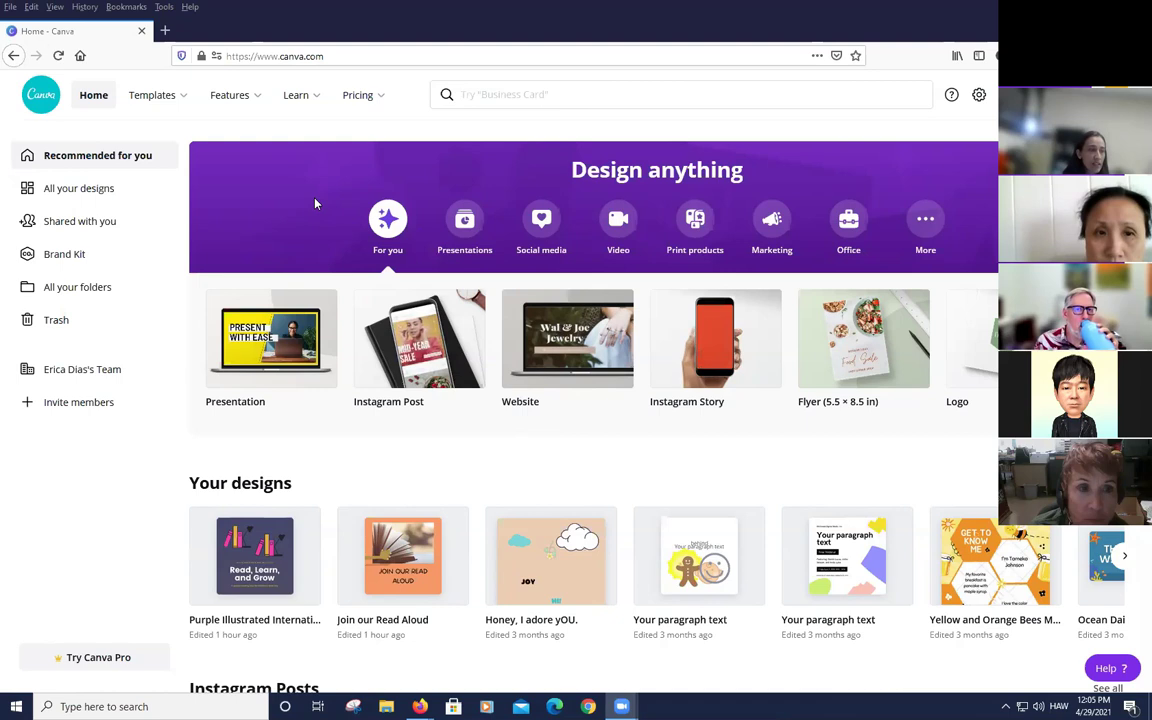
Open the Learn page and enlarge the page view to 120% to examine the Resources links in its footer
{"action": "mouse_move", "coordinate": [236, 105]}
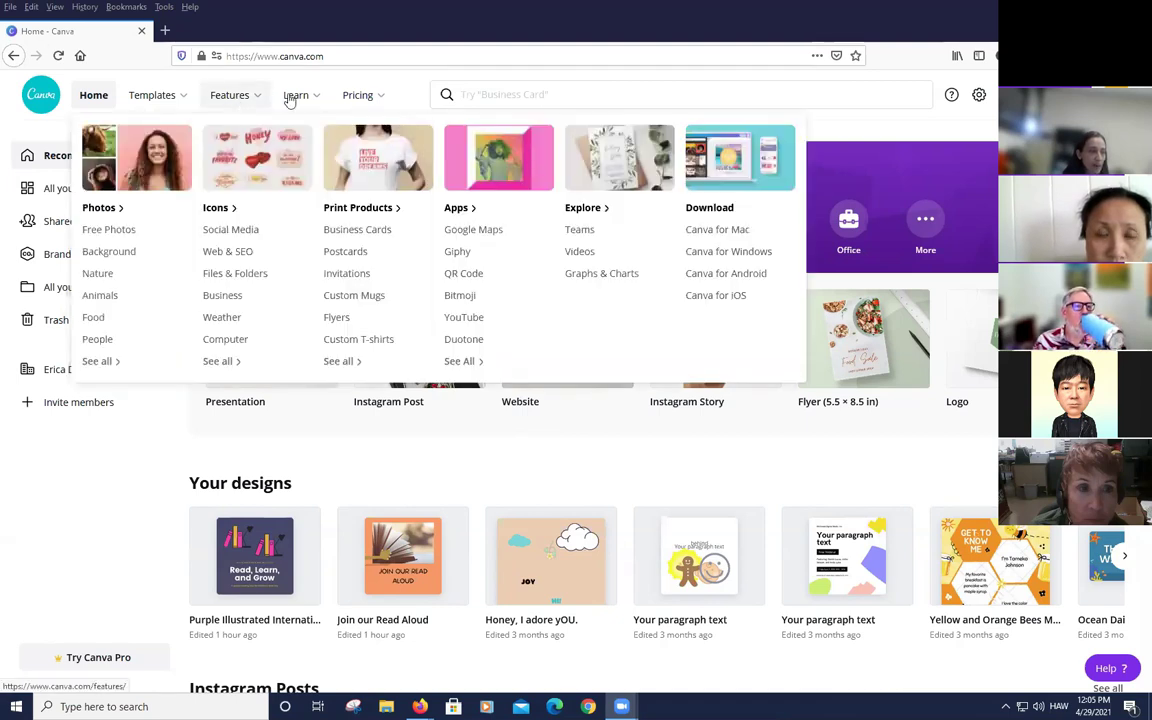
{"action": "left_click", "coordinate": [292, 97]}
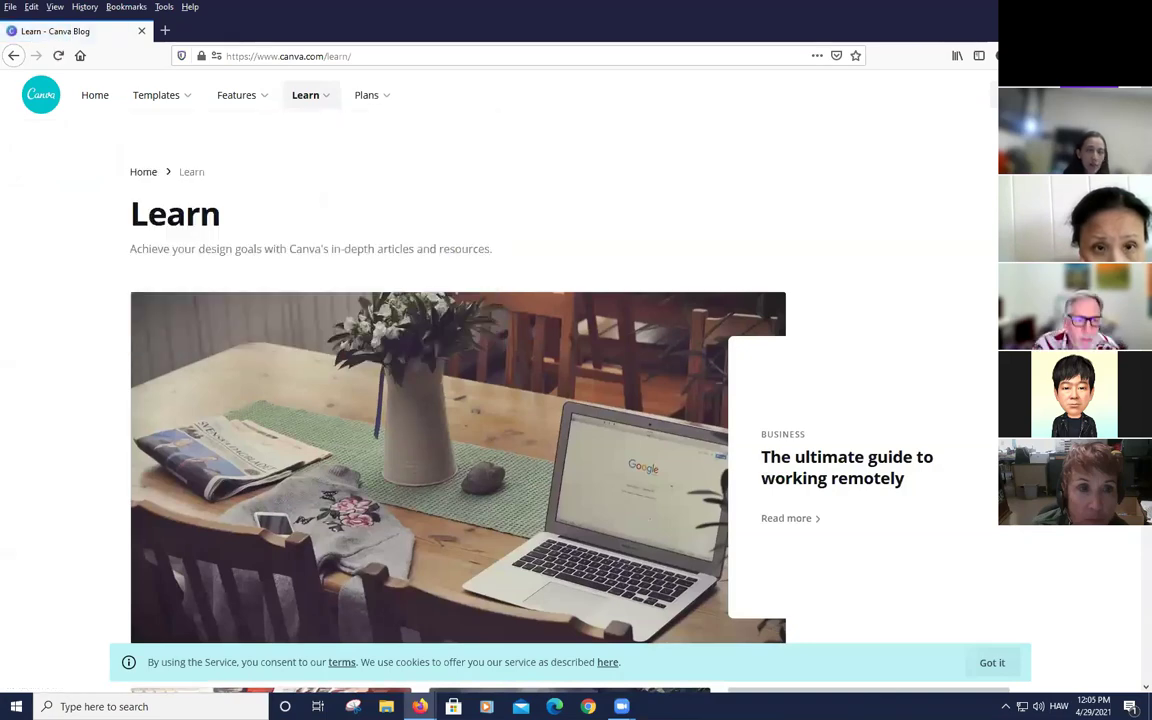
{"action": "scroll", "coordinate": [1113, 566], "scroll_direction": "down", "scroll_amount": 15}
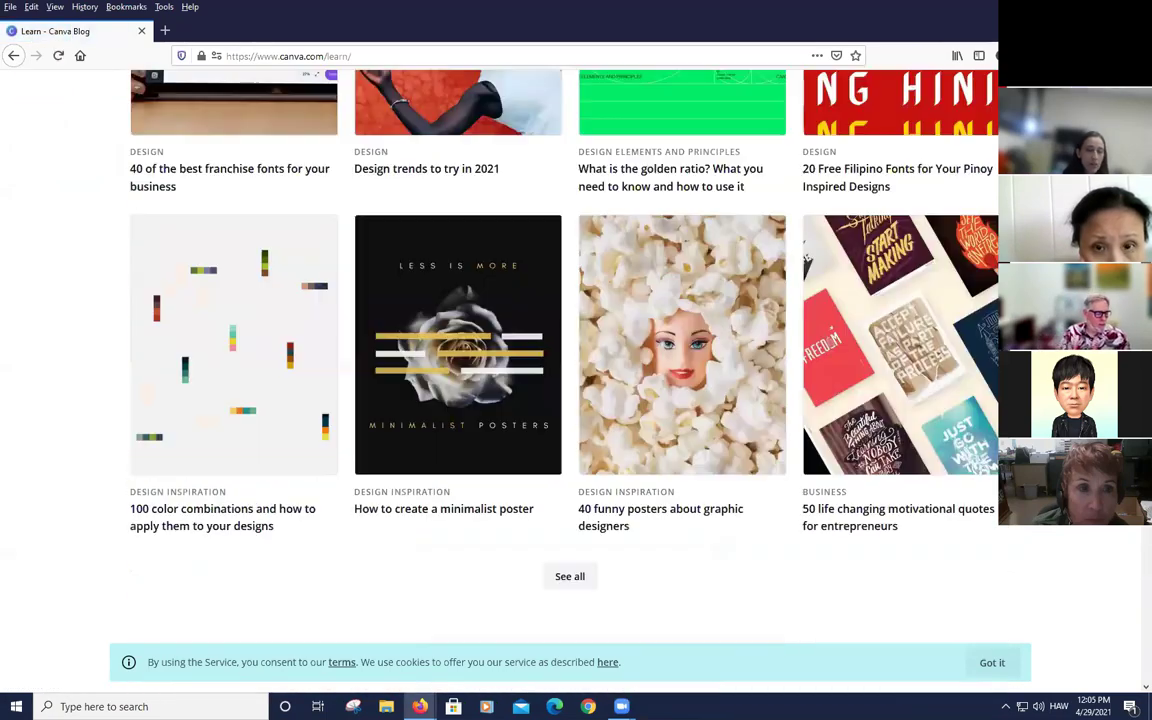
{"action": "scroll", "coordinate": [1113, 566], "scroll_direction": "down", "scroll_amount": 12}
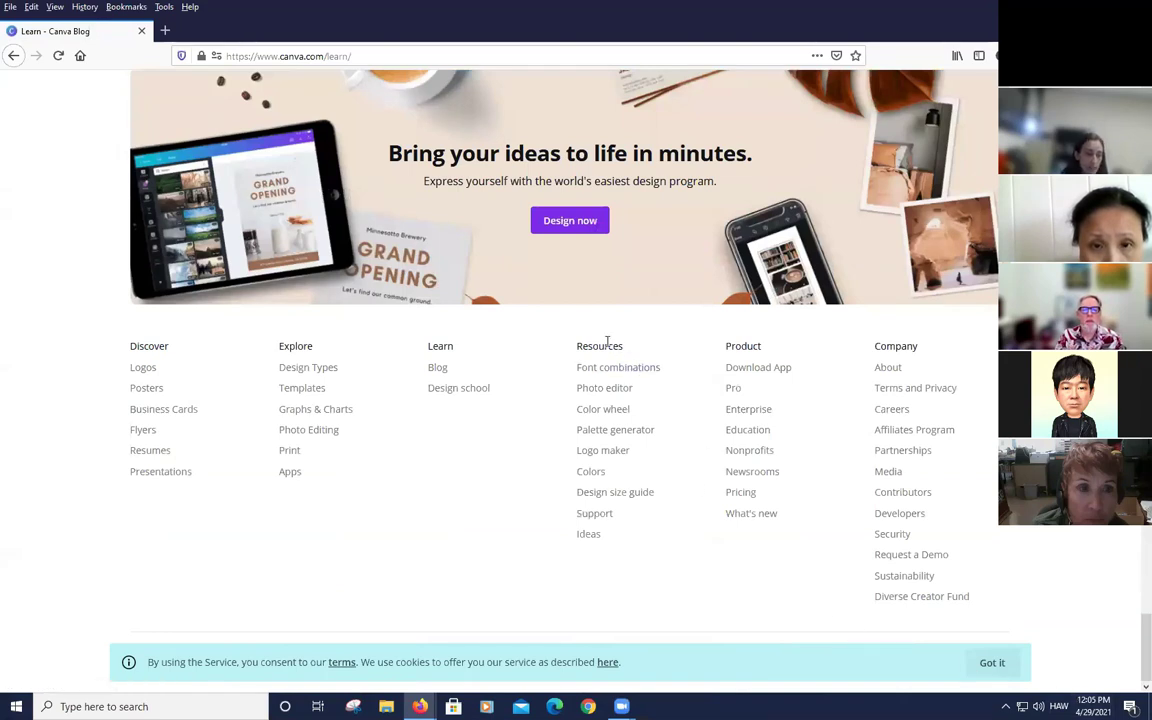
{"action": "left_click_drag", "start_coordinate": [601, 358], "coordinate": [646, 521]}
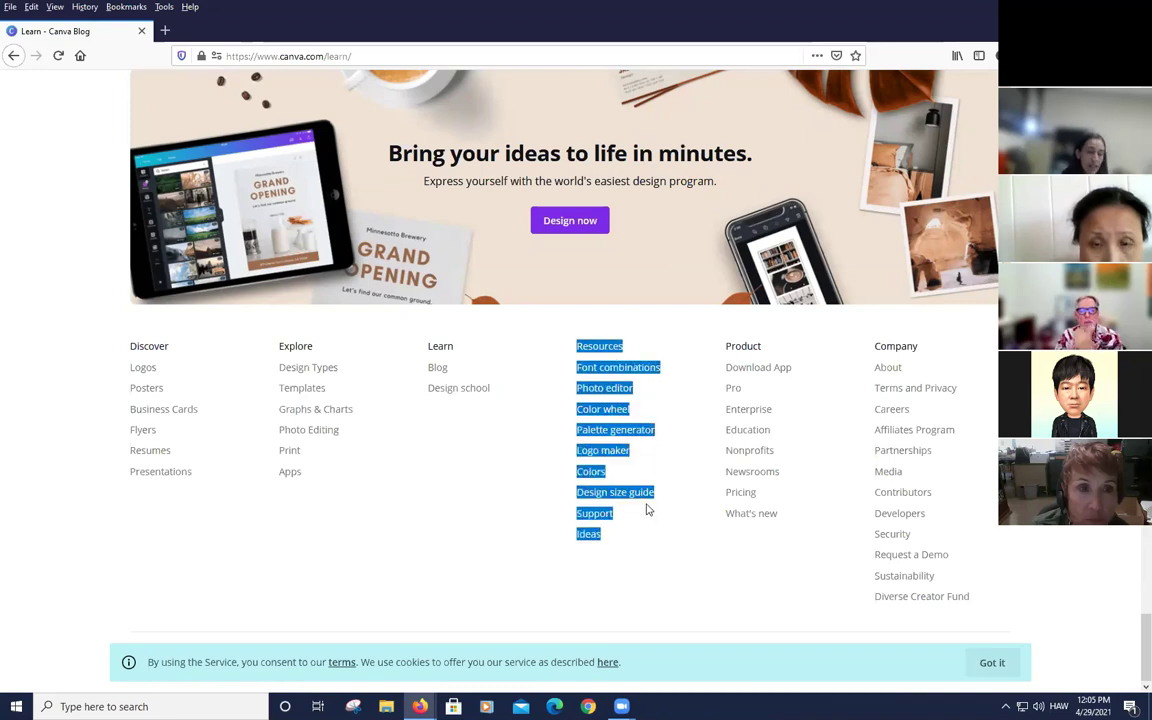
{"action": "key", "text": "ctrl+plus"}
{"action": "key", "text": "ctrl+plus"}
{"action": "scroll", "coordinate": [655, 492], "scroll_direction": "down", "scroll_amount": 2}
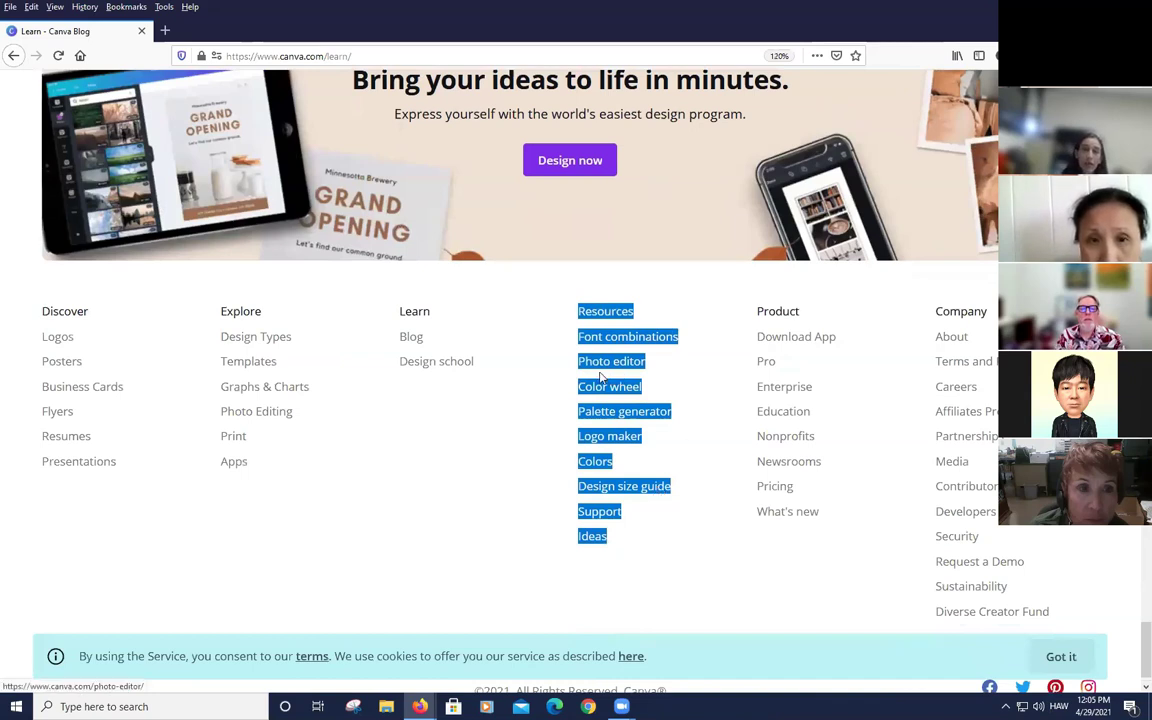
{"action": "left_click", "coordinate": [563, 408]}
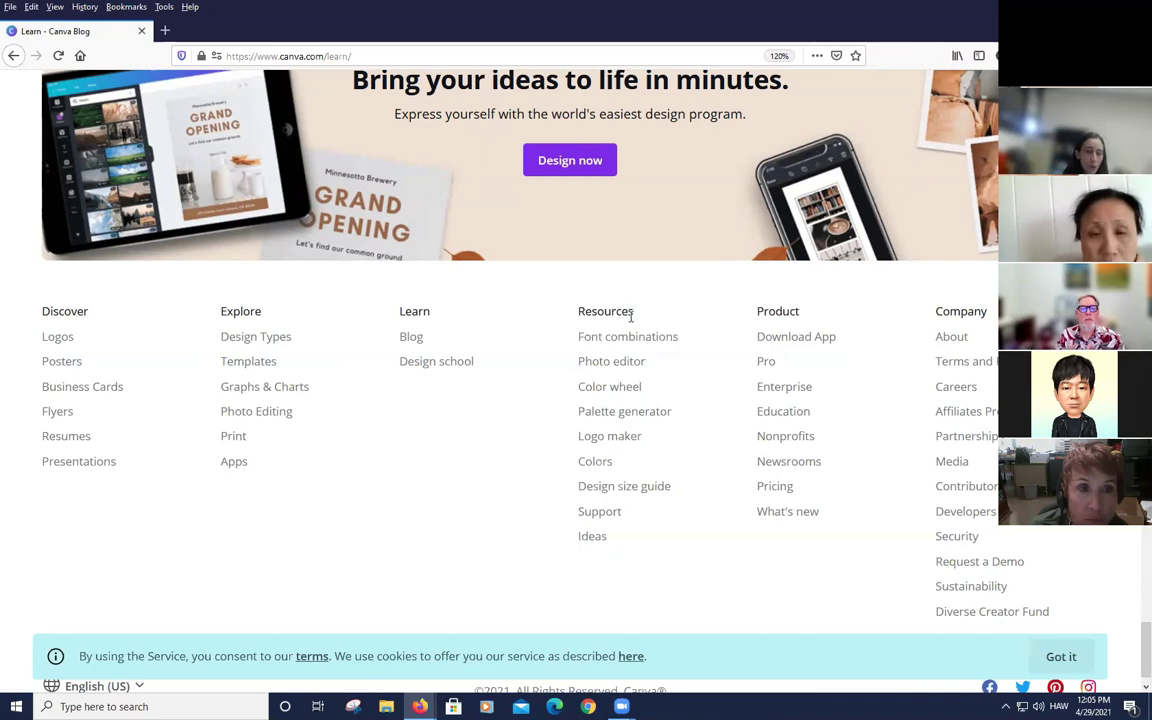
Open the Design size guide from the Resources links and go to its Instagram sizes page
{"action": "left_click", "coordinate": [617, 491]}
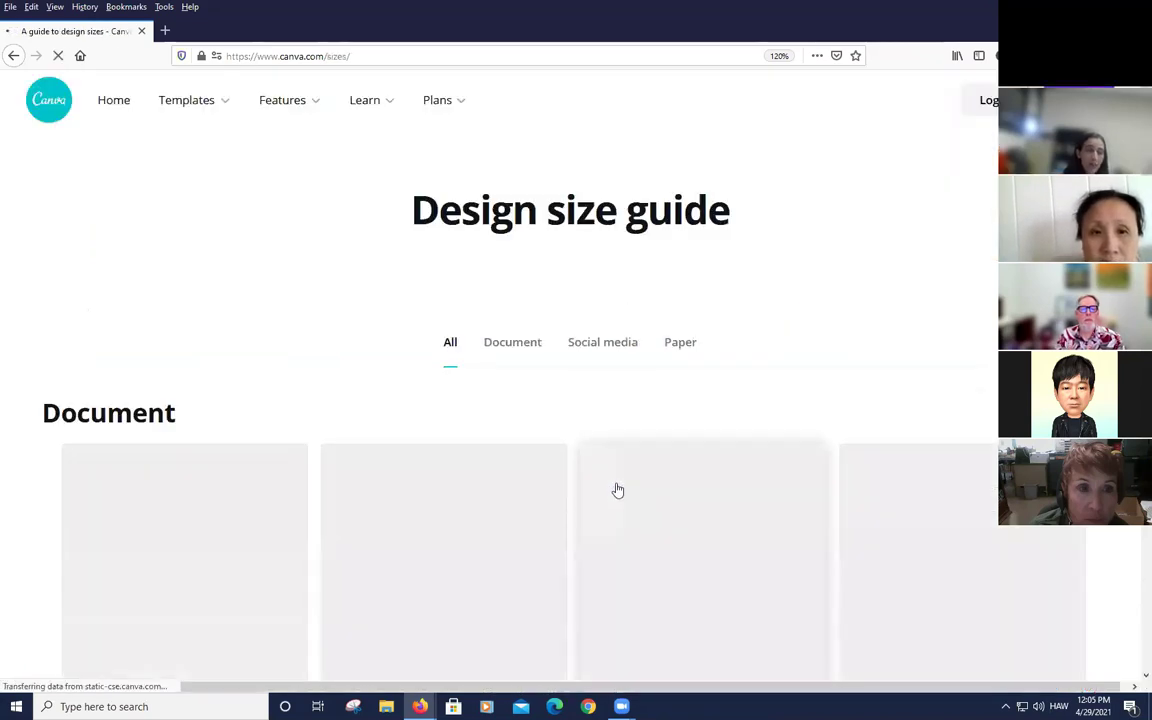
{"action": "scroll", "coordinate": [690, 402], "scroll_direction": "down", "scroll_amount": 2}
{"action": "scroll", "coordinate": [690, 402], "scroll_direction": "down", "scroll_amount": 5}
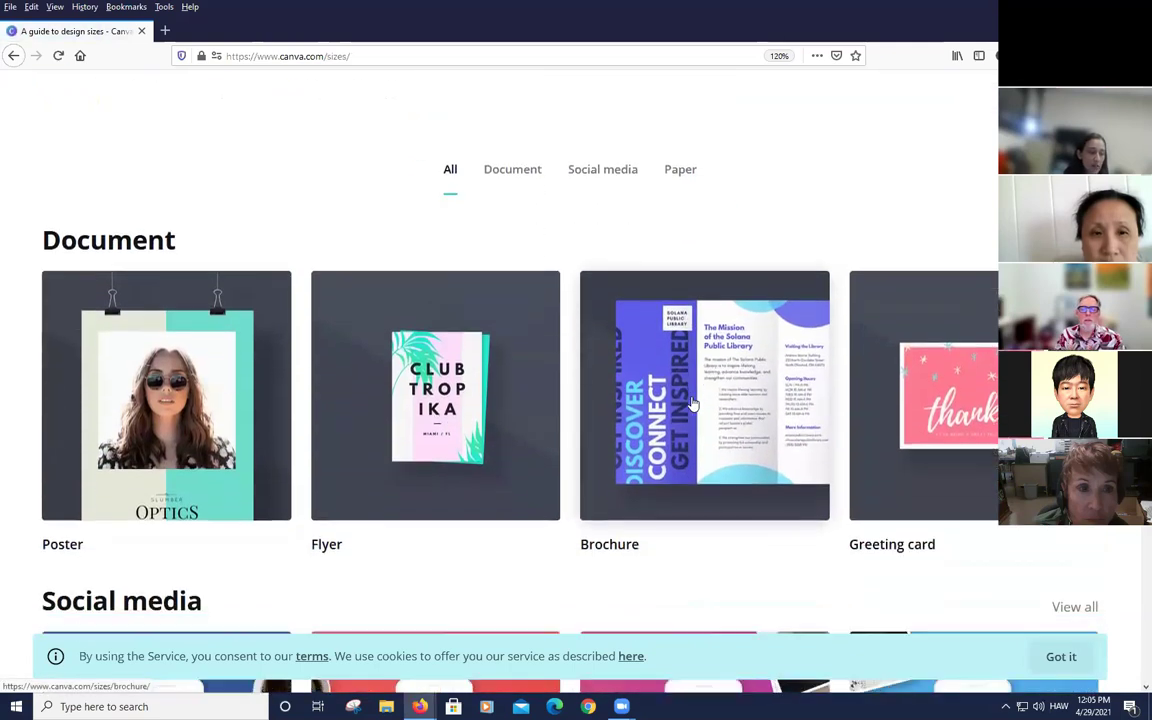
{"action": "scroll", "coordinate": [690, 398], "scroll_direction": "down", "scroll_amount": 3}
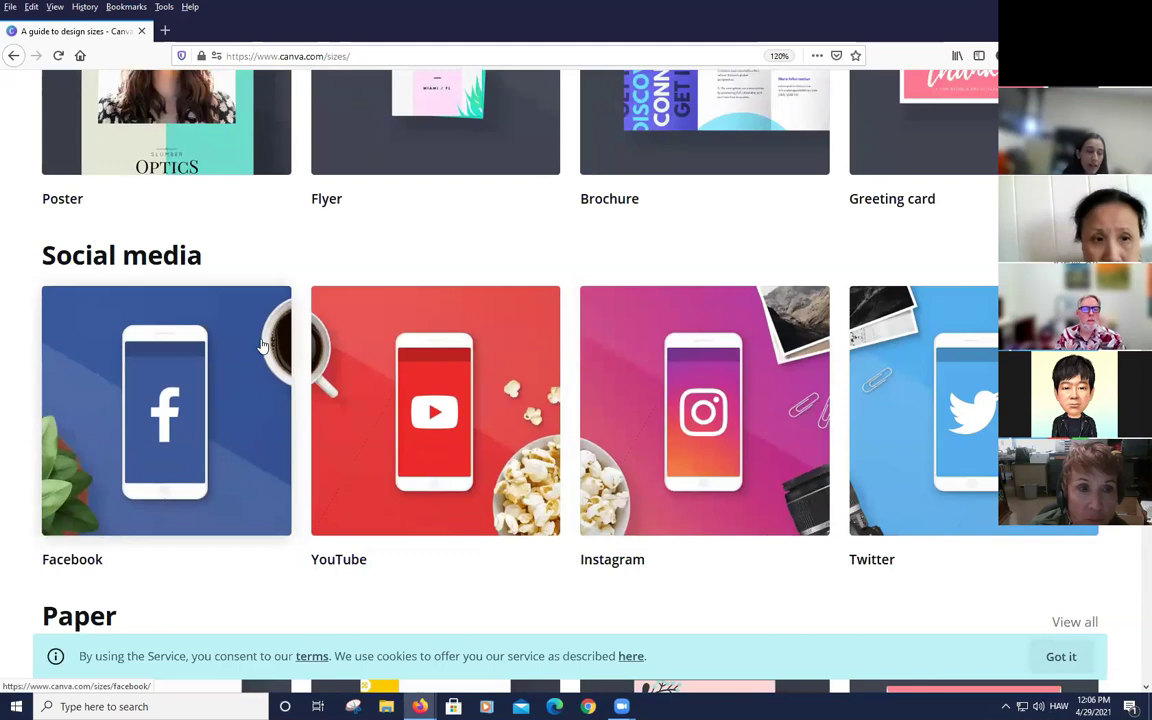
{"action": "left_click", "coordinate": [655, 417]}
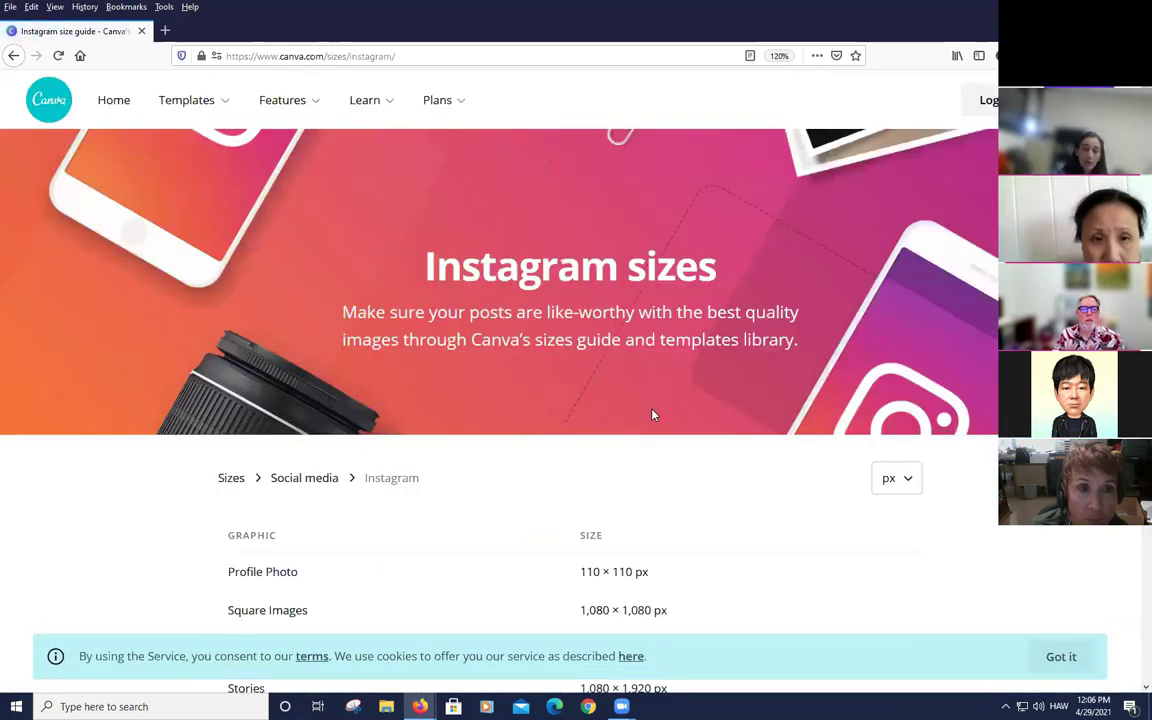
Examine the Instagram size table, highlighting all its rows and the sizes for square images and stories
{"action": "scroll", "coordinate": [653, 405], "scroll_direction": "down", "scroll_amount": 3}
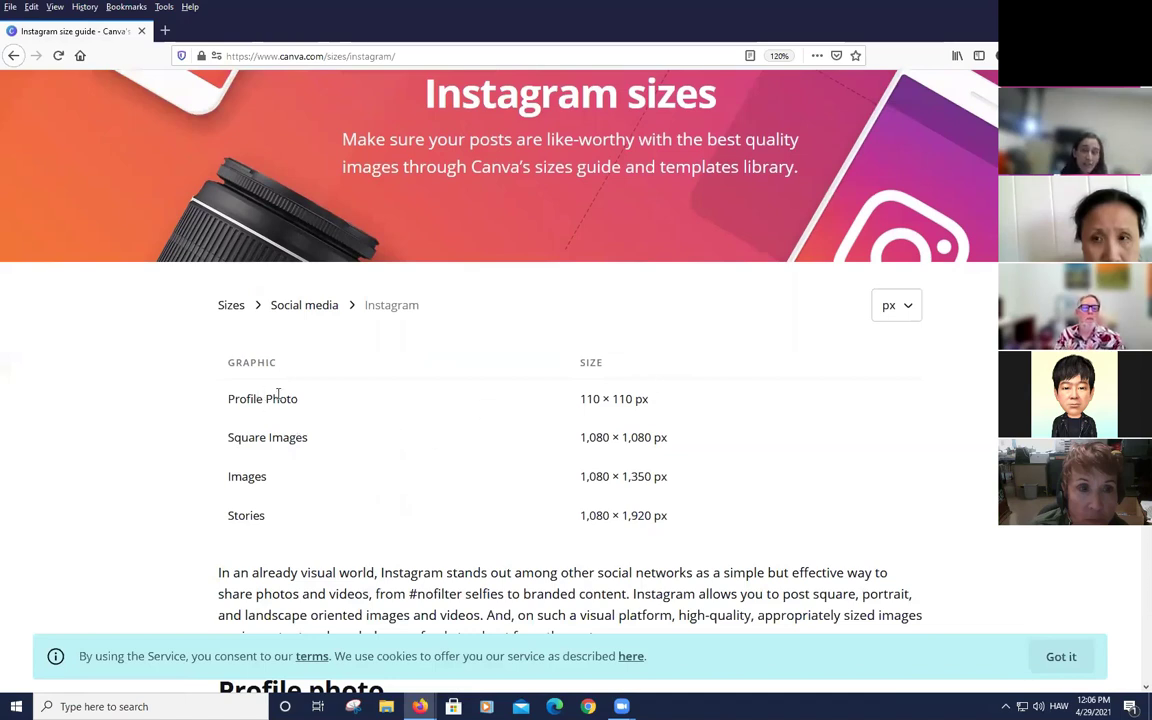
{"action": "left_click_drag", "start_coordinate": [233, 392], "coordinate": [677, 516]}
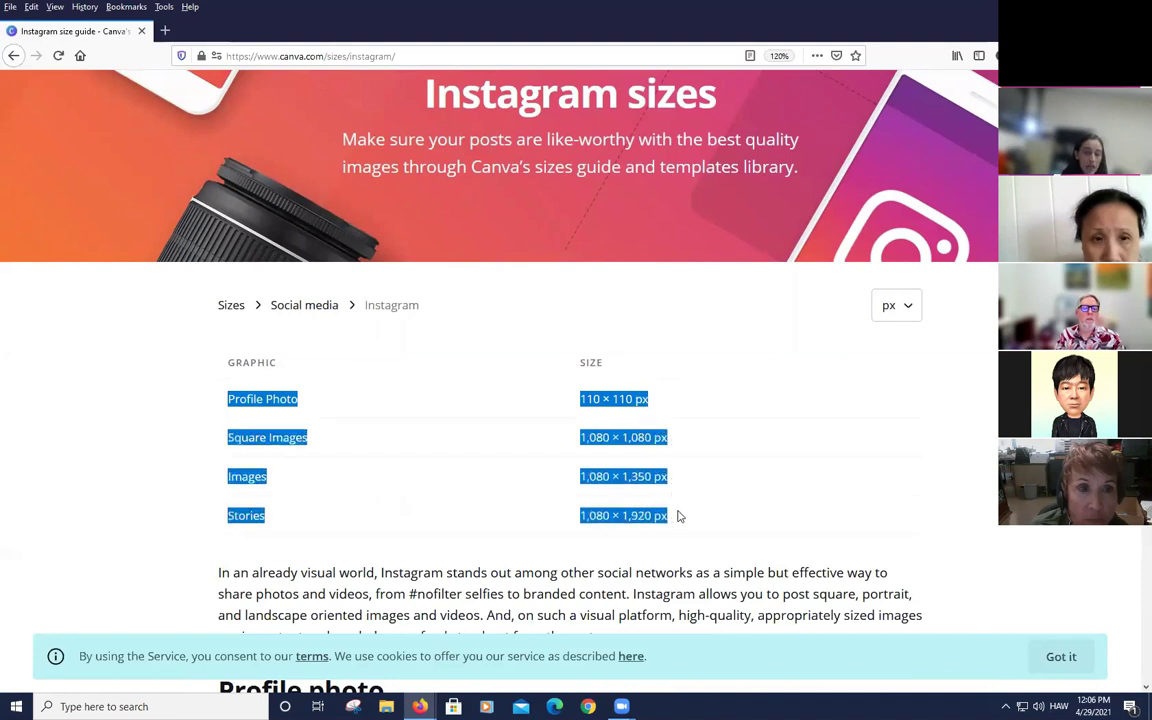
{"action": "left_click", "coordinate": [683, 516]}
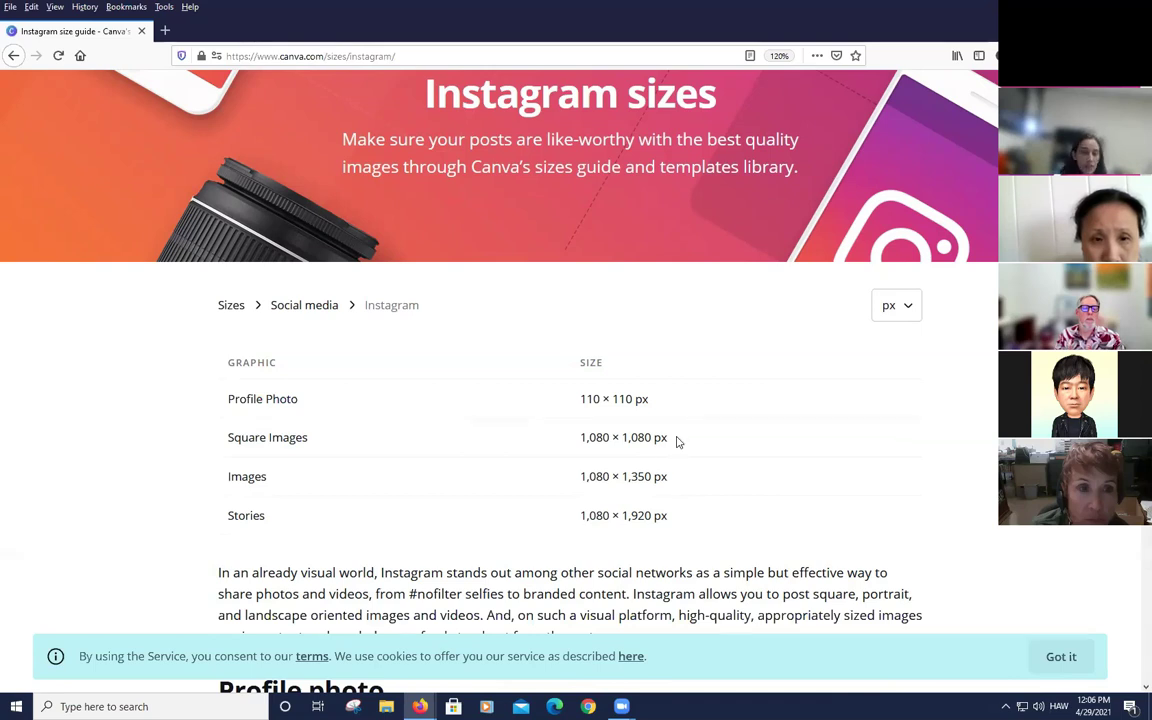
{"action": "left_click_drag", "start_coordinate": [663, 437], "coordinate": [594, 437]}
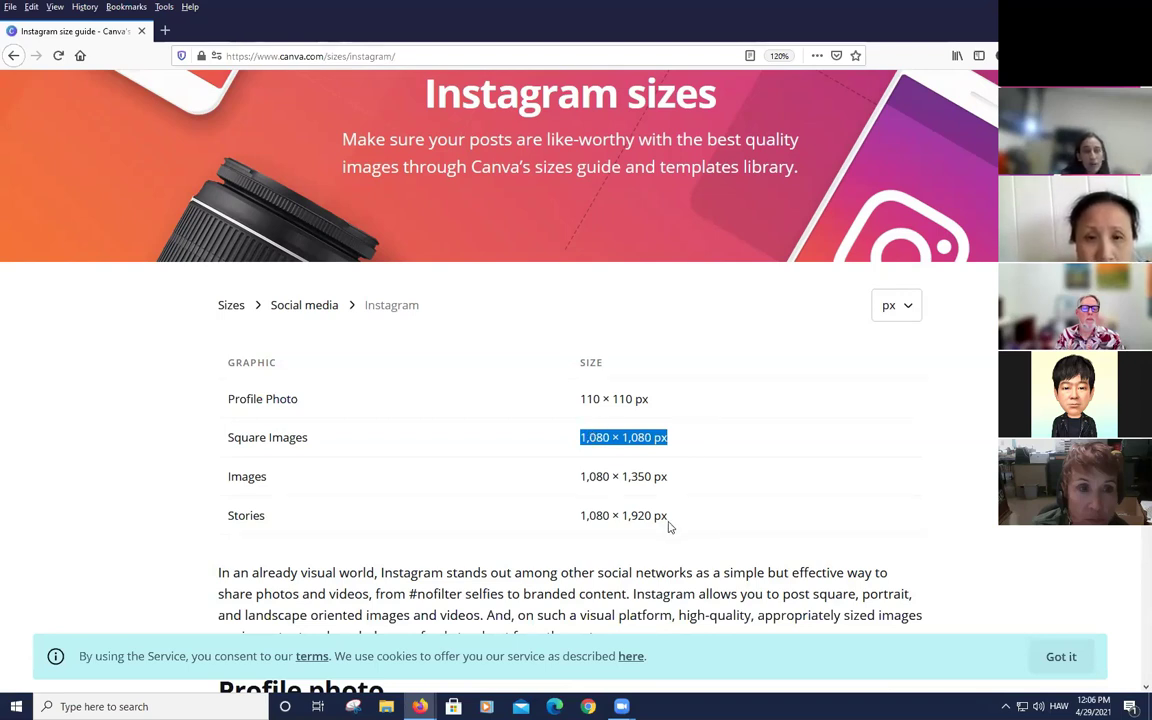
{"action": "left_click_drag", "start_coordinate": [656, 516], "coordinate": [602, 516]}
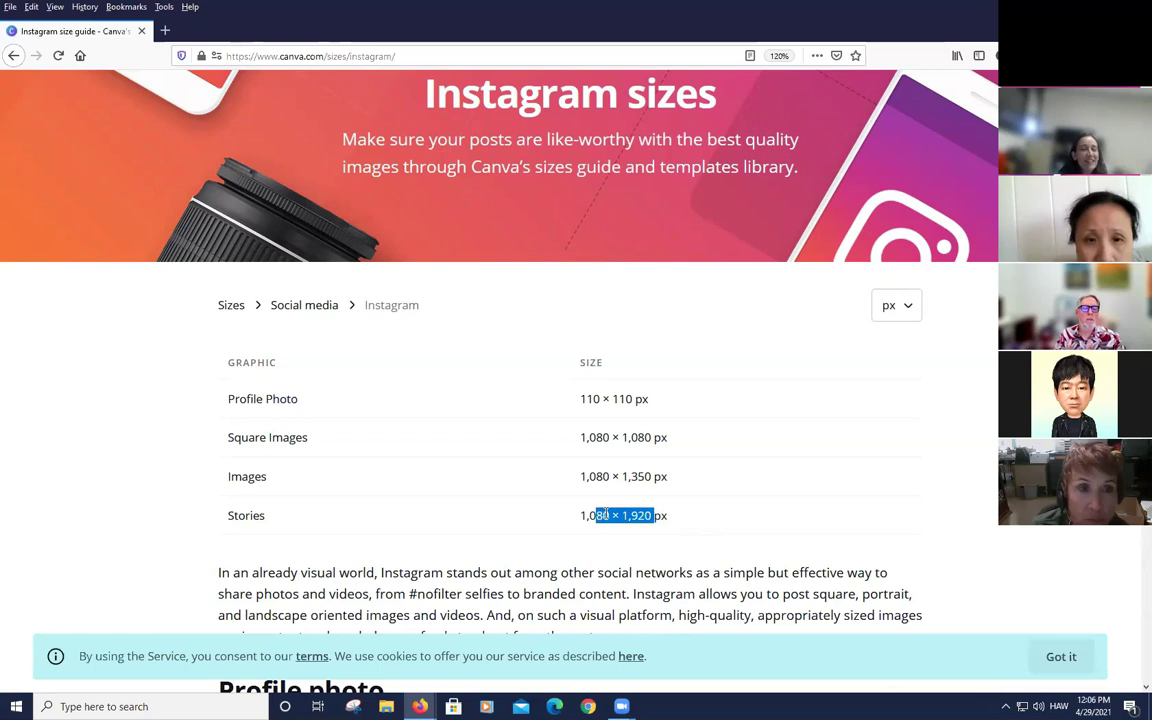
{"action": "left_click", "coordinate": [671, 513]}
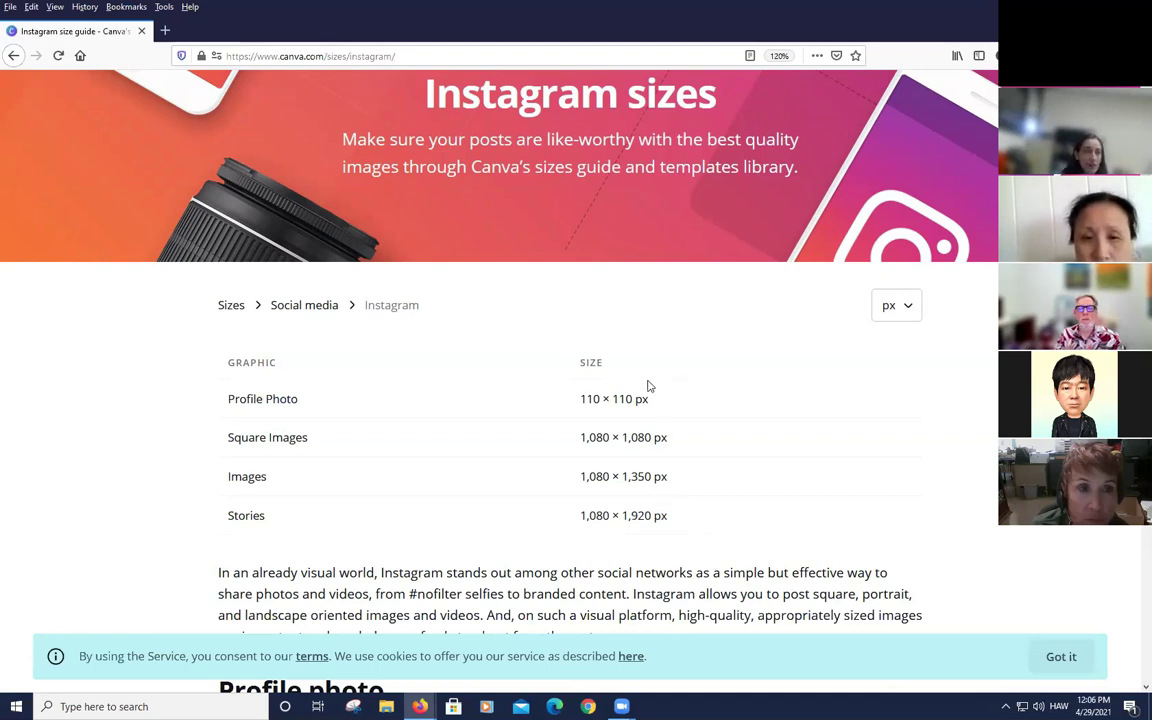
Return to the Canva home page and open the Templates page
{"action": "scroll", "coordinate": [645, 390], "scroll_direction": "up", "scroll_amount": 3}
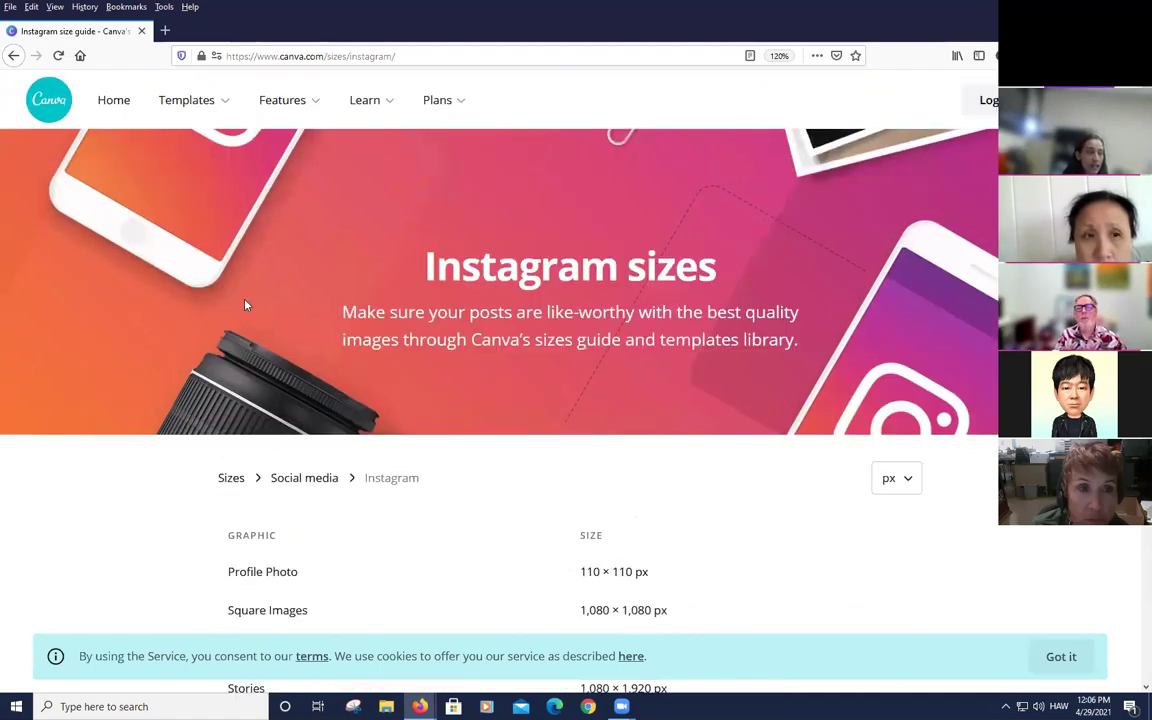
{"action": "mouse_move", "coordinate": [189, 104]}
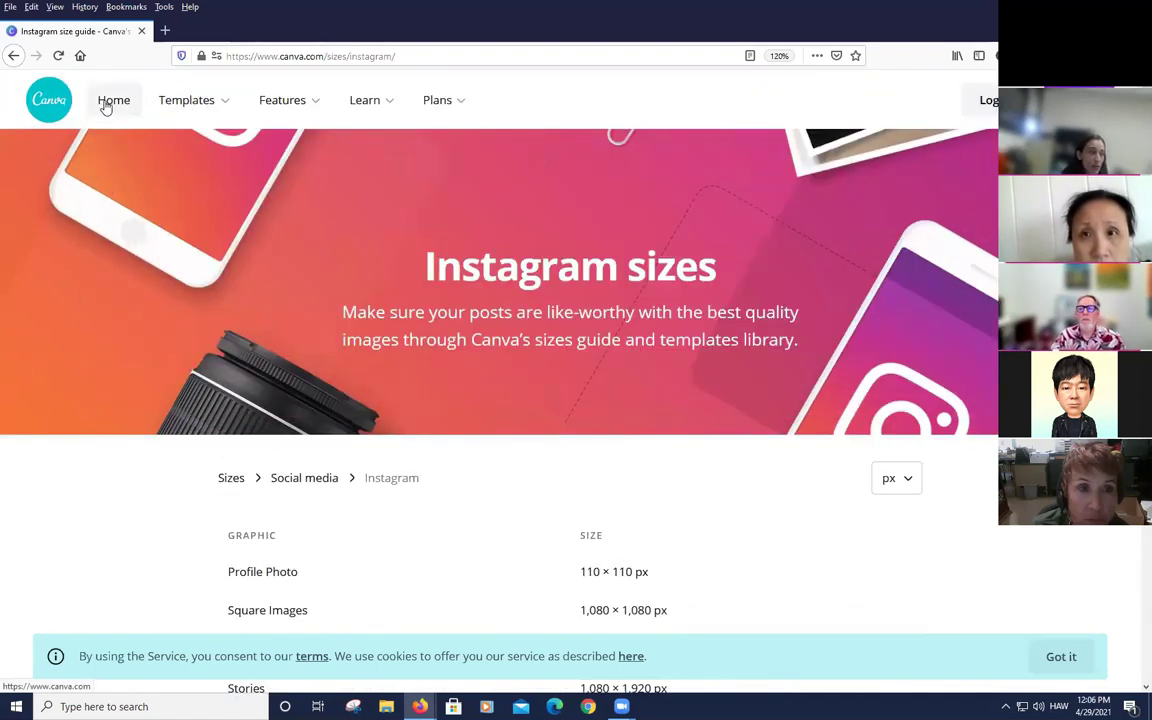
{"action": "left_click", "coordinate": [120, 104]}
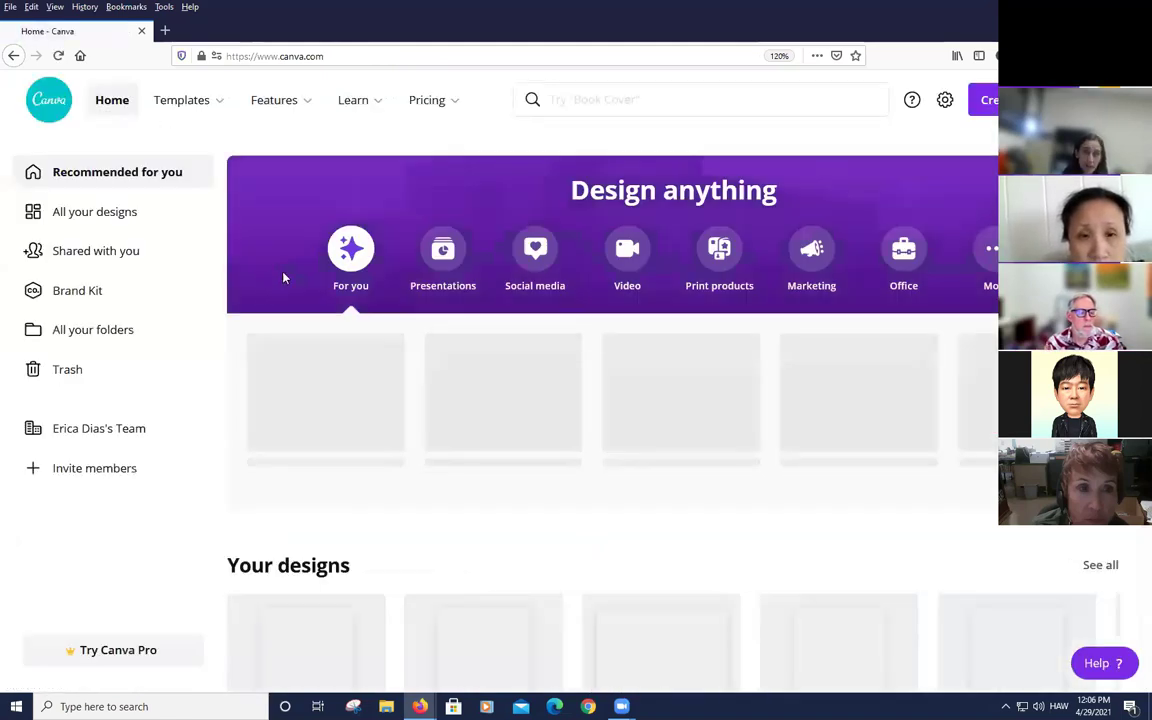
{"action": "left_click", "coordinate": [411, 334]}
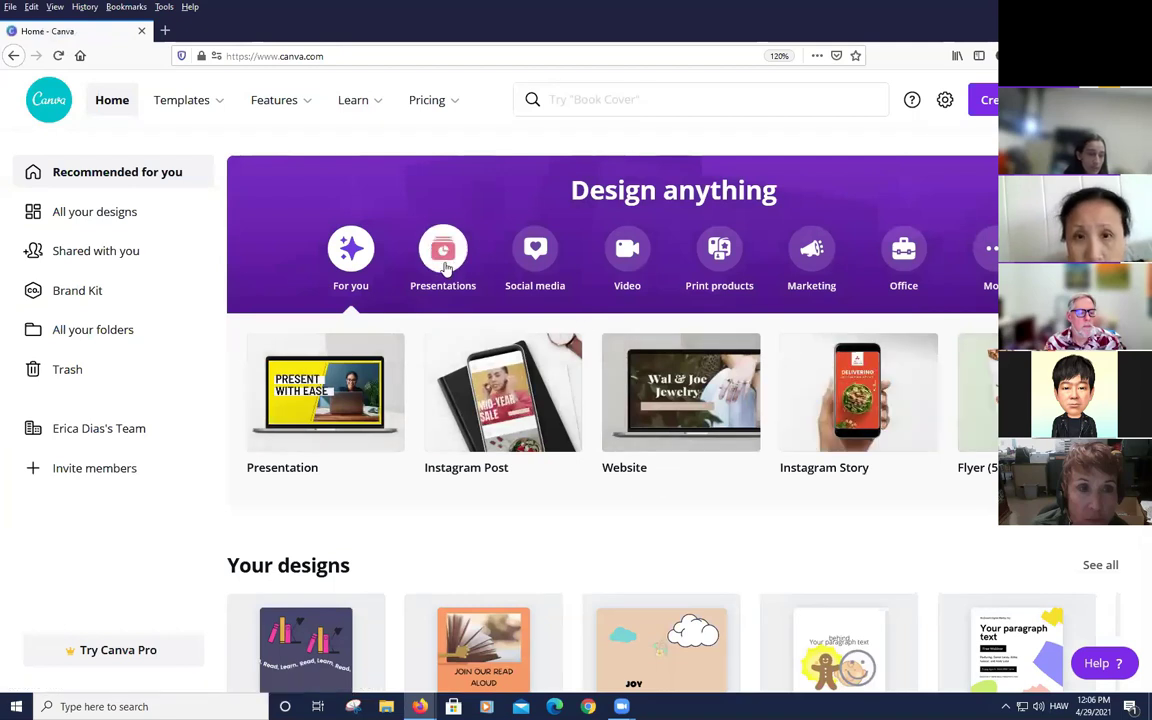
{"action": "left_click", "coordinate": [188, 108]}
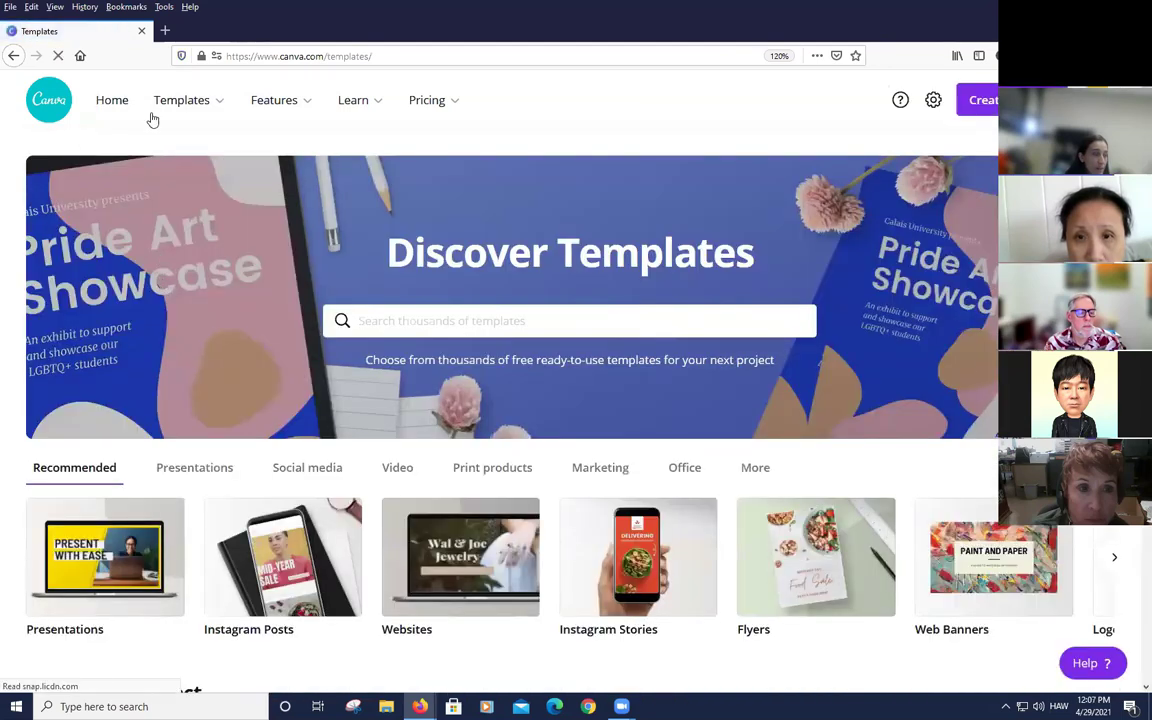
Open the Instagram Posts templates and create a blank Instagram Post
{"action": "mouse_move", "coordinate": [160, 108]}
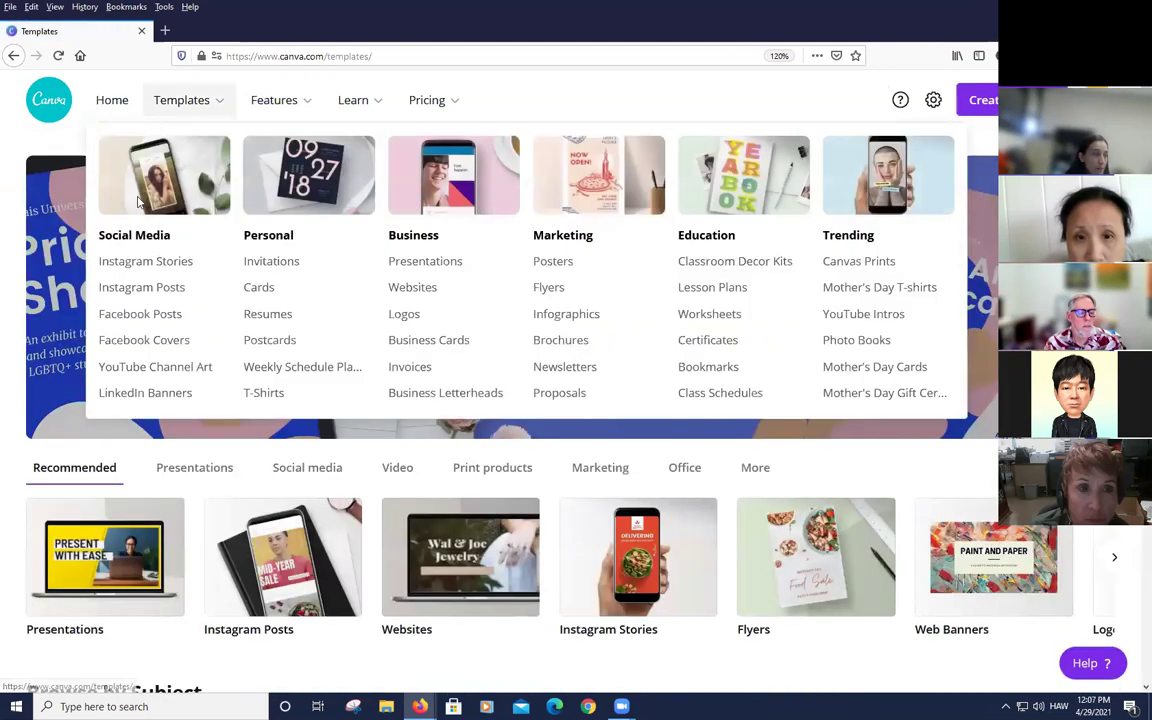
{"action": "left_click", "coordinate": [158, 290]}
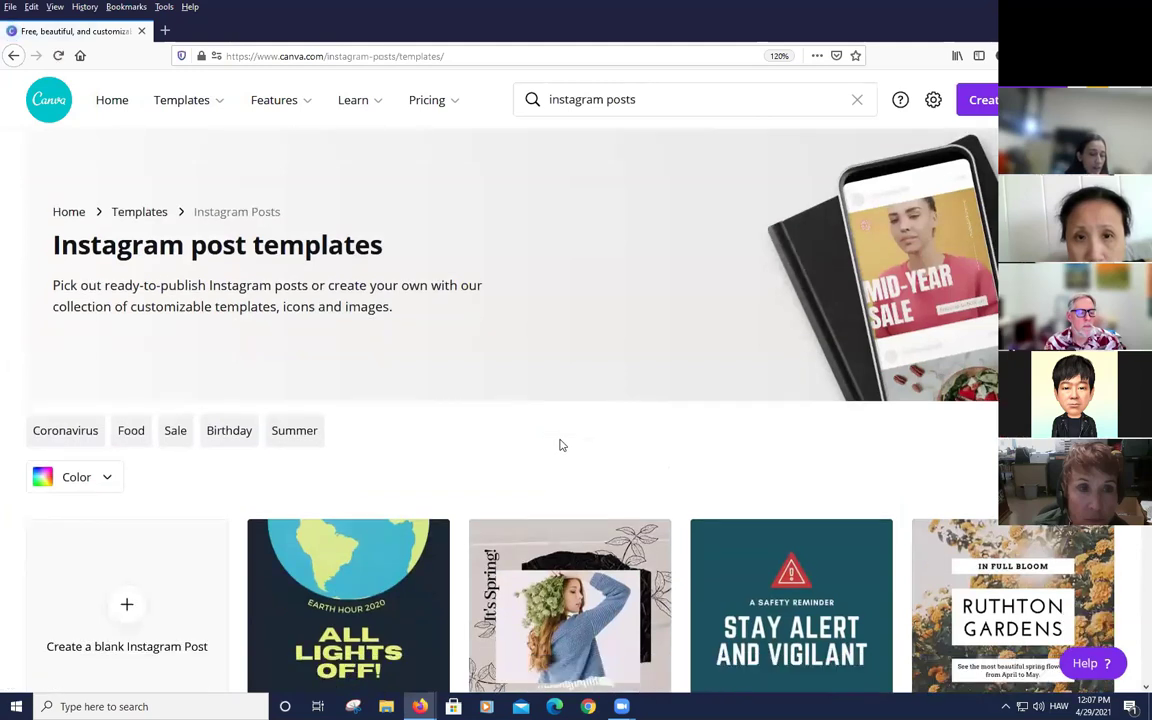
{"action": "scroll", "coordinate": [560, 445], "scroll_direction": "down", "scroll_amount": 3}
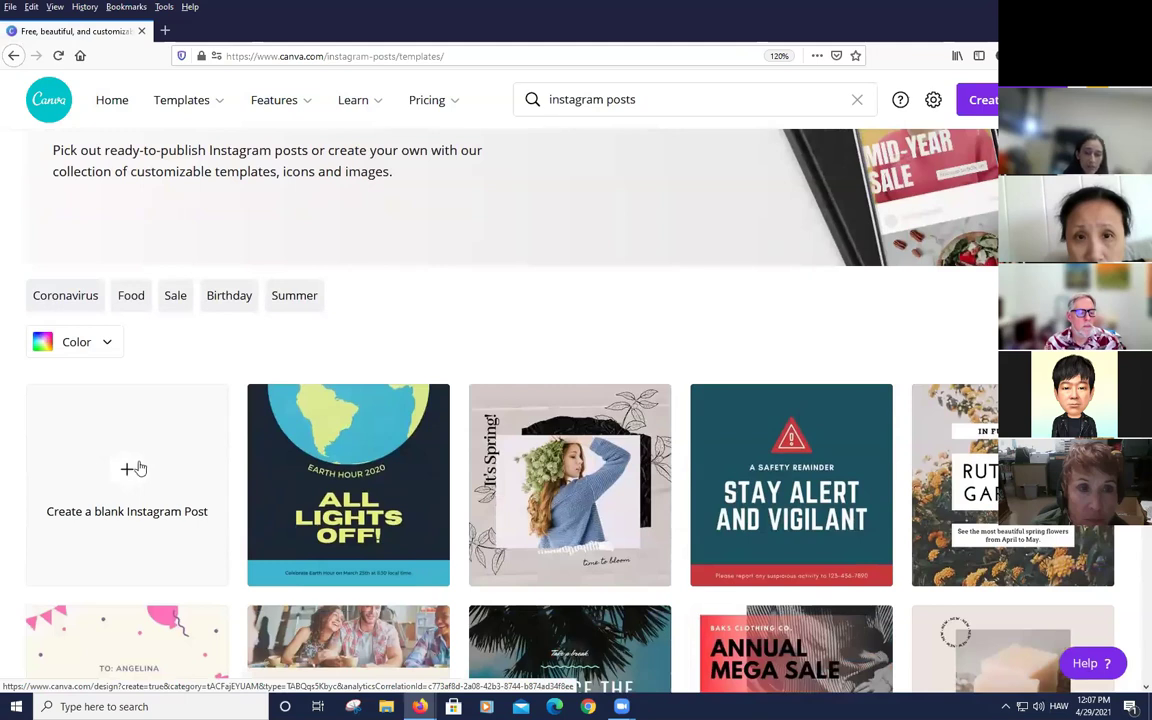
{"action": "left_click", "coordinate": [140, 466]}
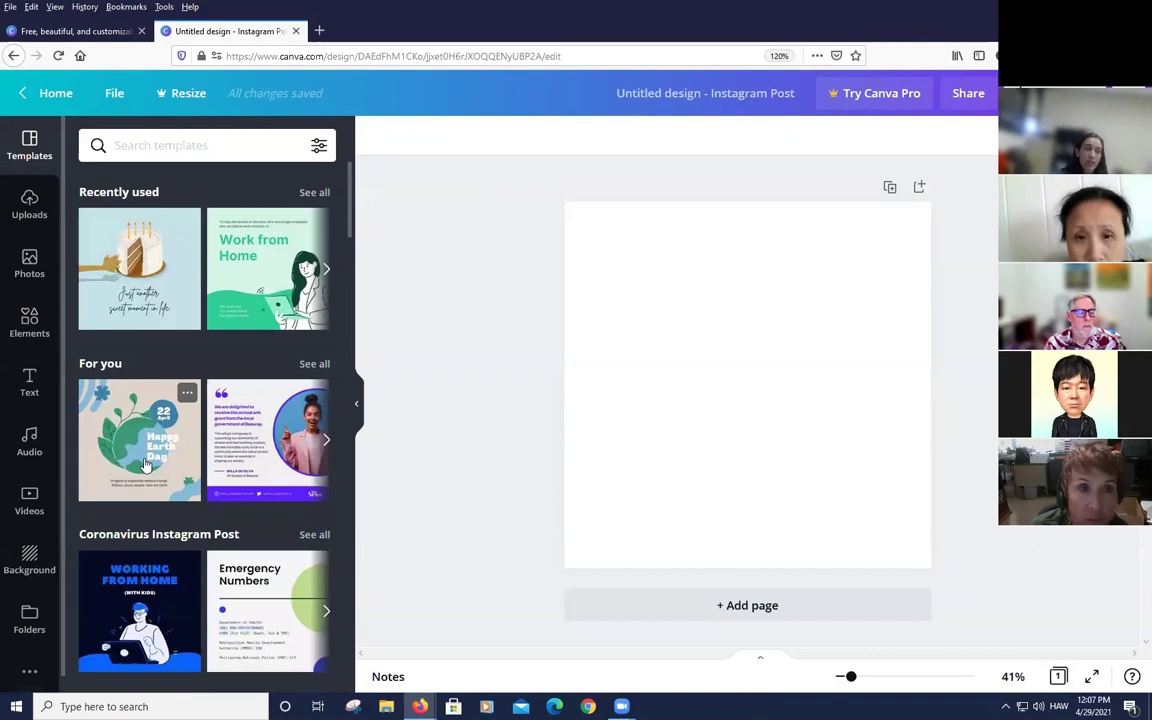
Return to the template browser, open the Instagram Stories templates and create a blank Instagram Story
{"action": "left_click", "coordinate": [121, 36]}
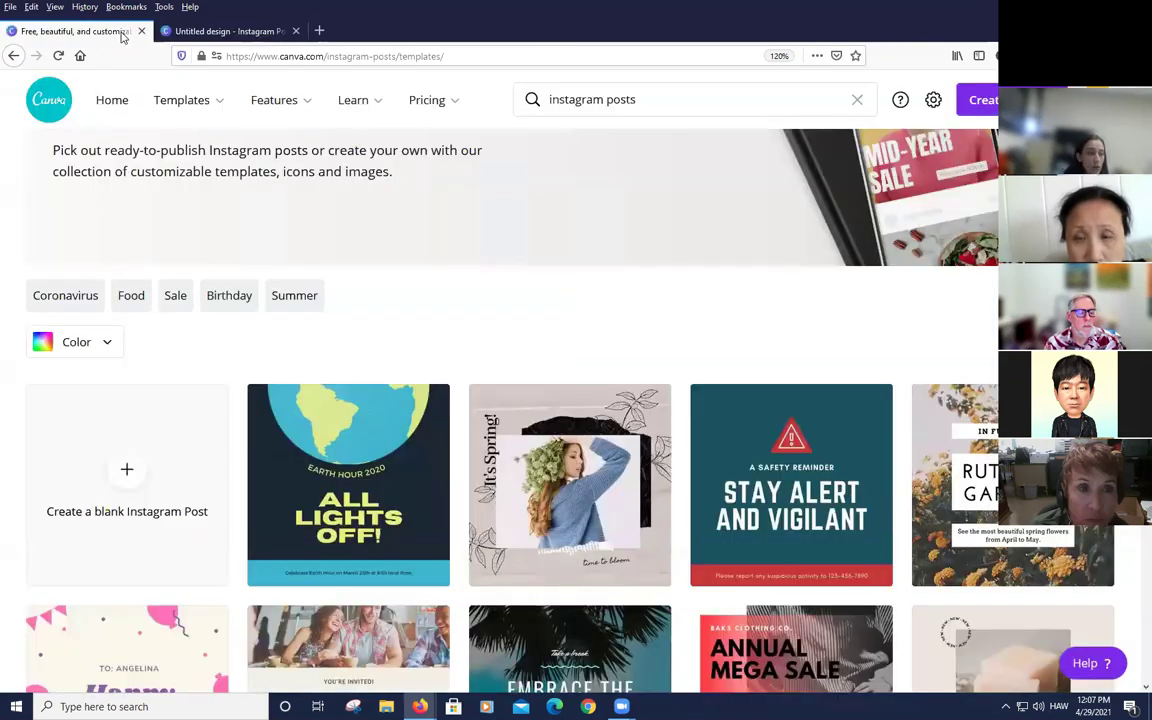
{"action": "mouse_move", "coordinate": [167, 90]}
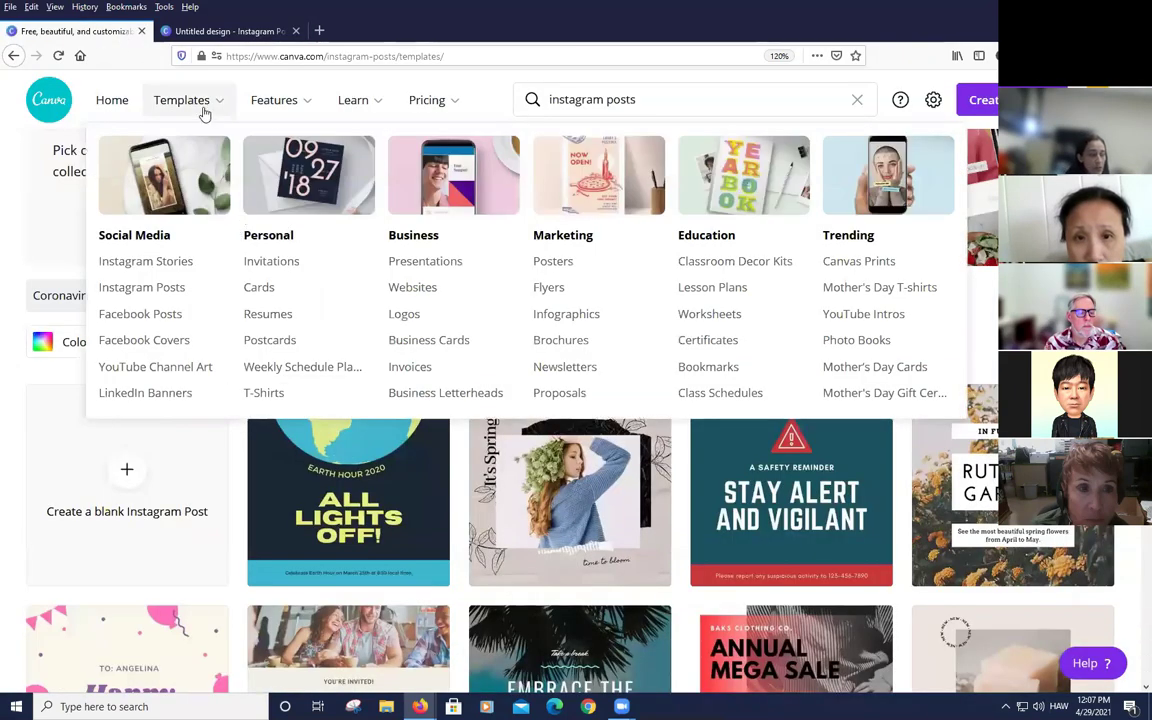
{"action": "left_click", "coordinate": [172, 268]}
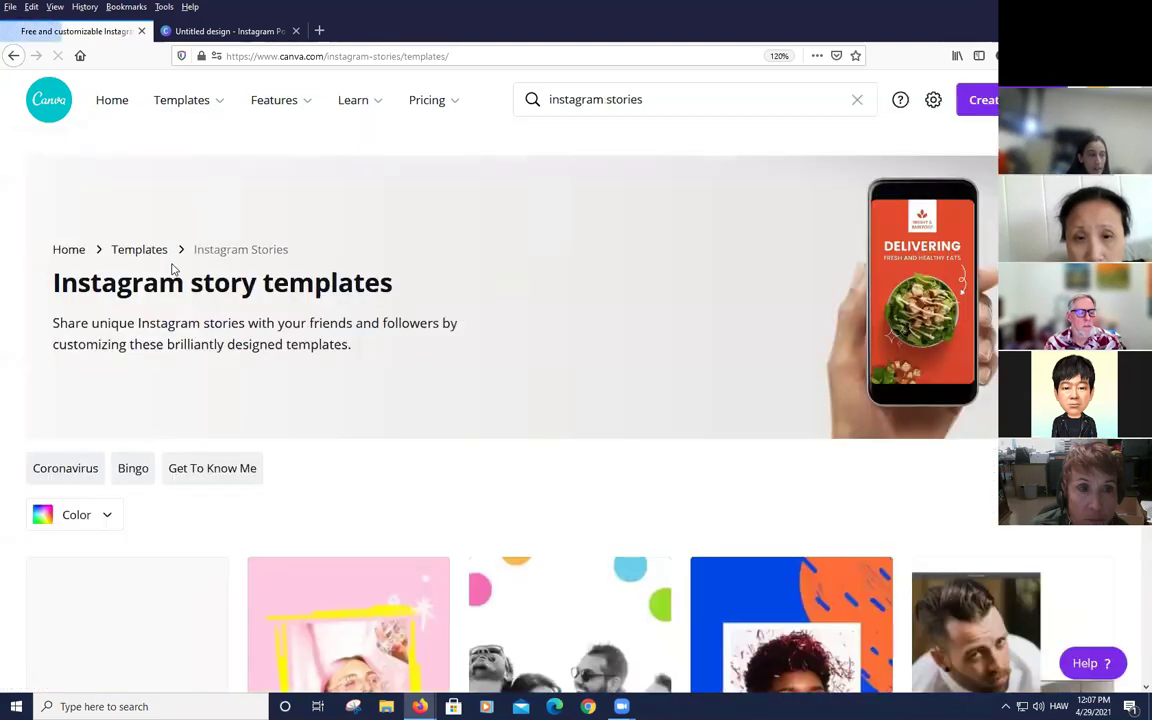
{"action": "scroll", "coordinate": [309, 430], "scroll_direction": "down", "scroll_amount": 3}
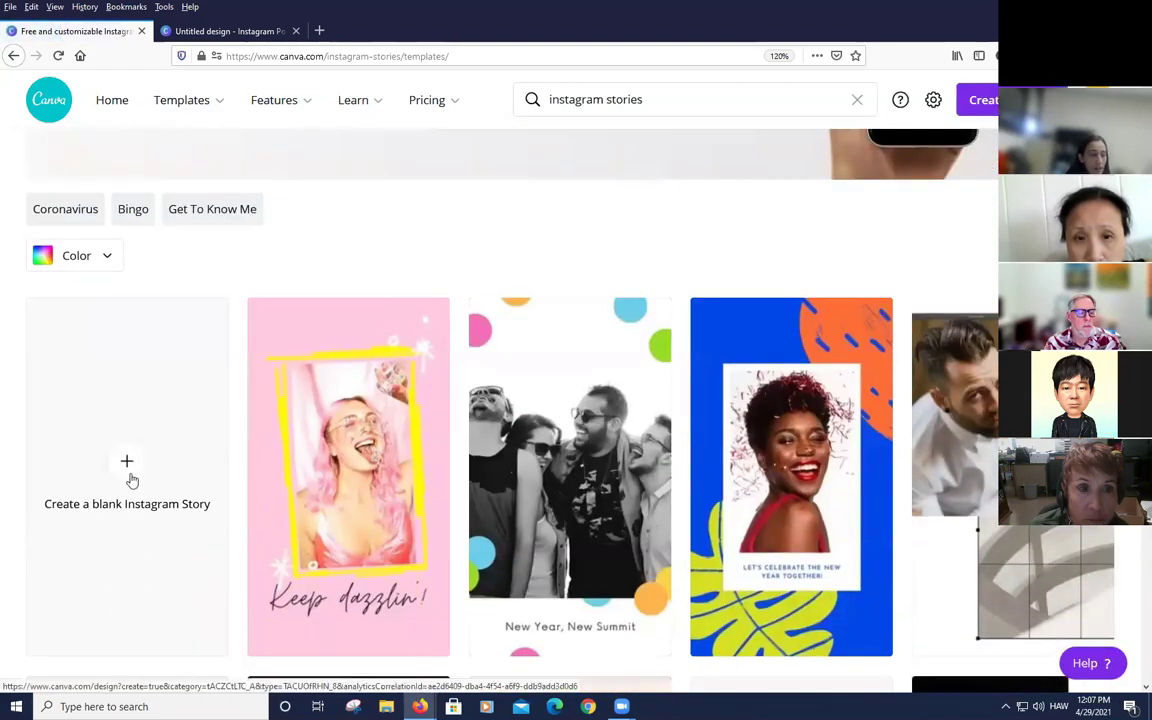
{"action": "left_click", "coordinate": [131, 478]}
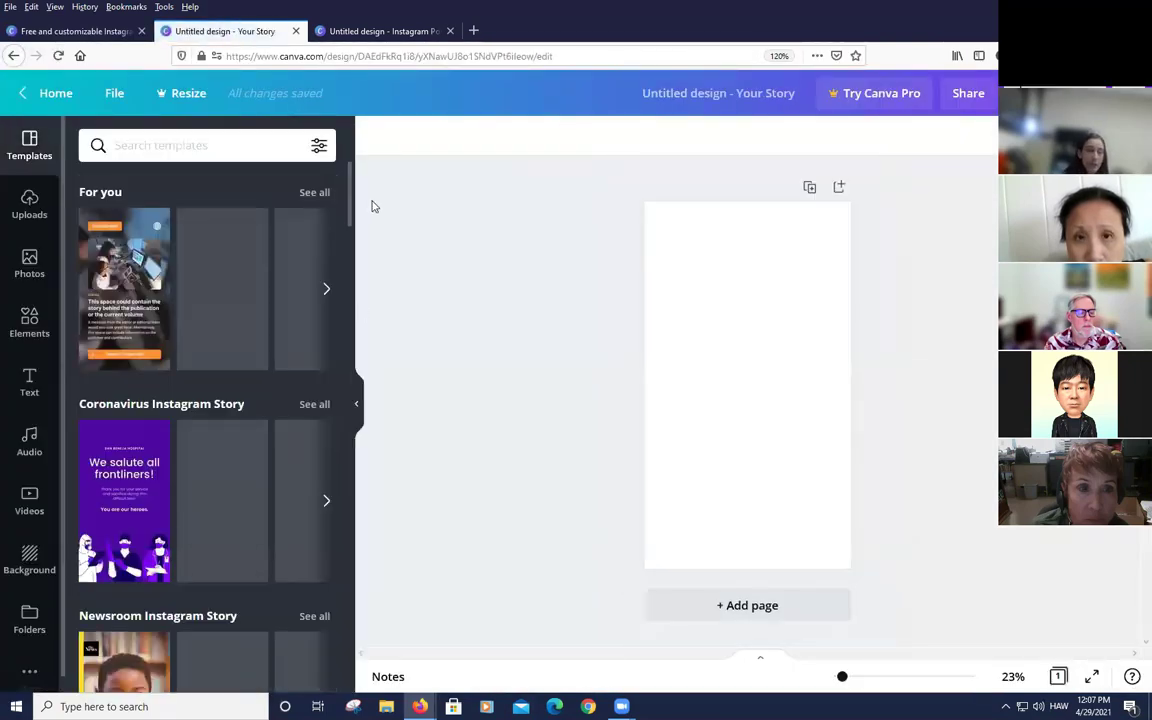
Switch to the blank Instagram Post design and search its templates for "book display"
{"action": "left_click", "coordinate": [390, 31]}
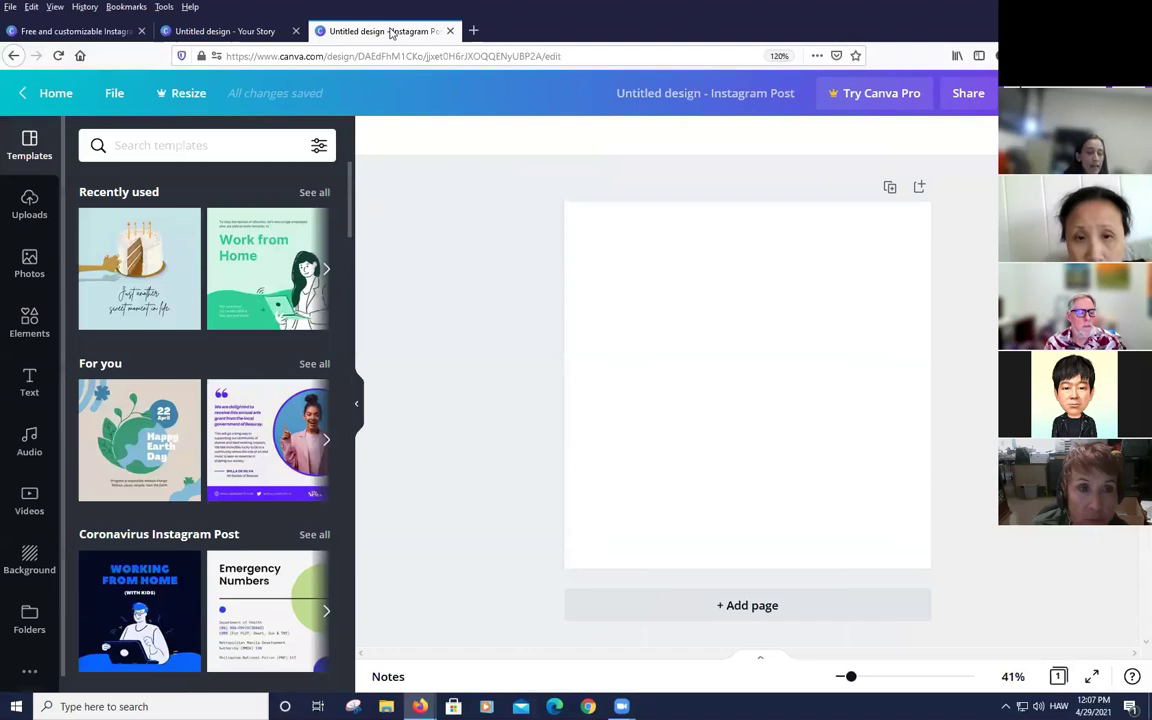
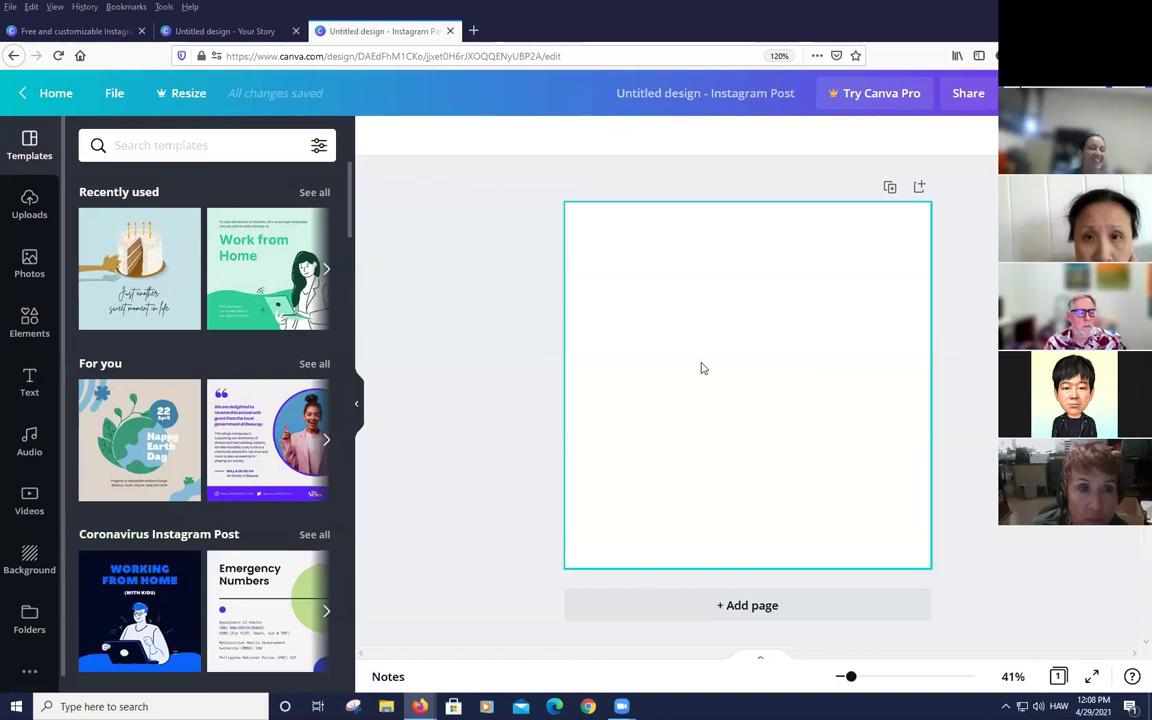
{"action": "left_click", "coordinate": [180, 145]}
{"action": "type", "text": "book"}
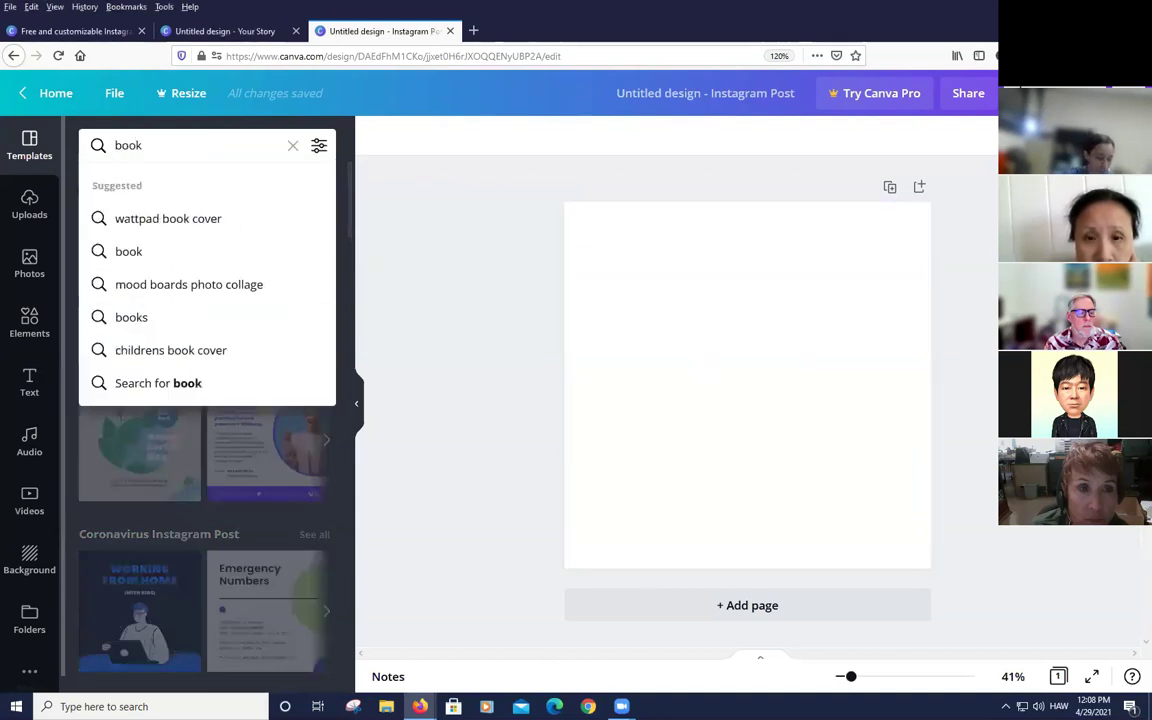
{"action": "type", "text": " display"}
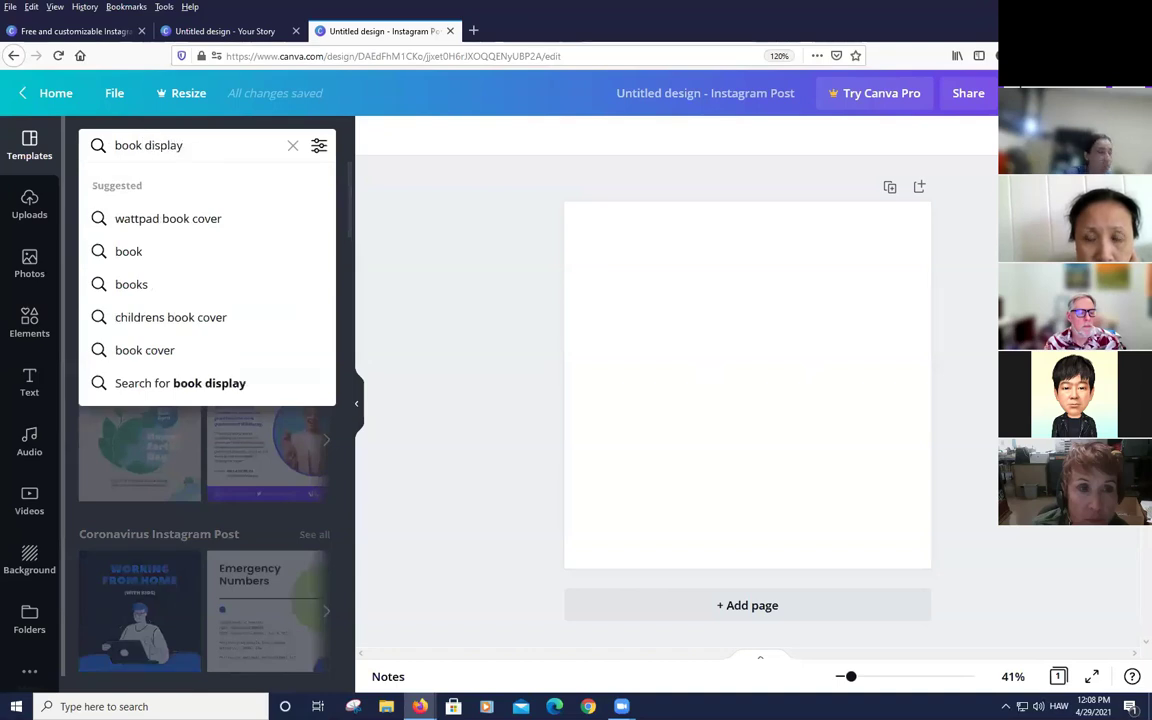
{"action": "key", "text": "Return"}
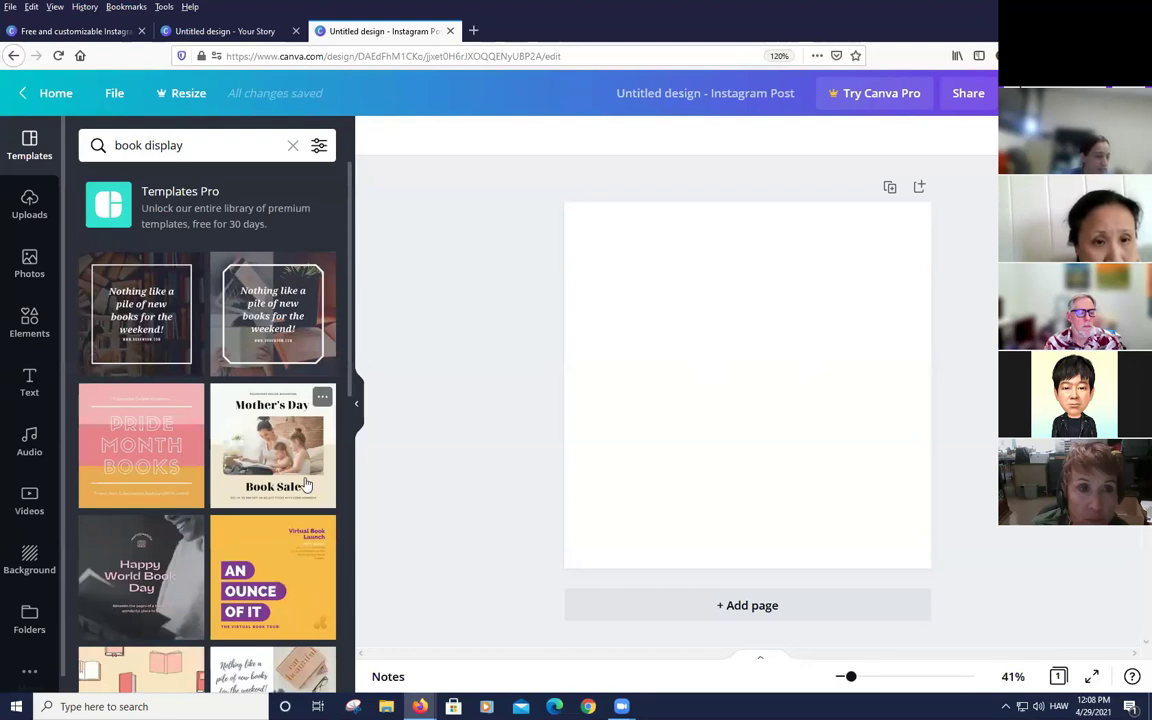
Browse the book display results and apply the purple "Read, Learn, and Grow" template to the post
{"action": "scroll", "coordinate": [305, 482], "scroll_direction": "down", "scroll_amount": 3}
{"action": "scroll", "coordinate": [306, 484], "scroll_direction": "down", "scroll_amount": 1}
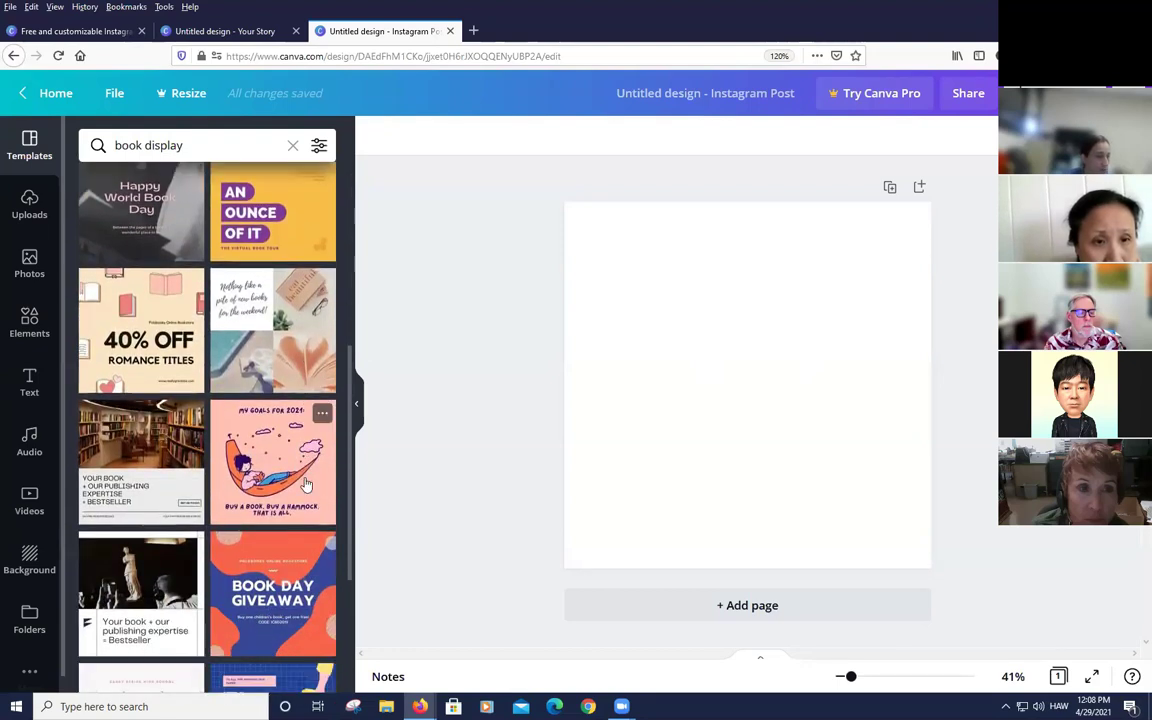
{"action": "scroll", "coordinate": [306, 484], "scroll_direction": "down", "scroll_amount": 4}
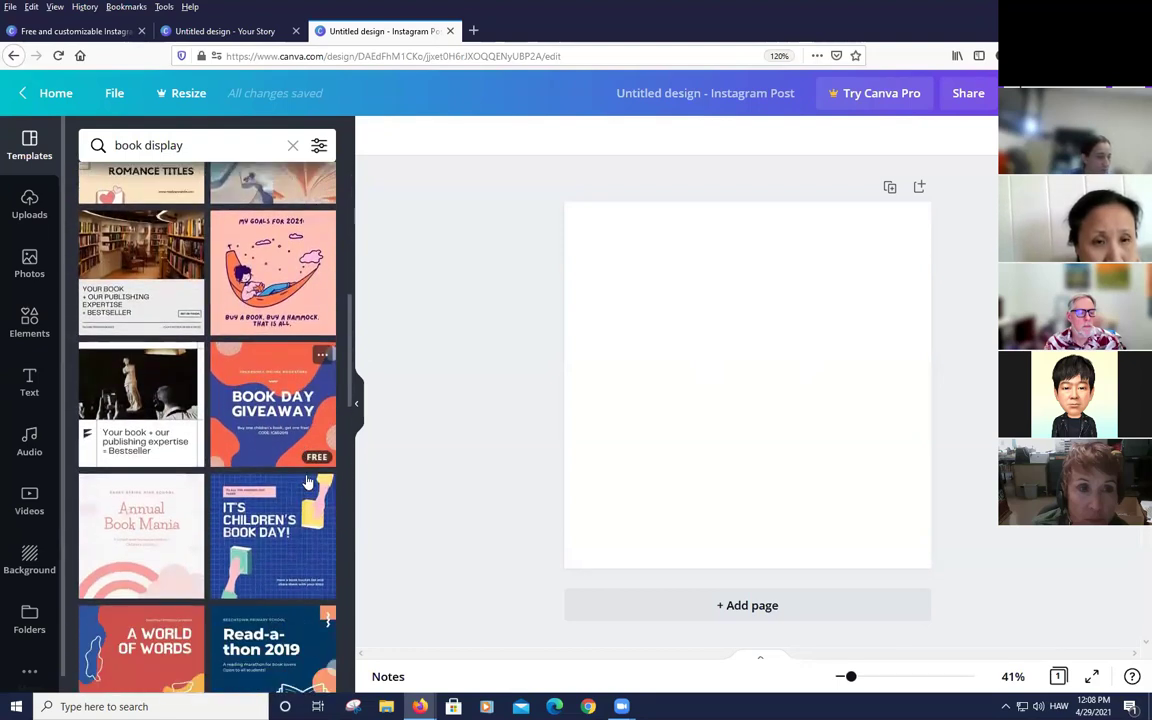
{"action": "scroll", "coordinate": [308, 482], "scroll_direction": "down", "scroll_amount": 2}
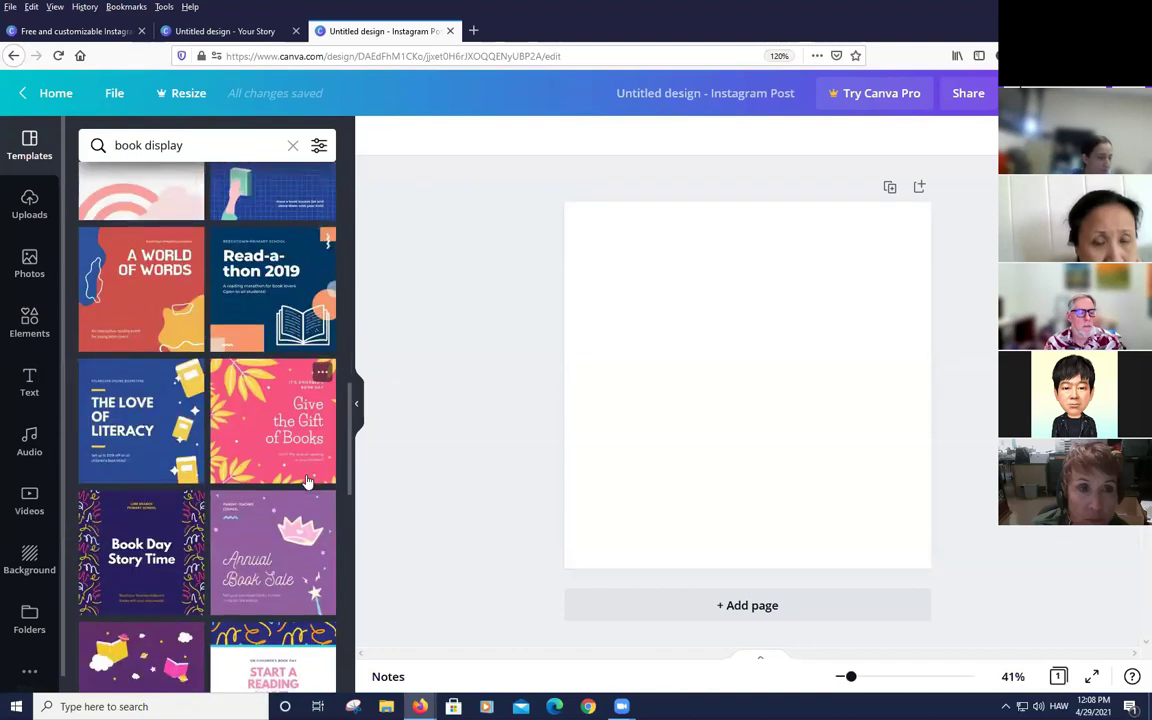
{"action": "scroll", "coordinate": [310, 482], "scroll_direction": "down", "scroll_amount": 2}
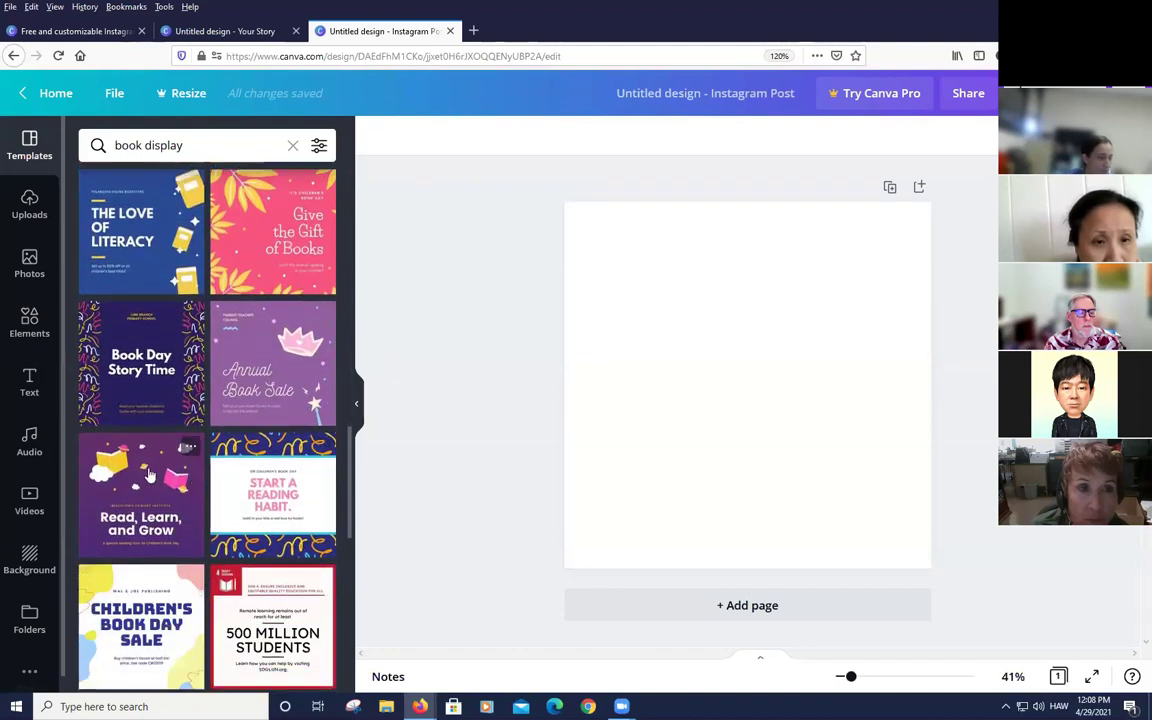
{"action": "left_click", "coordinate": [148, 474]}
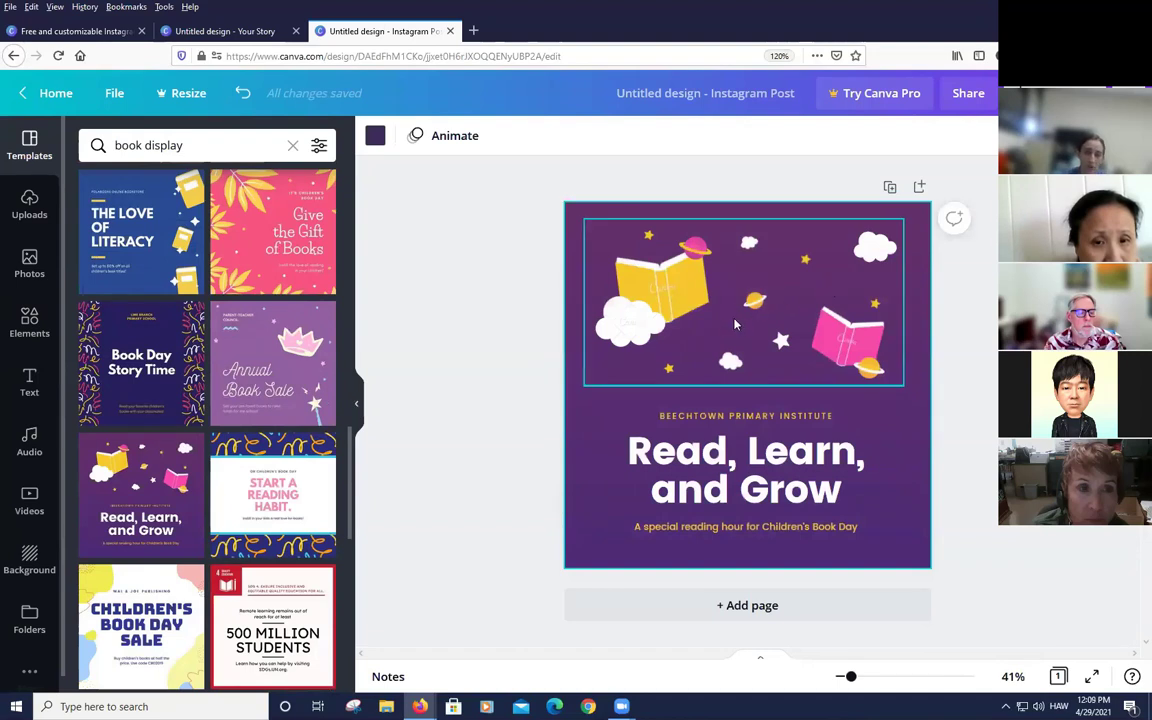
Examine the watermarks on the template's book and cloud illustrations up close
{"action": "left_click", "coordinate": [356, 403]}
{"action": "left_click", "coordinate": [557, 316]}
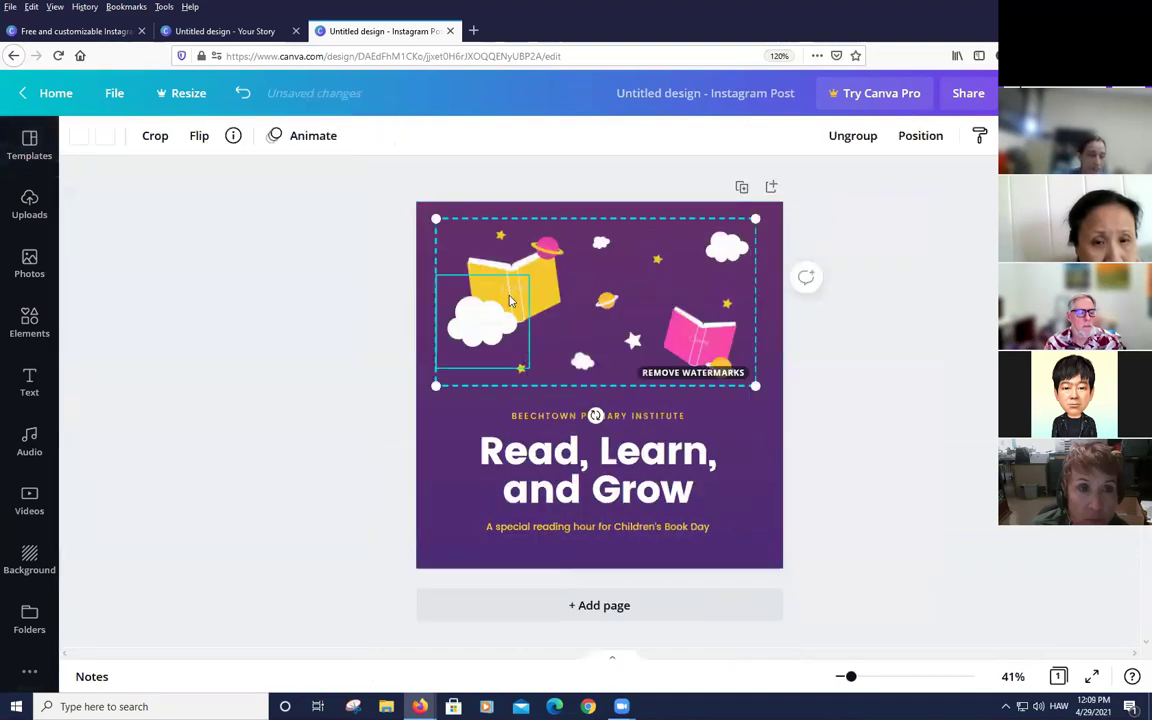
{"action": "scroll", "coordinate": [557, 316], "scroll_direction": "up", "scroll_amount": 5}
{"action": "scroll", "coordinate": [540, 318], "scroll_direction": "down", "scroll_amount": 2}
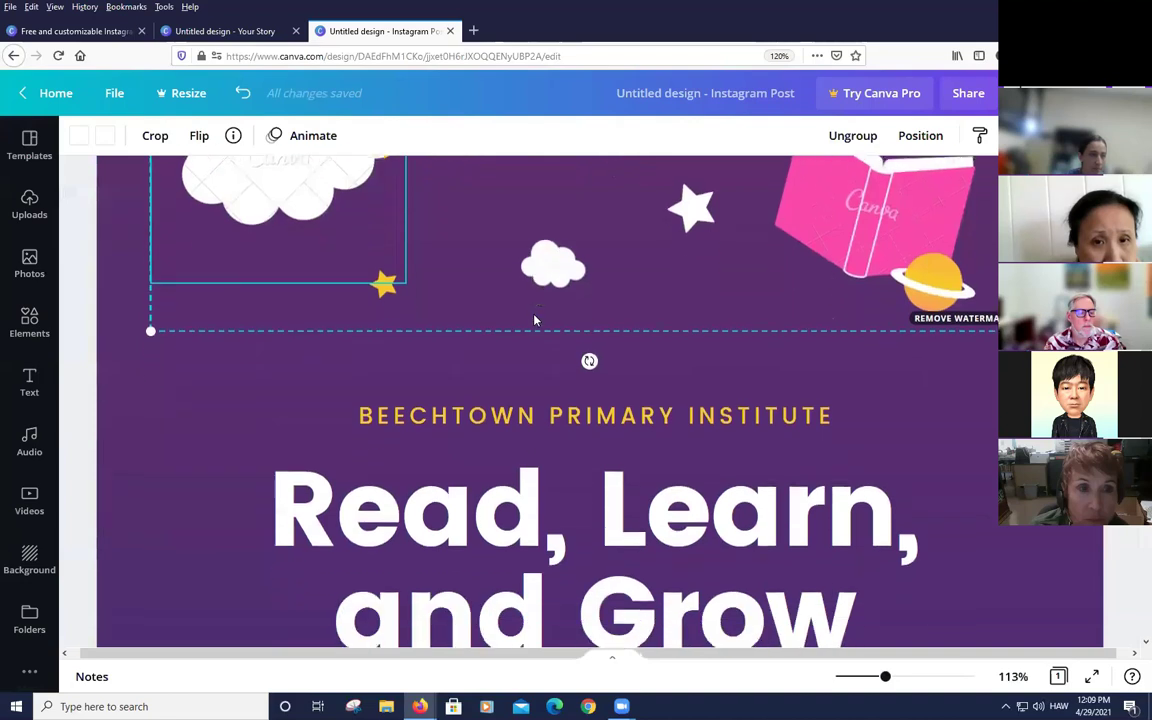
{"action": "scroll", "coordinate": [540, 330], "scroll_direction": "up", "scroll_amount": 3}
{"action": "key", "text": "Escape"}
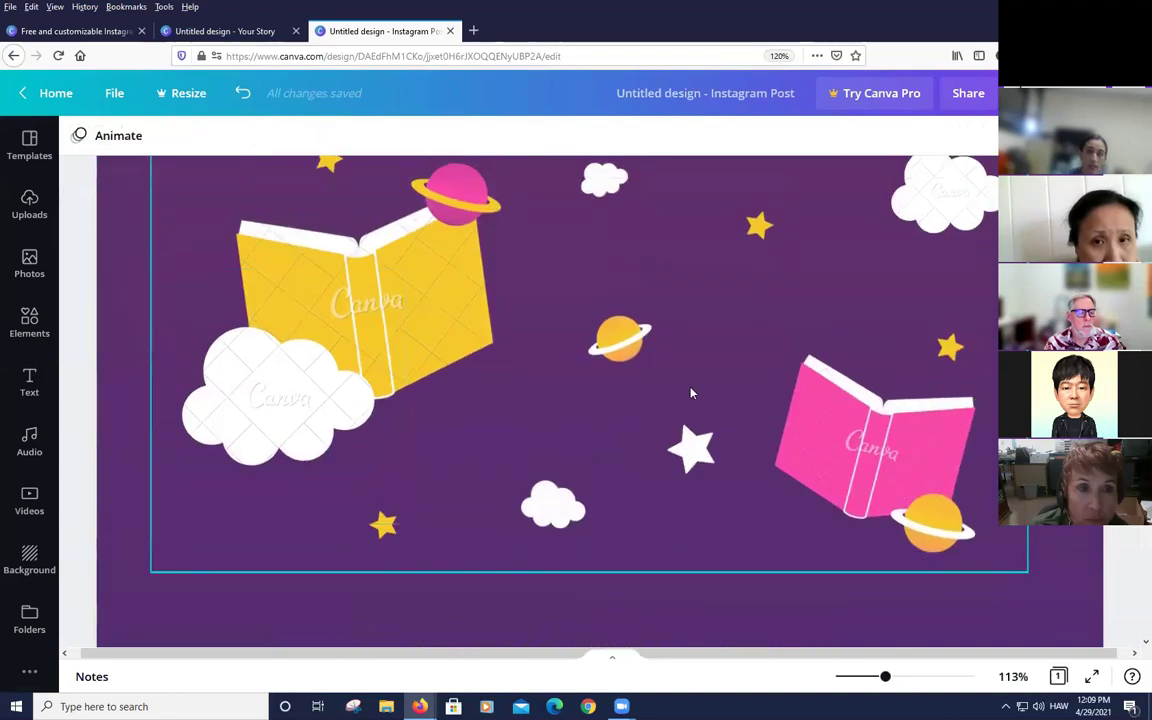
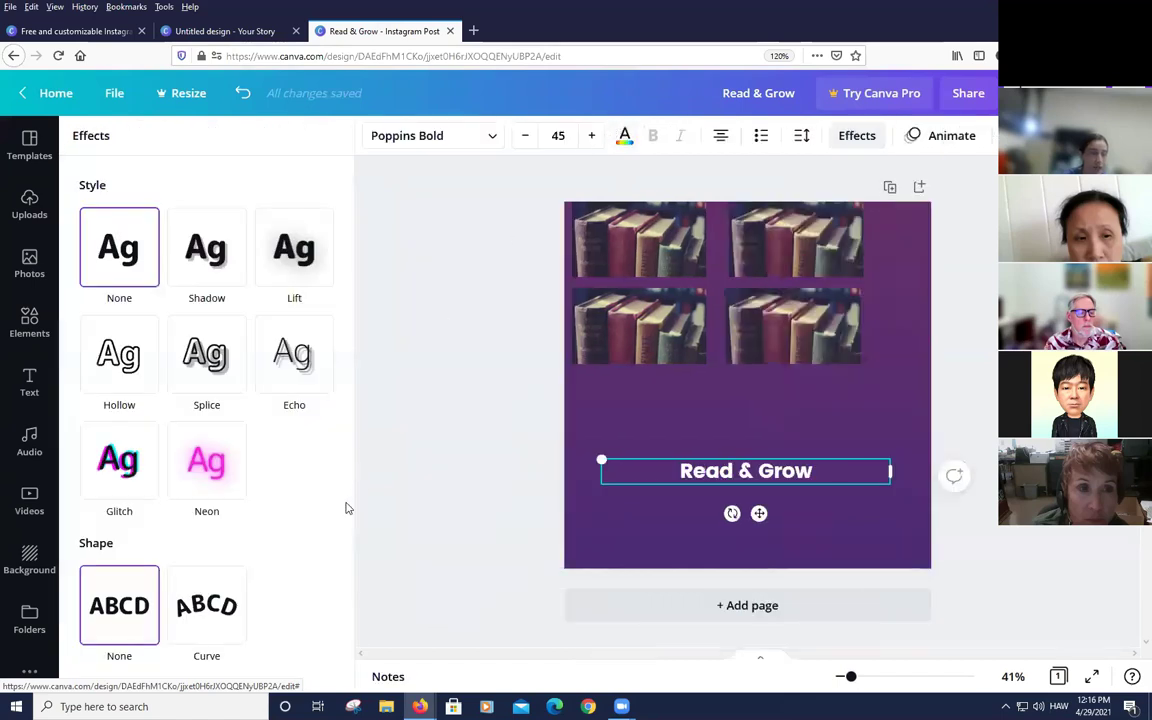
Apply the Curve shape effect to the "Read & Grow" text with a curve value of 35
{"action": "left_click", "coordinate": [230, 598]}
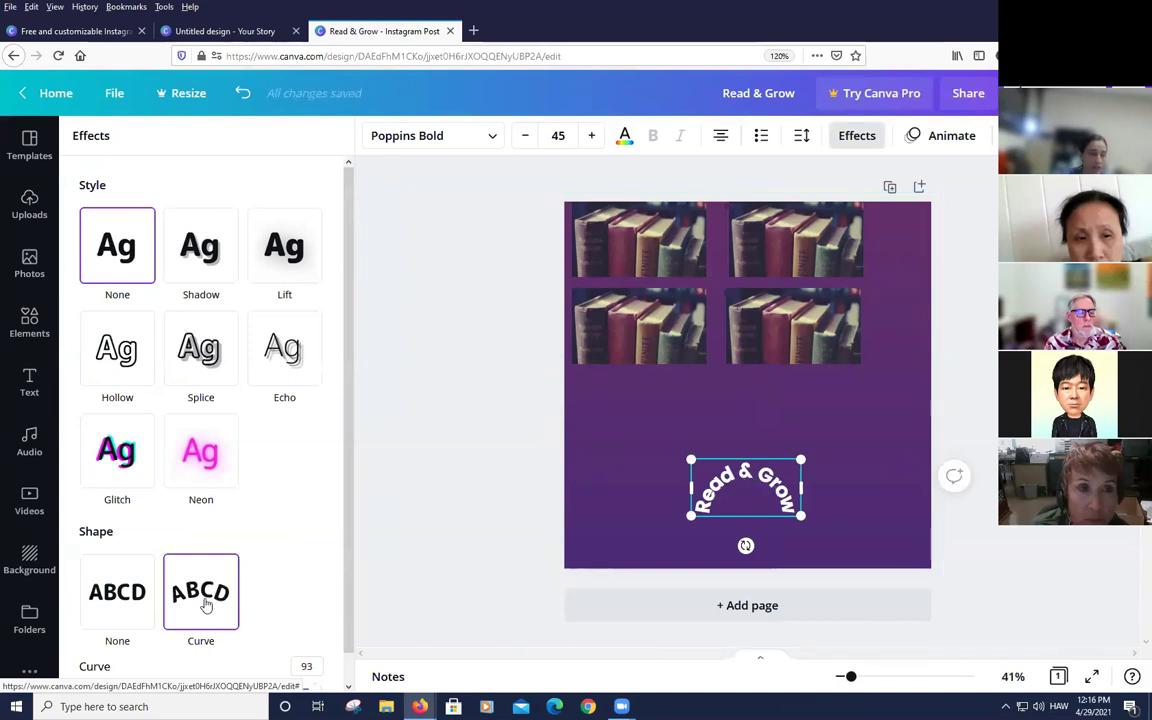
{"action": "scroll", "coordinate": [208, 597], "scroll_direction": "down", "scroll_amount": 1}
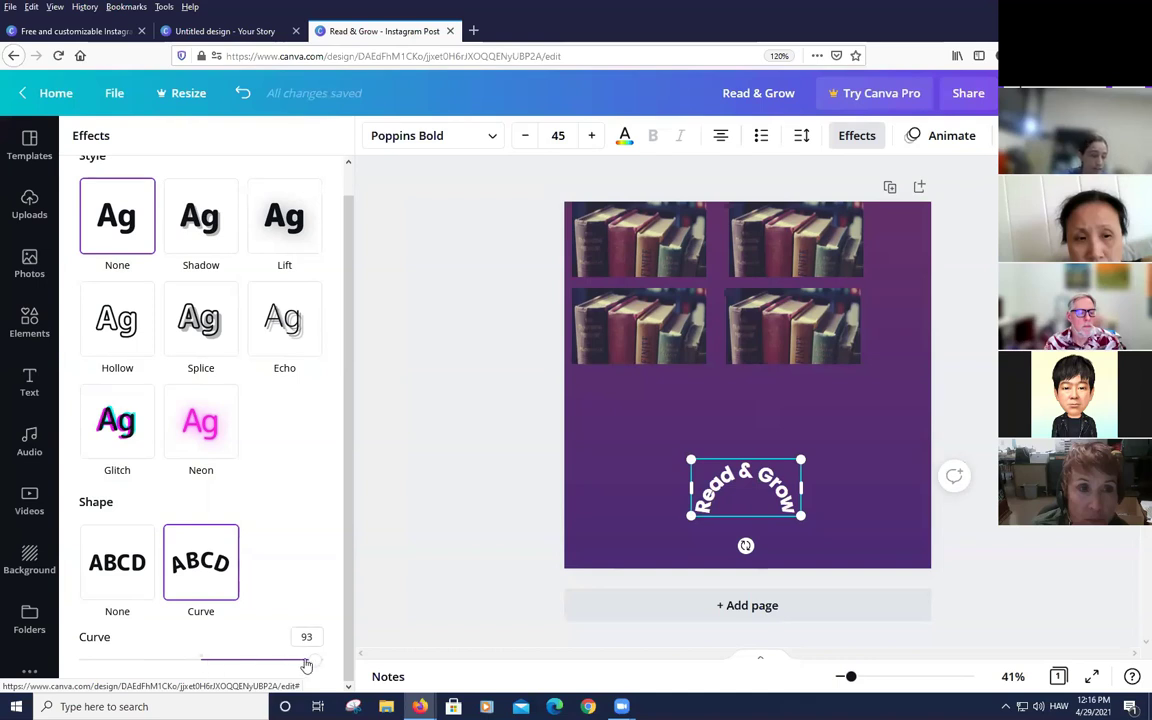
{"action": "left_click_drag", "start_coordinate": [305, 663], "coordinate": [245, 661]}
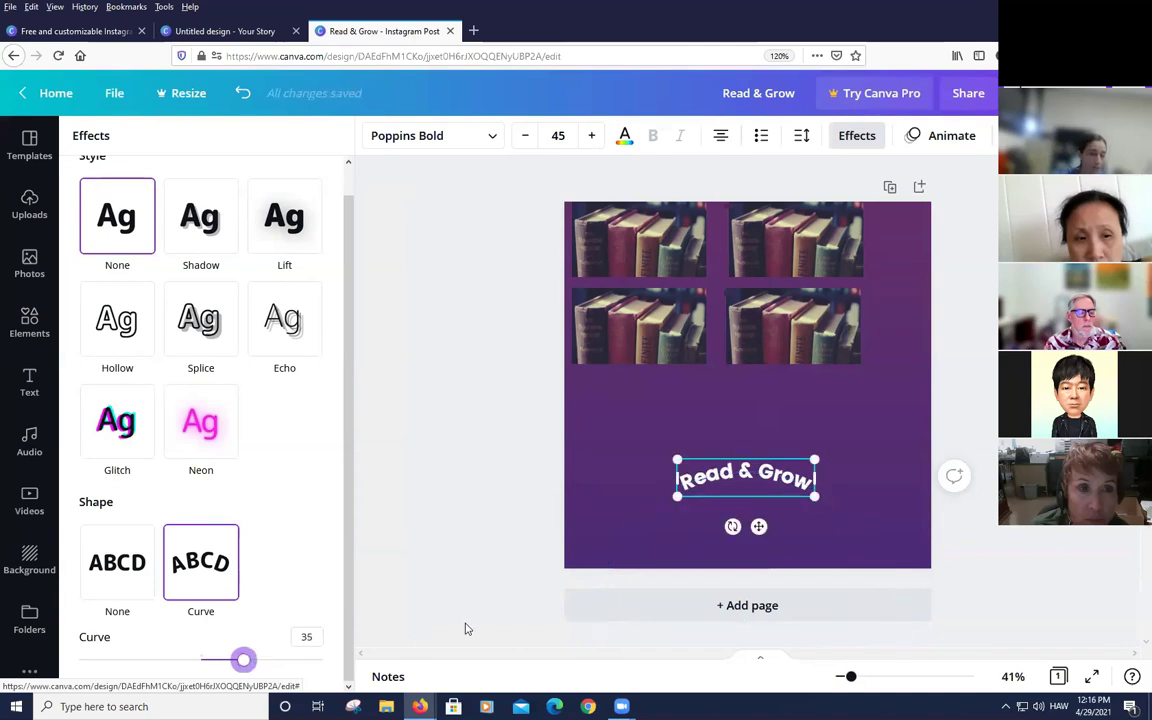
{"action": "key", "text": "Escape"}
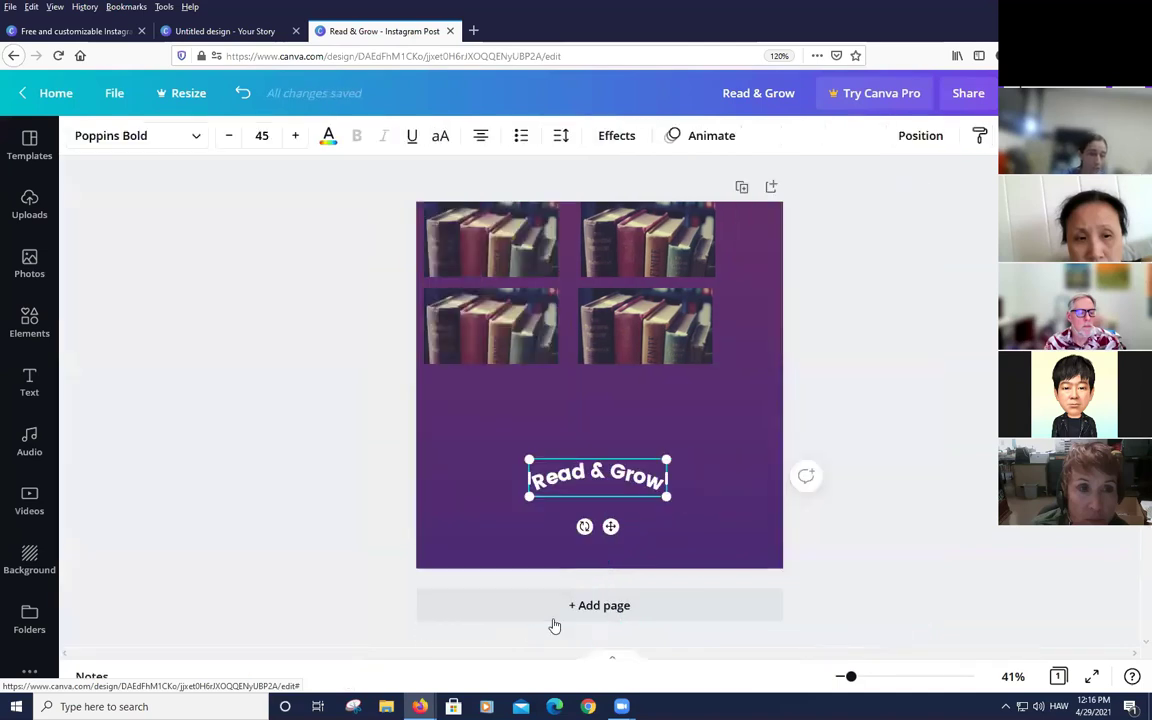
Duplicate the curved "Read & Grow" text and place the two copies side by side below the book photos
{"action": "left_click", "coordinate": [599, 480]}
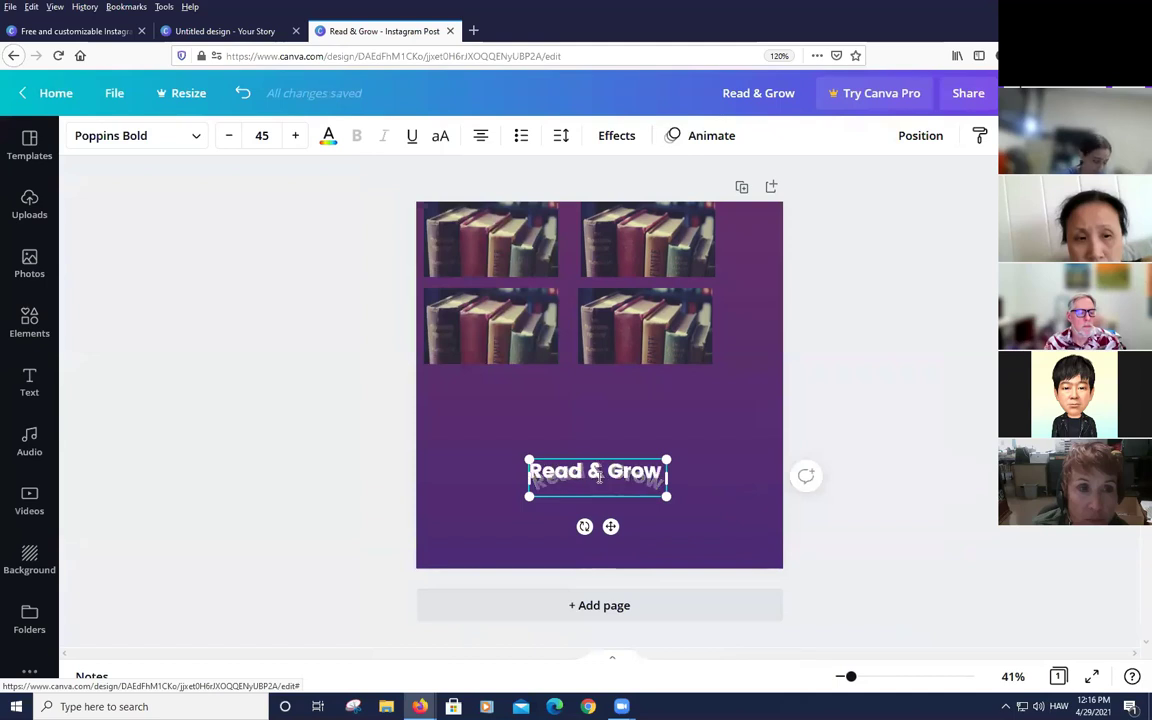
{"action": "left_click", "coordinate": [599, 480]}
{"action": "left_click_drag", "start_coordinate": [599, 480], "coordinate": [477, 482]}
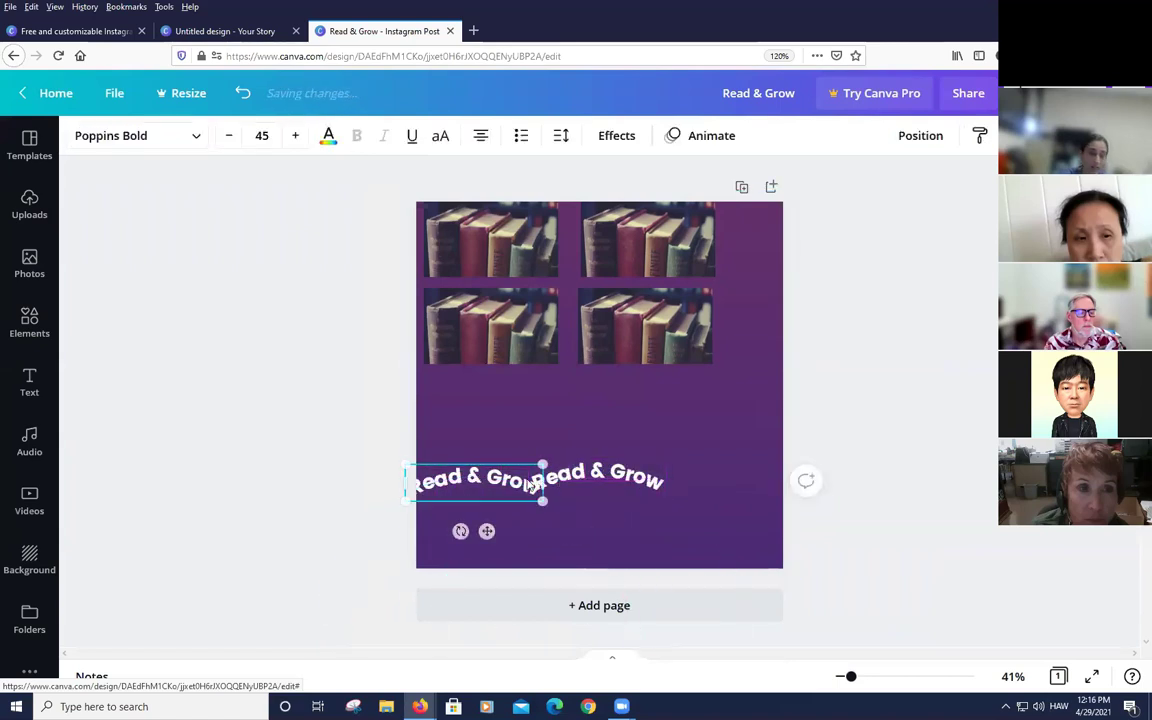
{"action": "left_click_drag", "start_coordinate": [586, 486], "coordinate": [632, 482]}
{"action": "left_click_drag", "start_coordinate": [502, 483], "coordinate": [529, 487]}
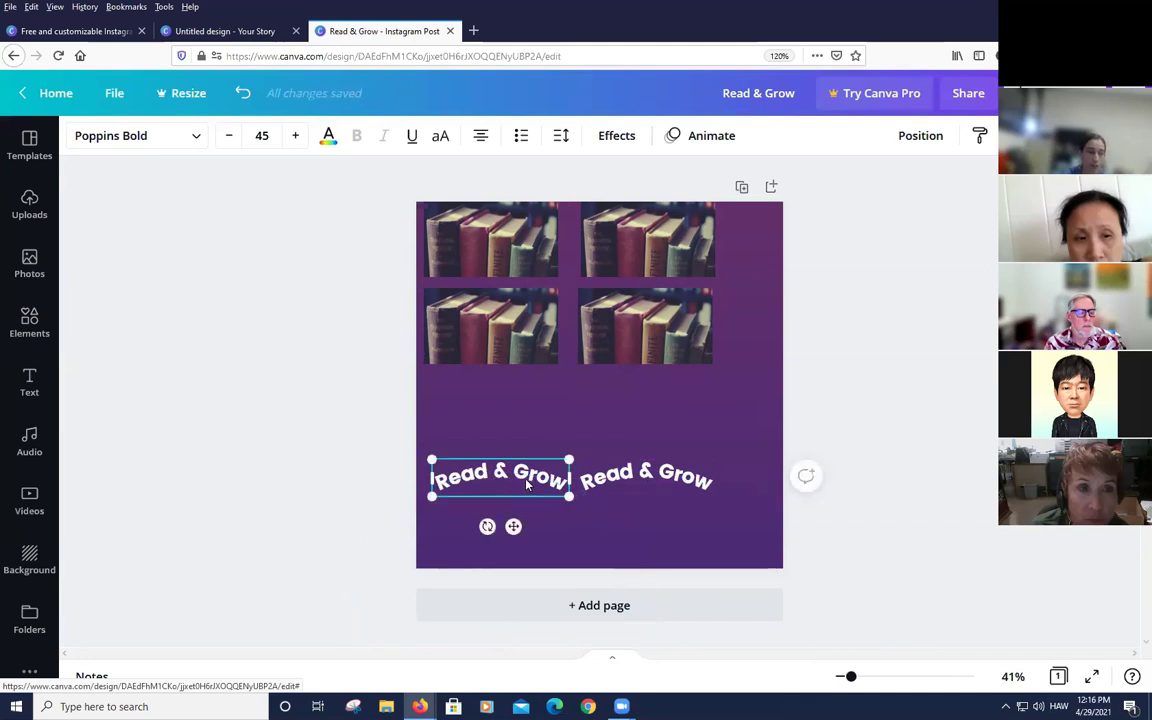
Set the curve of the left "Read & Grow" text to -35
{"action": "left_click", "coordinate": [527, 484]}
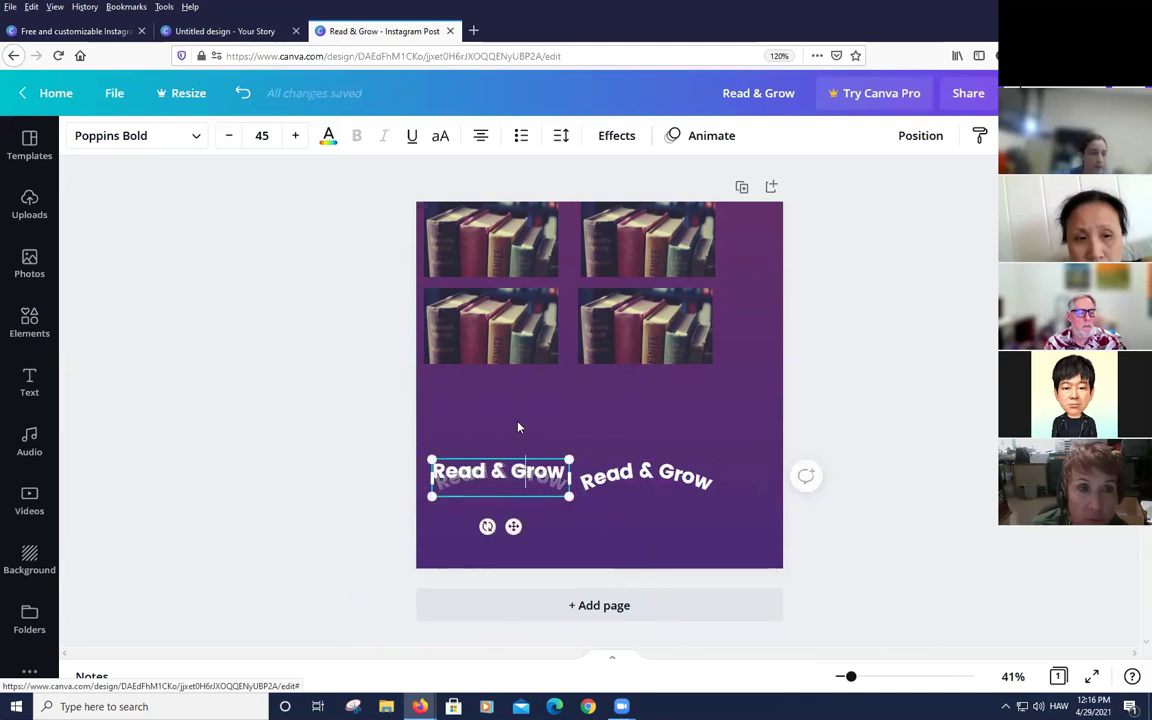
{"action": "left_click", "coordinate": [616, 136]}
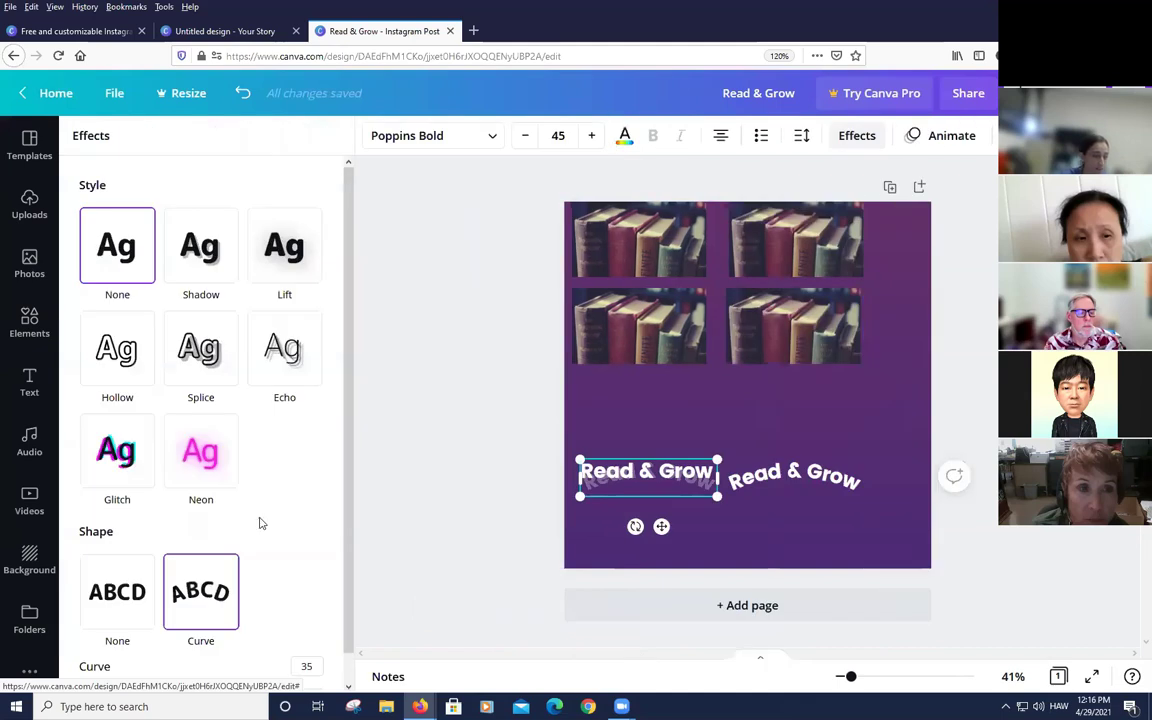
{"action": "scroll", "coordinate": [256, 625], "scroll_direction": "down", "scroll_amount": 1}
{"action": "scroll", "coordinate": [256, 625], "scroll_direction": "down", "scroll_amount": 1}
{"action": "left_click", "coordinate": [306, 637]}
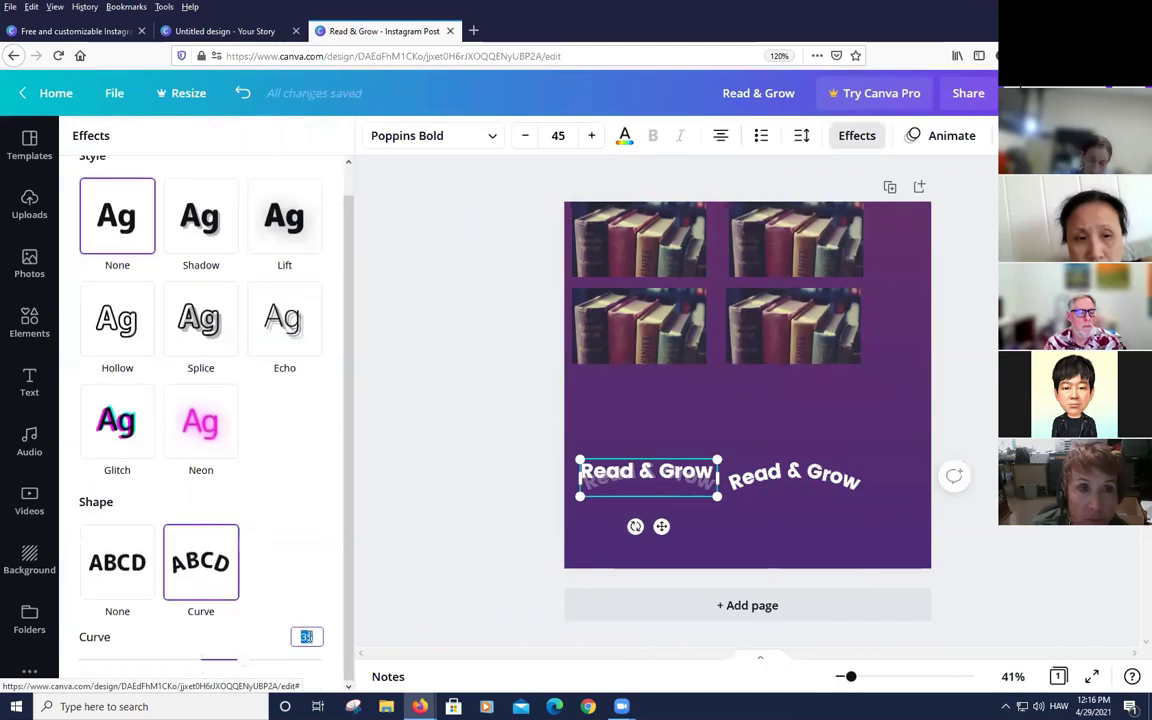
{"action": "key", "text": "BackSpace"}
{"action": "type", "text": "-35"}
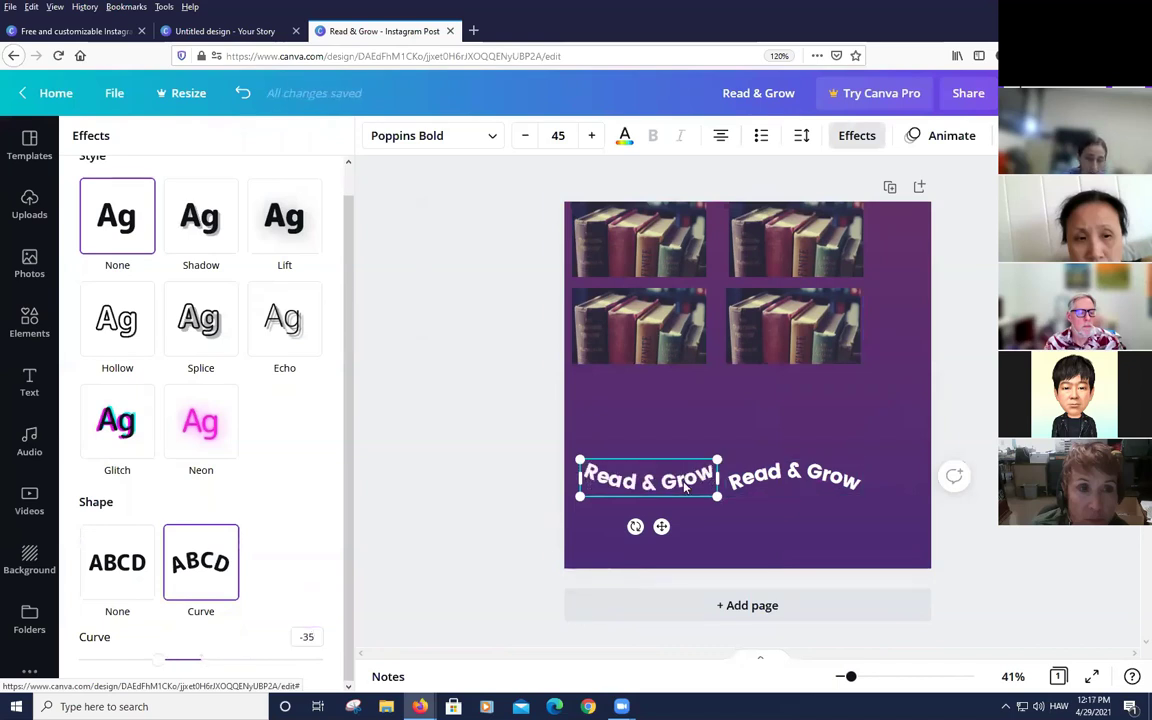
Align the two oppositely curved "Read & Grow" texts end to end as a wave and group them
{"action": "left_click", "coordinate": [765, 480]}
{"action": "left_click_drag", "start_coordinate": [760, 476], "coordinate": [757, 470]}
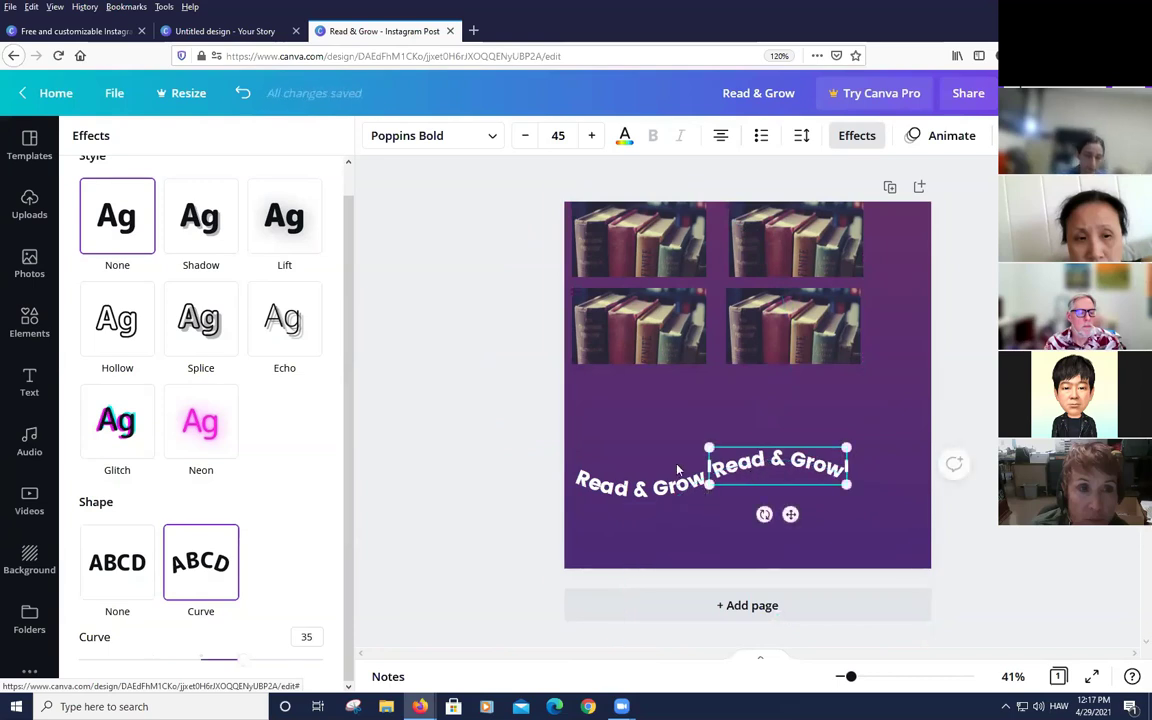
{"action": "left_click", "coordinate": [677, 472]}
{"action": "left_click", "coordinate": [712, 470]}
{"action": "key", "text": "Escape"}
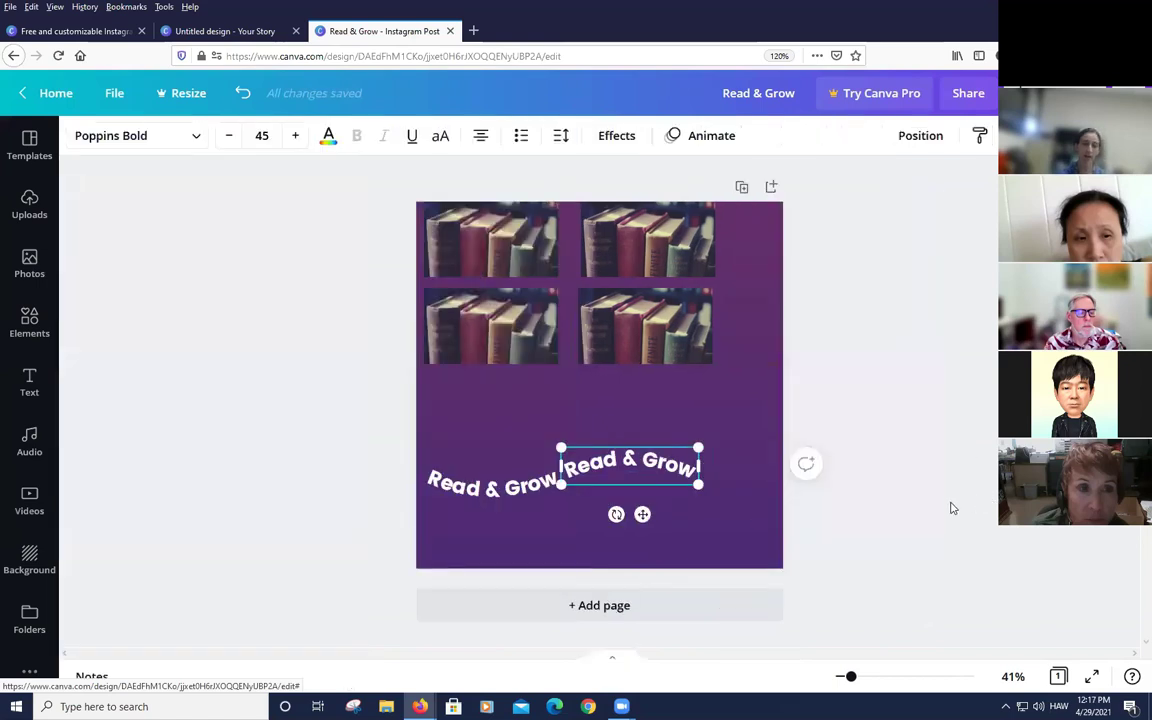
{"action": "left_click", "coordinate": [323, 486]}
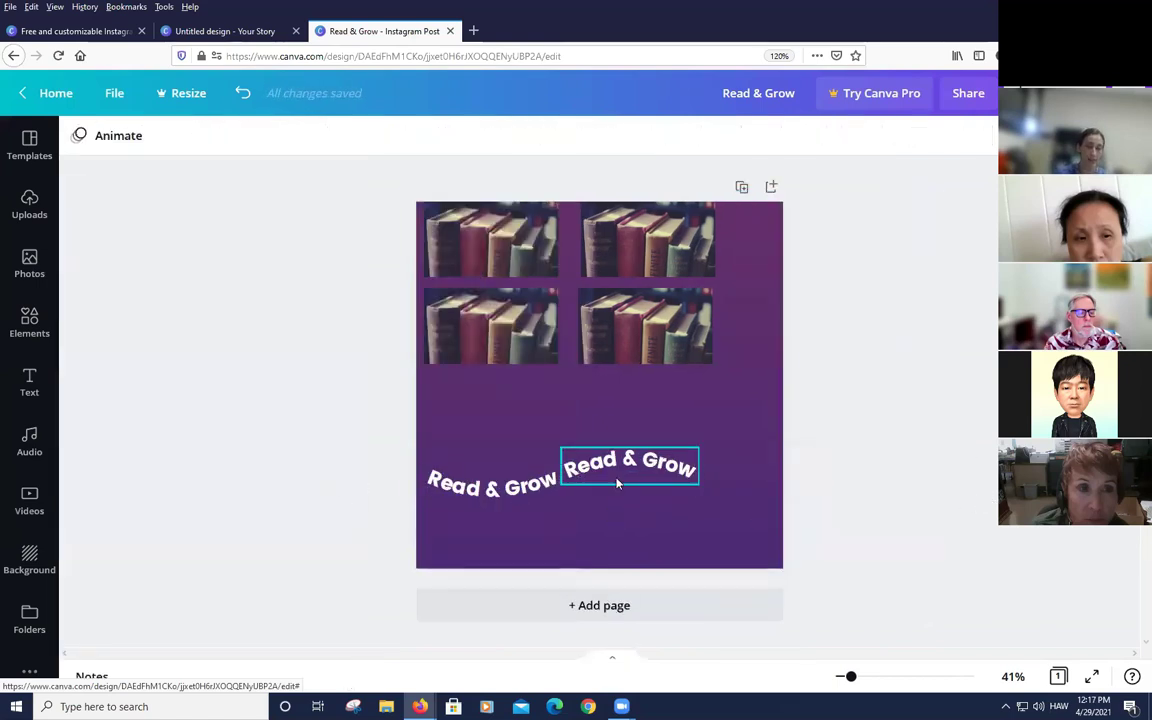
{"action": "left_click_drag", "start_coordinate": [485, 444], "coordinate": [687, 497]}
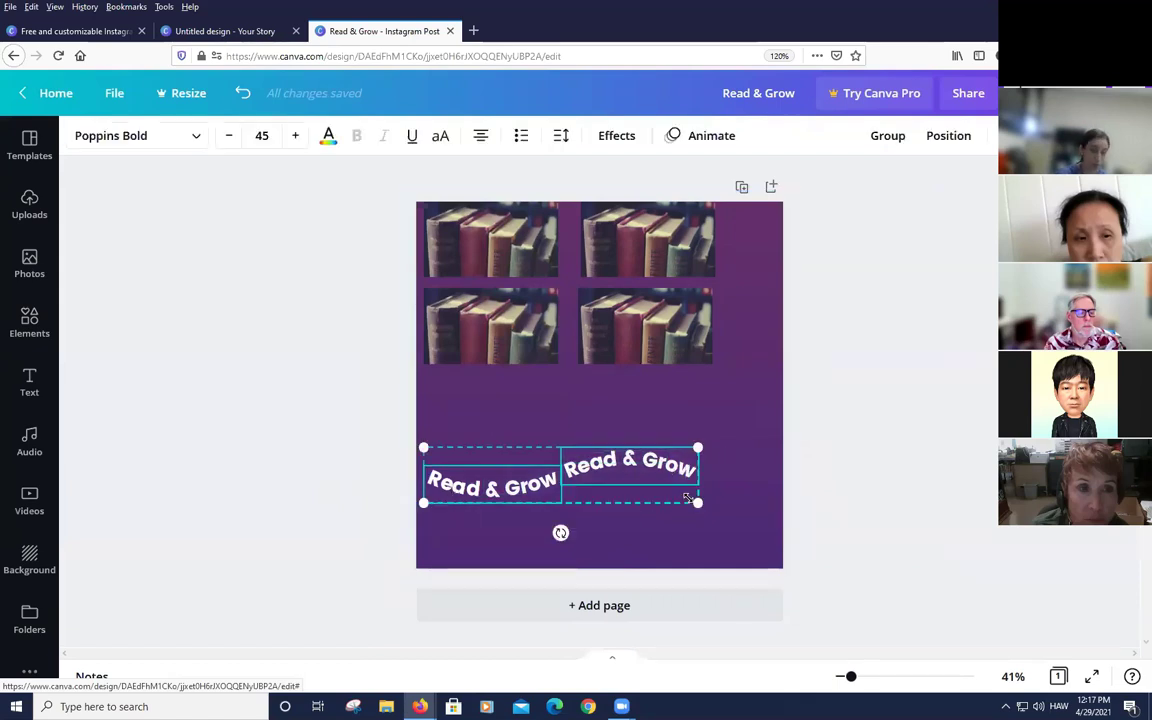
{"action": "key", "text": "ctrl+g"}
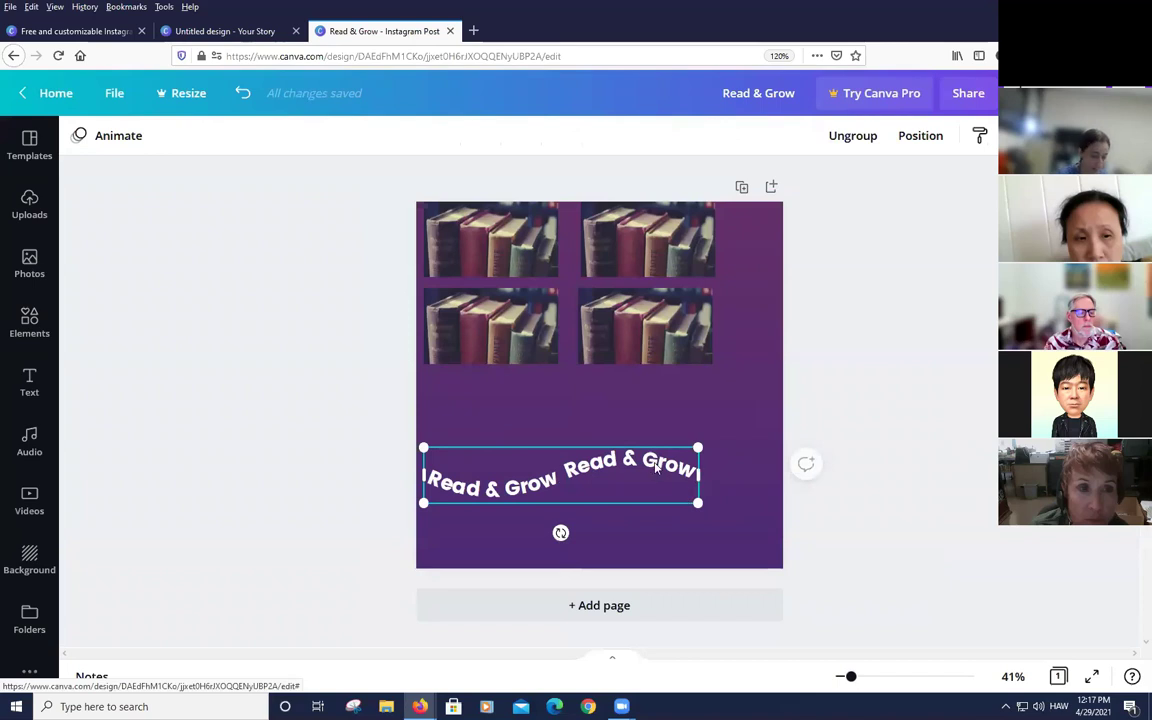
Duplicate the wavy text group and join both groups end to end below the photos, extending past both edges of the post
{"action": "left_click_drag", "start_coordinate": [640, 474], "coordinate": [717, 397]}
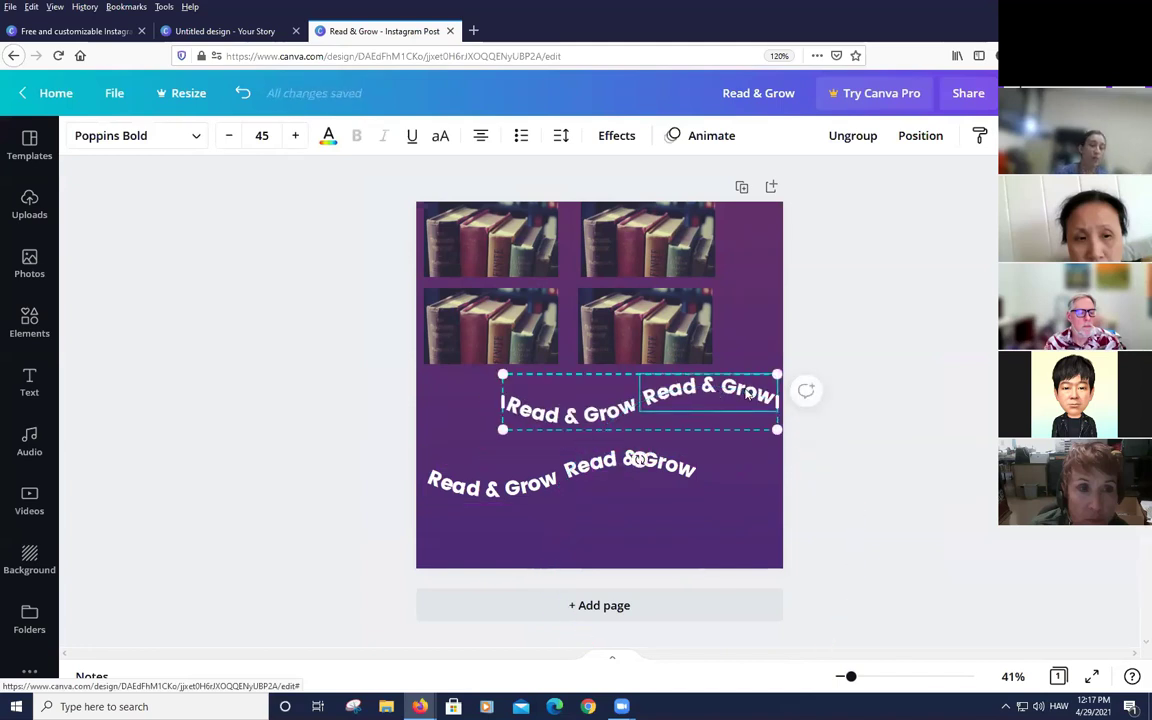
{"action": "left_click_drag", "start_coordinate": [806, 390], "coordinate": [648, 482]}
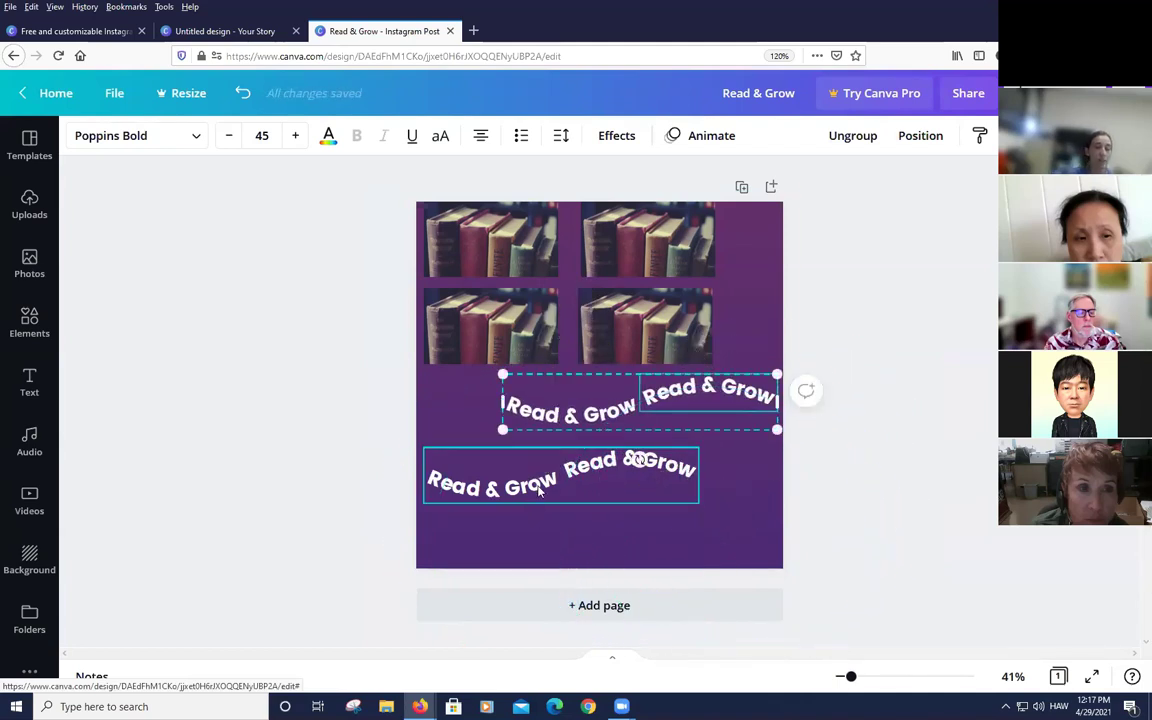
{"action": "left_click_drag", "start_coordinate": [540, 490], "coordinate": [825, 432]}
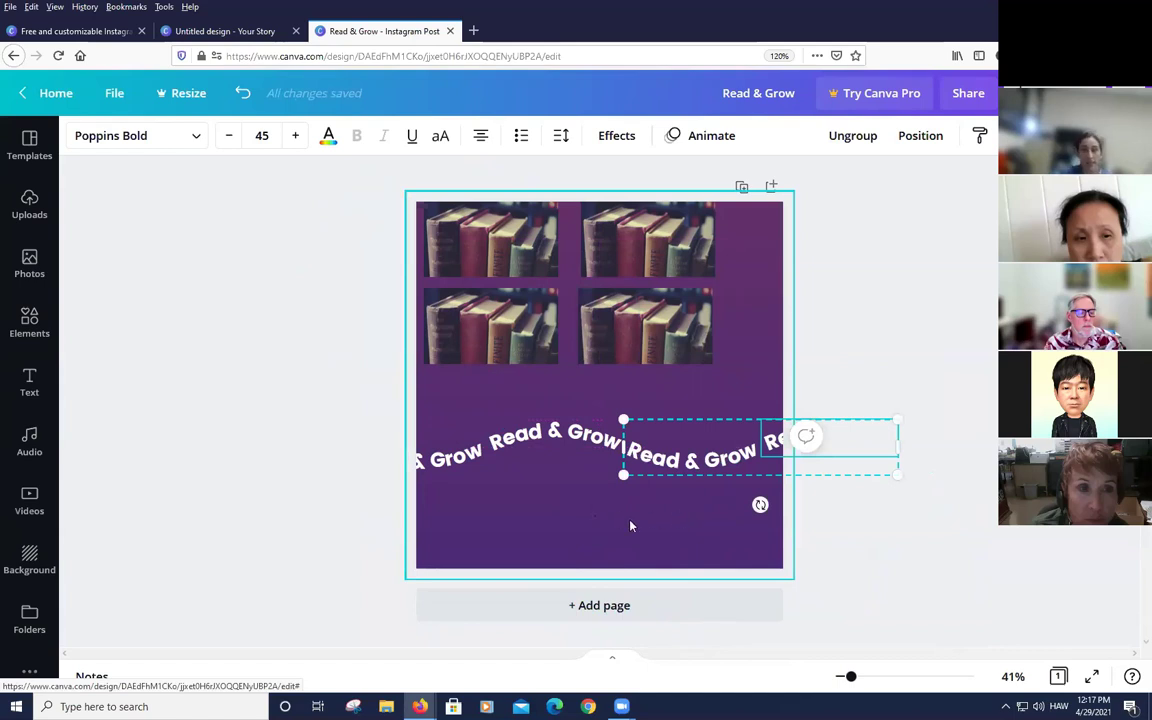
{"action": "left_click", "coordinate": [869, 333]}
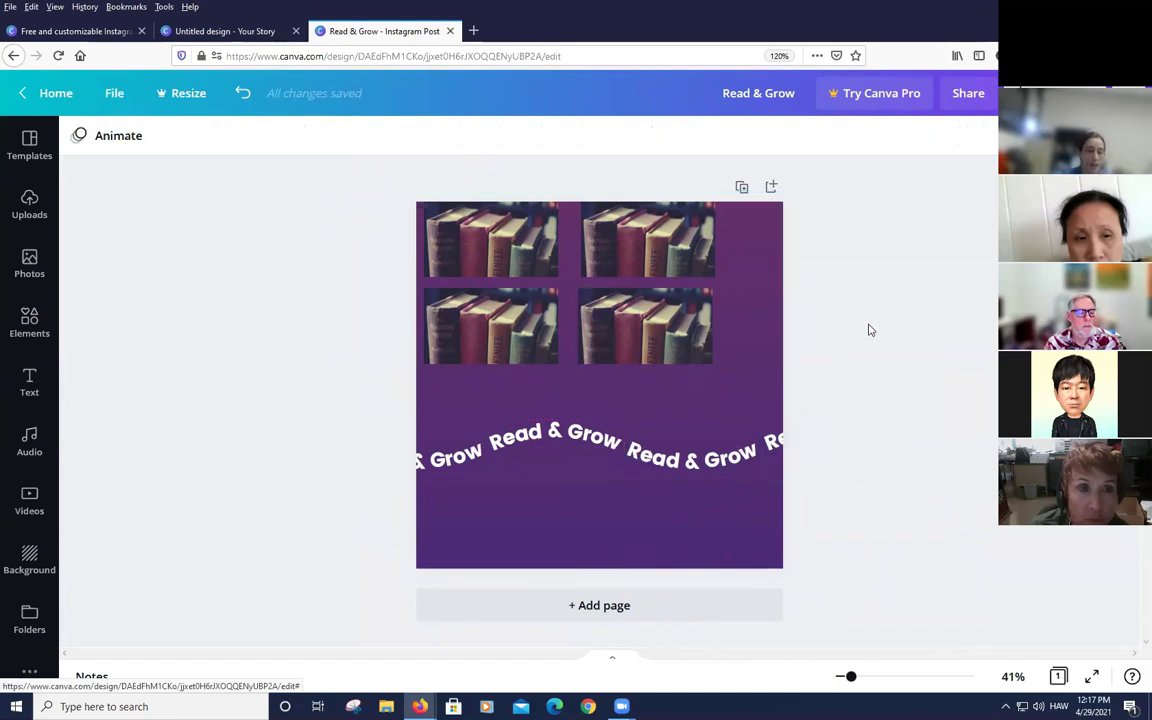
{"action": "left_click", "coordinate": [548, 450]}
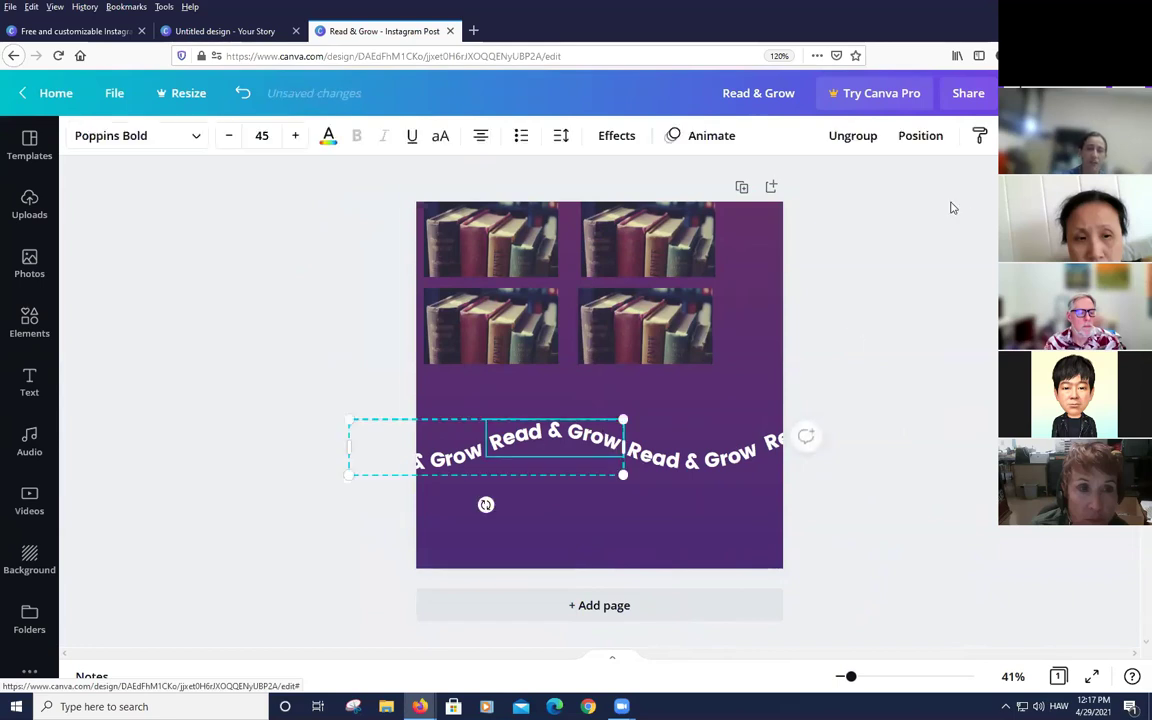
Lock the two wavy "Read & Grow" text groups in place on the post
{"action": "left_click", "coordinate": [892, 314]}
{"action": "left_click", "coordinate": [700, 456]}
{"action": "key", "text": "Escape"}
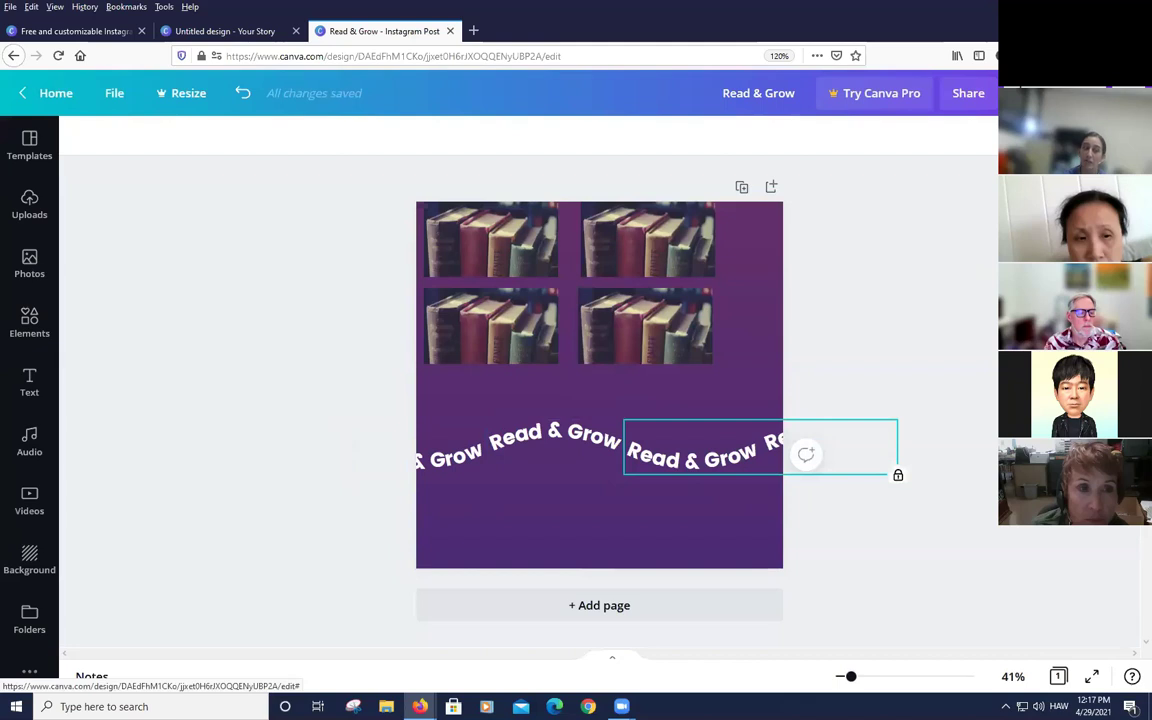
Center the group of four book photos horizontally in the upper part of the post, above the wavy text
{"action": "left_click_drag", "start_coordinate": [622, 298], "coordinate": [650, 326]}
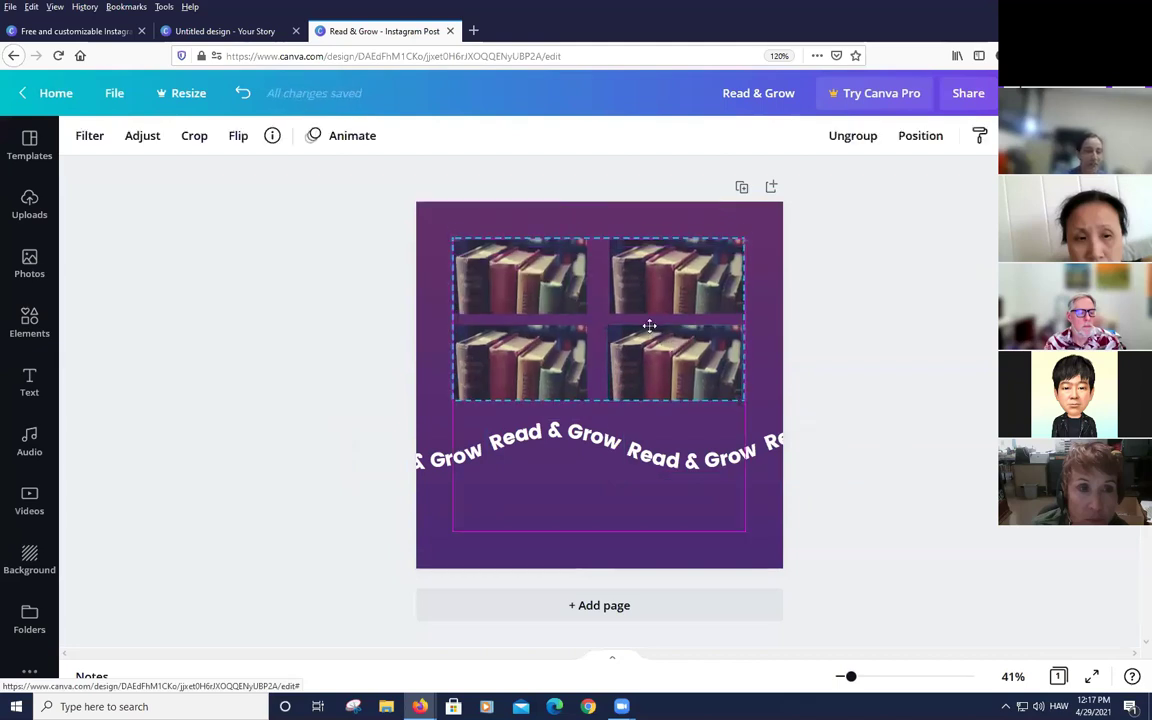
{"action": "left_click_drag", "start_coordinate": [650, 326], "coordinate": [654, 318]}
{"action": "left_click", "coordinate": [903, 321]}
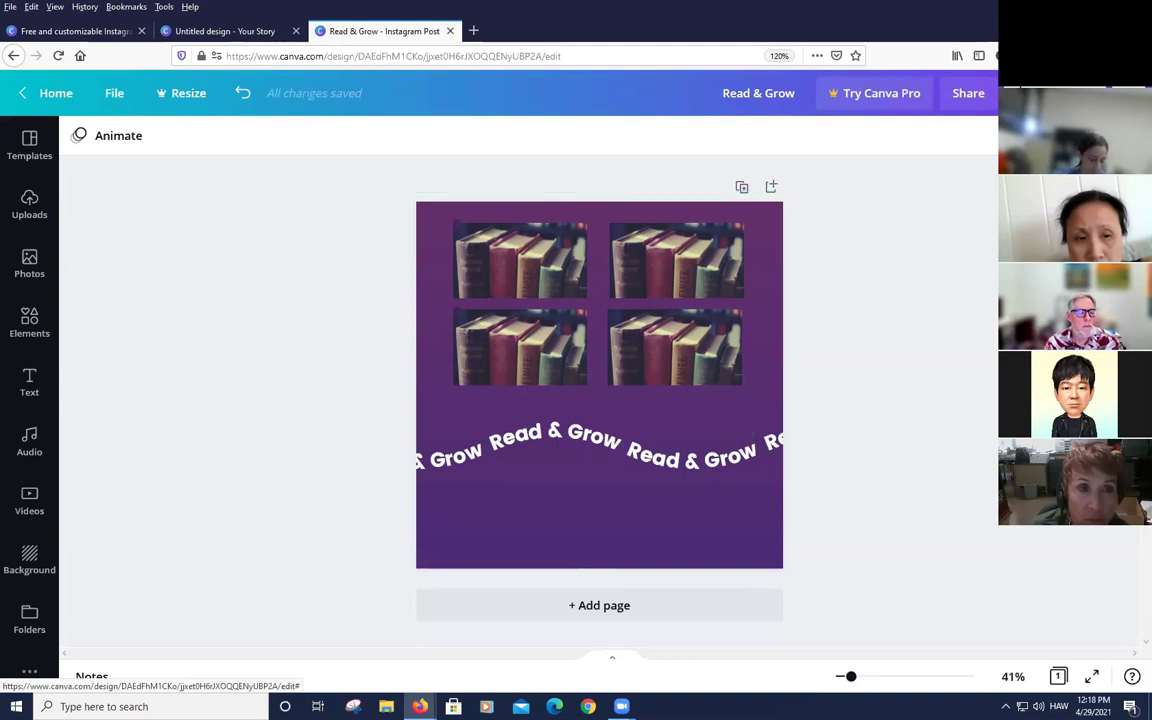
Add a default paragraph text box in the middle of the post and remove it again
{"action": "key", "text": "t"}
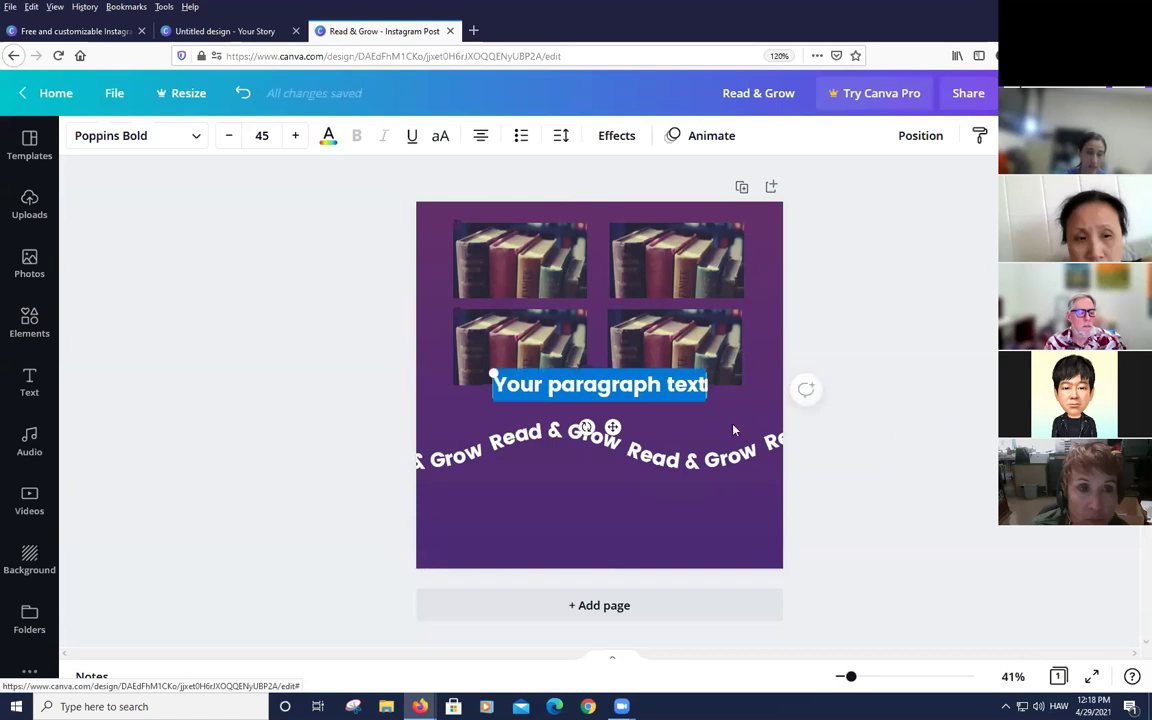
{"action": "left_click", "coordinate": [662, 385]}
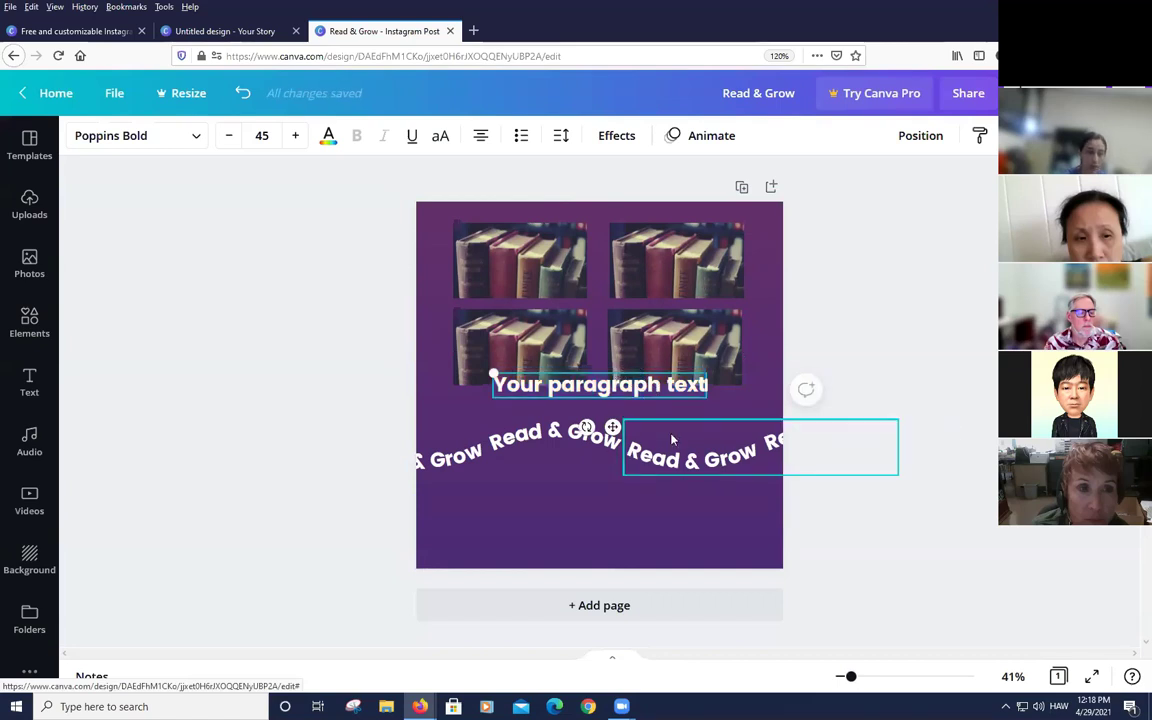
{"action": "key", "text": "Escape"}
{"action": "key", "text": "Delete"}
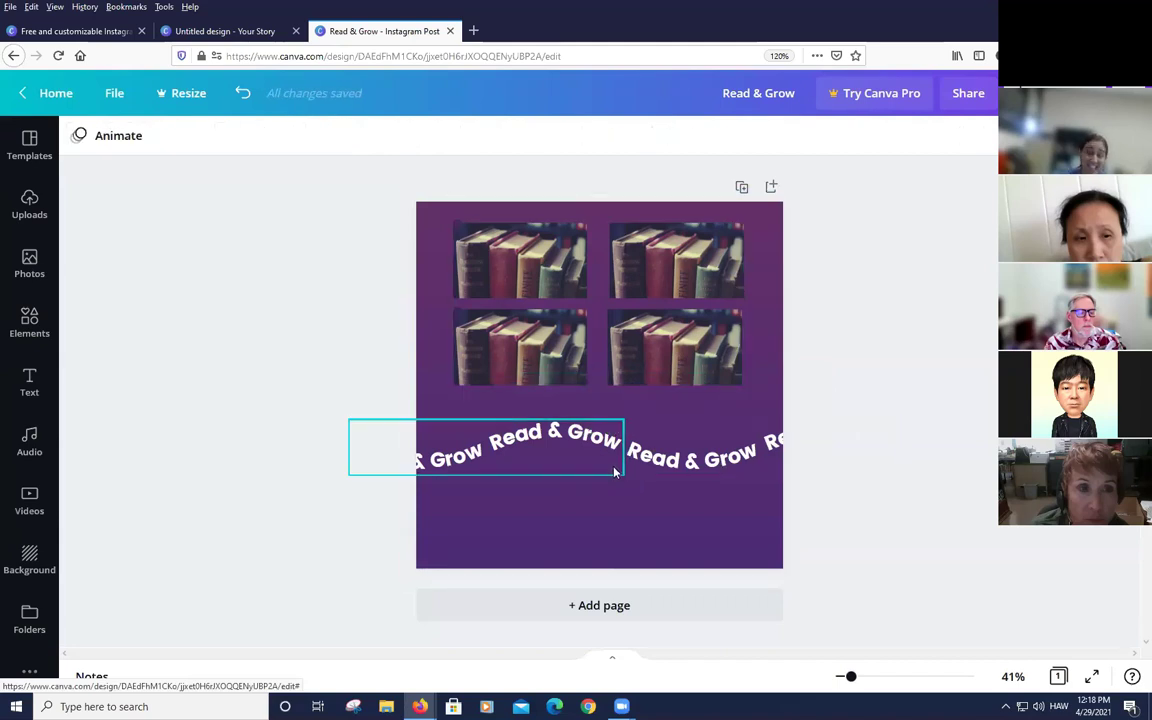
Add a green circle to the post, move it down over the wavy text and delete it
{"action": "left_click", "coordinate": [589, 504]}
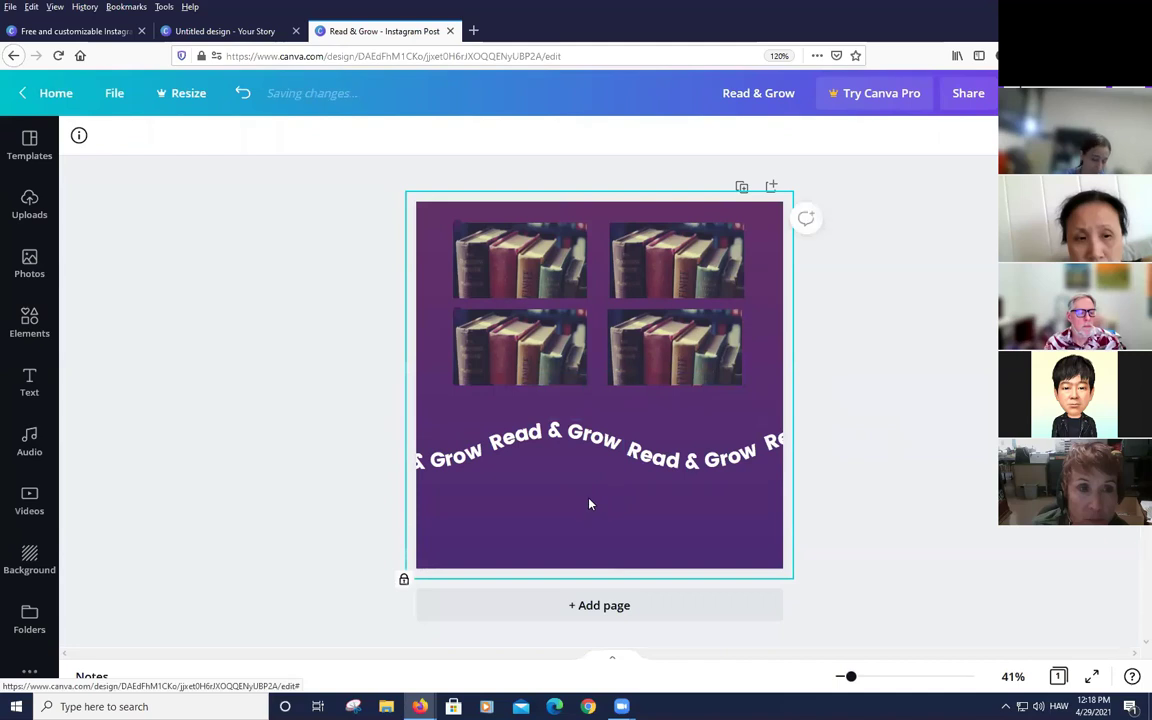
{"action": "key", "text": "ctrl+v"}
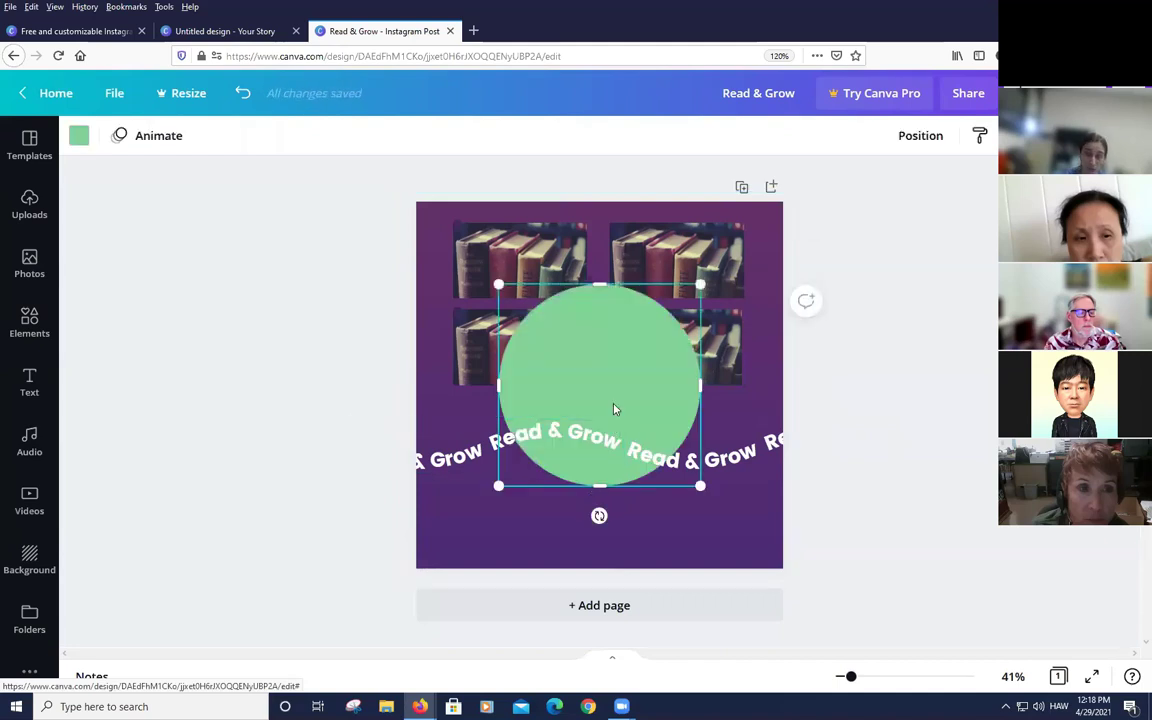
{"action": "left_click_drag", "start_coordinate": [612, 406], "coordinate": [589, 486]}
{"action": "key", "text": "Delete"}
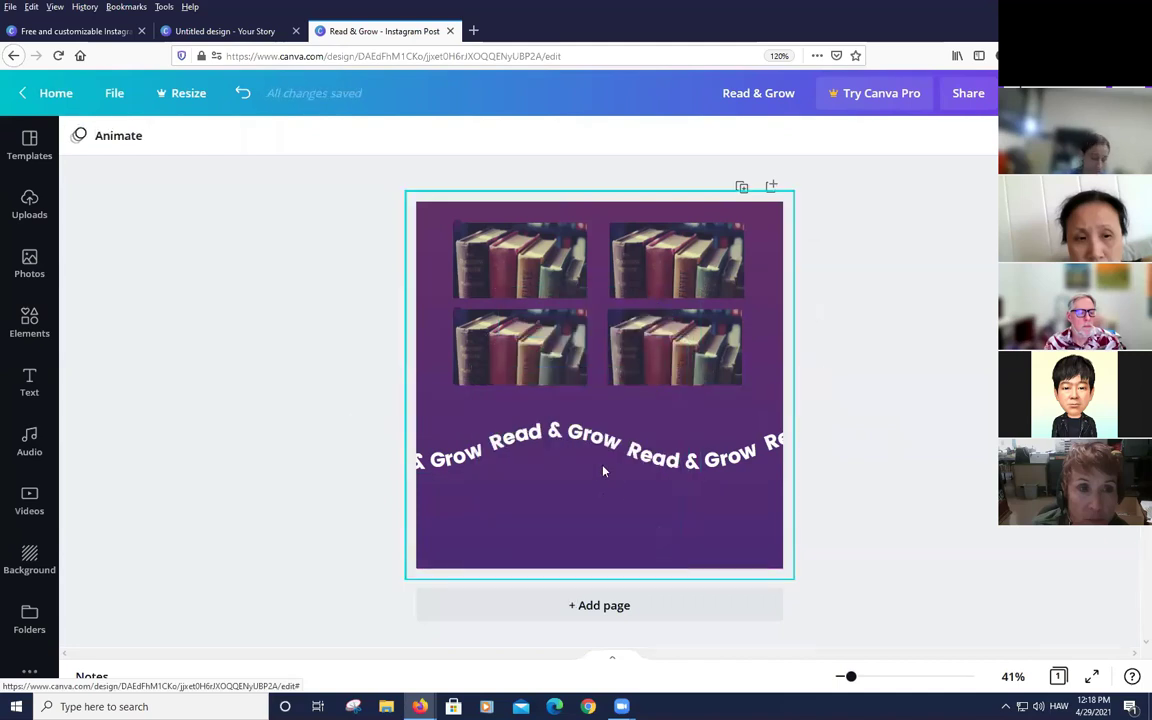
Add a green circle in the middle of the post and place the text "type a word here" on it
{"action": "left_click", "coordinate": [606, 493]}
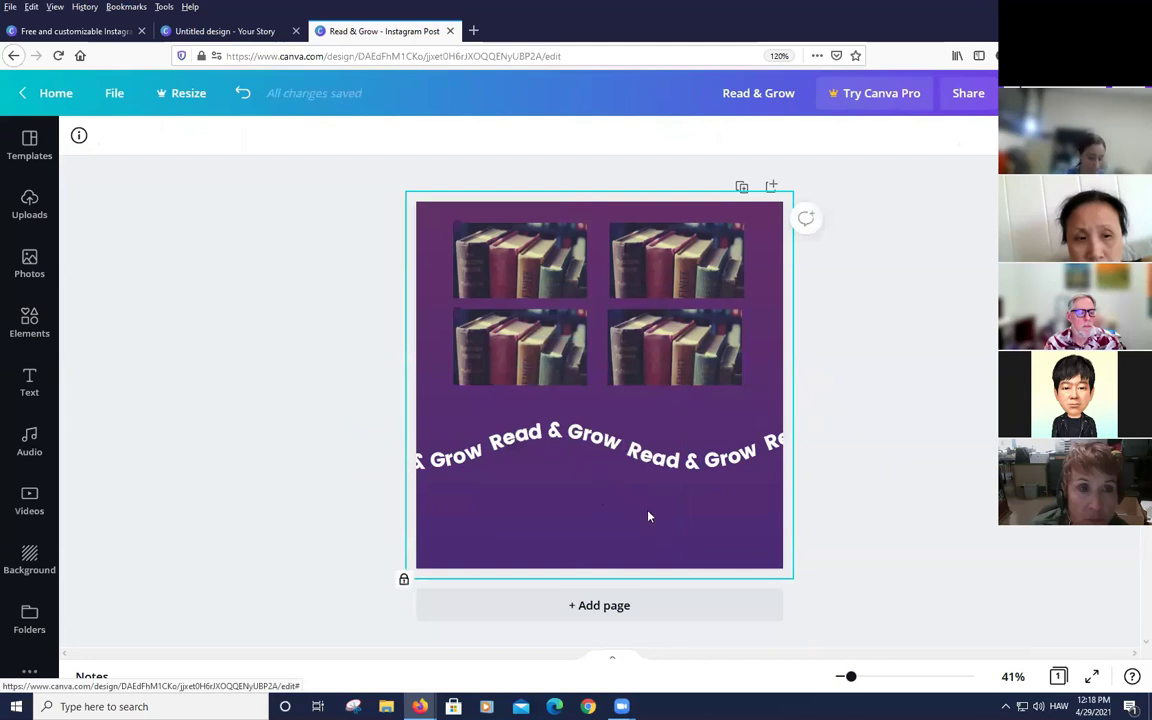
{"action": "key", "text": "ctrl+v"}
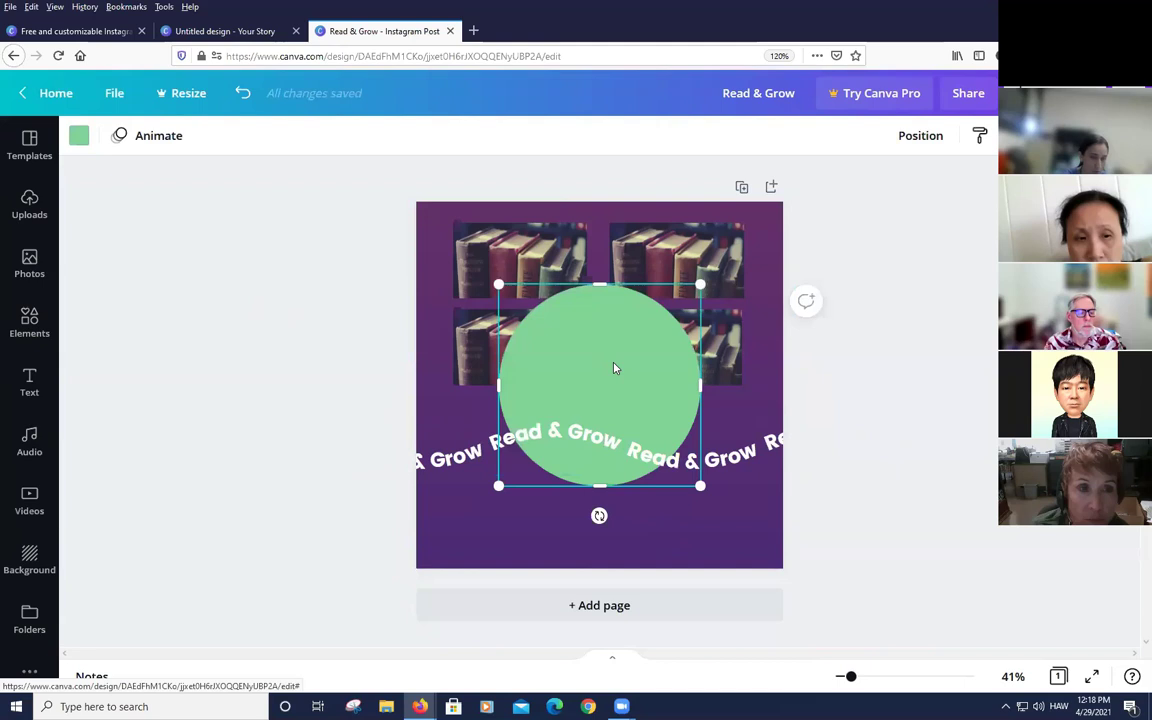
{"action": "key", "text": "t"}
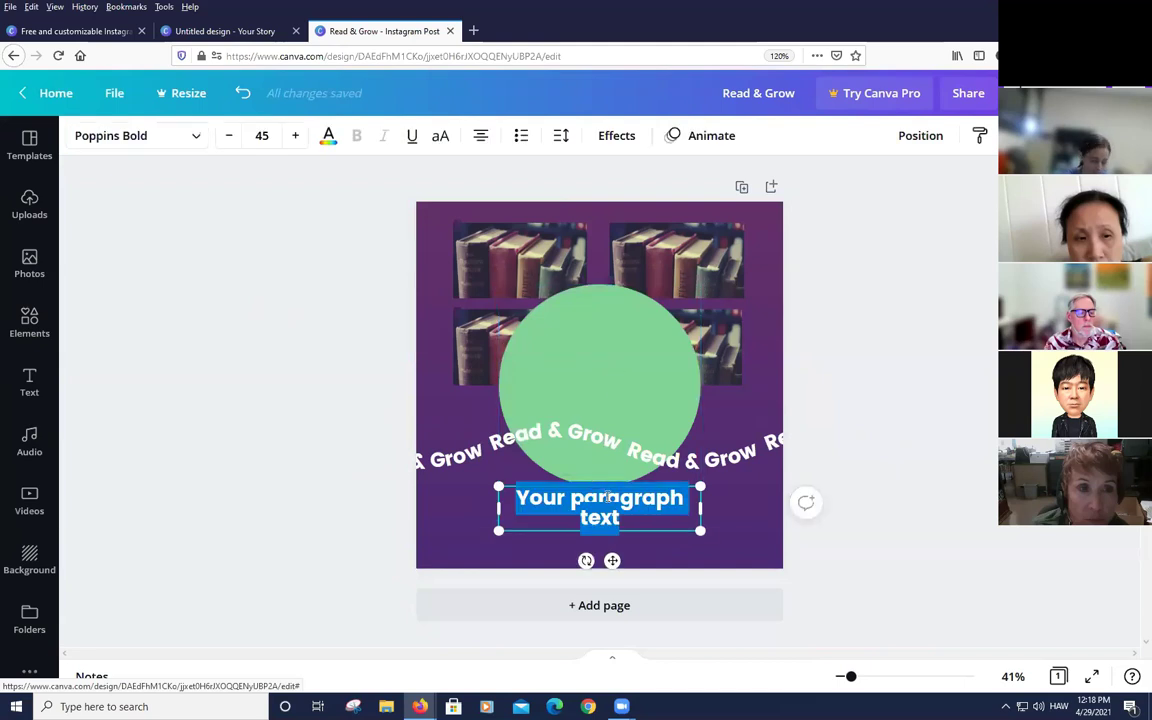
{"action": "type", "text": "tu"}
{"action": "key", "text": "BackSpace"}
{"action": "type", "text": "y"}
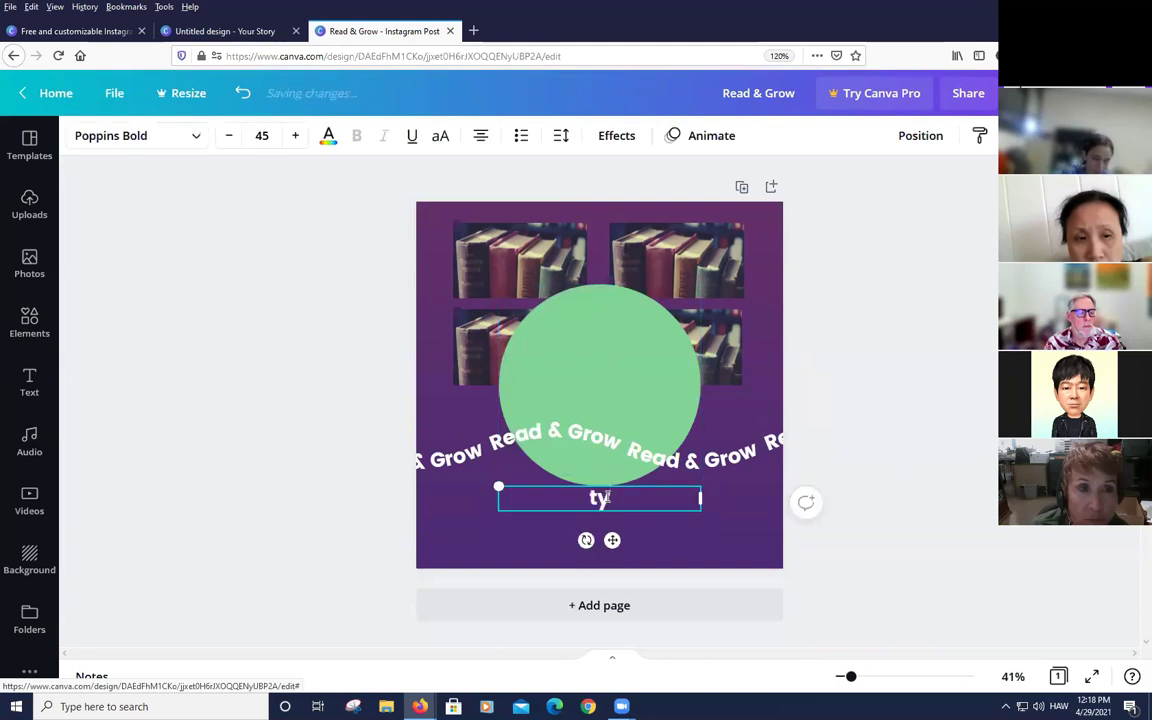
{"action": "type", "text": "pe a word here"}
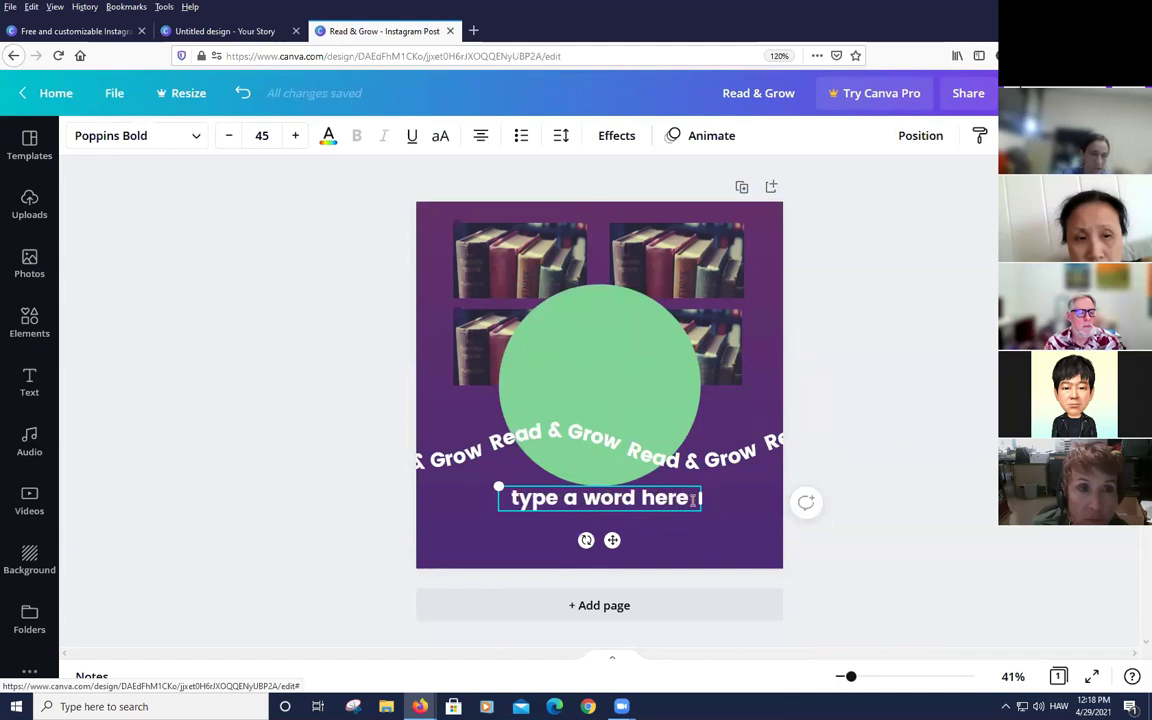
{"action": "left_click_drag", "start_coordinate": [612, 540], "coordinate": [612, 390]}
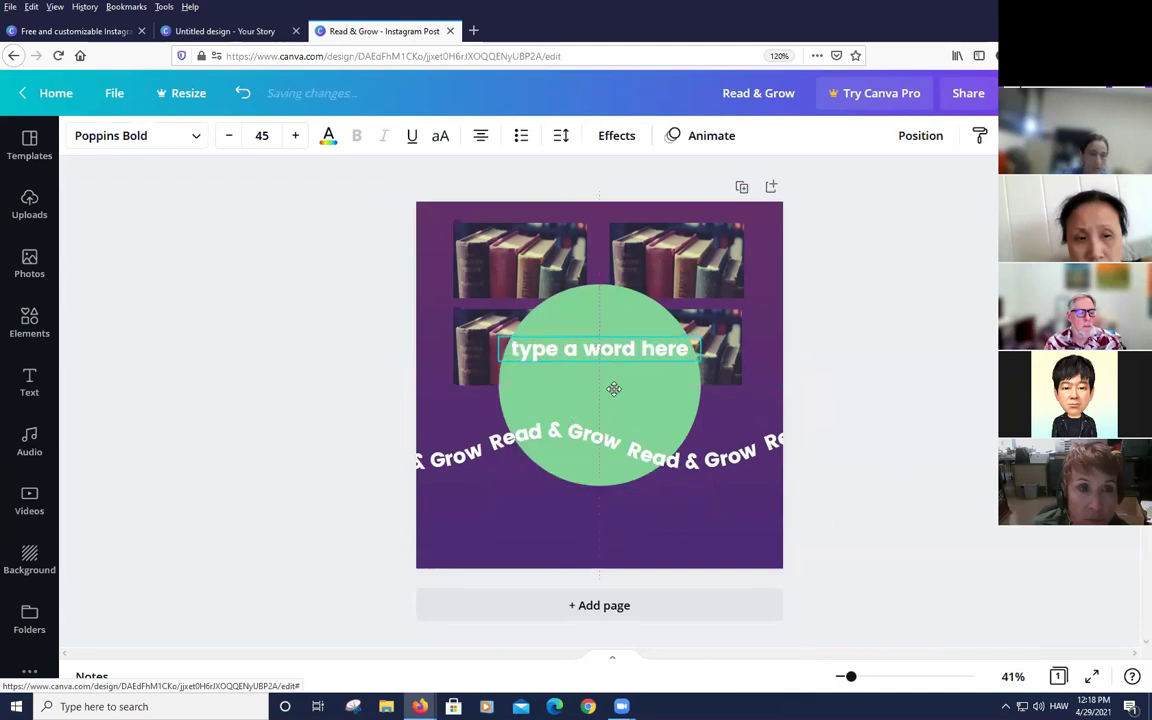
Move the photo group, green circle and its text slightly down together, and lock the photo group
{"action": "left_click", "coordinate": [681, 514]}
{"action": "left_click_drag", "start_coordinate": [689, 511], "coordinate": [545, 338]}
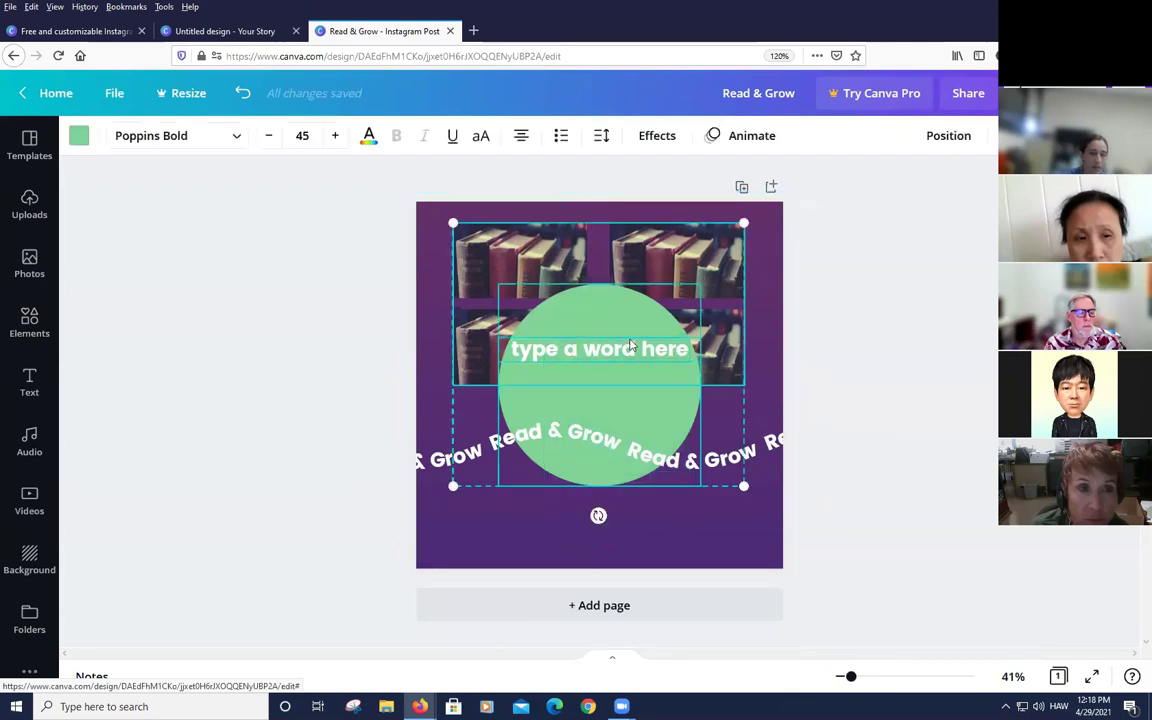
{"action": "mouse_move", "coordinate": [645, 296]}
{"action": "left_mouse_down"}
{"action": "mouse_move", "coordinate": [614, 303]}
{"action": "mouse_move", "coordinate": [635, 278]}
{"action": "mouse_move", "coordinate": [650, 320]}
{"action": "left_mouse_up"}
{"action": "left_click", "coordinate": [770, 383]}
{"action": "left_click", "coordinate": [520, 262]}
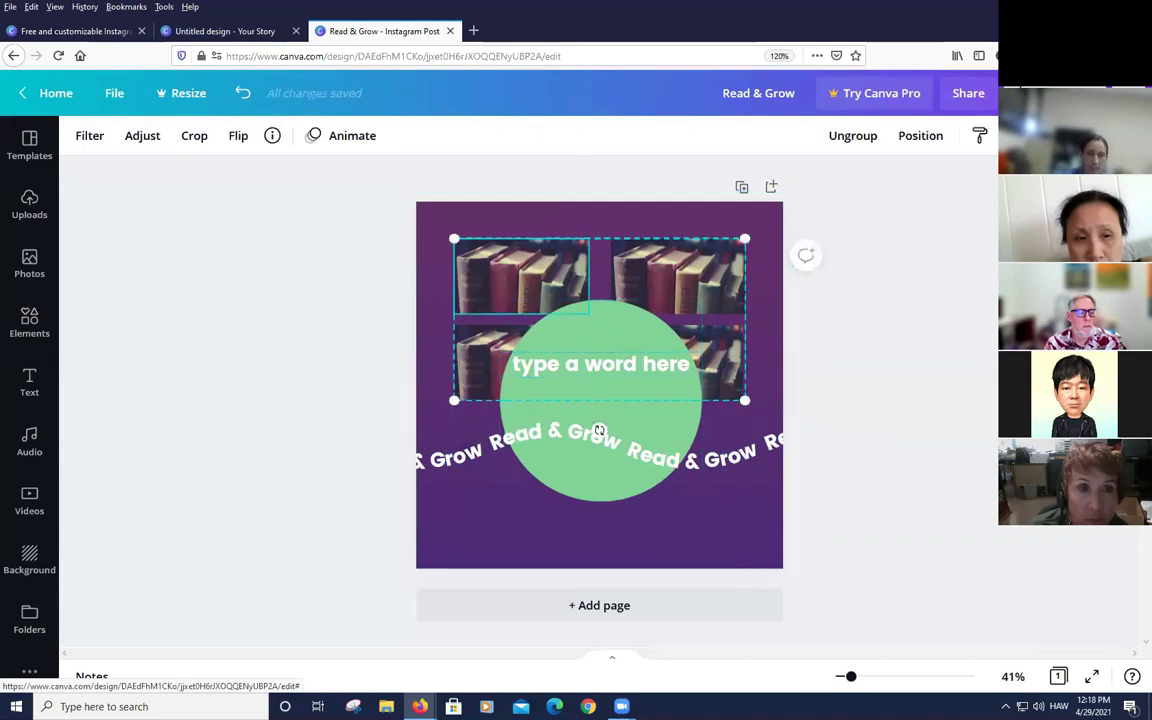
{"action": "left_click", "coordinate": [614, 352]}
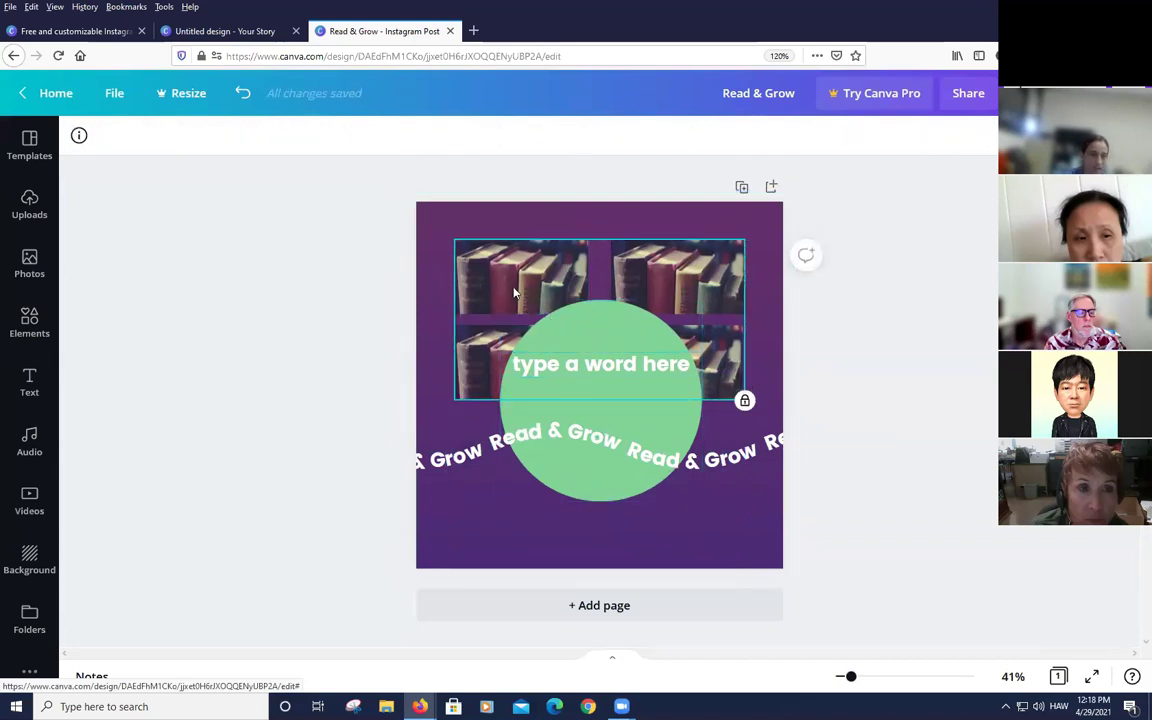
Move the green circle and its text together to the lower left below the photos, as one locked group
{"action": "left_click", "coordinate": [643, 406]}
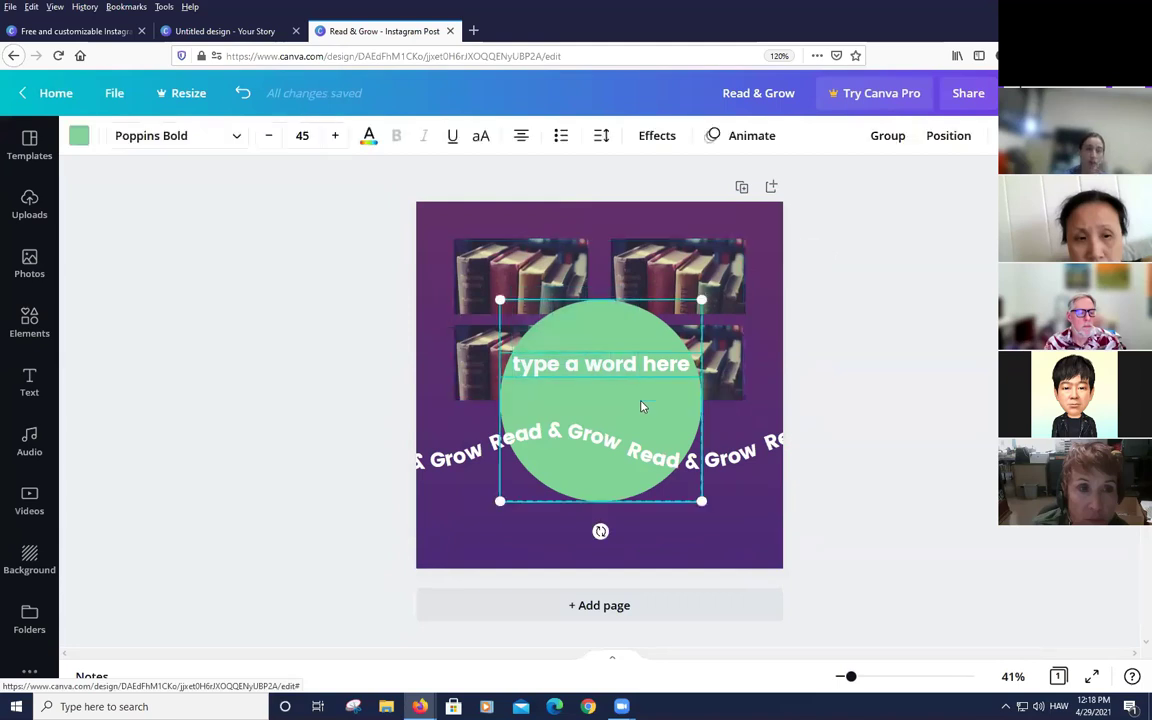
{"action": "left_click_drag", "start_coordinate": [587, 343], "coordinate": [669, 421]}
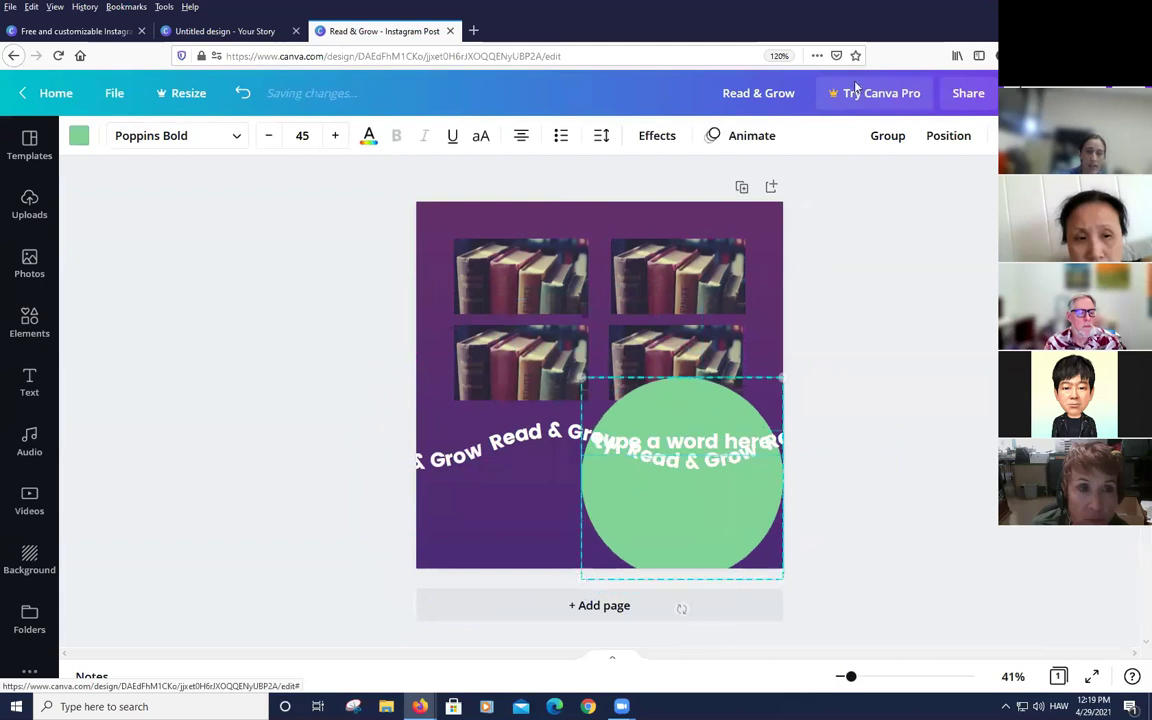
{"action": "left_click_drag", "start_coordinate": [680, 470], "coordinate": [529, 492]}
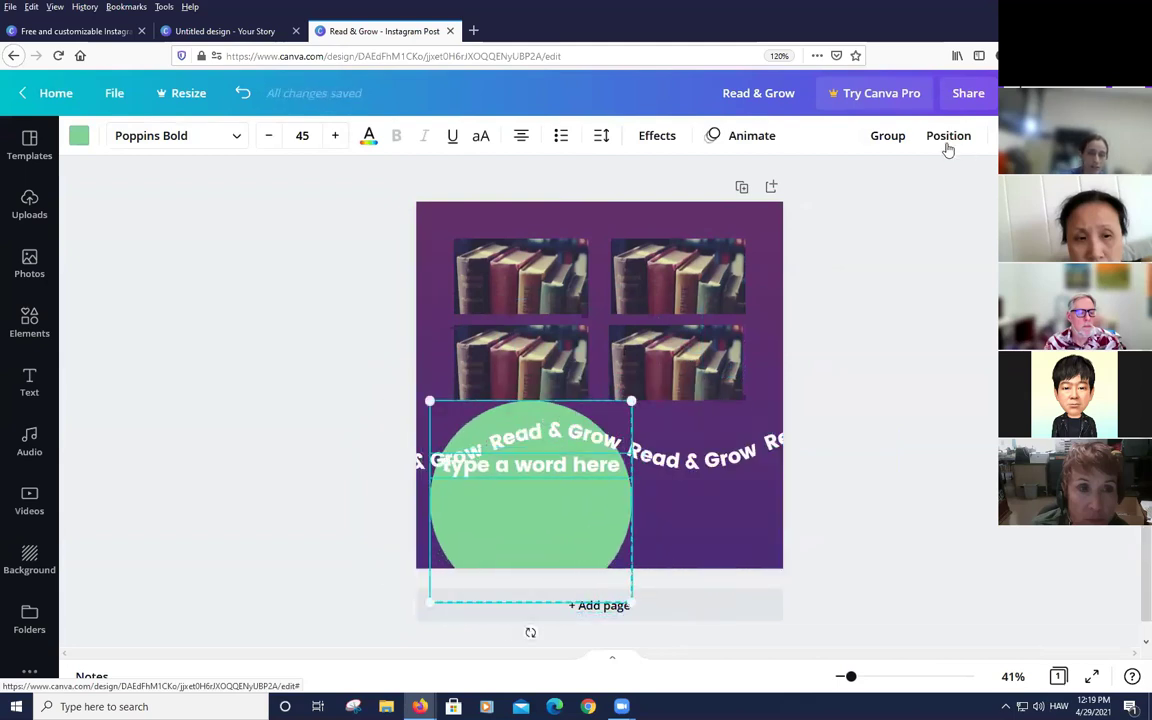
{"action": "left_click", "coordinate": [887, 135]}
{"action": "left_click", "coordinate": [630, 602]}
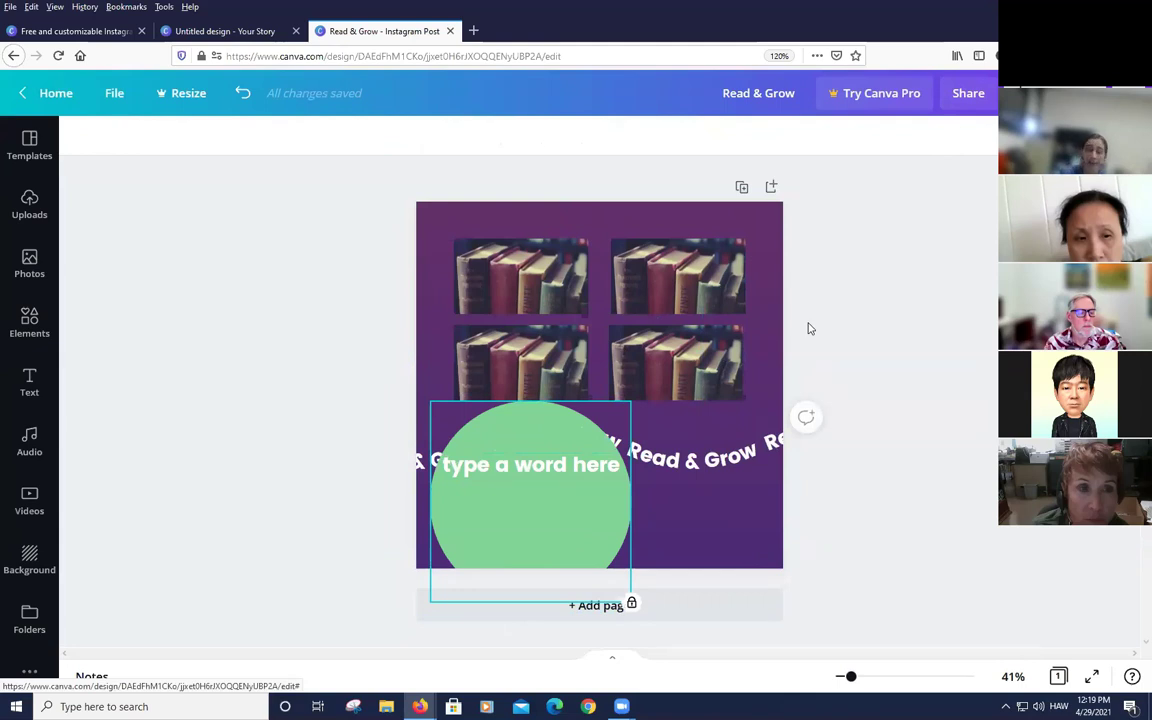
Unlock the group of book photos and move it slightly up, clear of the green circle
{"action": "left_click", "coordinate": [690, 300]}
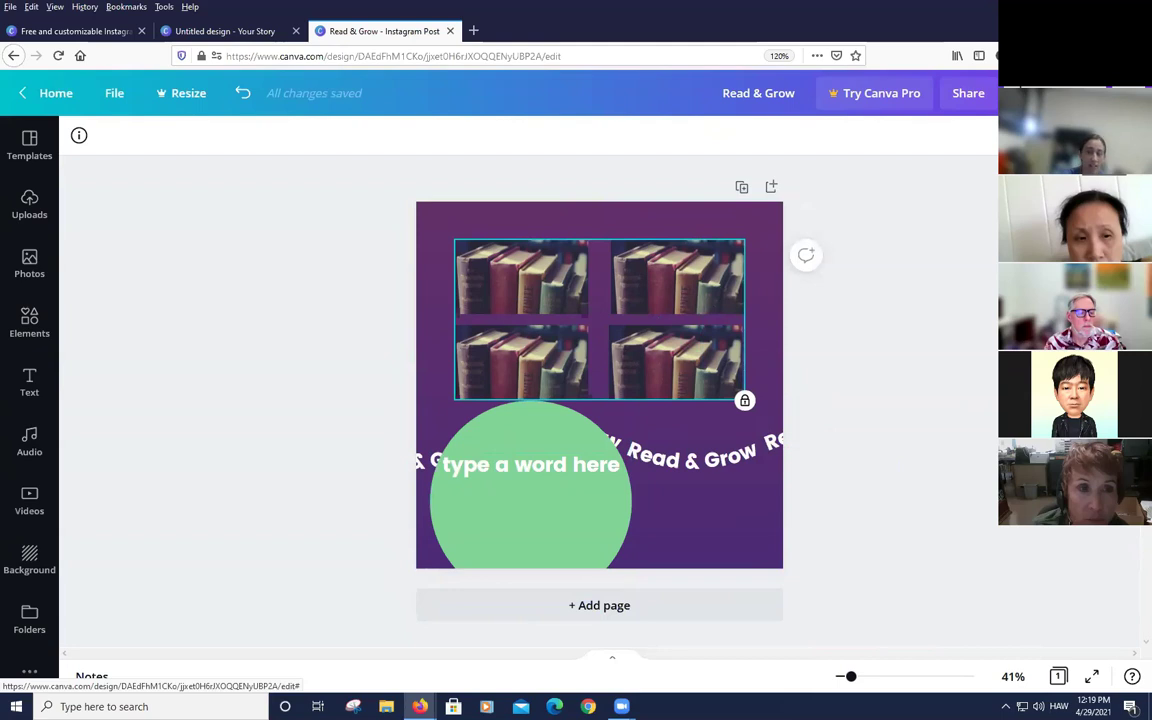
{"action": "left_click", "coordinate": [744, 400]}
{"action": "mouse_move", "coordinate": [617, 312]}
{"action": "left_mouse_down"}
{"action": "mouse_move", "coordinate": [617, 290]}
{"action": "mouse_move", "coordinate": [617, 303]}
{"action": "mouse_move", "coordinate": [640, 296]}
{"action": "mouse_move", "coordinate": [617, 298]}
{"action": "left_mouse_up"}
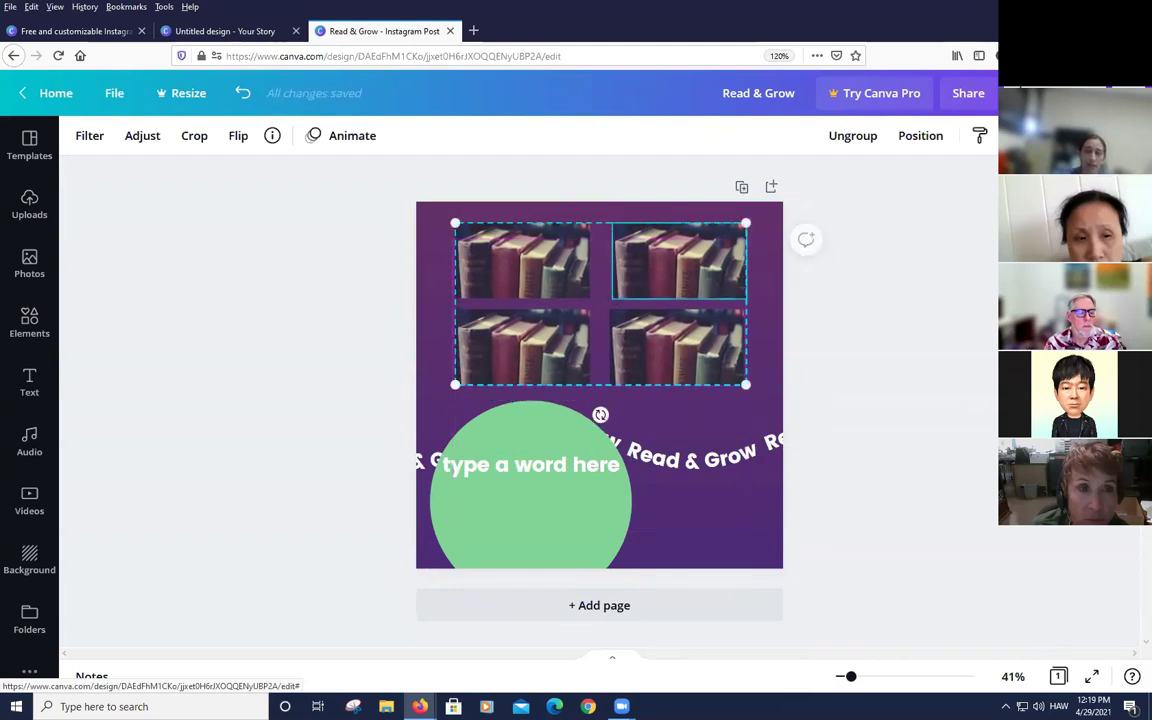
Unlock the group with the green circle and "type a word here", and delete both elements
{"action": "left_click", "coordinate": [632, 398]}
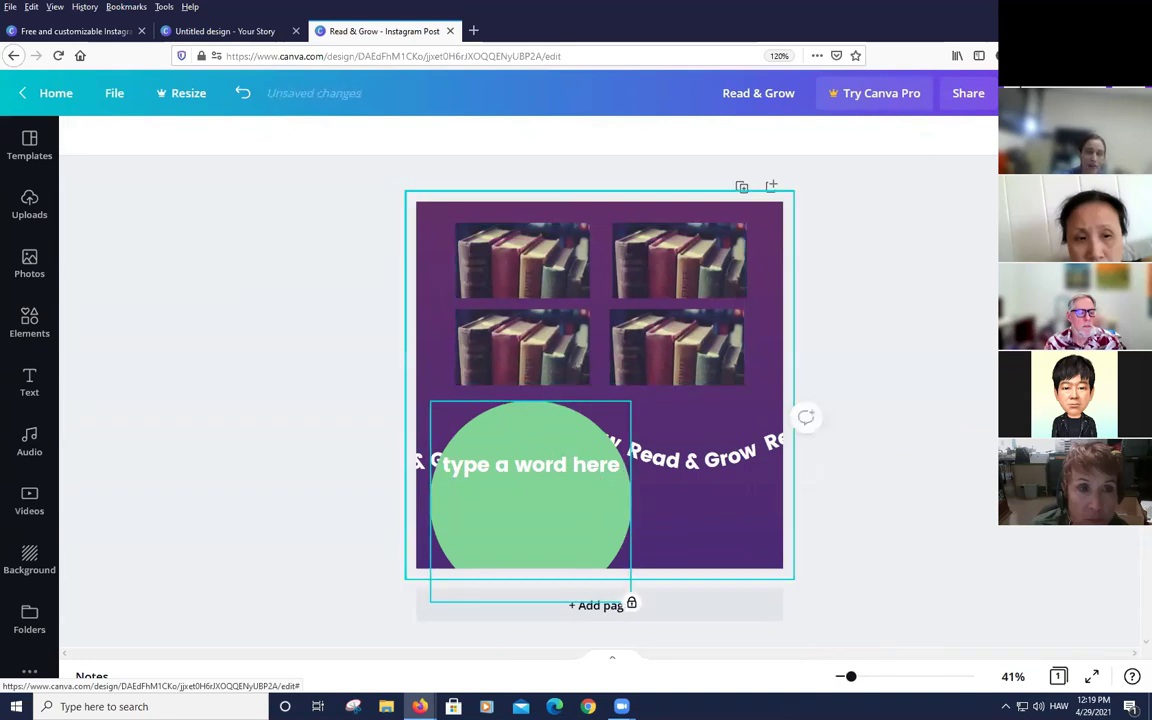
{"action": "left_click", "coordinate": [530, 500]}
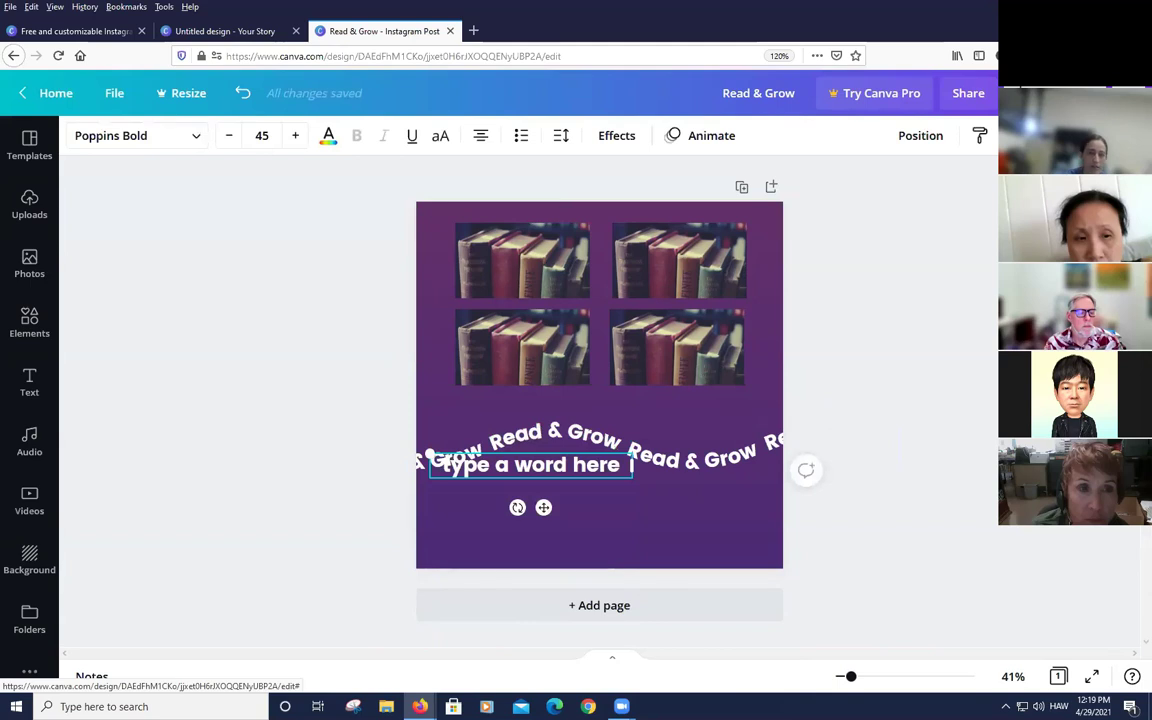
{"action": "left_click", "coordinate": [967, 249]}
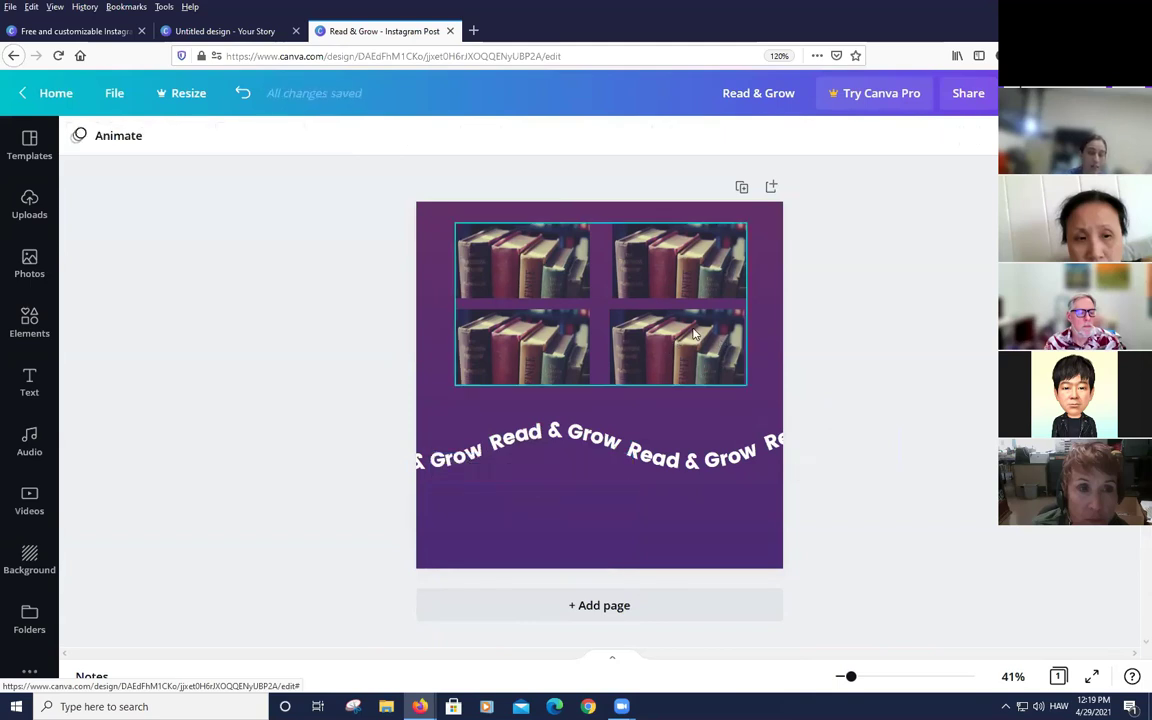
Add an orange square to the post and delete it
{"action": "left_click", "coordinate": [597, 509]}
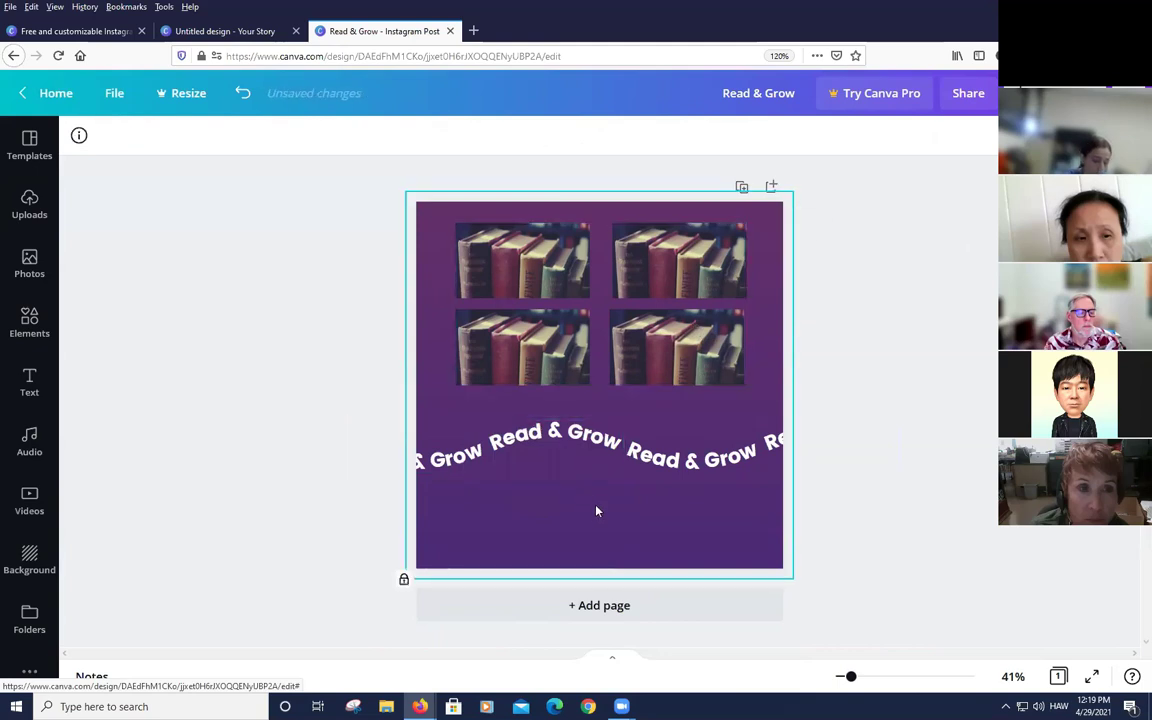
{"action": "key", "text": "r"}
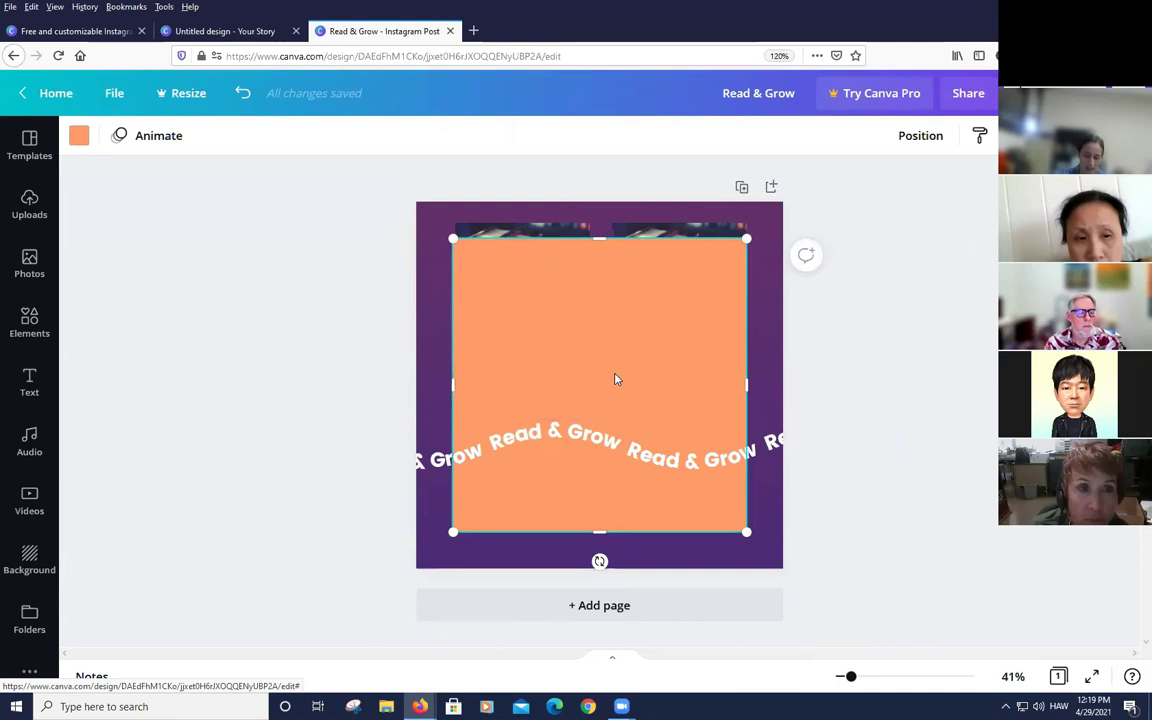
{"action": "key", "text": "Delete"}
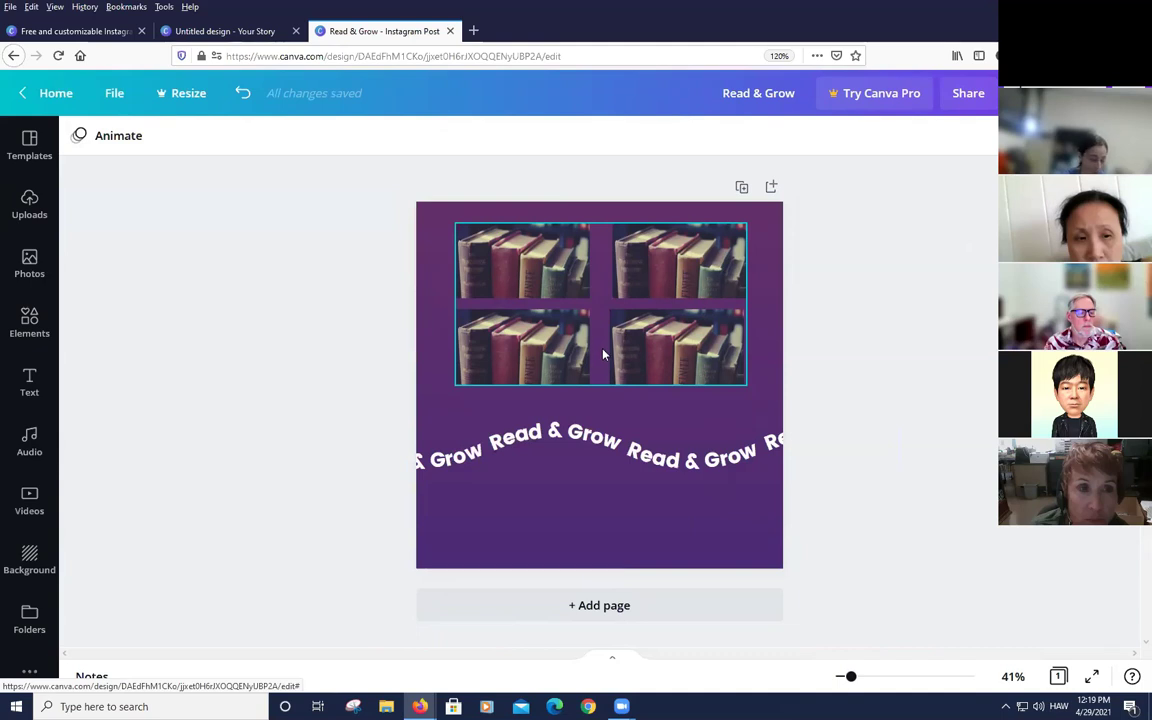
Add an orange square with a dark purple circle on top of it, and remove both shapes
{"action": "left_click", "coordinate": [604, 490]}
{"action": "key", "text": "ctrl+z"}
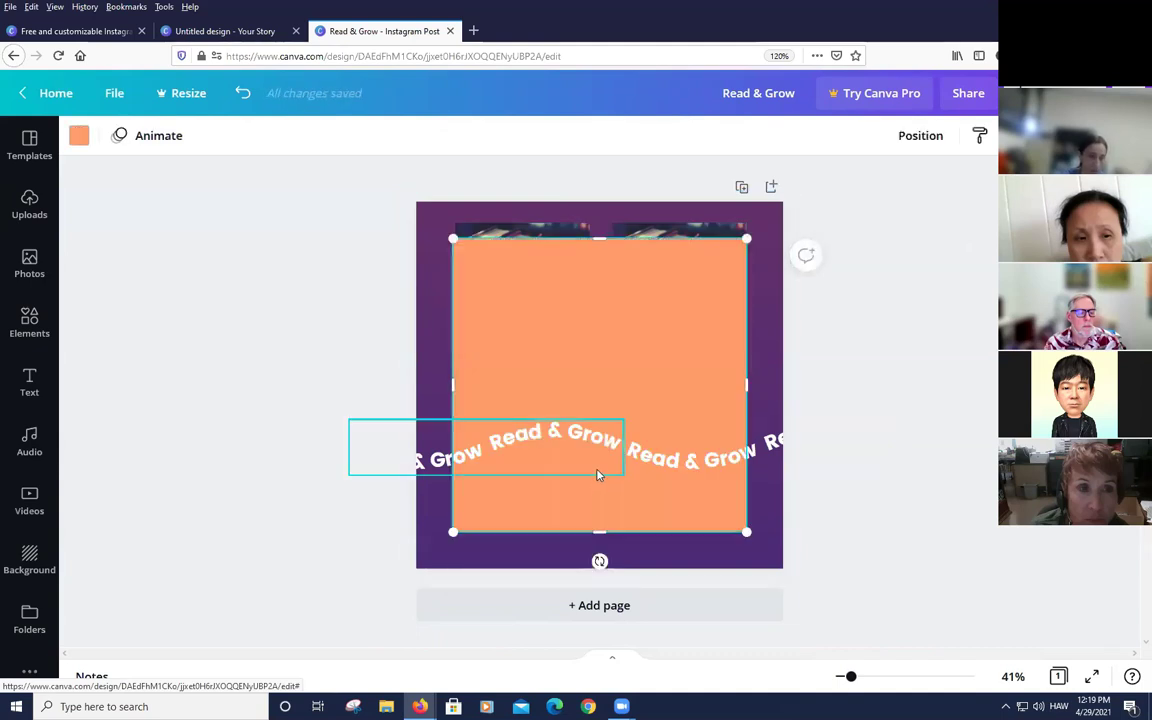
{"action": "key", "text": "ctrl+z"}
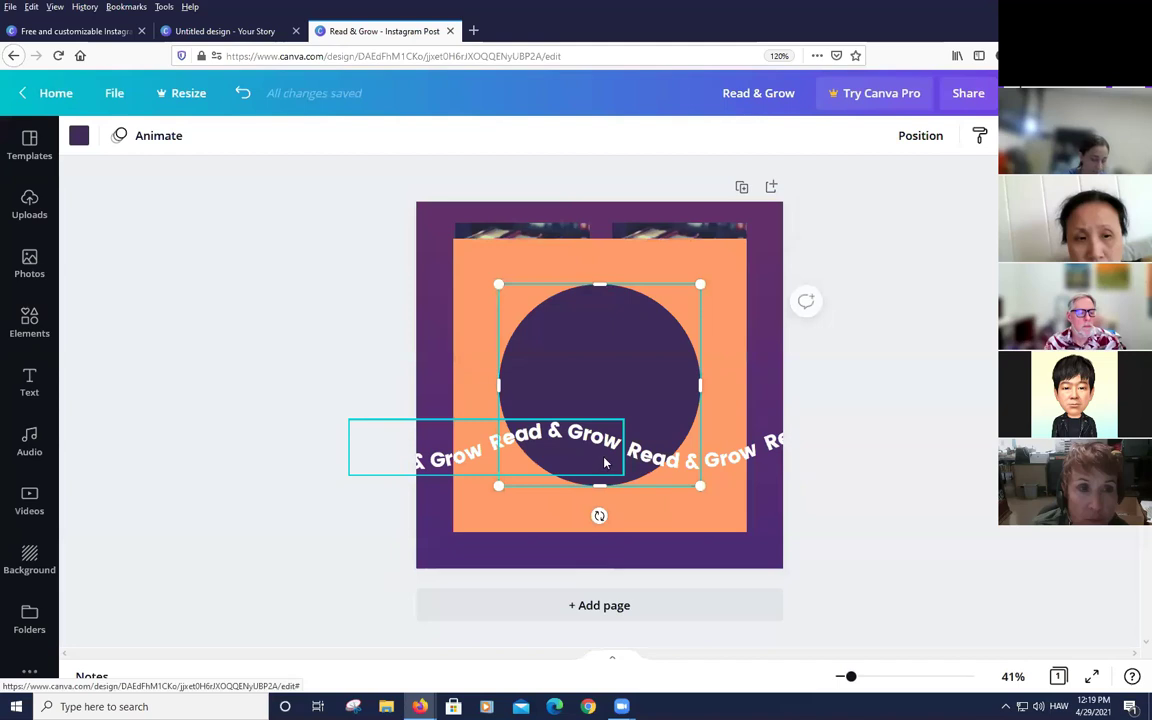
{"action": "key", "text": "ctrl+z"}
{"action": "key", "text": "ctrl+z"}
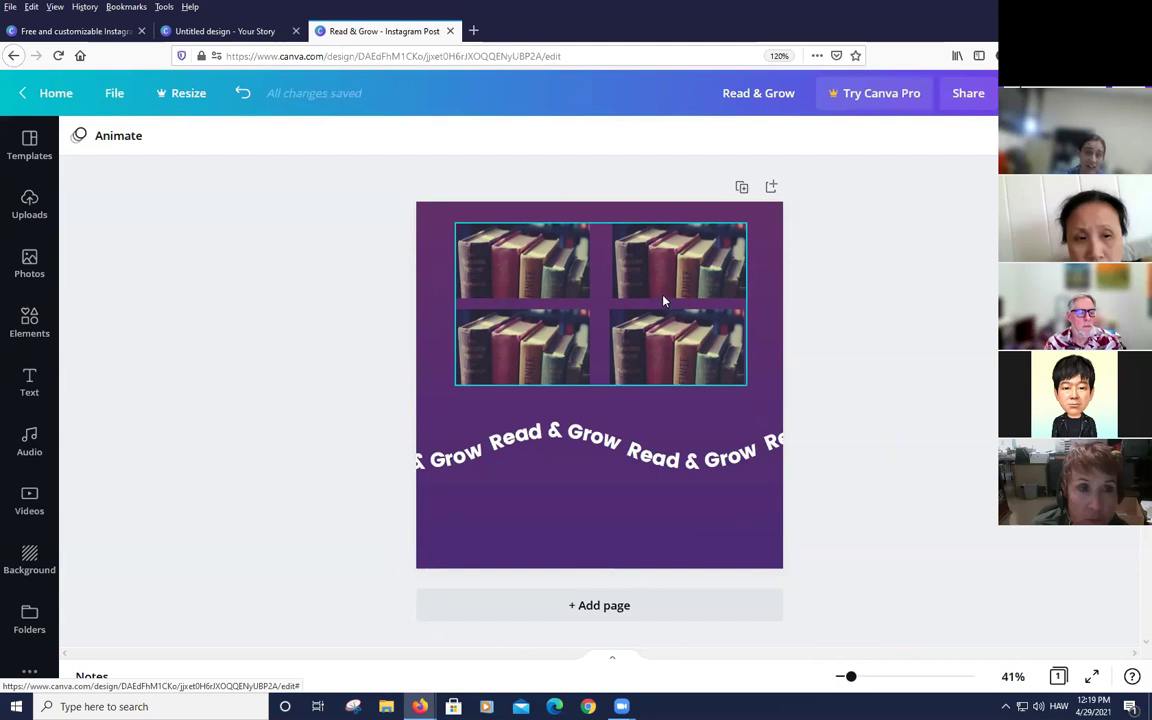
Add a horizontal white line below the wavy text and stretch it almost across the full width of the post
{"action": "key", "text": "ctrl+z"}
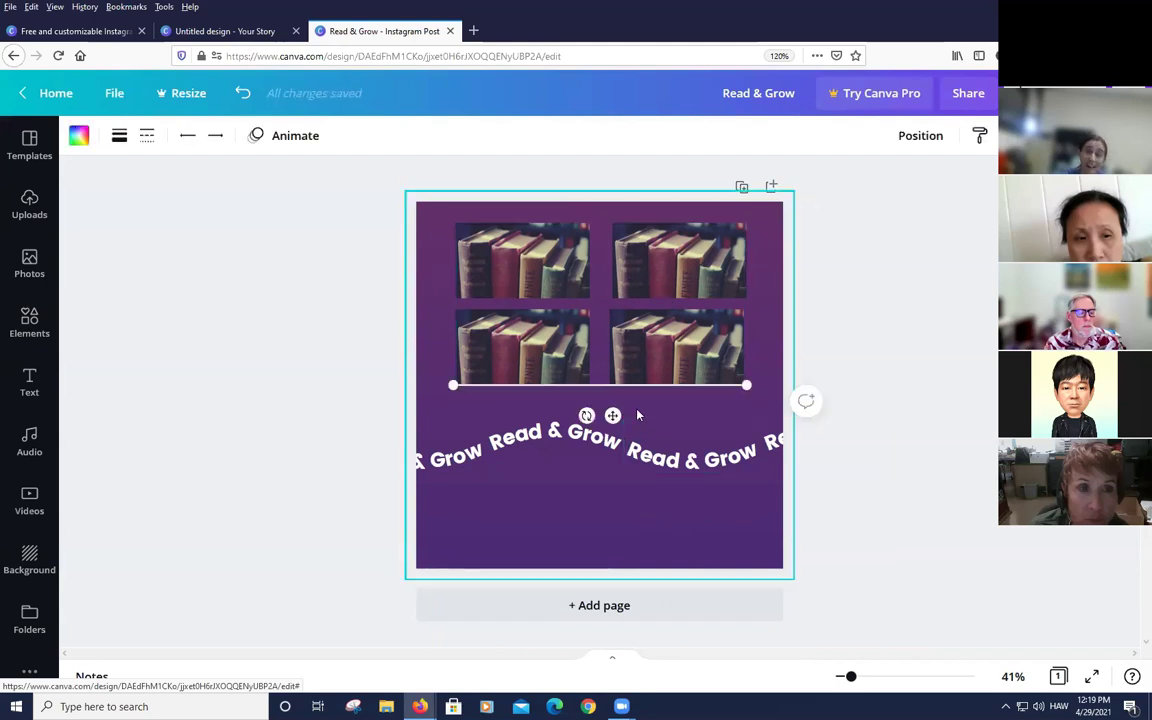
{"action": "left_click_drag", "start_coordinate": [638, 396], "coordinate": [638, 502]}
{"action": "left_click_drag", "start_coordinate": [455, 502], "coordinate": [425, 502]}
{"action": "left_click_drag", "start_coordinate": [755, 500], "coordinate": [770, 500]}
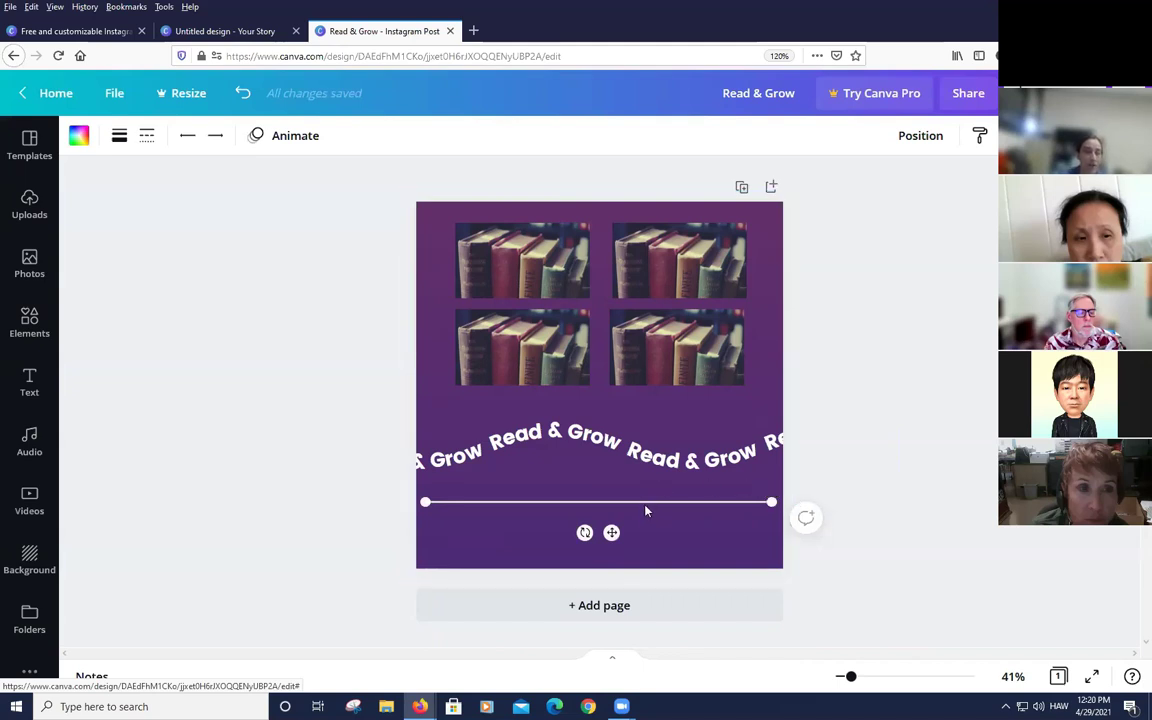
Move the white line up slightly toward the wavy text, and undo a trial tilt of the line
{"action": "mouse_move", "coordinate": [645, 503]}
{"action": "left_mouse_down"}
{"action": "mouse_move", "coordinate": [645, 476]}
{"action": "mouse_move", "coordinate": [643, 491]}
{"action": "left_mouse_up"}
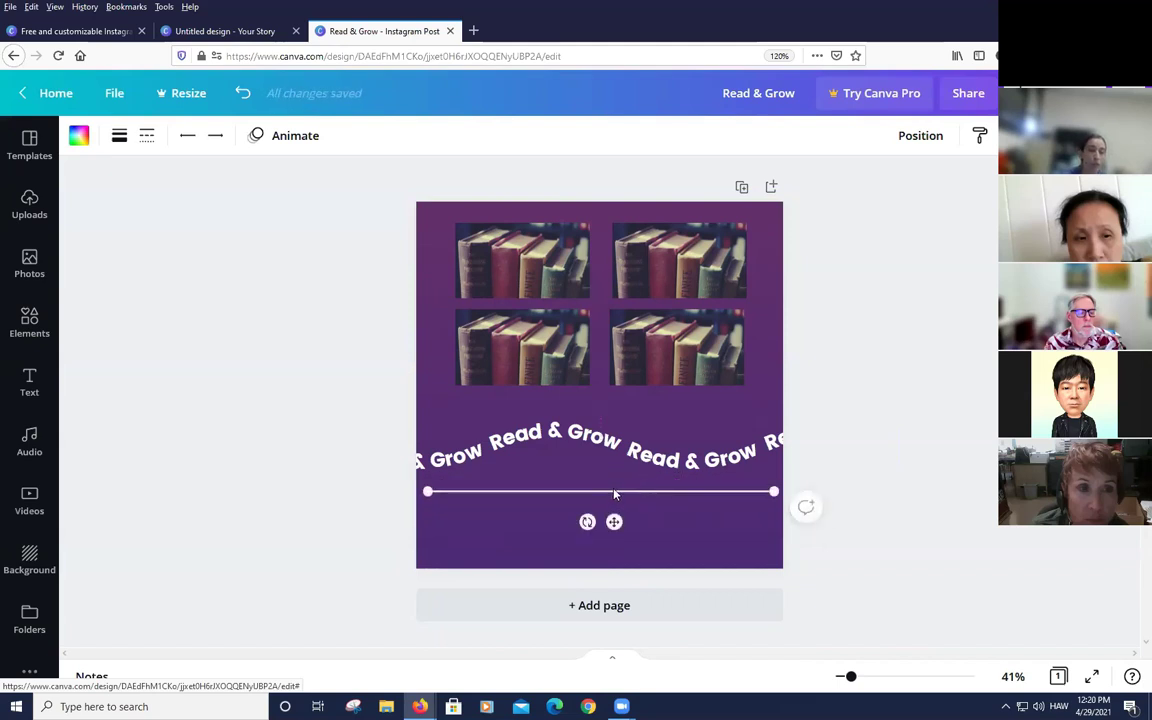
{"action": "mouse_move", "coordinate": [587, 521]}
{"action": "left_mouse_down"}
{"action": "mouse_move", "coordinate": [645, 548]}
{"action": "mouse_move", "coordinate": [606, 514]}
{"action": "left_mouse_up"}
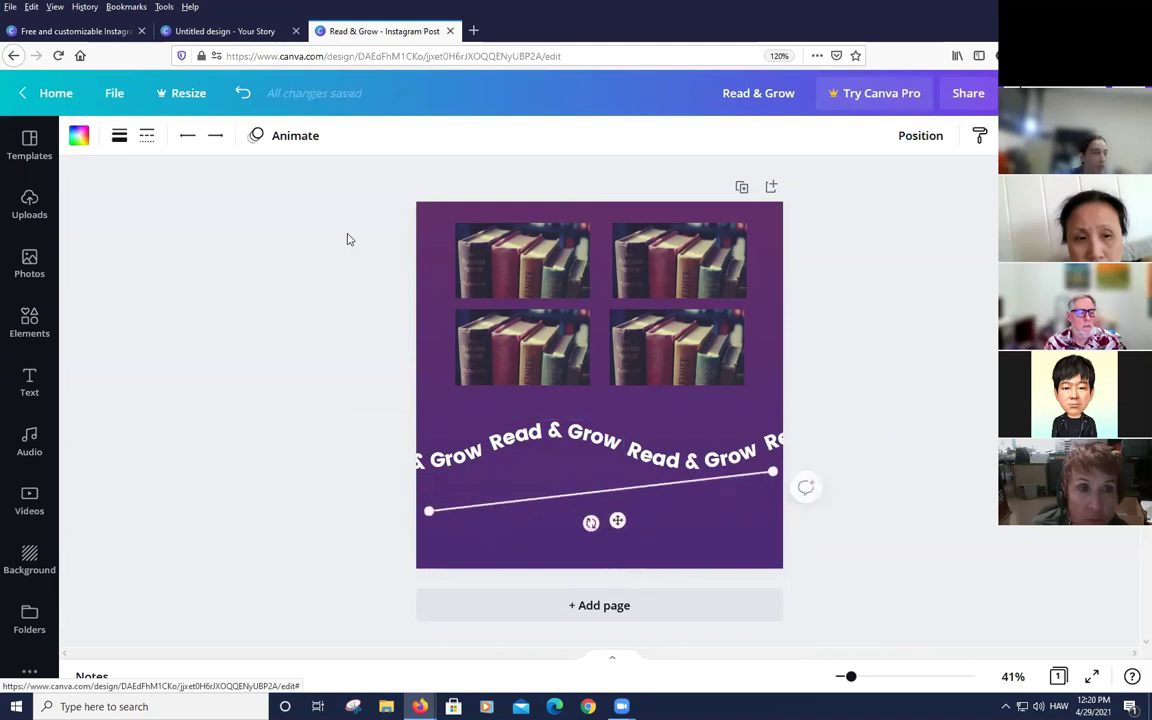
{"action": "left_click", "coordinate": [245, 98]}
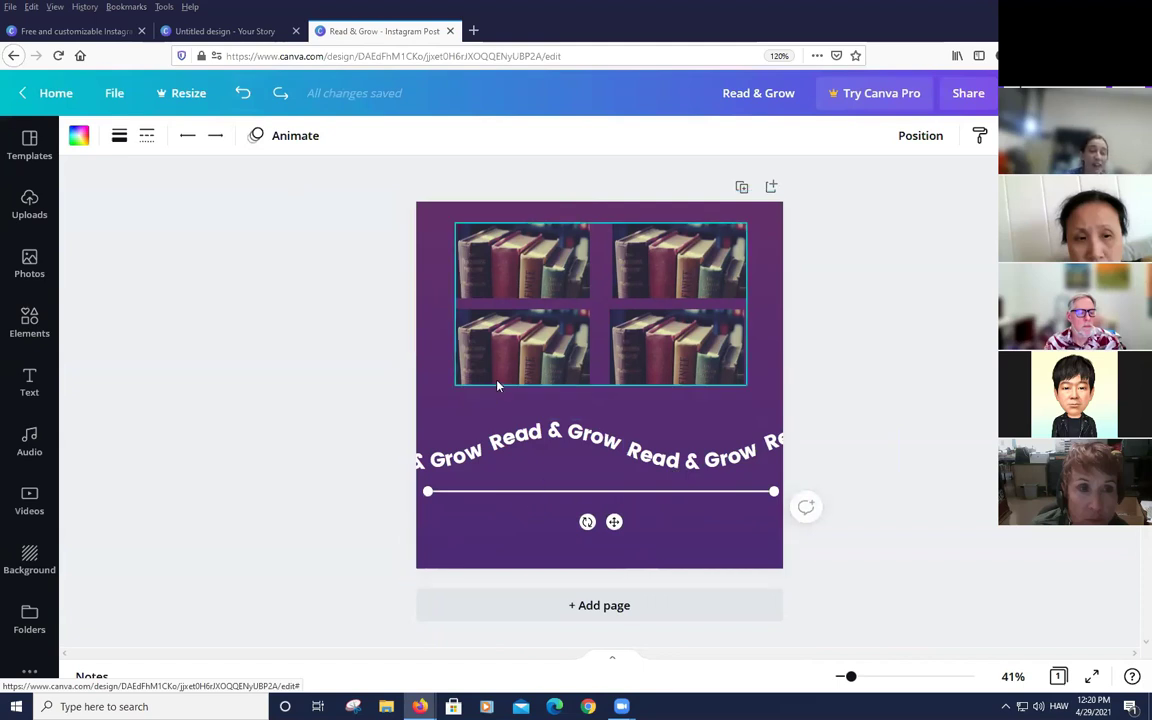
Add a second white line along the bottom edge of the book photos and delete it
{"action": "left_click", "coordinate": [645, 519]}
{"action": "key", "text": "ctrl+v"}
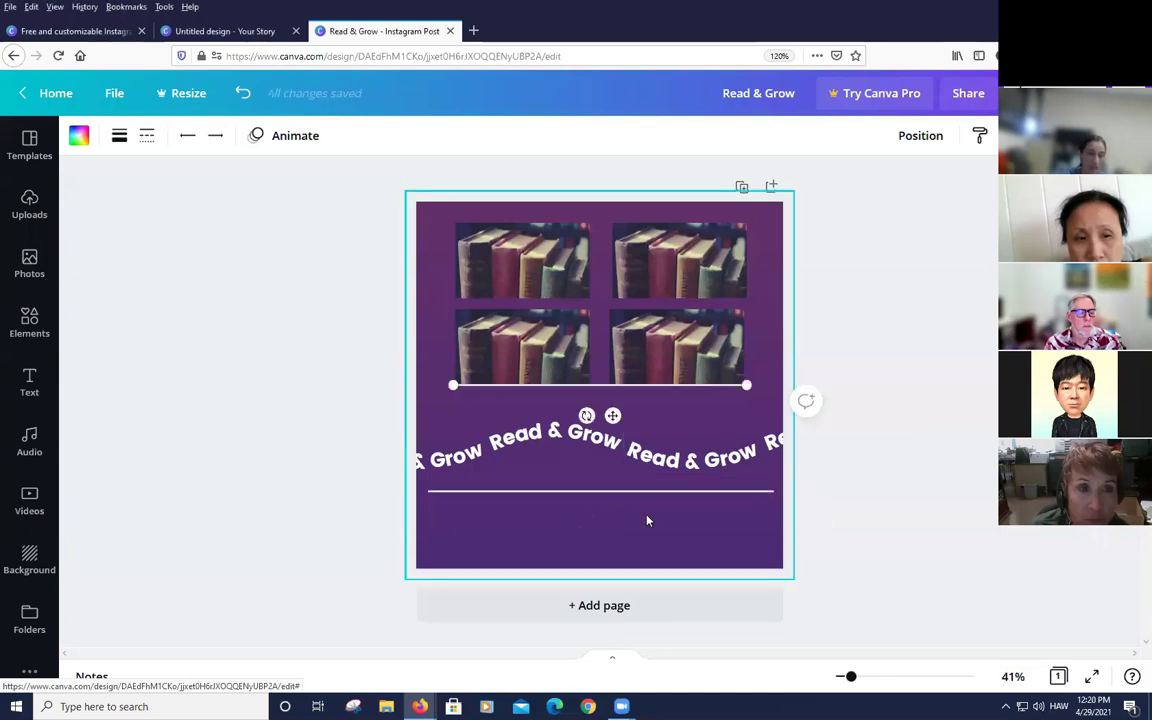
{"action": "left_click", "coordinate": [641, 383]}
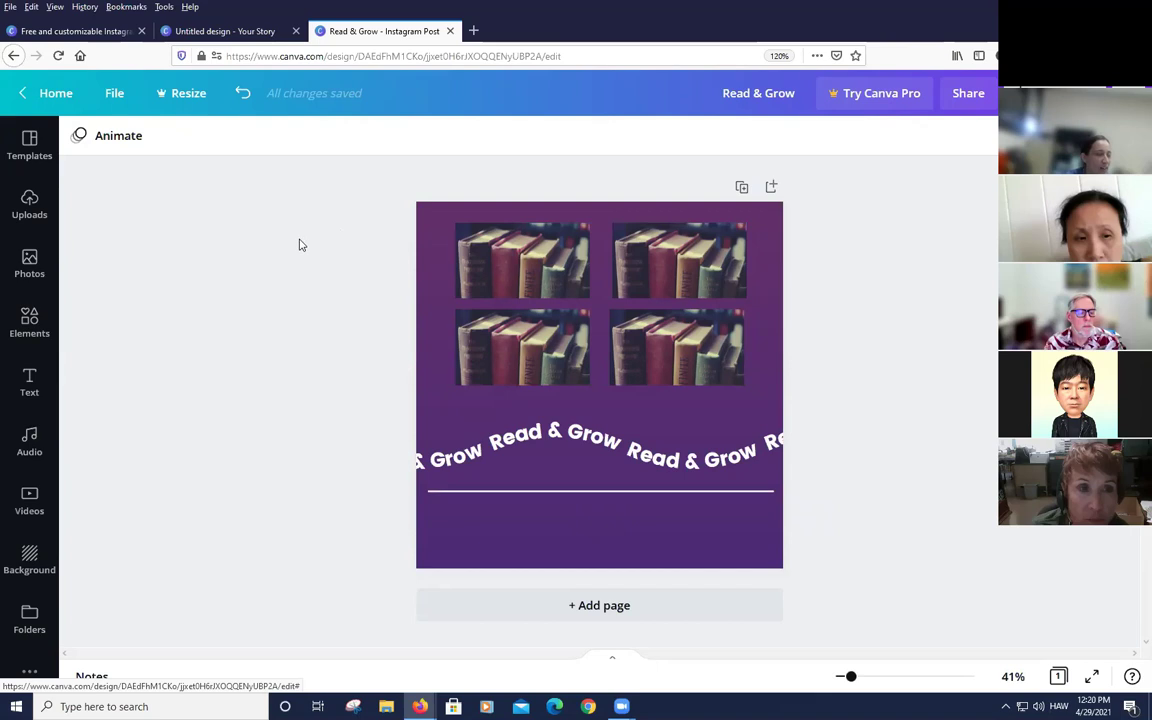
Set the weight of the white line below the wavy text to 61 and make it dotted
{"action": "left_click", "coordinate": [623, 492]}
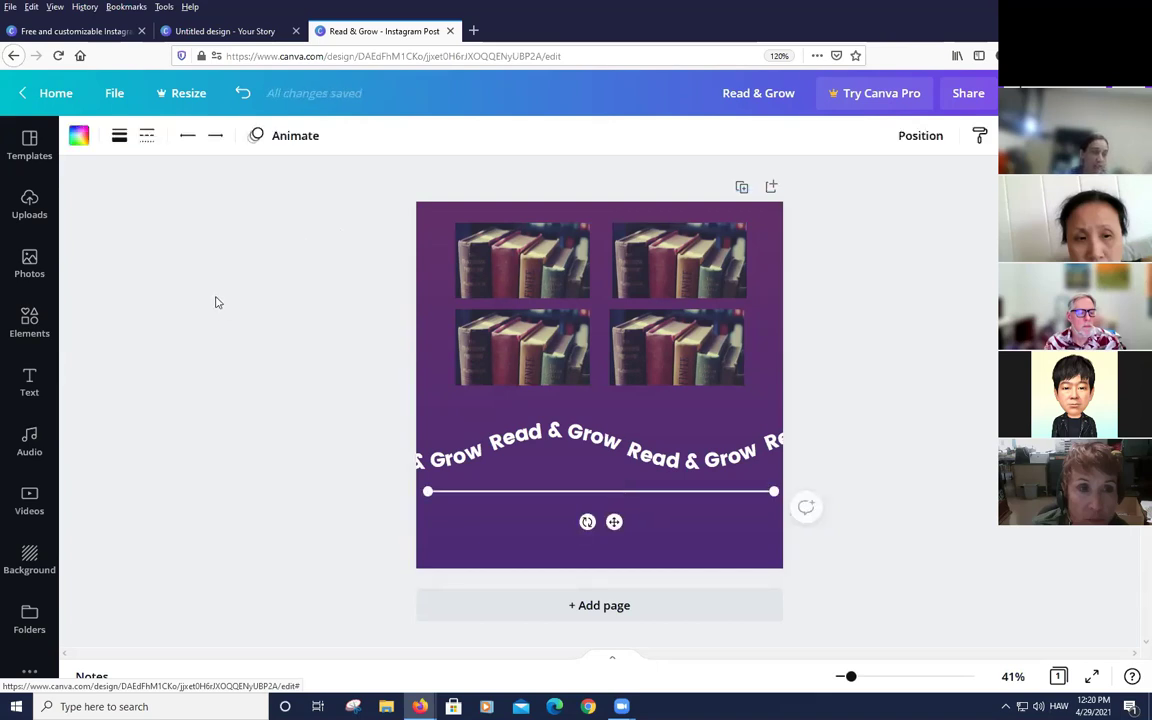
{"action": "left_click", "coordinate": [117, 138]}
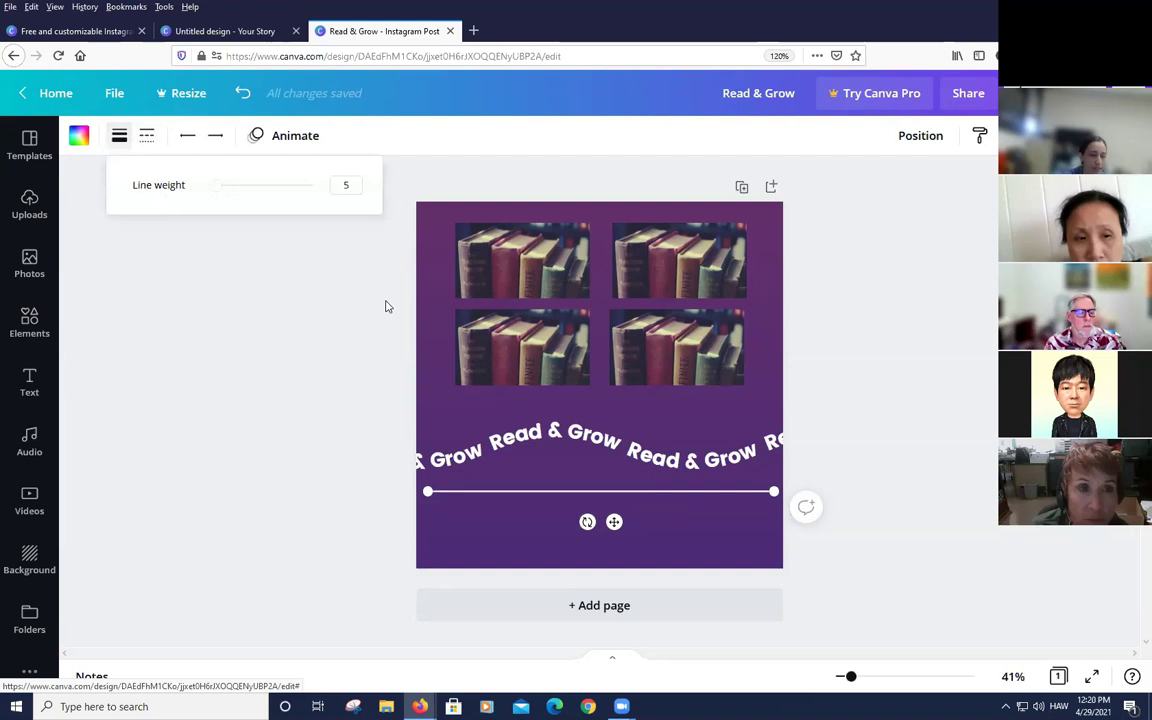
{"action": "left_click_drag", "start_coordinate": [216, 186], "coordinate": [275, 188]}
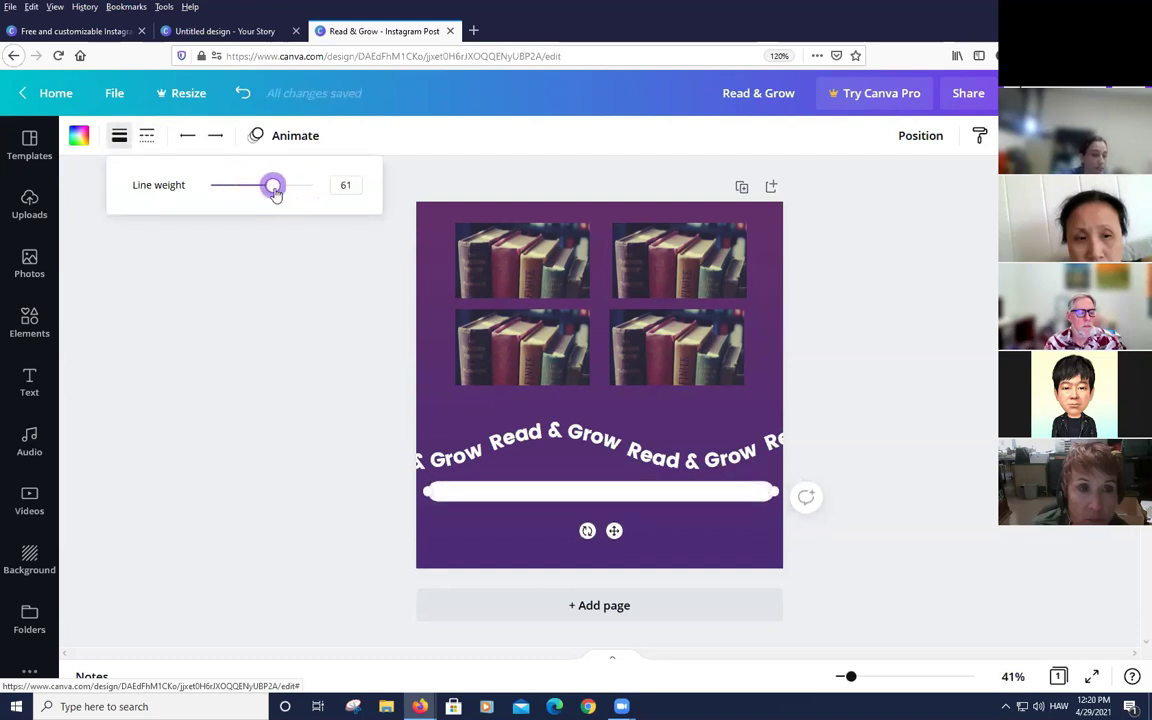
{"action": "left_click", "coordinate": [147, 140]}
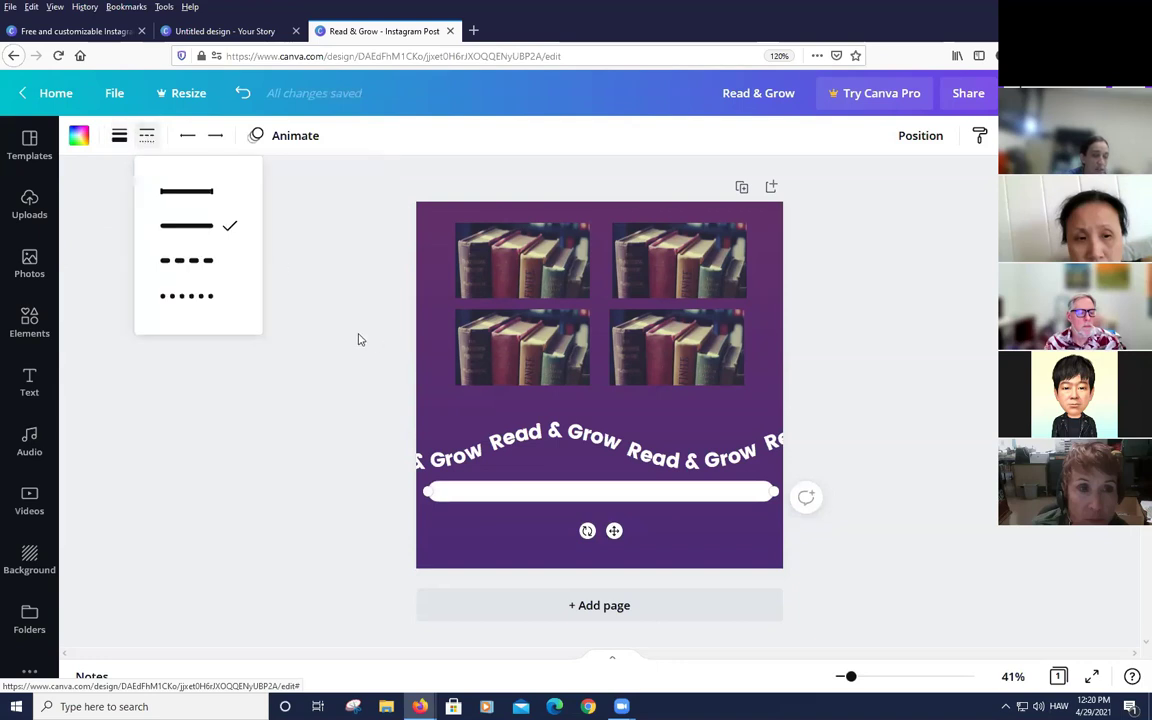
{"action": "left_click", "coordinate": [206, 298]}
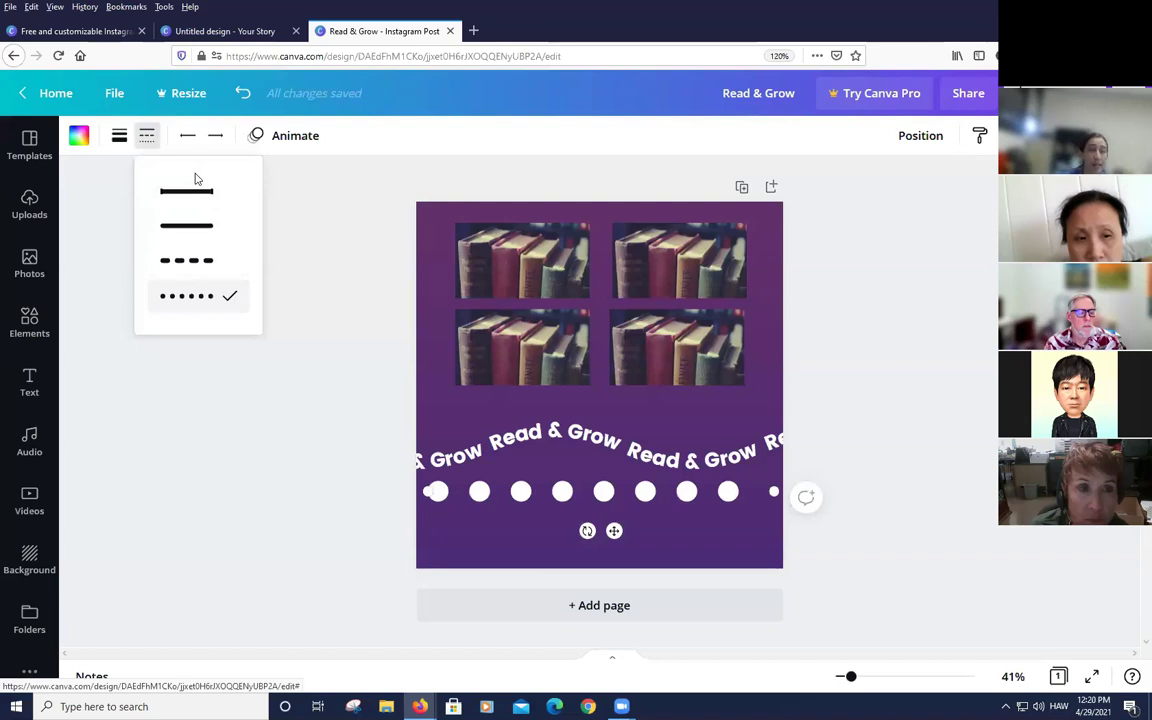
Give the dotted line a solid arrowhead at its start and a solid square at its end
{"action": "left_click", "coordinate": [186, 140]}
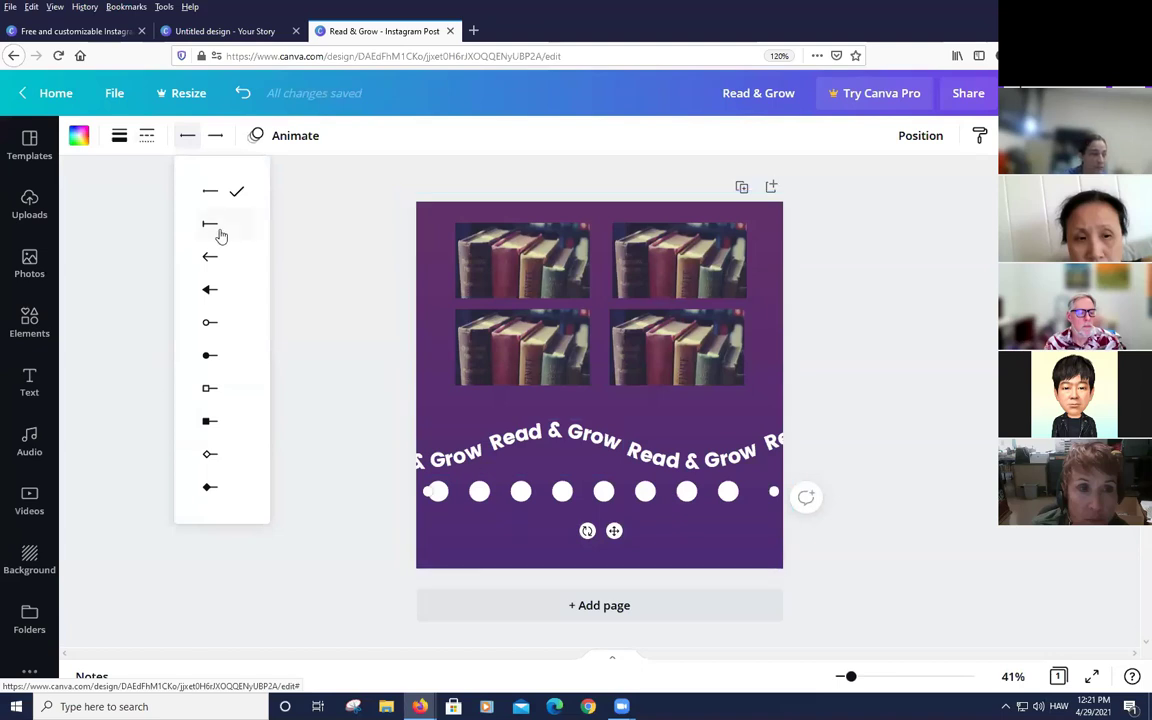
{"action": "left_click", "coordinate": [209, 290]}
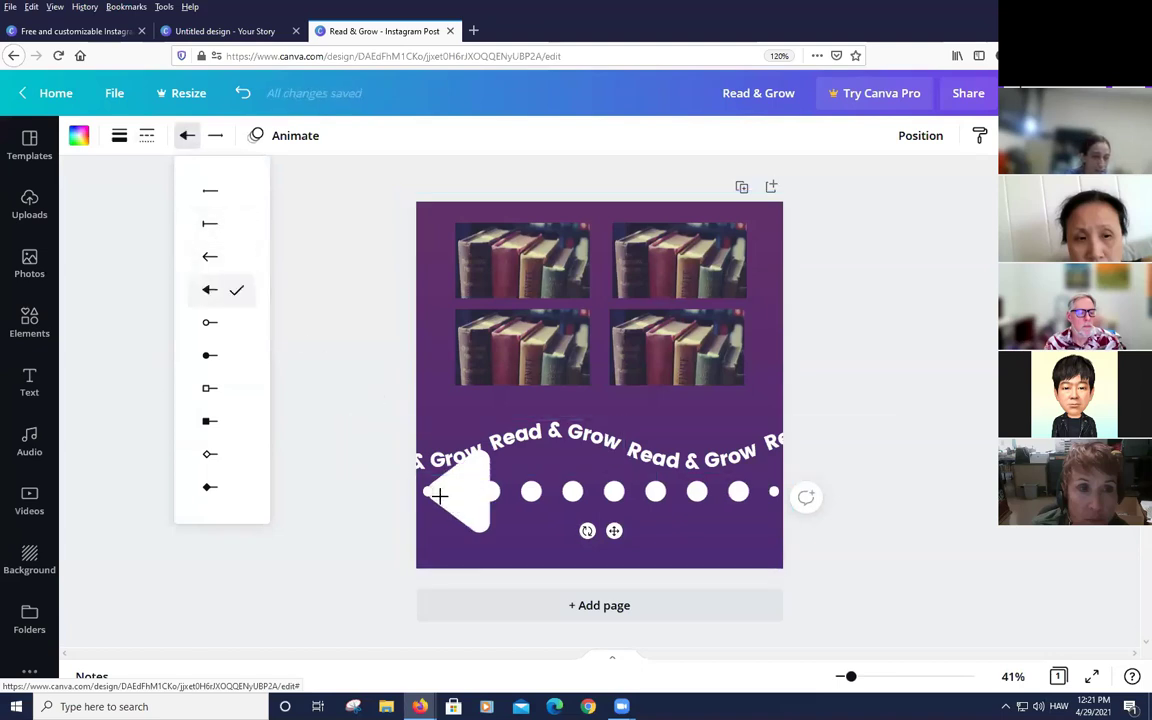
{"action": "left_click", "coordinate": [213, 140]}
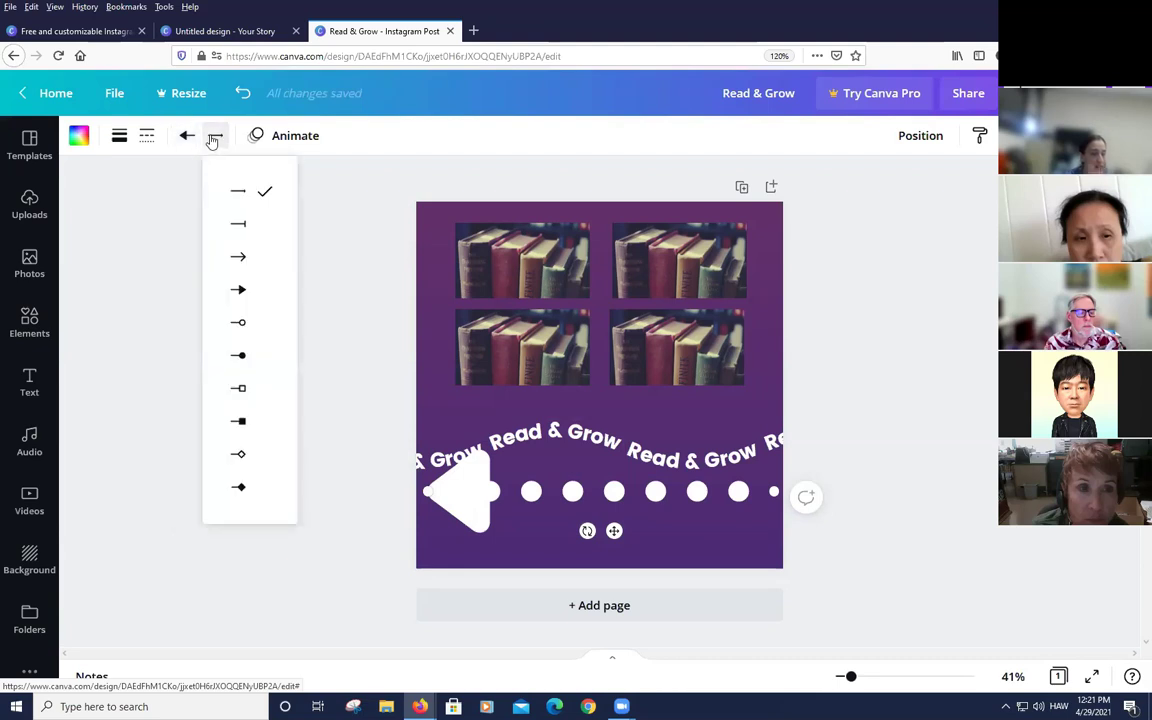
{"action": "left_click", "coordinate": [238, 290]}
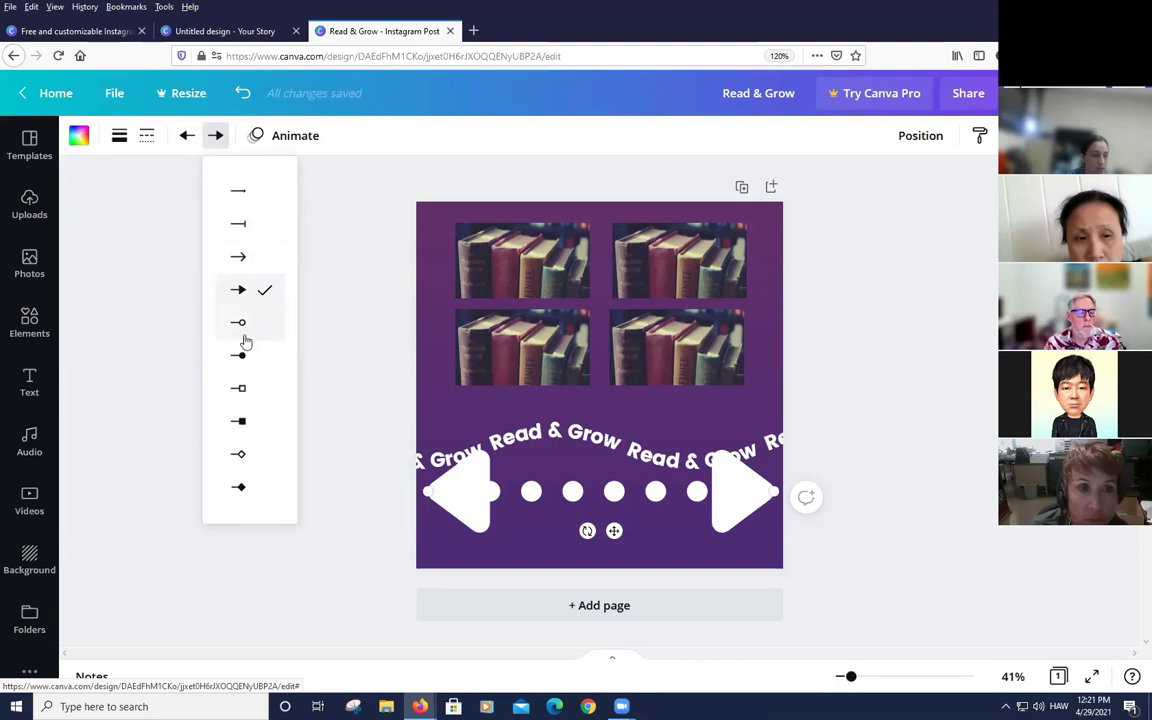
{"action": "left_click", "coordinate": [247, 422]}
{"action": "left_click", "coordinate": [392, 460]}
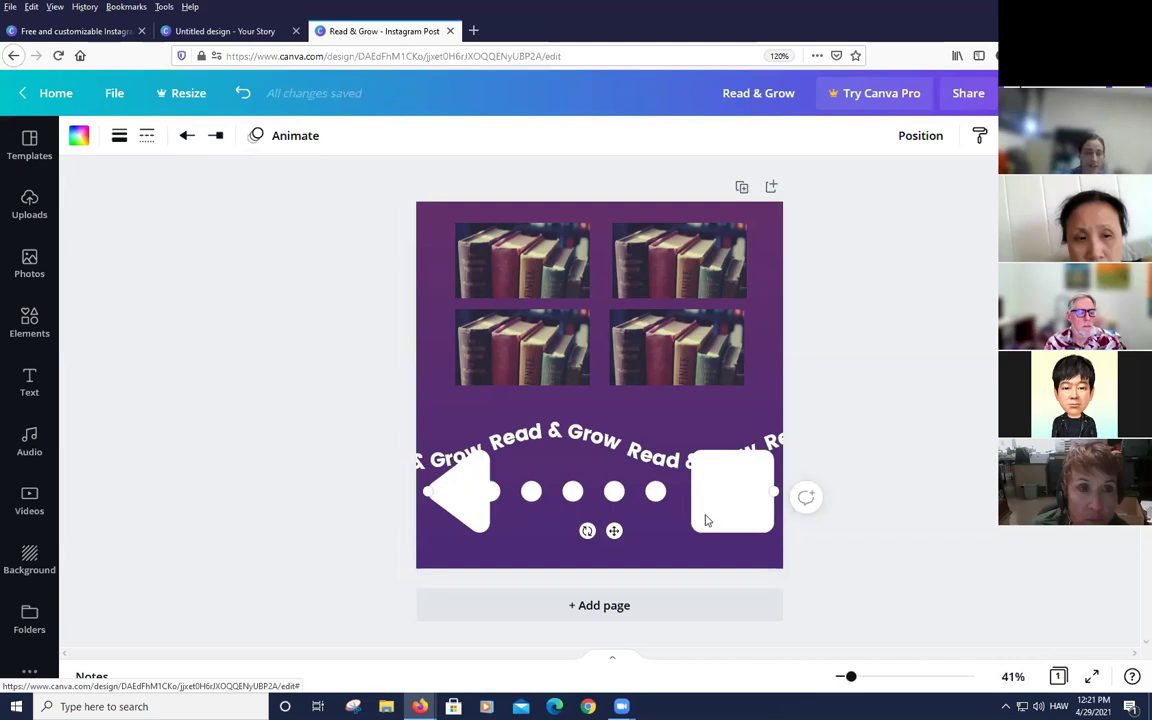
{"action": "left_click", "coordinate": [895, 355]}
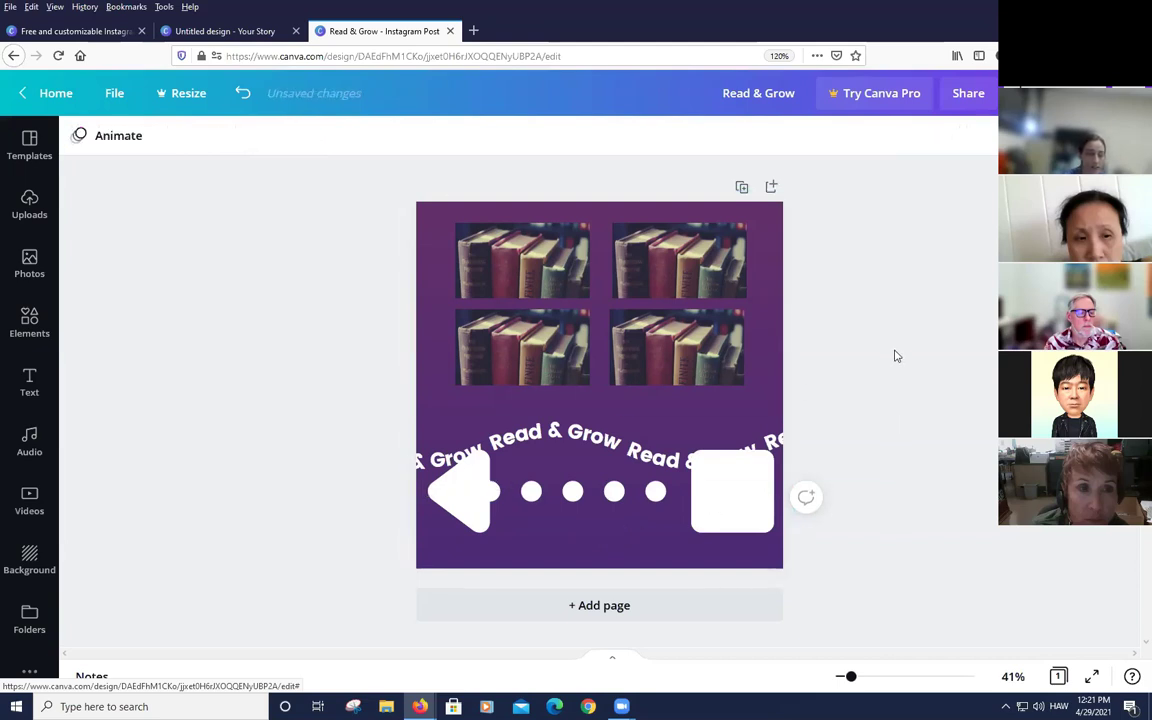
Move the dotted line down slightly and set its line weight to 21
{"action": "left_click", "coordinate": [730, 490]}
{"action": "left_click_drag", "start_coordinate": [620, 491], "coordinate": [618, 499]}
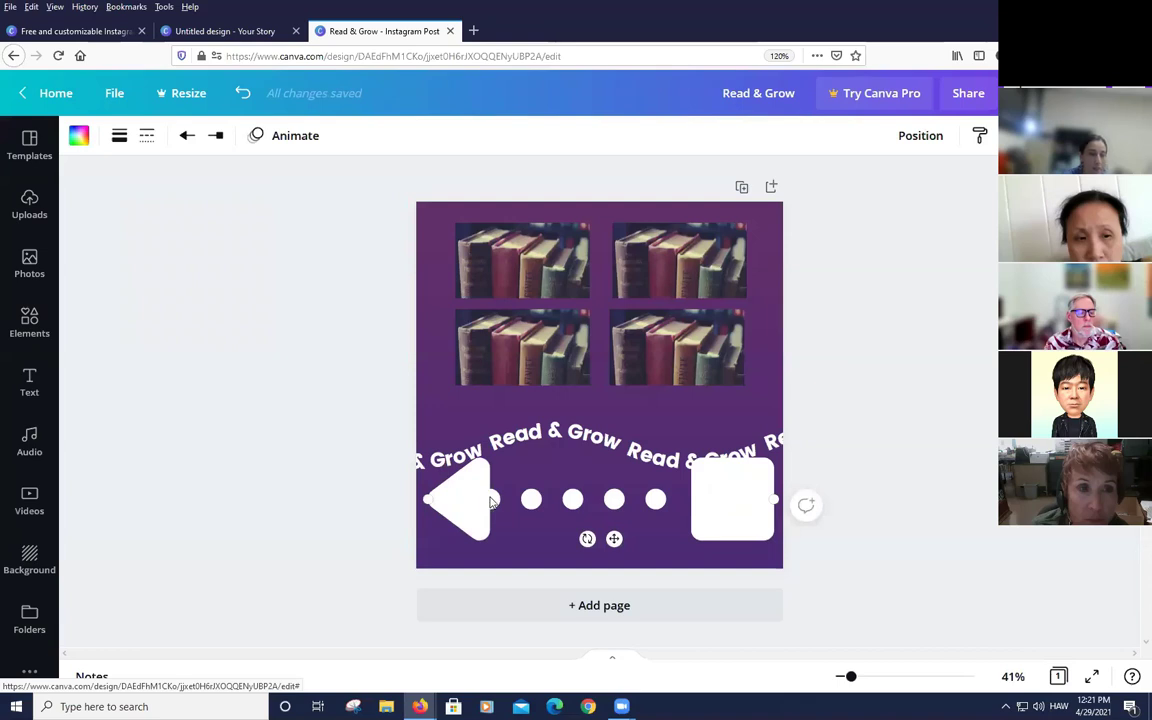
{"action": "left_click", "coordinate": [115, 138]}
{"action": "left_click_drag", "start_coordinate": [266, 194], "coordinate": [231, 188]}
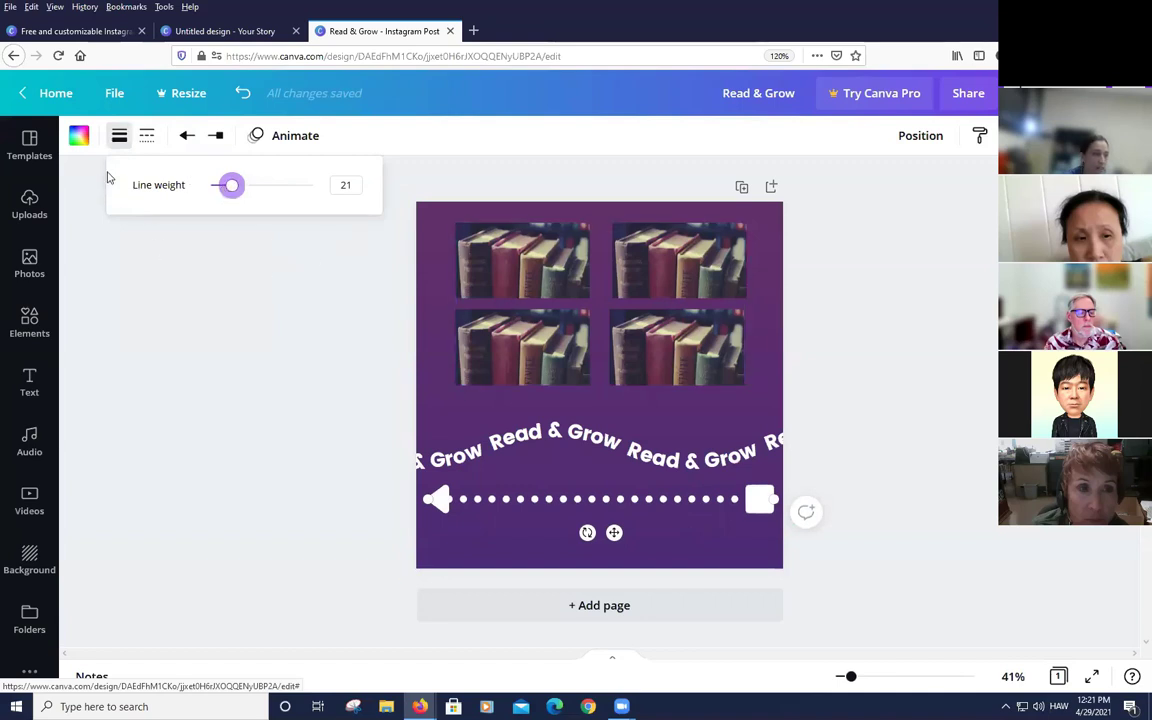
Recolor the dotted line light purple using the default colors
{"action": "left_click", "coordinate": [79, 136]}
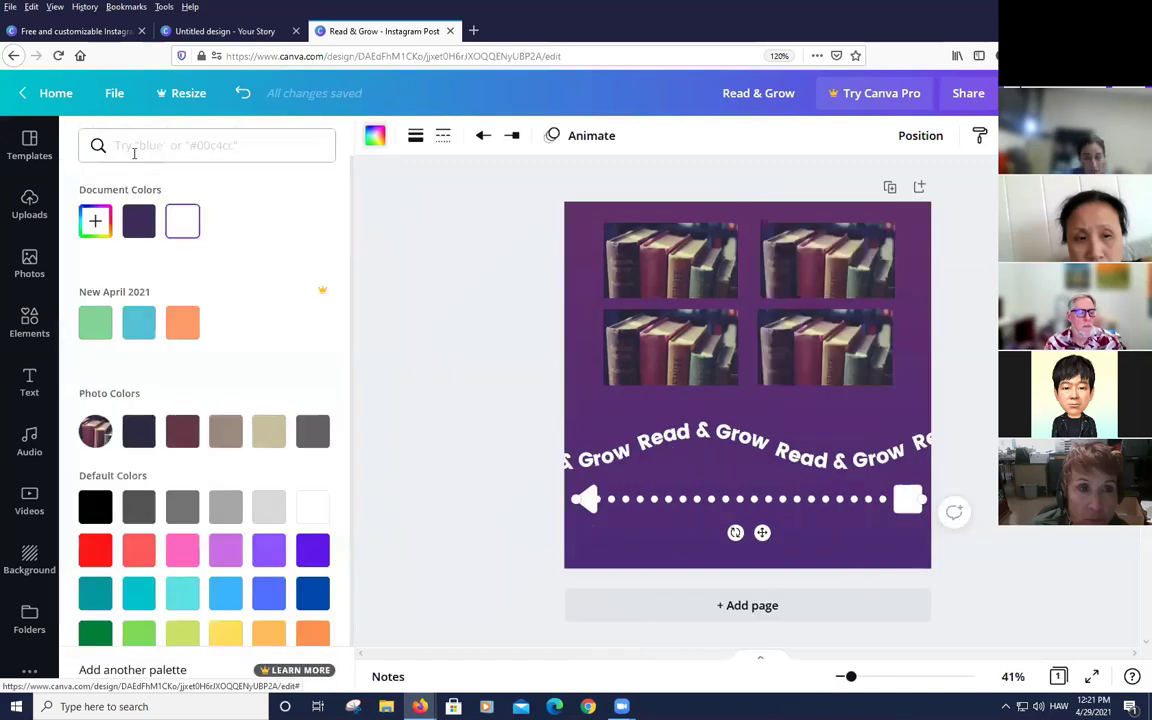
{"action": "left_click", "coordinate": [375, 137]}
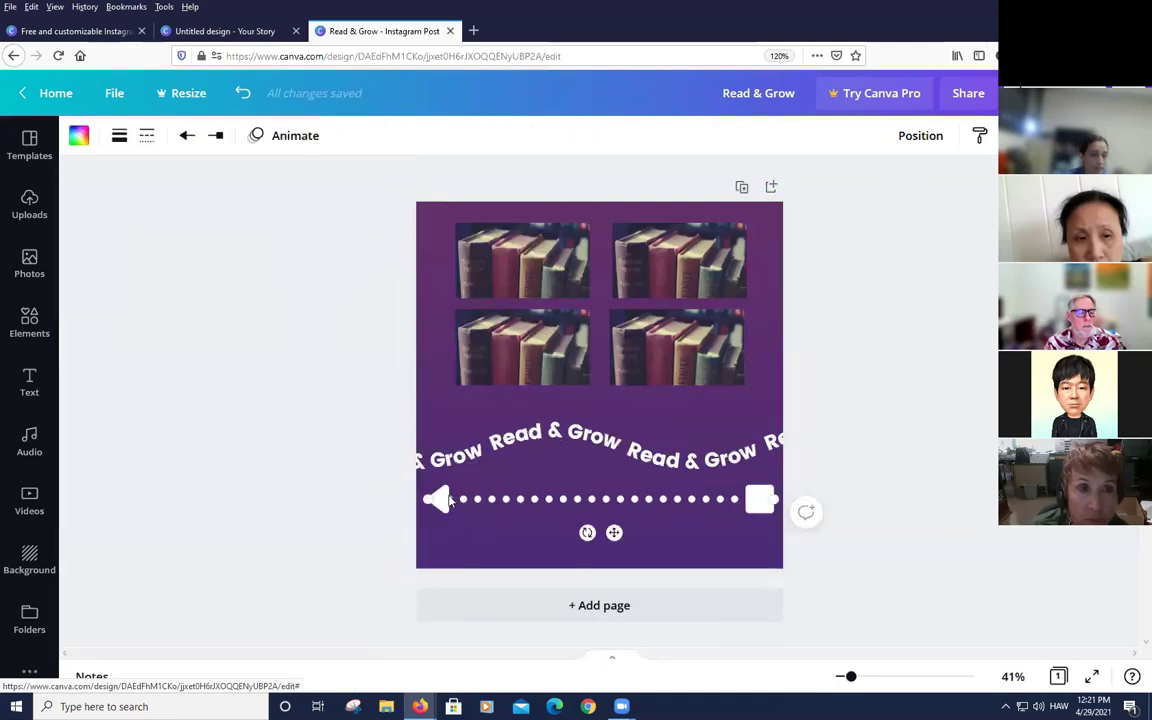
{"action": "left_click", "coordinate": [79, 134]}
{"action": "left_click", "coordinate": [146, 224]}
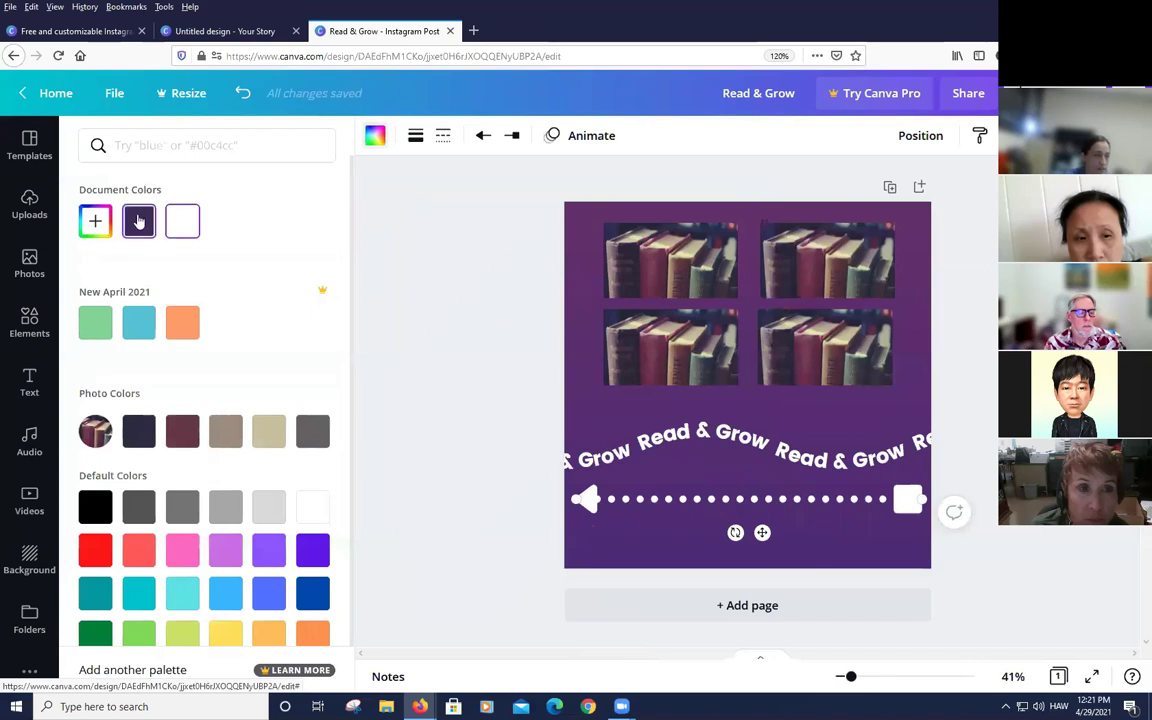
{"action": "key", "text": "ctrl+z"}
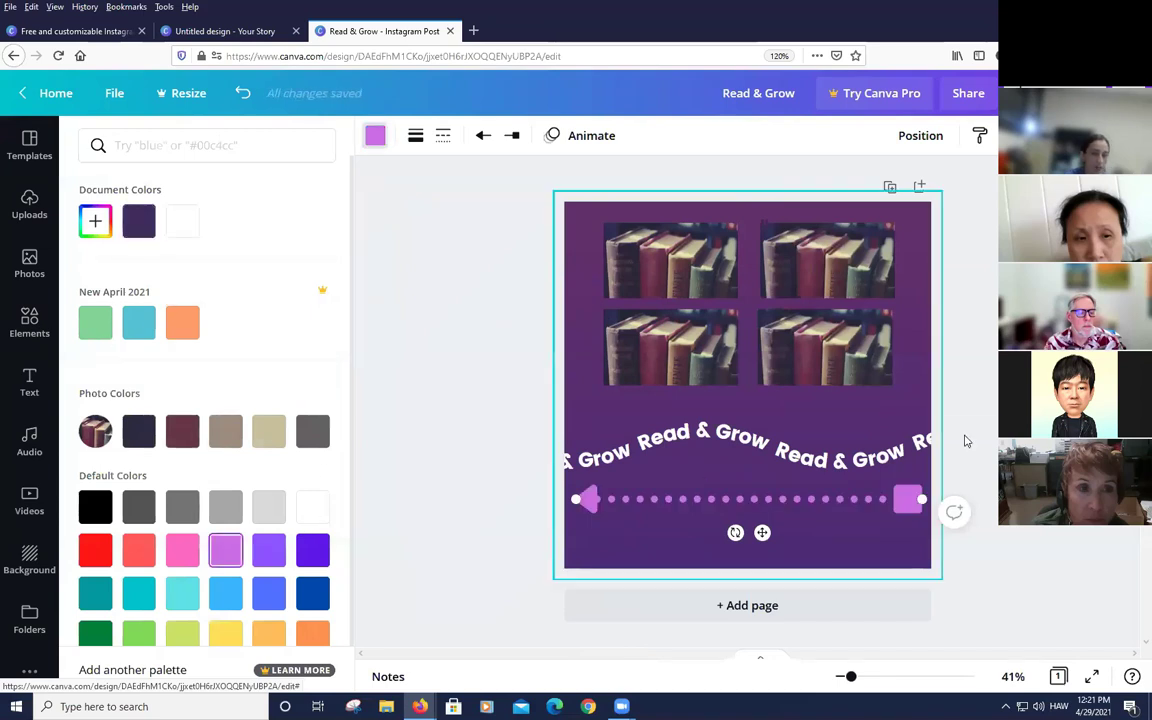
{"action": "key", "text": "Escape"}
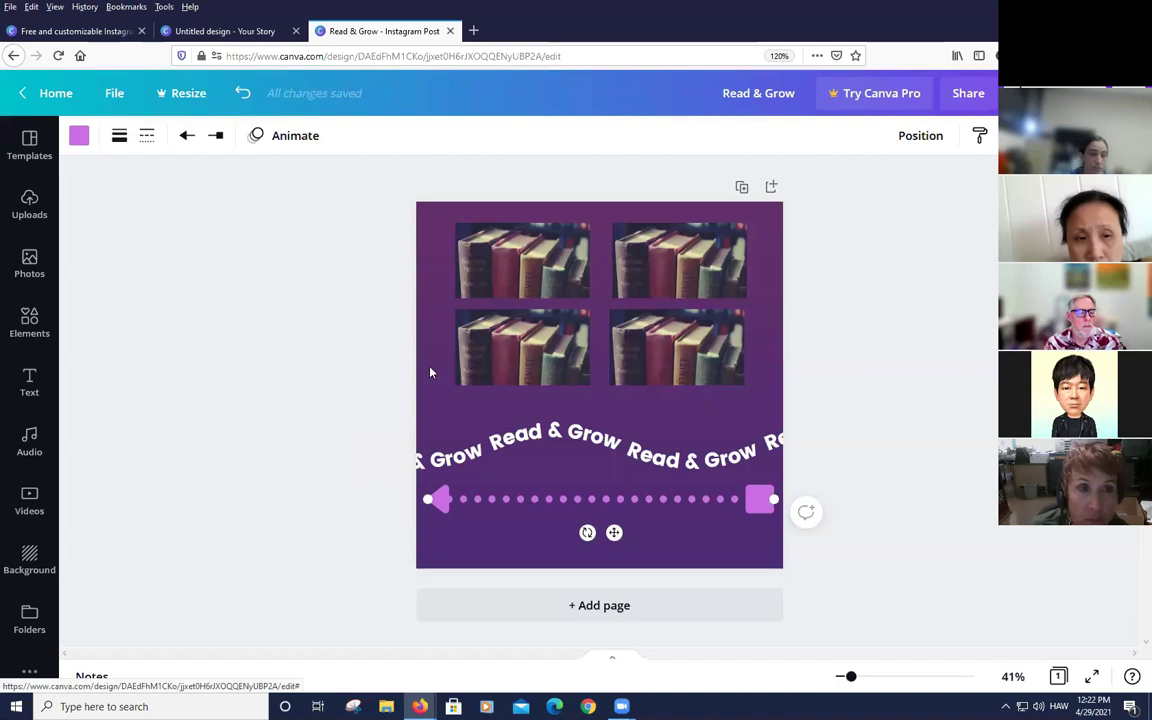
Add a blank second page to the post and return to page 1
{"action": "left_click", "coordinate": [874, 345]}
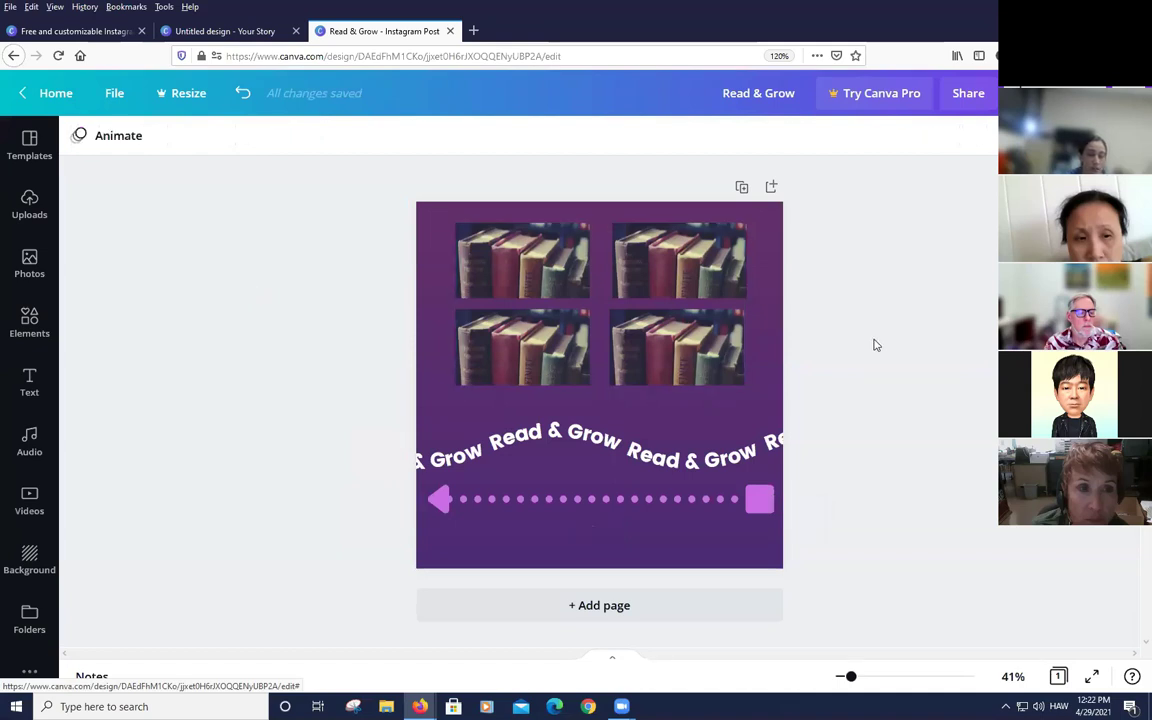
{"action": "left_click", "coordinate": [770, 189]}
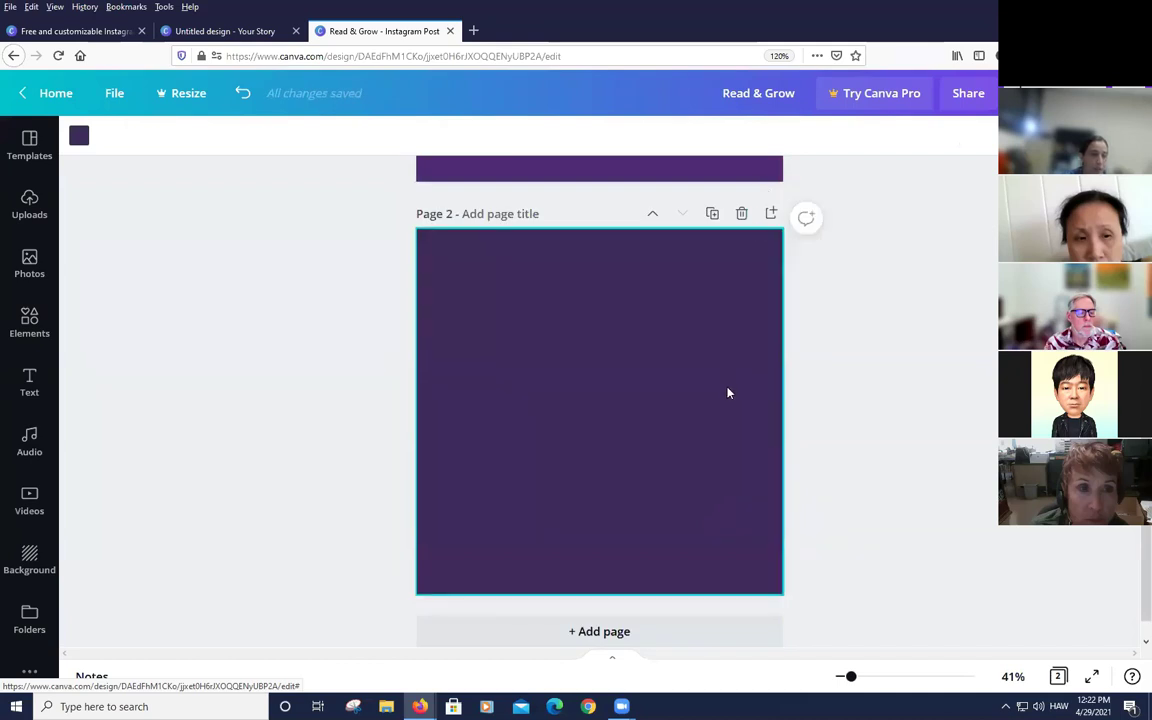
{"action": "scroll", "coordinate": [722, 386], "scroll_direction": "up", "scroll_amount": 4}
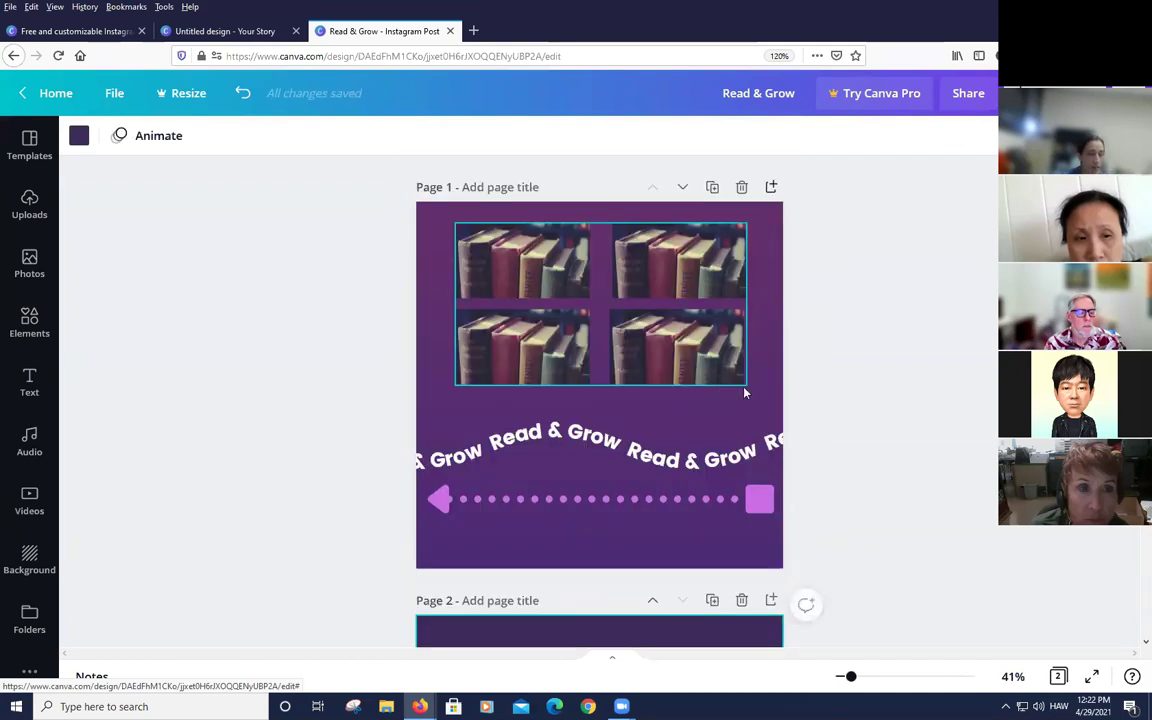
Switch to the blank Your Story design, hide its template suggestions and return to the Read & Grow post
{"action": "left_click", "coordinate": [245, 38]}
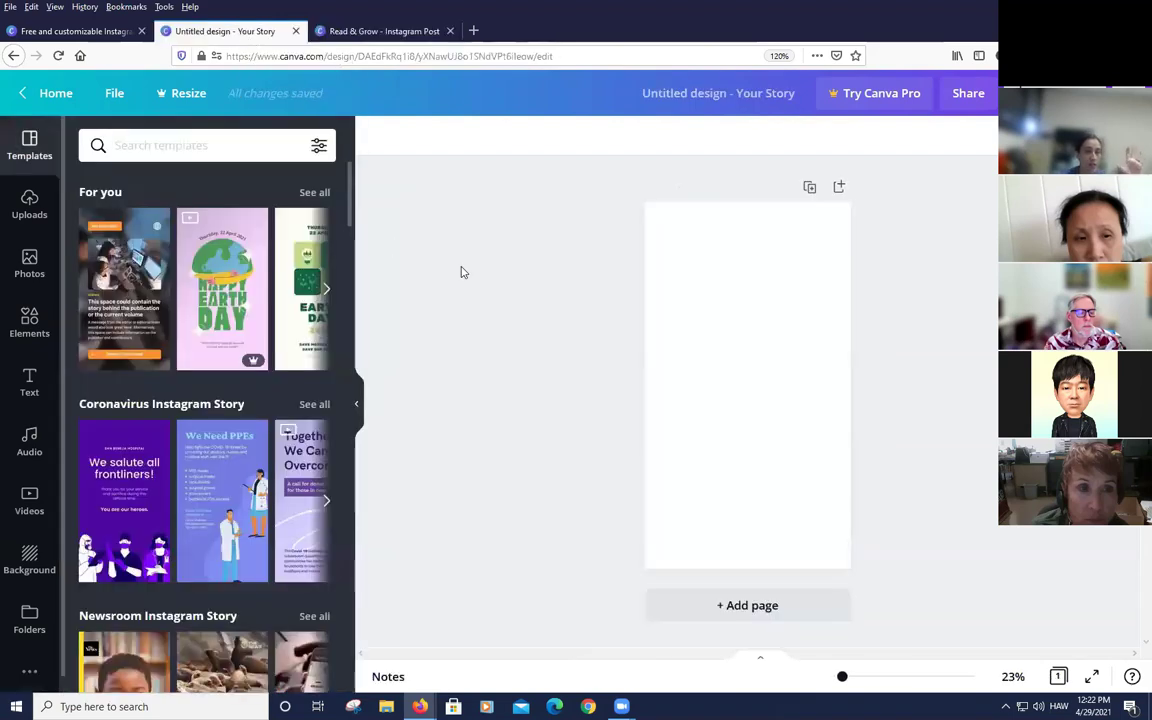
{"action": "left_click", "coordinate": [356, 406]}
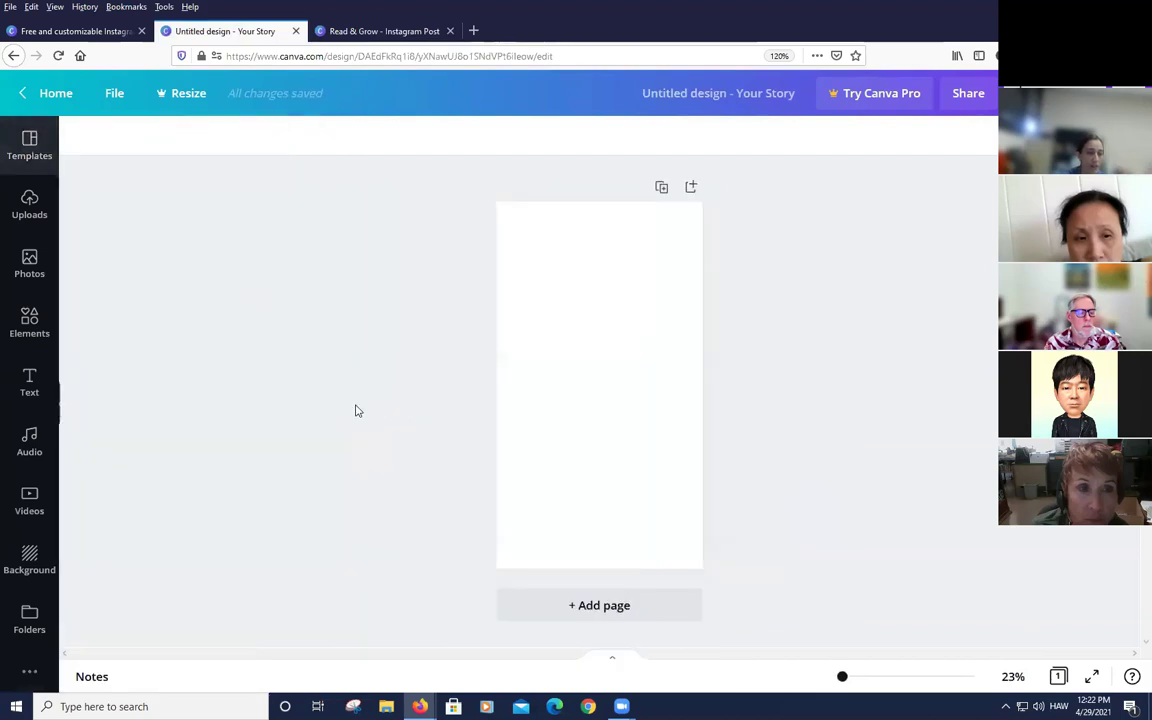
{"action": "left_click", "coordinate": [362, 38]}
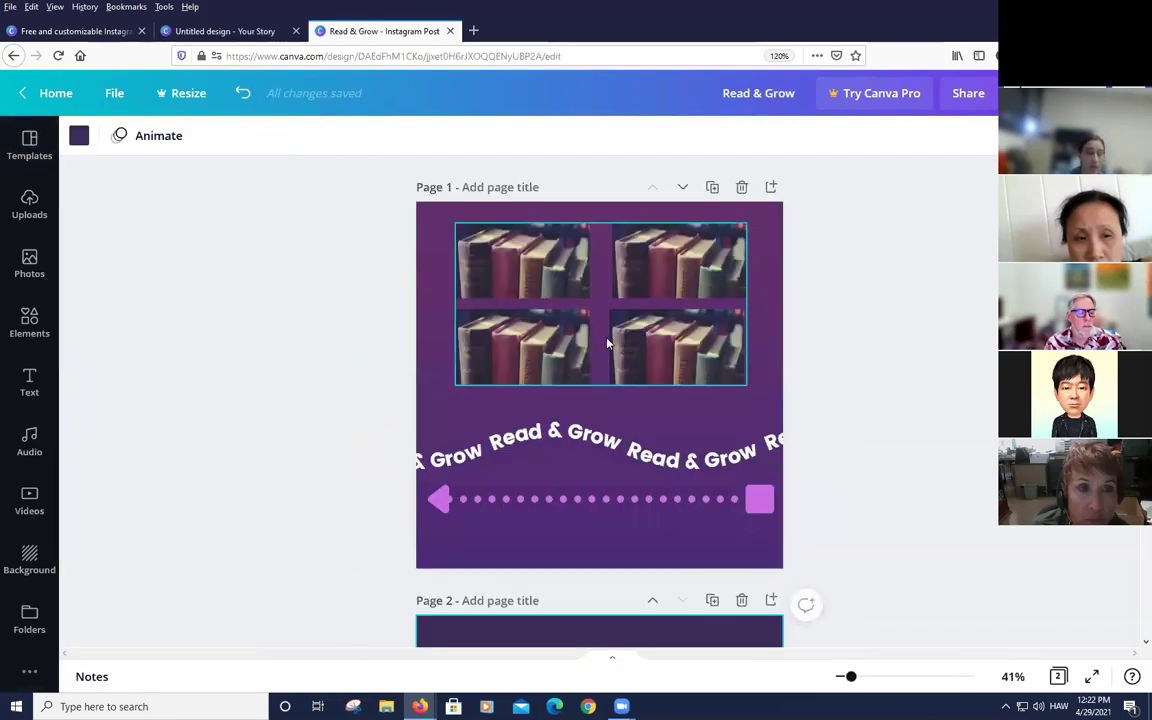
Copy the light purple dotted line from page 1, paste it into the blank Your Story design and return to the post
{"action": "key", "text": "Escape"}
{"action": "left_click_drag", "start_coordinate": [390, 202], "coordinate": [786, 512]}
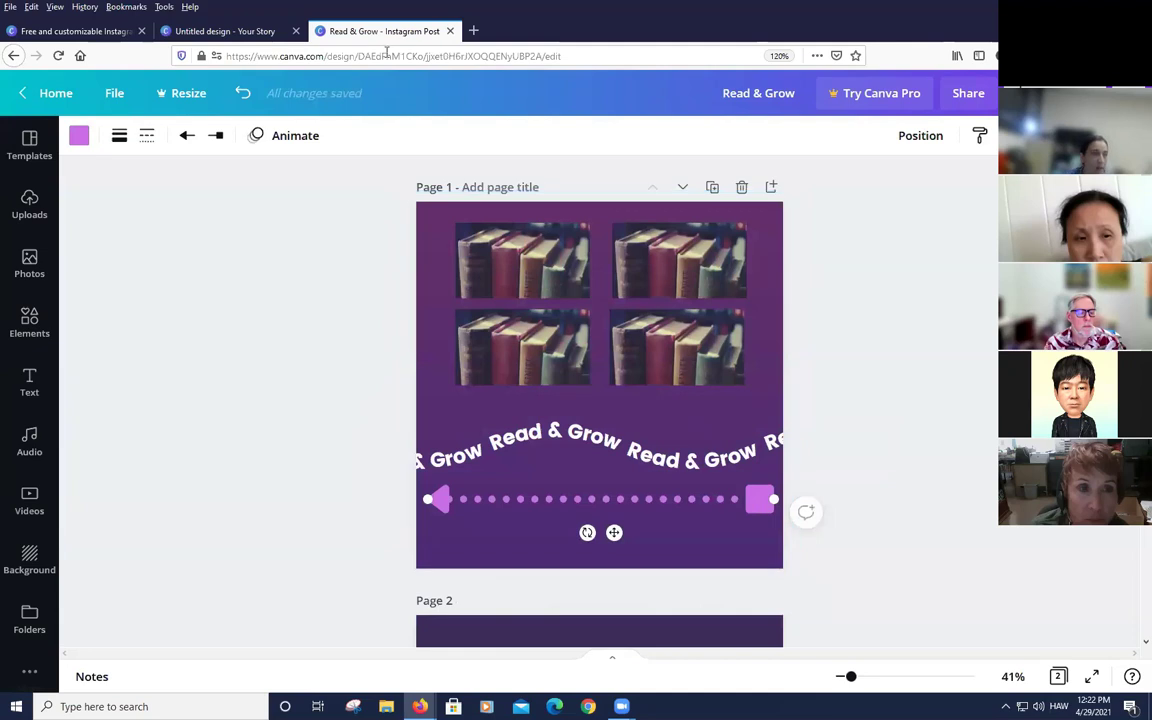
{"action": "left_click", "coordinate": [252, 32]}
{"action": "left_click", "coordinate": [553, 272]}
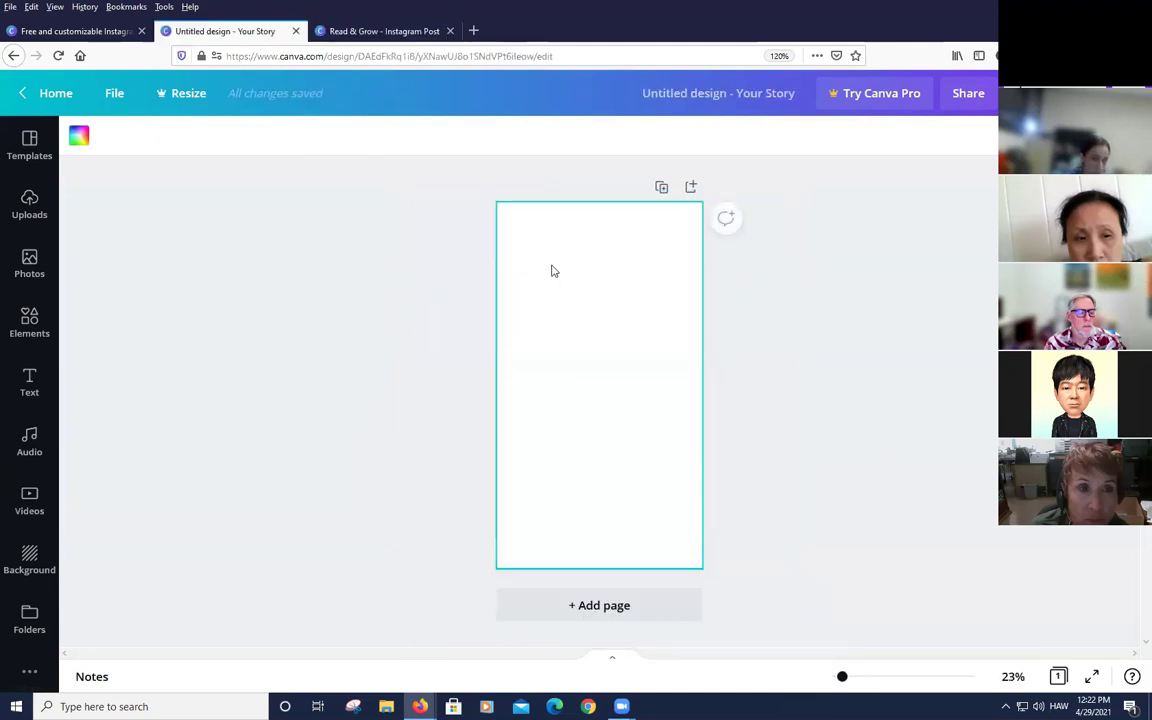
{"action": "key", "text": "ctrl+v"}
{"action": "left_click", "coordinate": [350, 31]}
{"action": "left_click_drag", "start_coordinate": [372, 234], "coordinate": [768, 507]}
{"action": "left_click", "coordinate": [225, 31]}
{"action": "key", "text": "ctrl+v"}
{"action": "left_click", "coordinate": [350, 31]}
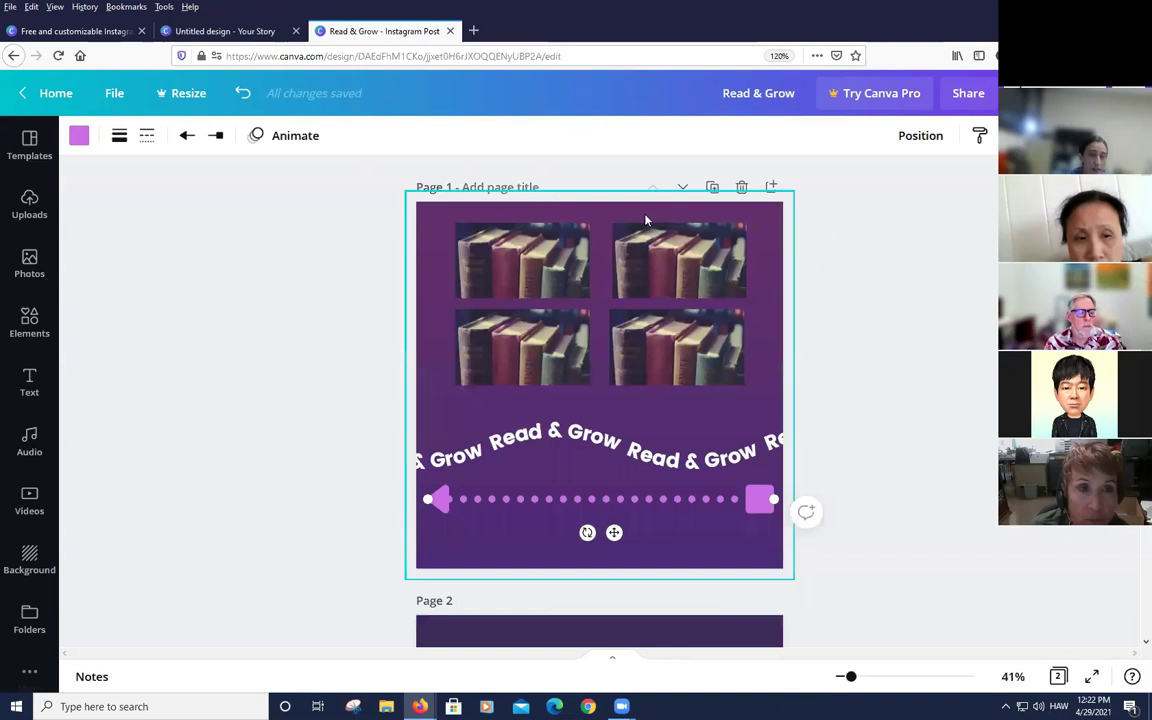
{"action": "left_click", "coordinate": [762, 229]}
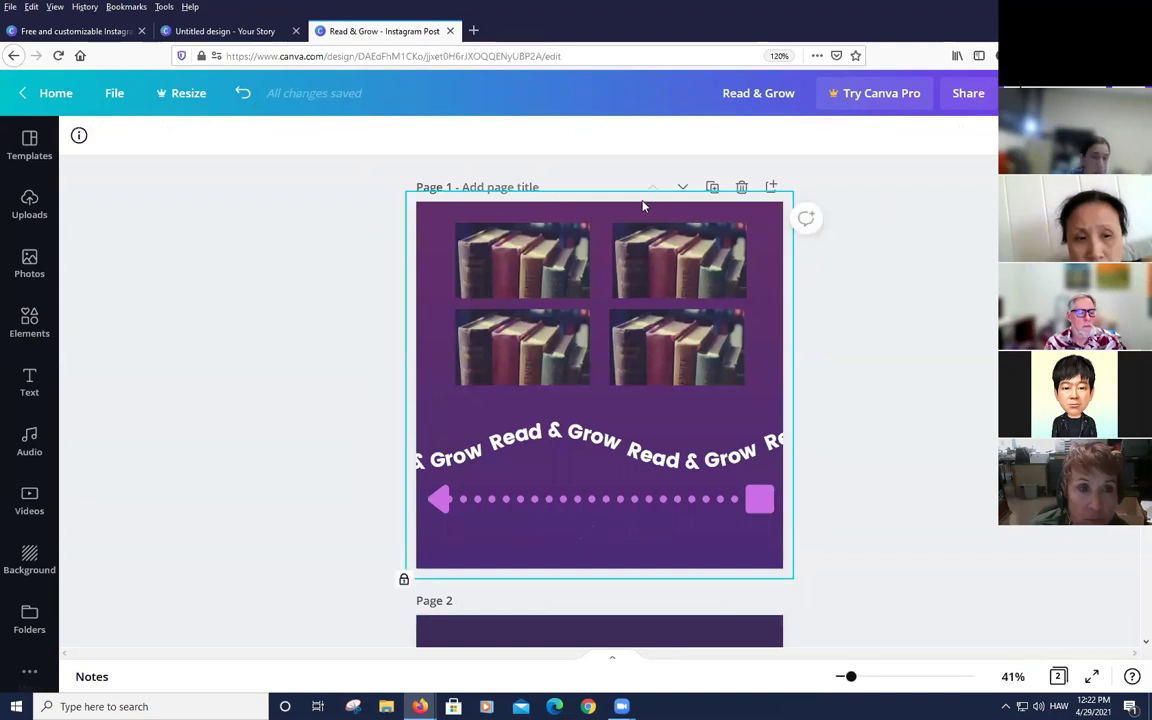
{"action": "left_click", "coordinate": [573, 254]}
{"action": "left_click", "coordinate": [604, 368]}
{"action": "left_click", "coordinate": [358, 30]}
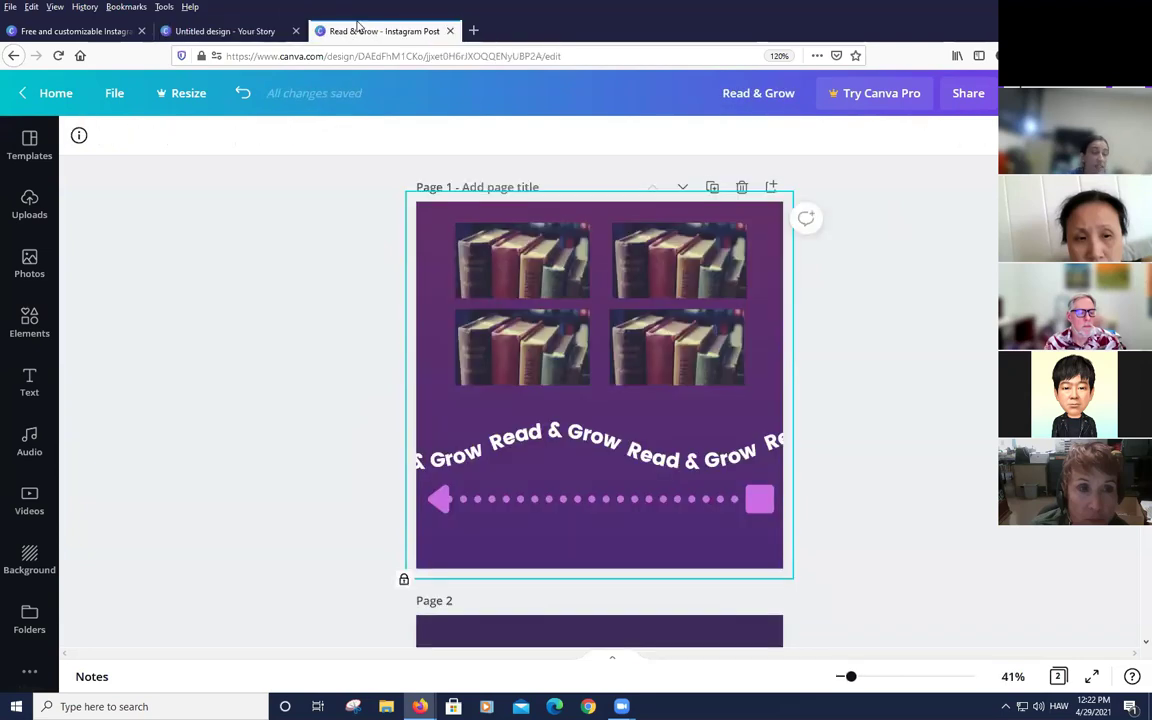
{"action": "left_click", "coordinate": [873, 247]}
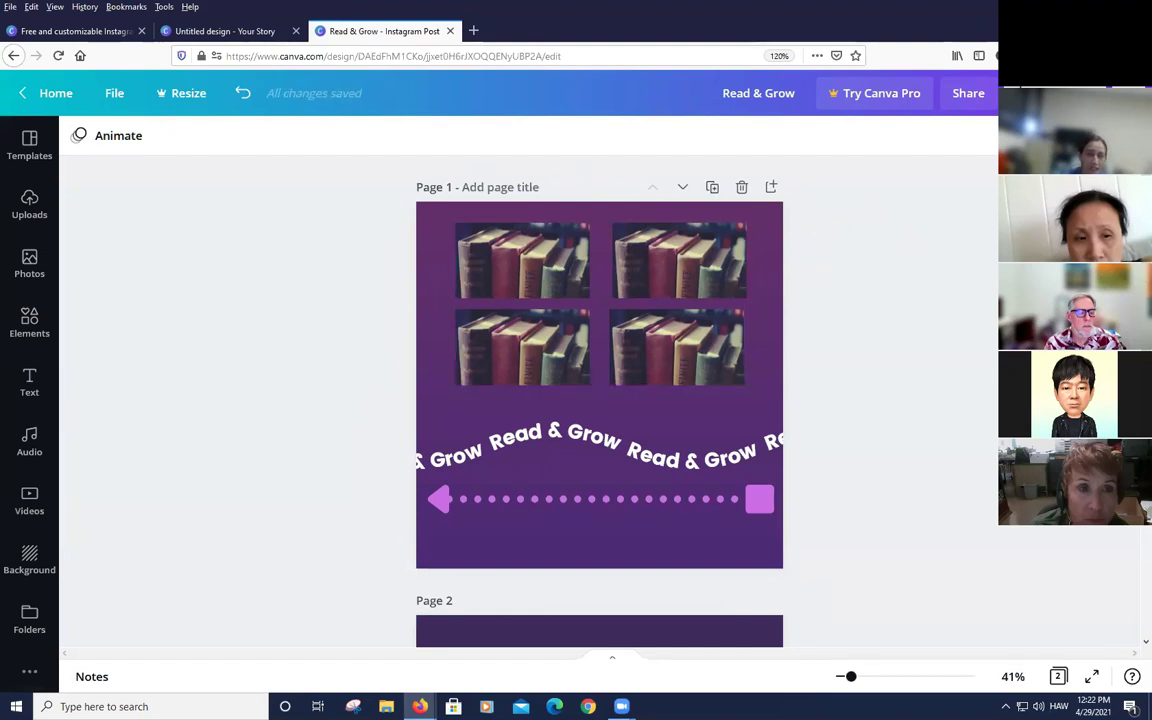
Unlock the gradient background on page 1 and select the locked group of four book photos
{"action": "left_click", "coordinate": [692, 291]}
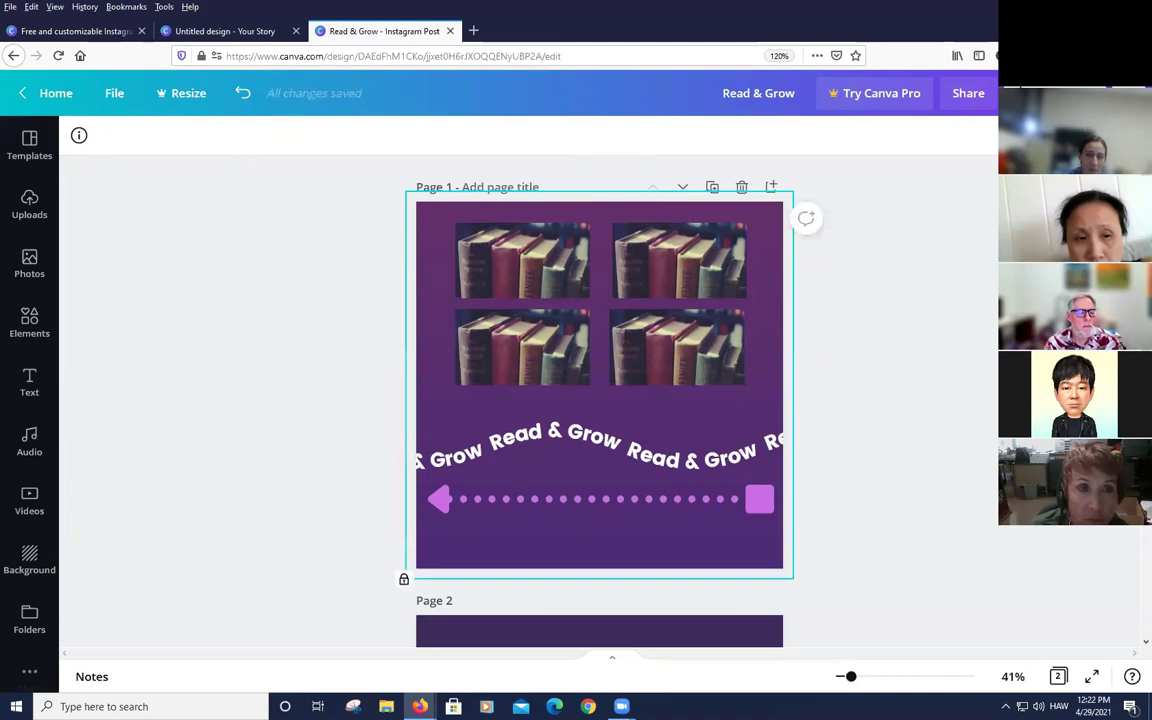
{"action": "left_click", "coordinate": [776, 275]}
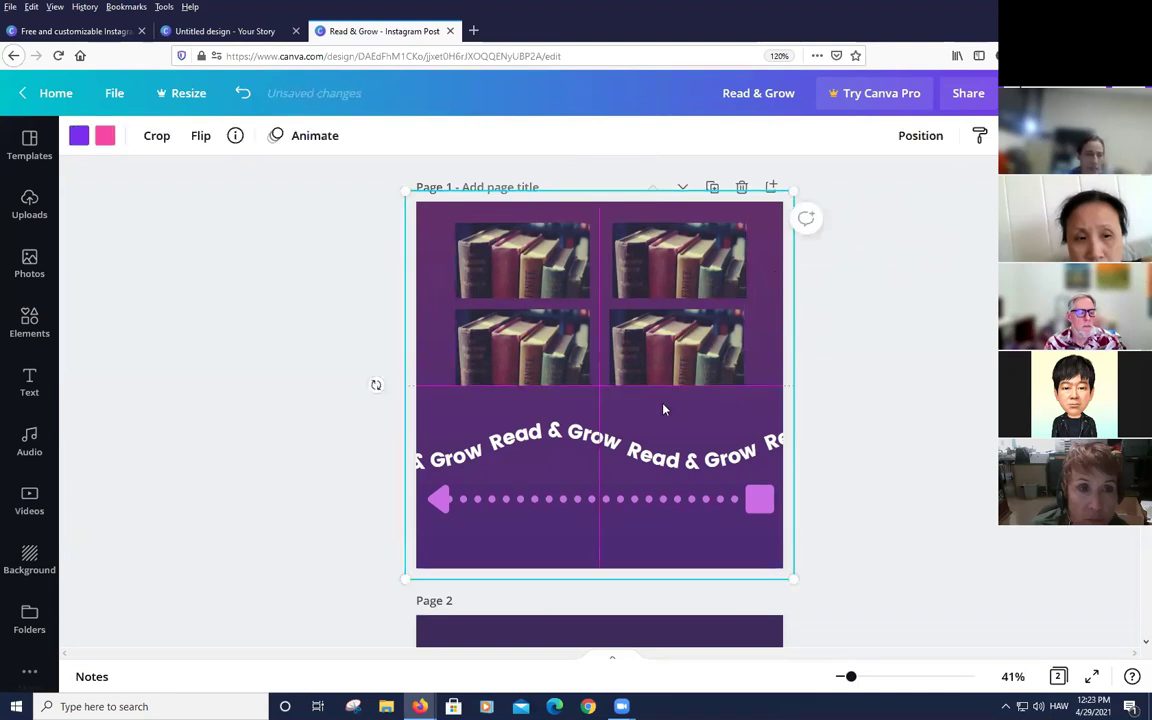
{"action": "left_click", "coordinate": [490, 298]}
{"action": "left_click", "coordinate": [437, 230]}
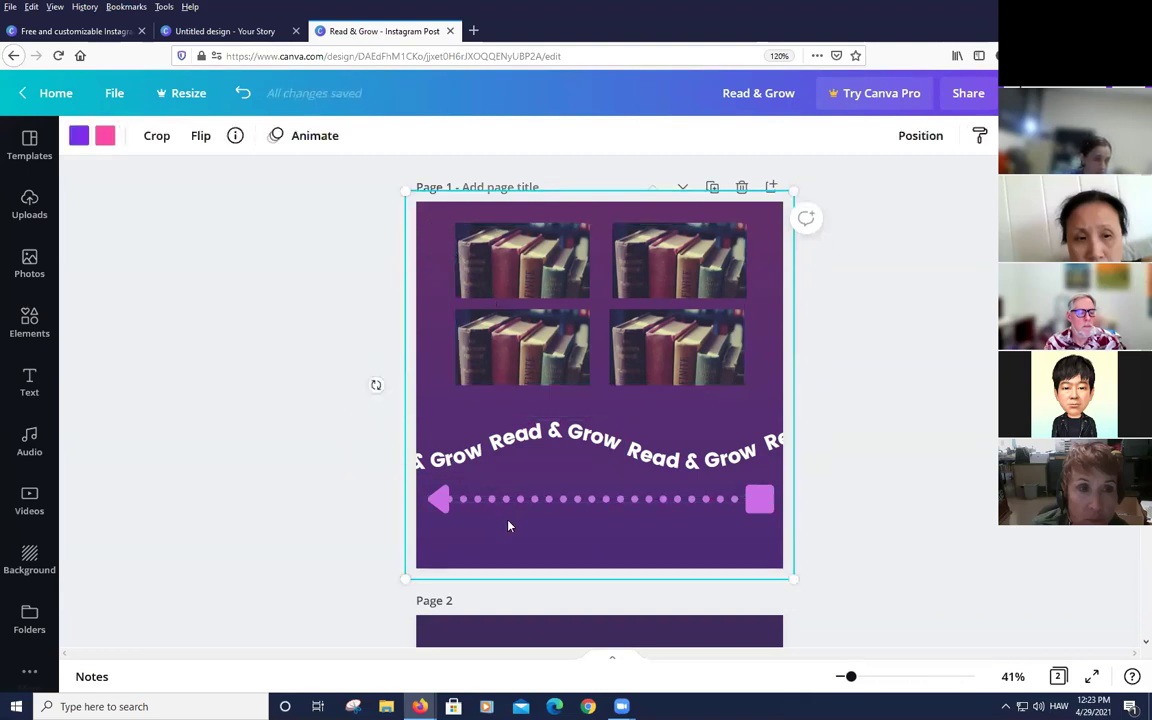
{"action": "left_click", "coordinate": [510, 320]}
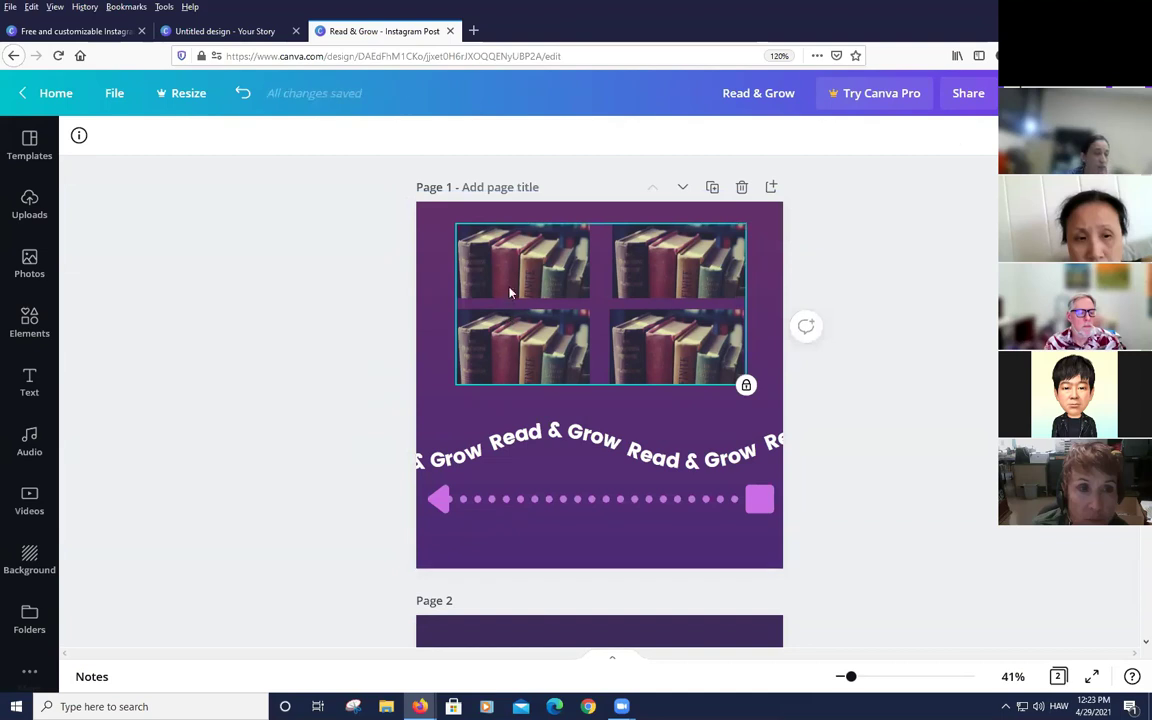
Try to copy the locked book photo group from page 1 into the Your Story design, and return to the post
{"action": "left_click", "coordinate": [256, 24]}
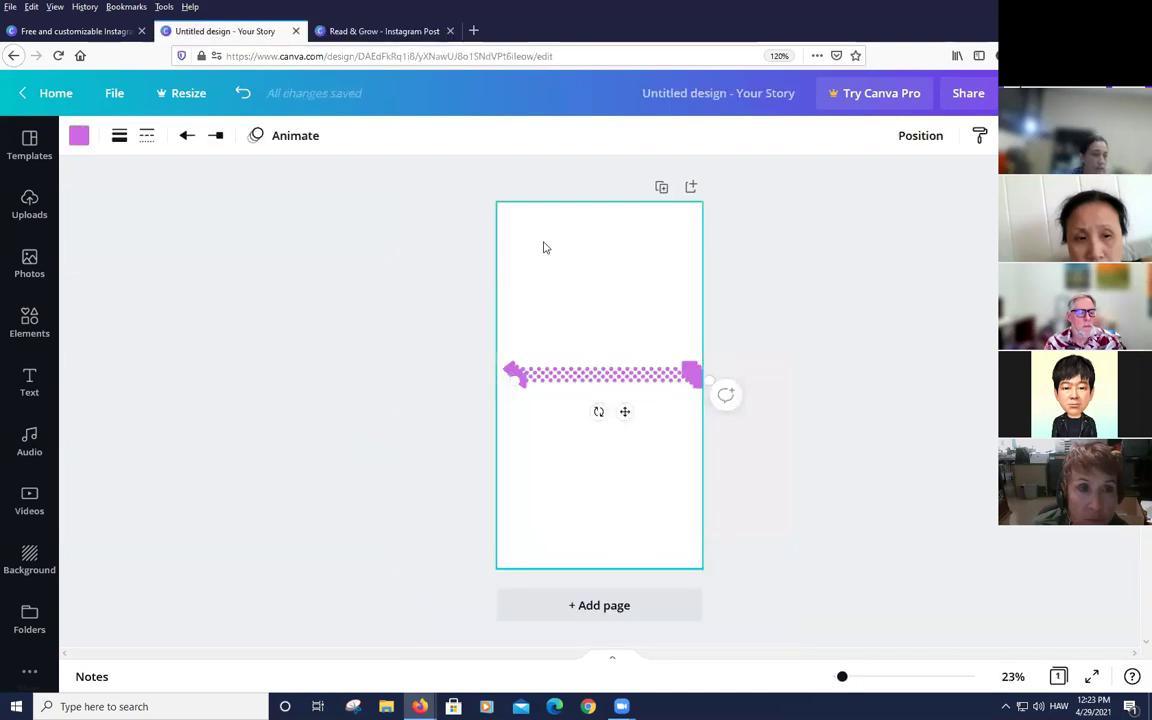
{"action": "left_click", "coordinate": [345, 31]}
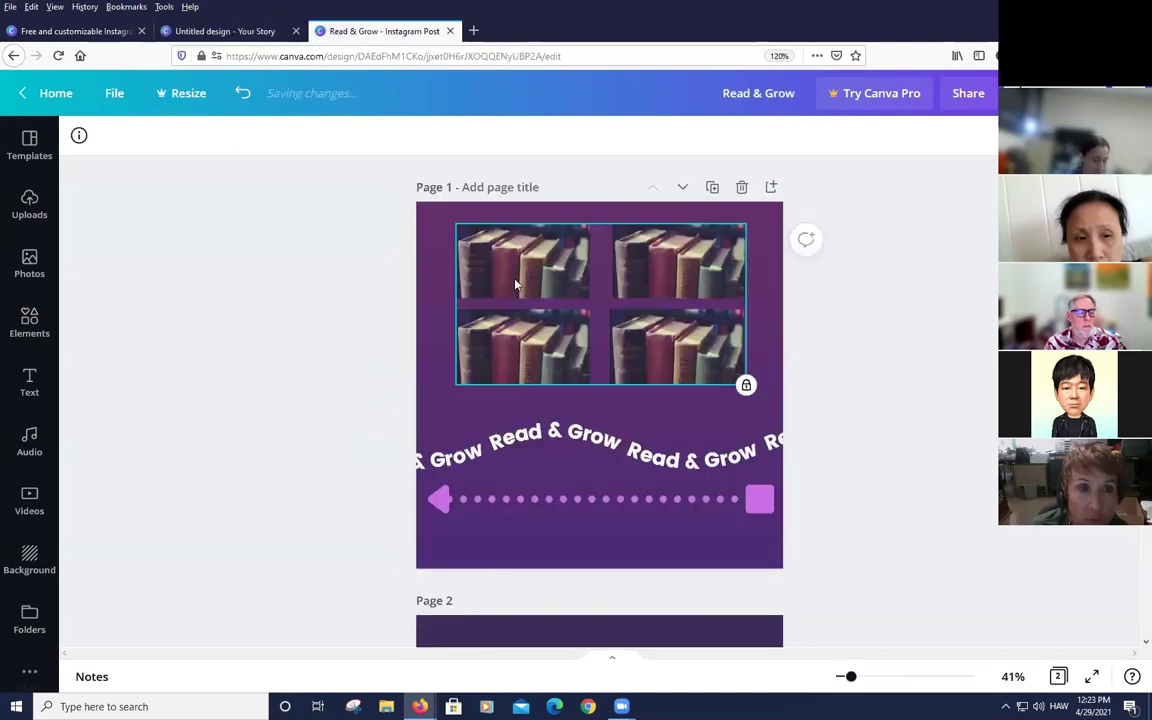
{"action": "left_click", "coordinate": [210, 31]}
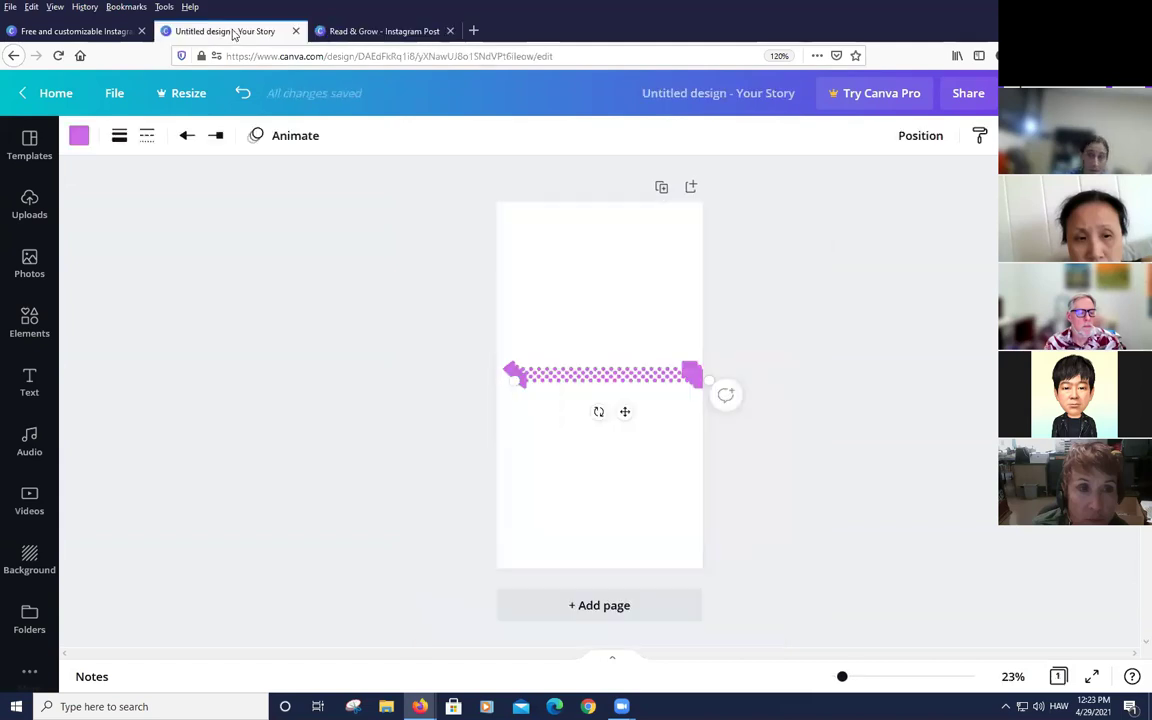
{"action": "left_click", "coordinate": [355, 31]}
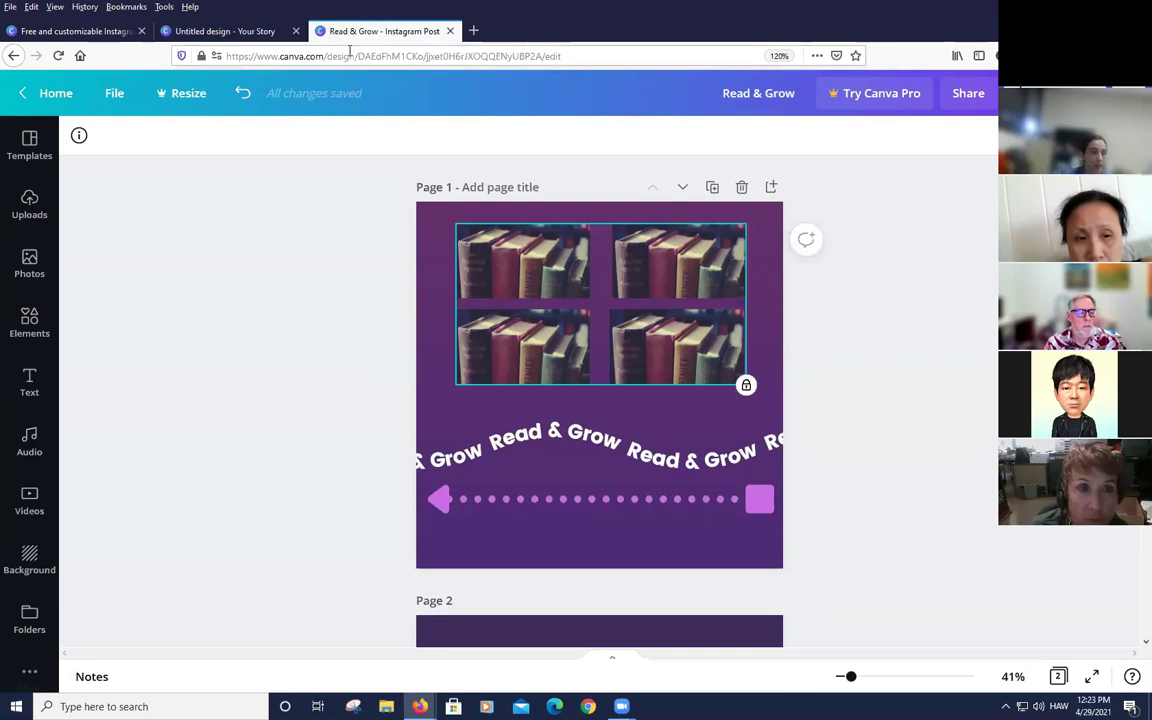
{"action": "left_click", "coordinate": [243, 32]}
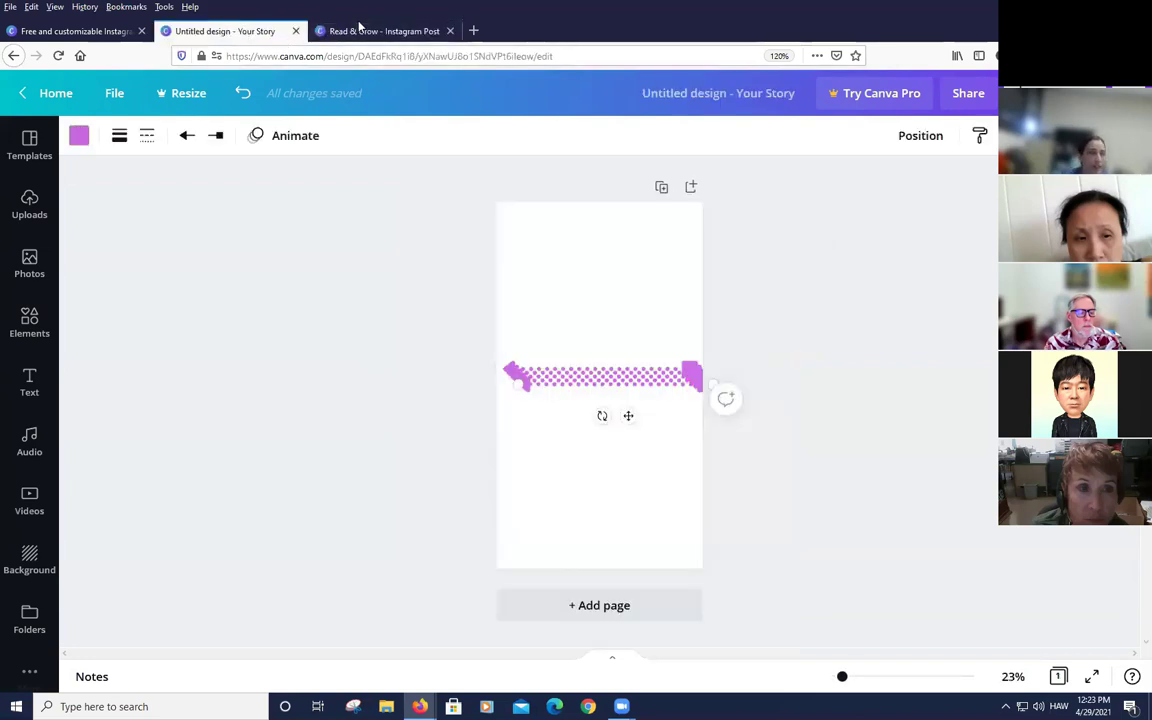
{"action": "left_click", "coordinate": [365, 31]}
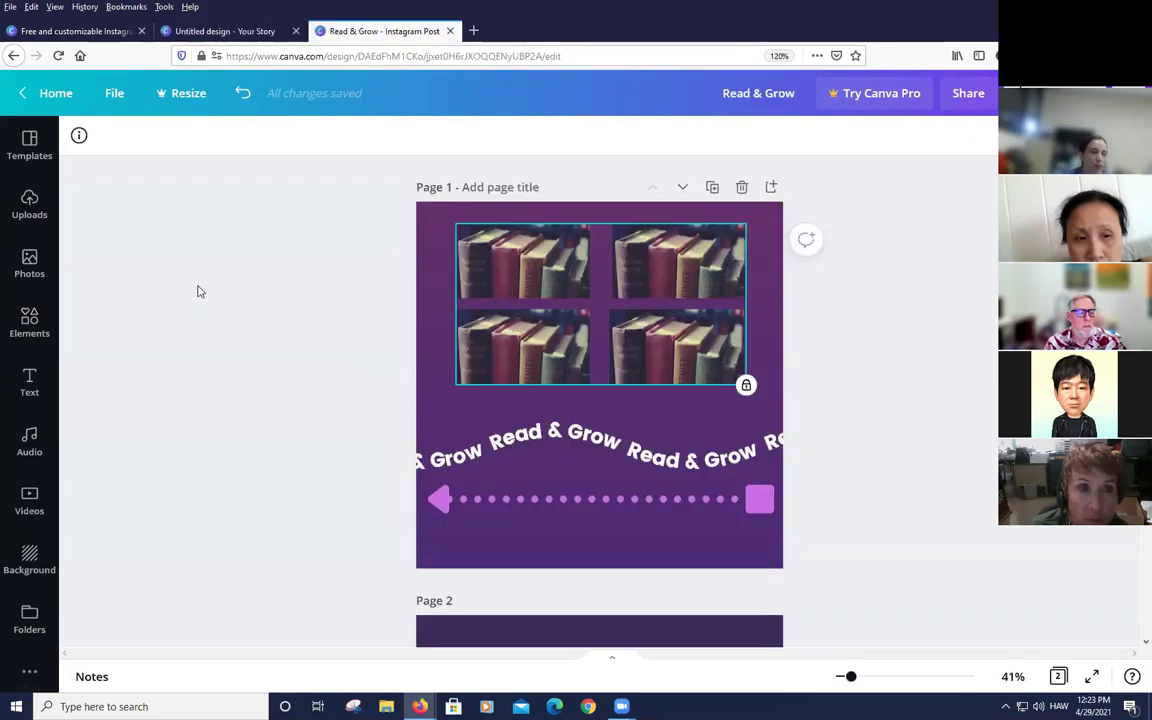
Compare the templates offered for the post and the Your Story design, including Orange and Violet Breaking News Instagram Story, and return to the post
{"action": "left_click", "coordinate": [30, 322]}
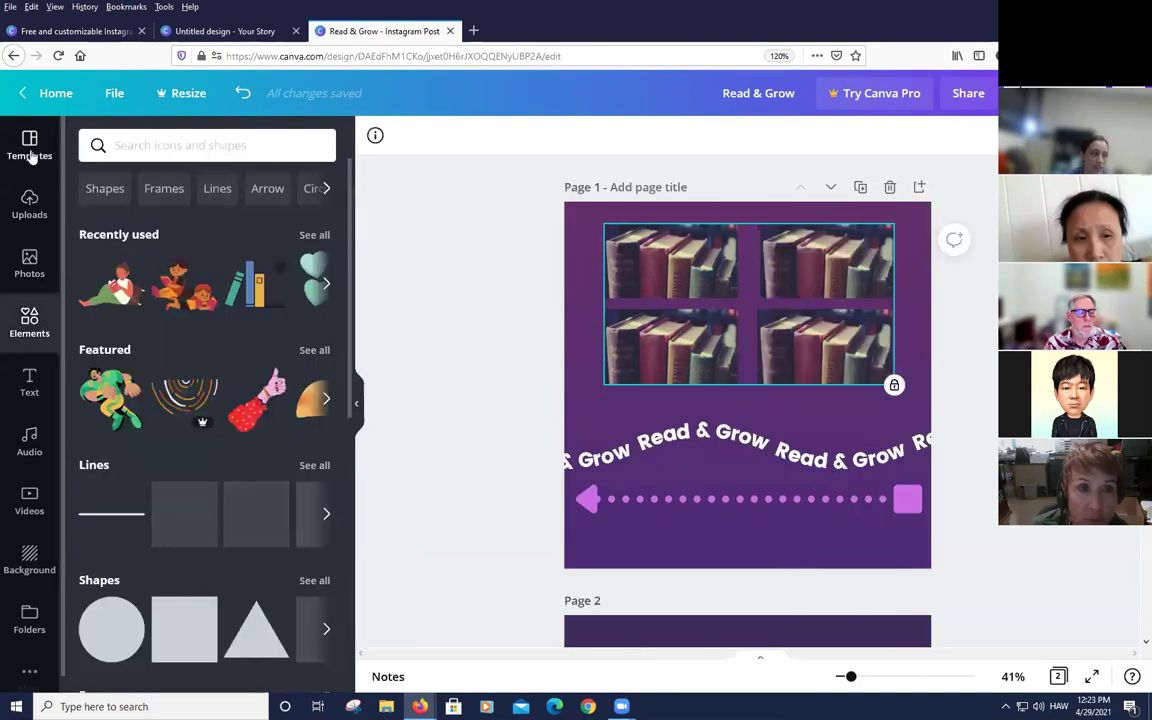
{"action": "left_click", "coordinate": [31, 150]}
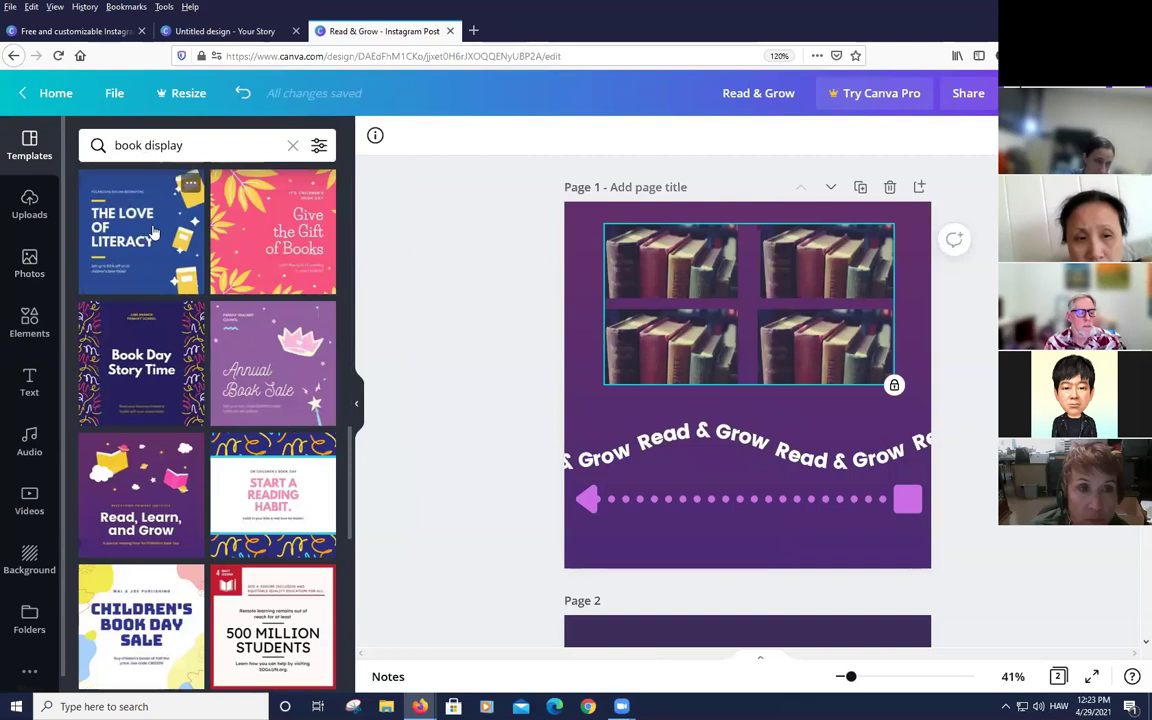
{"action": "left_click", "coordinate": [220, 31]}
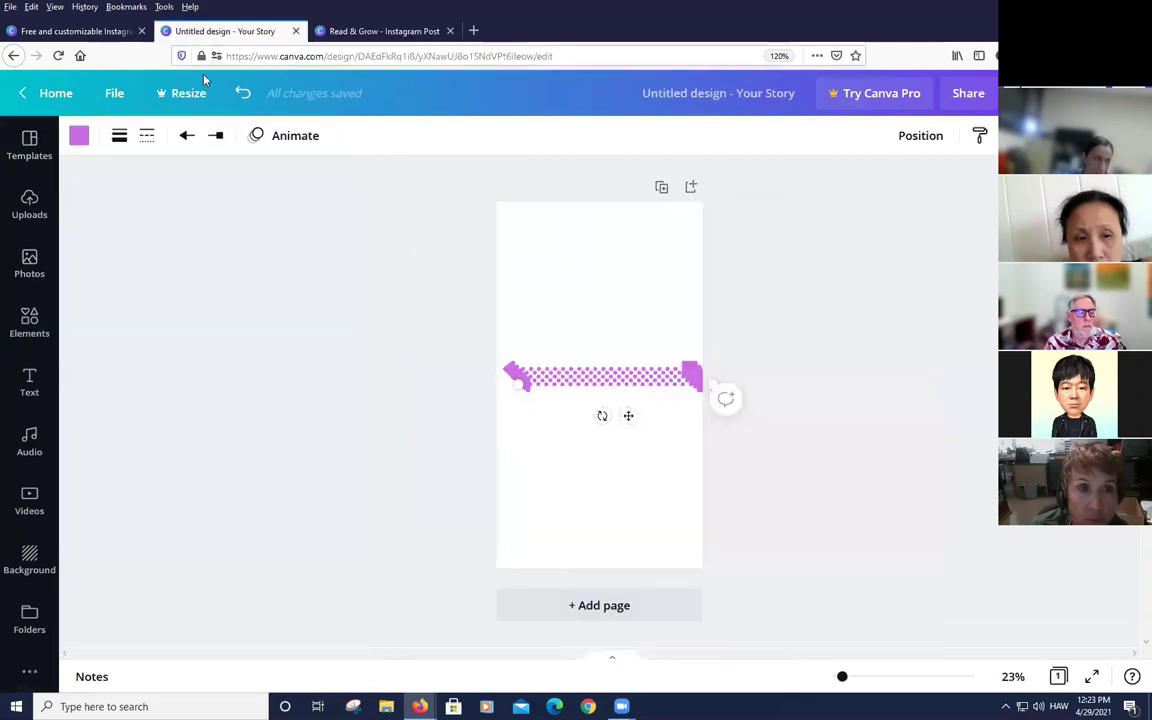
{"action": "left_click", "coordinate": [27, 150]}
{"action": "left_click", "coordinate": [138, 277]}
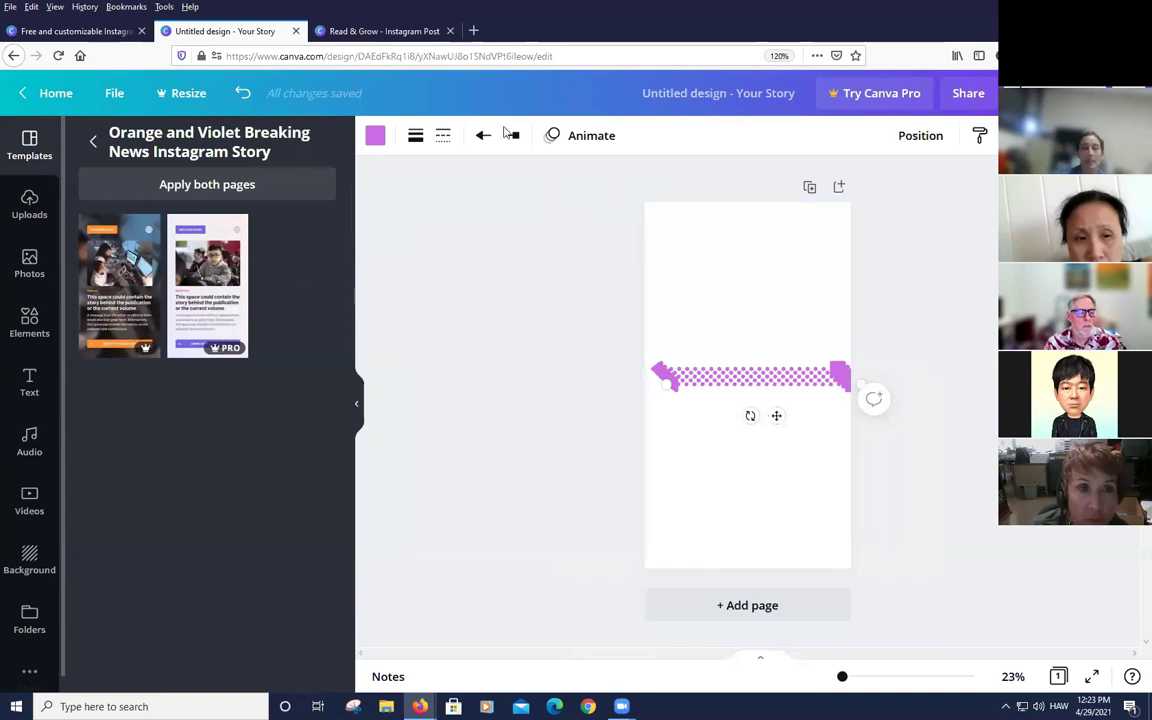
{"action": "left_click", "coordinate": [405, 33]}
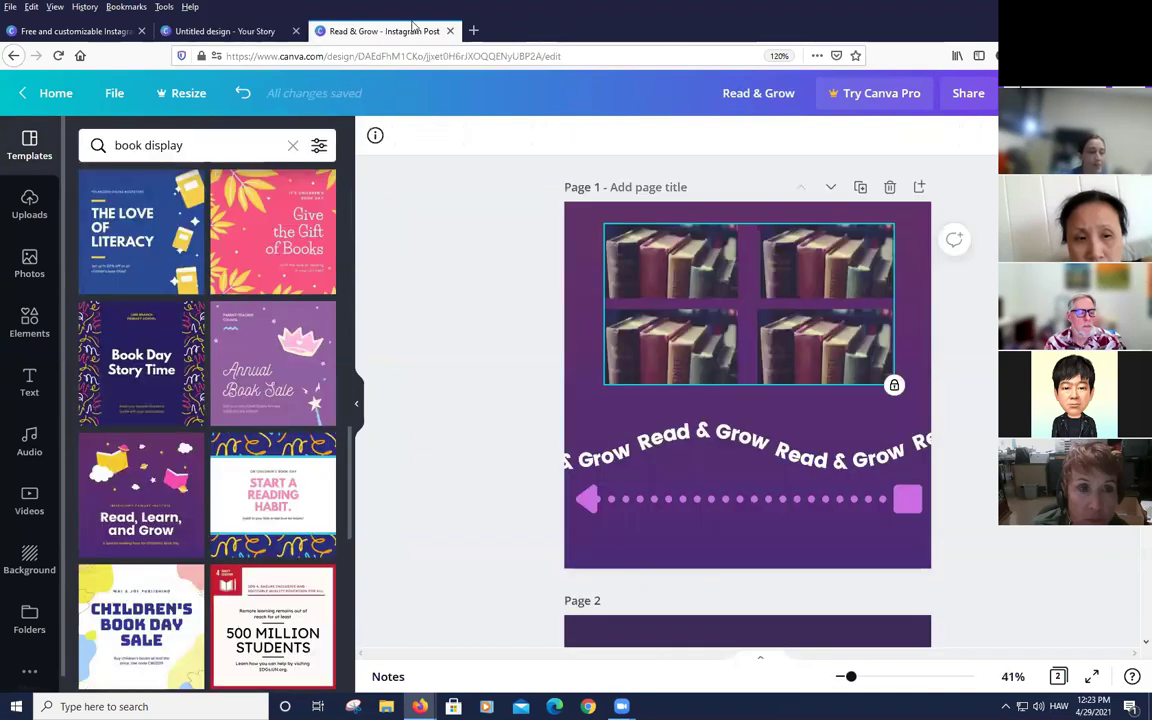
{"action": "left_click", "coordinate": [357, 404]}
Select the blank page 2 of the post and search the photo library for "person"
{"action": "scroll", "coordinate": [913, 431], "scroll_direction": "down", "scroll_amount": 5}
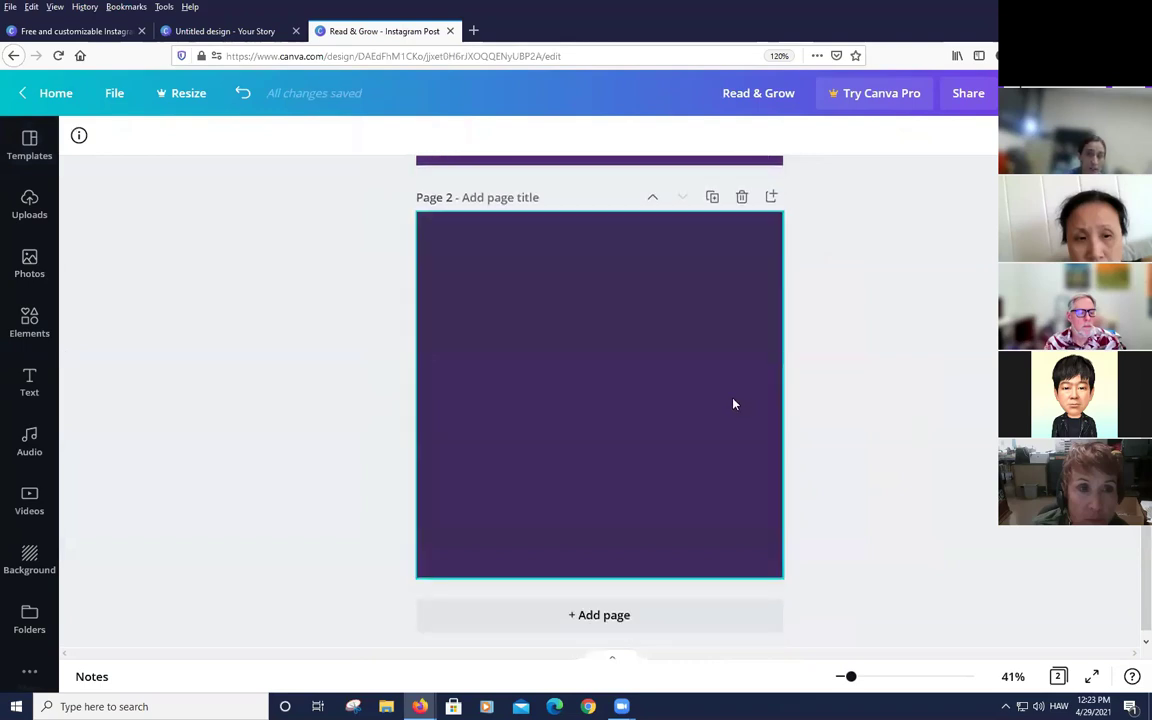
{"action": "scroll", "coordinate": [779, 411], "scroll_direction": "up", "scroll_amount": 5}
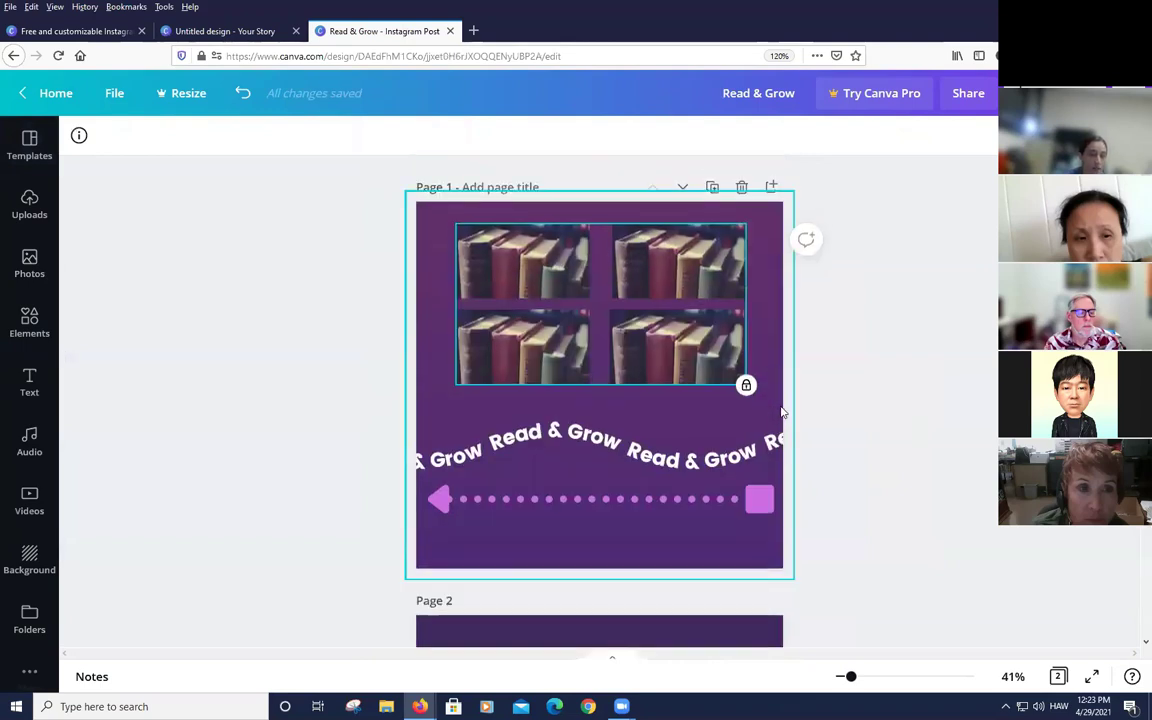
{"action": "scroll", "coordinate": [740, 360], "scroll_direction": "down", "scroll_amount": 5}
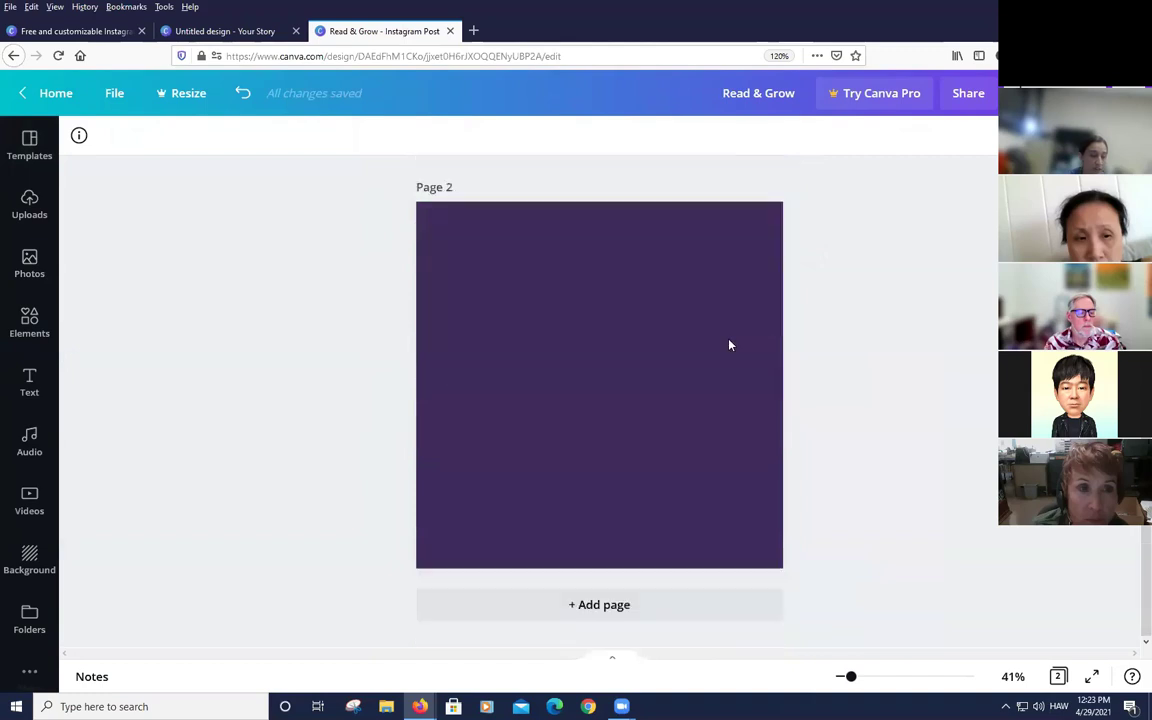
{"action": "left_click", "coordinate": [637, 415]}
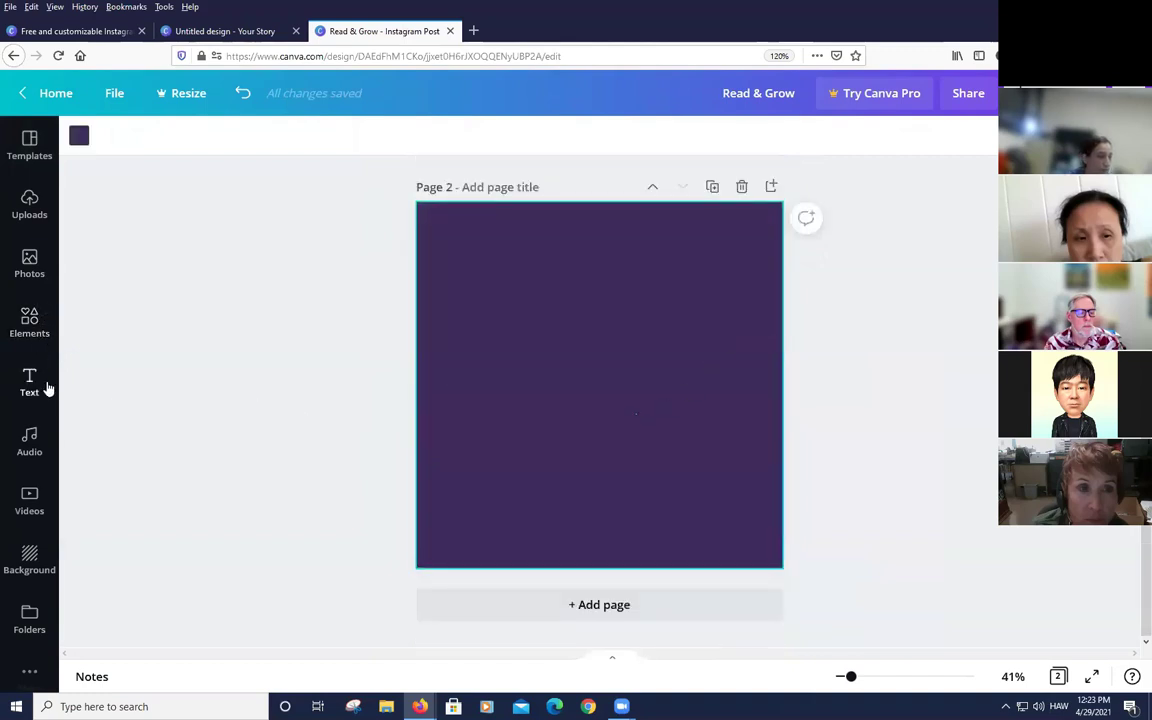
{"action": "left_click", "coordinate": [30, 278]}
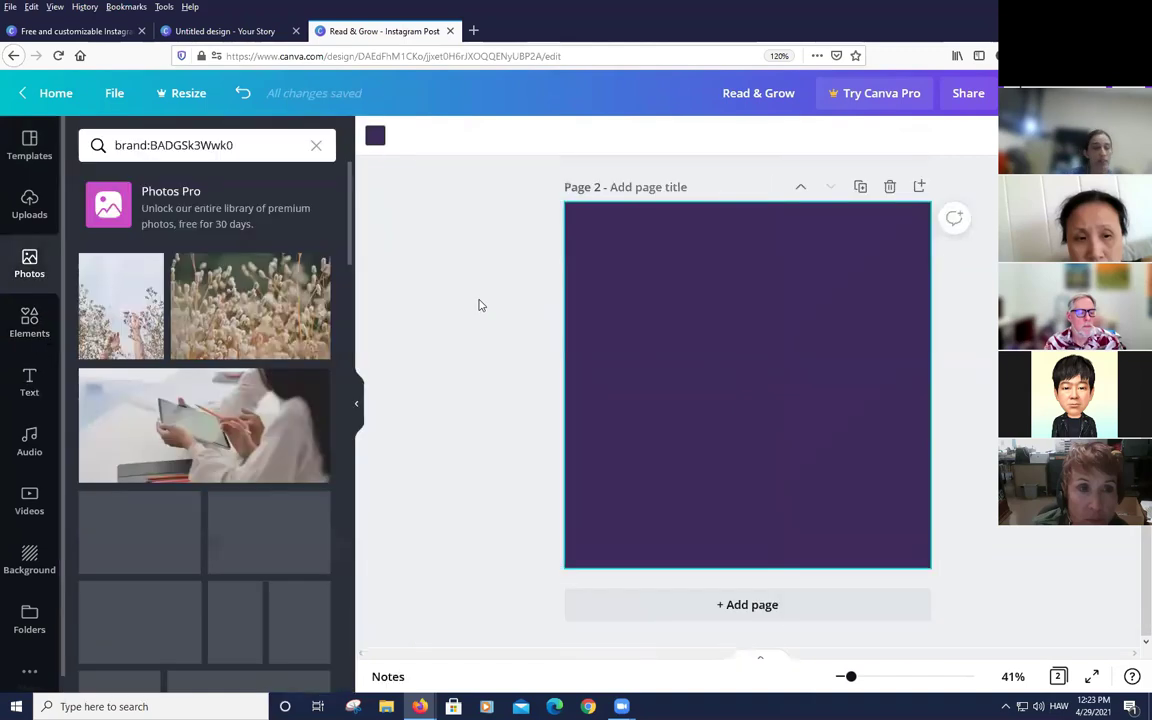
{"action": "left_click", "coordinate": [287, 146]}
{"action": "key", "text": "ctrl+a"}
{"action": "type", "text": "perso"}
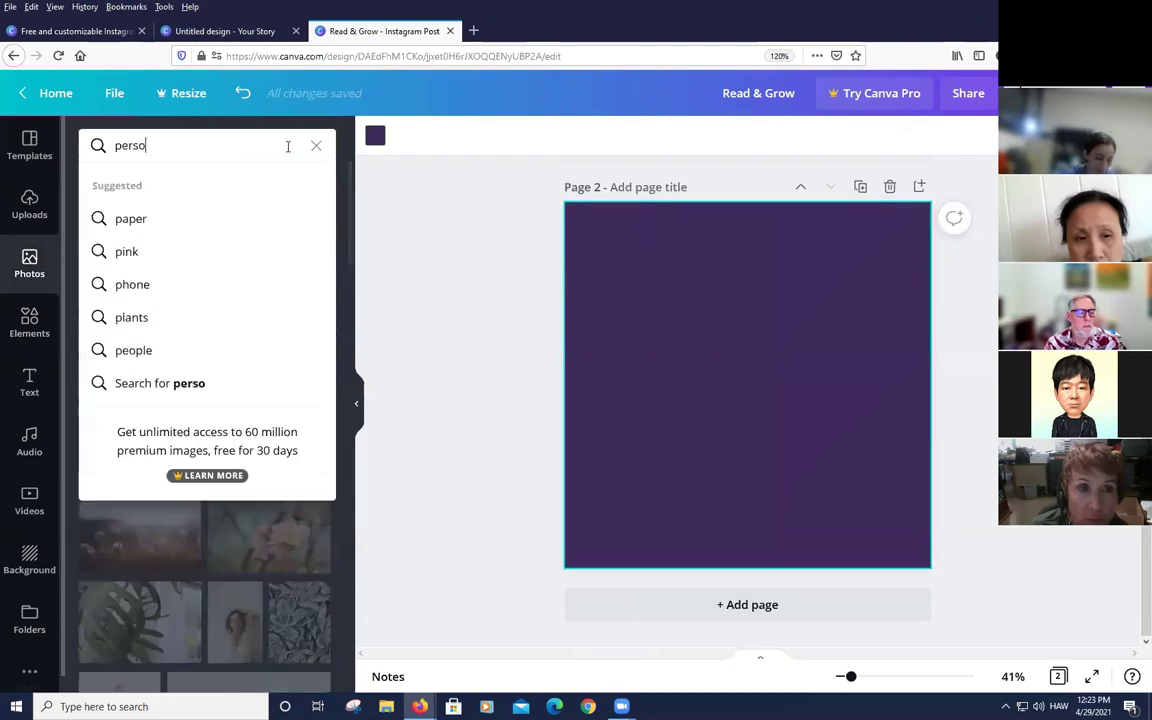
{"action": "type", "text": "n"}
{"action": "key", "text": "Return"}
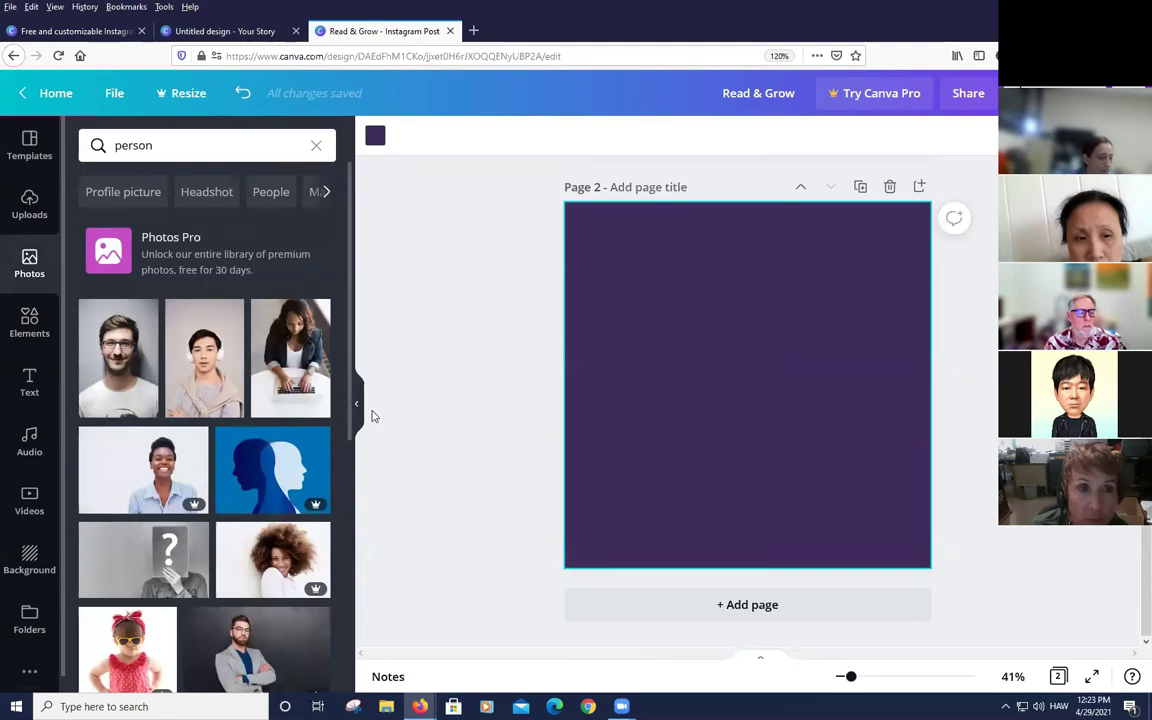
Look through the person photos for one that suits page 2
{"action": "scroll", "coordinate": [334, 419], "scroll_direction": "down", "scroll_amount": 4}
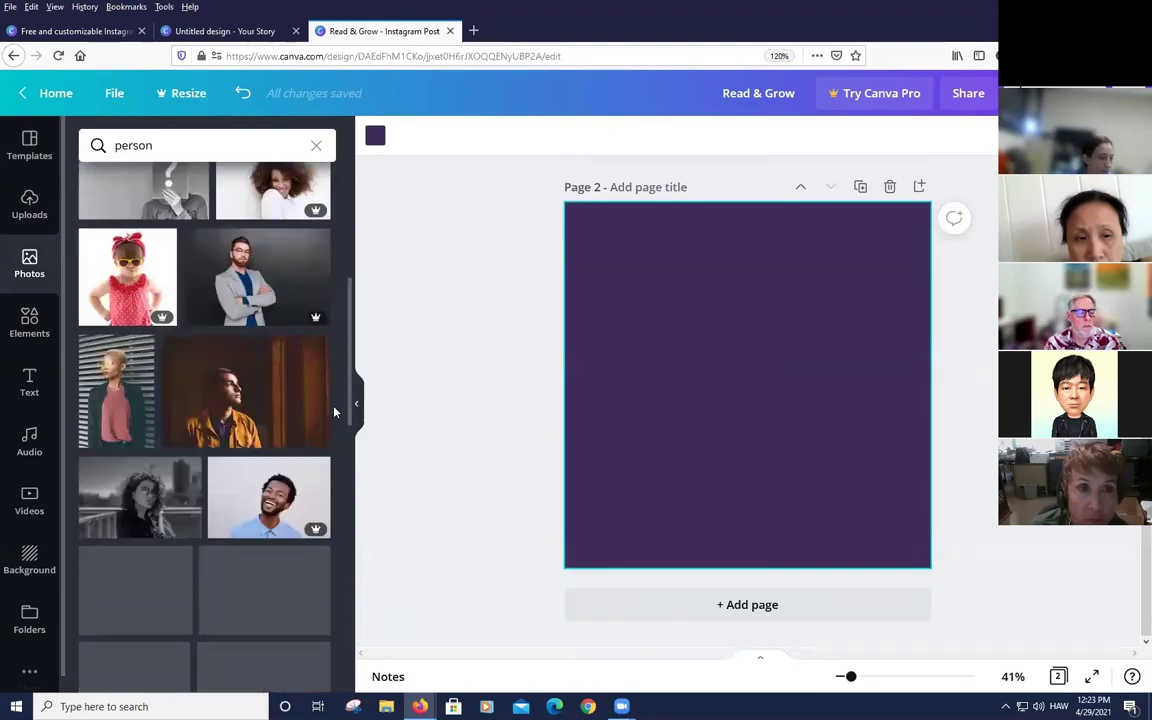
{"action": "scroll", "coordinate": [334, 411], "scroll_direction": "down", "scroll_amount": 3}
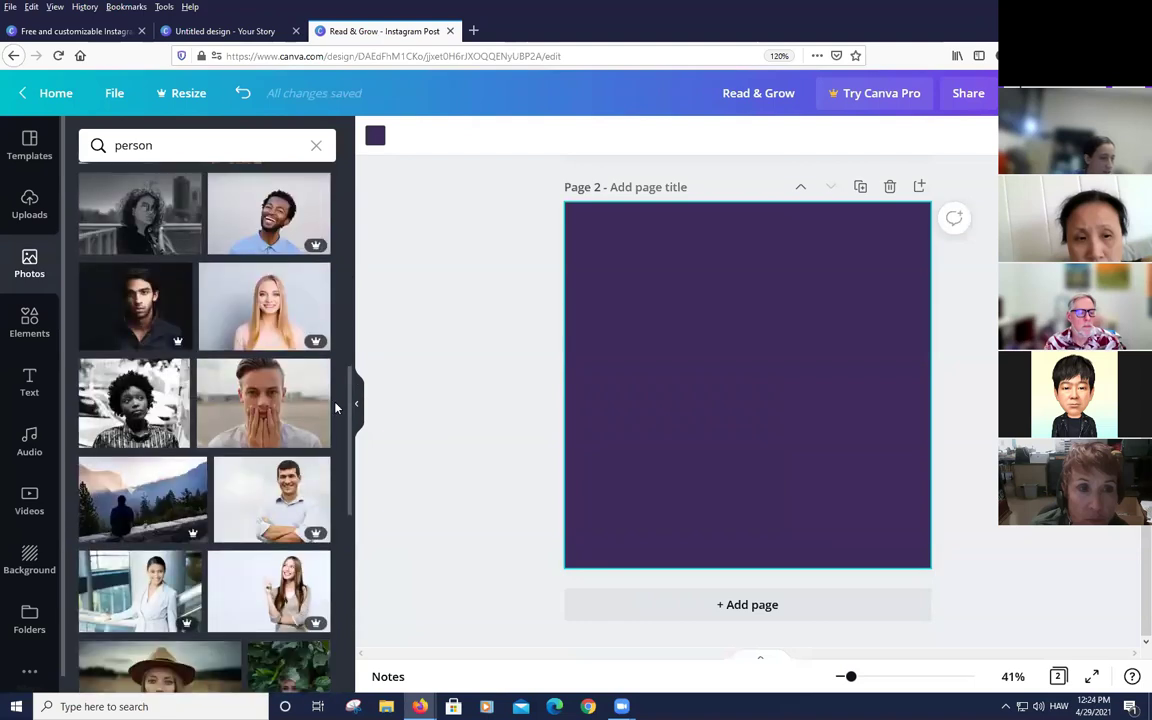
{"action": "scroll", "coordinate": [335, 405], "scroll_direction": "down", "scroll_amount": 3}
{"action": "scroll", "coordinate": [337, 400], "scroll_direction": "down", "scroll_amount": 2}
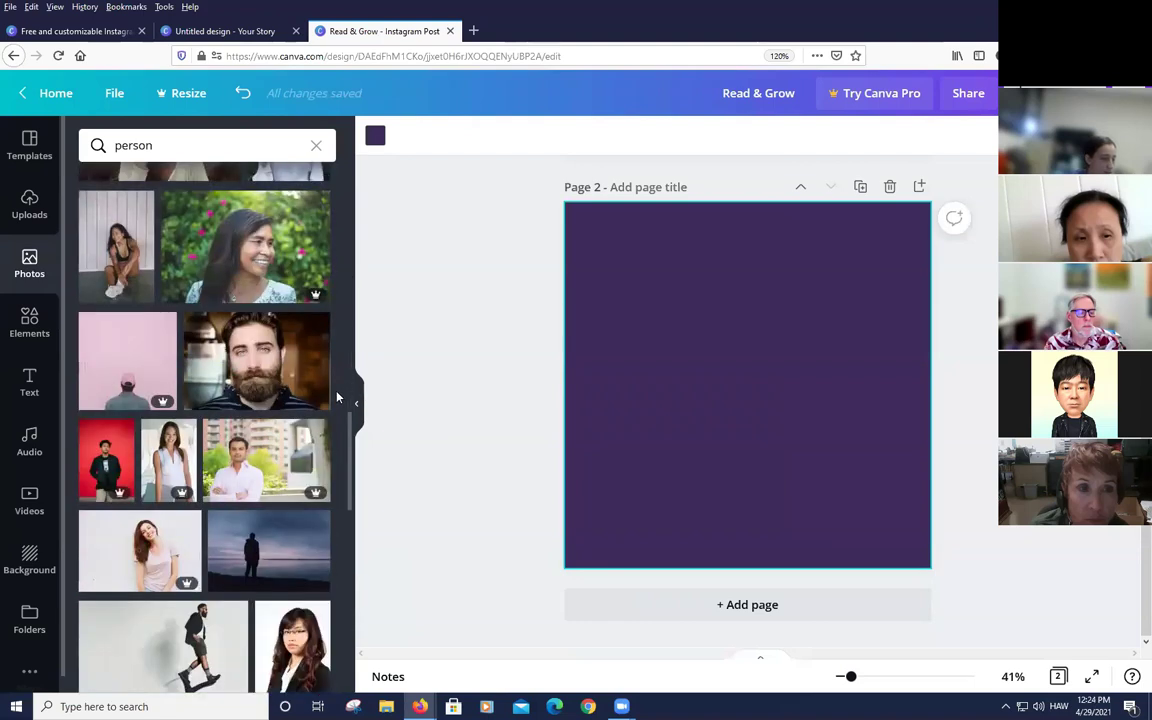
{"action": "scroll", "coordinate": [337, 398], "scroll_direction": "down", "scroll_amount": 4}
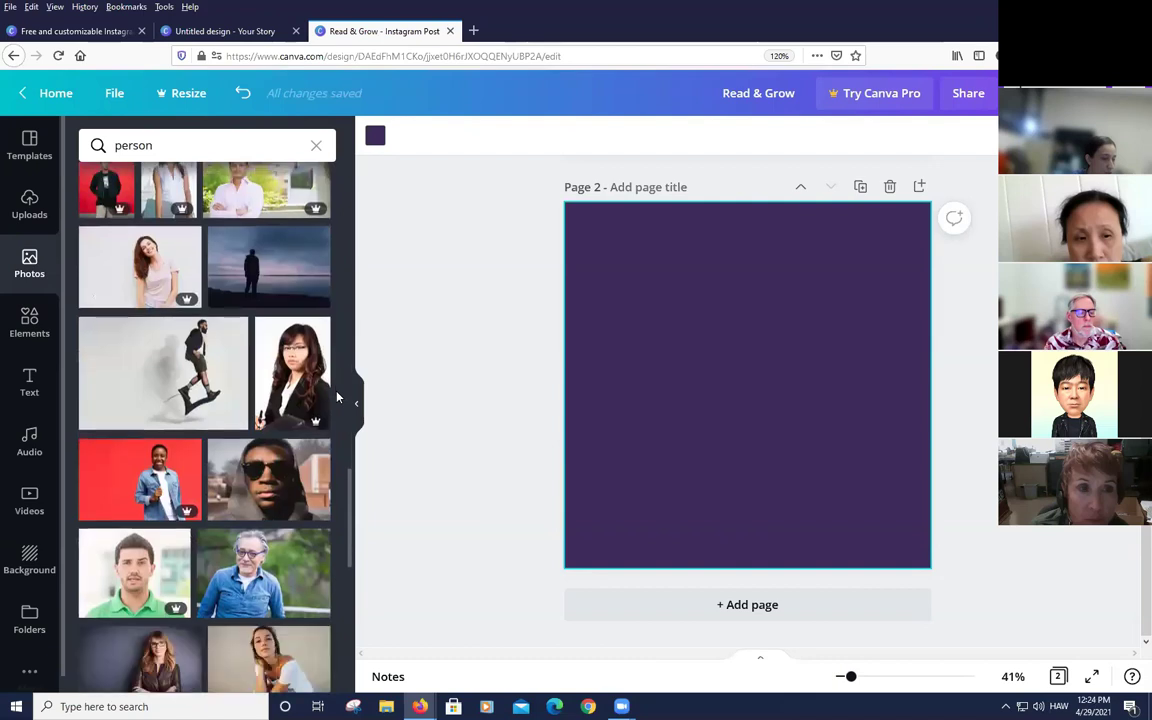
{"action": "scroll", "coordinate": [337, 393], "scroll_direction": "down", "scroll_amount": 1}
{"action": "scroll", "coordinate": [337, 389], "scroll_direction": "down", "scroll_amount": 2}
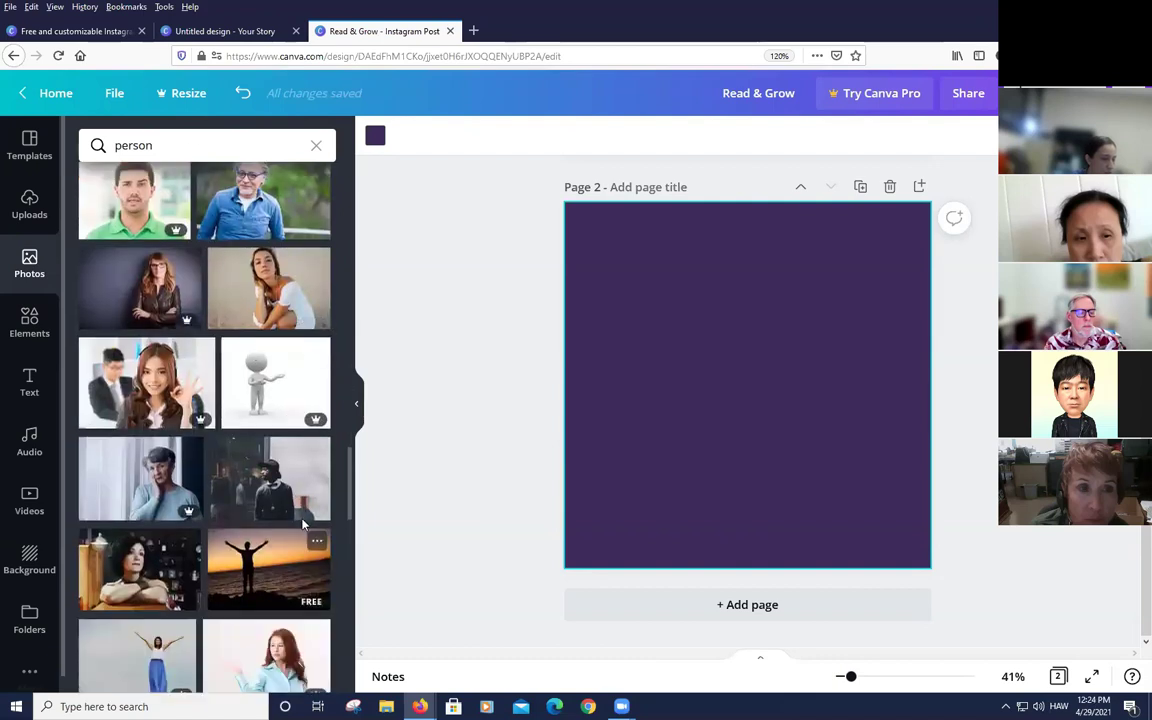
{"action": "scroll", "coordinate": [295, 500], "scroll_direction": "down", "scroll_amount": 1}
{"action": "scroll", "coordinate": [303, 524], "scroll_direction": "down", "scroll_amount": 2}
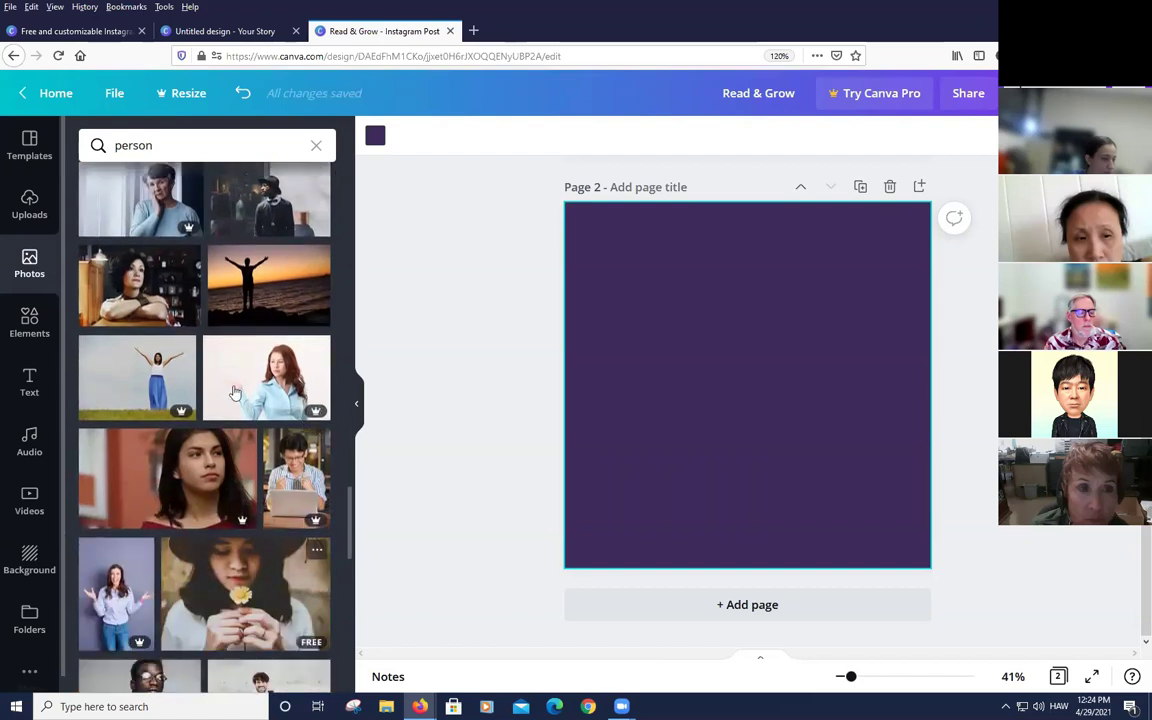
Refine the photo search to "person book" and add the photo of someone reading against a brick wall to page 2
{"action": "left_click", "coordinate": [175, 146]}
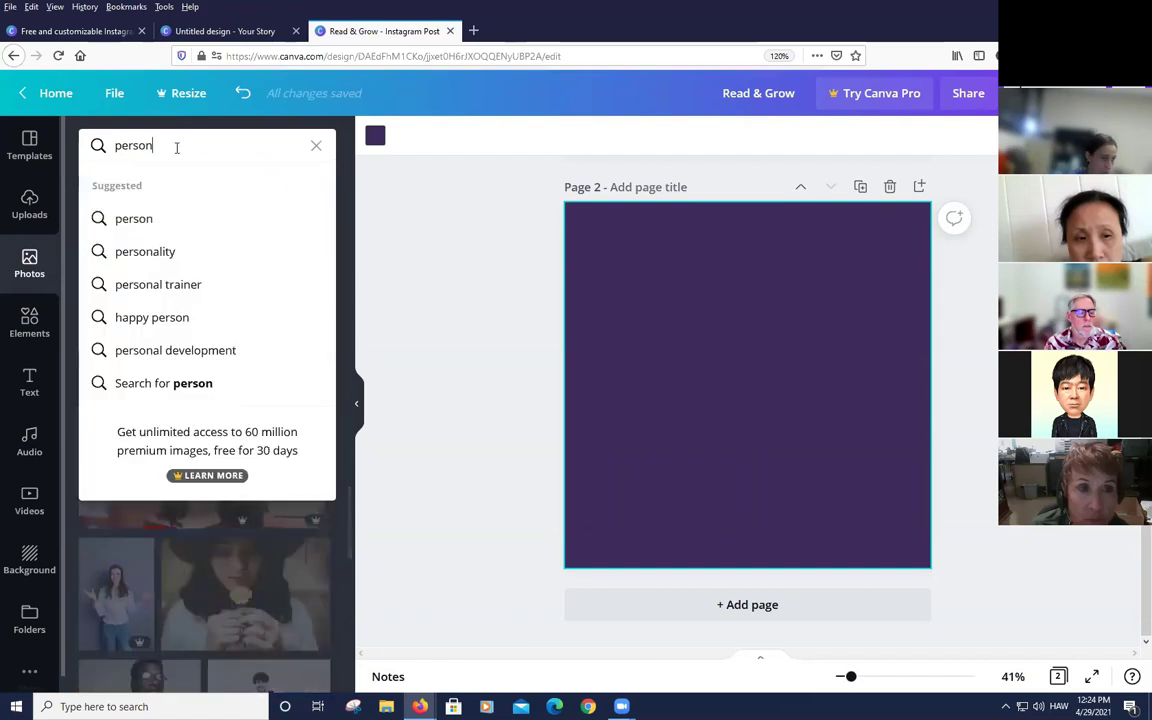
{"action": "type", "text": "book"}
{"action": "key", "text": "Return"}
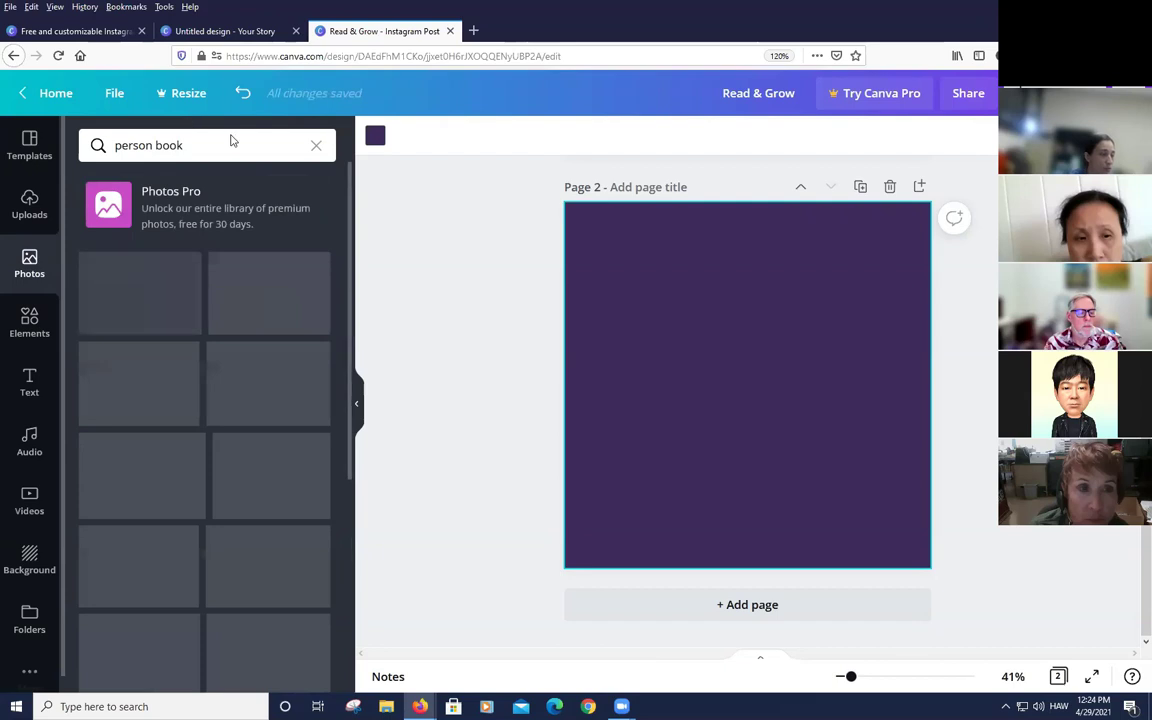
{"action": "scroll", "coordinate": [267, 445], "scroll_direction": "down", "scroll_amount": 5}
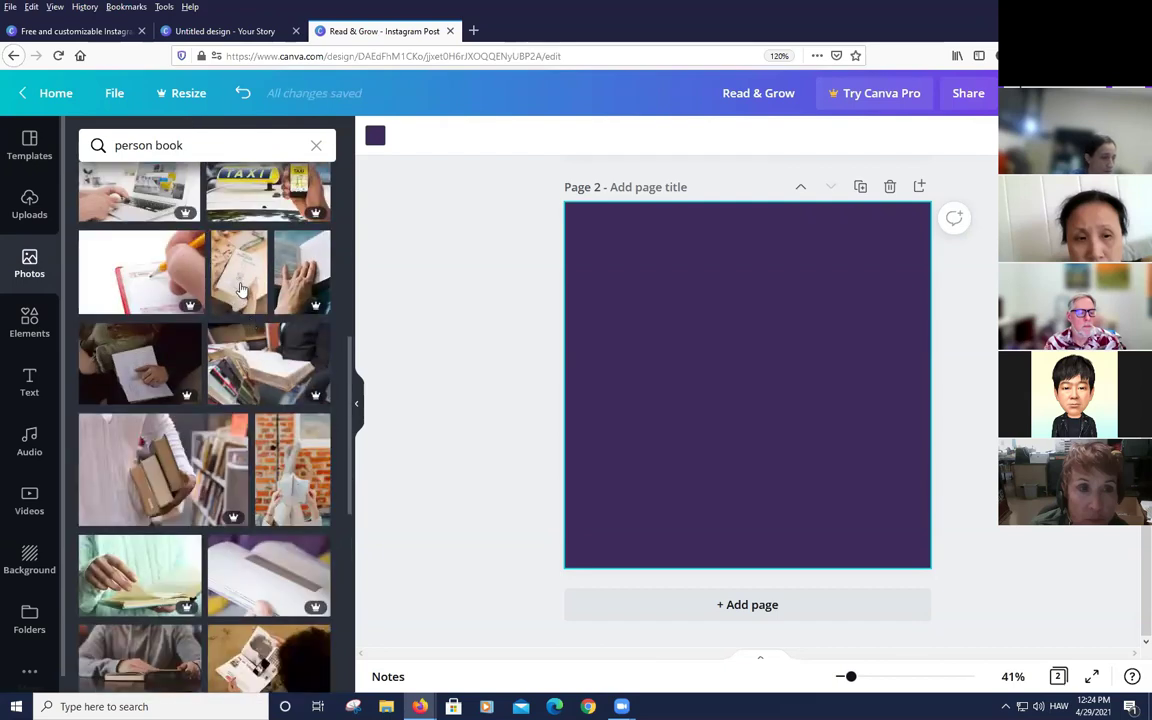
{"action": "left_click", "coordinate": [300, 468]}
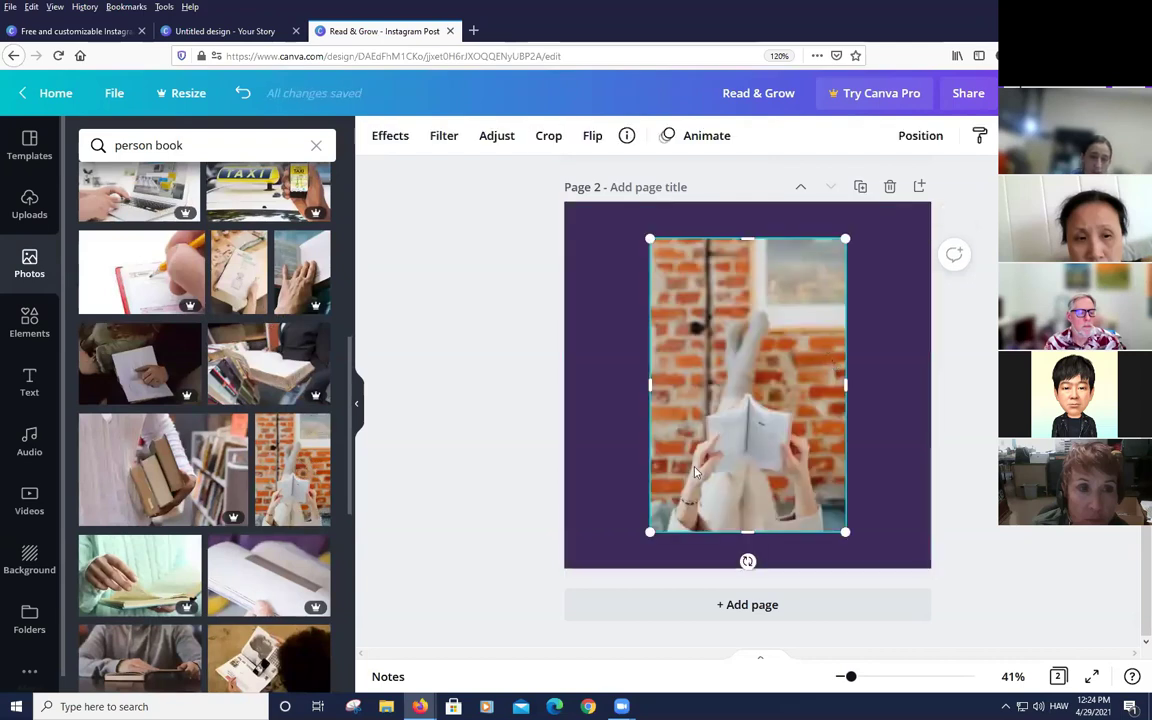
Replace the brick-wall reading photo on page 2 with the black-and-white photo of a hand turning an open book's pages
{"action": "scroll", "coordinate": [268, 523], "scroll_direction": "down", "scroll_amount": 3}
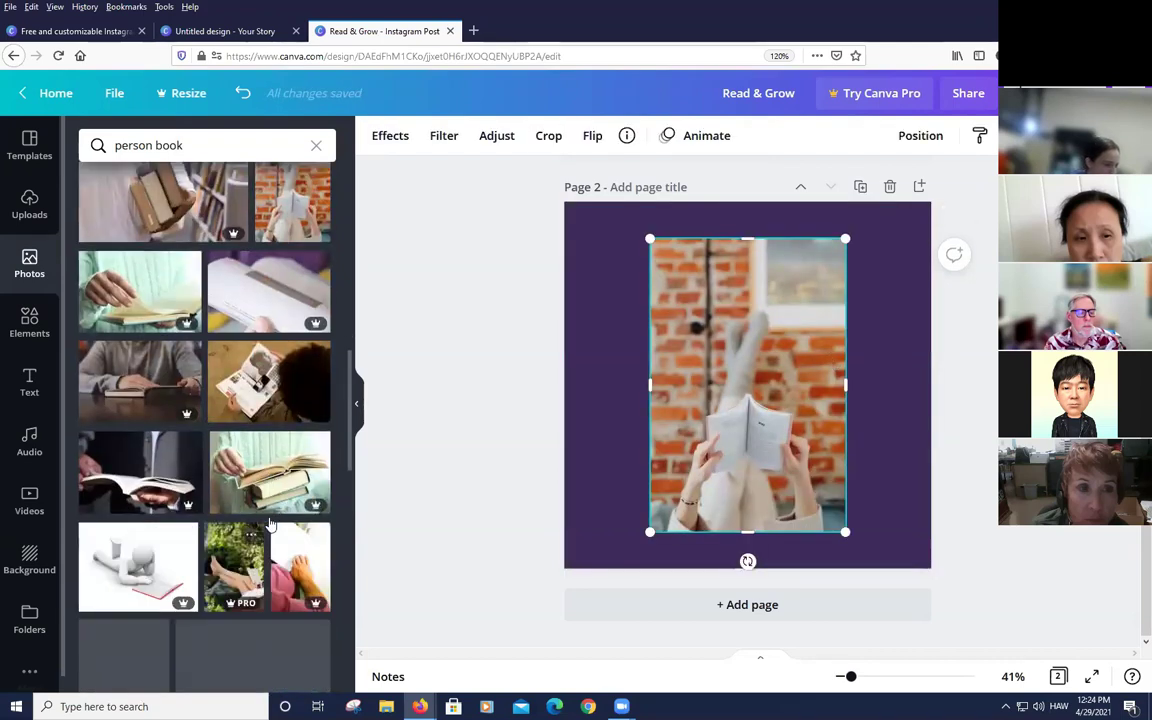
{"action": "scroll", "coordinate": [268, 523], "scroll_direction": "down", "scroll_amount": 4}
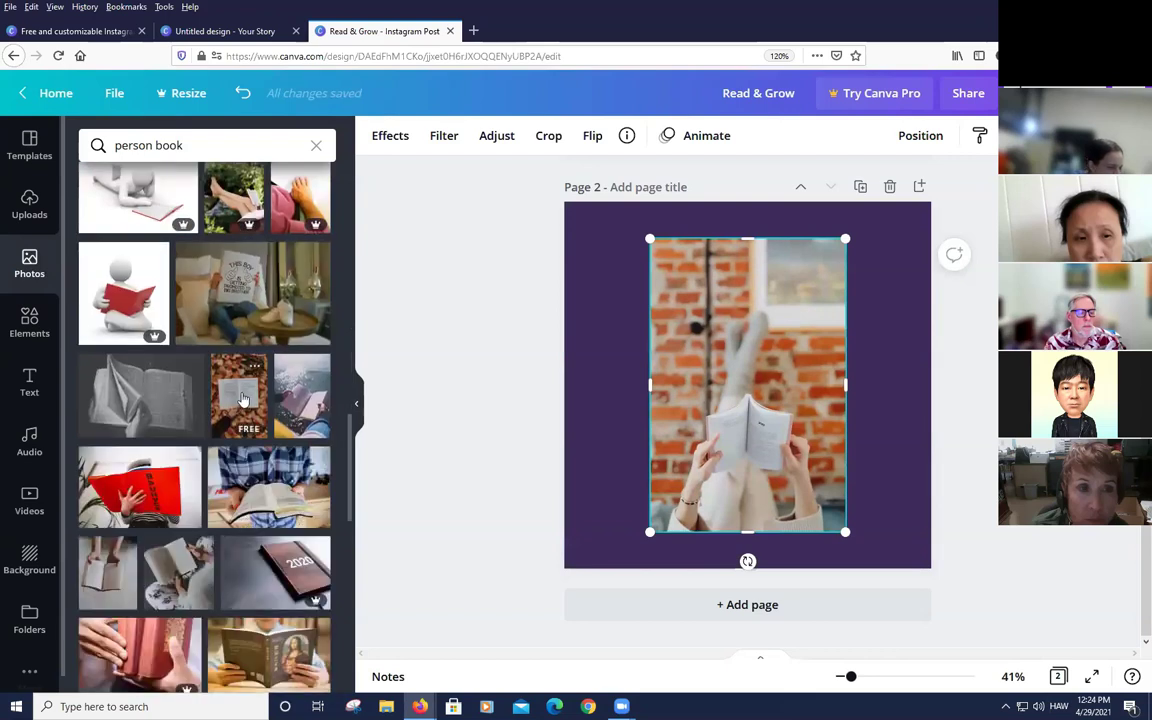
{"action": "left_click_drag", "start_coordinate": [141, 394], "coordinate": [741, 254]}
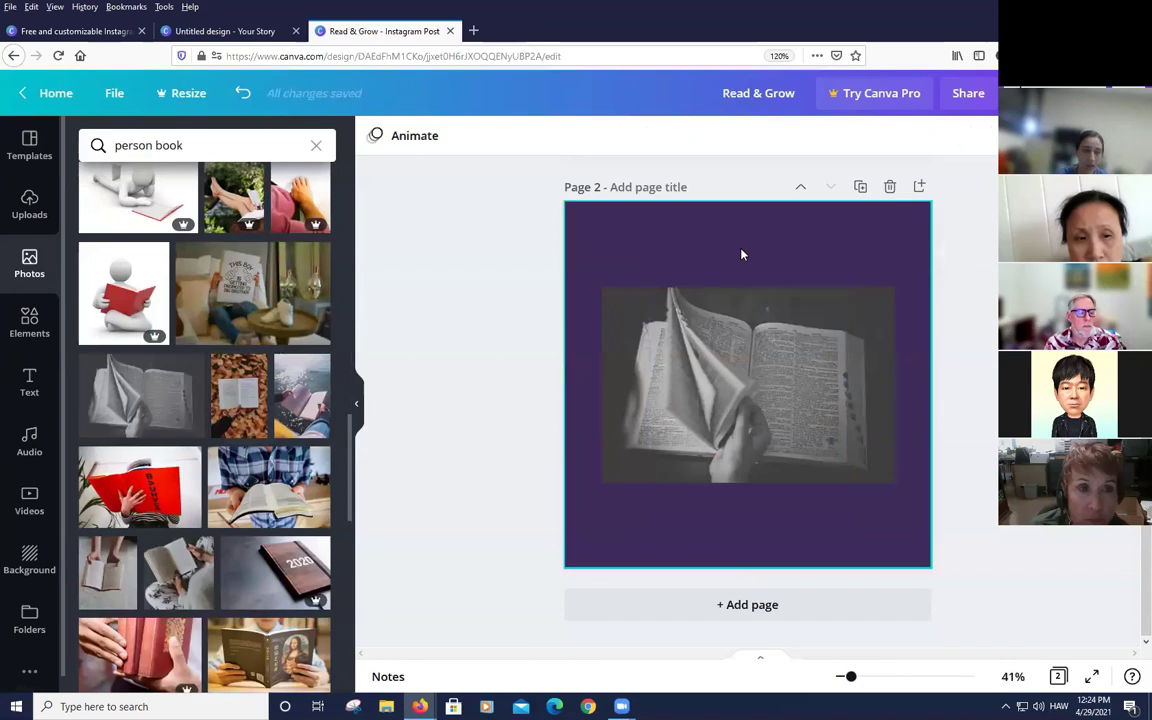
Move the black-and-white book photo on page 2 slightly upward, keeping it horizontally centred
{"action": "left_click", "coordinate": [358, 407]}
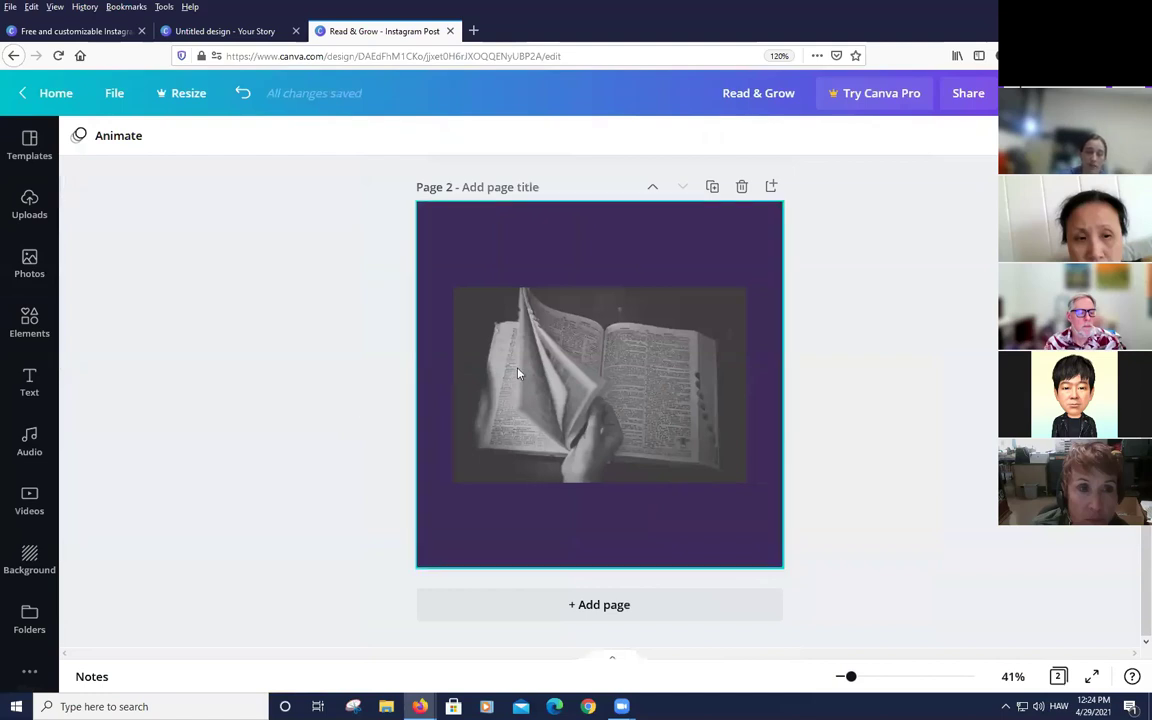
{"action": "left_click", "coordinate": [582, 398]}
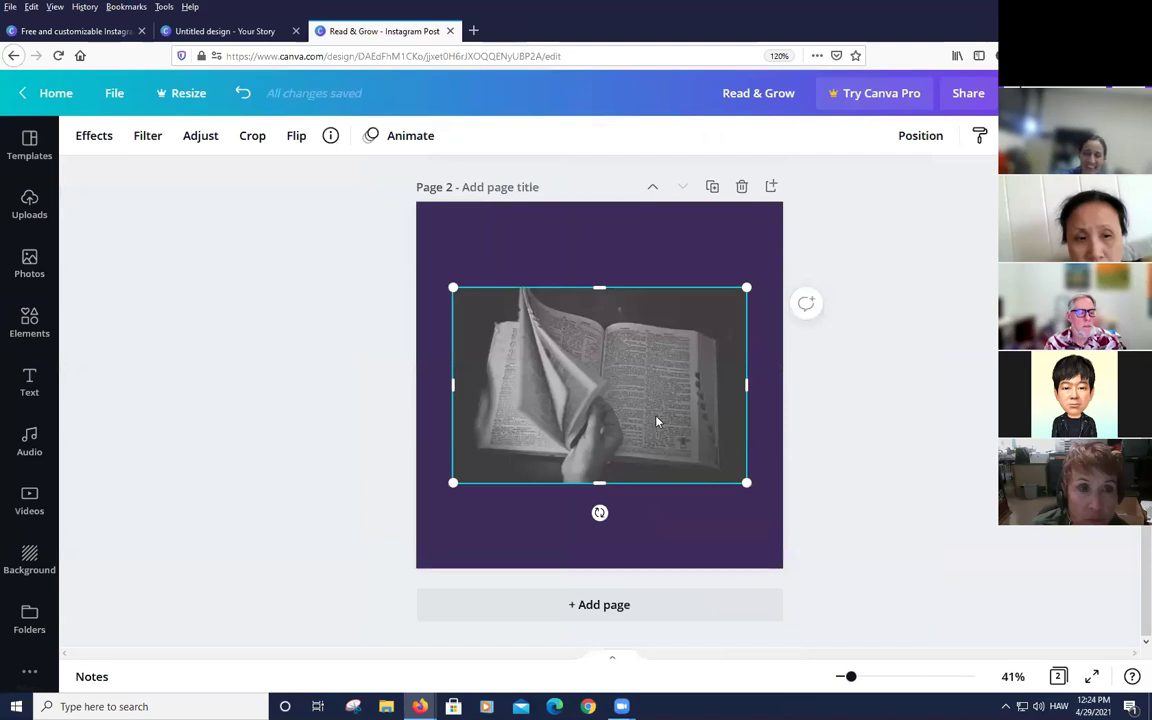
{"action": "left_click_drag", "start_coordinate": [656, 422], "coordinate": [649, 404]}
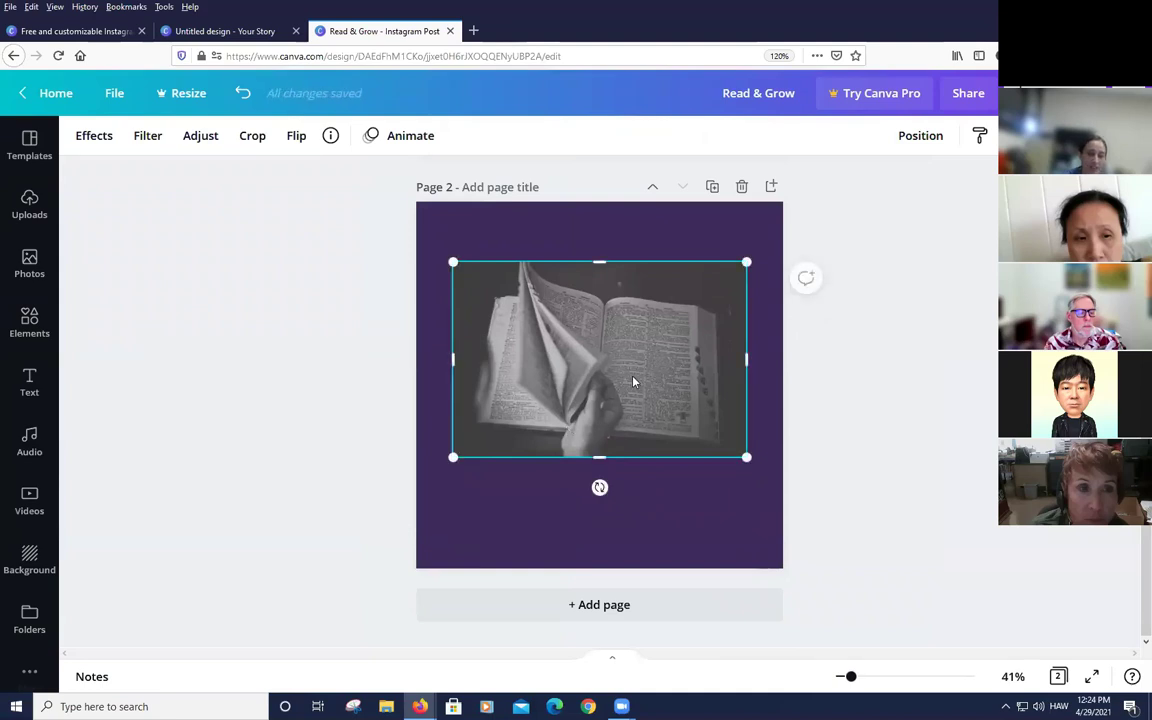
Connect the Shadows effect for the selected book photo
{"action": "left_click", "coordinate": [99, 142]}
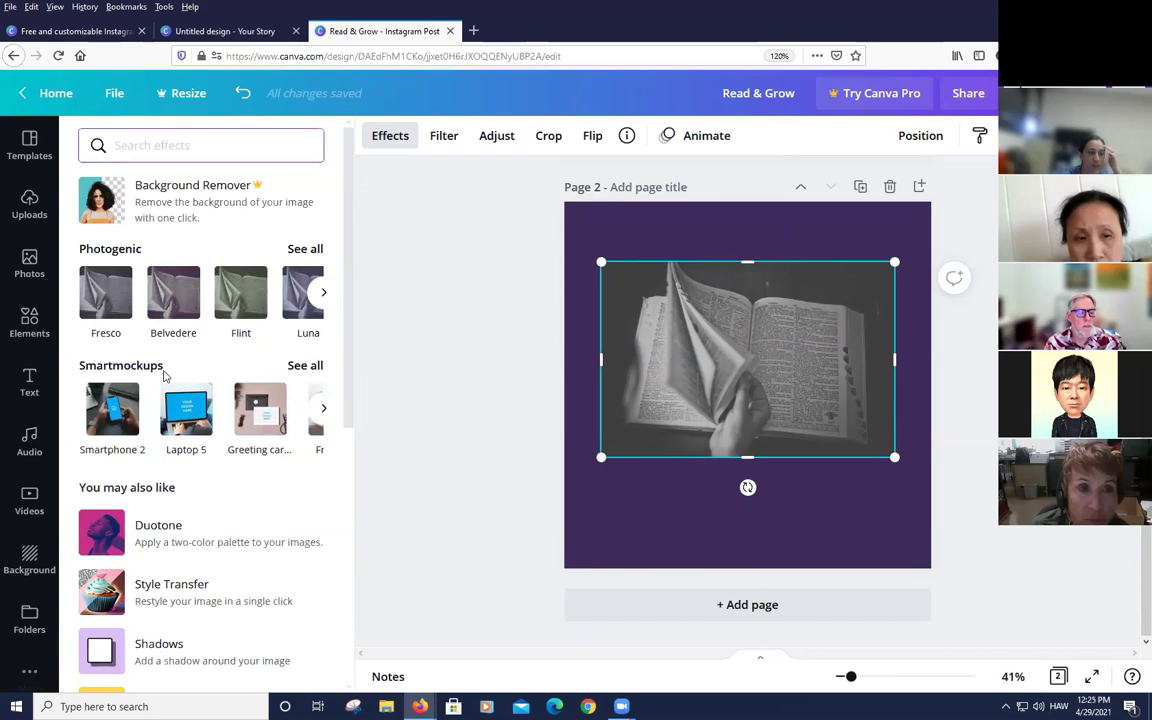
{"action": "scroll", "coordinate": [203, 484], "scroll_direction": "down", "scroll_amount": 1}
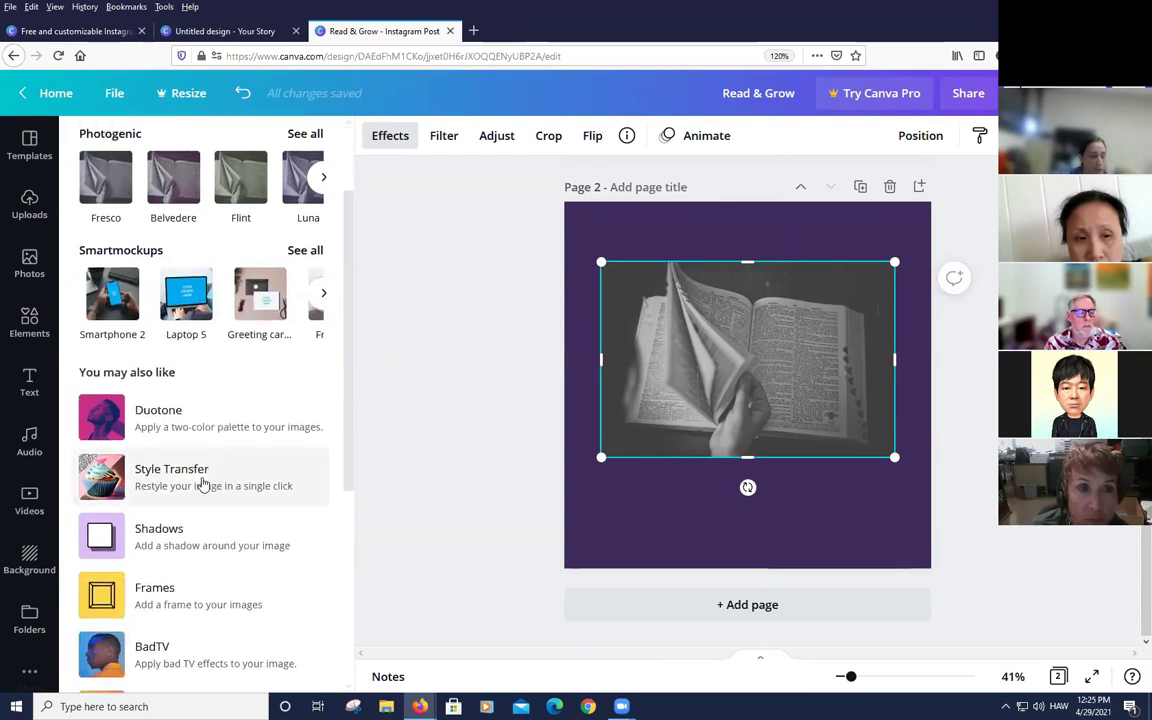
{"action": "scroll", "coordinate": [205, 480], "scroll_direction": "down", "scroll_amount": 1}
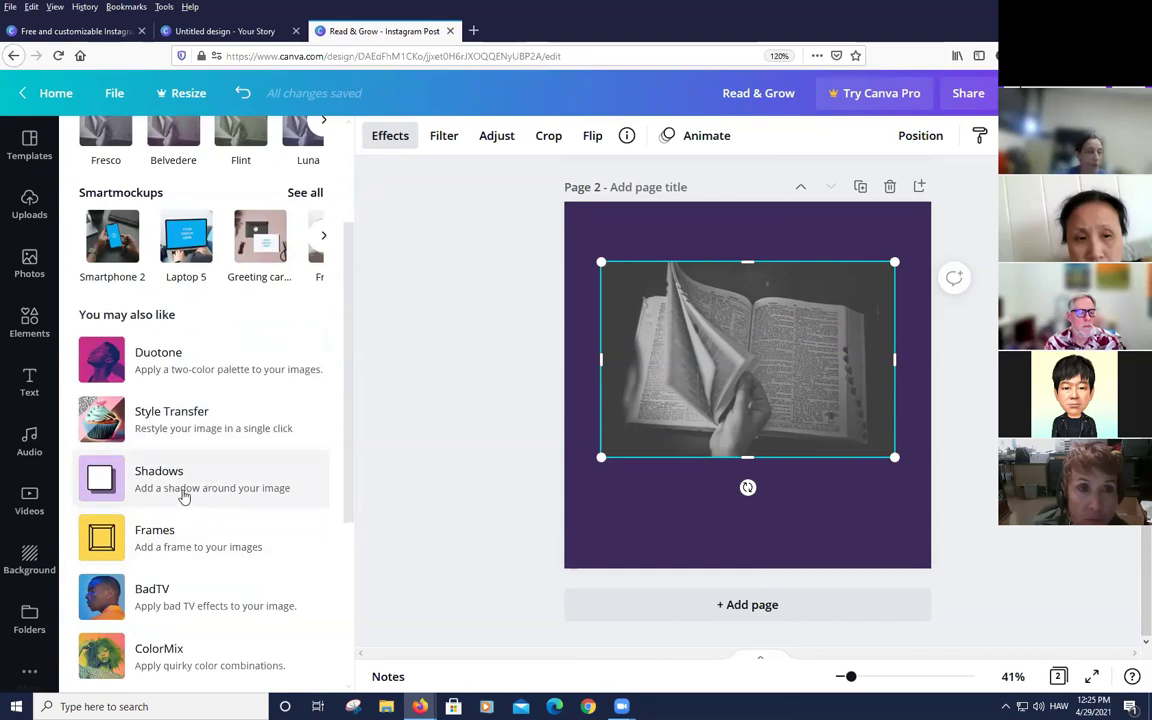
{"action": "left_click", "coordinate": [184, 492]}
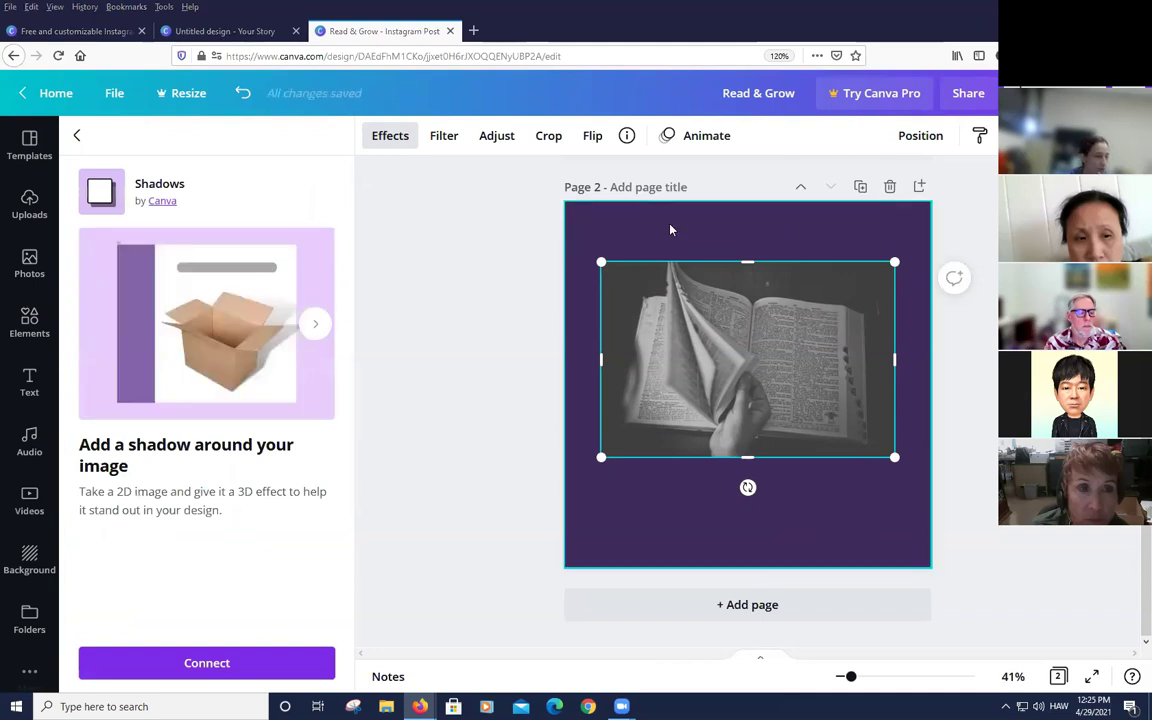
{"action": "left_click", "coordinate": [229, 658]}
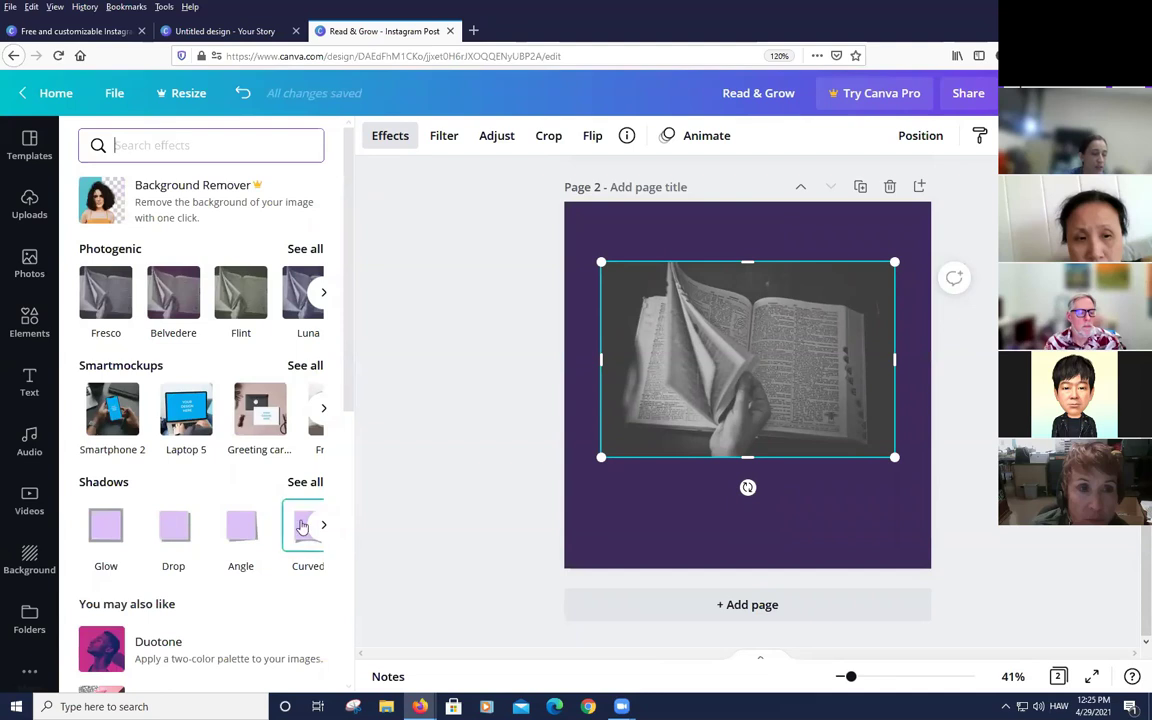
Give the book photo a black Glow shadow with size 40, transparency 100 and blur 0
{"action": "left_click", "coordinate": [111, 536]}
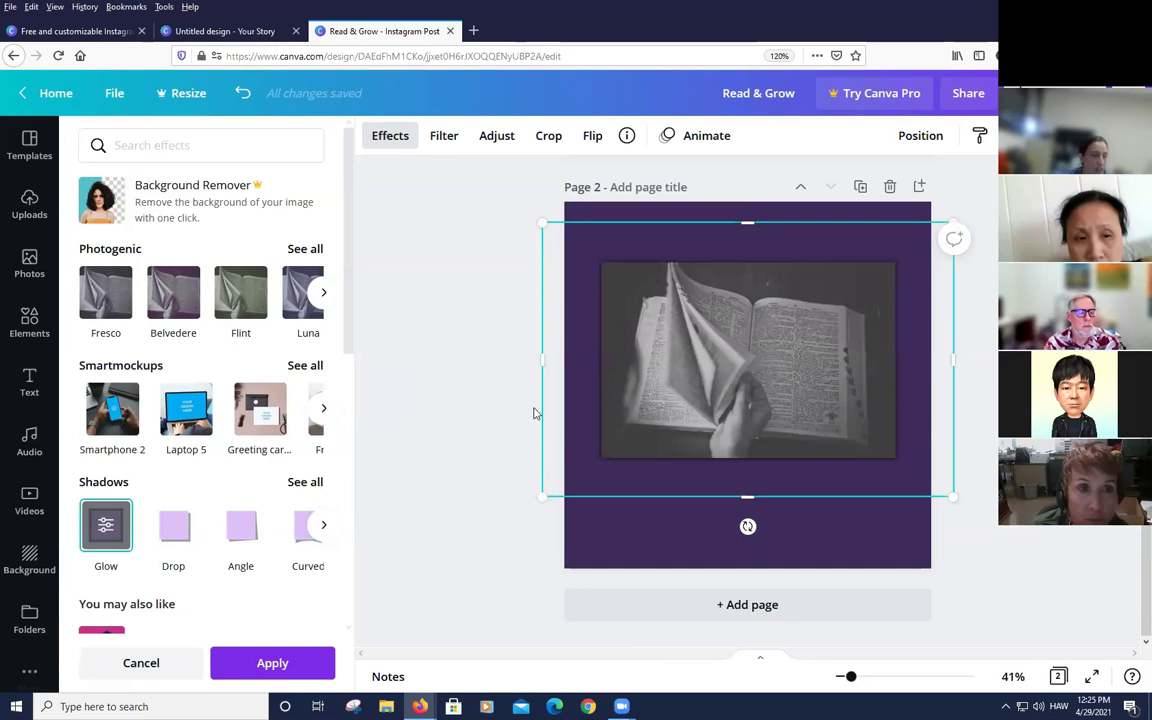
{"action": "left_click", "coordinate": [108, 525]}
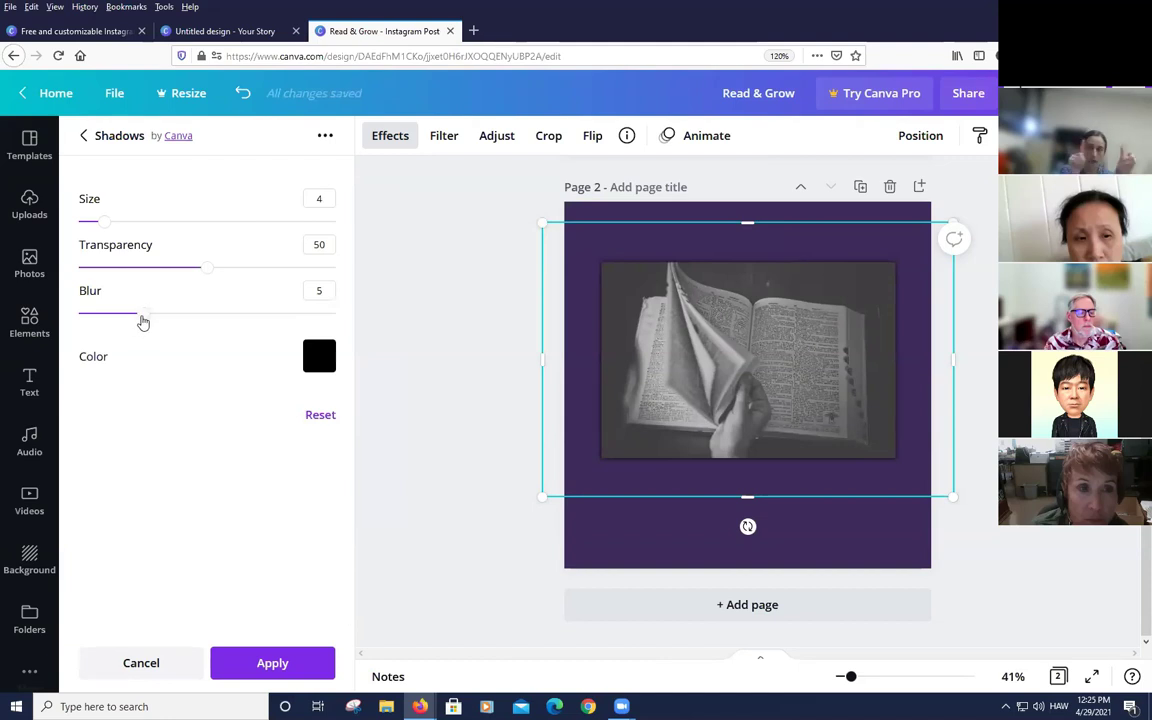
{"action": "left_click_drag", "start_coordinate": [143, 320], "coordinate": [340, 314]}
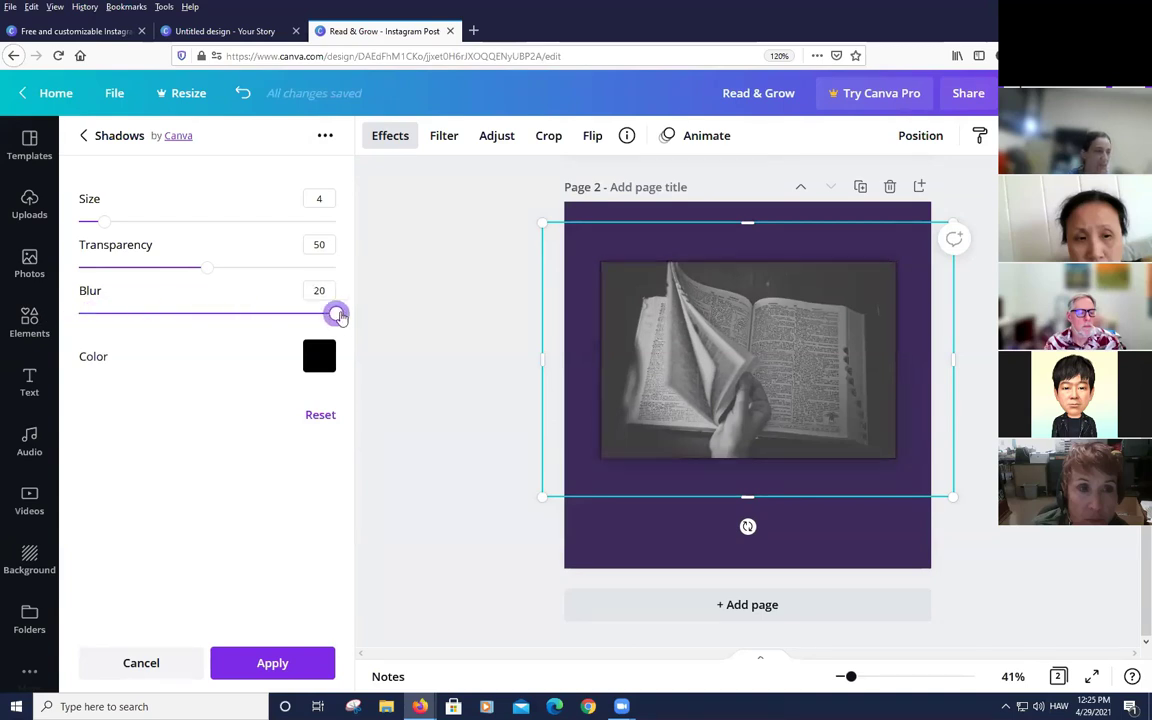
{"action": "left_click_drag", "start_coordinate": [110, 222], "coordinate": [655, 261]}
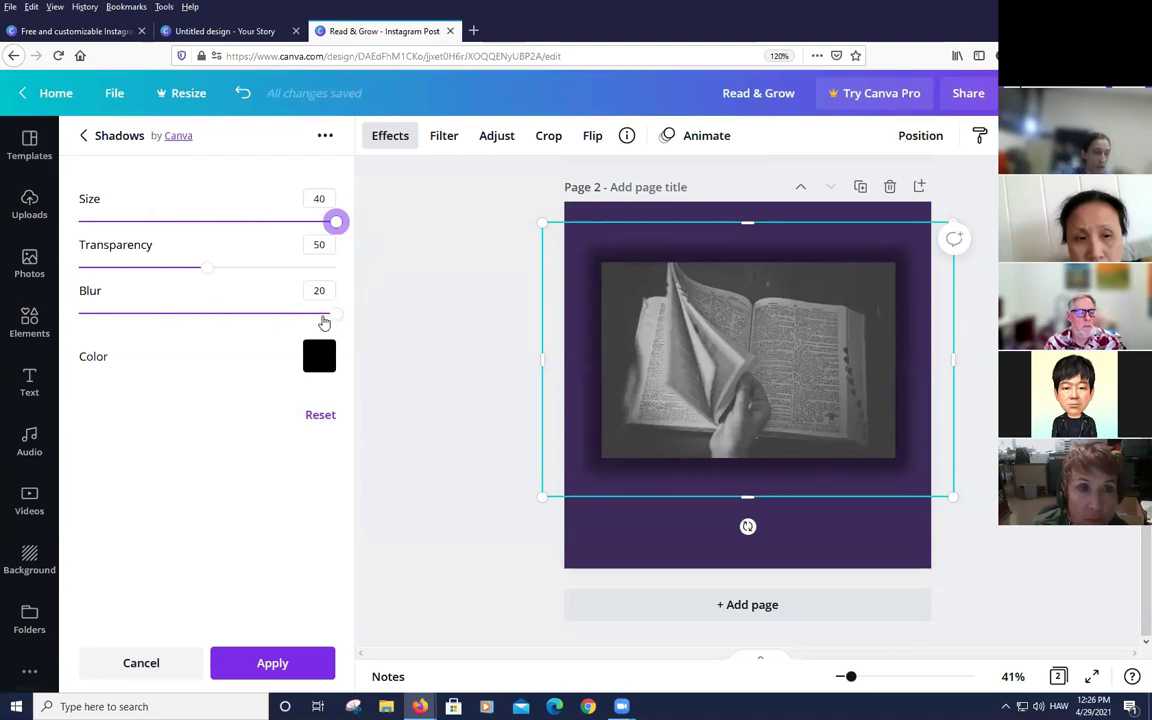
{"action": "left_click_drag", "start_coordinate": [331, 319], "coordinate": [26, 295]}
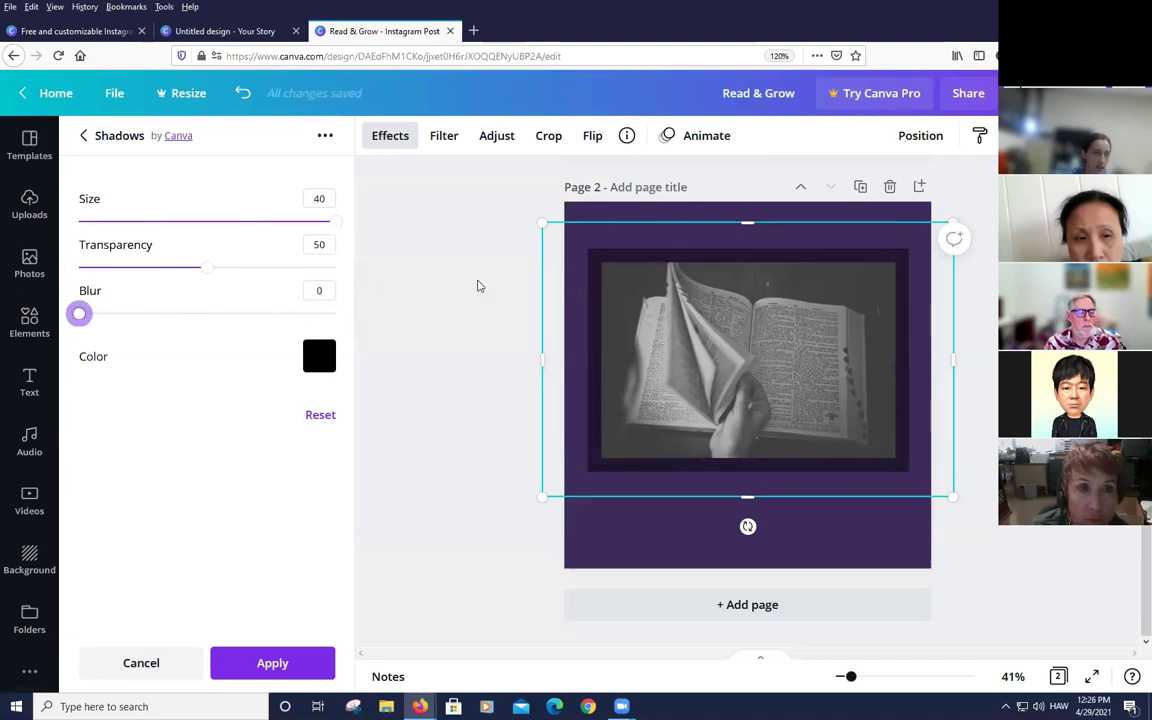
{"action": "left_click_drag", "start_coordinate": [210, 269], "coordinate": [385, 294]}
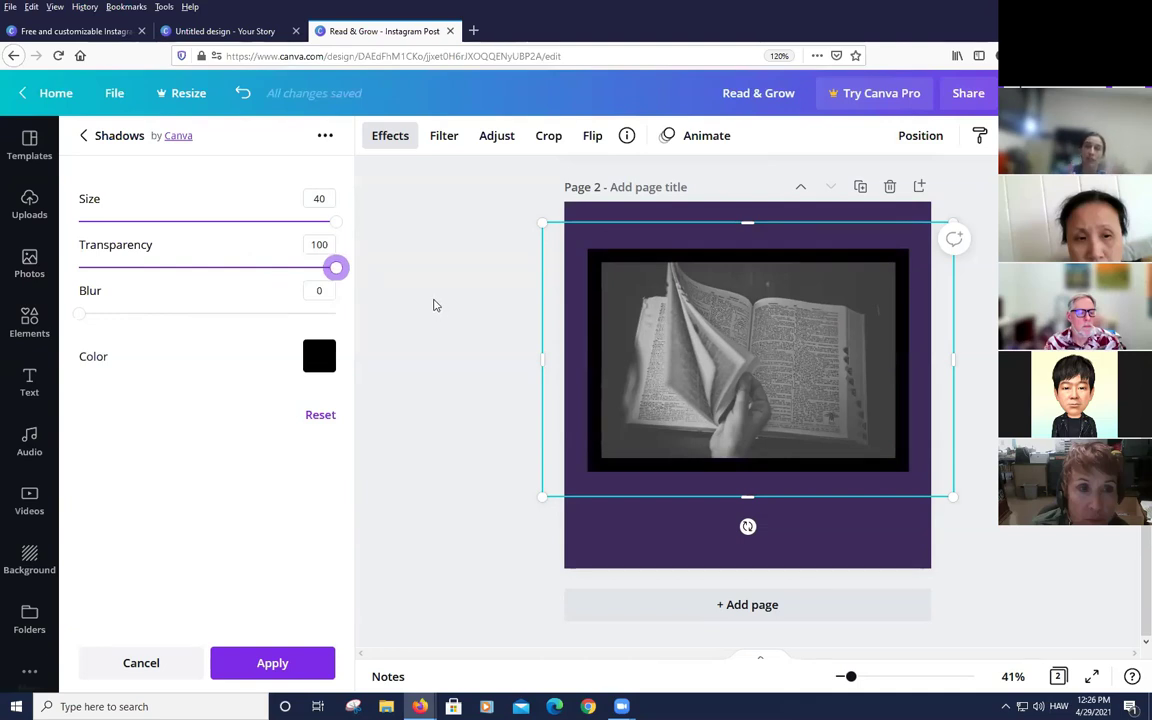
{"action": "left_click", "coordinate": [951, 393]}
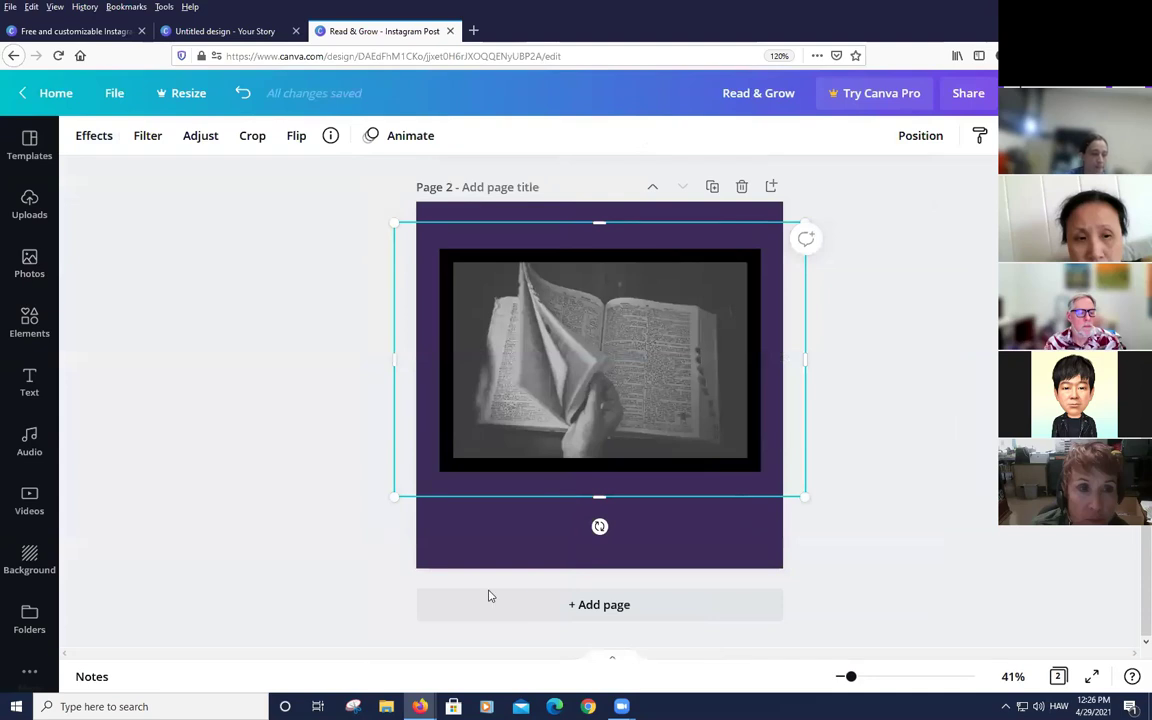
Add a second Glow shadow around the black-bordered book photo and colour it with the pink document colour
{"action": "left_click", "coordinate": [600, 467]}
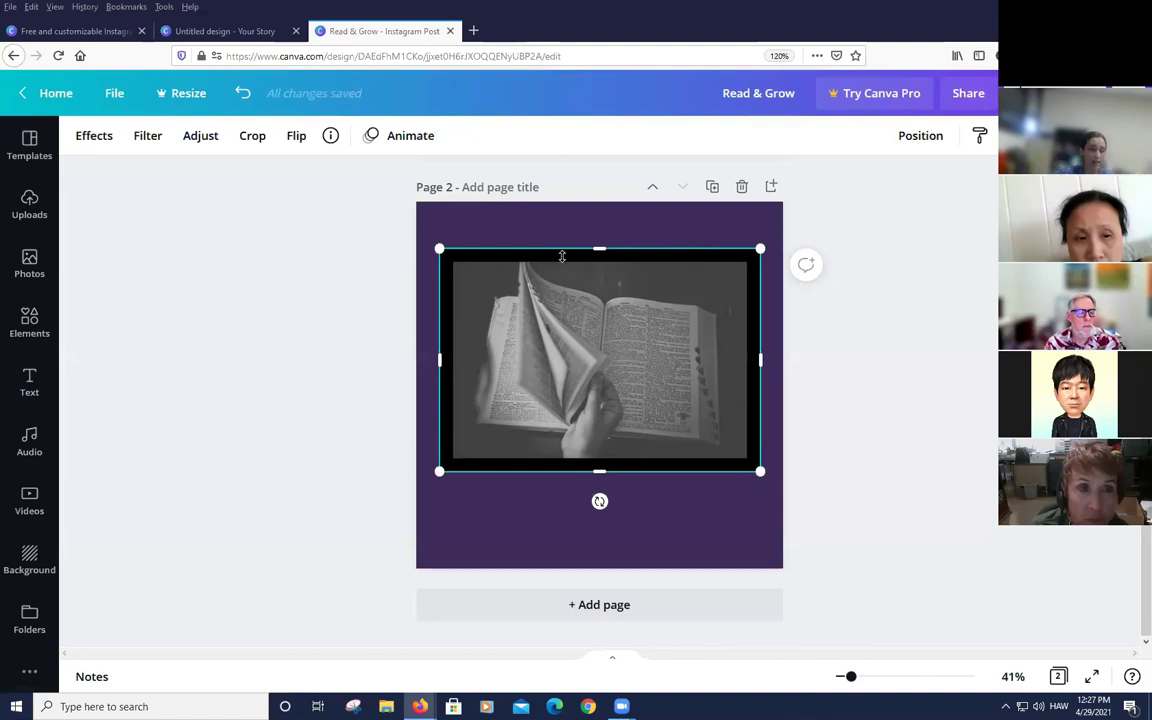
{"action": "left_click", "coordinate": [922, 413]}
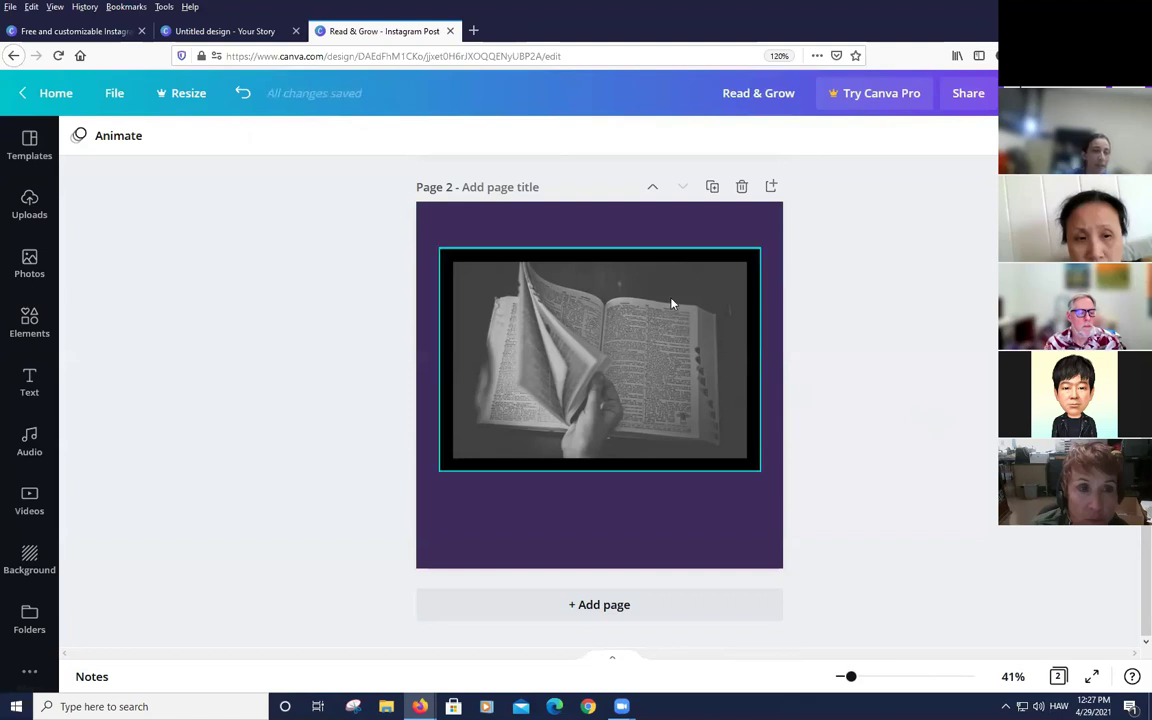
{"action": "left_click", "coordinate": [603, 267]}
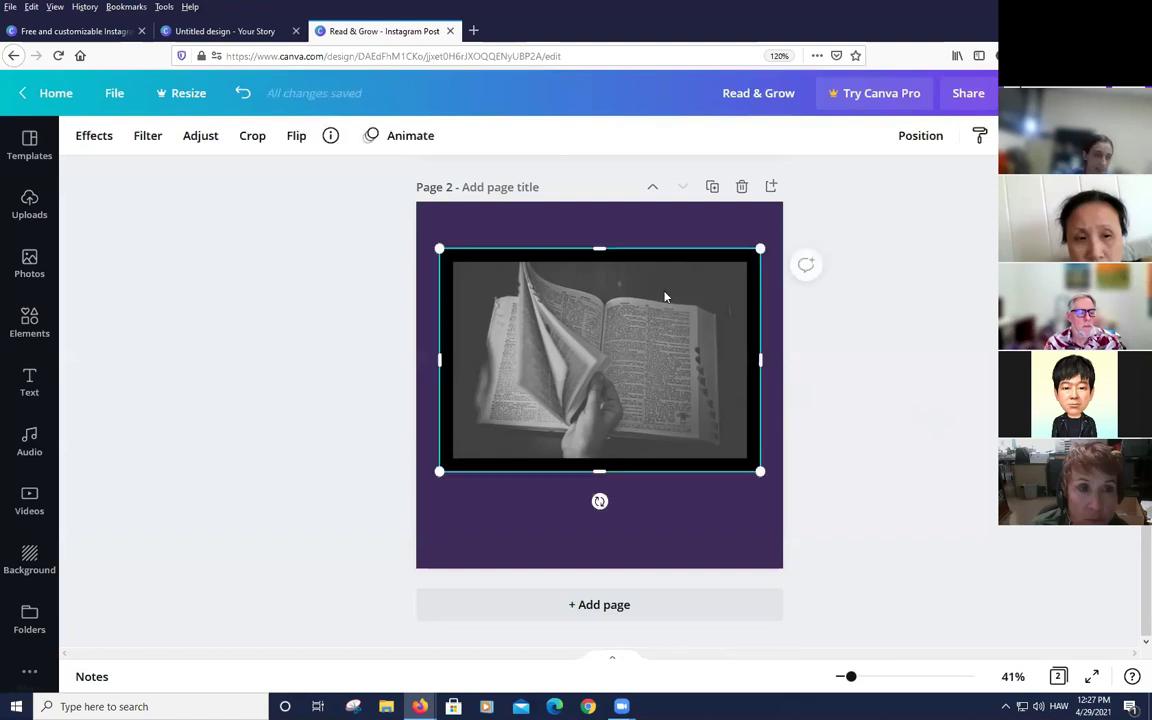
{"action": "left_click", "coordinate": [85, 136]}
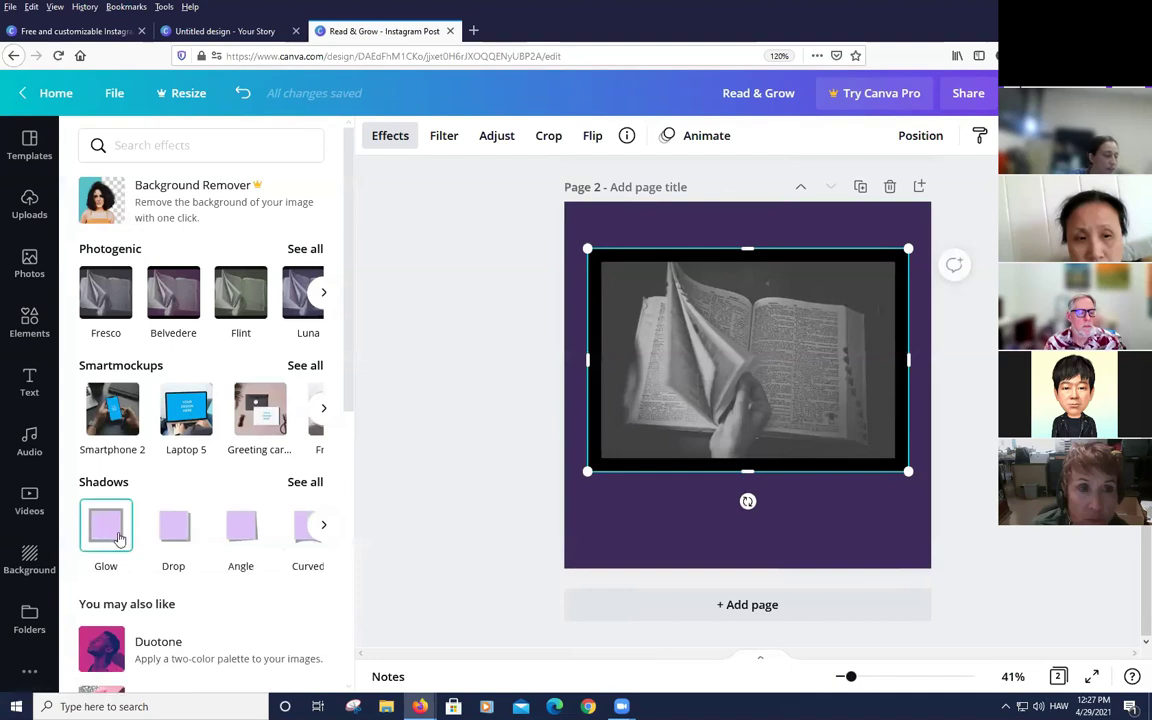
{"action": "left_click", "coordinate": [119, 535]}
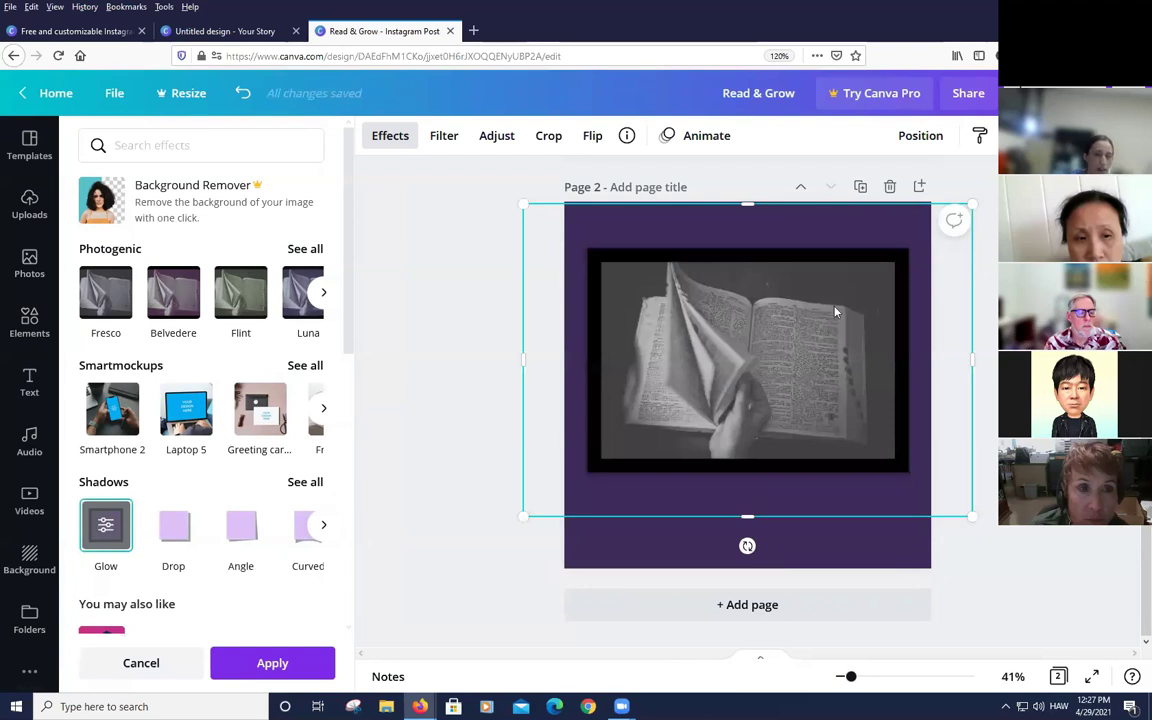
{"action": "left_click", "coordinate": [107, 538]}
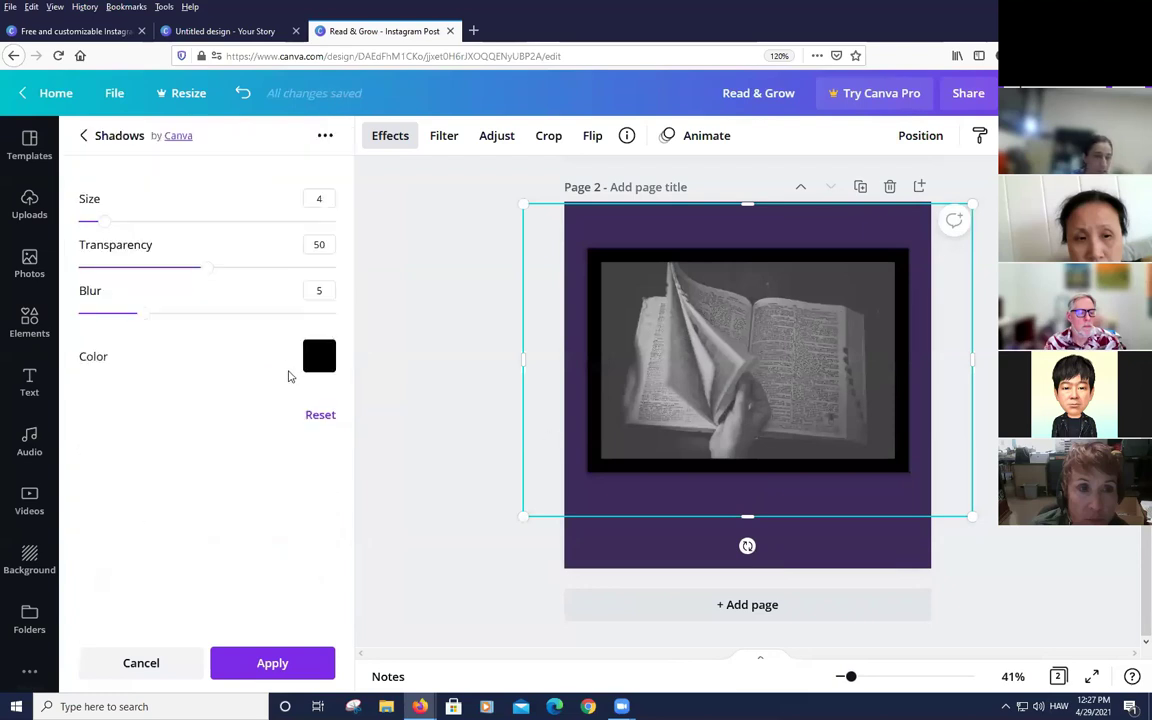
{"action": "left_click", "coordinate": [320, 360]}
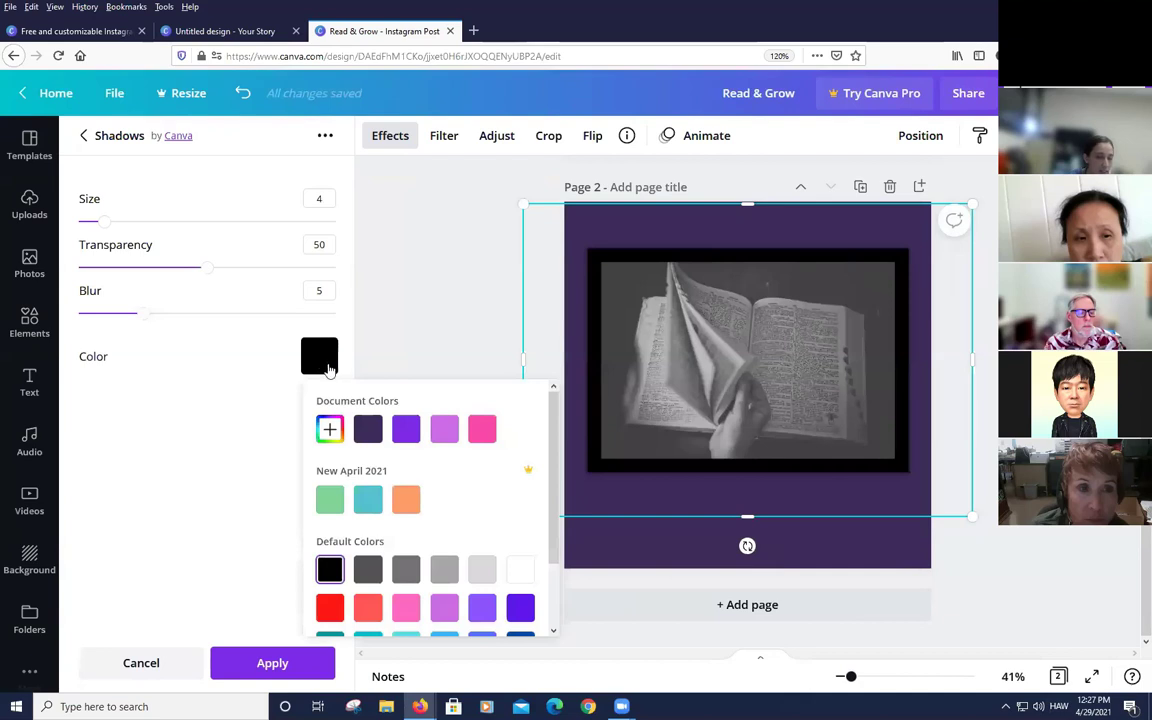
{"action": "left_click", "coordinate": [406, 430]}
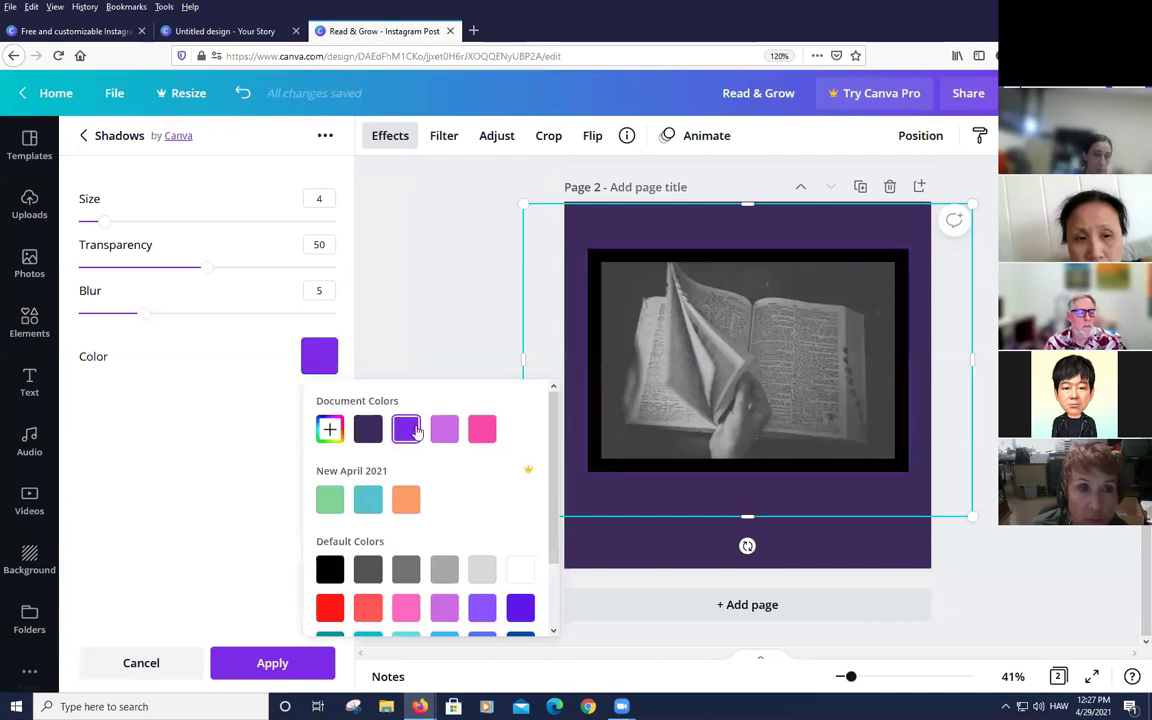
{"action": "left_click", "coordinate": [481, 432]}
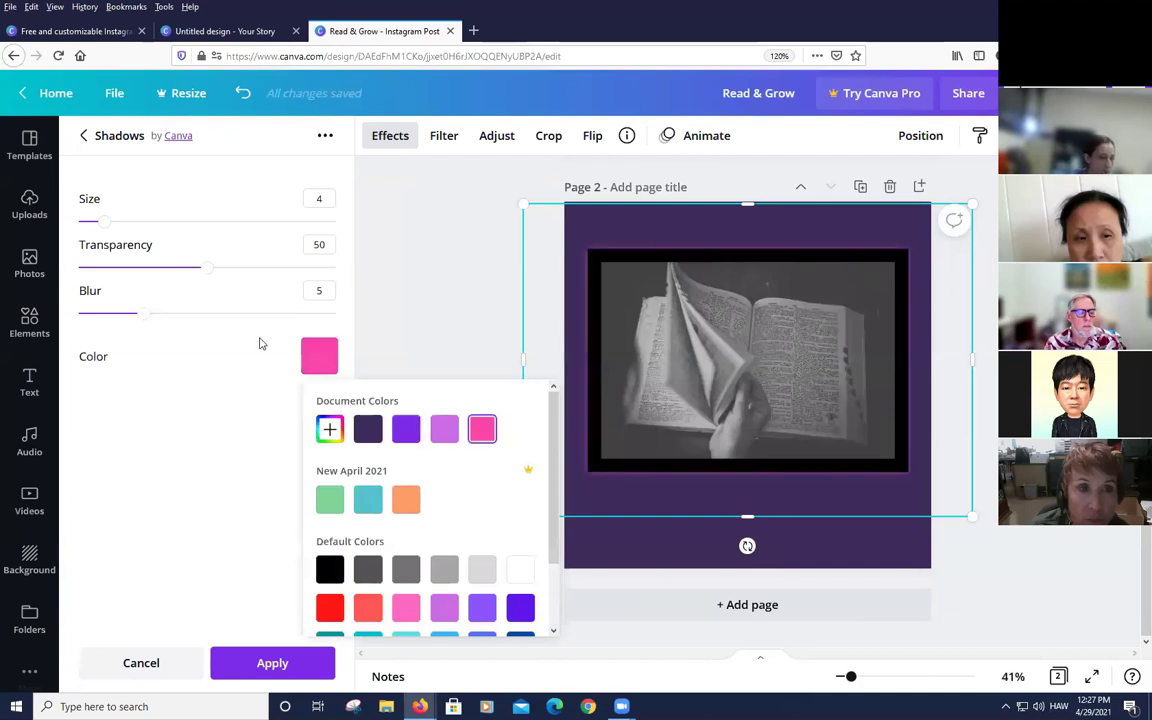
Set the pink glow's blur to 0, size to 40 and transparency to 100, and apply the effect
{"action": "left_click_drag", "start_coordinate": [143, 314], "coordinate": [78, 314]}
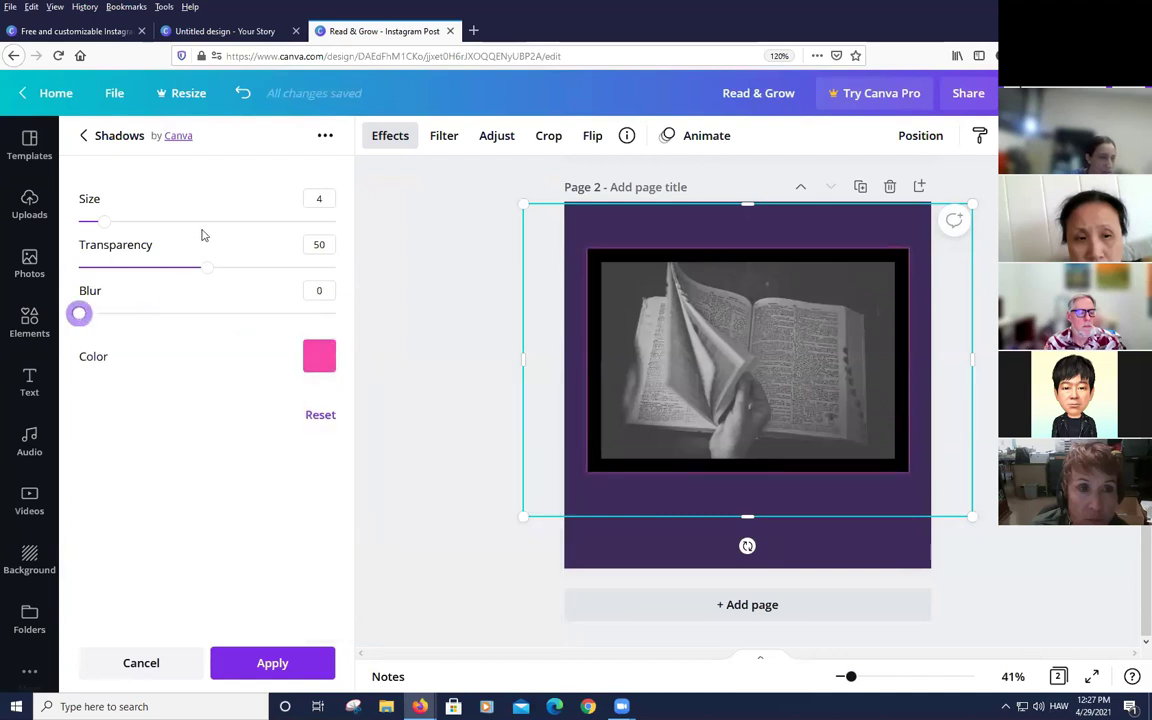
{"action": "left_click_drag", "start_coordinate": [104, 221], "coordinate": [357, 218]}
{"action": "left_click_drag", "start_coordinate": [205, 267], "coordinate": [381, 274]}
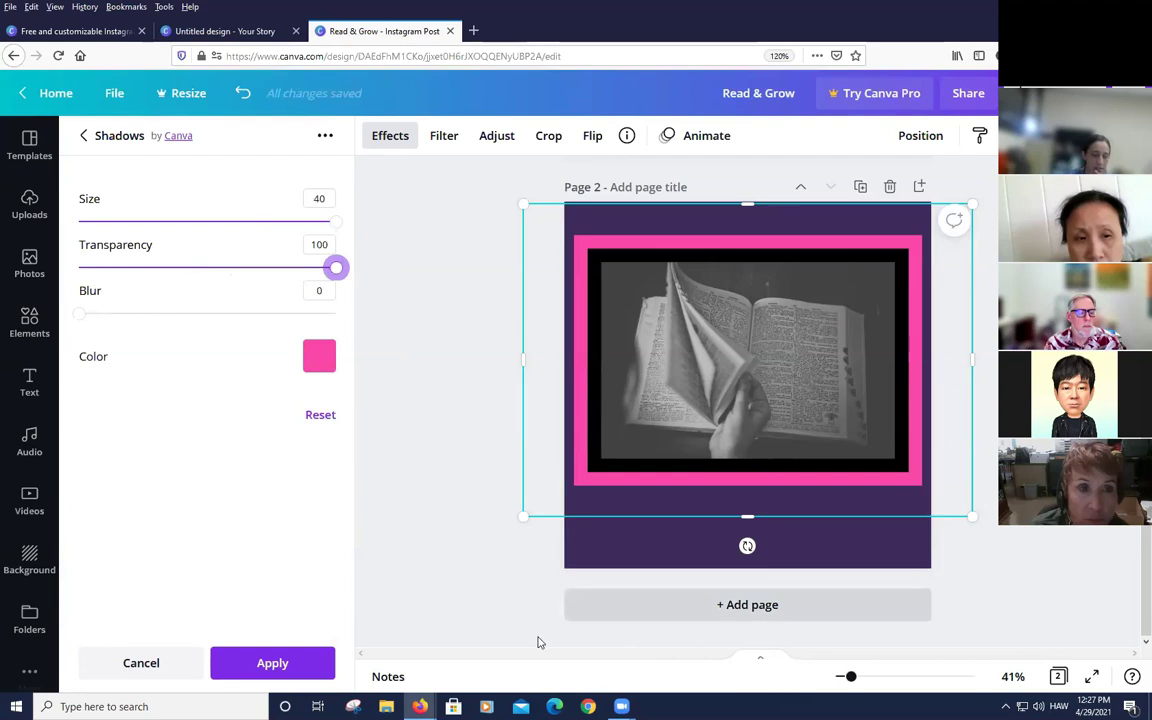
{"action": "left_click", "coordinate": [276, 666]}
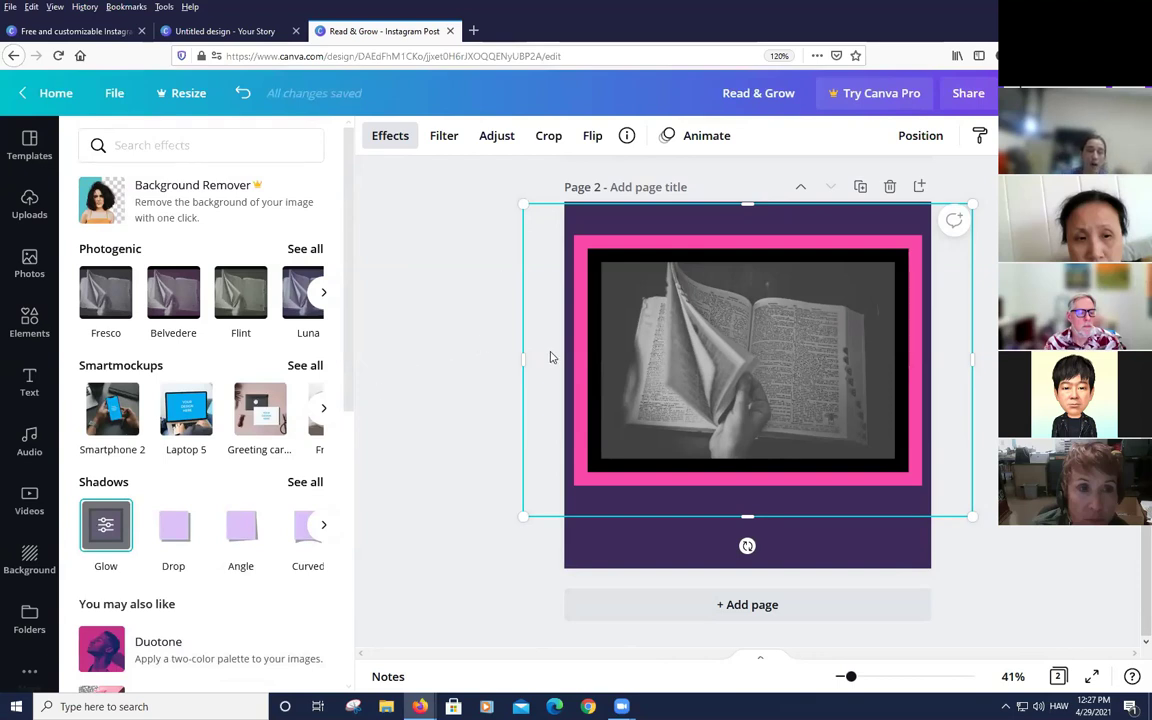
{"action": "left_click", "coordinate": [460, 254]}
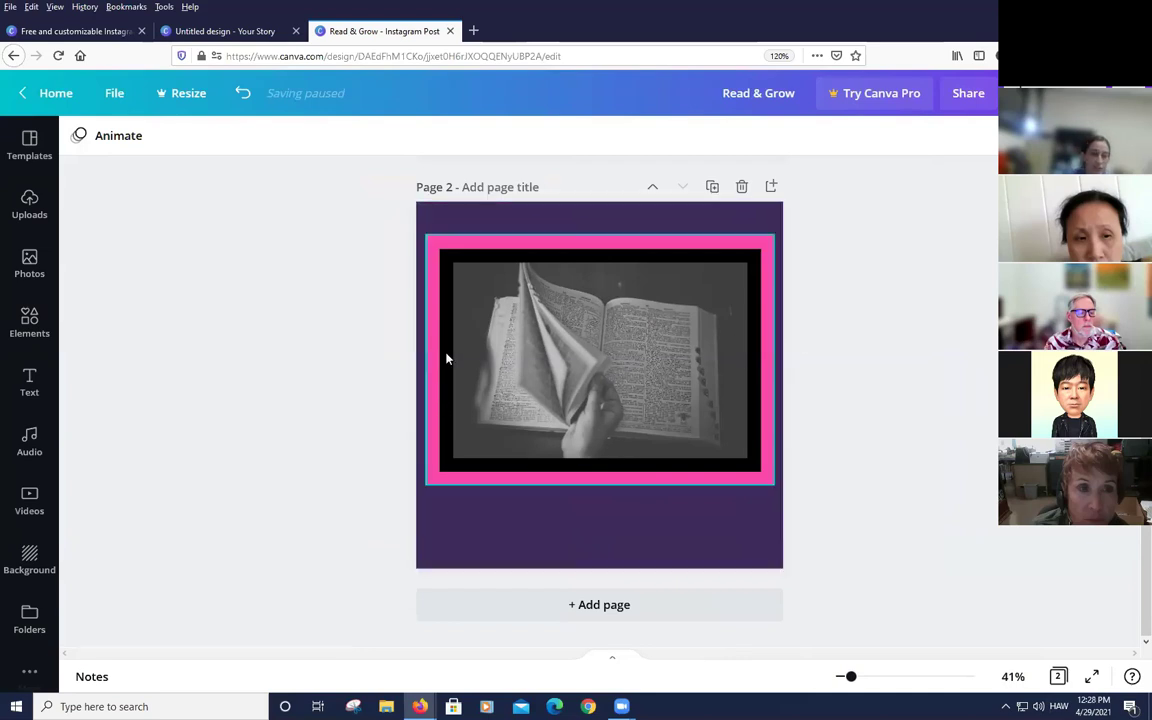
Add a blank page 3 after the page with the framed book photo
{"action": "left_click", "coordinate": [516, 337]}
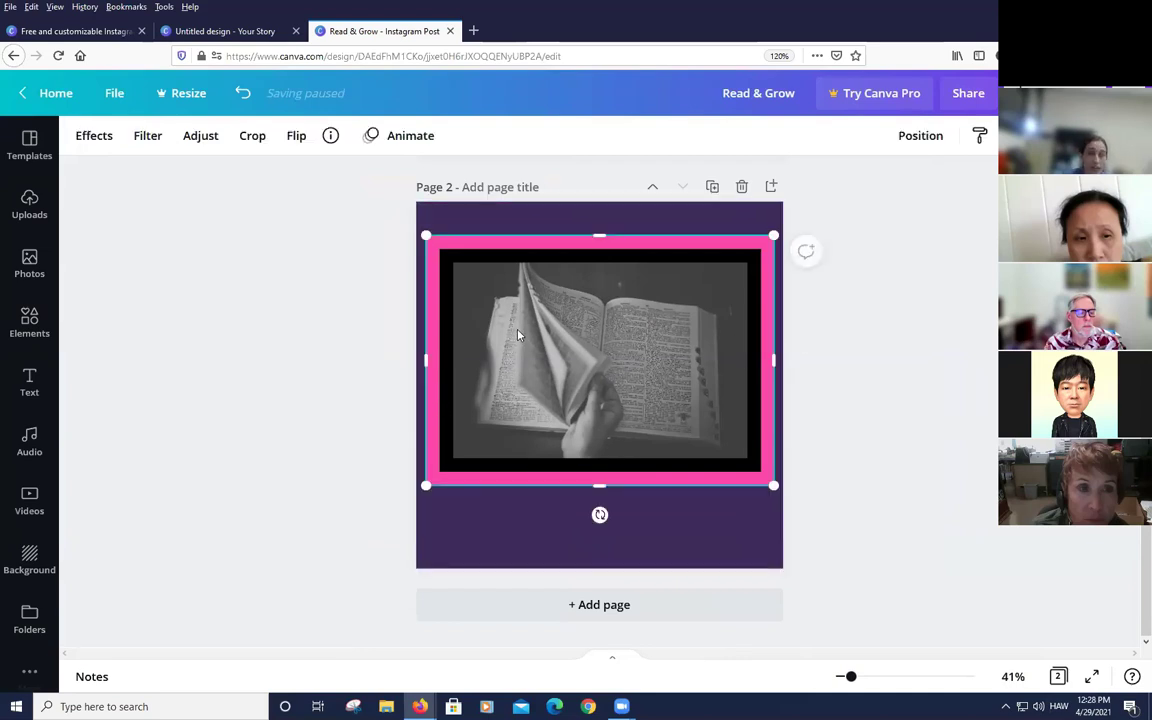
{"action": "scroll", "coordinate": [682, 257], "scroll_direction": "up", "scroll_amount": 2}
{"action": "scroll", "coordinate": [688, 260], "scroll_direction": "down", "scroll_amount": 2}
{"action": "left_click", "coordinate": [771, 186]}
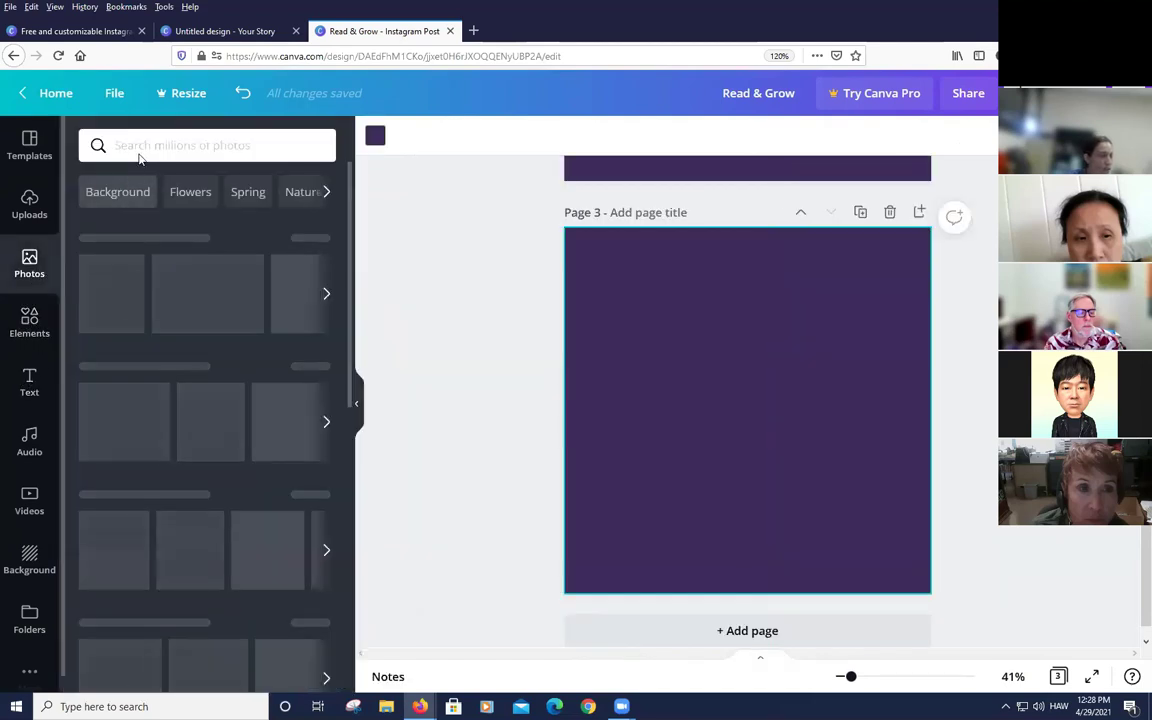
Search the photos for "coffee" and try the dark photo of a steaming cup on page 3
{"action": "left_click", "coordinate": [141, 148]}
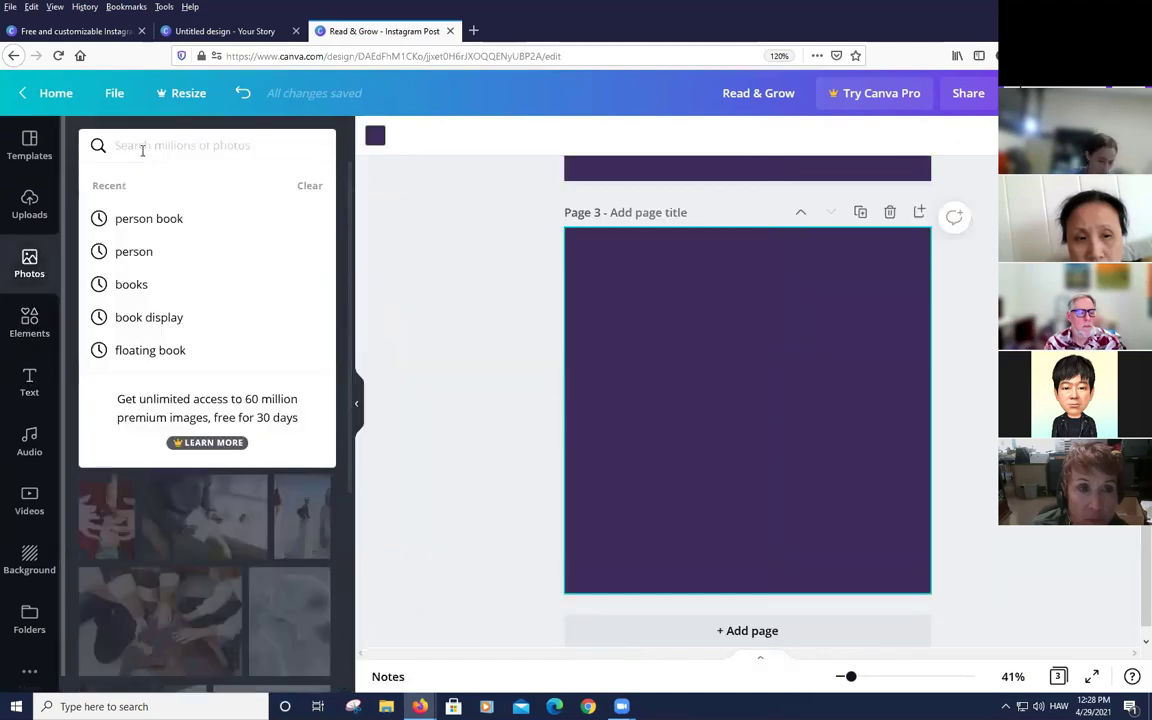
{"action": "type", "text": "coffee"}
{"action": "key", "text": "Return"}
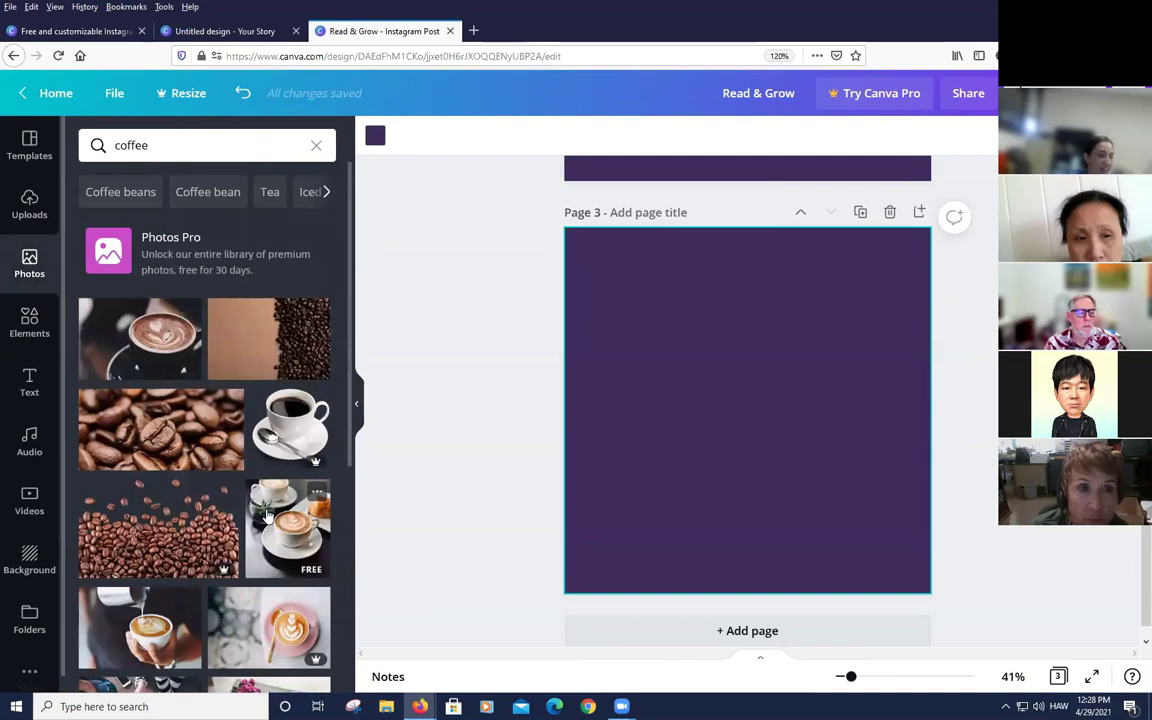
{"action": "scroll", "coordinate": [268, 515], "scroll_direction": "down", "scroll_amount": 3}
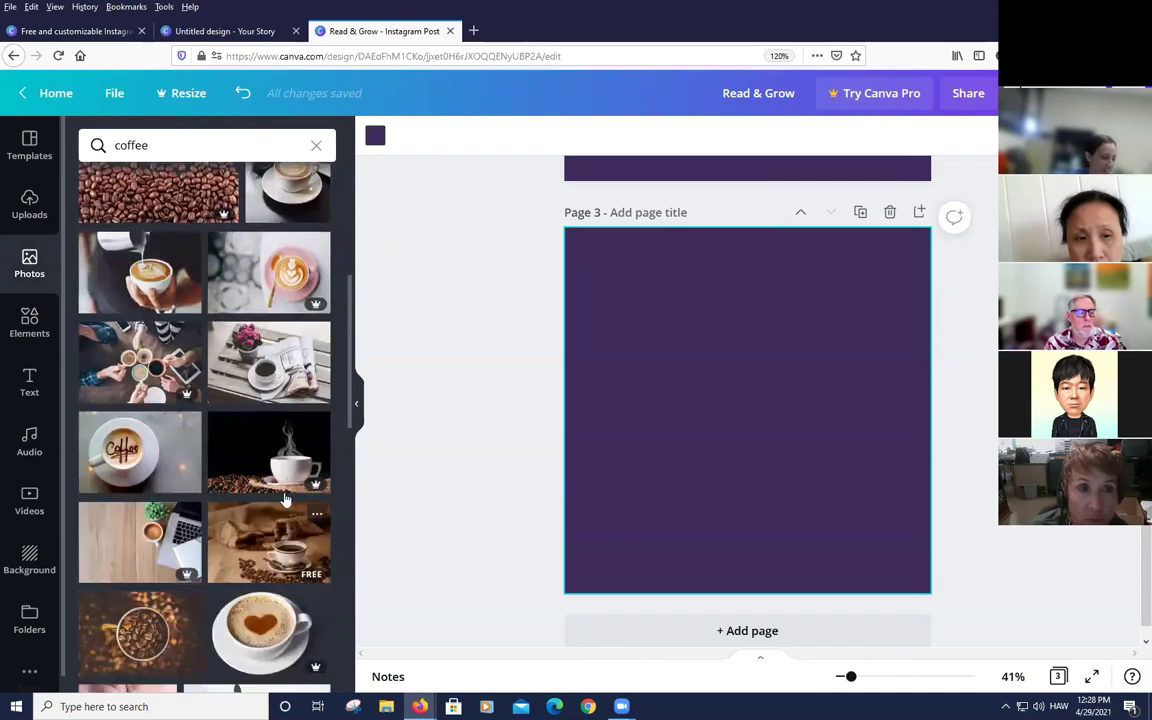
{"action": "scroll", "coordinate": [285, 498], "scroll_direction": "up", "scroll_amount": 2}
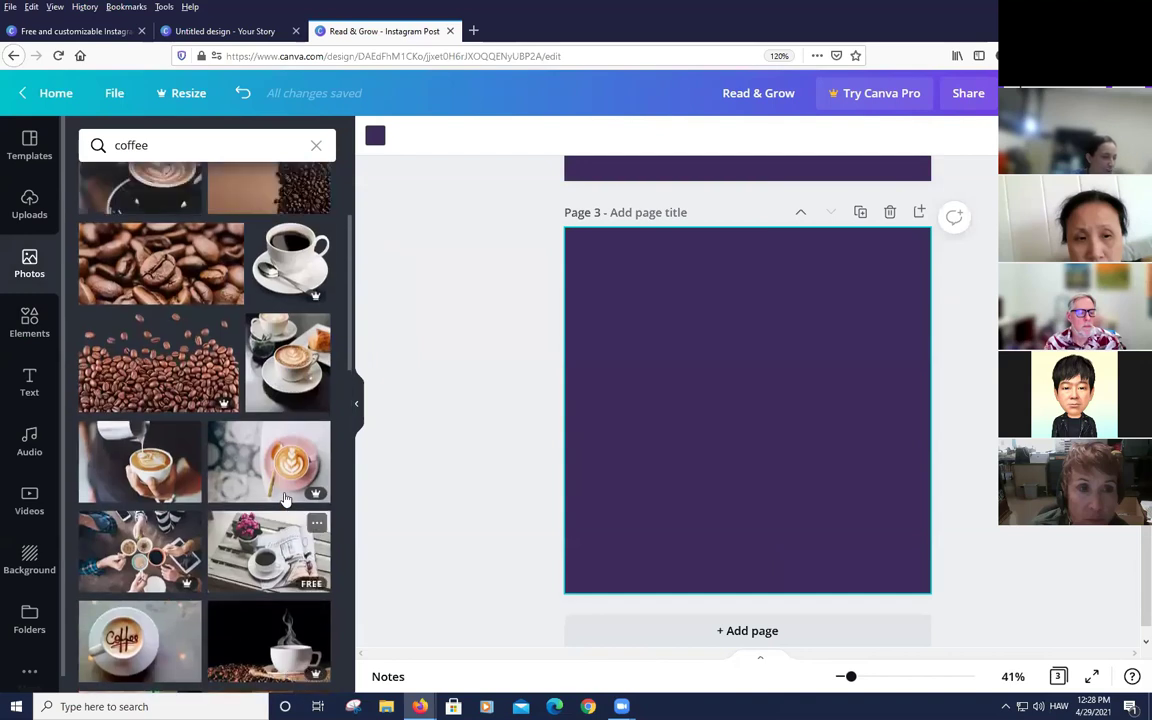
{"action": "scroll", "coordinate": [285, 498], "scroll_direction": "down", "scroll_amount": 2}
{"action": "scroll", "coordinate": [284, 500], "scroll_direction": "down", "scroll_amount": 2}
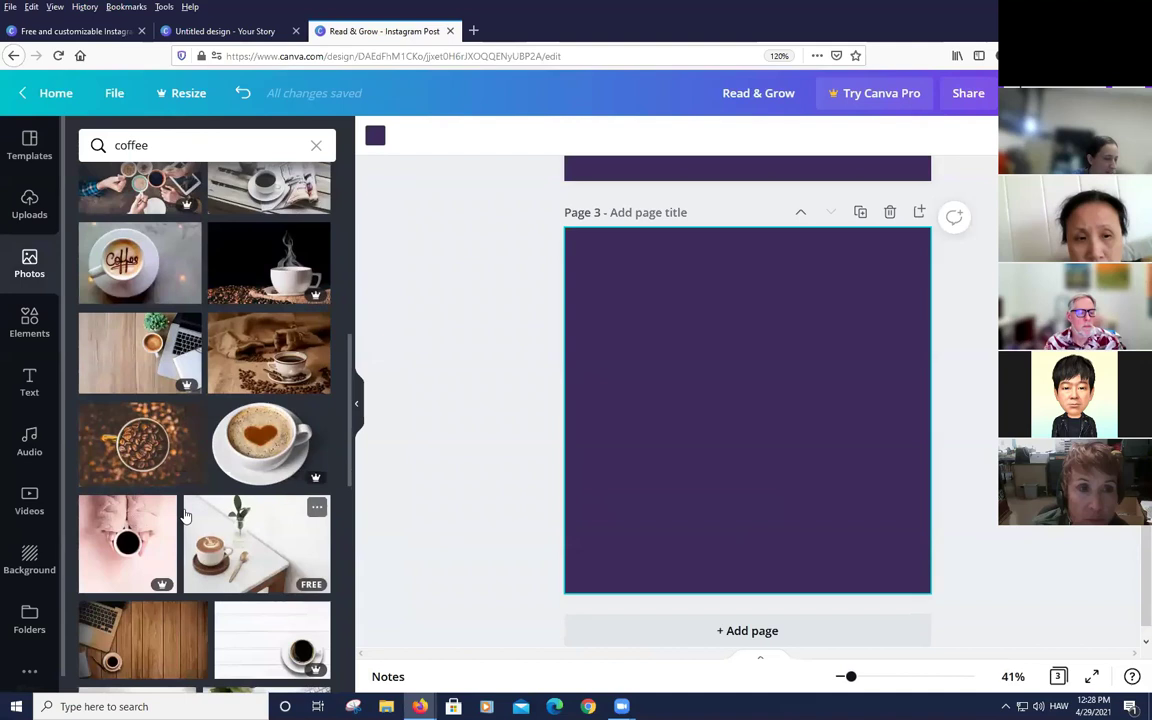
{"action": "scroll", "coordinate": [184, 515], "scroll_direction": "down", "scroll_amount": 2}
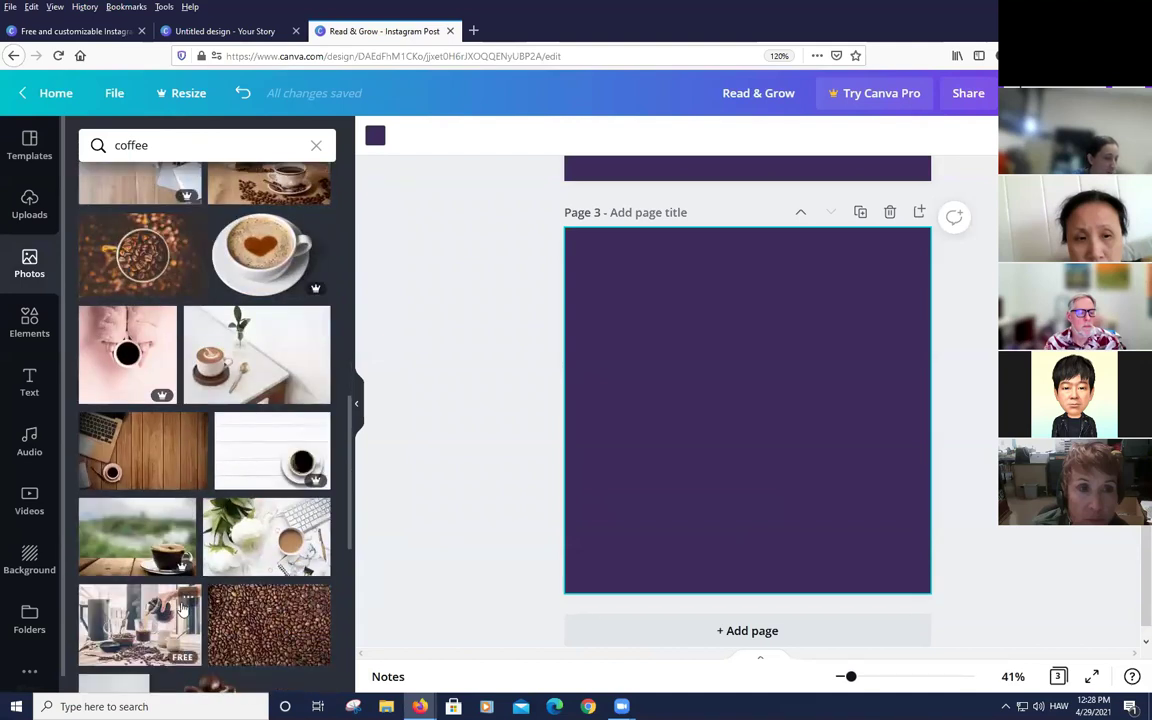
{"action": "scroll", "coordinate": [190, 590], "scroll_direction": "down", "scroll_amount": 2}
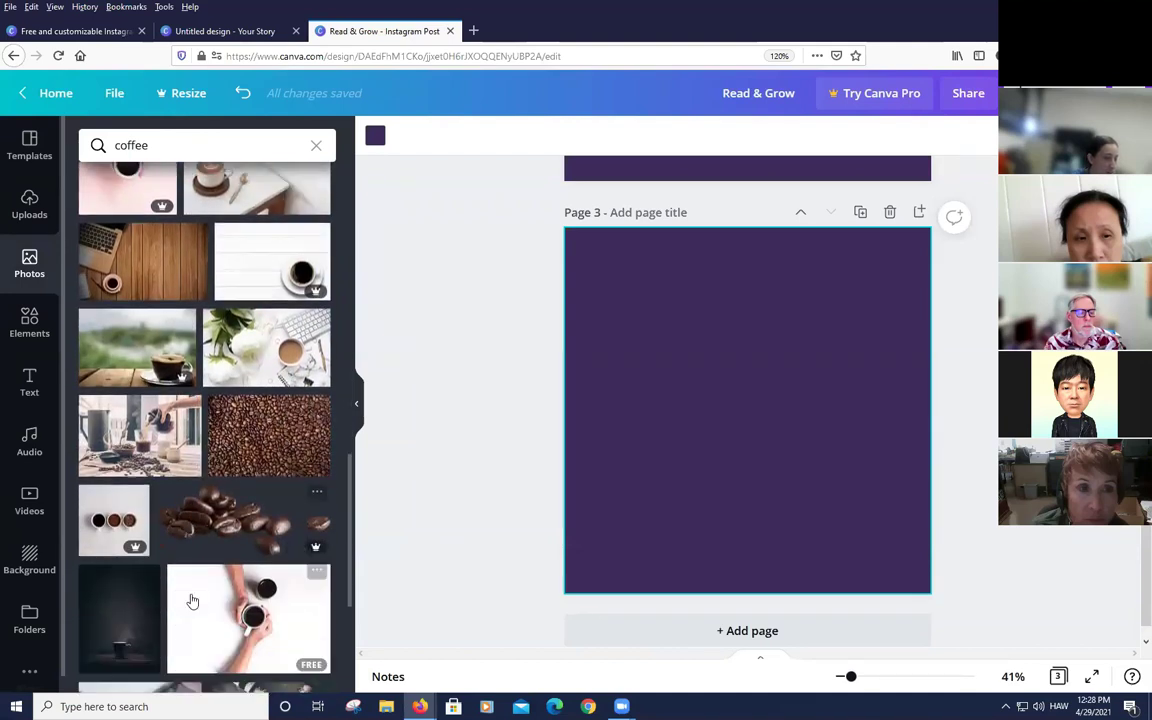
{"action": "left_click", "coordinate": [130, 618]}
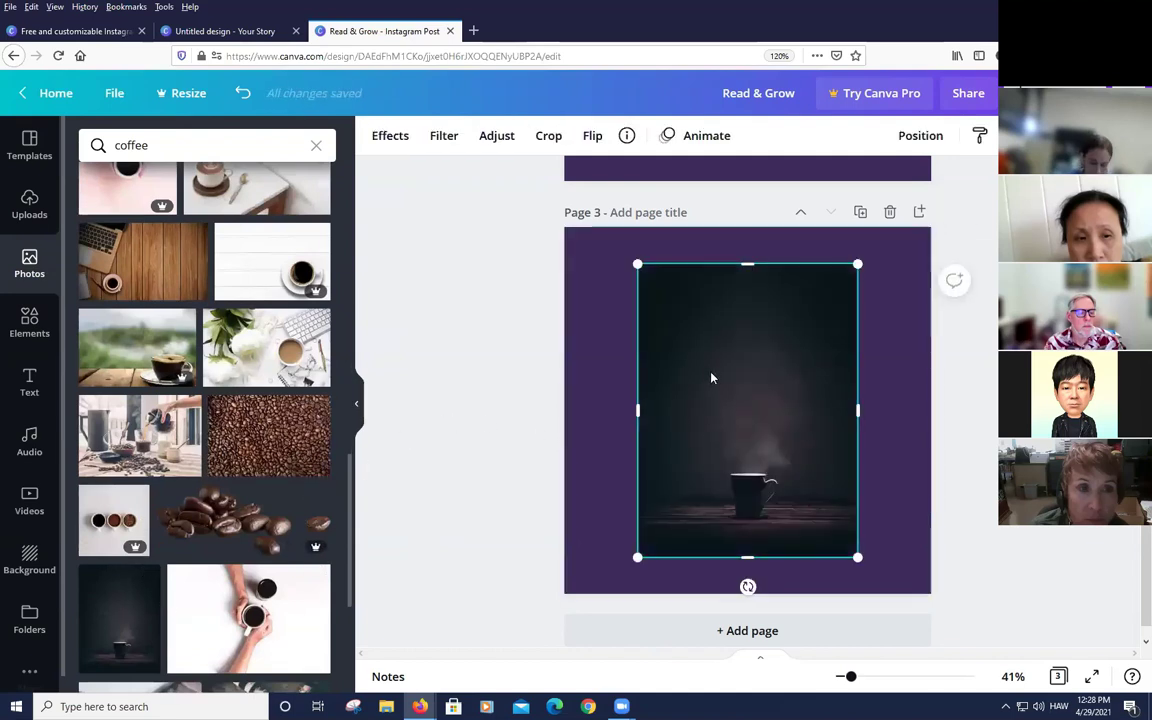
{"action": "key", "text": "Delete"}
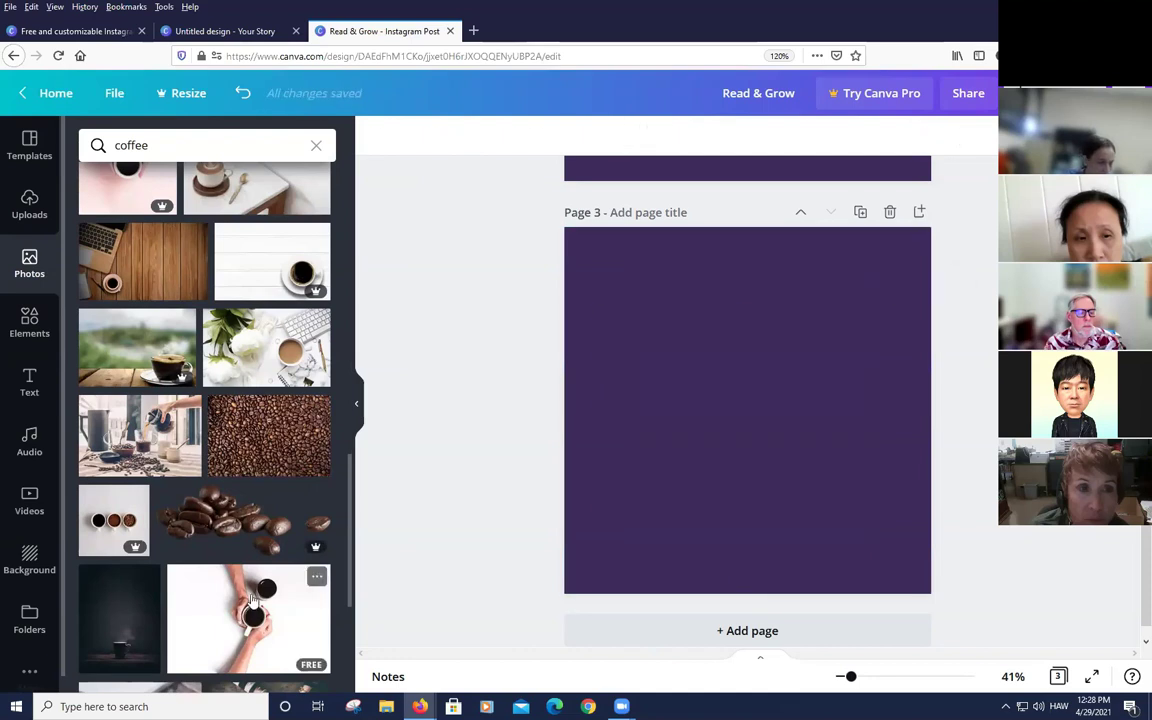
Try the photo of two hands holding a coffee mug with a Backdrop shadow on page 3, and delete it
{"action": "left_click", "coordinate": [252, 600]}
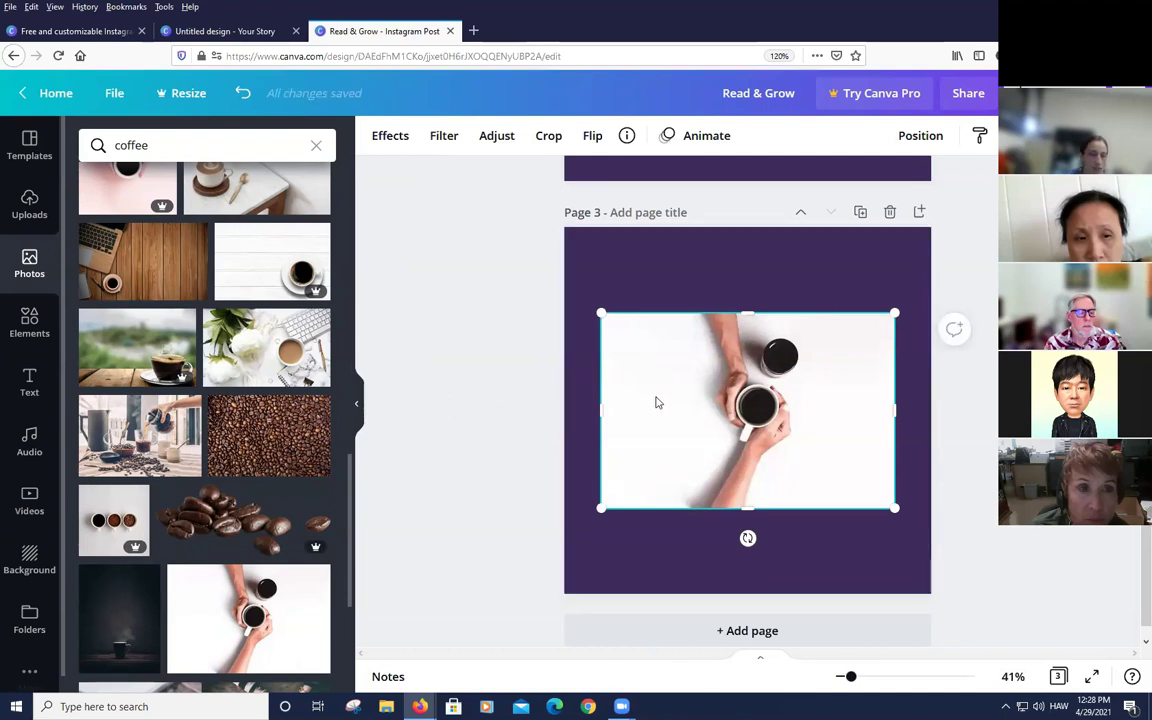
{"action": "left_click", "coordinate": [388, 137]}
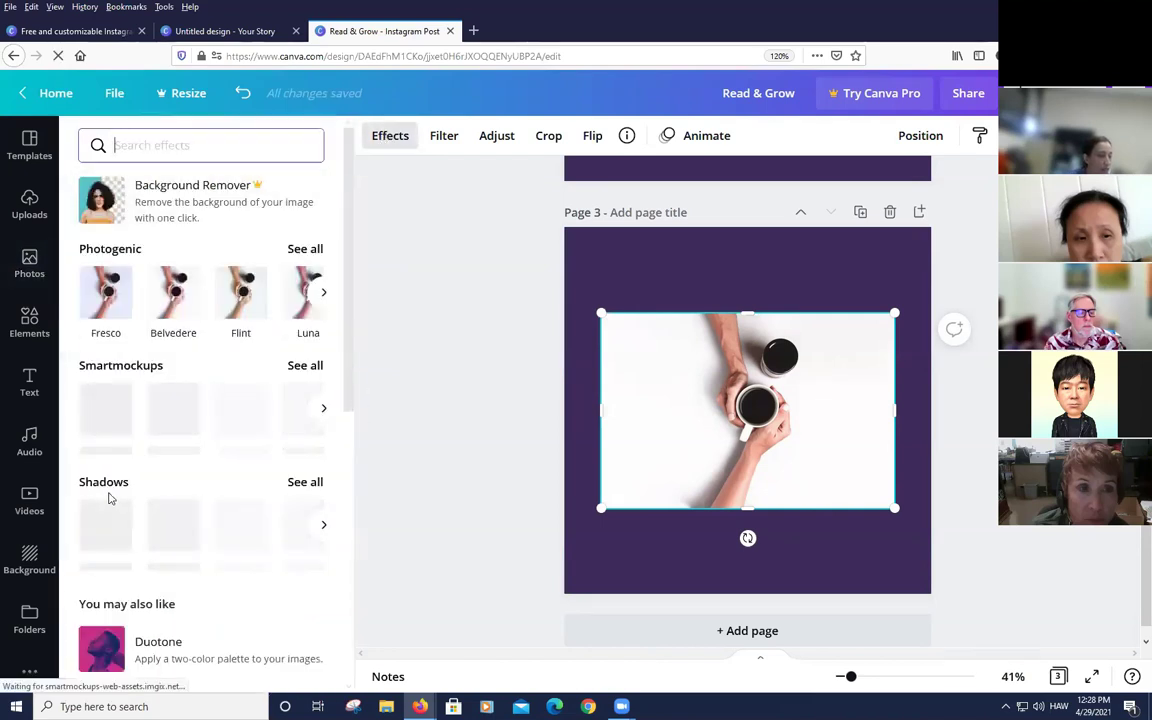
{"action": "left_click", "coordinate": [320, 526]}
{"action": "left_click", "coordinate": [318, 527]}
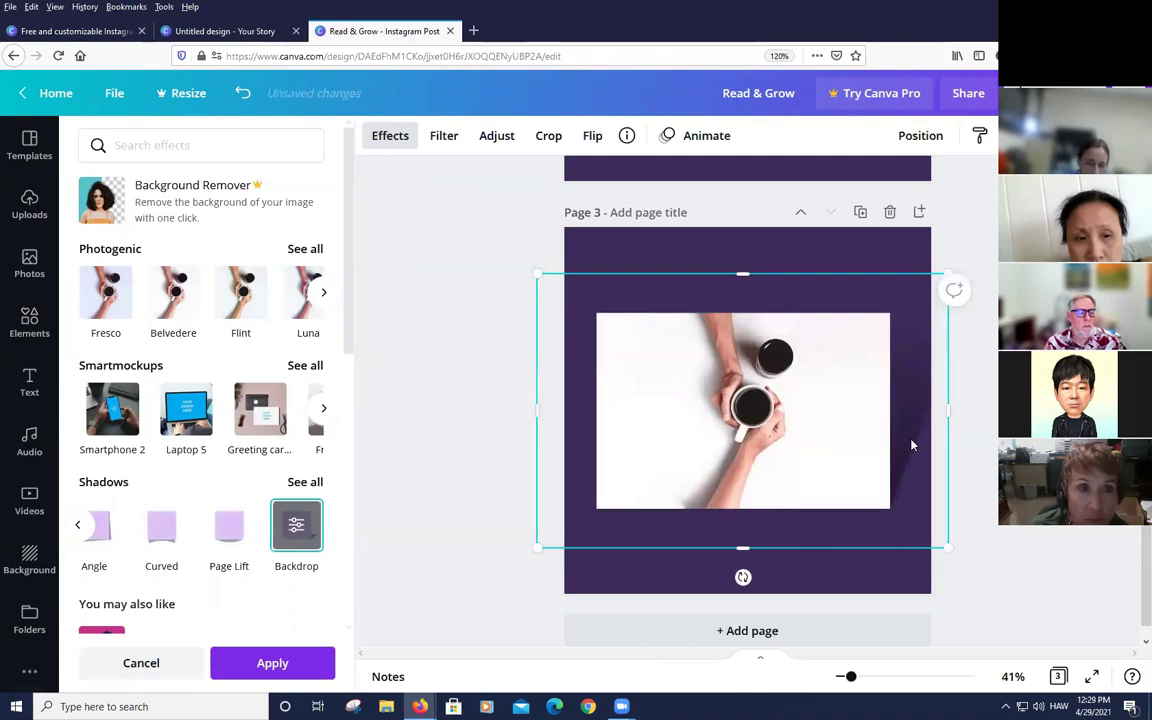
{"action": "key", "text": "Delete"}
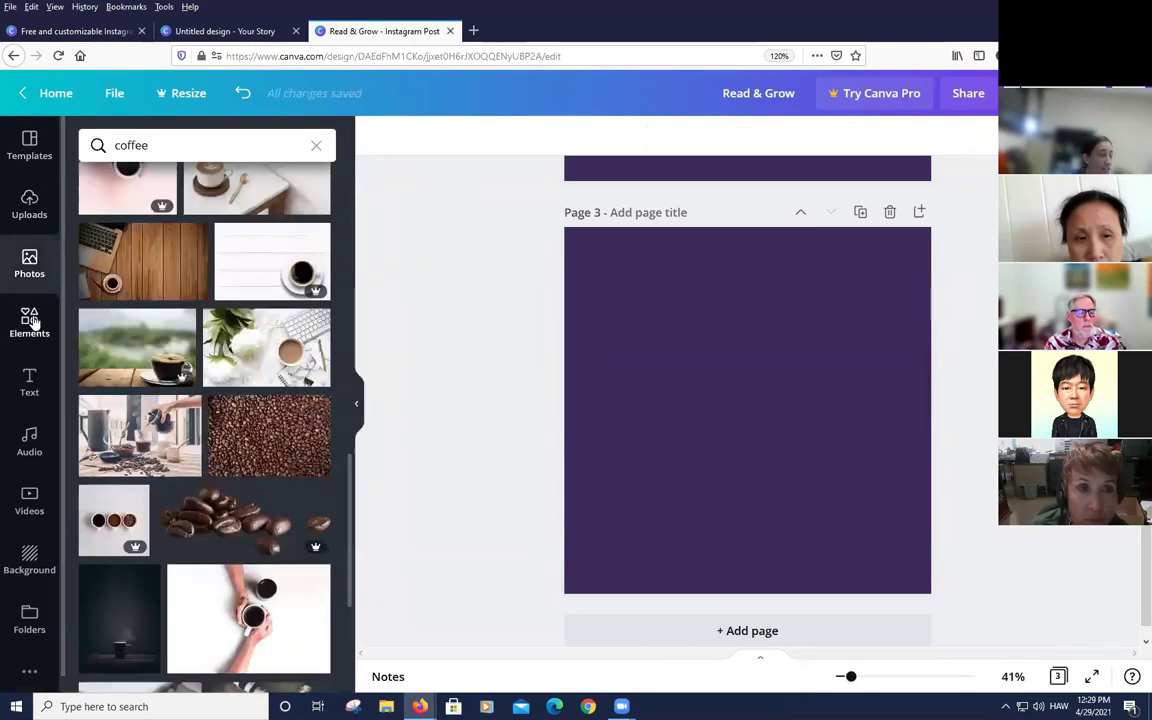
Search the photos for "coffee shape" and look through the images for a usable one
{"action": "left_click", "coordinate": [31, 330]}
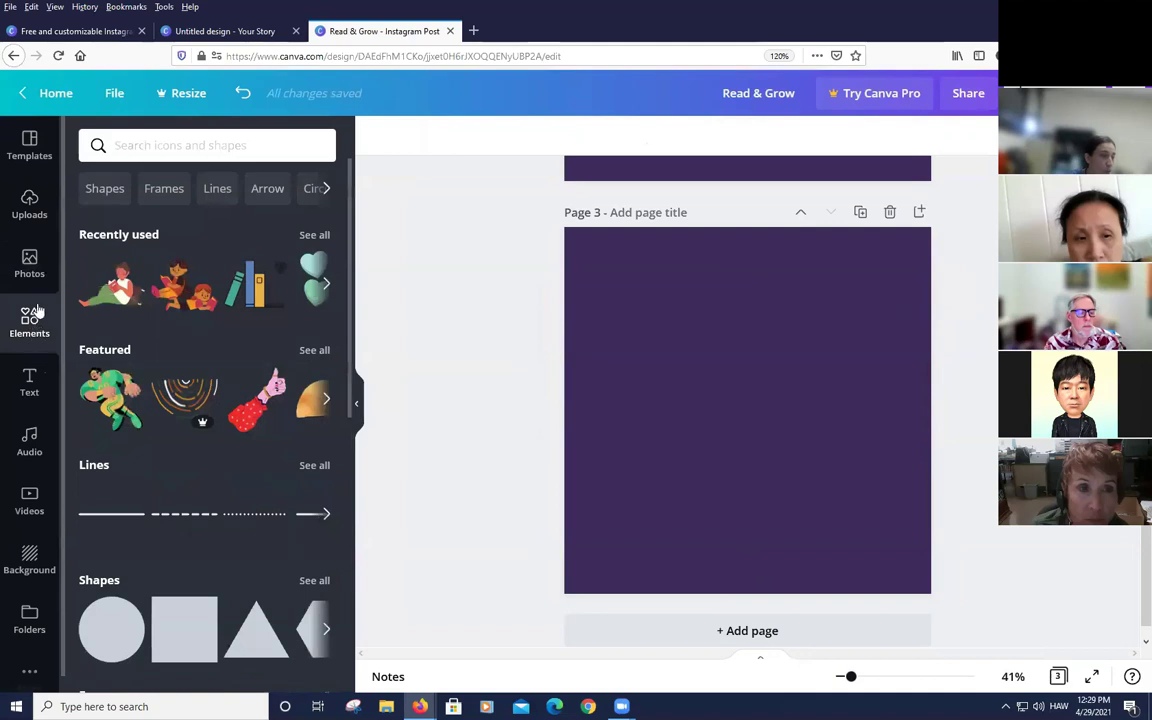
{"action": "left_click", "coordinate": [32, 268]}
{"action": "left_click", "coordinate": [176, 152]}
{"action": "key", "text": "ctrl+a"}
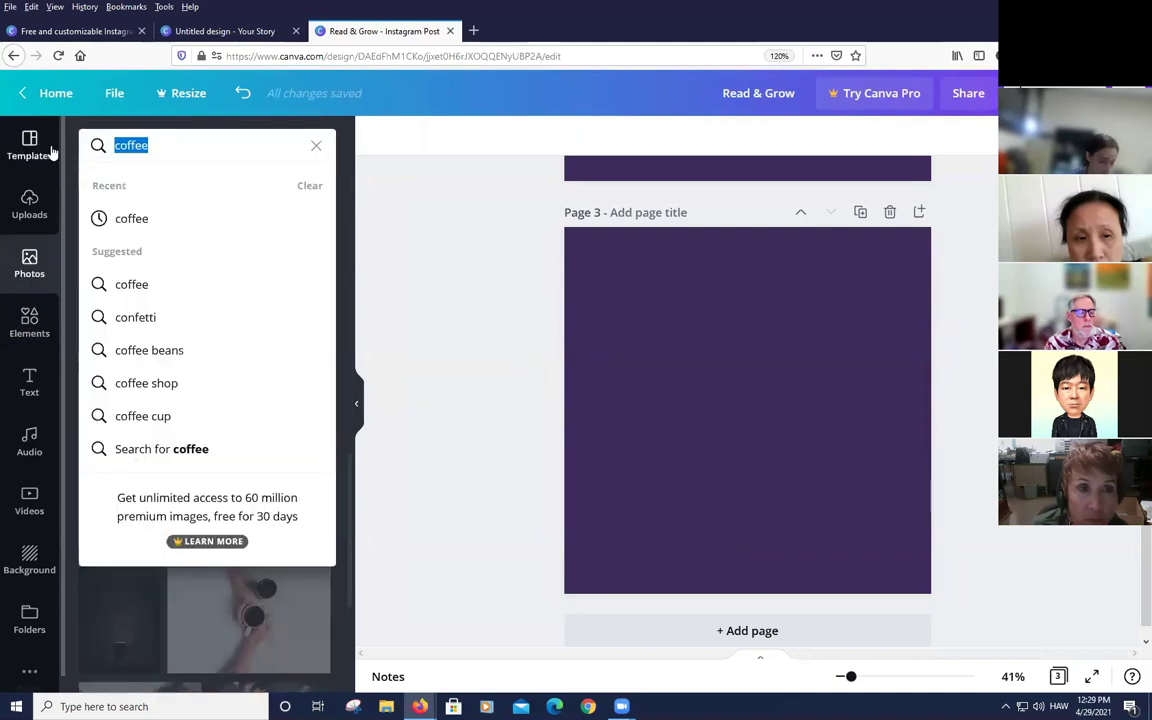
{"action": "type", "text": "coffee shape"}
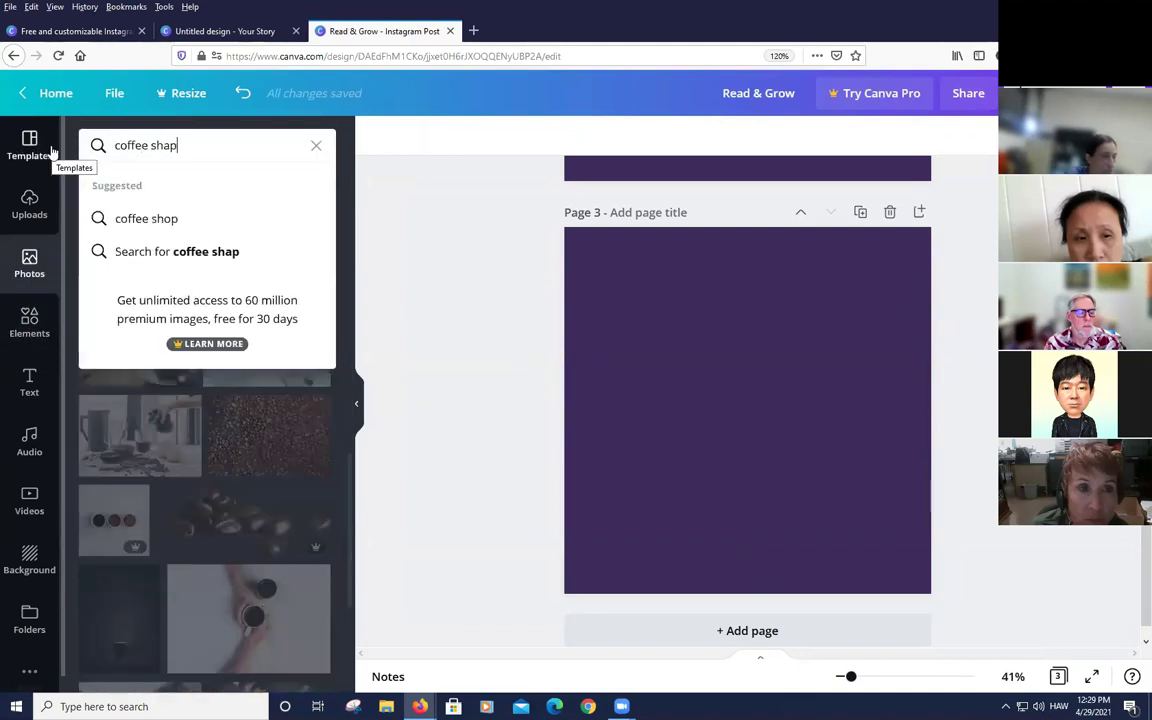
{"action": "key", "text": "Return"}
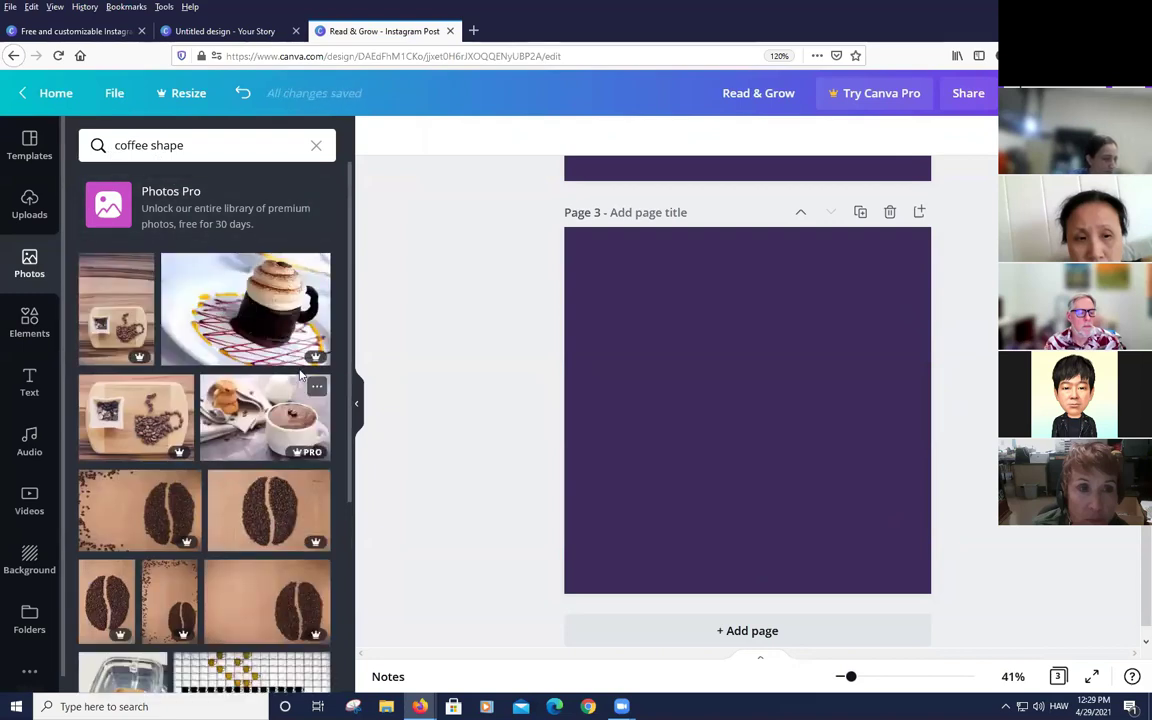
{"action": "scroll", "coordinate": [238, 280], "scroll_direction": "down", "scroll_amount": 10}
Search the photos for "cutout" and add the free white pressed flower, Hand Pressed Flora, to page 3
{"action": "left_click_drag", "start_coordinate": [185, 145], "coordinate": [74, 137]}
{"action": "type", "text": "cutout"}
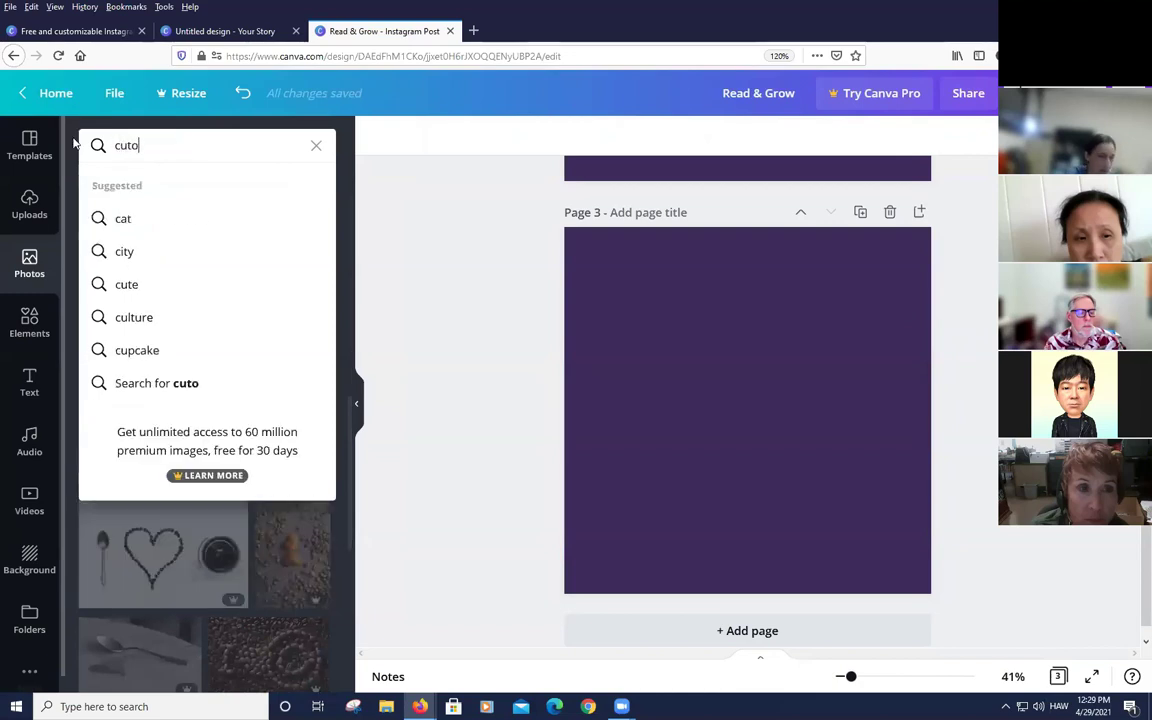
{"action": "key", "text": "Return"}
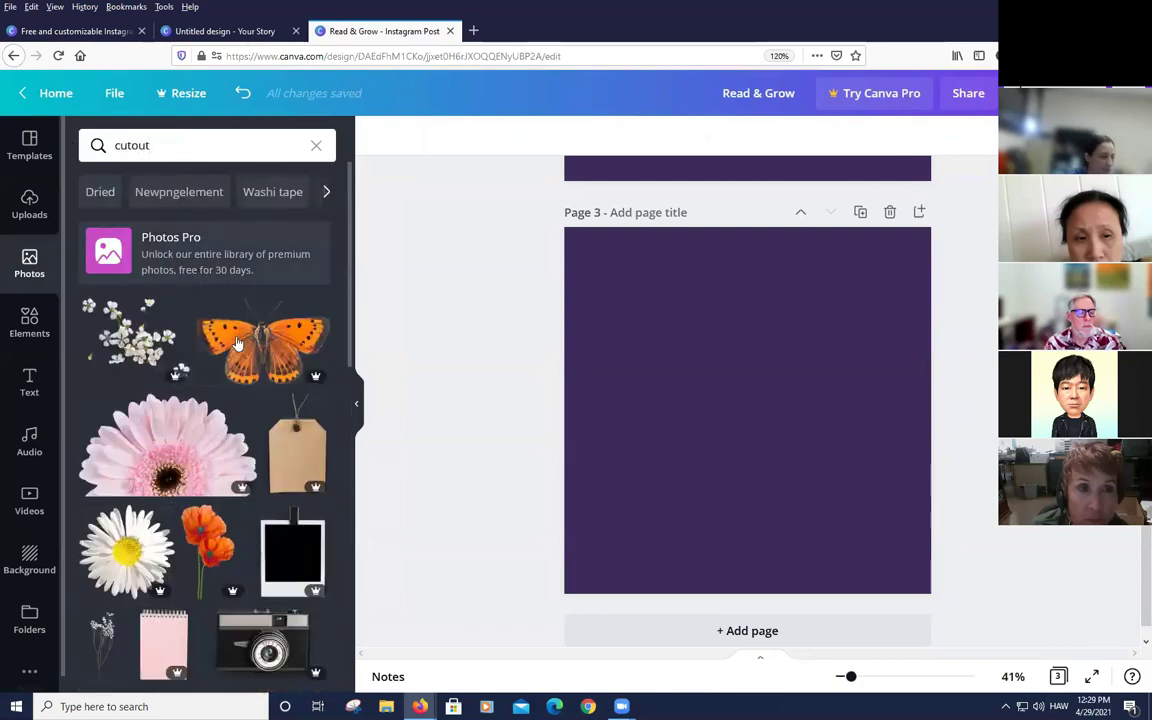
{"action": "scroll", "coordinate": [247, 375], "scroll_direction": "down", "scroll_amount": 2}
{"action": "scroll", "coordinate": [247, 375], "scroll_direction": "down", "scroll_amount": 10}
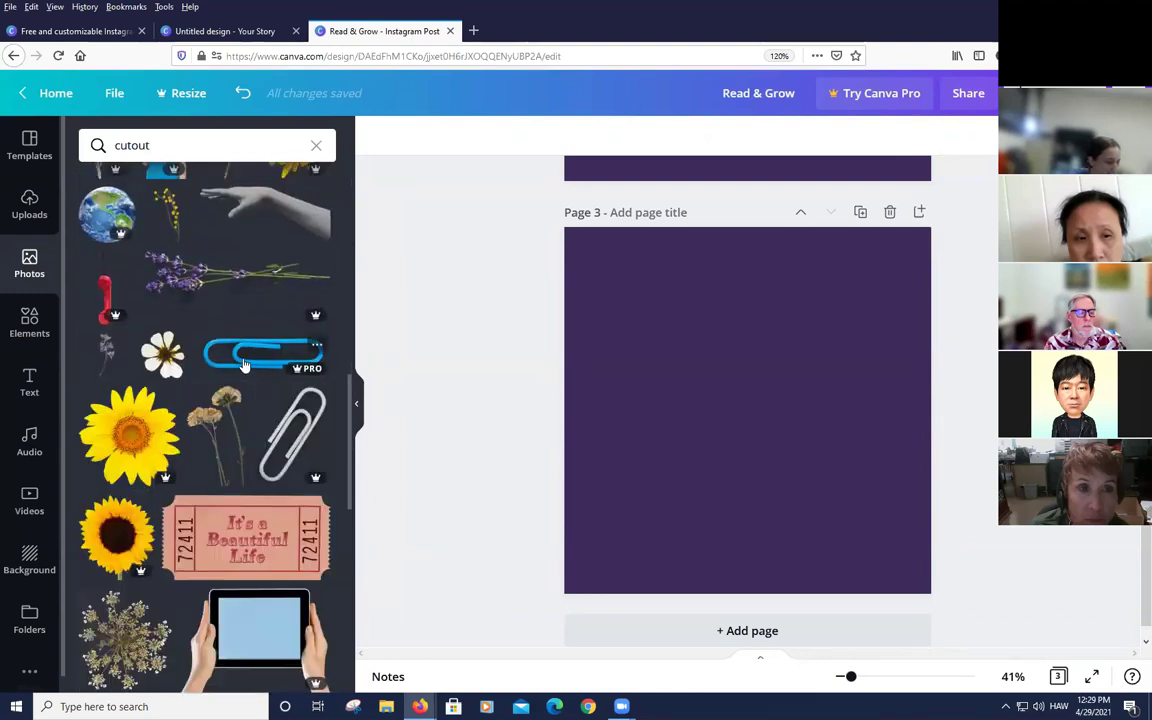
{"action": "left_click", "coordinate": [175, 345]}
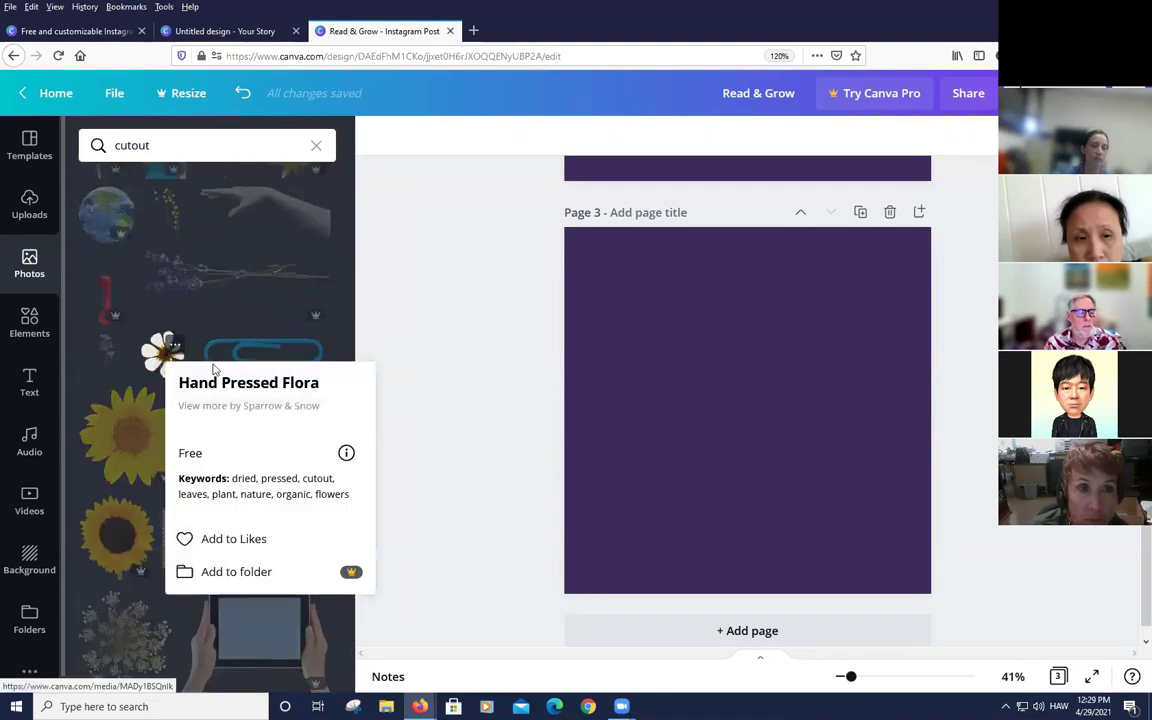
{"action": "left_click", "coordinate": [146, 350]}
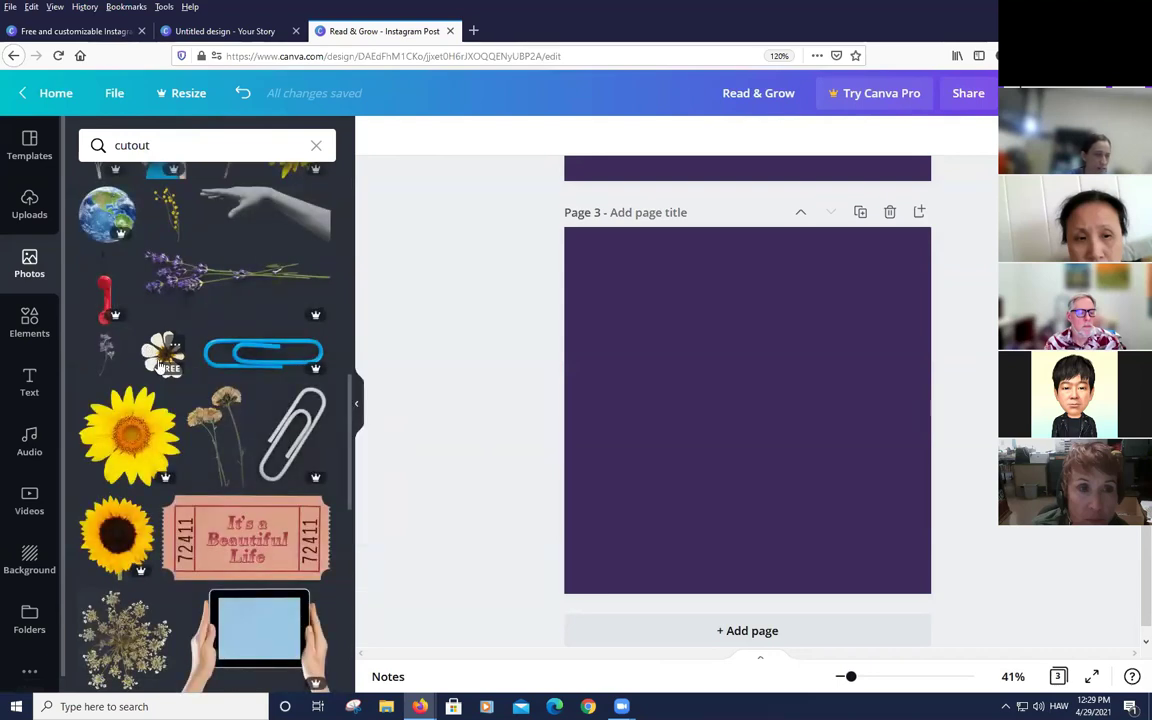
{"action": "left_click", "coordinate": [160, 362]}
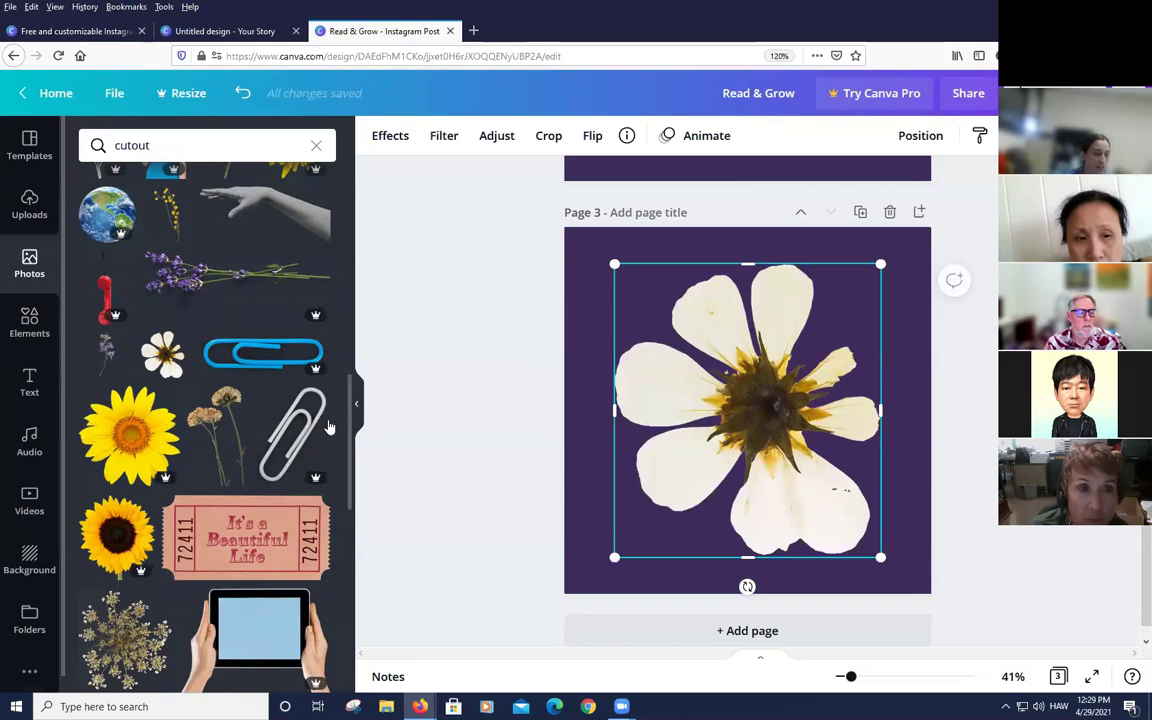
Give the white flower cutout on page 3 a Backdrop shadow and open the shadow's settings
{"action": "left_click", "coordinate": [358, 408]}
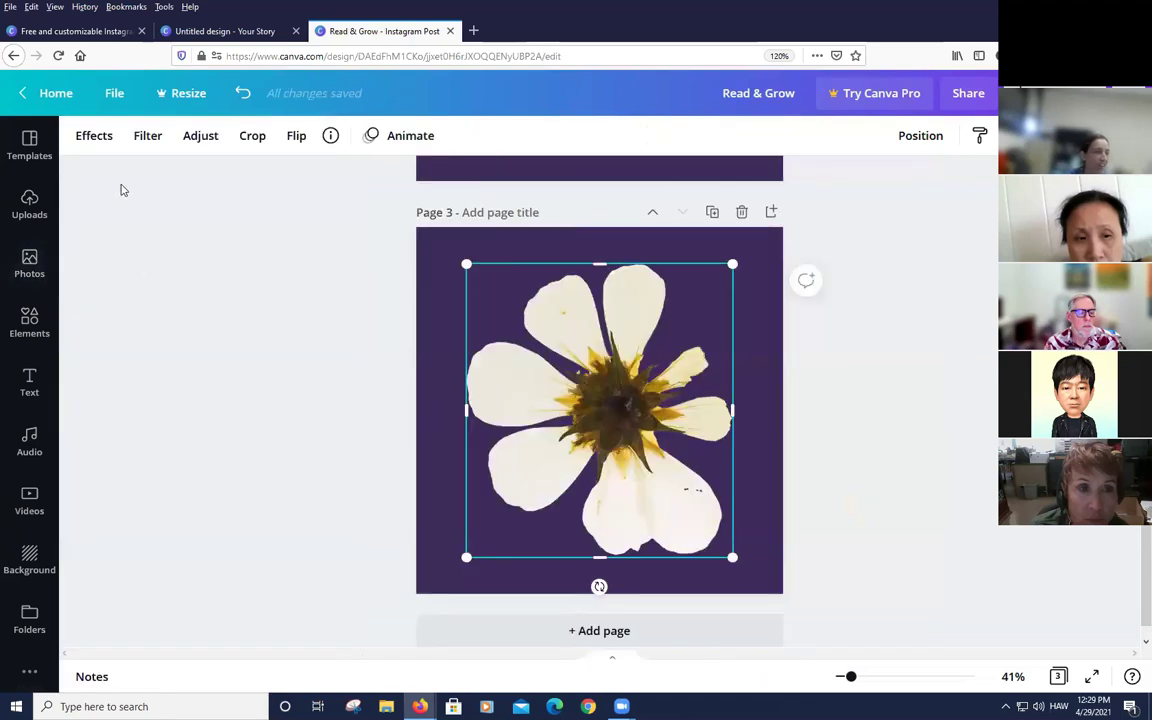
{"action": "left_click", "coordinate": [100, 144]}
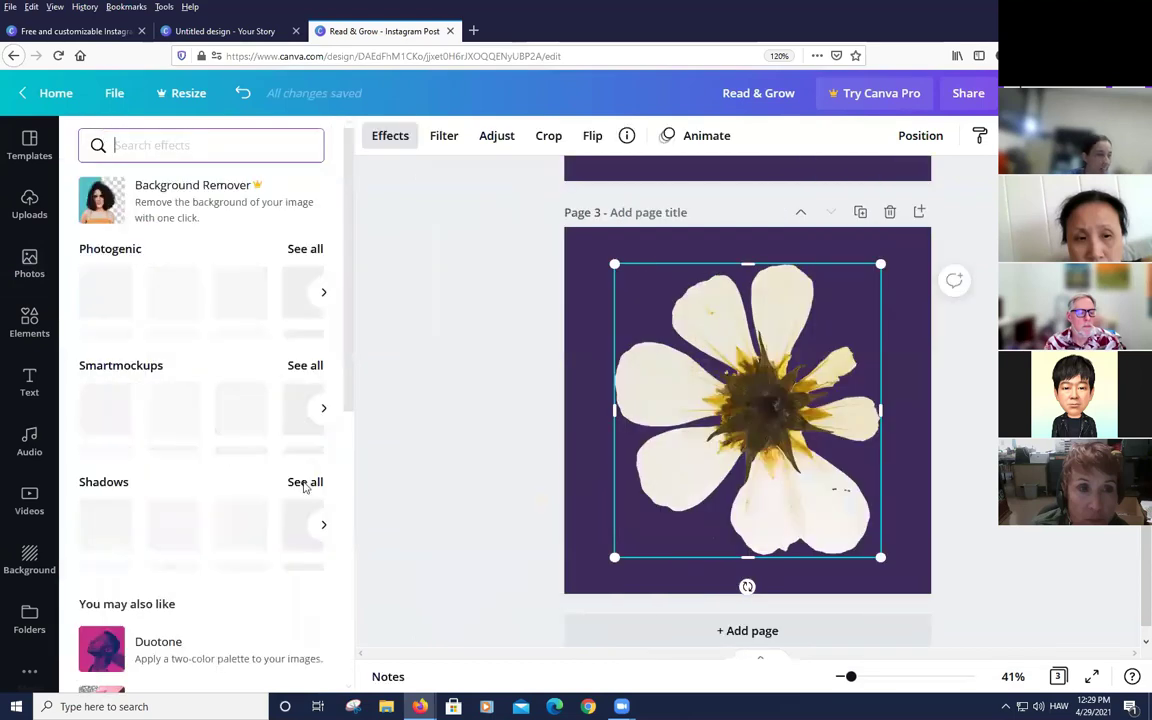
{"action": "left_click", "coordinate": [321, 520]}
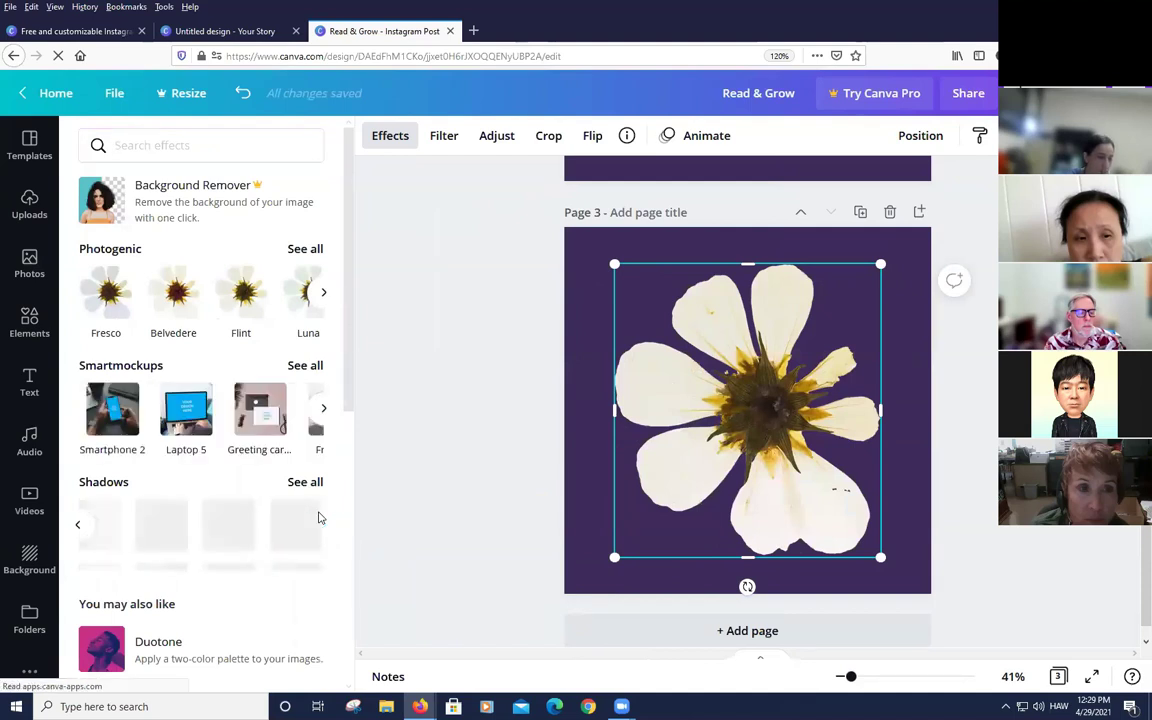
{"action": "left_click", "coordinate": [321, 520]}
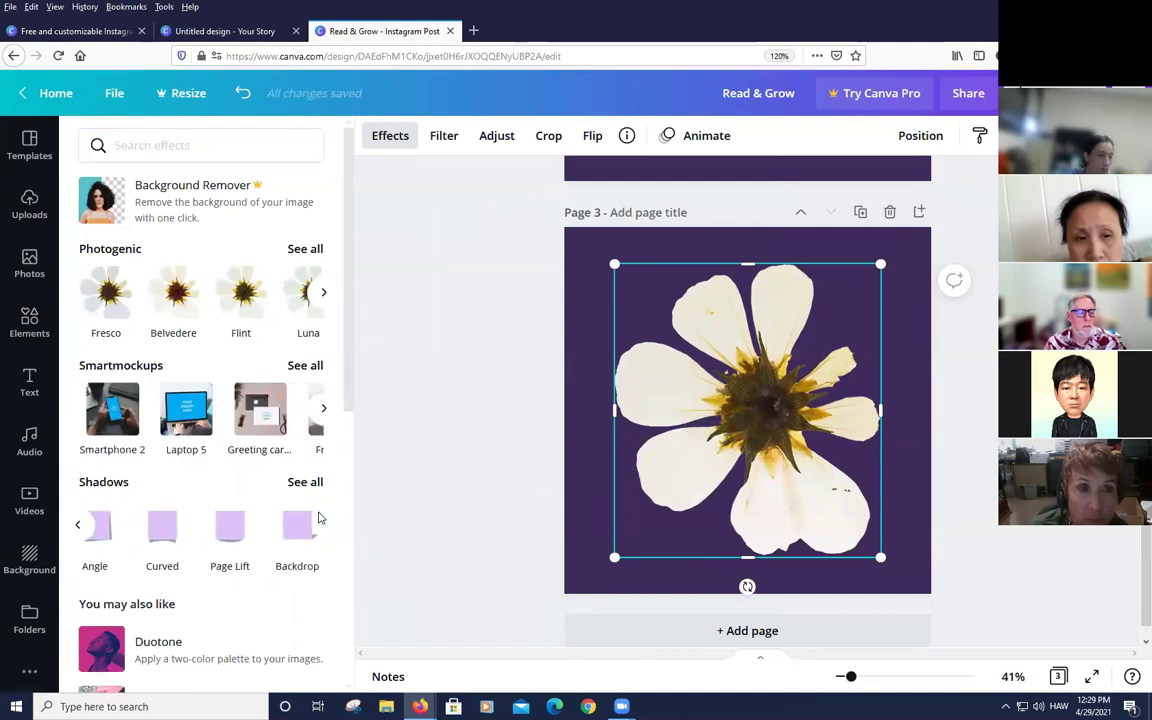
{"action": "left_click", "coordinate": [318, 518]}
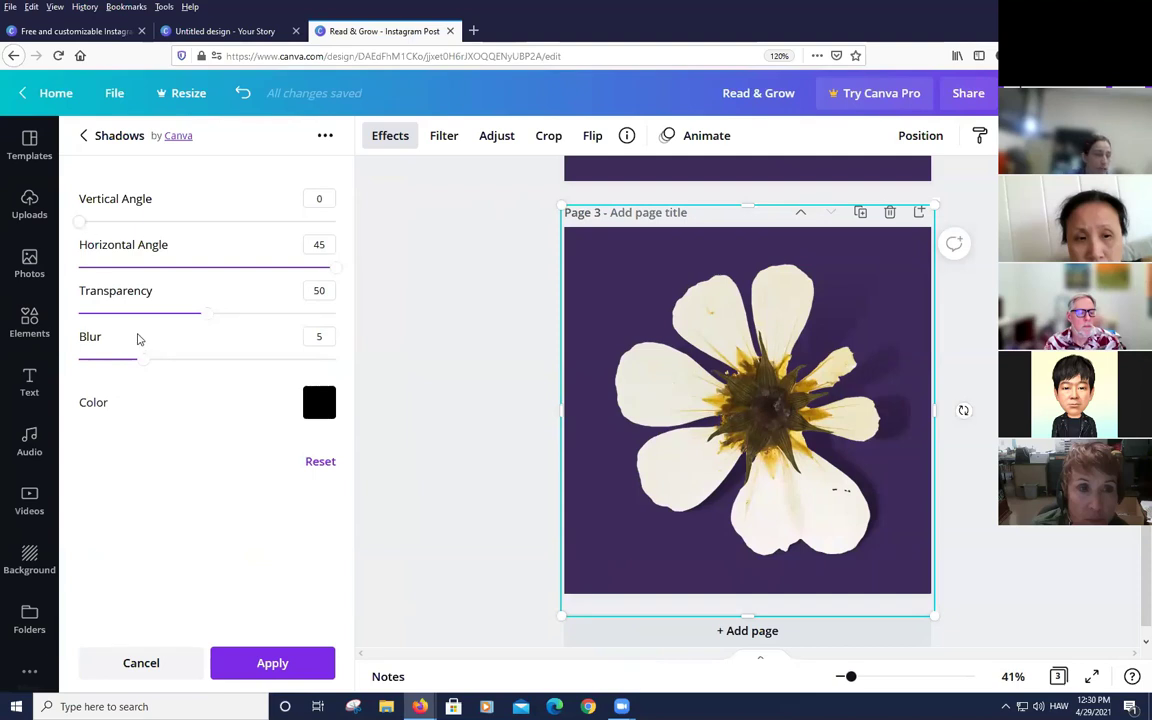
Set the flower's backdrop shadow to blur 7 and transparency 80, and colour it medium grey
{"action": "left_click_drag", "start_coordinate": [139, 365], "coordinate": [170, 367]}
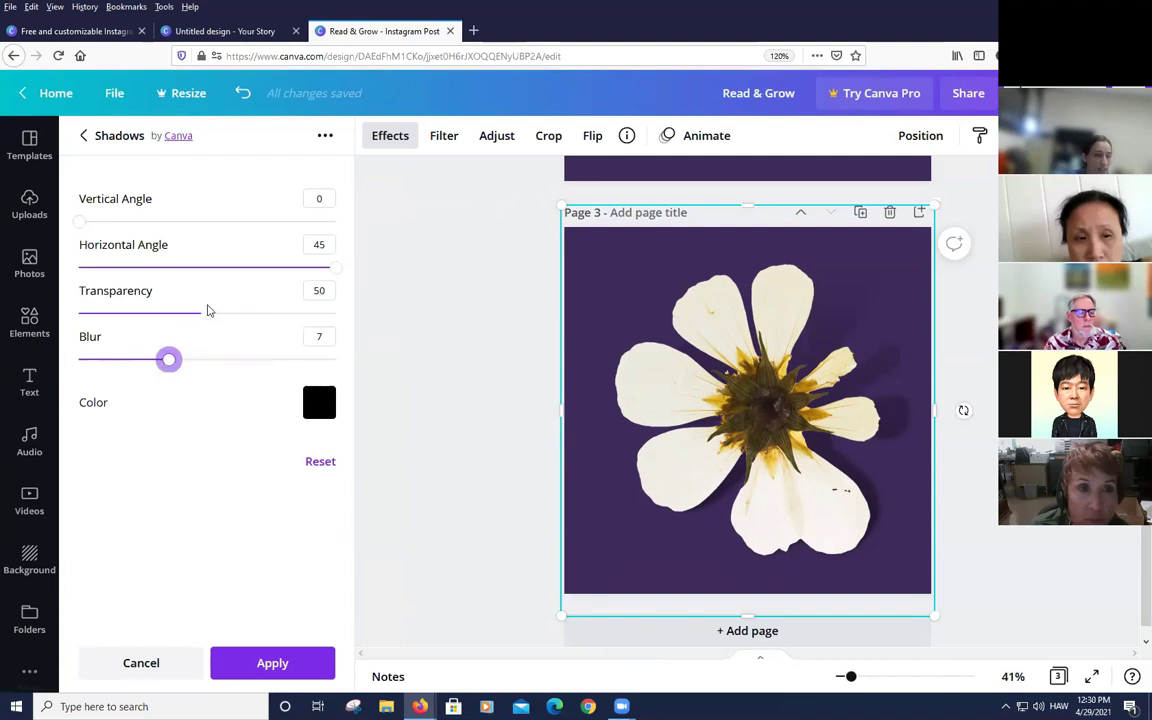
{"action": "left_click_drag", "start_coordinate": [205, 316], "coordinate": [284, 313]}
{"action": "left_click", "coordinate": [319, 403]}
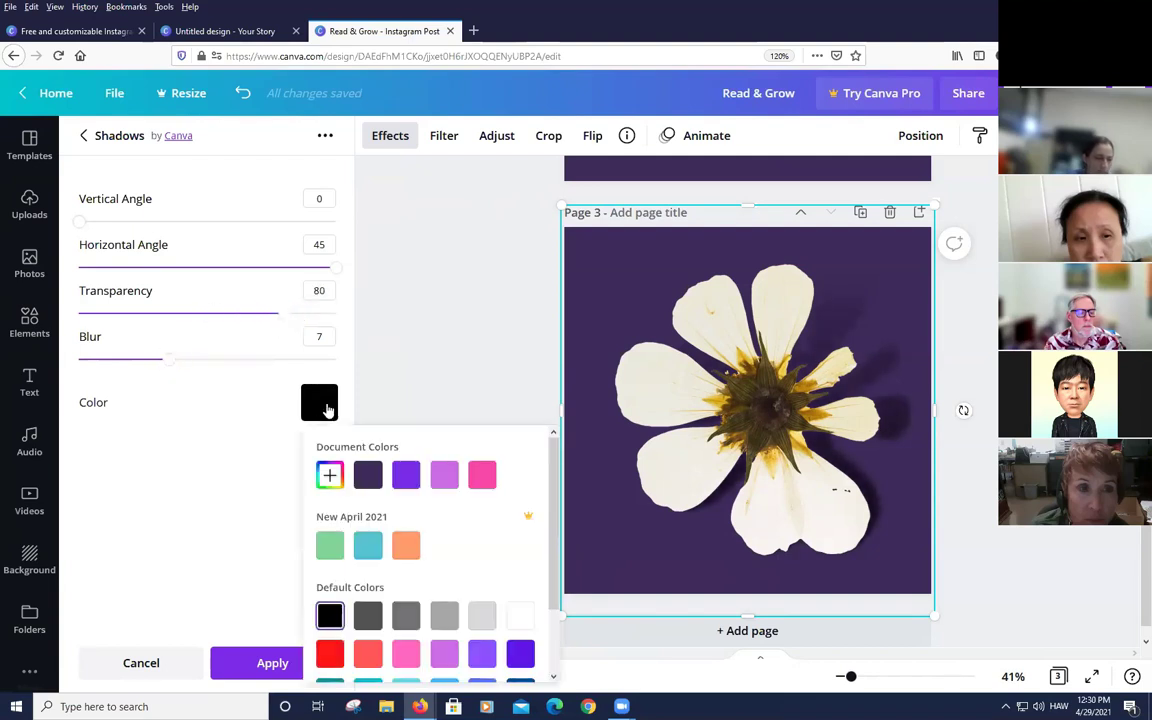
{"action": "left_click", "coordinate": [445, 614]}
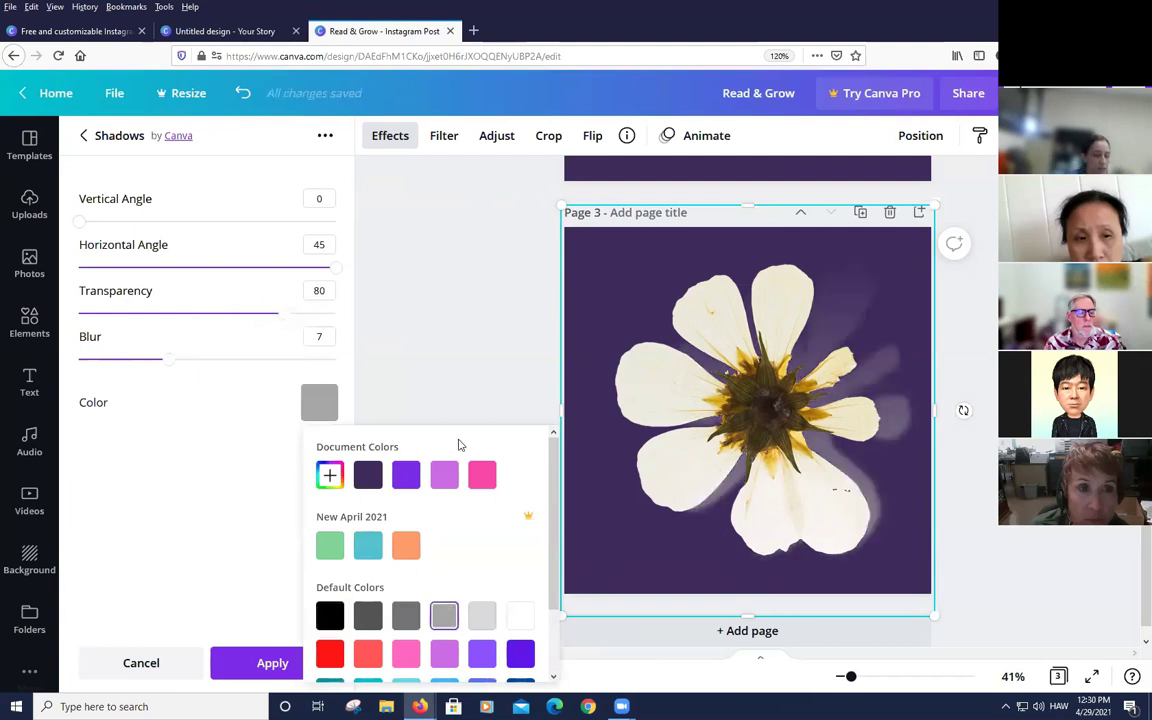
{"action": "left_click", "coordinate": [208, 457]}
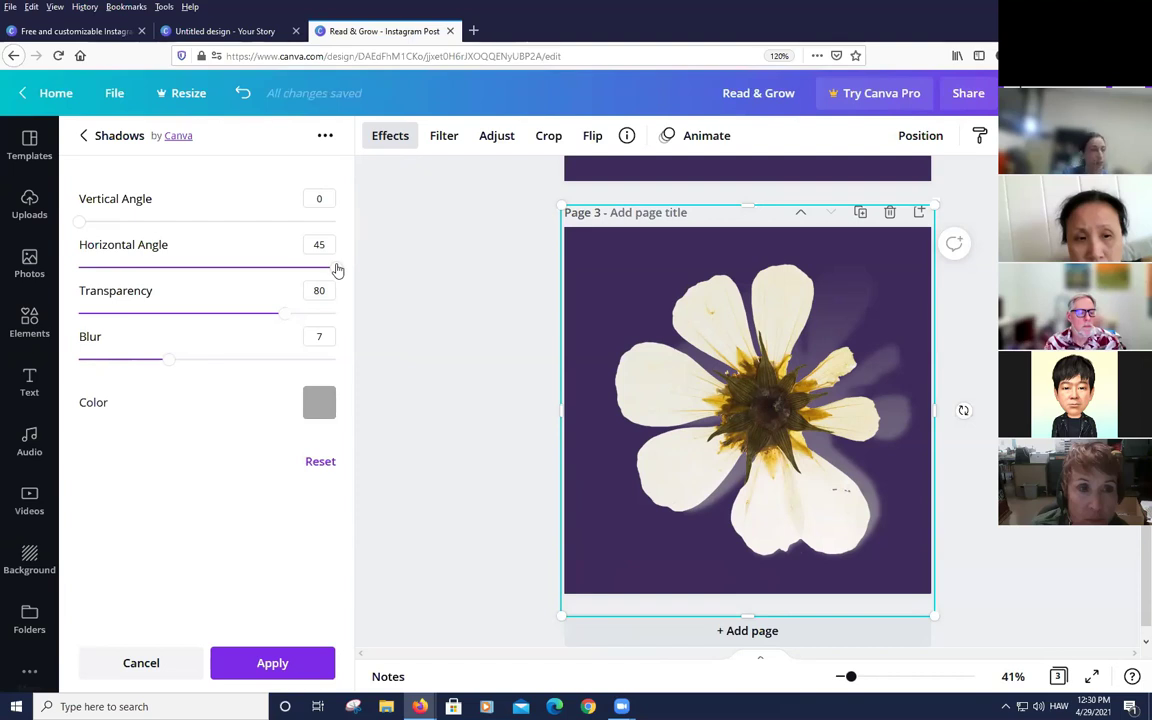
Set the backdrop shadow's horizontal angle to -25 and vertical angle to 48, and apply the effect
{"action": "left_click_drag", "start_coordinate": [330, 268], "coordinate": [136, 268]}
{"action": "left_click_drag", "start_coordinate": [87, 228], "coordinate": [218, 245]}
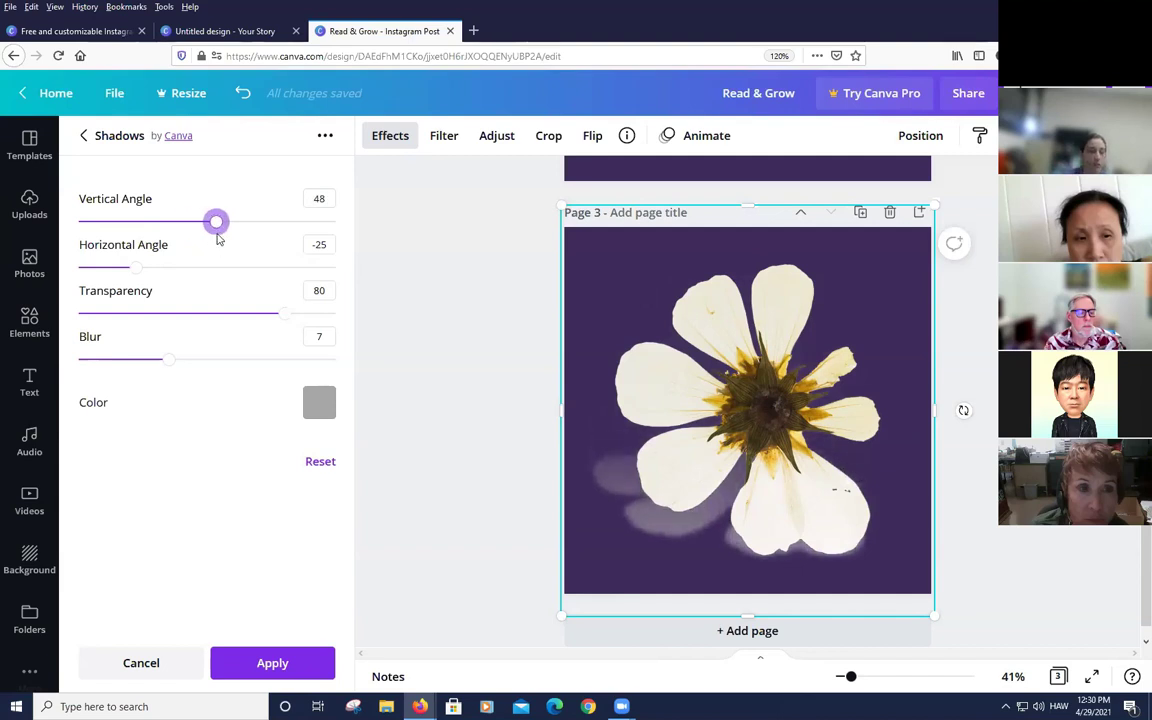
{"action": "left_click", "coordinate": [465, 282]}
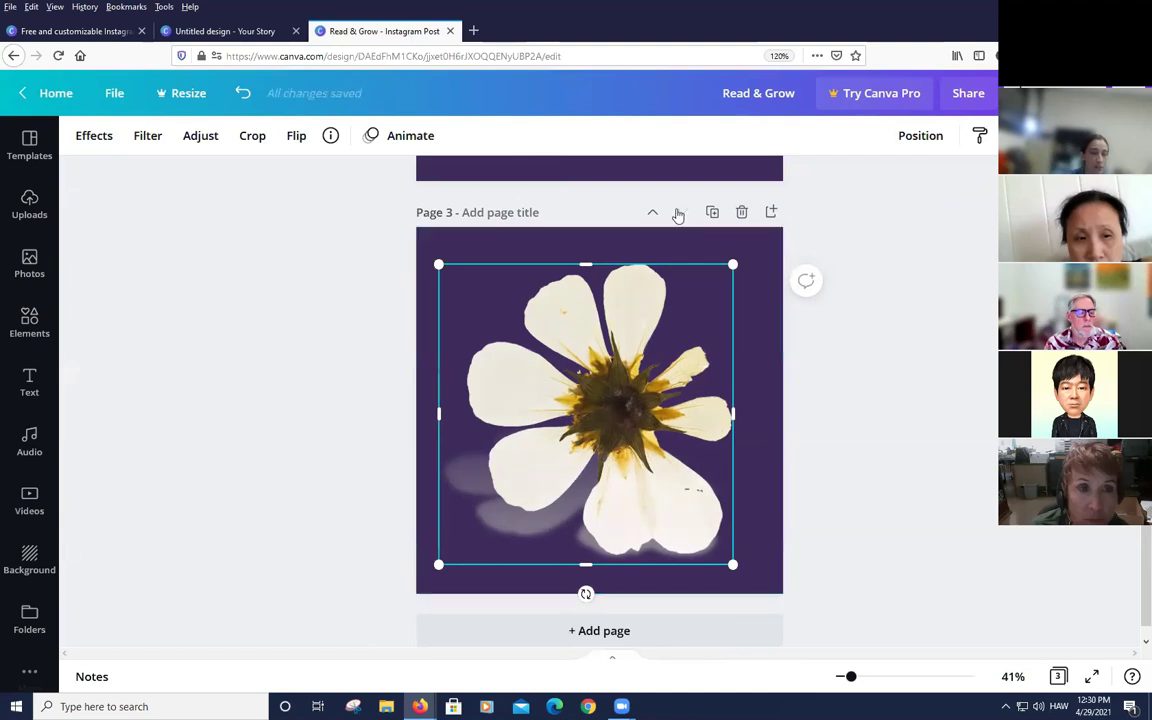
Give the white flower on page 3 an additional Glow shadow and colour it turquoise from the New April 2021 palette
{"action": "left_click", "coordinate": [92, 139]}
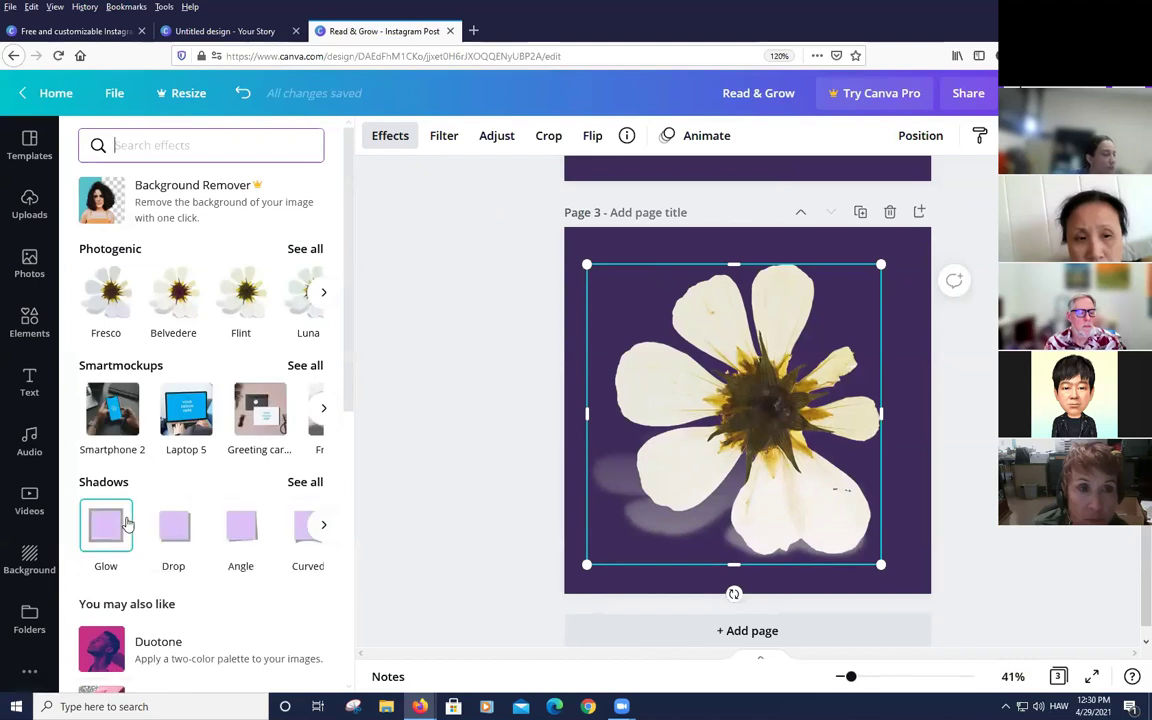
{"action": "left_click", "coordinate": [110, 532]}
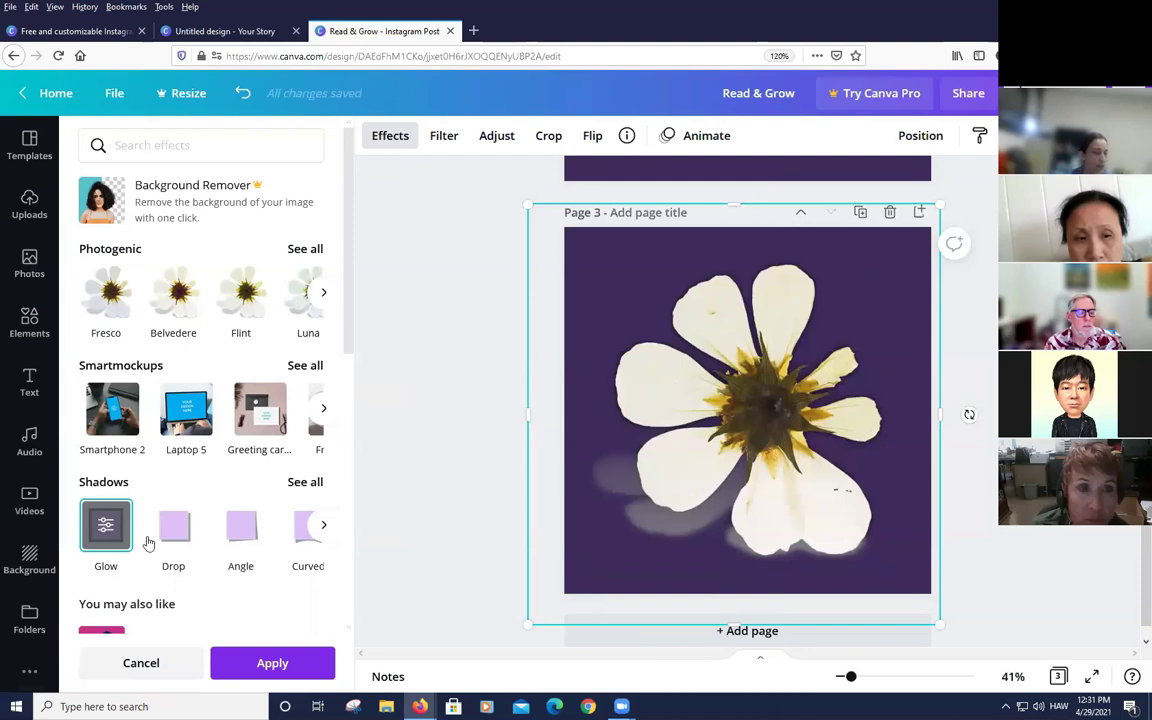
{"action": "left_click", "coordinate": [110, 527]}
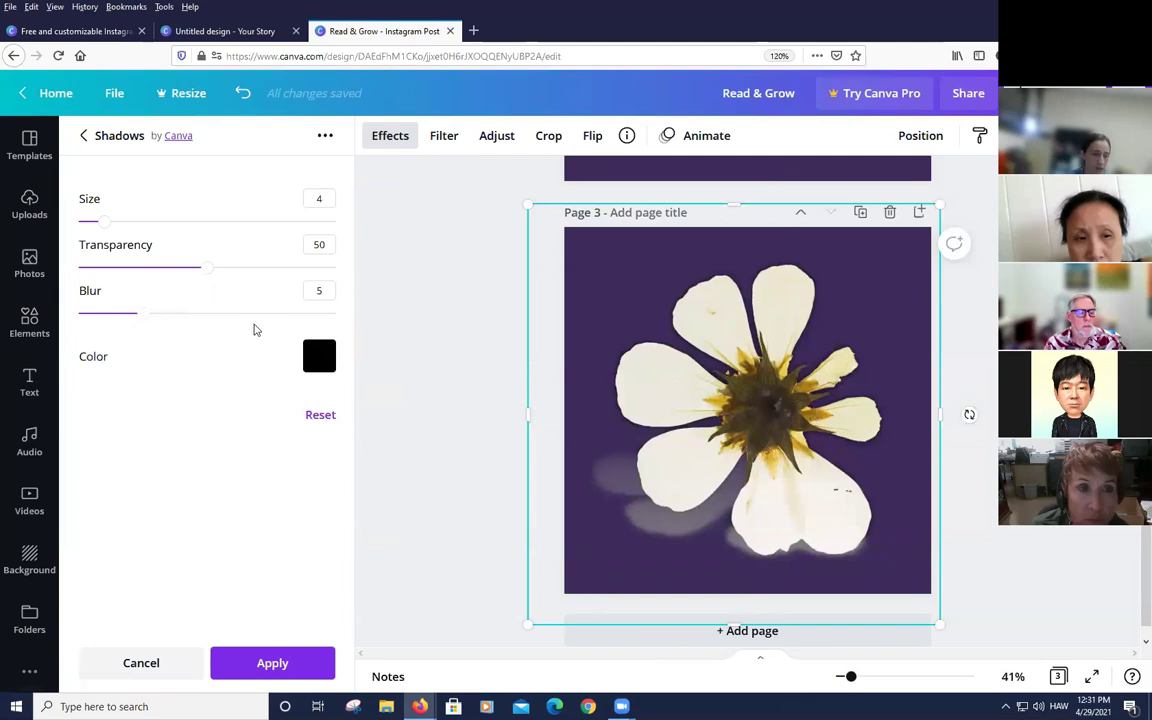
{"action": "left_click", "coordinate": [326, 362]}
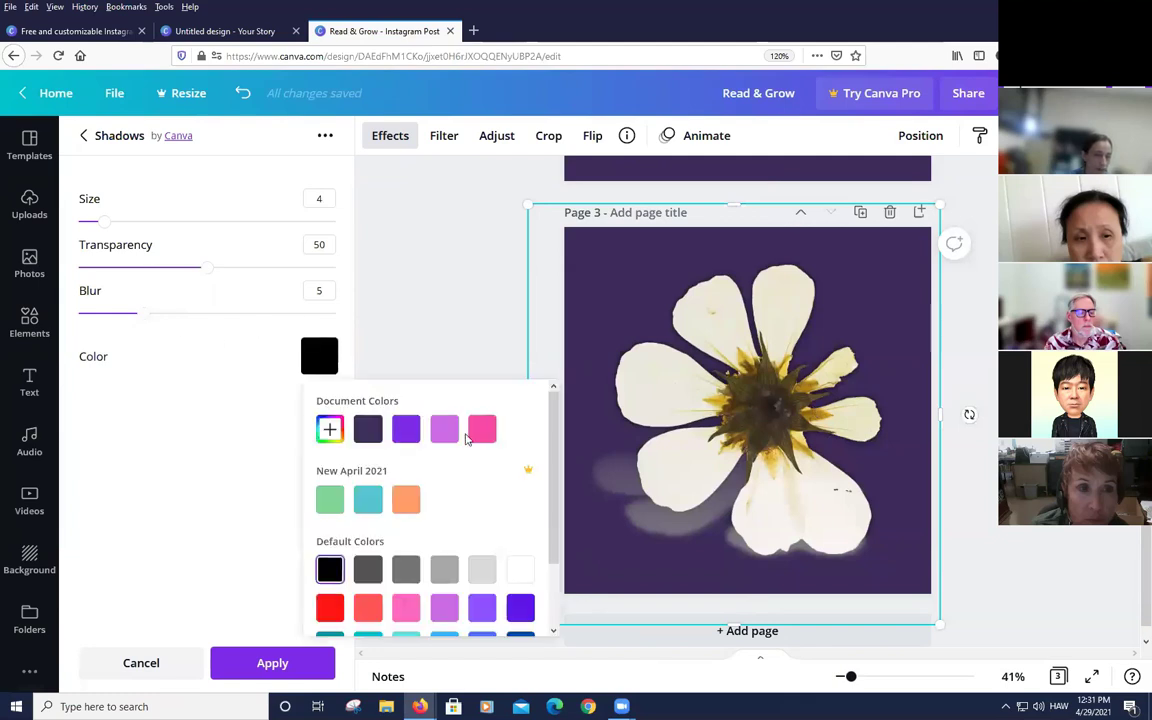
{"action": "left_click", "coordinate": [367, 499]}
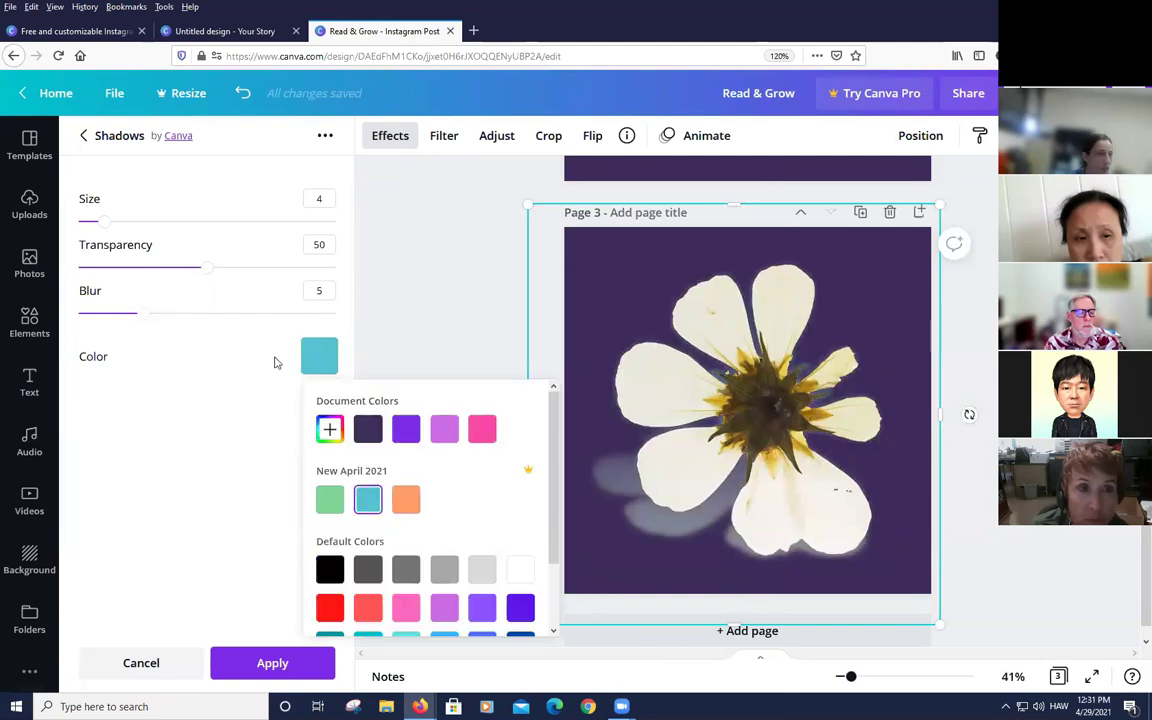
Set the turquoise glow's size to 36, transparency to 77 and blur to 0, and apply the effect
{"action": "left_click_drag", "start_coordinate": [206, 267], "coordinate": [77, 267]}
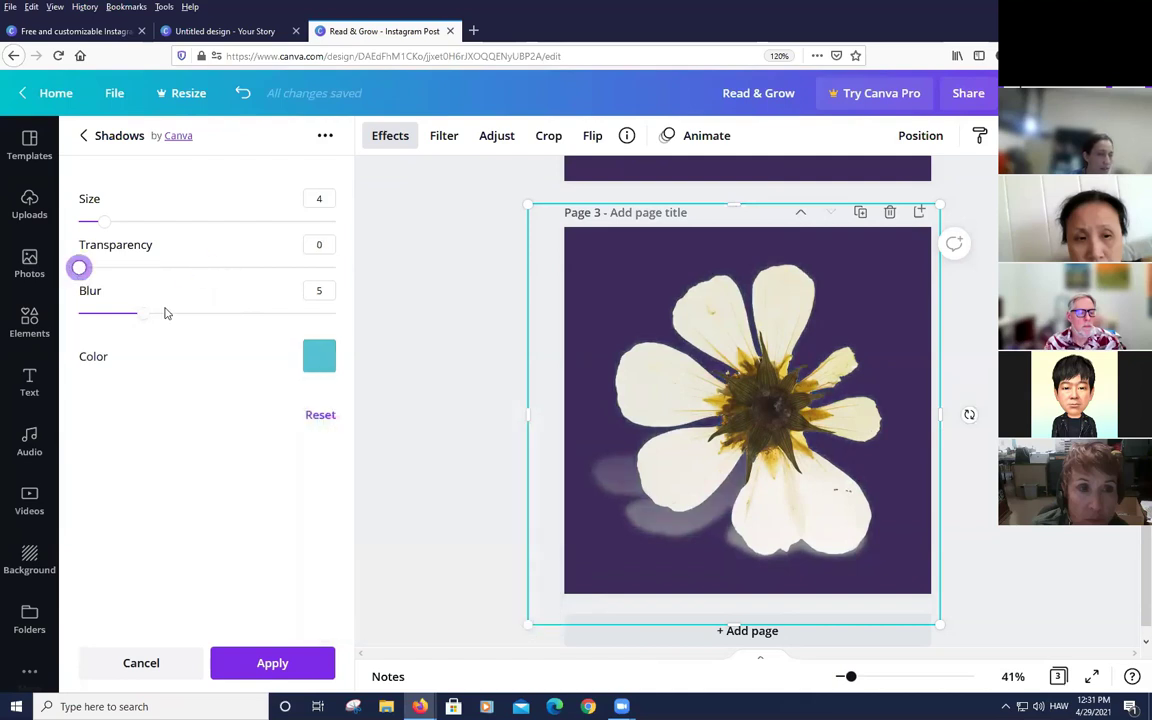
{"action": "left_click_drag", "start_coordinate": [141, 313], "coordinate": [79, 313]}
{"action": "left_click_drag", "start_coordinate": [105, 221], "coordinate": [310, 221]}
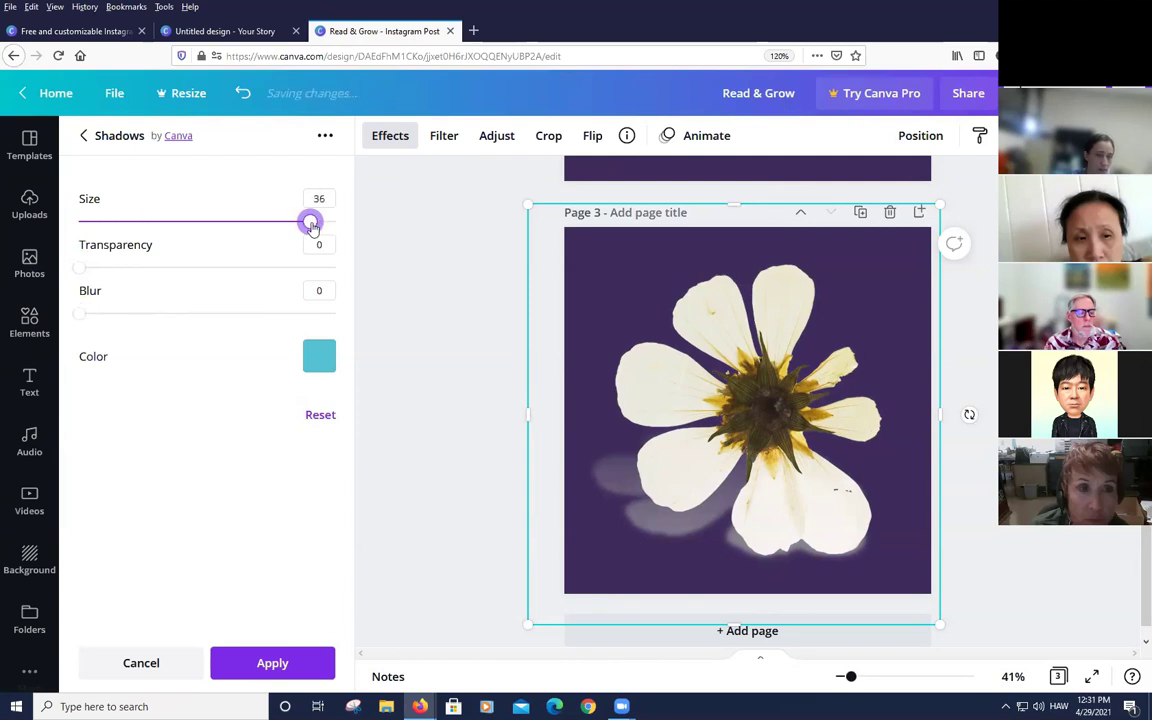
{"action": "left_click_drag", "start_coordinate": [79, 267], "coordinate": [276, 267]}
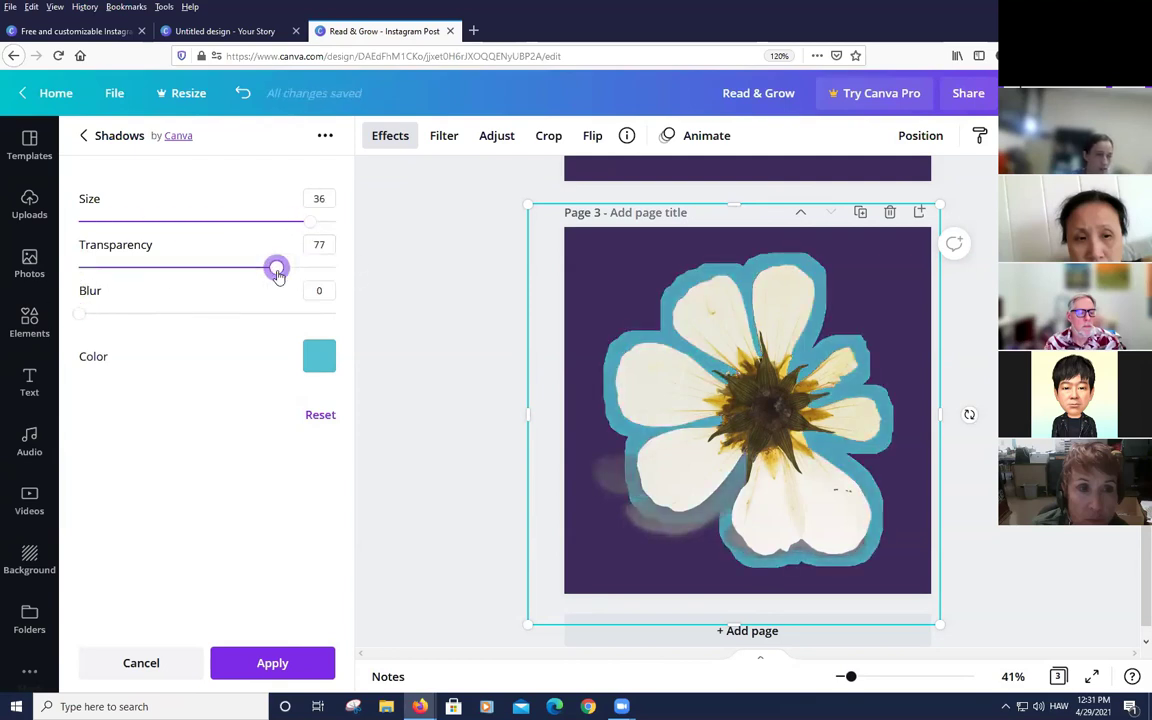
{"action": "left_click", "coordinate": [300, 665]}
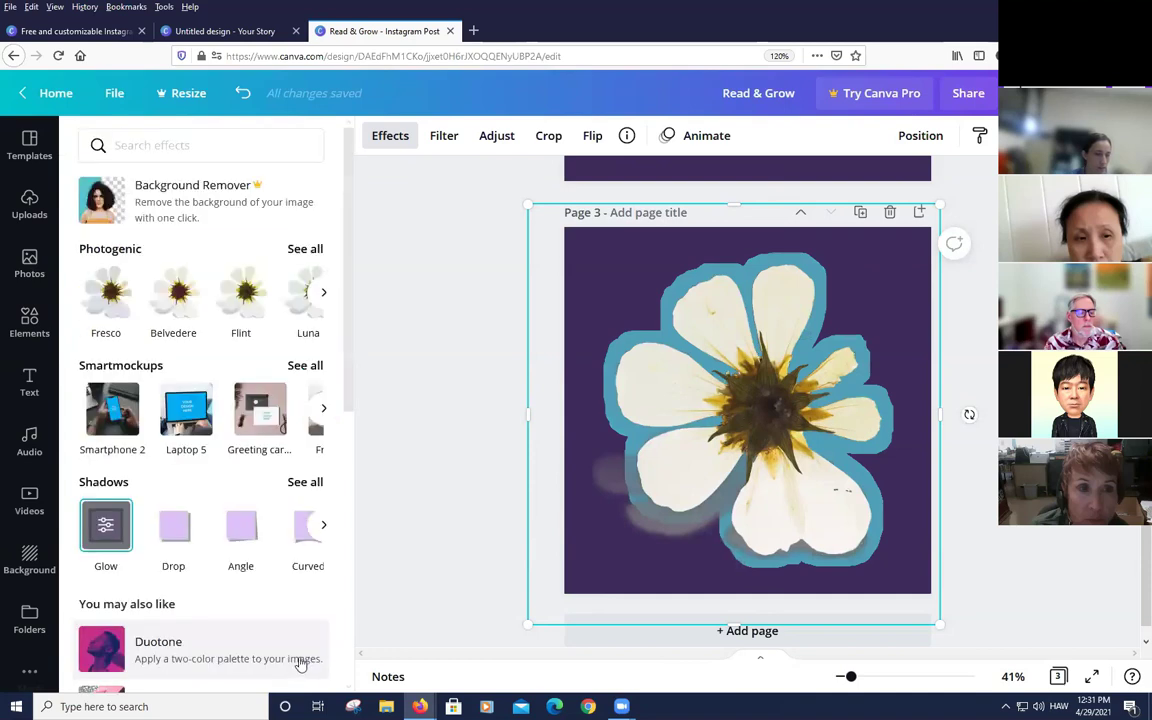
Undo the turquoise glow on the flower and redo it
{"action": "left_click", "coordinate": [822, 438]}
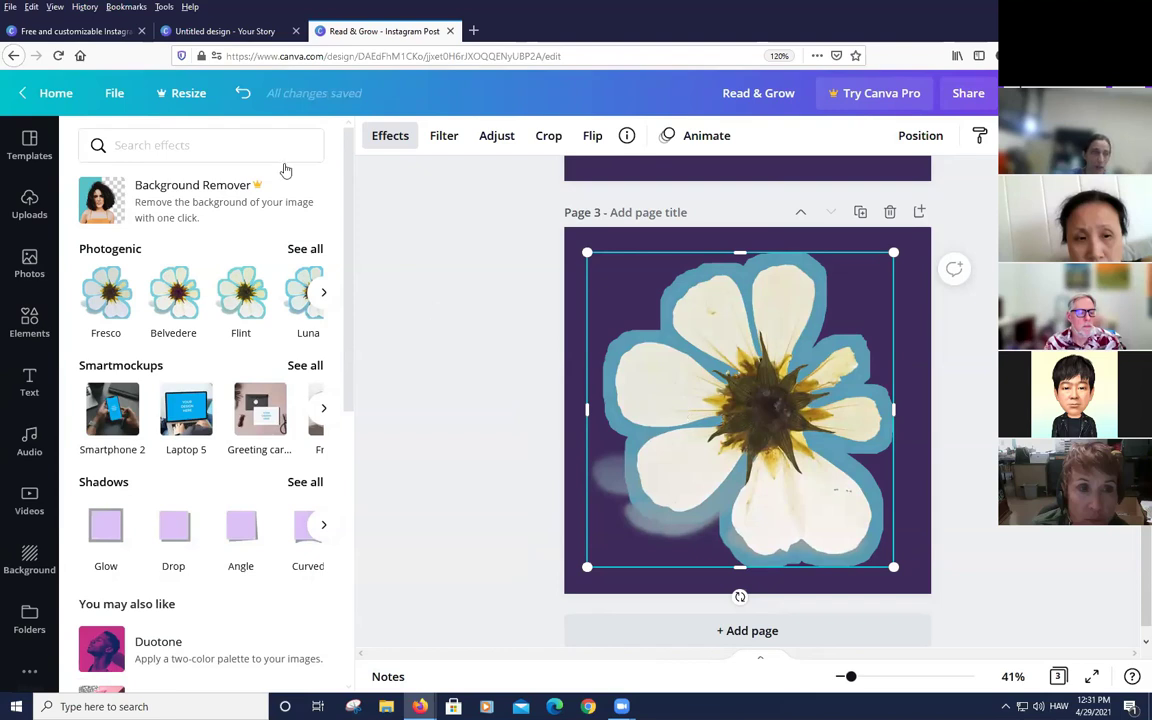
{"action": "left_click", "coordinate": [242, 93]}
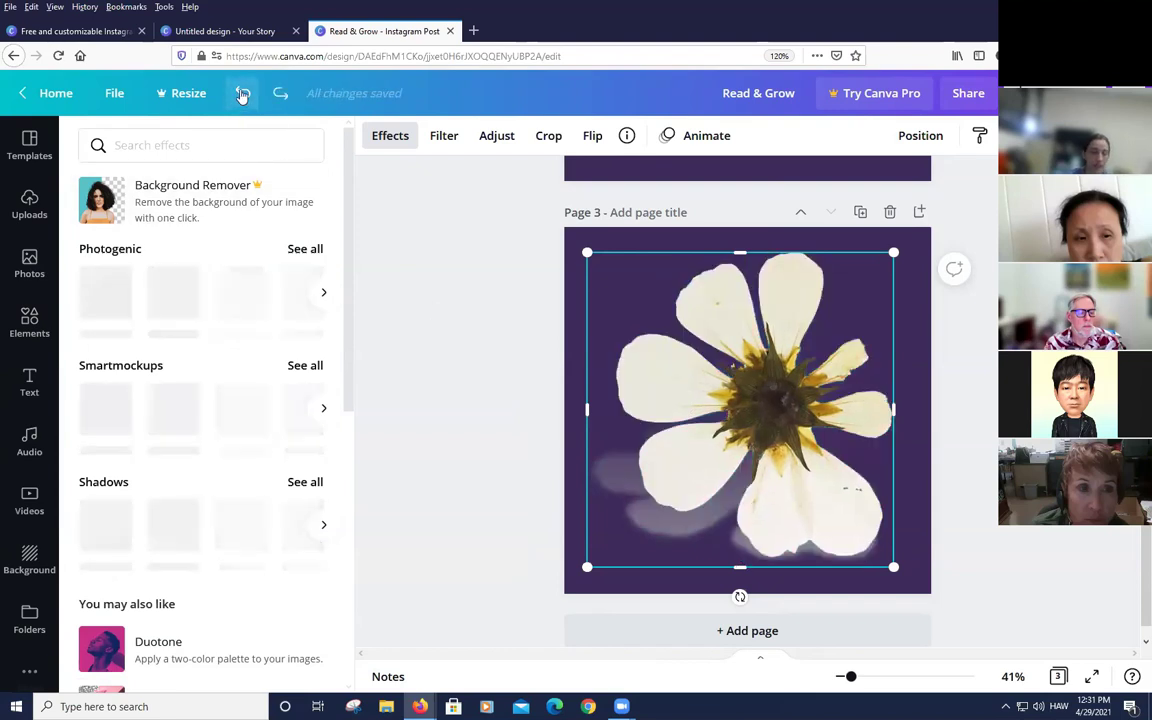
{"action": "key", "text": "ctrl+shift+z"}
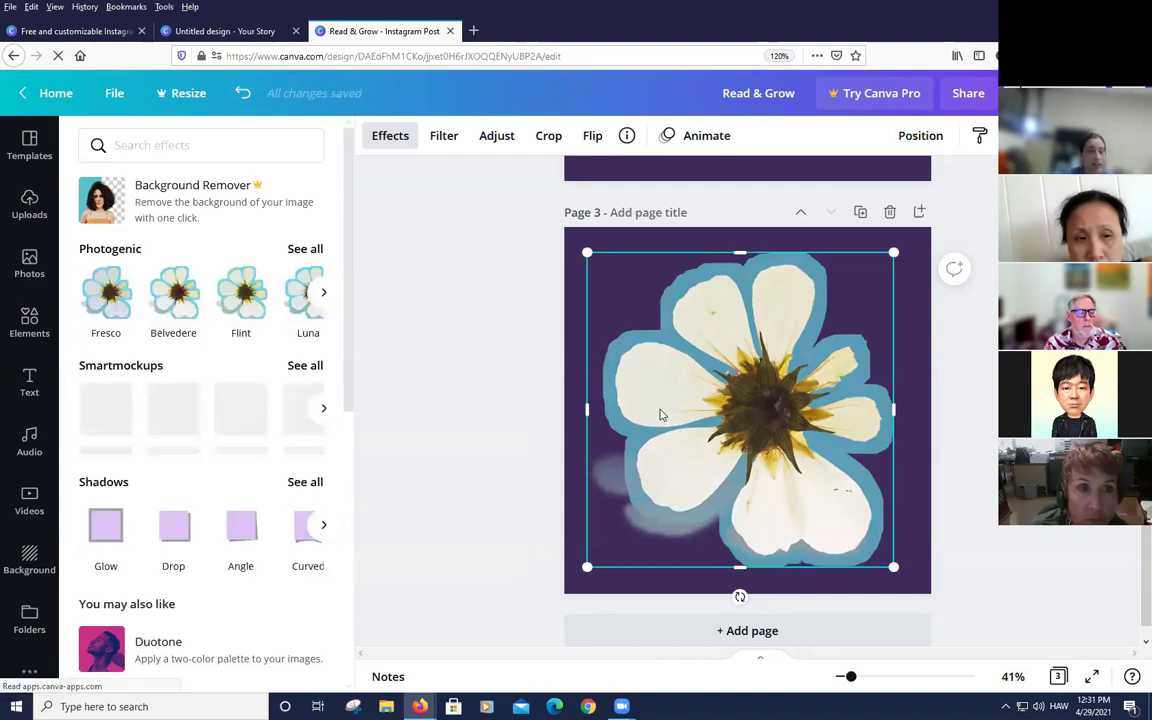
Add a second Glow shadow around the turquoise-outlined flower and colour it light green from the New April 2021 palette
{"action": "left_click", "coordinate": [106, 535]}
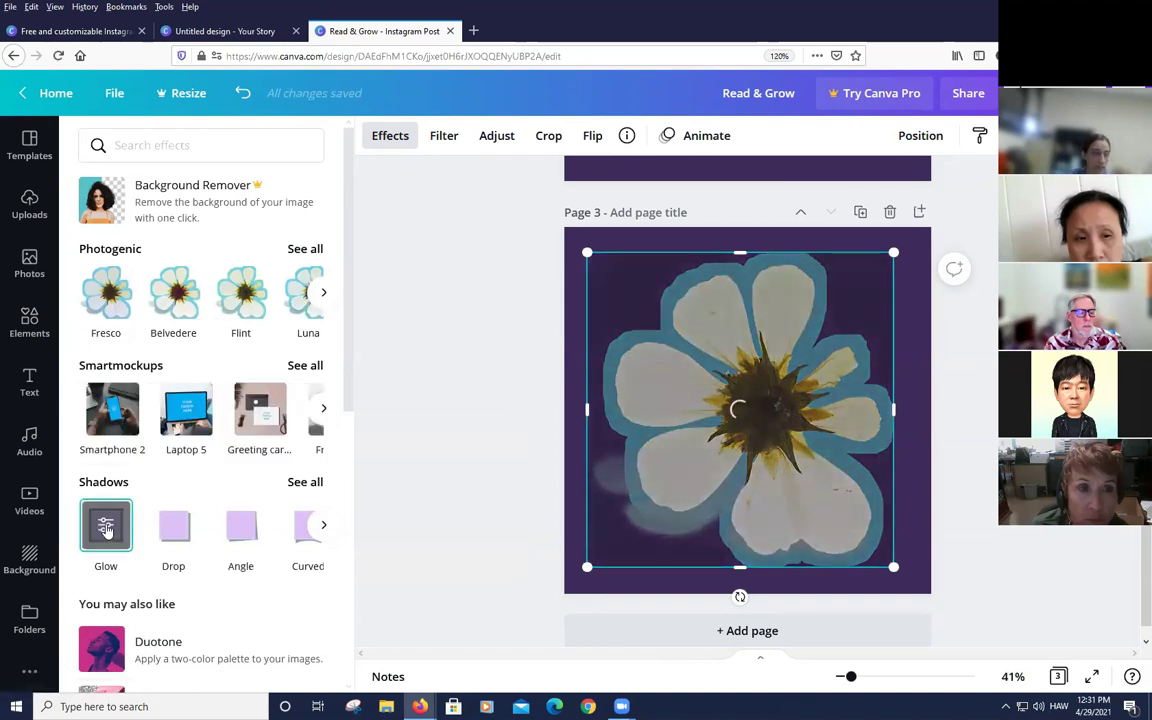
{"action": "left_click", "coordinate": [126, 524]}
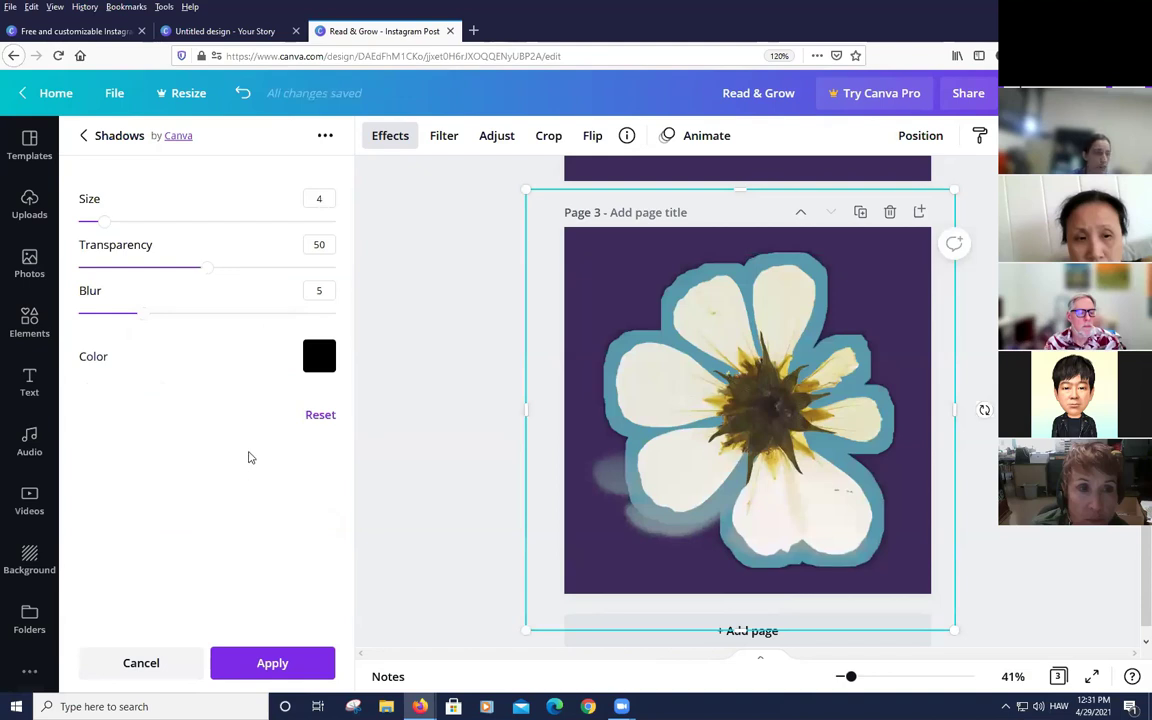
{"action": "left_click", "coordinate": [324, 364]}
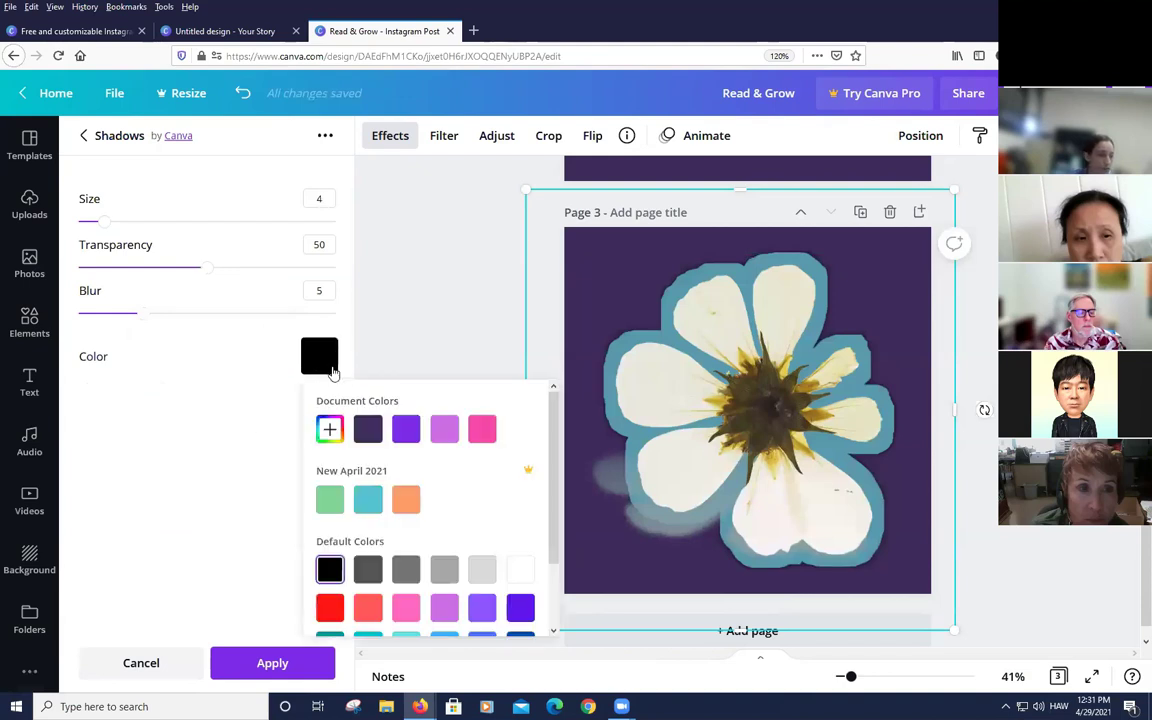
{"action": "left_click", "coordinate": [329, 502]}
Set the green glow's size to 16, transparency to 100 and blur to 0, apply it, and deselect the flower
{"action": "left_click_drag", "start_coordinate": [140, 318], "coordinate": [309, 314]}
{"action": "left_click_drag", "start_coordinate": [134, 221], "coordinate": [183, 221]}
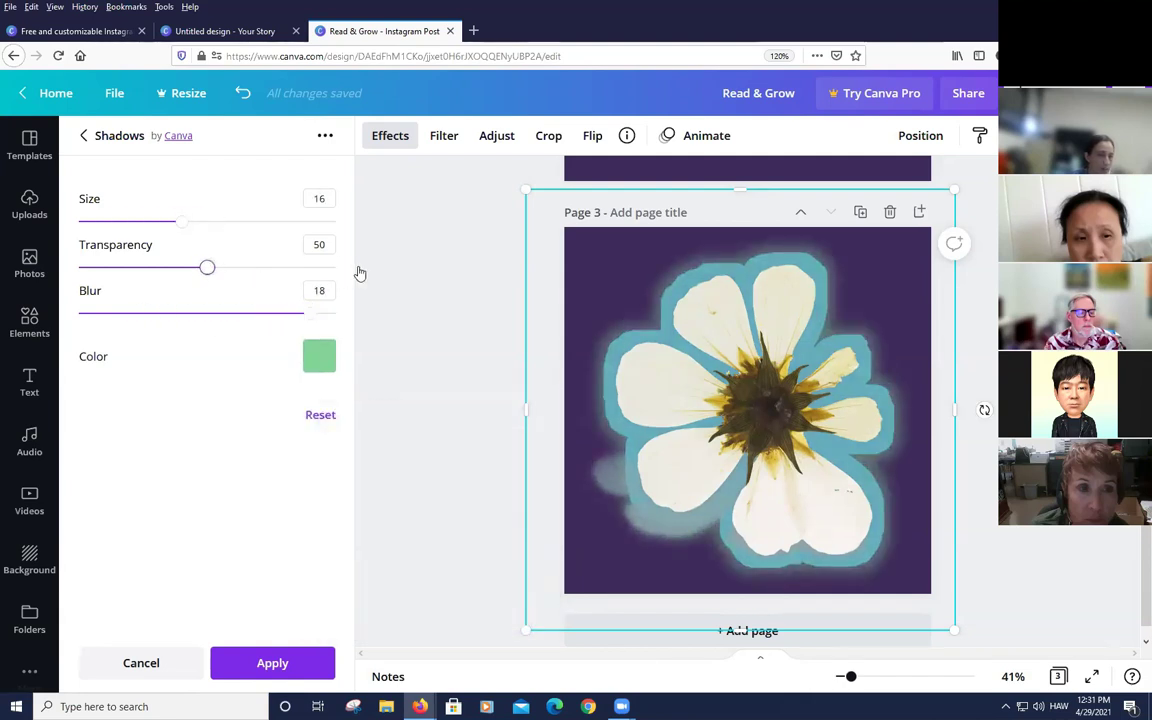
{"action": "left_click_drag", "start_coordinate": [207, 267], "coordinate": [355, 266]}
{"action": "left_click_drag", "start_coordinate": [310, 314], "coordinate": [15, 310]}
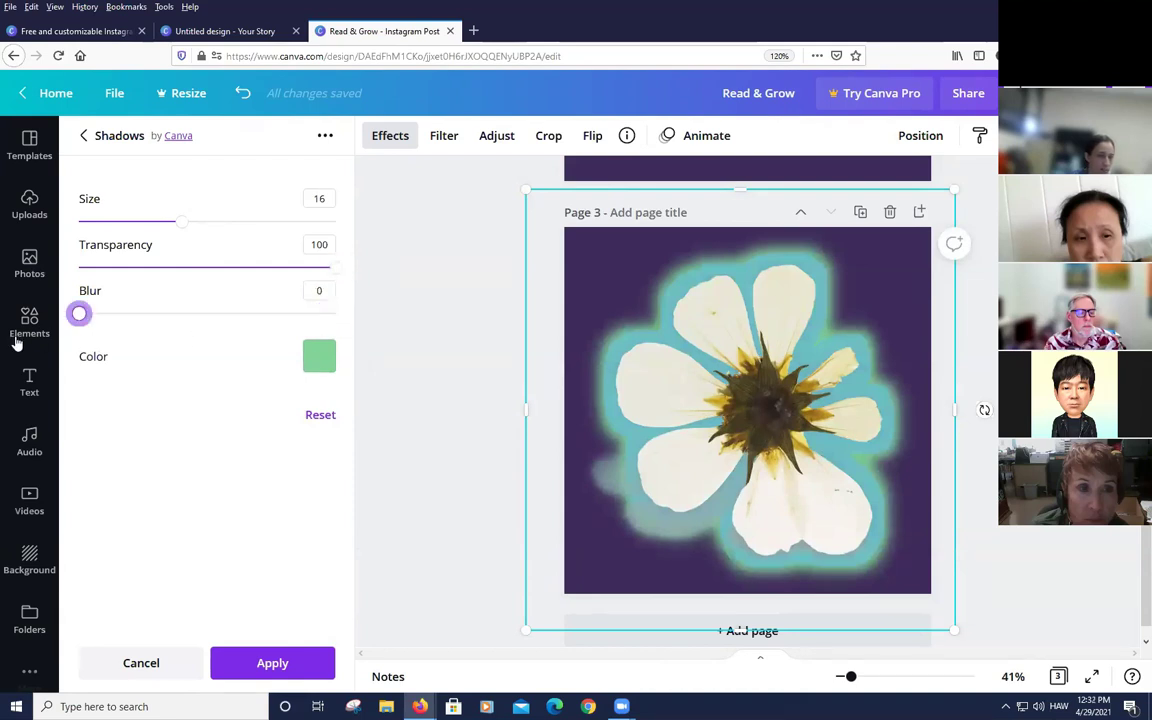
{"action": "left_click", "coordinate": [272, 663]}
{"action": "left_click", "coordinate": [785, 485]}
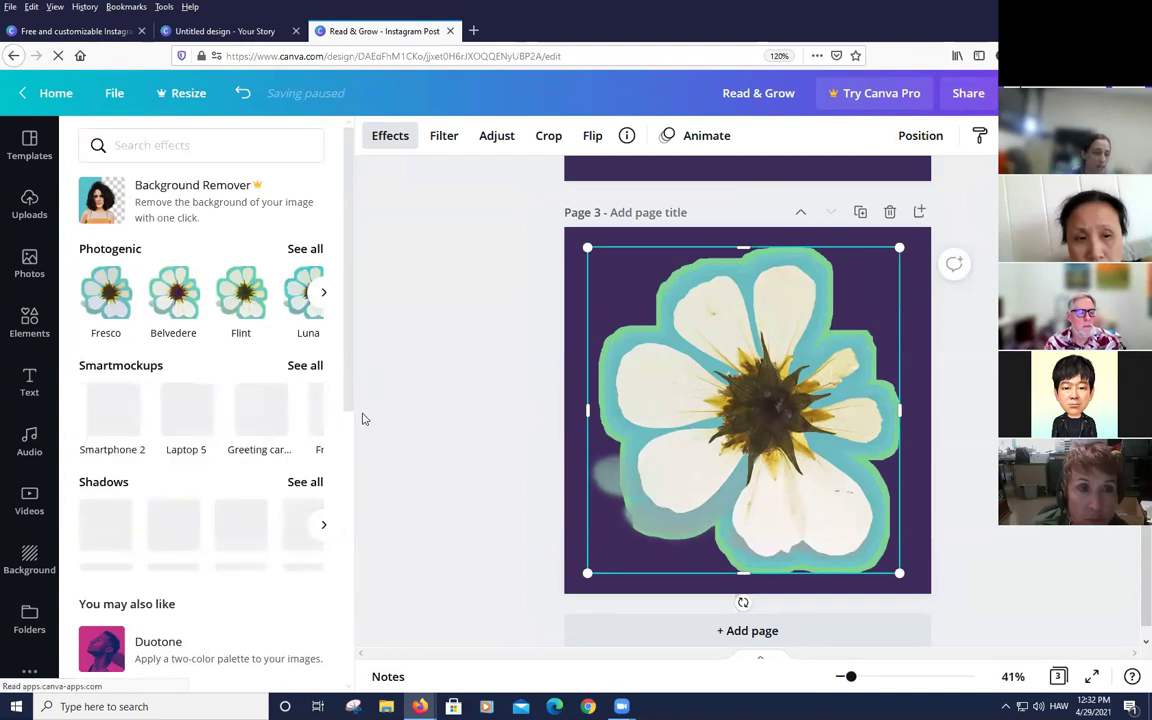
{"action": "left_click", "coordinate": [356, 340]}
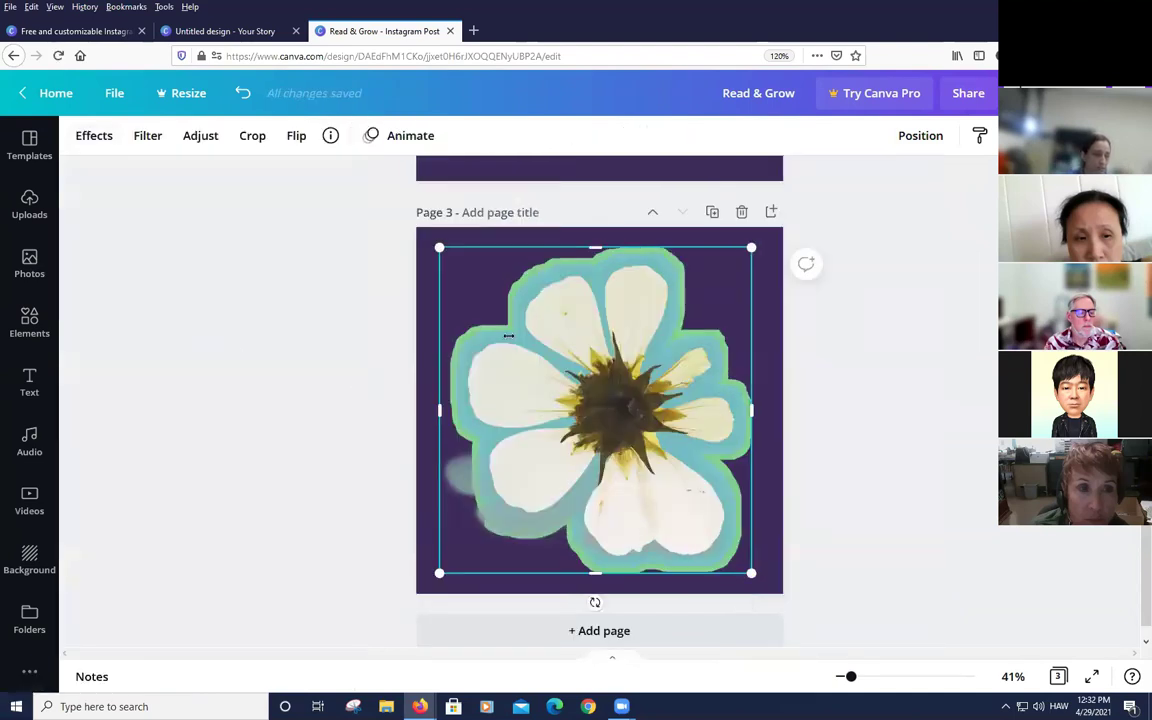
{"action": "left_click", "coordinate": [917, 342]}
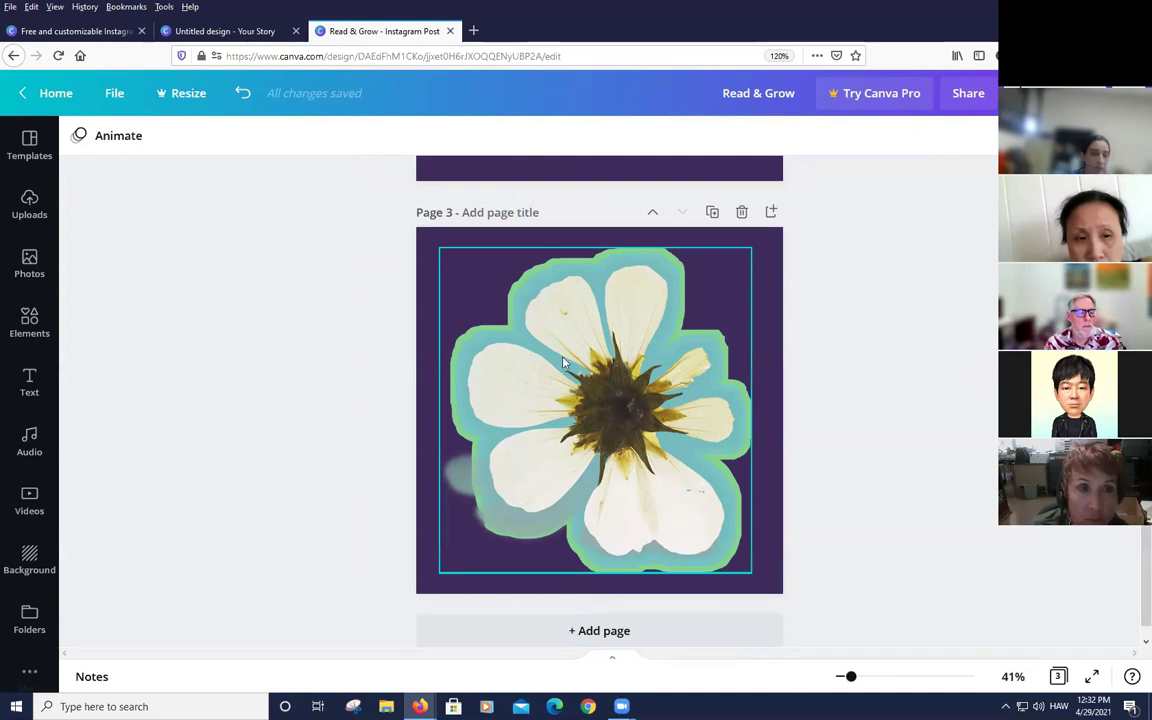
Add a blank page 4 after the flower page and open its background colour choices
{"action": "left_click", "coordinate": [770, 211]}
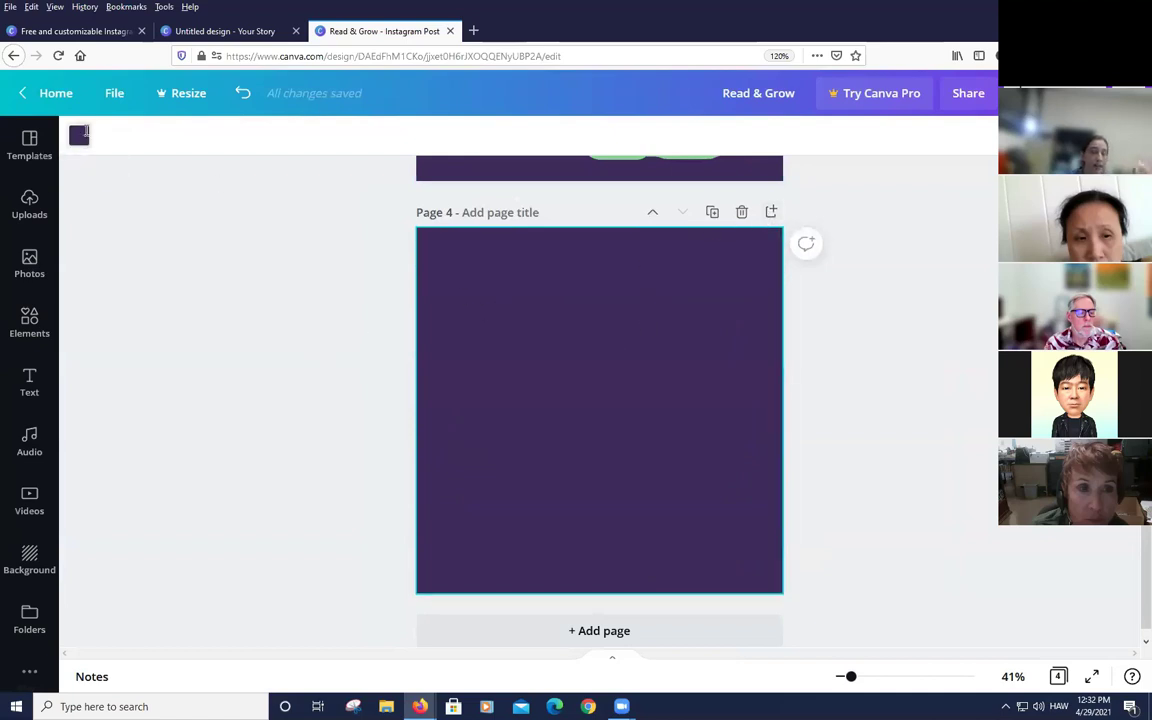
{"action": "left_click", "coordinate": [84, 133]}
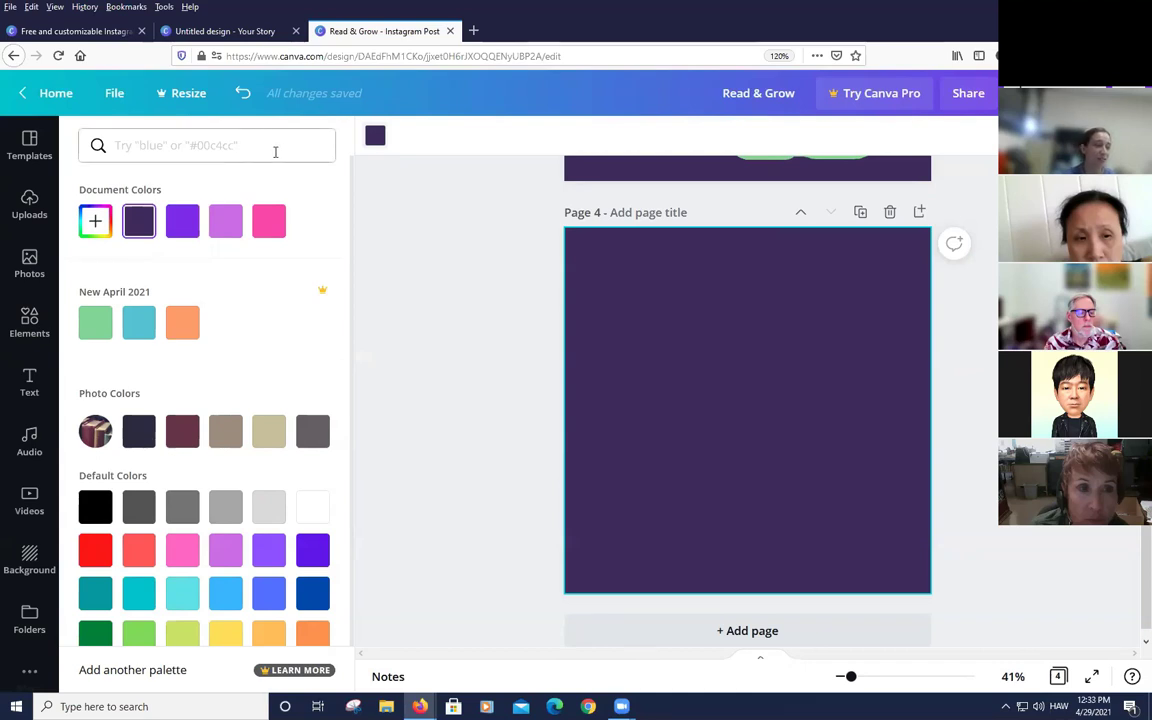
Switch to the Instagram stories templates page, go to Canva's Learn page and open the Colors resource
{"action": "left_click", "coordinate": [224, 32]}
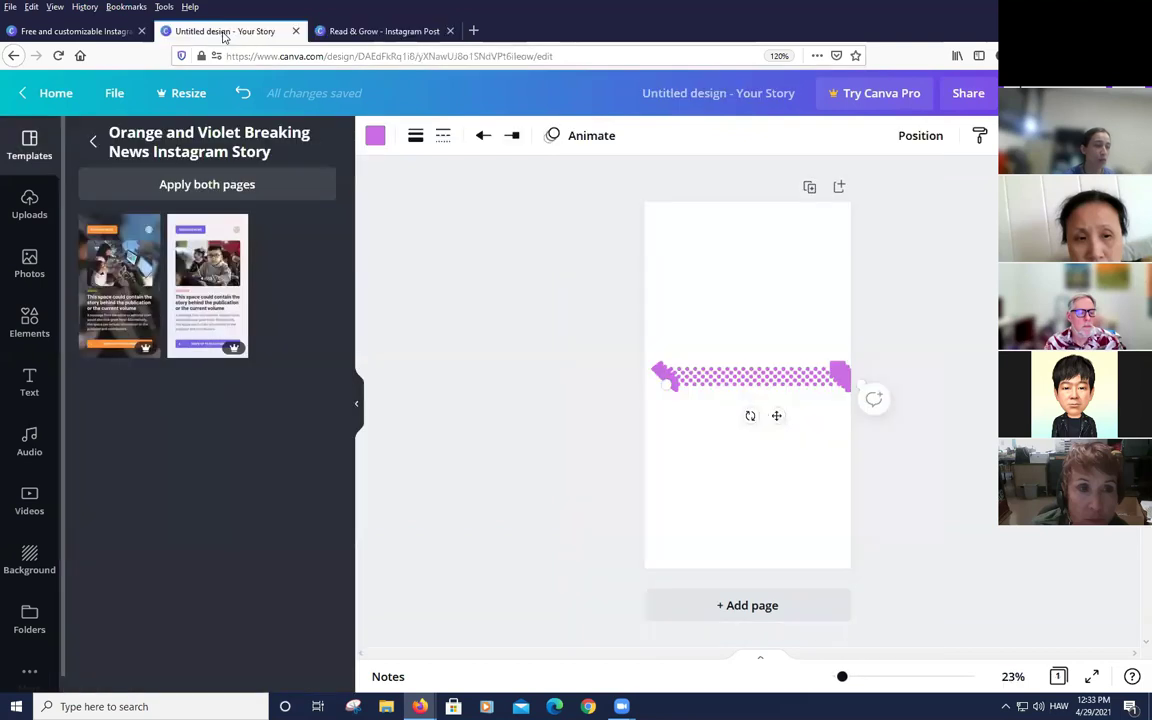
{"action": "left_click", "coordinate": [352, 31]}
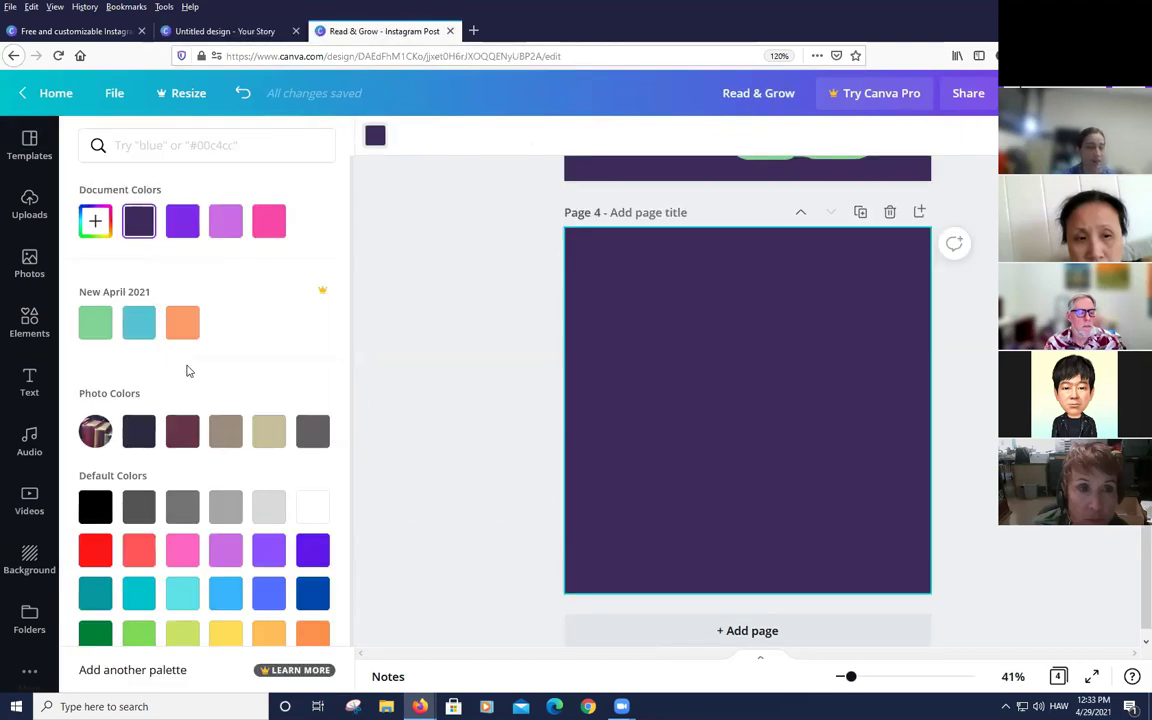
{"action": "left_click", "coordinate": [118, 33]}
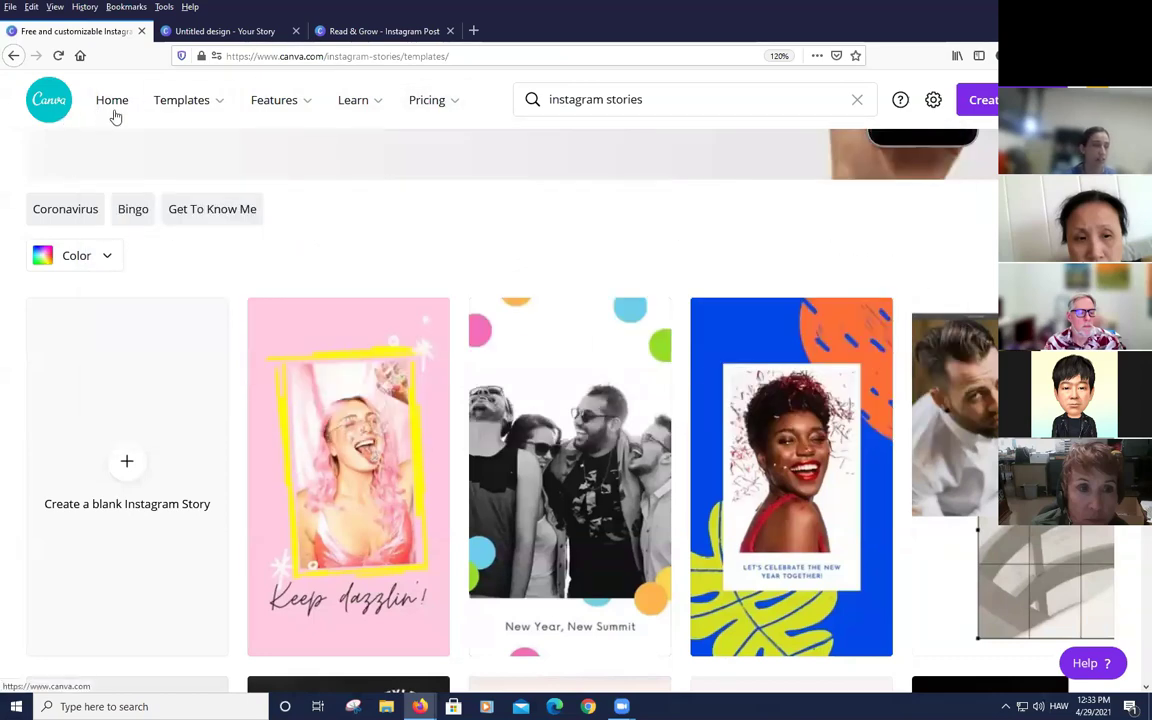
{"action": "left_click", "coordinate": [366, 106]}
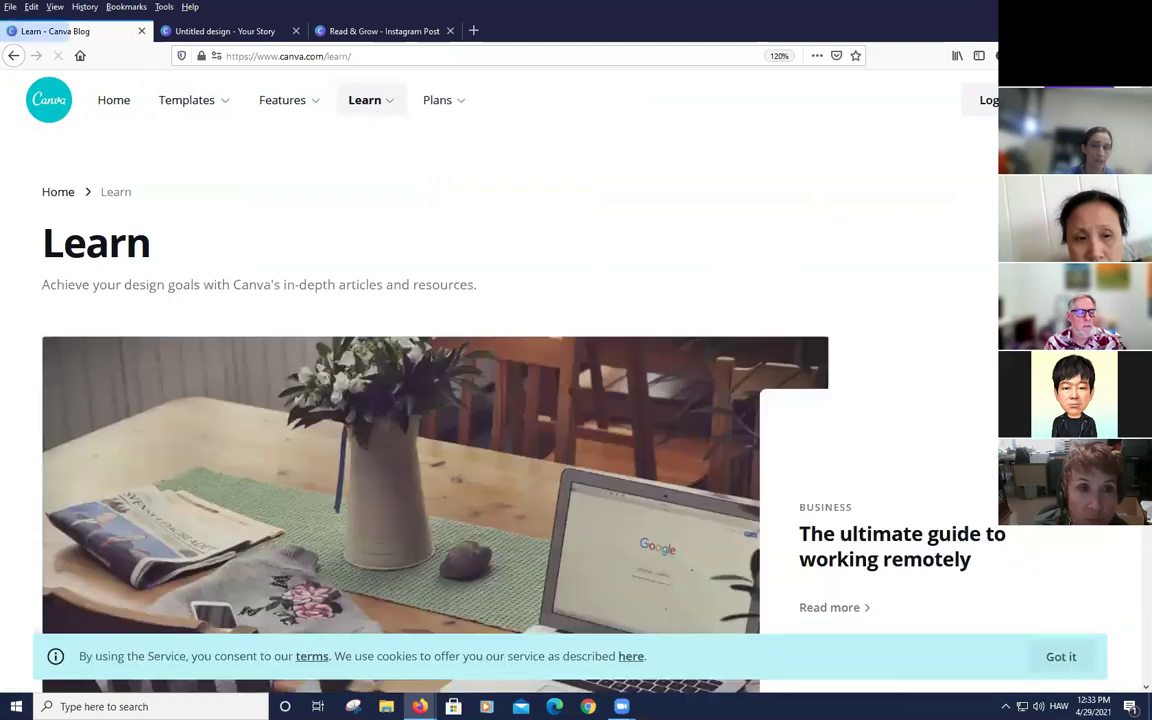
{"action": "scroll", "coordinate": [846, 230], "scroll_direction": "down", "scroll_amount": 5}
{"action": "scroll", "coordinate": [1100, 540], "scroll_direction": "down", "scroll_amount": 20}
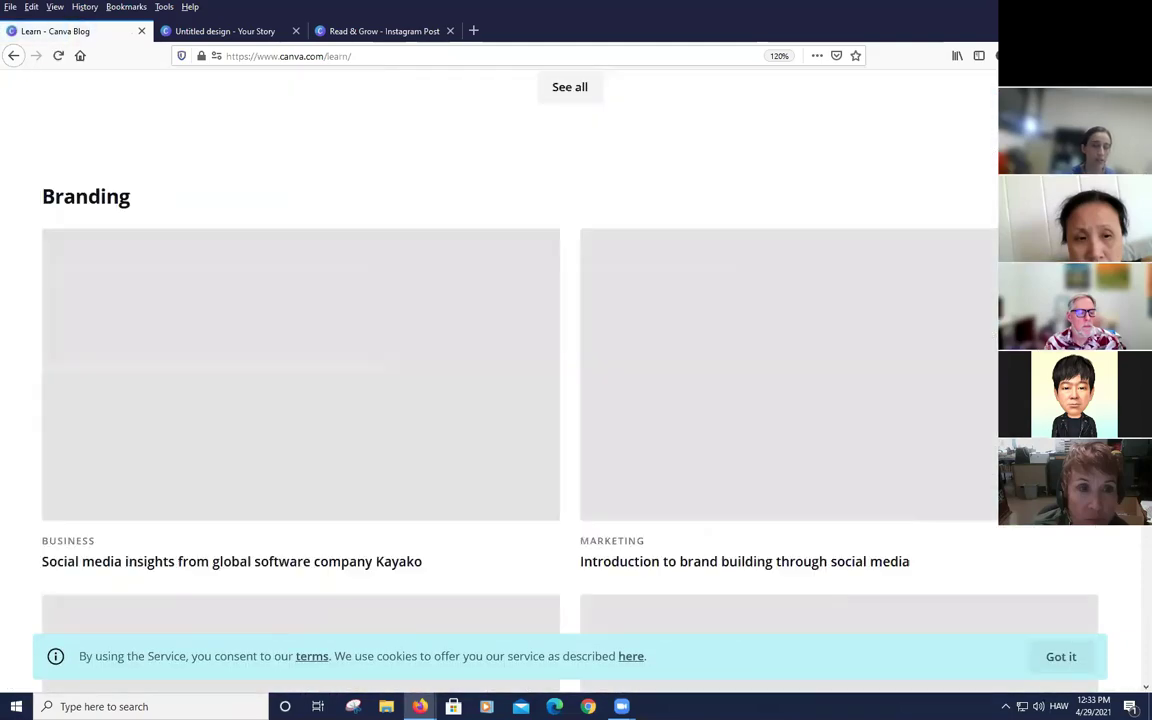
{"action": "scroll", "coordinate": [1066, 690], "scroll_direction": "up", "scroll_amount": 20}
{"action": "scroll", "coordinate": [1066, 690], "scroll_direction": "down", "scroll_amount": 20}
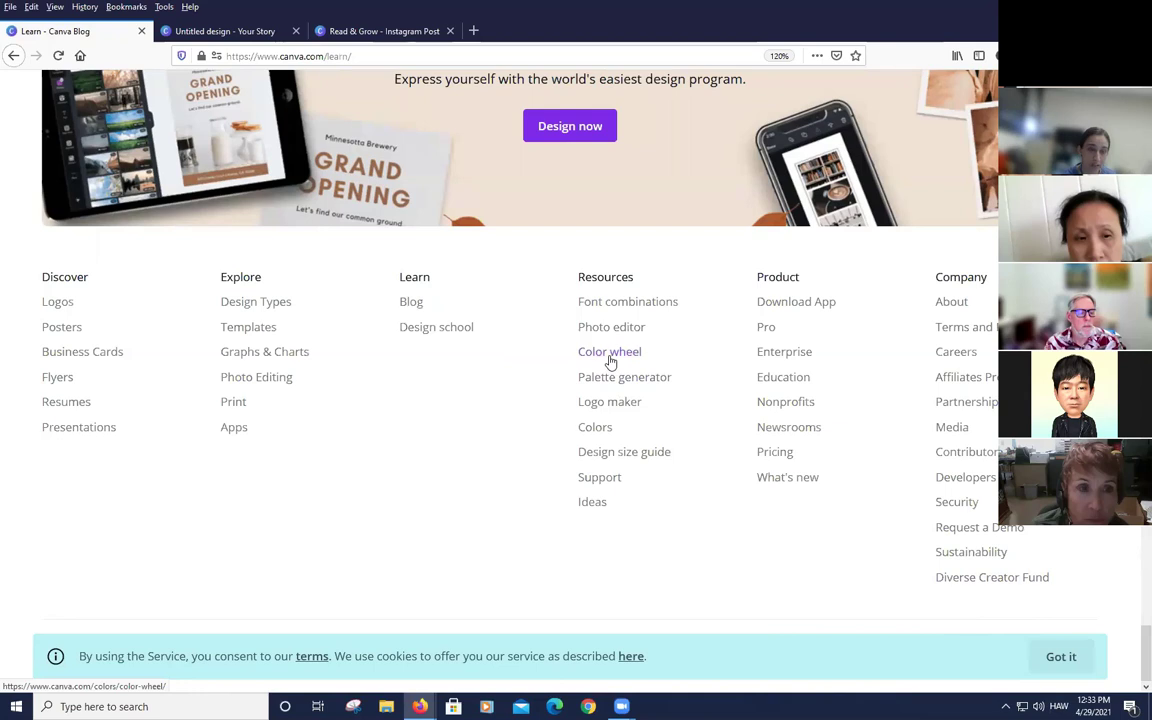
{"action": "left_click", "coordinate": [609, 430]}
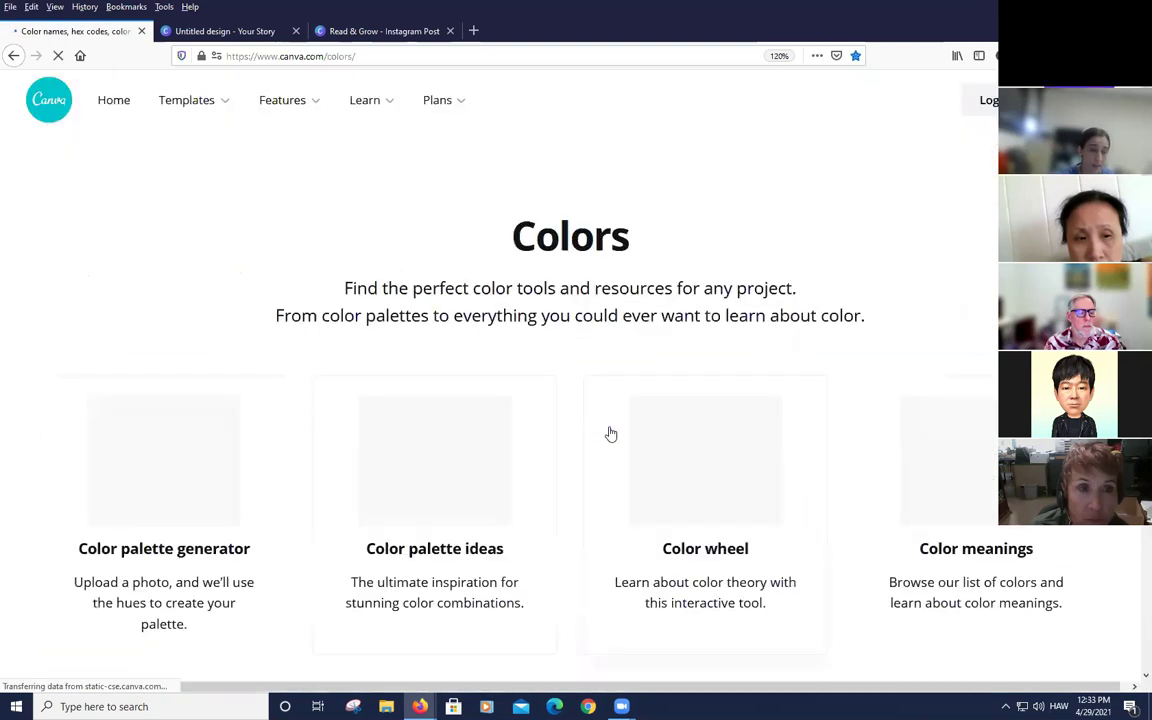
Open the Color palette generator and look over its sample photo palette, the colour combination ideas and the rest of the page
{"action": "scroll", "coordinate": [607, 437], "scroll_direction": "down", "scroll_amount": 1}
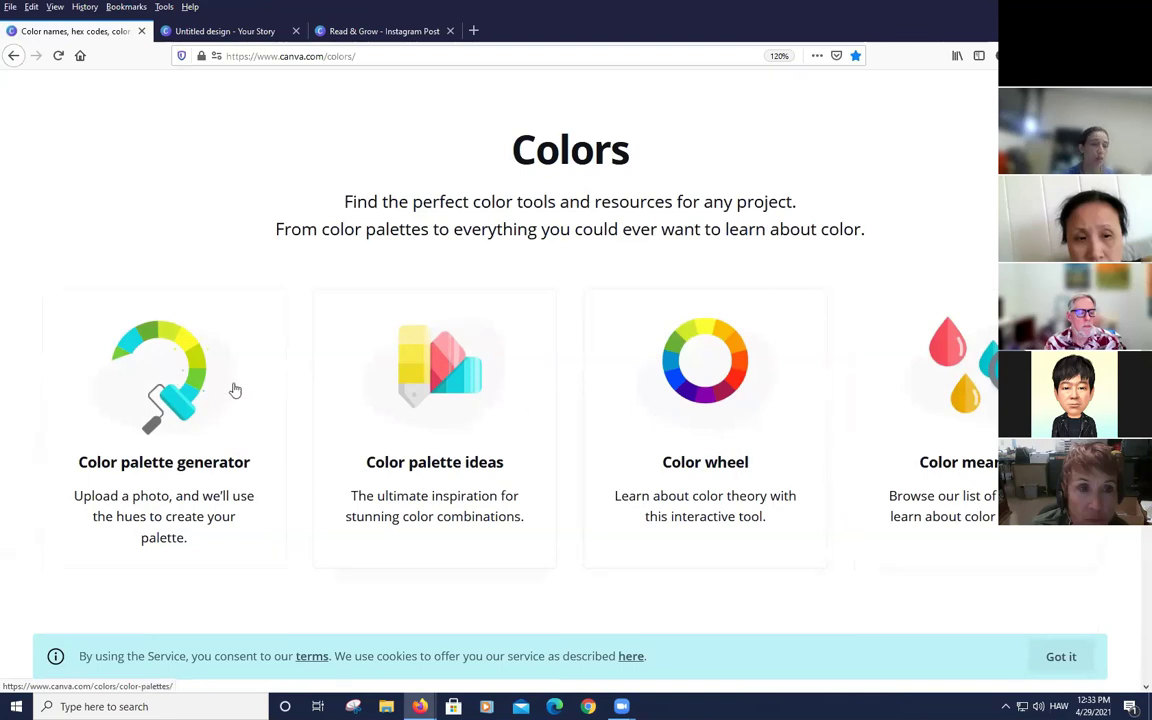
{"action": "left_click", "coordinate": [162, 355]}
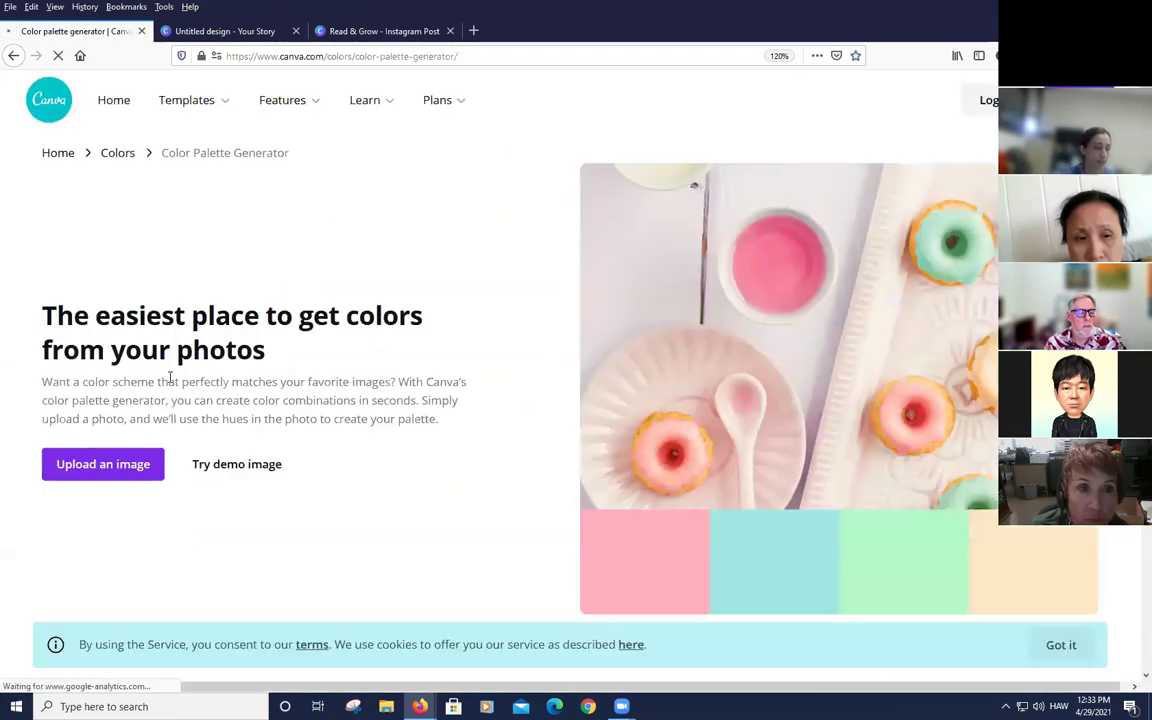
{"action": "scroll", "coordinate": [172, 378], "scroll_direction": "down", "scroll_amount": 2}
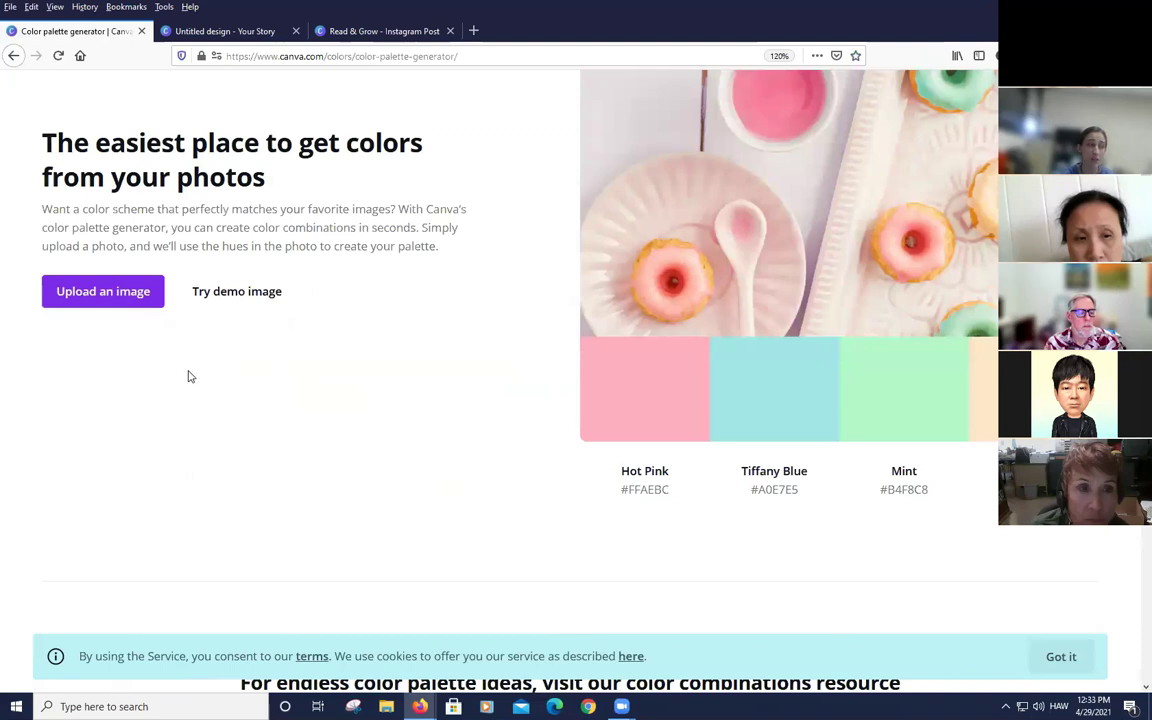
{"action": "mouse_move", "coordinate": [684, 363]}
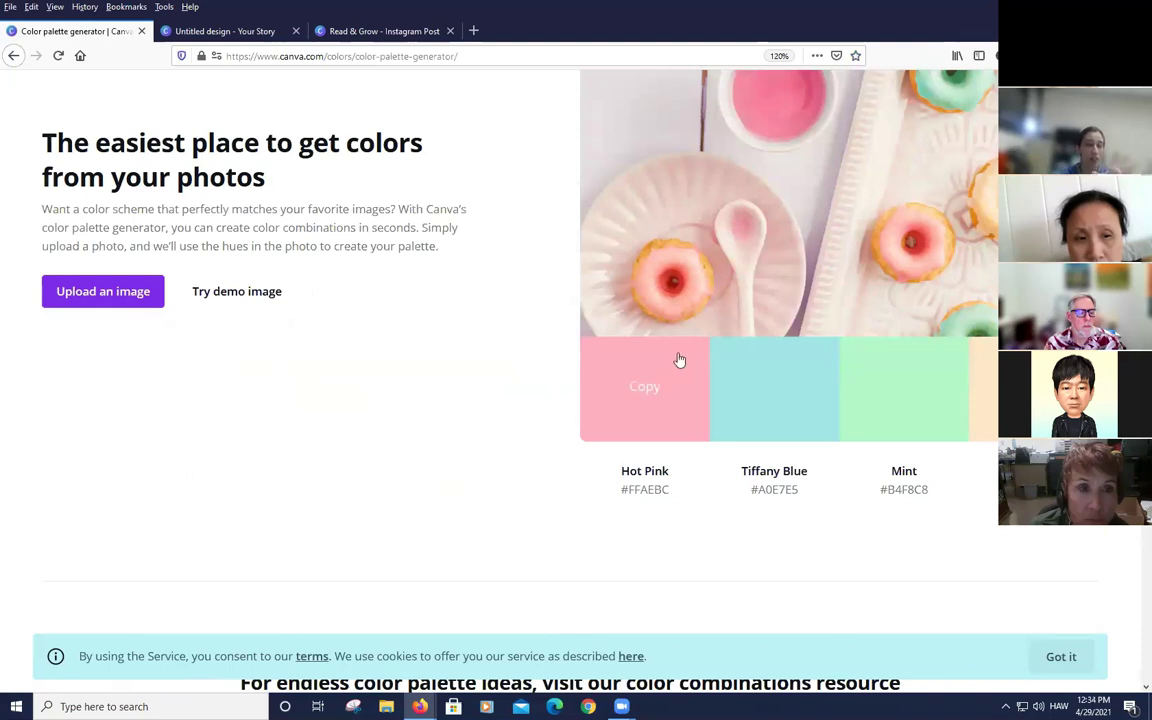
{"action": "scroll", "coordinate": [679, 418], "scroll_direction": "down", "scroll_amount": 1}
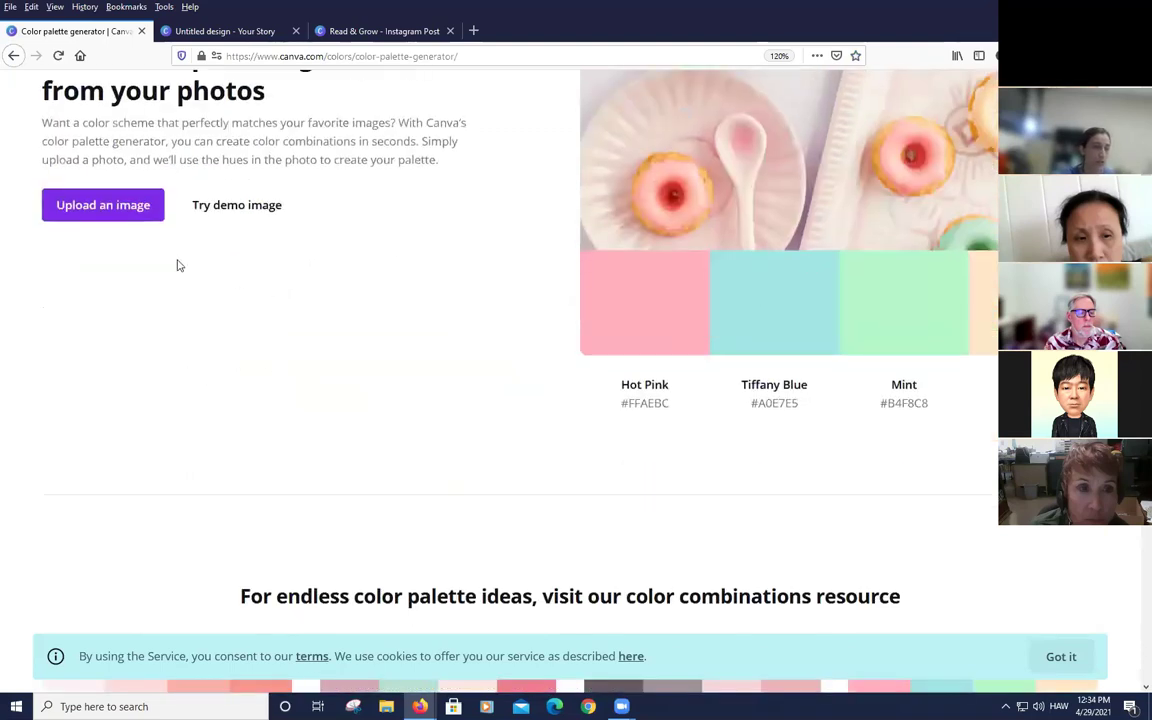
{"action": "scroll", "coordinate": [390, 287], "scroll_direction": "down", "scroll_amount": 3}
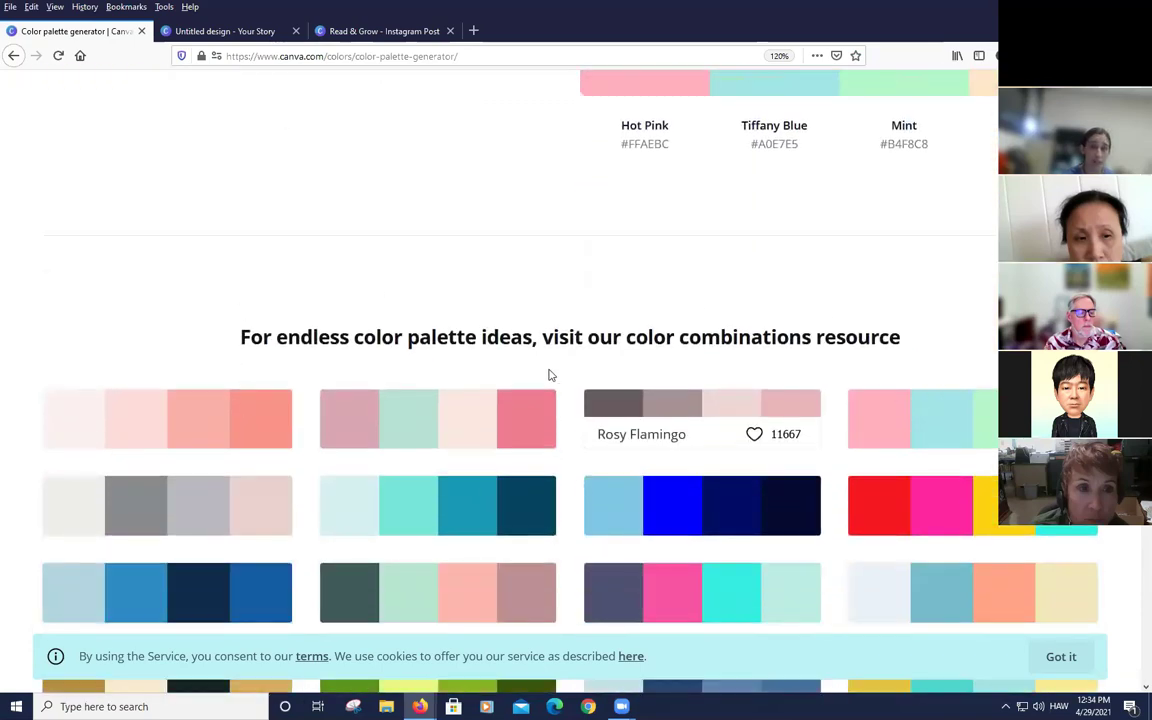
{"action": "scroll", "coordinate": [432, 402], "scroll_direction": "down", "scroll_amount": 4}
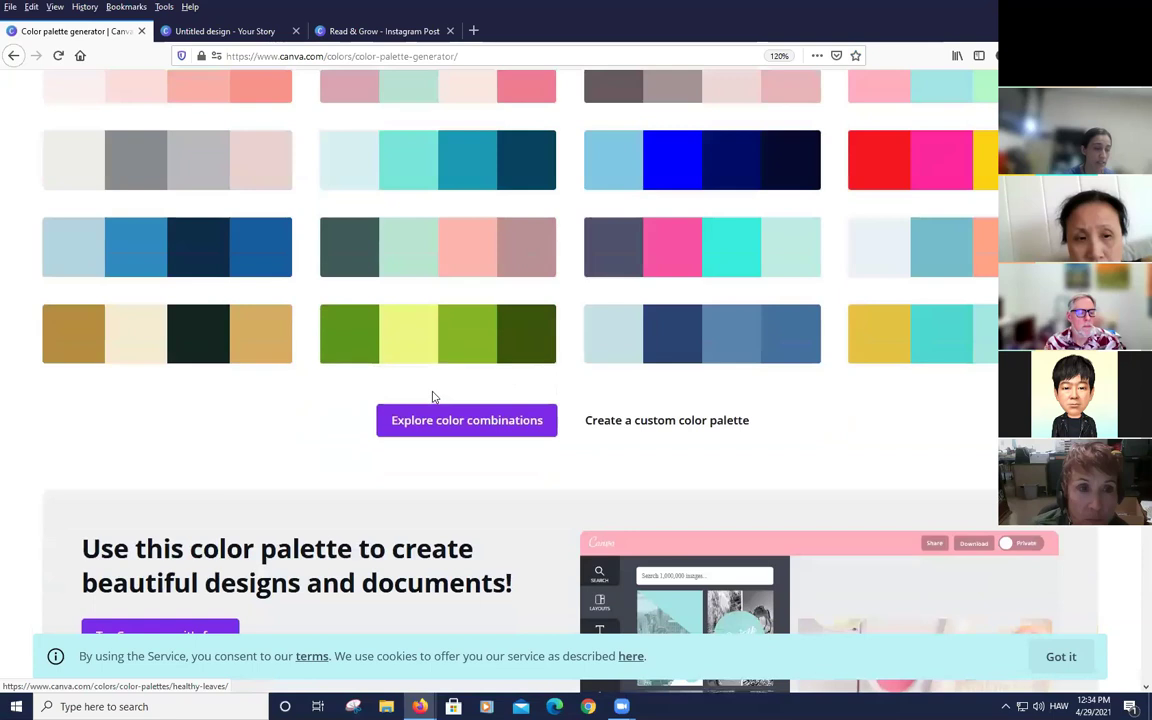
{"action": "scroll", "coordinate": [433, 395], "scroll_direction": "down", "scroll_amount": 2}
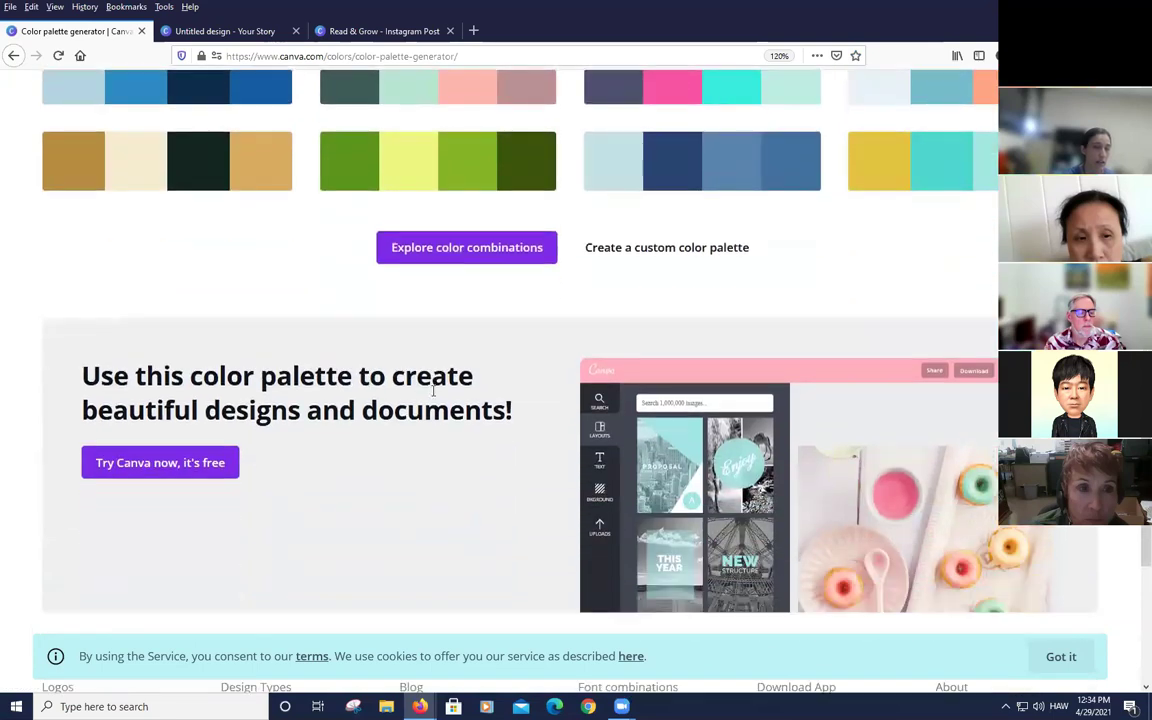
{"action": "scroll", "coordinate": [432, 393], "scroll_direction": "down", "scroll_amount": 4}
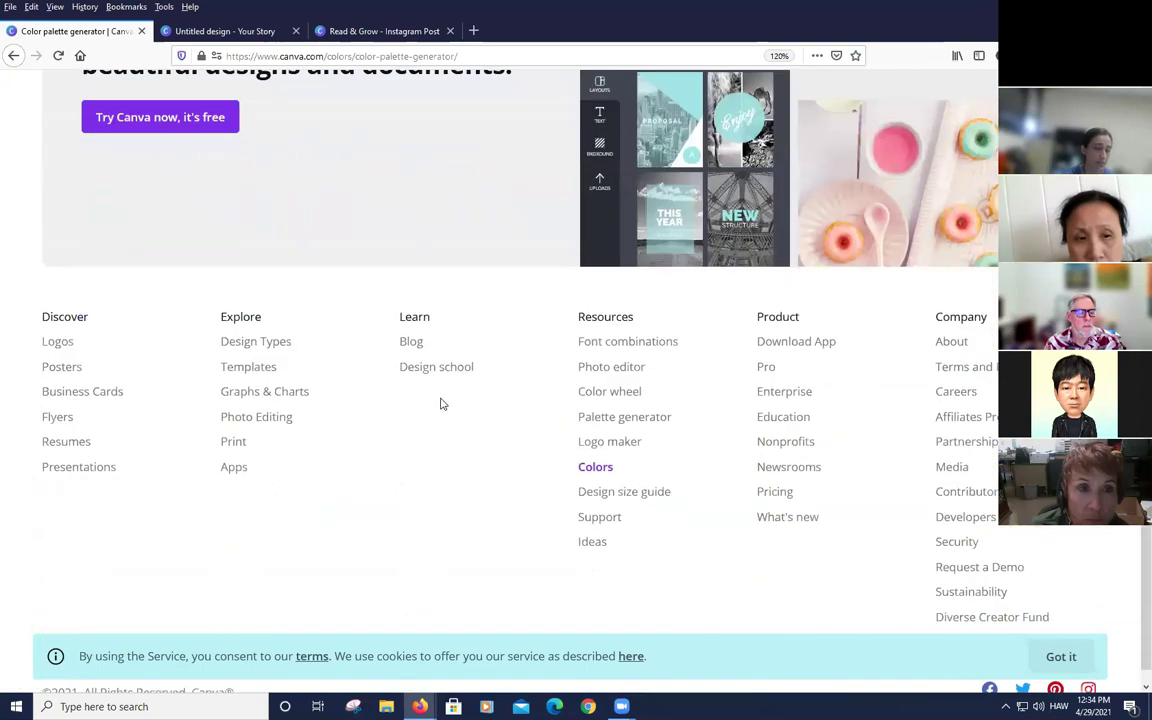
Open the custom color palette creator and pick a purple, #9843bc, on the color wheel
{"action": "scroll", "coordinate": [440, 400], "scroll_direction": "up", "scroll_amount": 4}
{"action": "scroll", "coordinate": [441, 398], "scroll_direction": "up", "scroll_amount": 2}
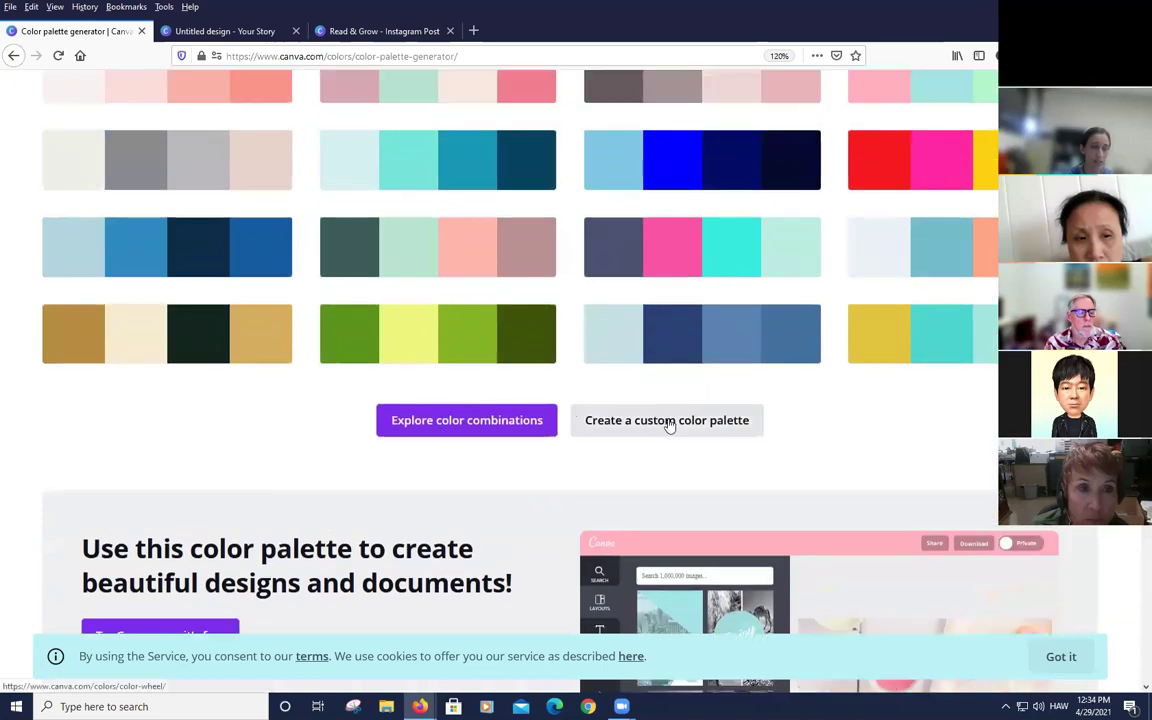
{"action": "left_click", "coordinate": [667, 424]}
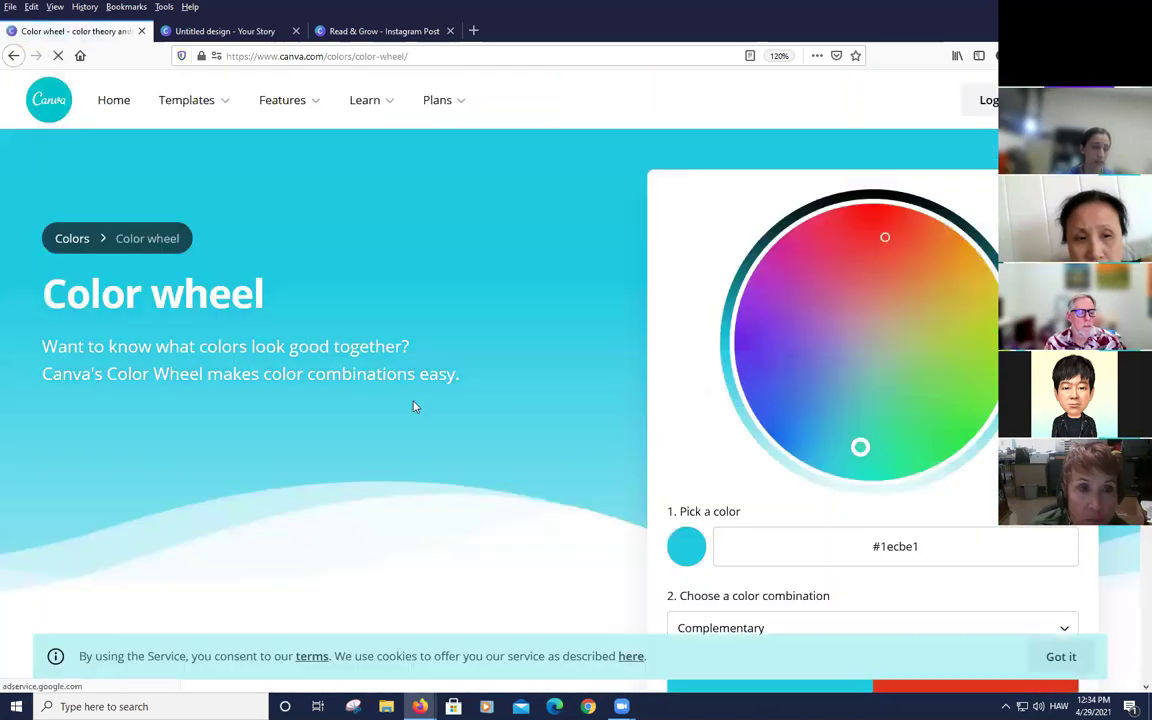
{"action": "scroll", "coordinate": [436, 385], "scroll_direction": "down", "scroll_amount": 3}
{"action": "scroll", "coordinate": [436, 380], "scroll_direction": "down", "scroll_amount": 5}
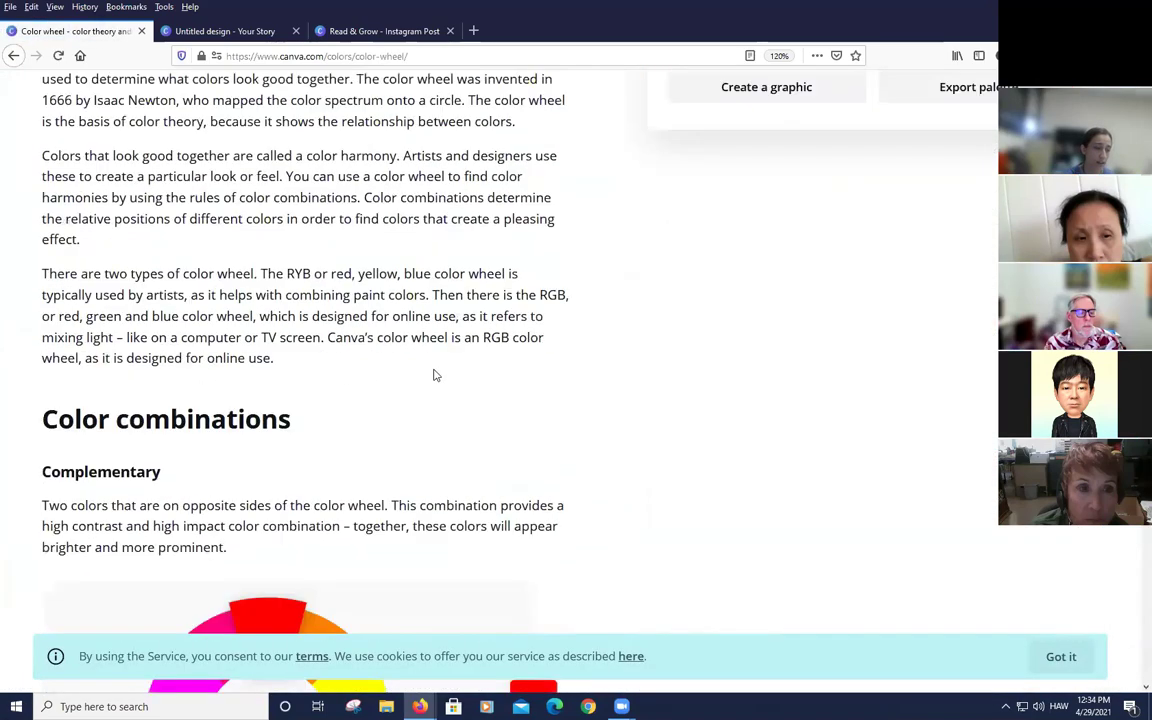
{"action": "scroll", "coordinate": [522, 370], "scroll_direction": "up", "scroll_amount": 5}
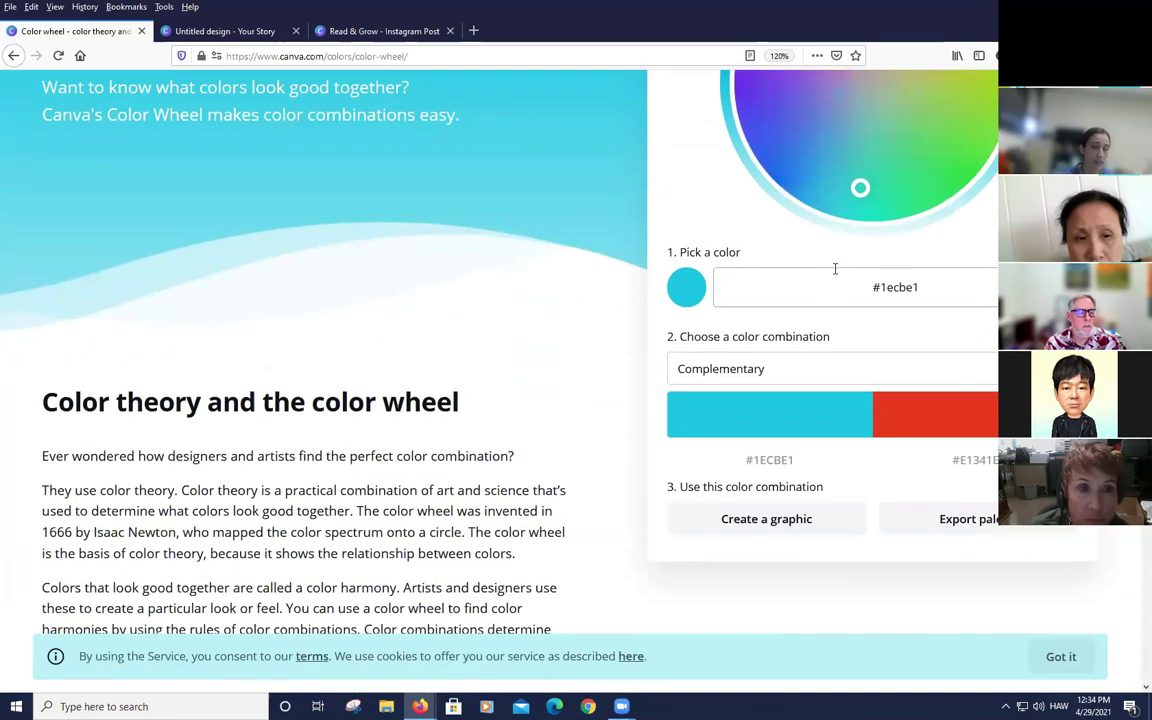
{"action": "scroll", "coordinate": [833, 271], "scroll_direction": "up", "scroll_amount": 1}
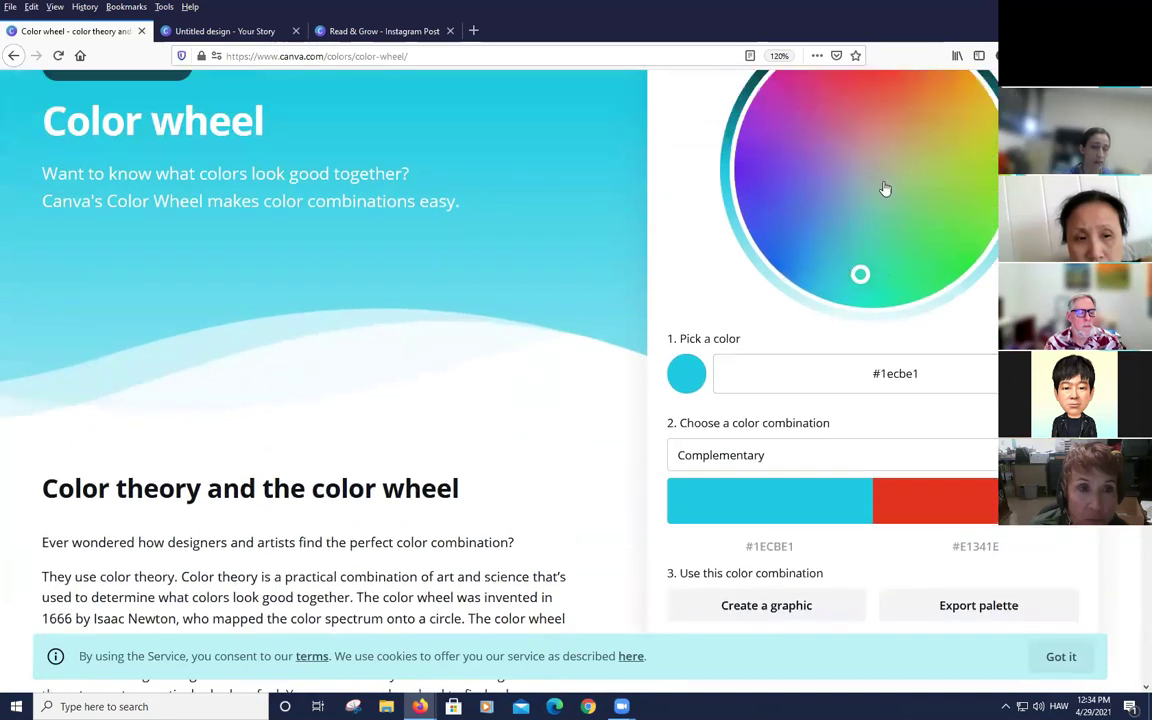
{"action": "scroll", "coordinate": [781, 314], "scroll_direction": "up", "scroll_amount": 1}
{"action": "left_click", "coordinate": [808, 242]}
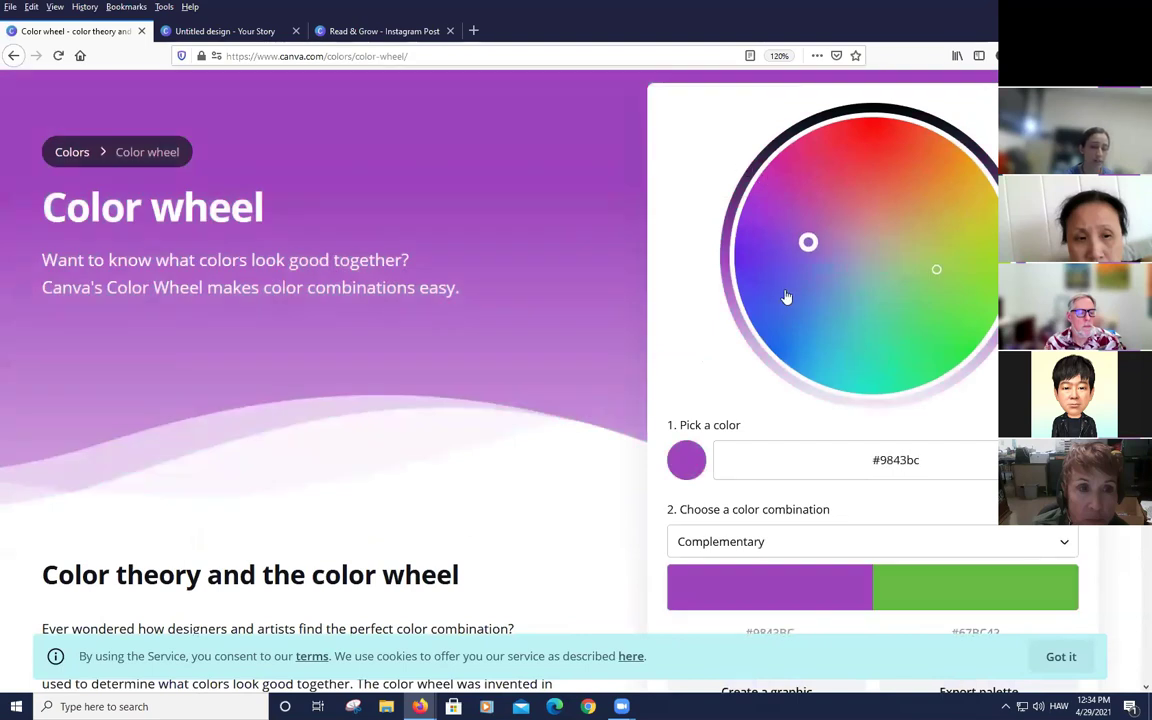
Open the export options for the complementary purple and green palette and look over its sample designs
{"action": "scroll", "coordinate": [786, 284], "scroll_direction": "down", "scroll_amount": 2}
{"action": "scroll", "coordinate": [785, 286], "scroll_direction": "down", "scroll_amount": 2}
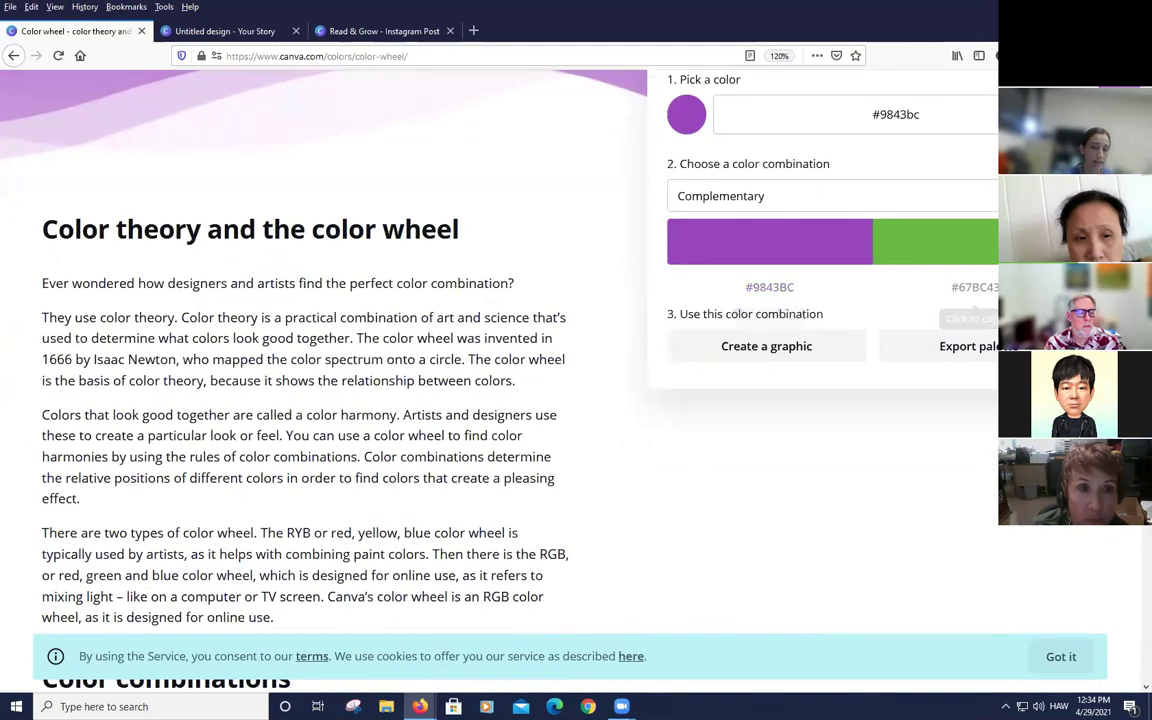
{"action": "left_click", "coordinate": [960, 356]}
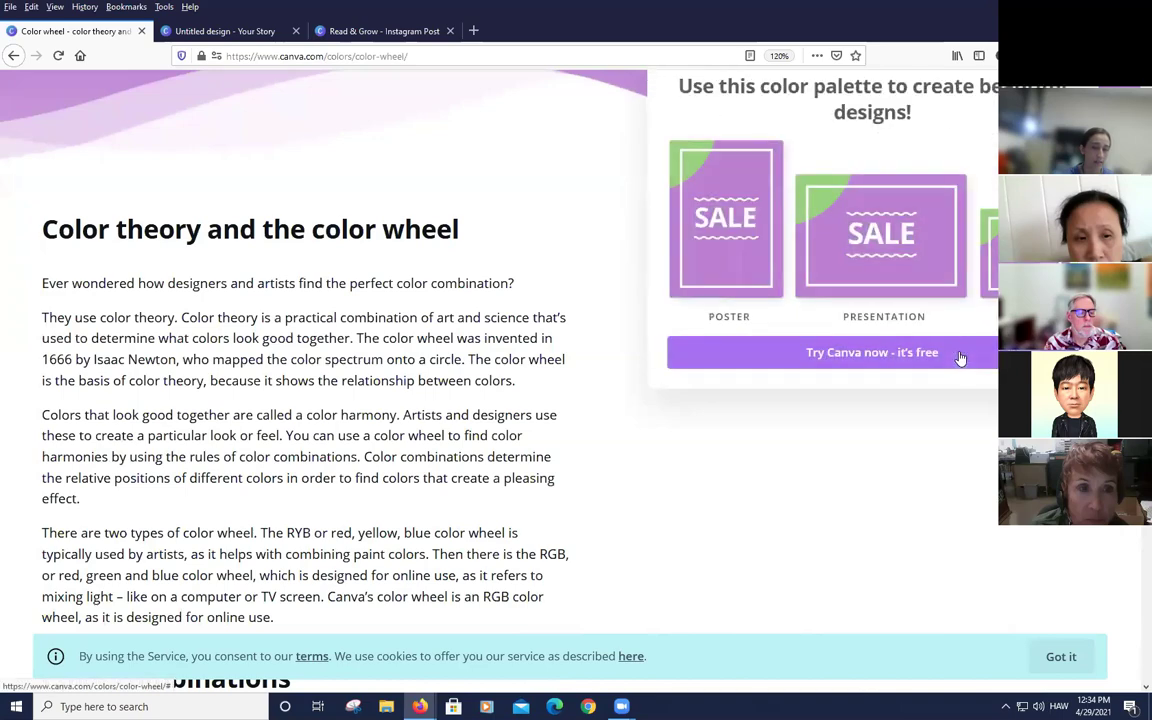
{"action": "scroll", "coordinate": [913, 337], "scroll_direction": "up", "scroll_amount": 3}
{"action": "scroll", "coordinate": [913, 324], "scroll_direction": "down", "scroll_amount": 2}
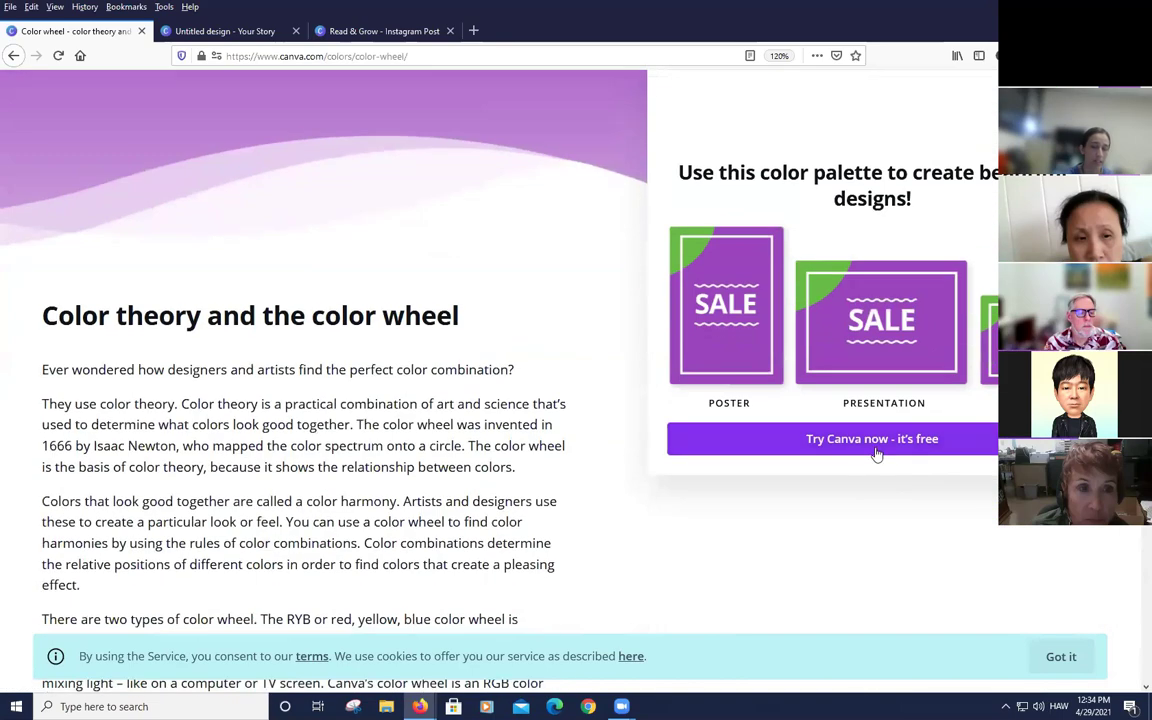
Examine the color wheel article's sections on color combinations, warm and cool colors, and shades, tints and tones
{"action": "scroll", "coordinate": [322, 241], "scroll_direction": "down", "scroll_amount": 9}
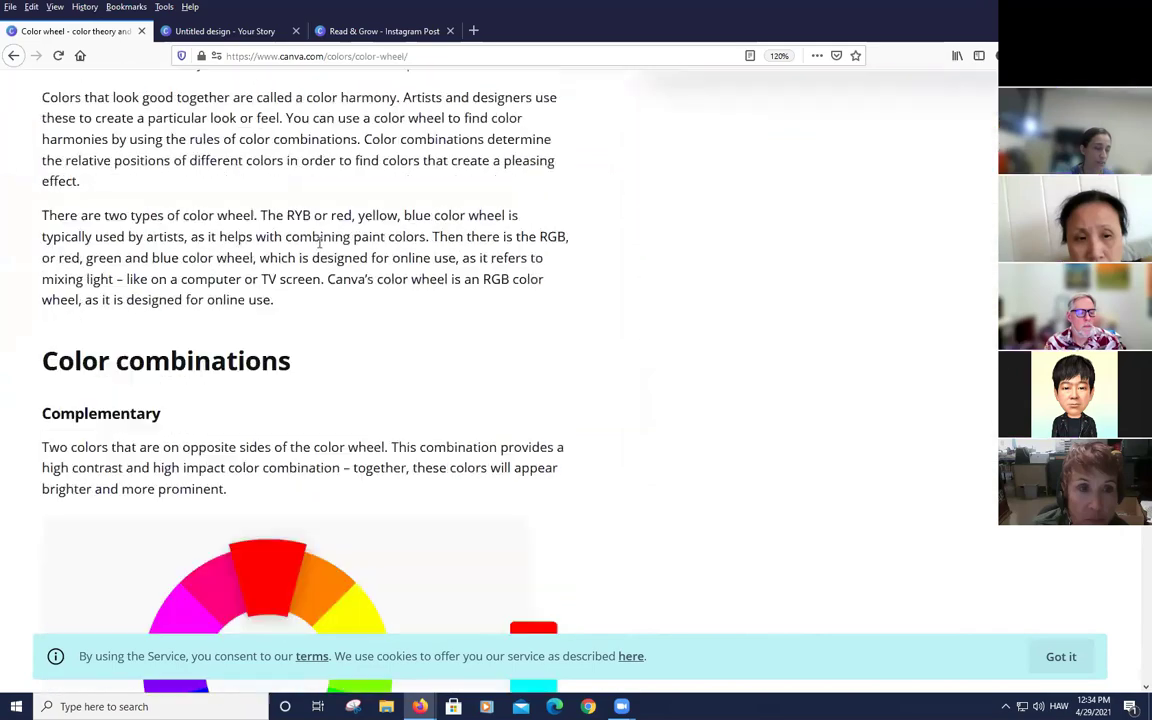
{"action": "scroll", "coordinate": [322, 241], "scroll_direction": "down", "scroll_amount": 12}
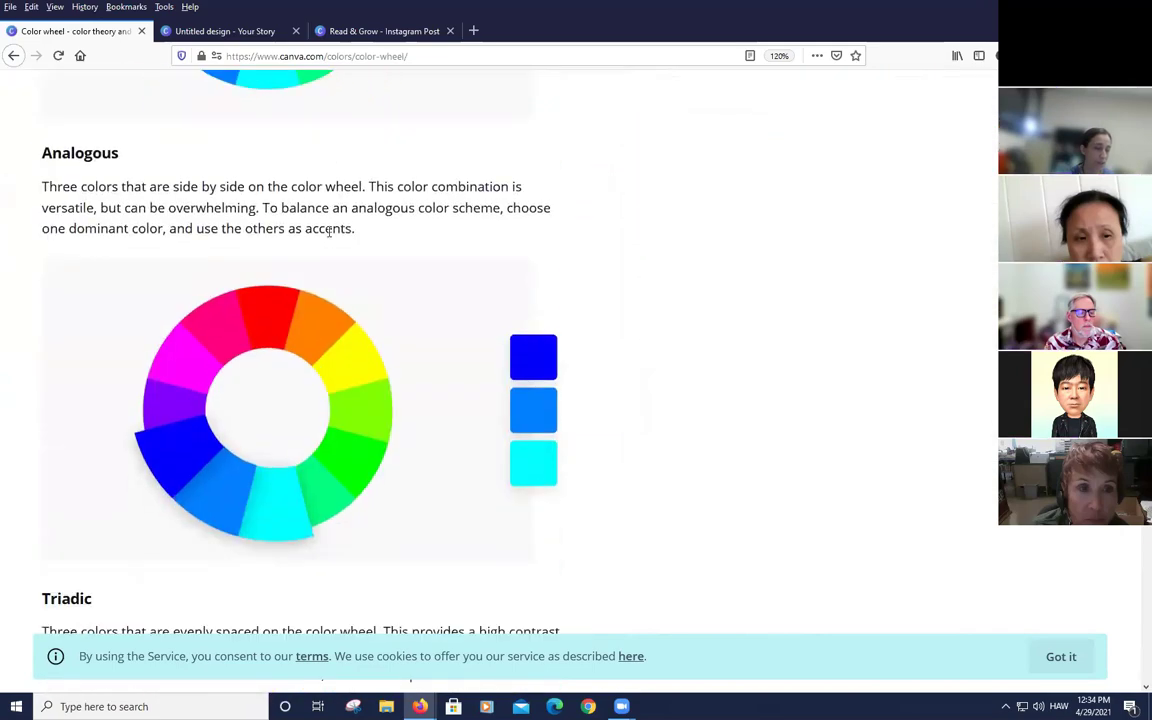
{"action": "scroll", "coordinate": [333, 234], "scroll_direction": "down", "scroll_amount": 20}
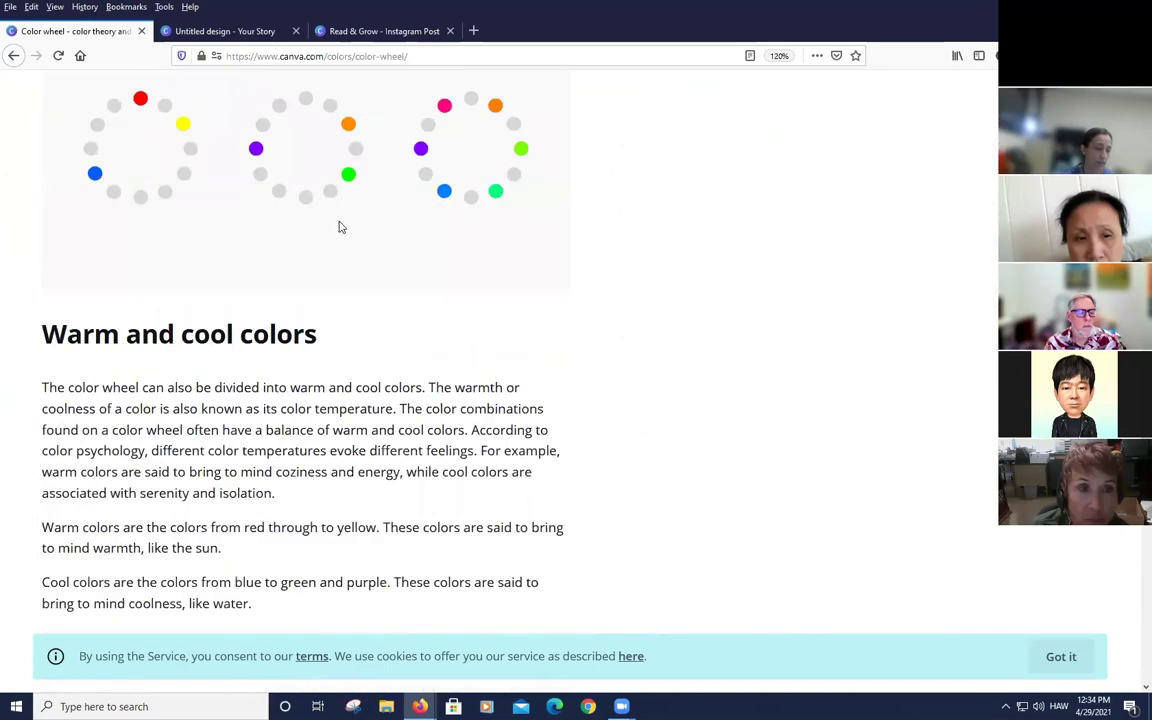
{"action": "scroll", "coordinate": [335, 222], "scroll_direction": "down", "scroll_amount": 5}
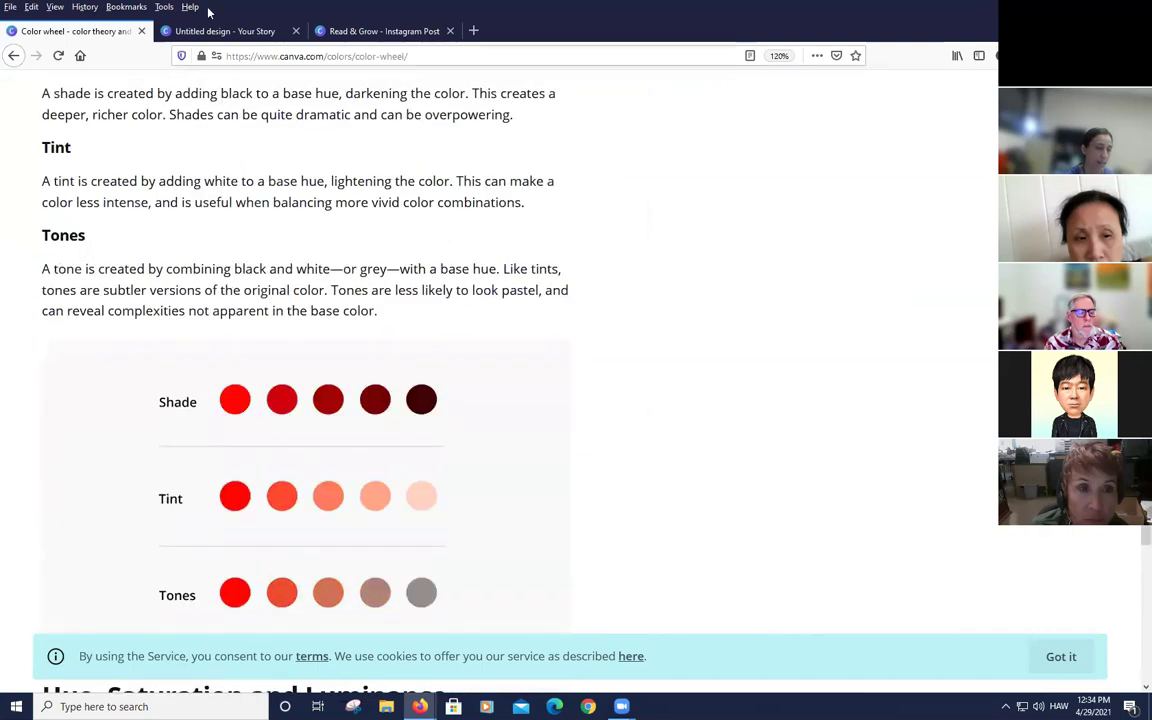
Set the page 4 background of the Read & Grow Instagram post to the blue from the New April 2021 palette
{"action": "left_click", "coordinate": [228, 32]}
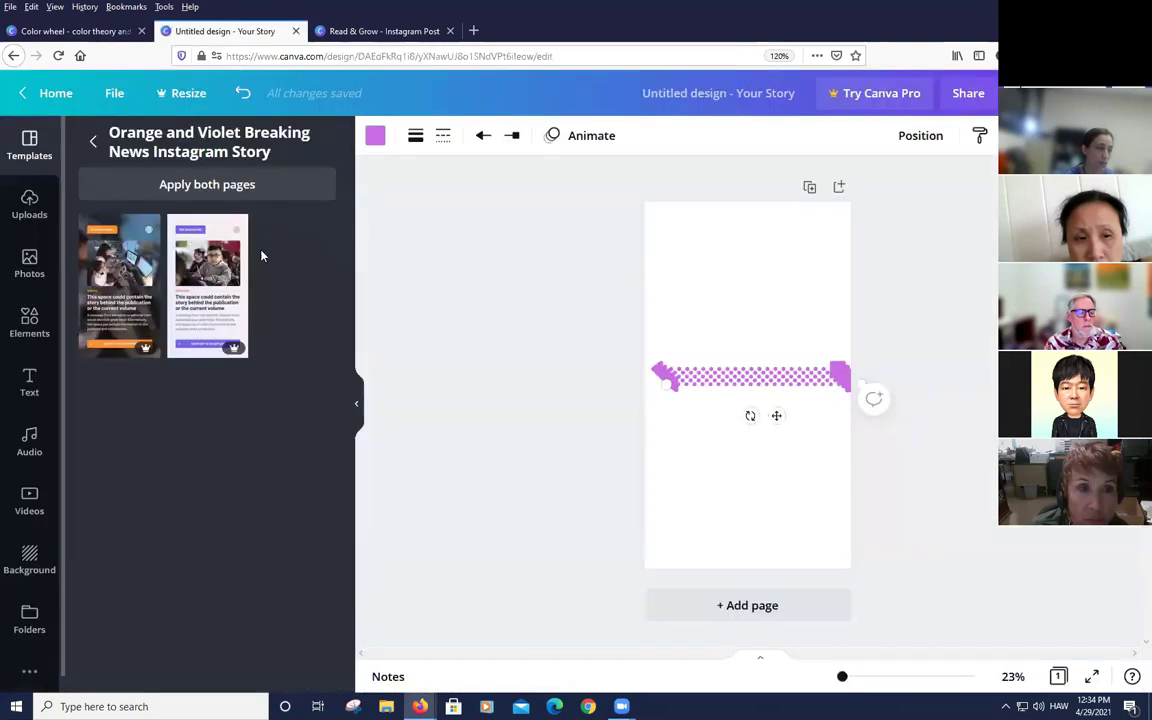
{"action": "left_click", "coordinate": [338, 31]}
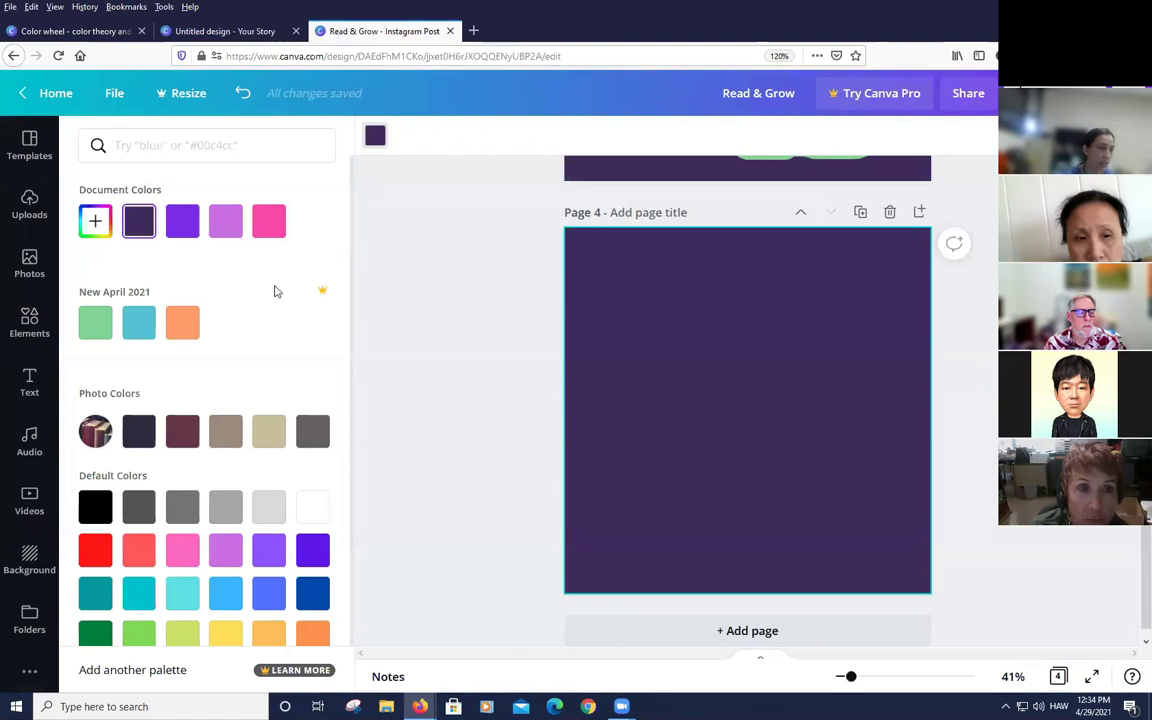
{"action": "left_click", "coordinate": [79, 36]}
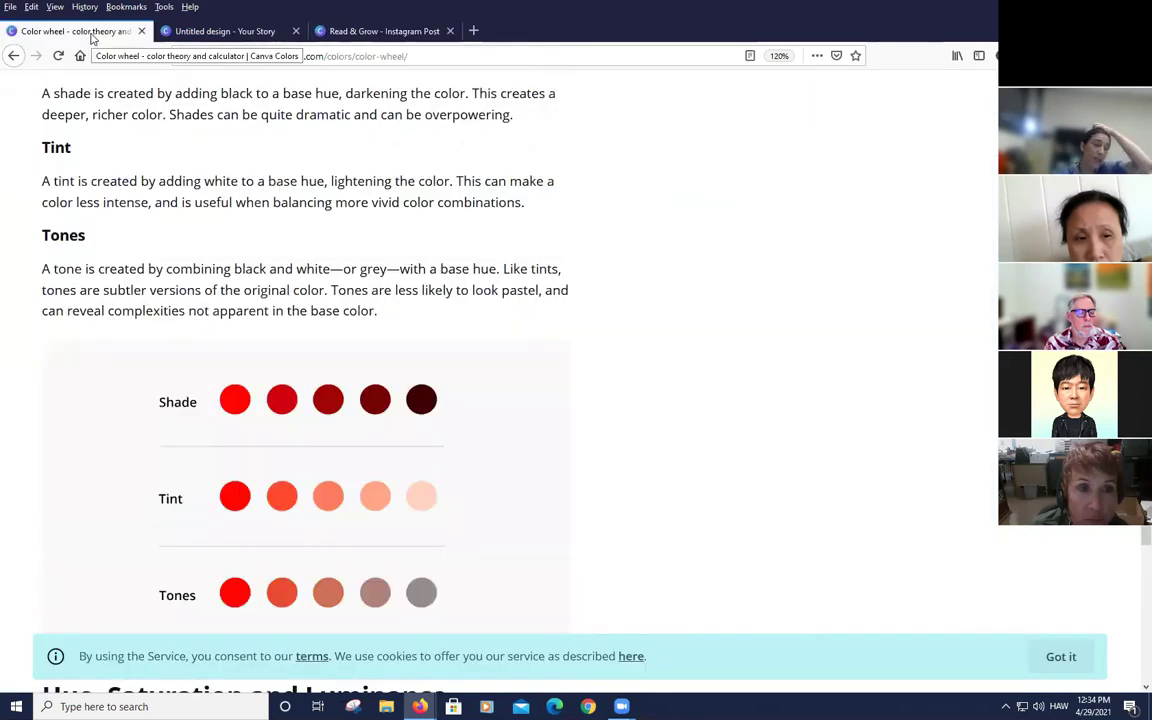
{"action": "left_click", "coordinate": [341, 37]}
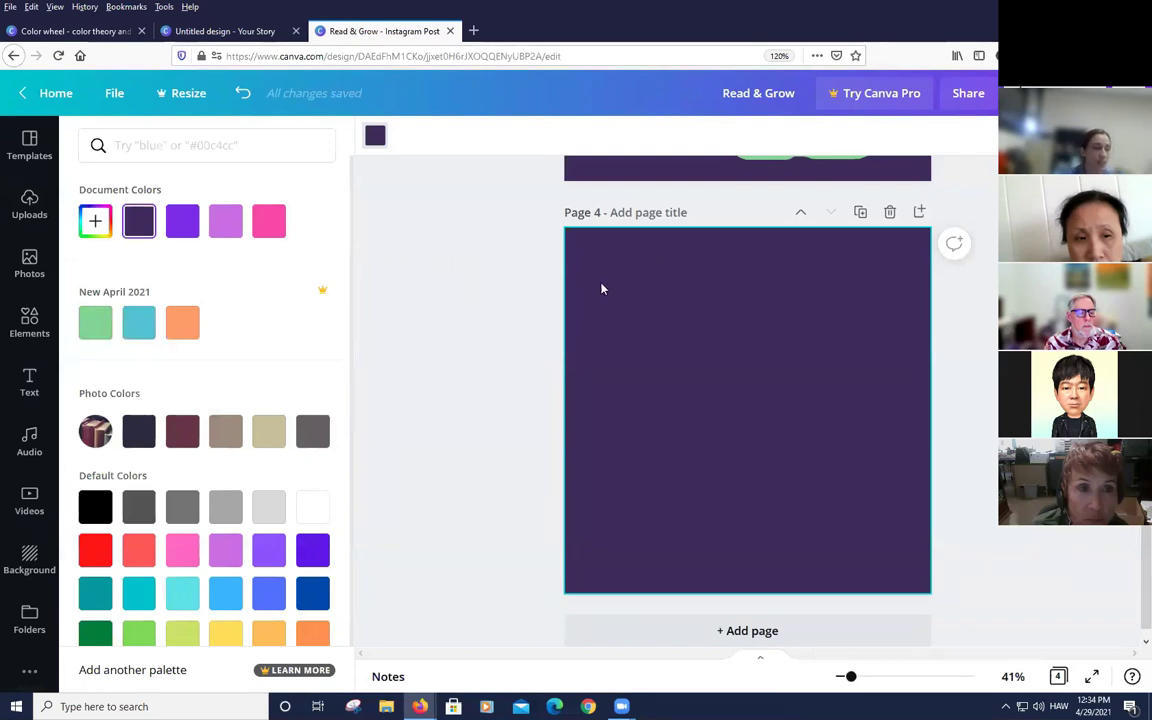
{"action": "left_click", "coordinate": [375, 136]}
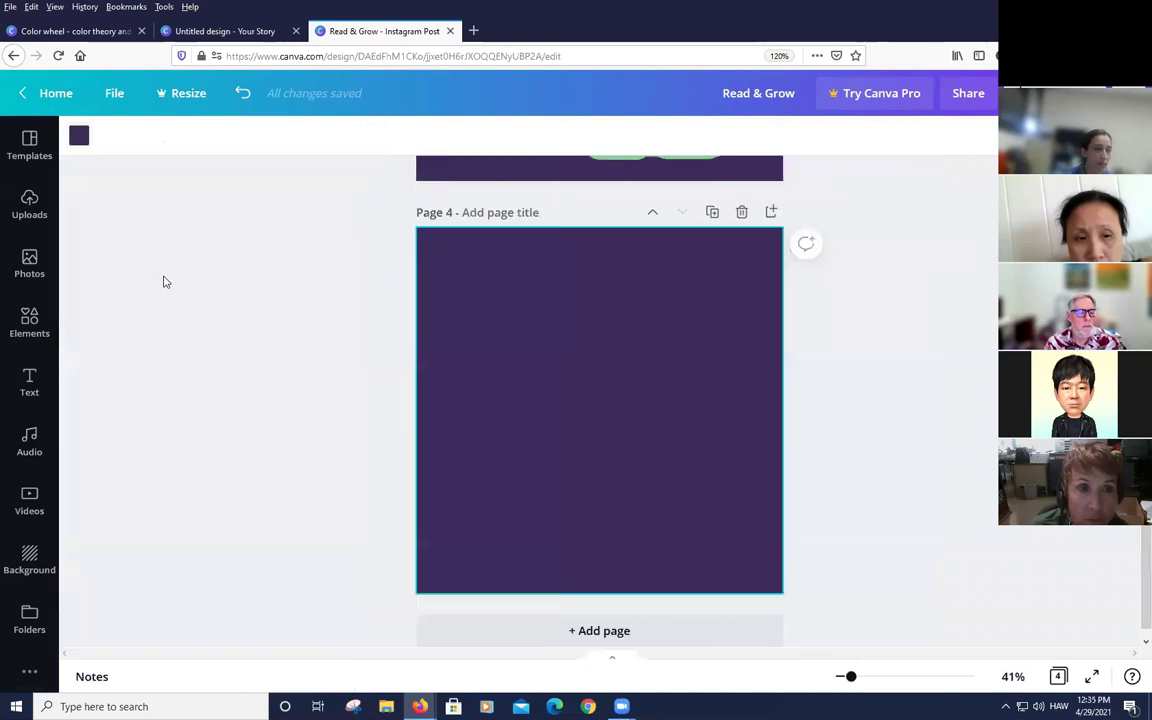
{"action": "left_click", "coordinate": [79, 137]}
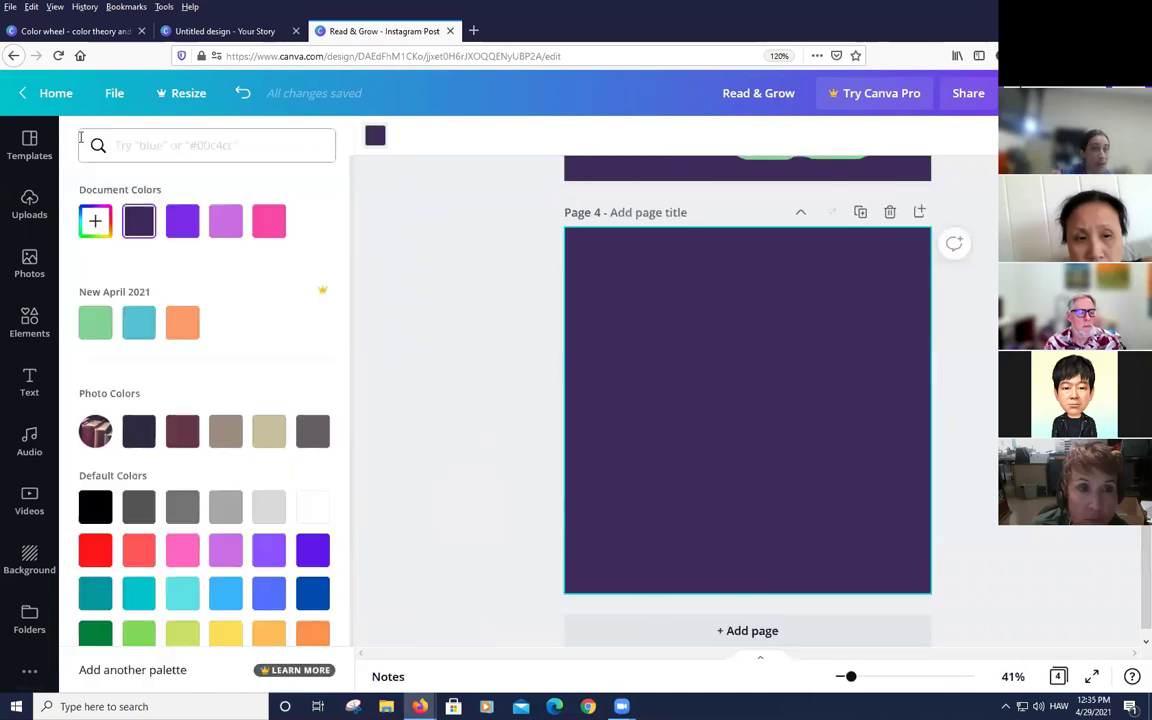
{"action": "left_click", "coordinate": [139, 322]}
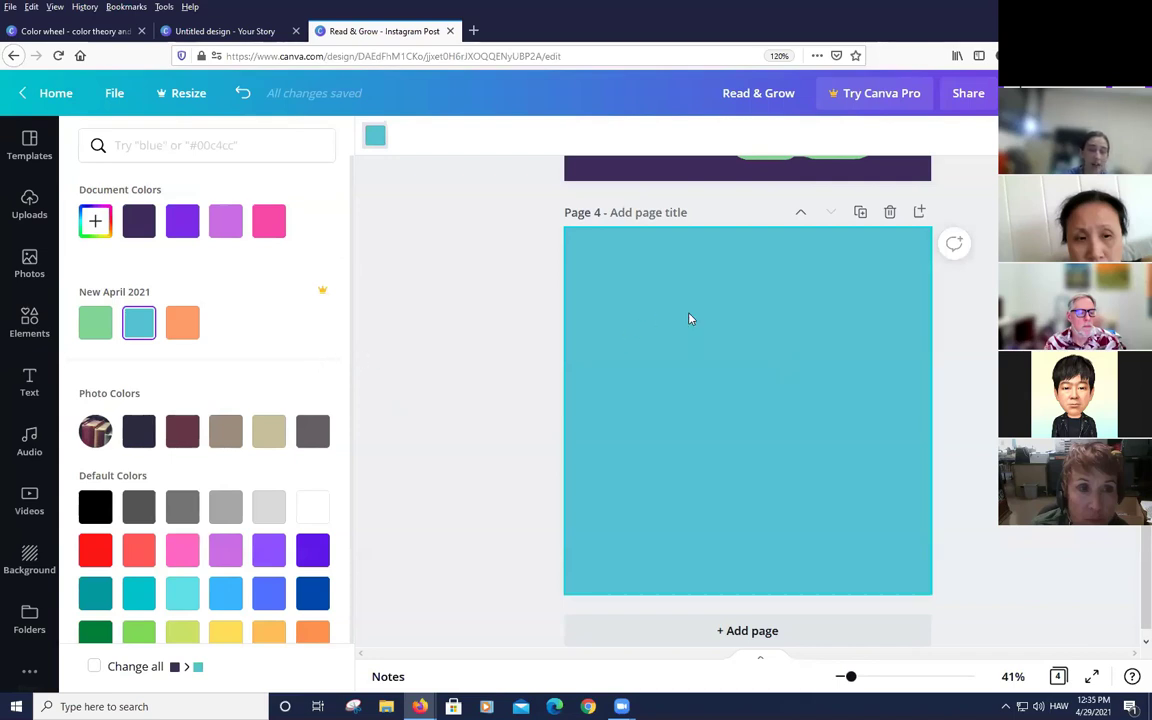
Go from the color wheel page to the Canva home page and switch to the personal team
{"action": "left_click", "coordinate": [70, 31]}
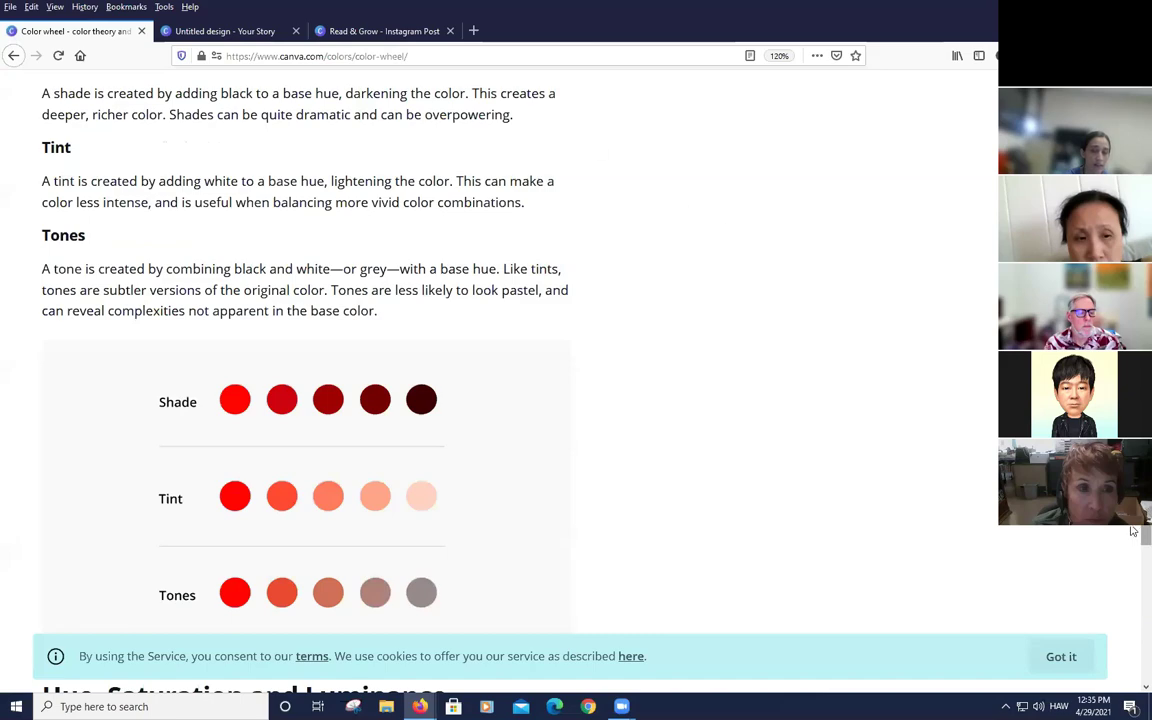
{"action": "scroll", "coordinate": [1133, 531], "scroll_direction": "up", "scroll_amount": 15}
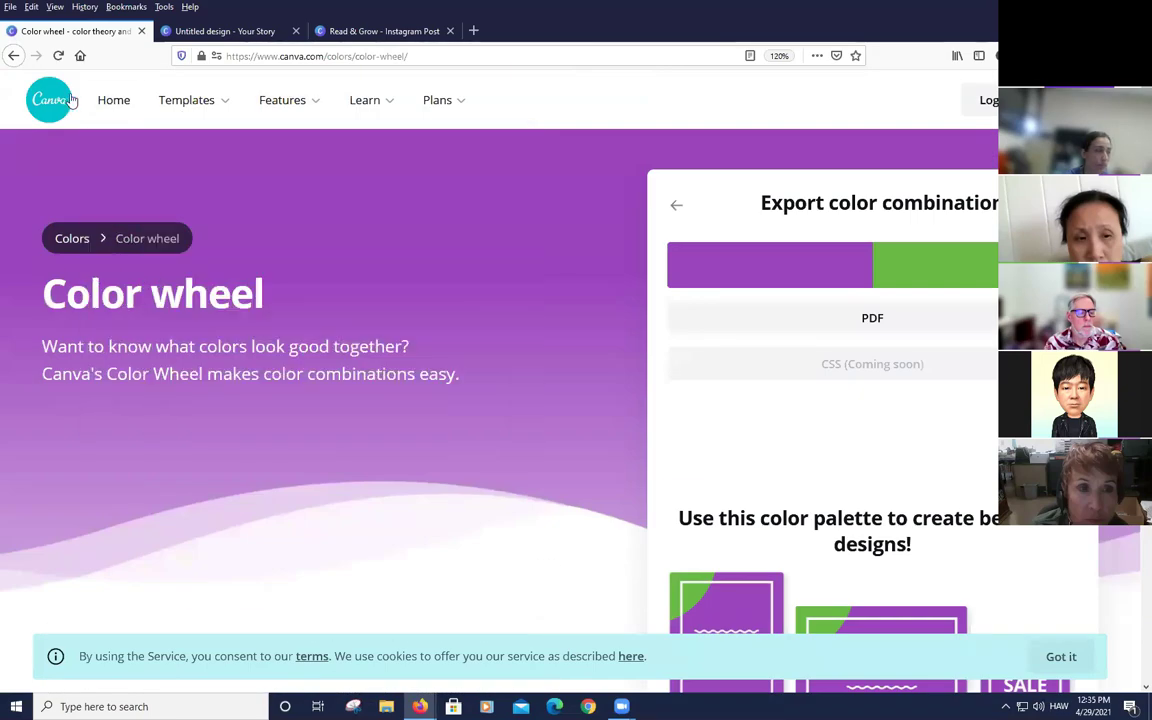
{"action": "left_click", "coordinate": [62, 103]}
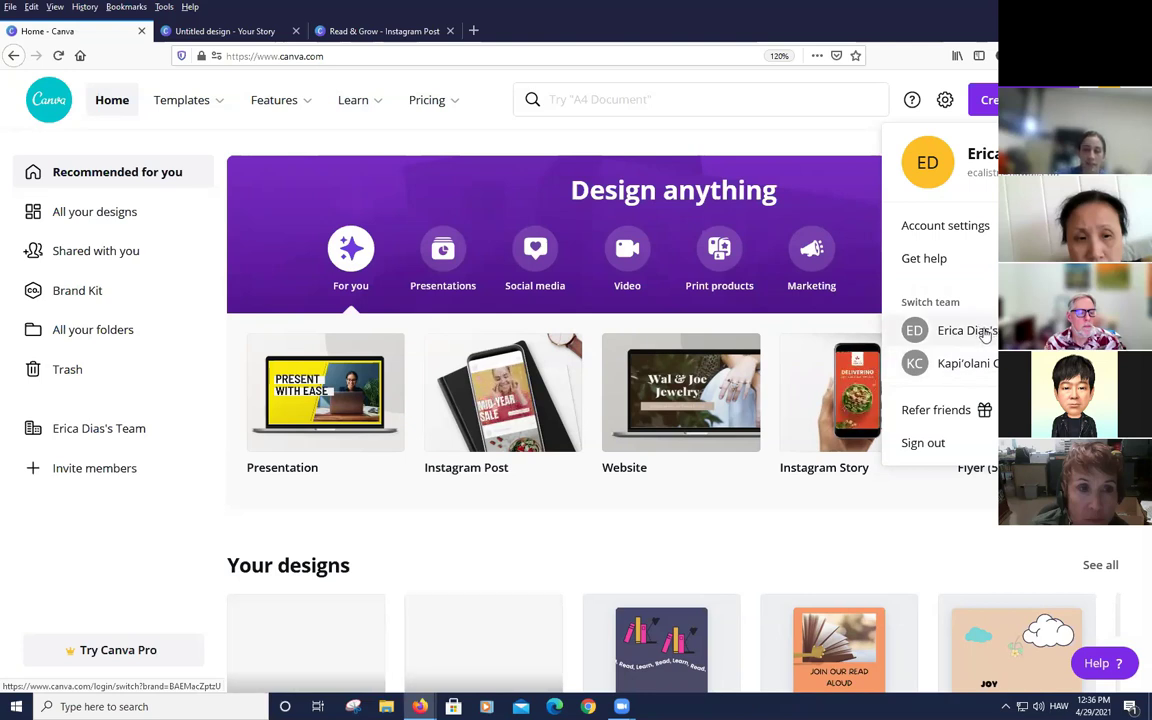
{"action": "left_click", "coordinate": [985, 333]}
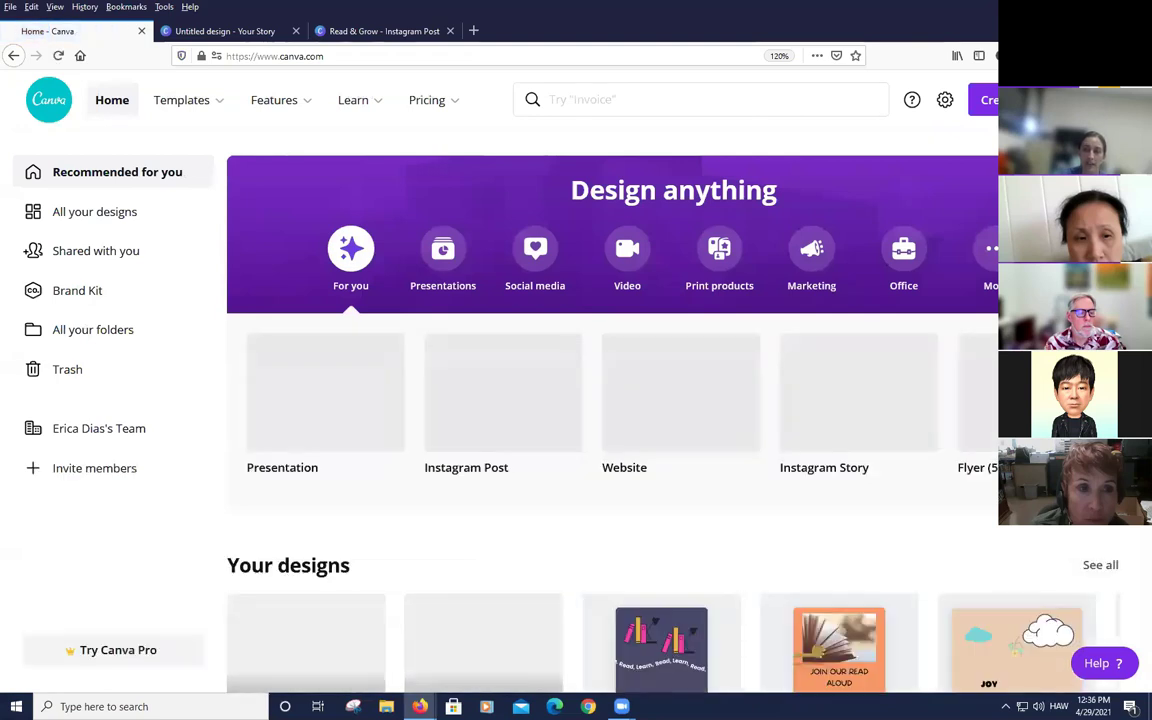
Check the list of available teams and open the personal team's page with its name ready for editing
{"action": "left_click", "coordinate": [1125, 100]}
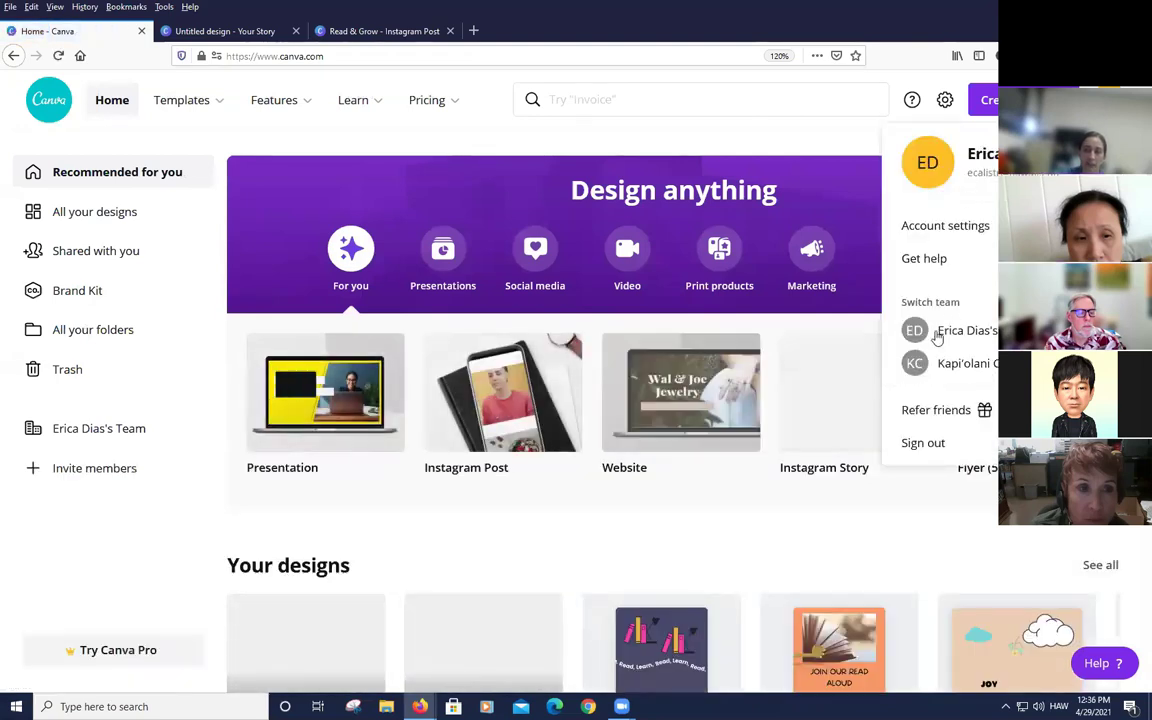
{"action": "left_click", "coordinate": [93, 432]}
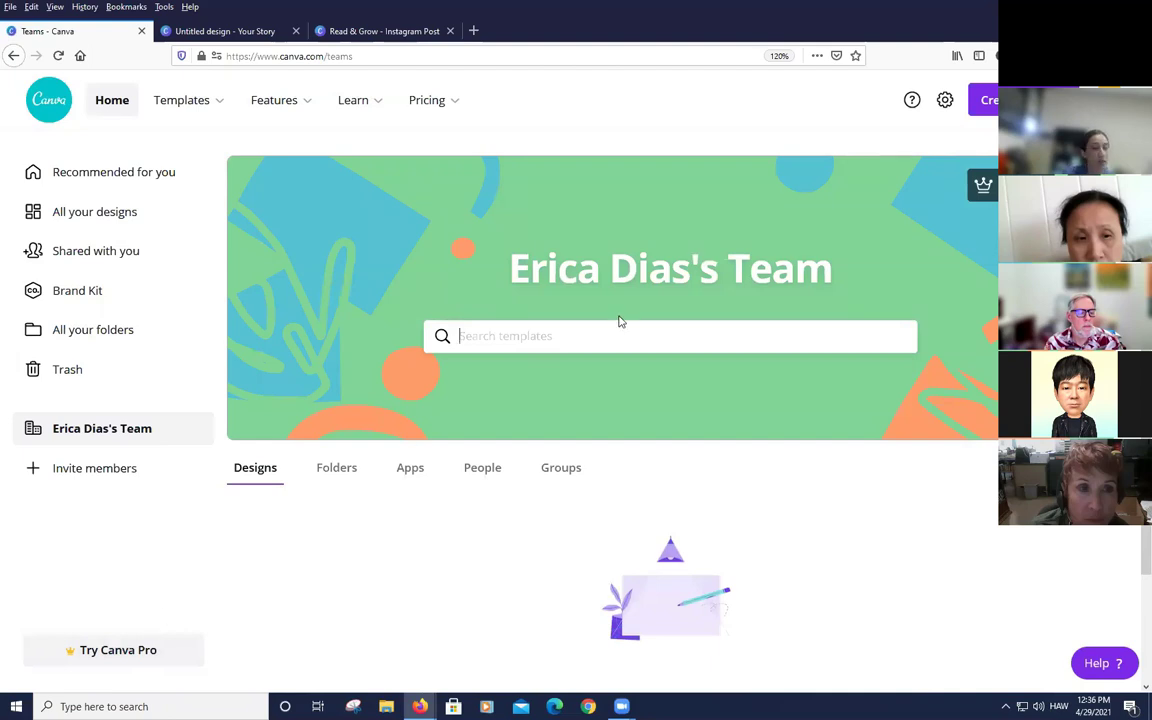
{"action": "left_click", "coordinate": [824, 283]}
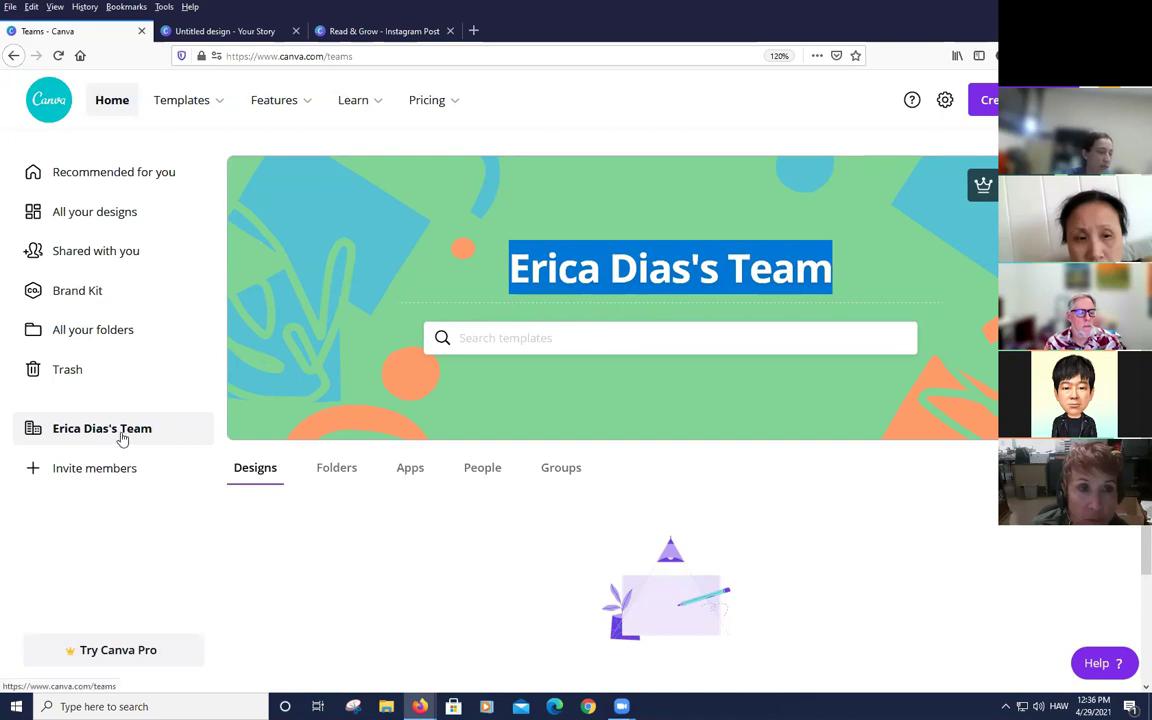
Open the team member invitation form, check the role options for an invitee, and close it without sending invites
{"action": "left_click", "coordinate": [72, 477]}
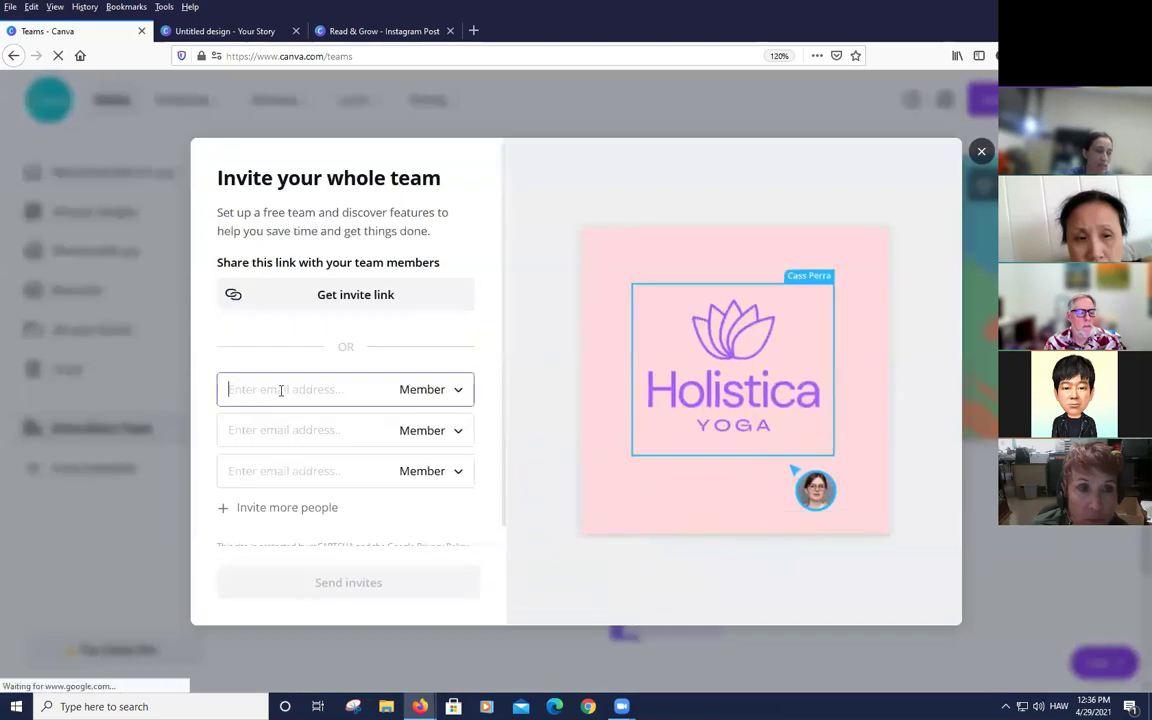
{"action": "left_click", "coordinate": [440, 400]}
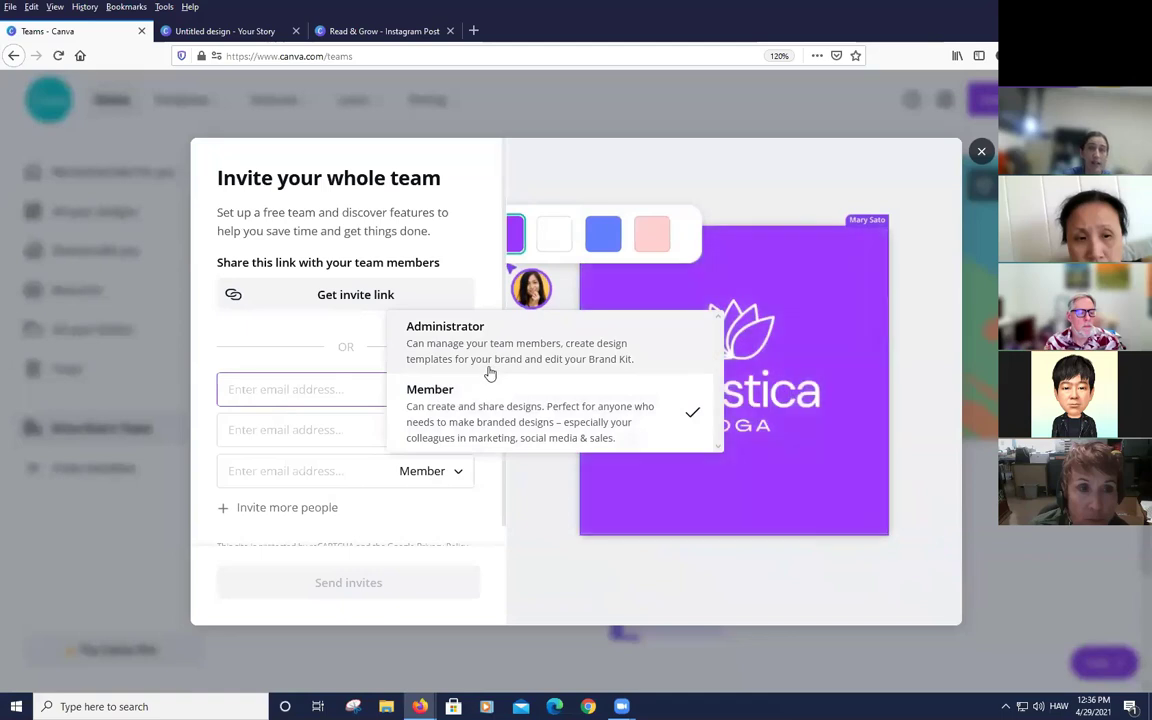
{"action": "left_click", "coordinate": [720, 600]}
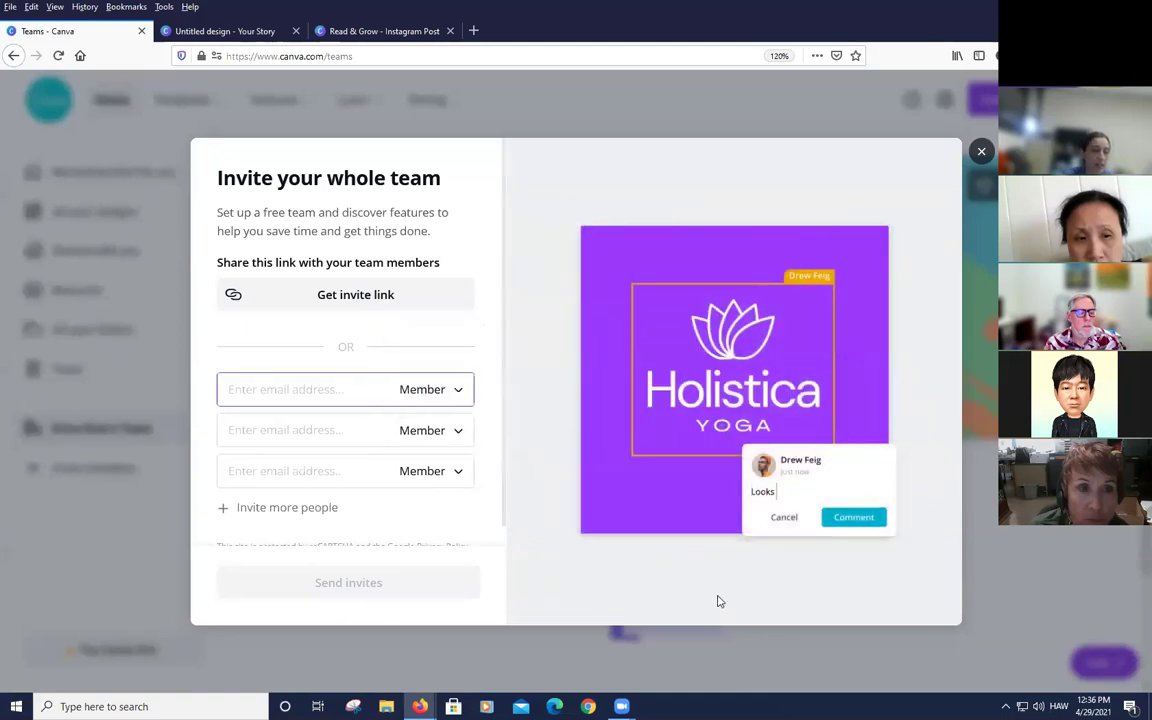
{"action": "left_click", "coordinate": [980, 153]}
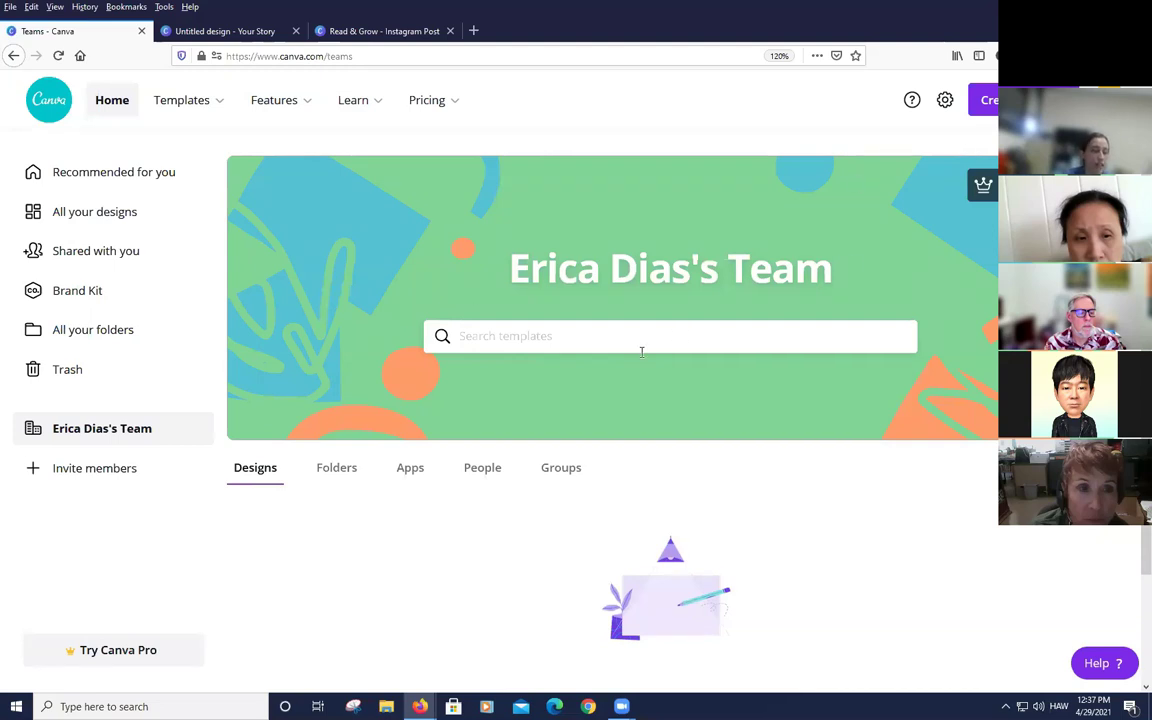
View the team's folders and return to page 1 of the Read & Grow Instagram post
{"action": "left_click", "coordinate": [341, 476]}
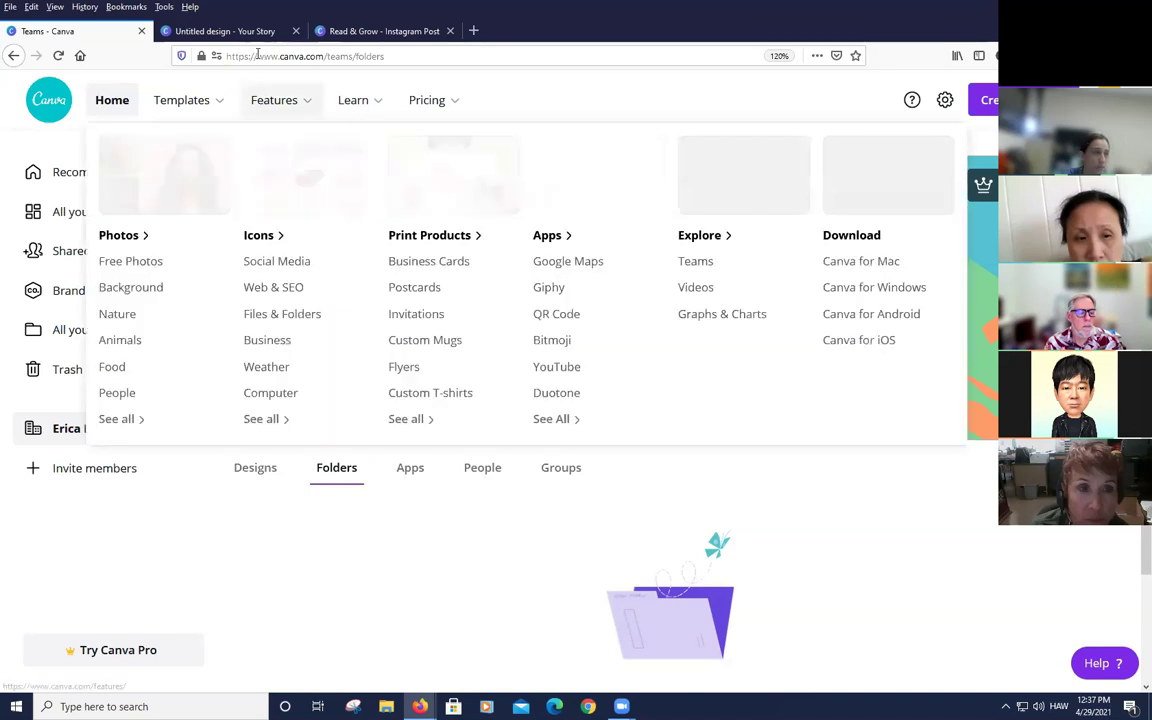
{"action": "left_click", "coordinate": [230, 31]}
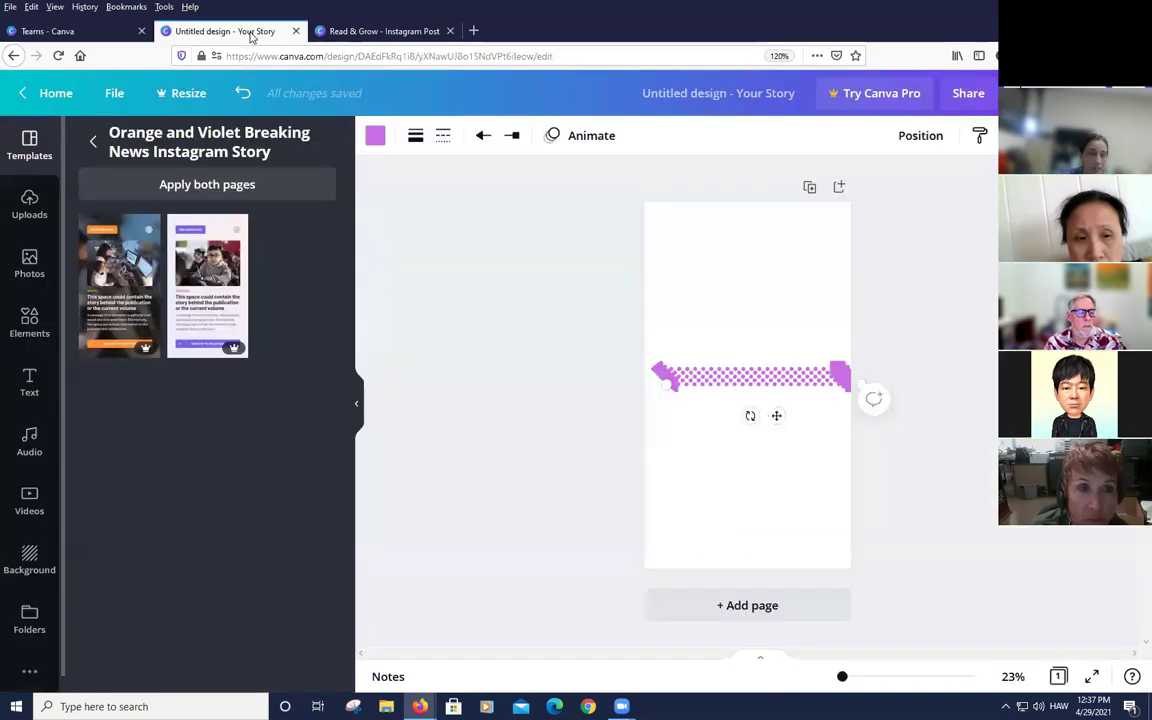
{"action": "left_click", "coordinate": [380, 31]}
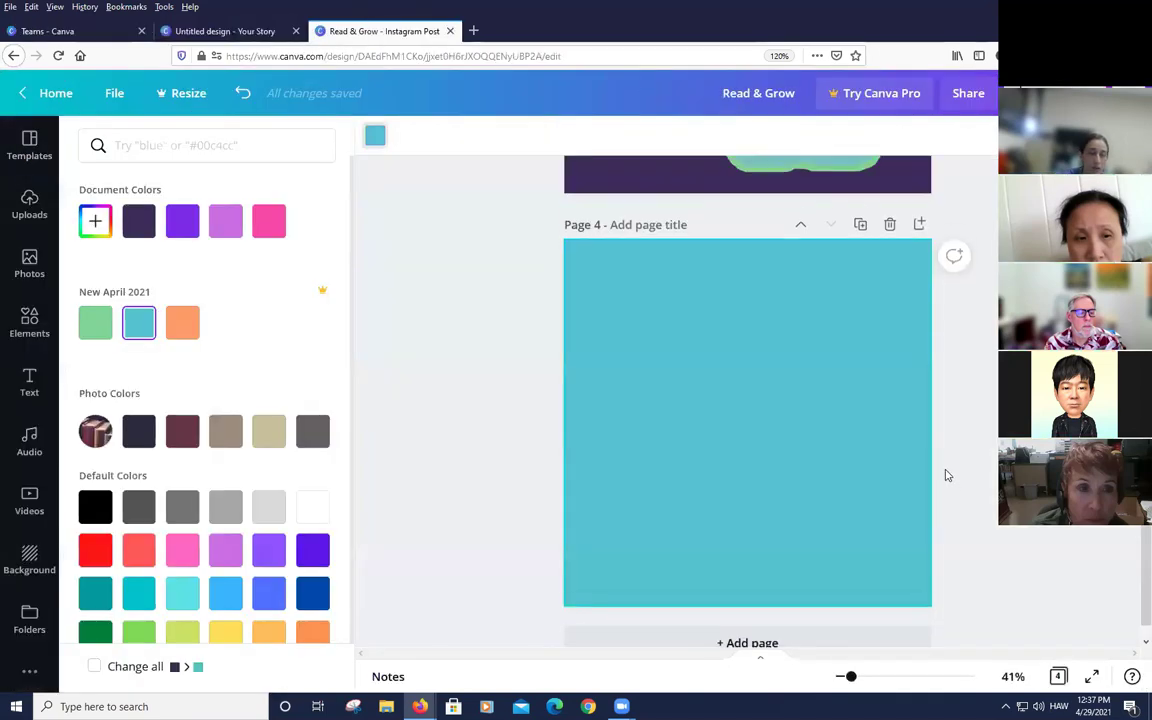
{"action": "scroll", "coordinate": [947, 476], "scroll_direction": "up", "scroll_amount": 10}
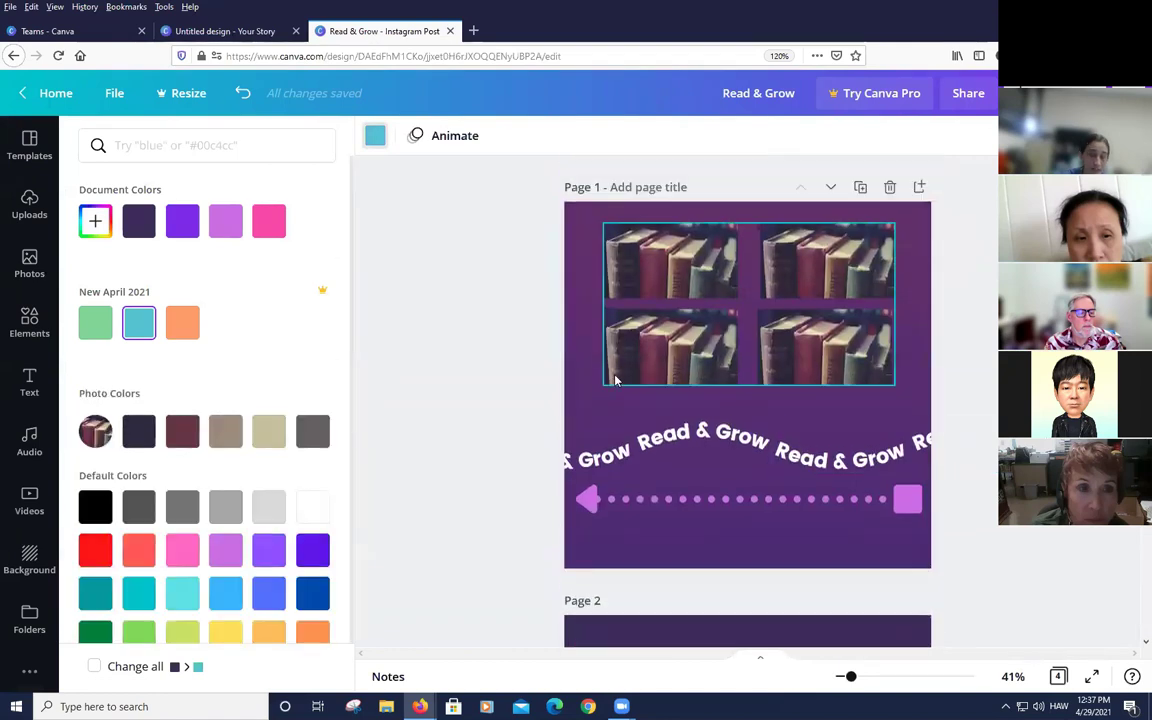
Look through the Read & Grow design's publishing options, covering sharing, print products and connected apps
{"action": "left_click", "coordinate": [365, 417]}
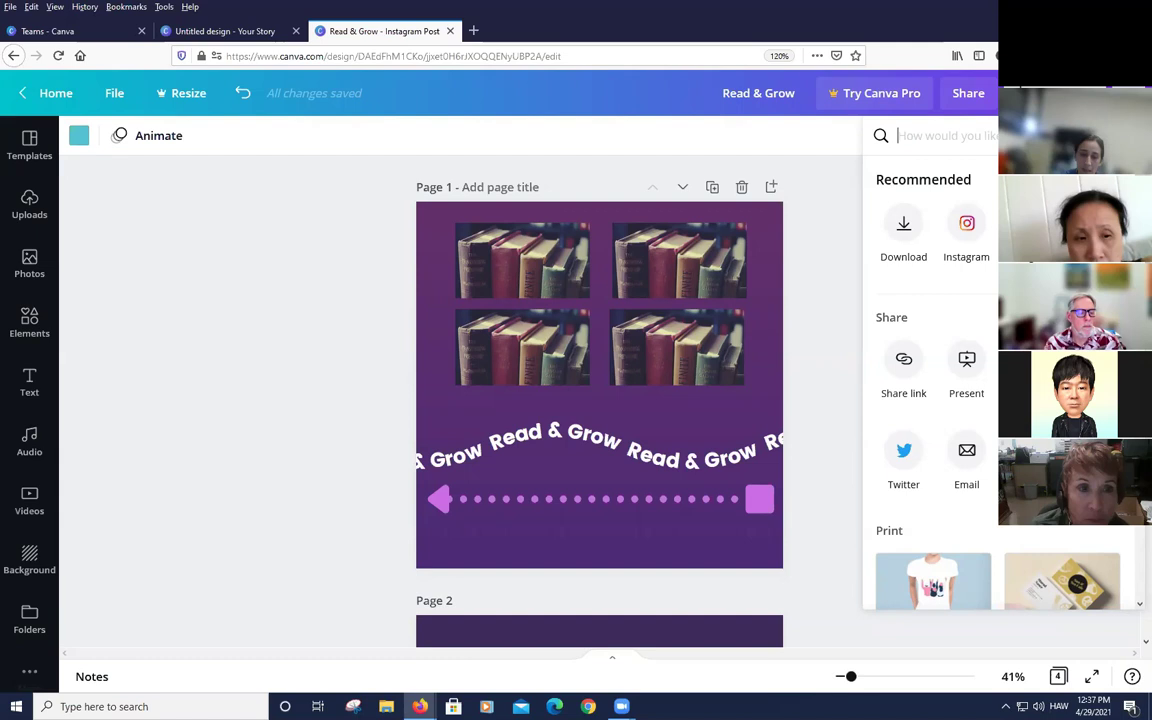
{"action": "scroll", "coordinate": [933, 380], "scroll_direction": "down", "scroll_amount": 4}
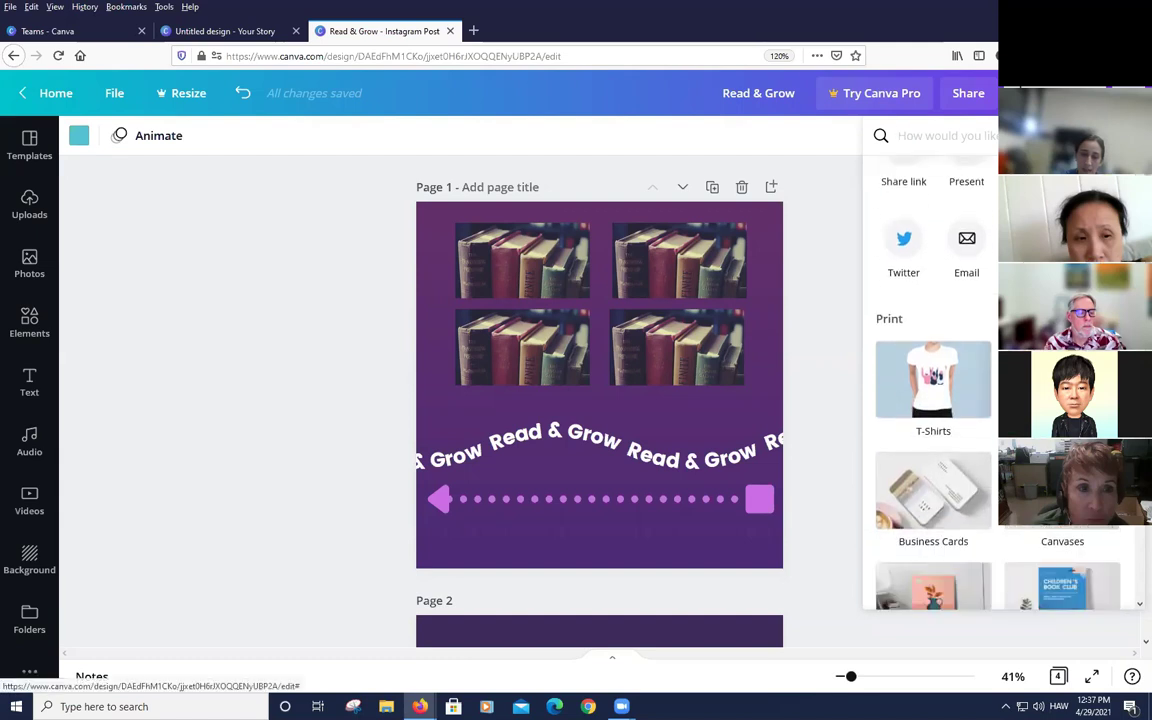
{"action": "scroll", "coordinate": [933, 380], "scroll_direction": "down", "scroll_amount": 5}
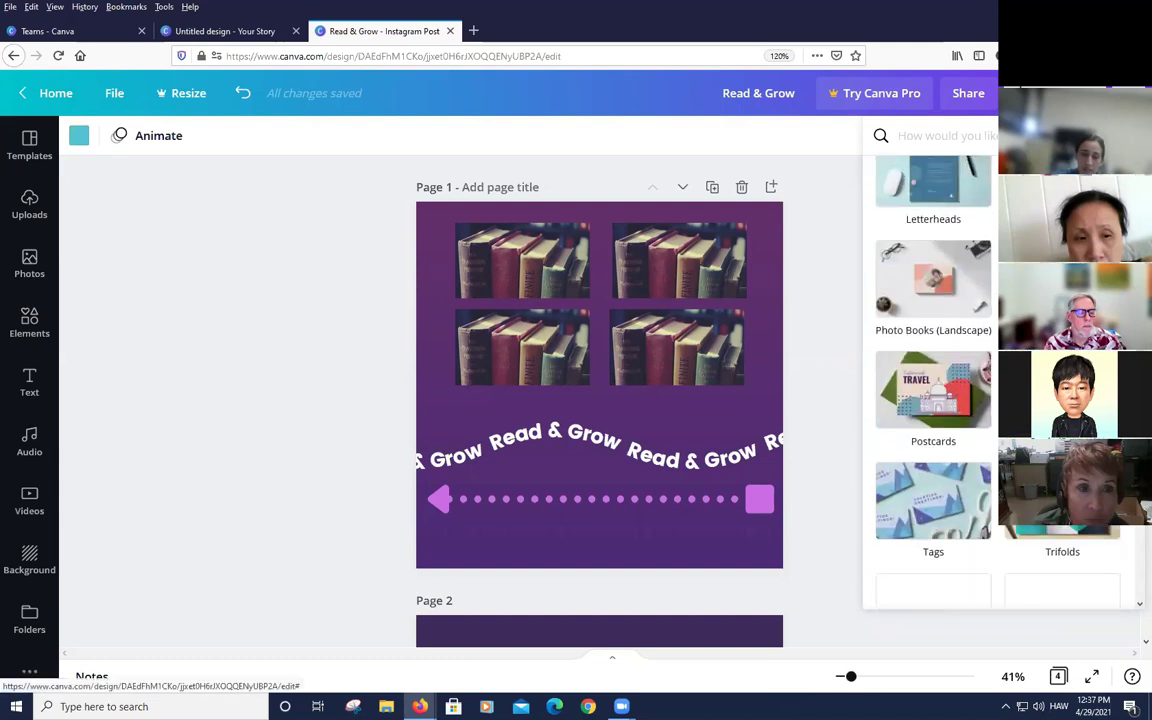
{"action": "scroll", "coordinate": [981, 328], "scroll_direction": "down", "scroll_amount": 5}
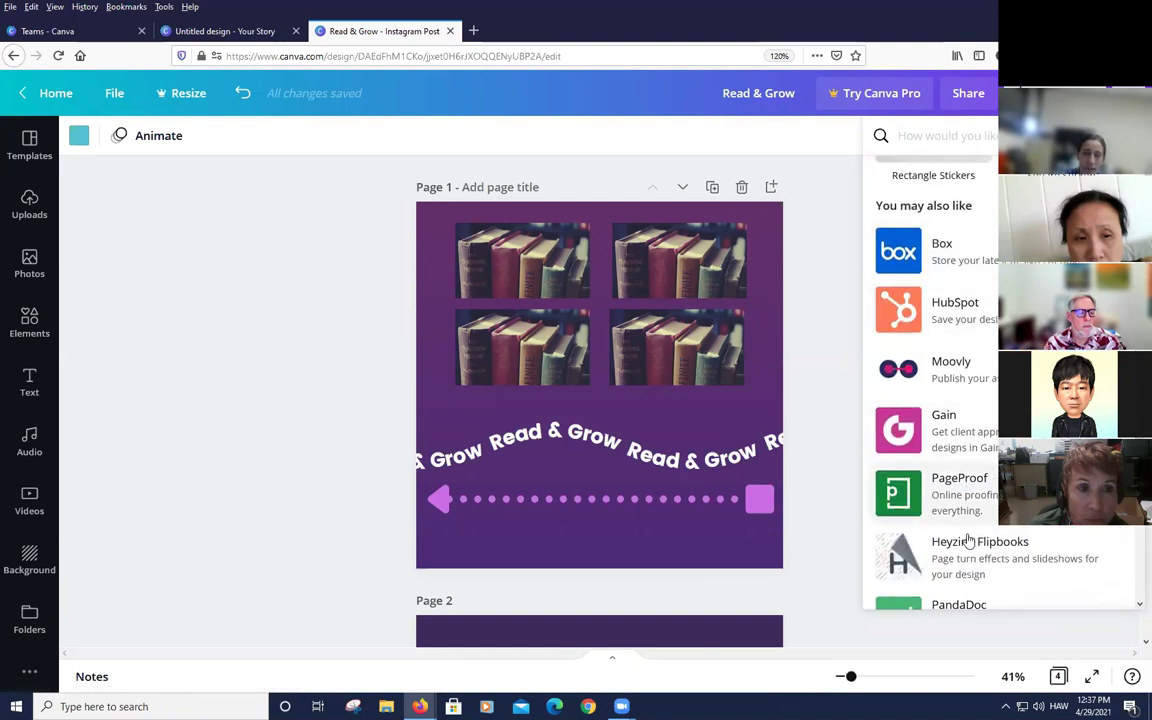
{"action": "scroll", "coordinate": [964, 535], "scroll_direction": "down", "scroll_amount": 2}
{"action": "scroll", "coordinate": [960, 505], "scroll_direction": "up", "scroll_amount": 10}
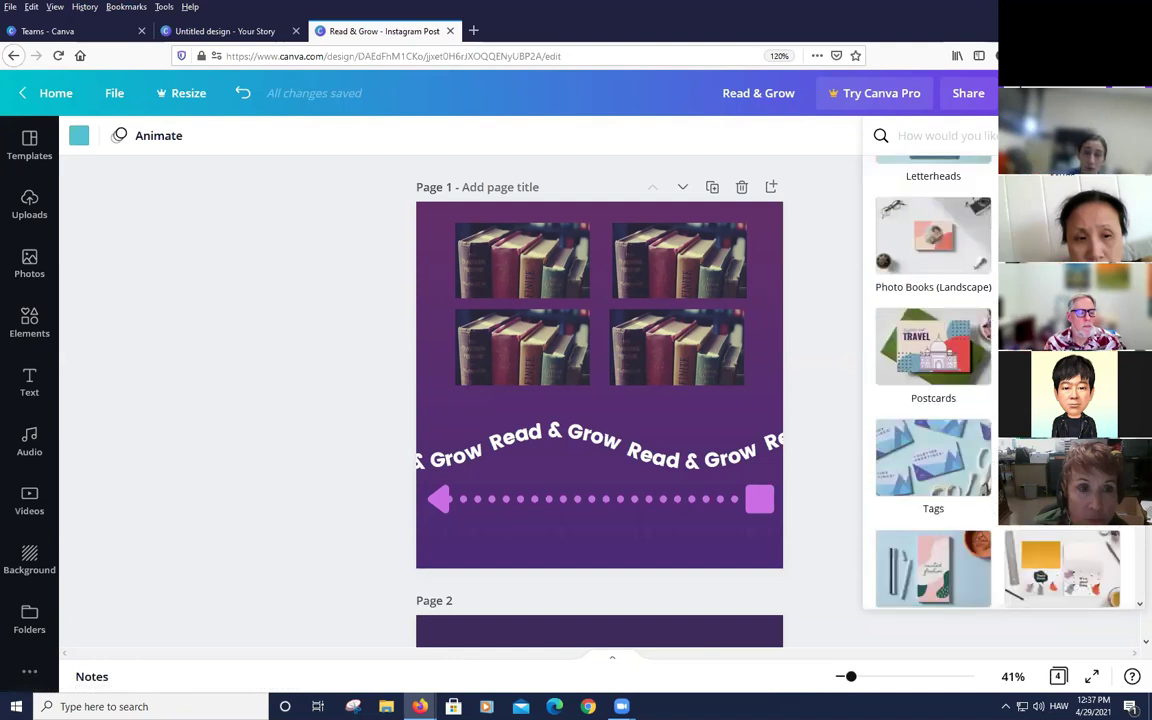
{"action": "scroll", "coordinate": [933, 420], "scroll_direction": "up", "scroll_amount": 3}
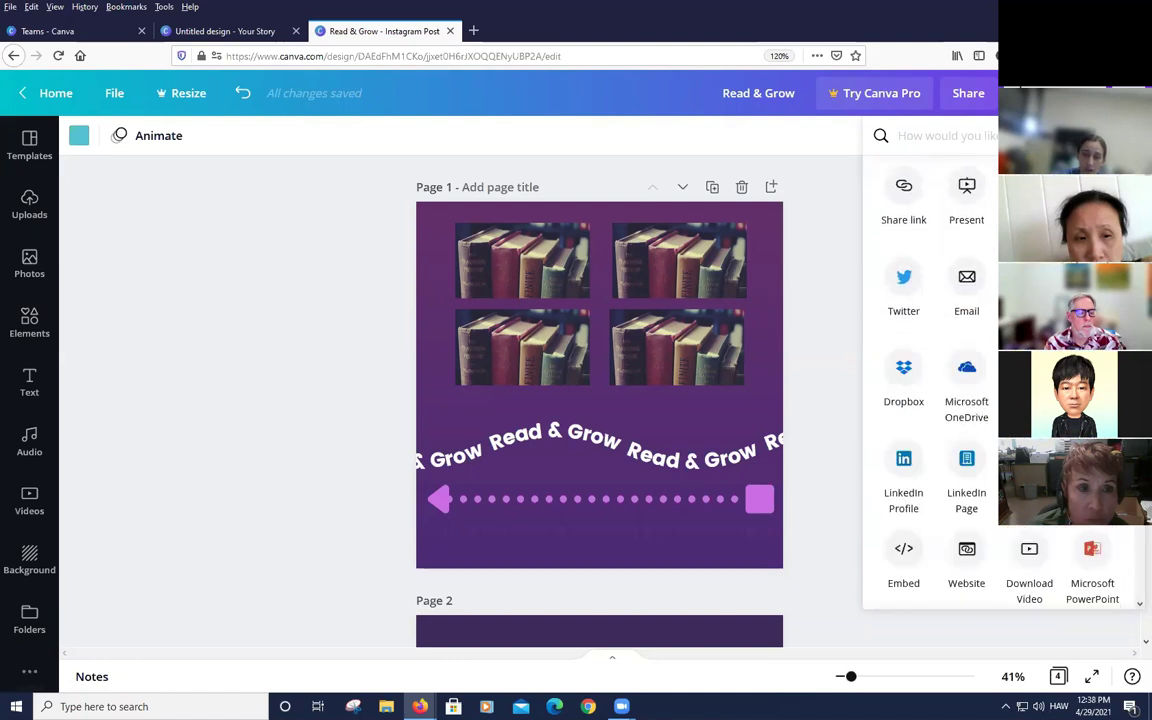
{"action": "scroll", "coordinate": [948, 443], "scroll_direction": "down", "scroll_amount": 2}
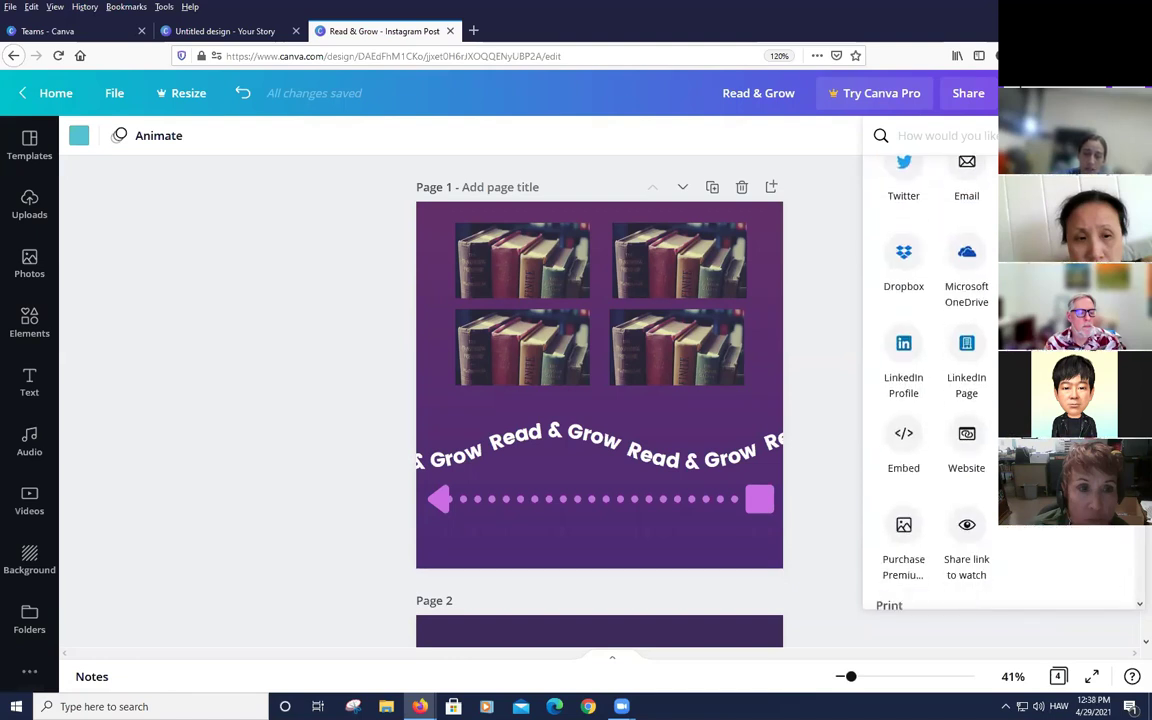
Publish the Read & Grow design as a website with the Scrolling web style and open it
{"action": "left_click", "coordinate": [966, 441]}
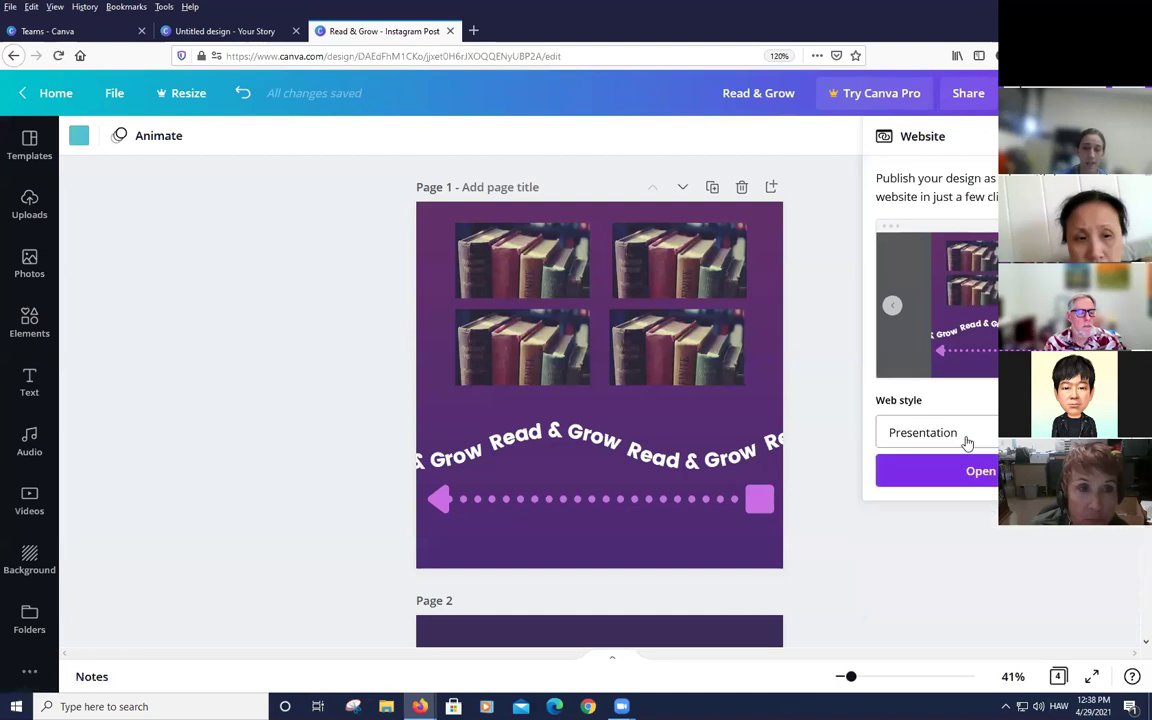
{"action": "left_click", "coordinate": [966, 441]}
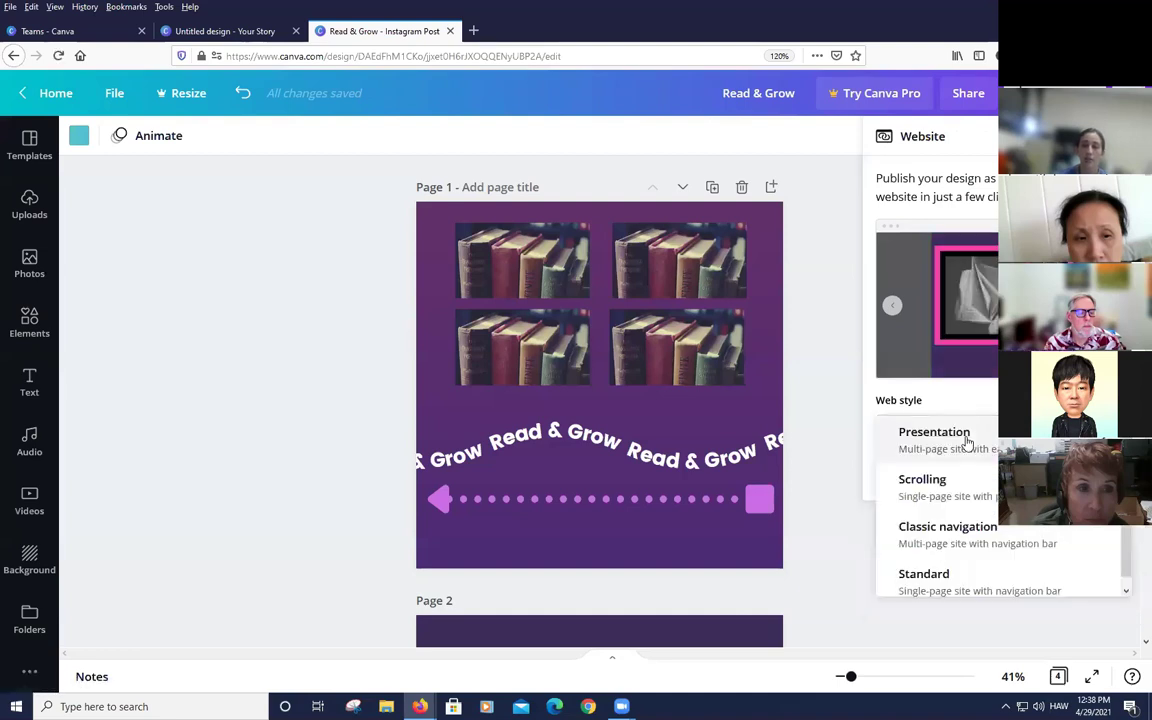
{"action": "left_click", "coordinate": [985, 494]}
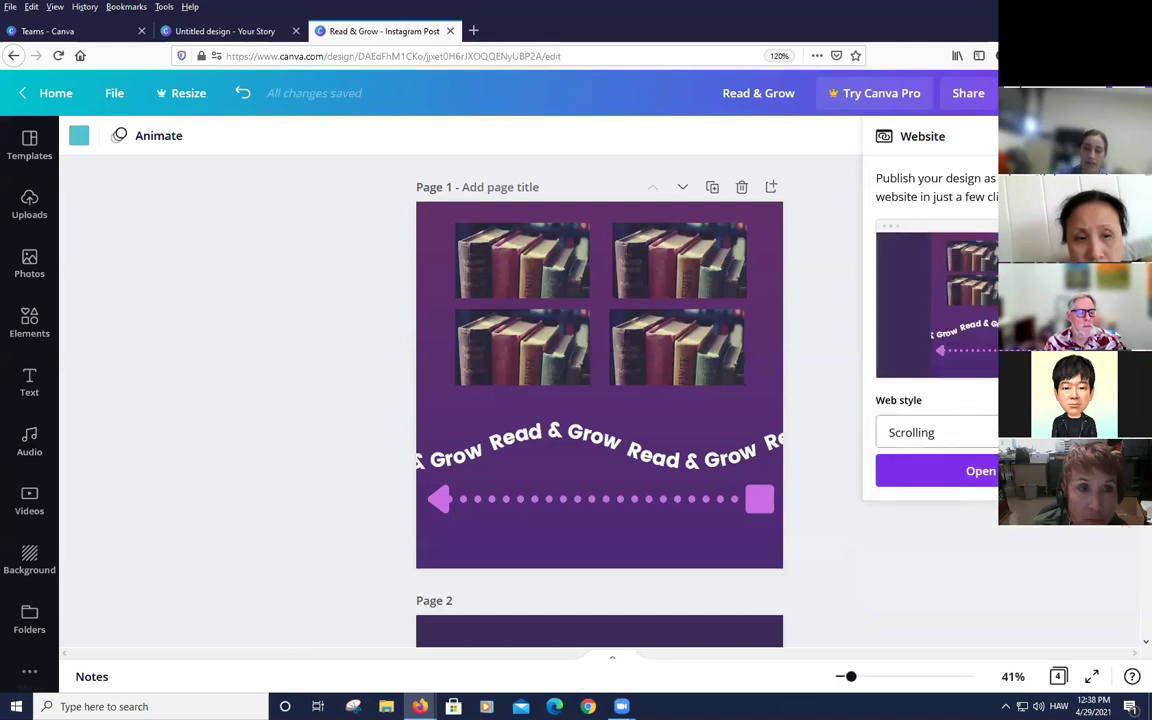
{"action": "left_click", "coordinate": [995, 437]}
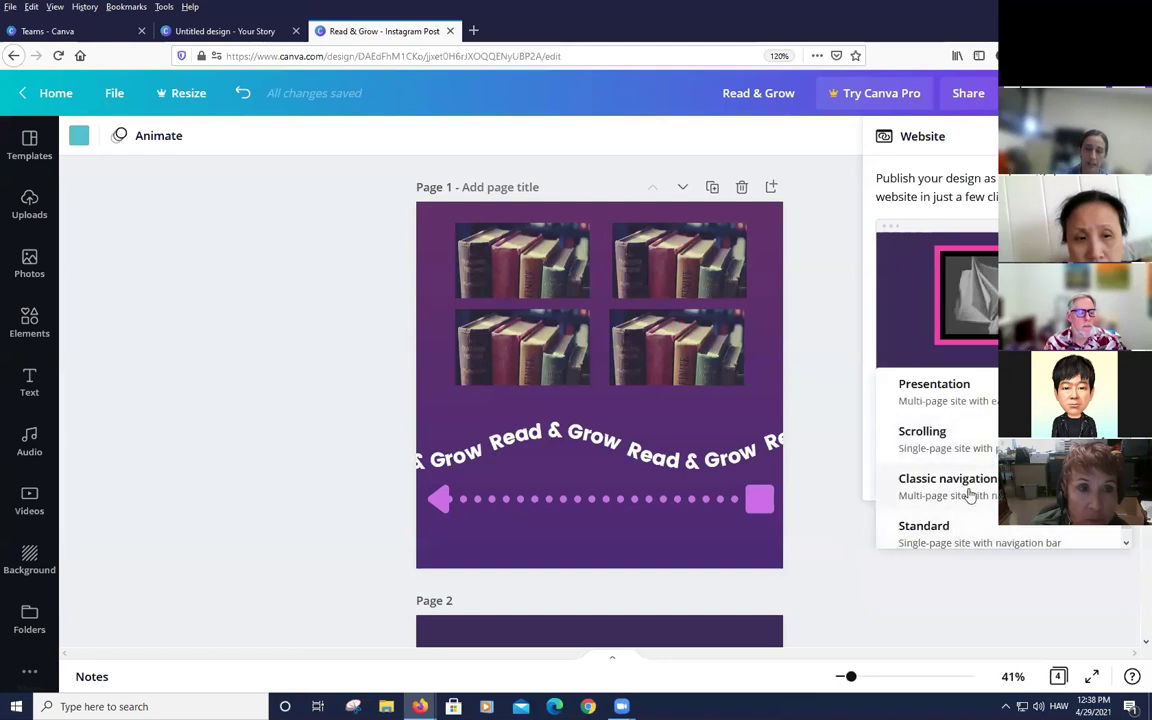
{"action": "left_click", "coordinate": [949, 437]}
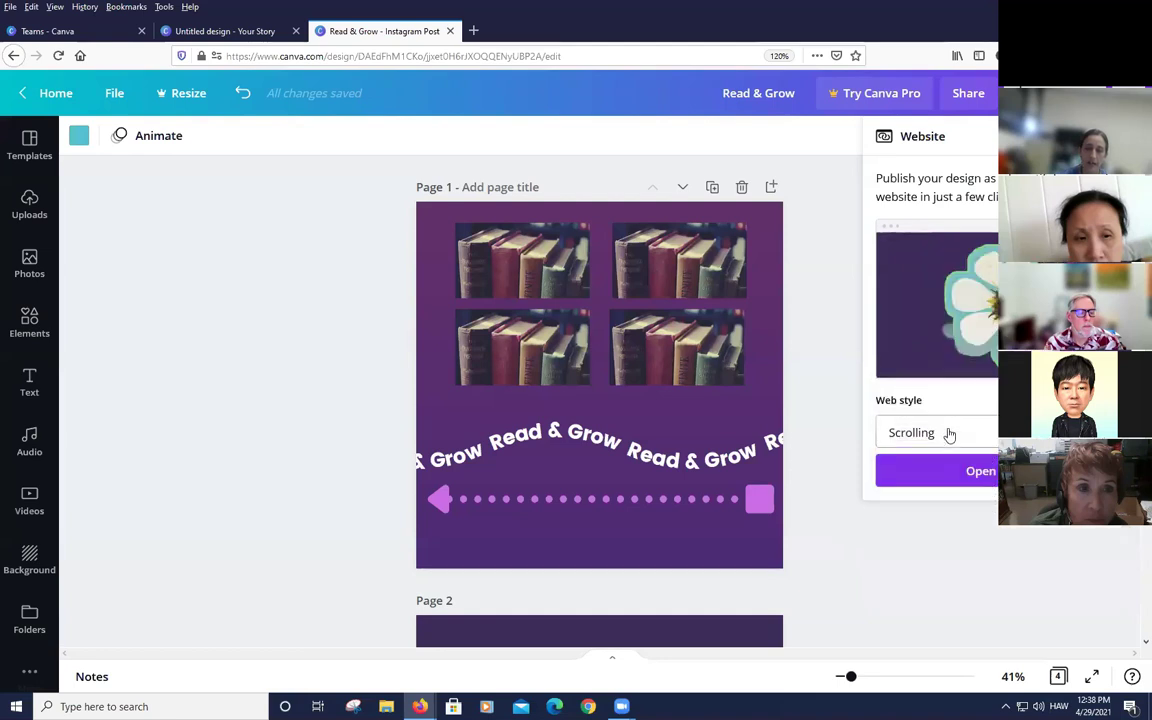
{"action": "left_click", "coordinate": [980, 471]}
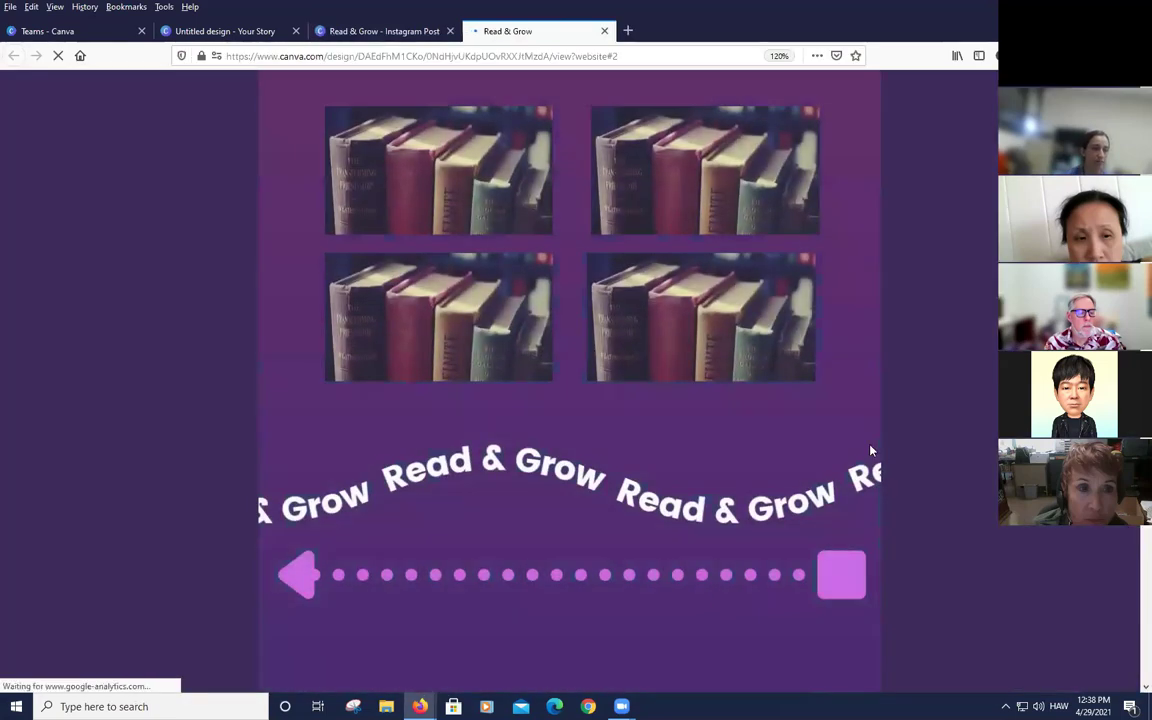
Copy the published website's address, look through the site down to its last page, and close it
{"action": "left_click", "coordinate": [610, 55]}
{"action": "key", "text": "ctrl+c"}
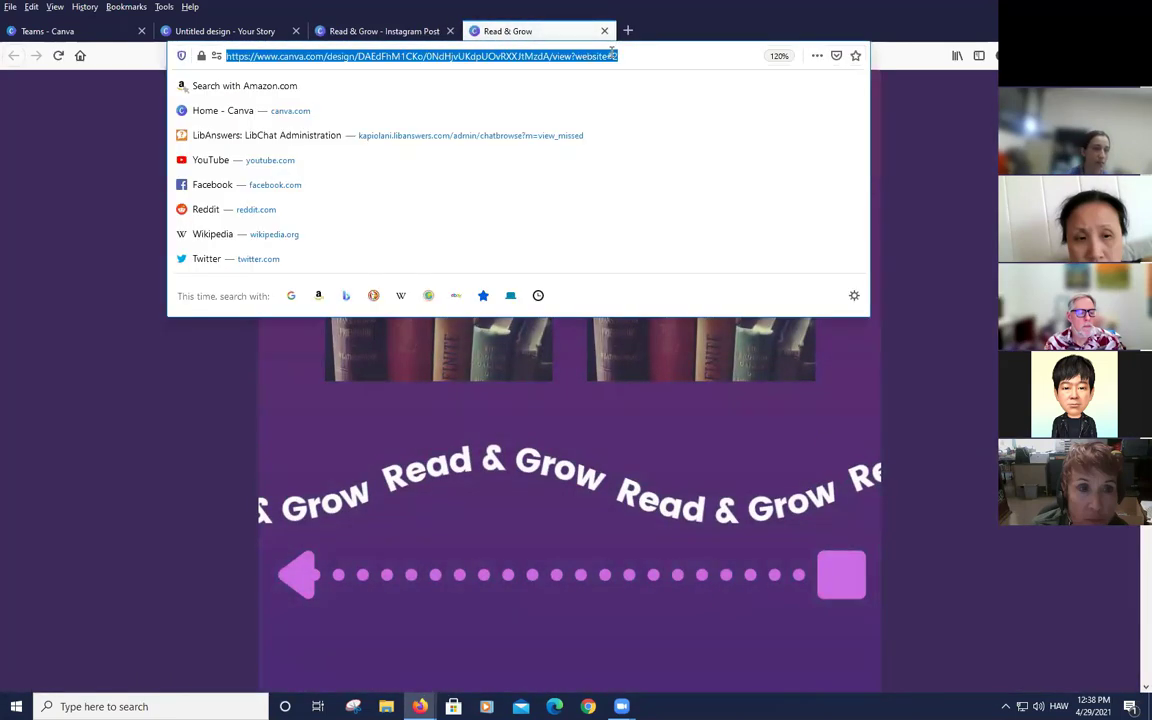
{"action": "left_click", "coordinate": [937, 277]}
{"action": "scroll", "coordinate": [884, 387], "scroll_direction": "down", "scroll_amount": 5}
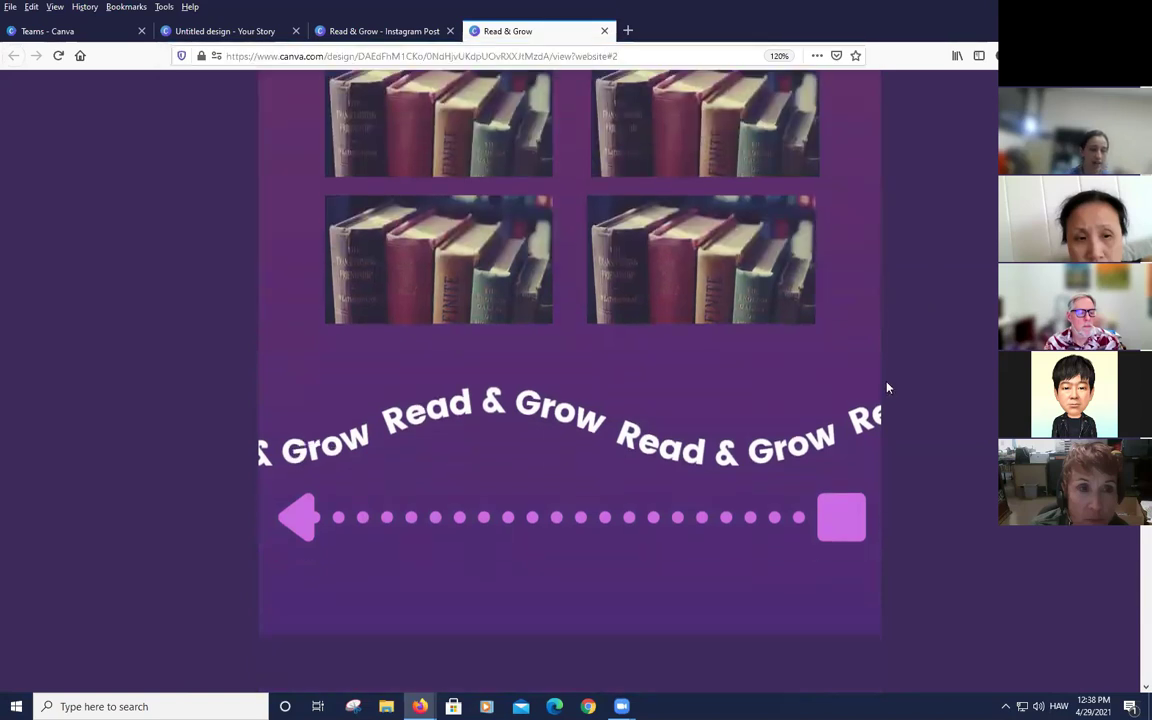
{"action": "scroll", "coordinate": [885, 382], "scroll_direction": "down", "scroll_amount": 5}
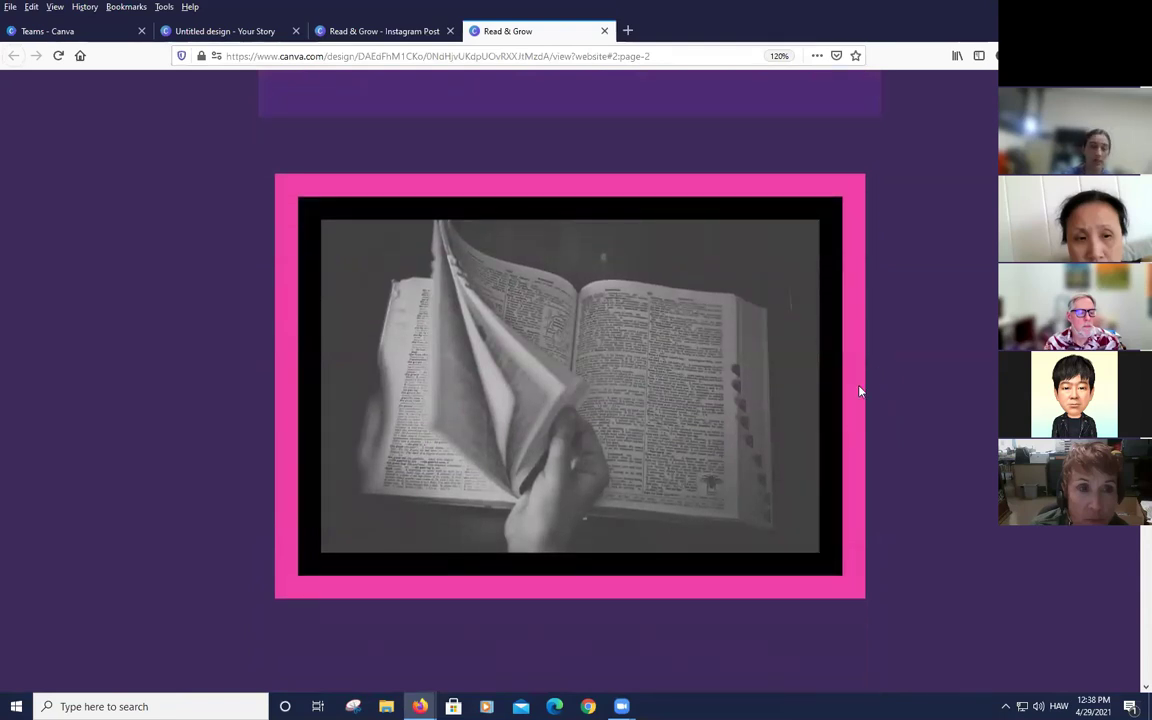
{"action": "scroll", "coordinate": [838, 362], "scroll_direction": "down", "scroll_amount": 4}
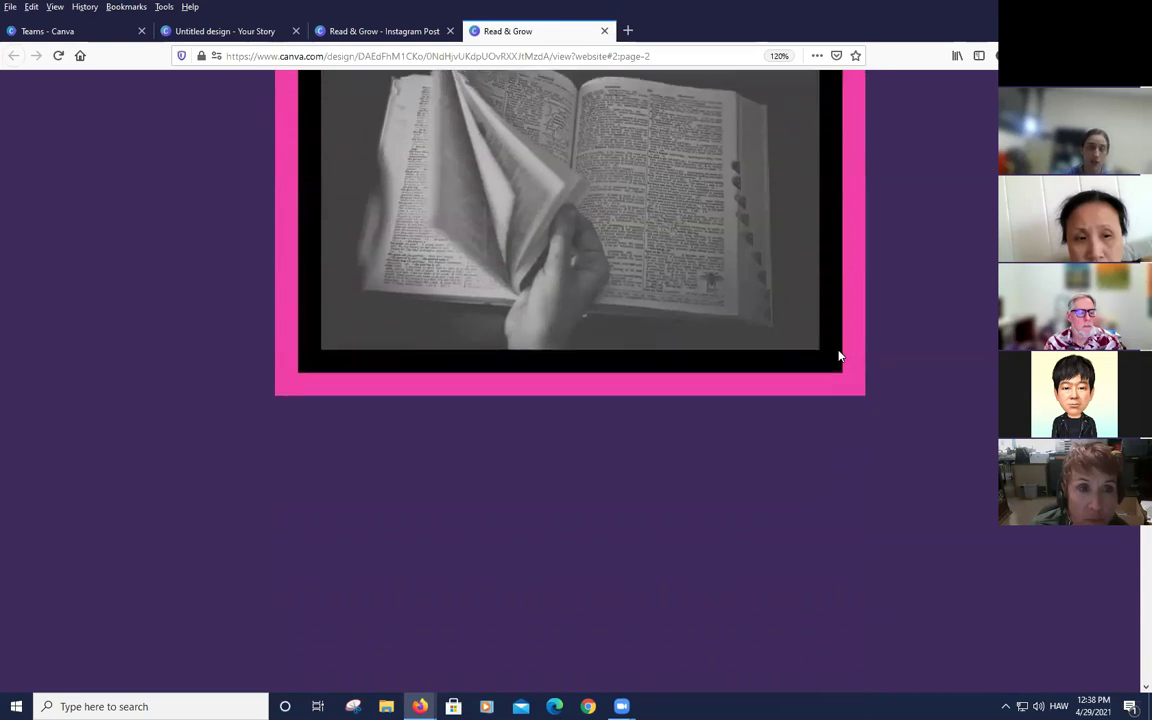
{"action": "scroll", "coordinate": [838, 356], "scroll_direction": "down", "scroll_amount": 6}
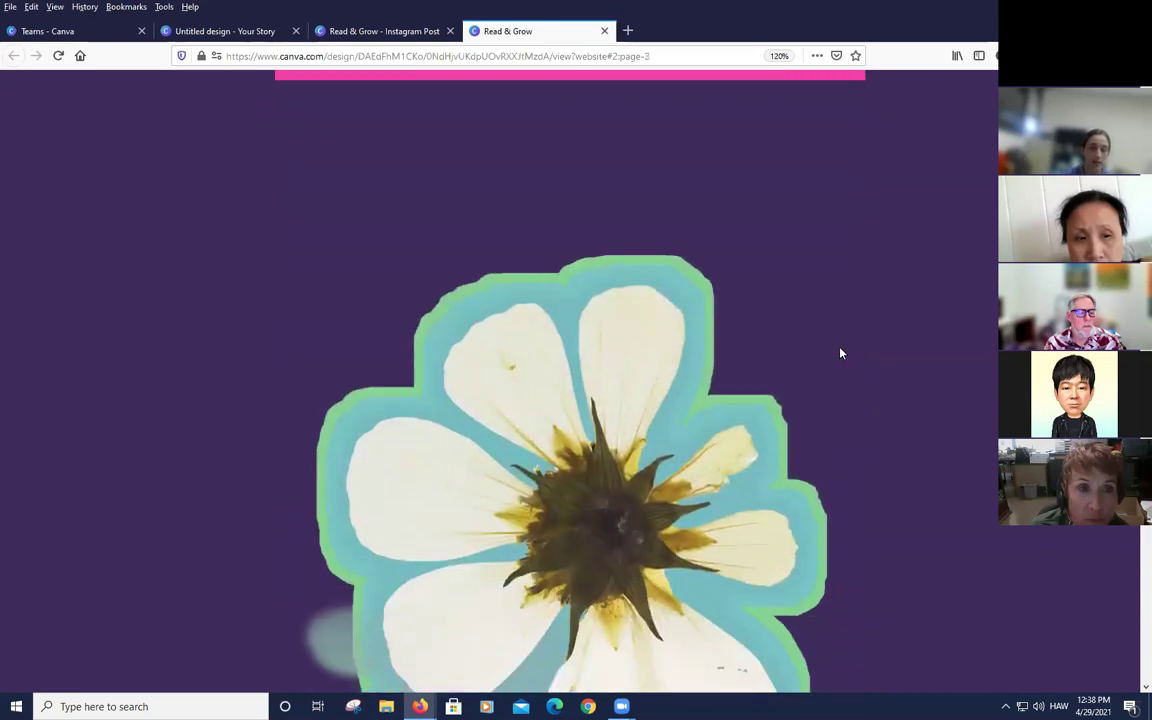
{"action": "scroll", "coordinate": [840, 353], "scroll_direction": "down", "scroll_amount": 12}
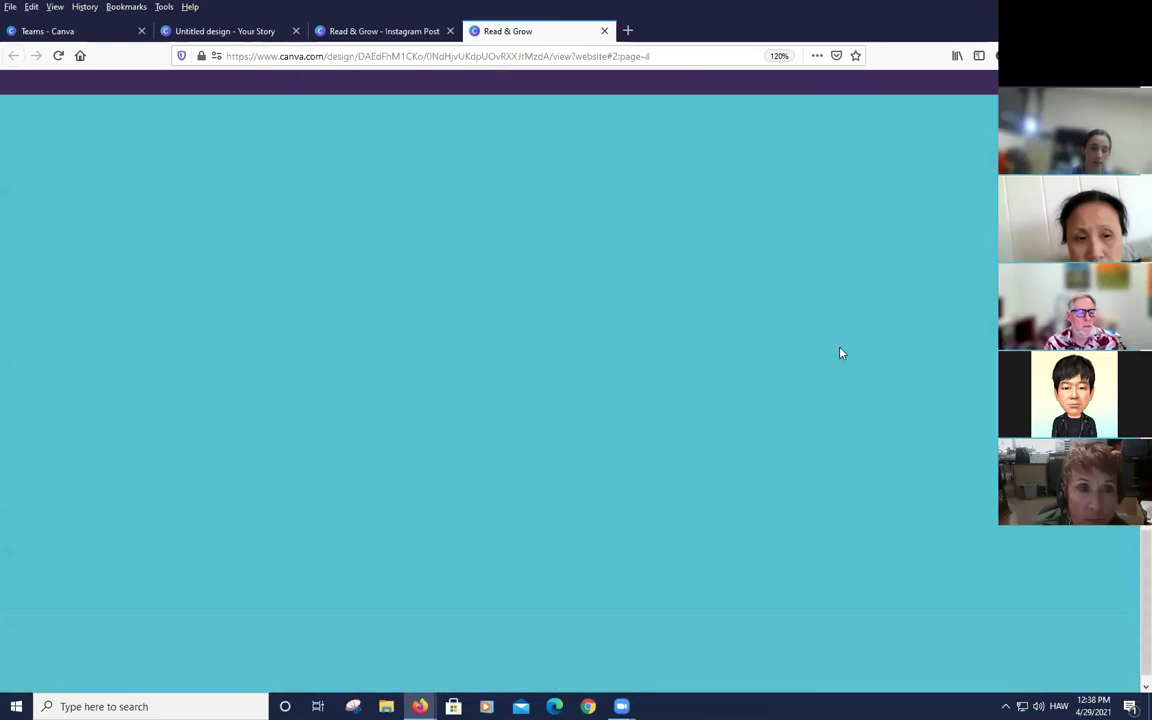
{"action": "left_click", "coordinate": [604, 31]}
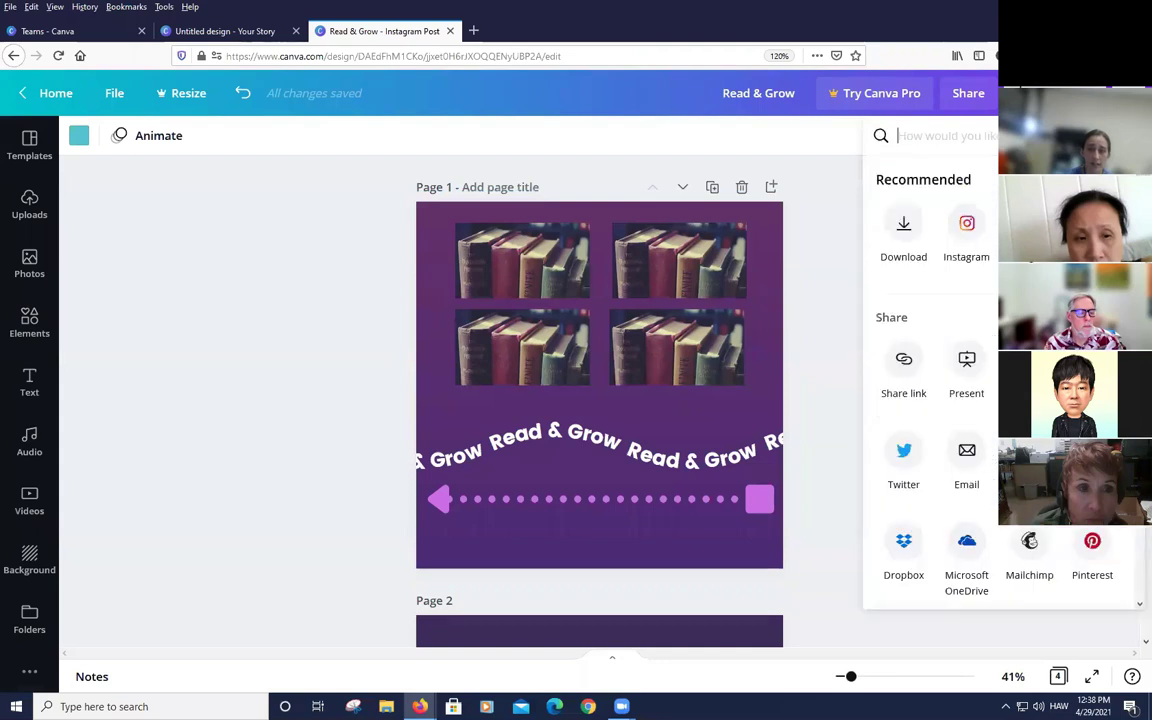
Open the design's Scrolling website again and load the copied site address in a new browser tab
{"action": "scroll", "coordinate": [968, 511], "scroll_direction": "down", "scroll_amount": 4}
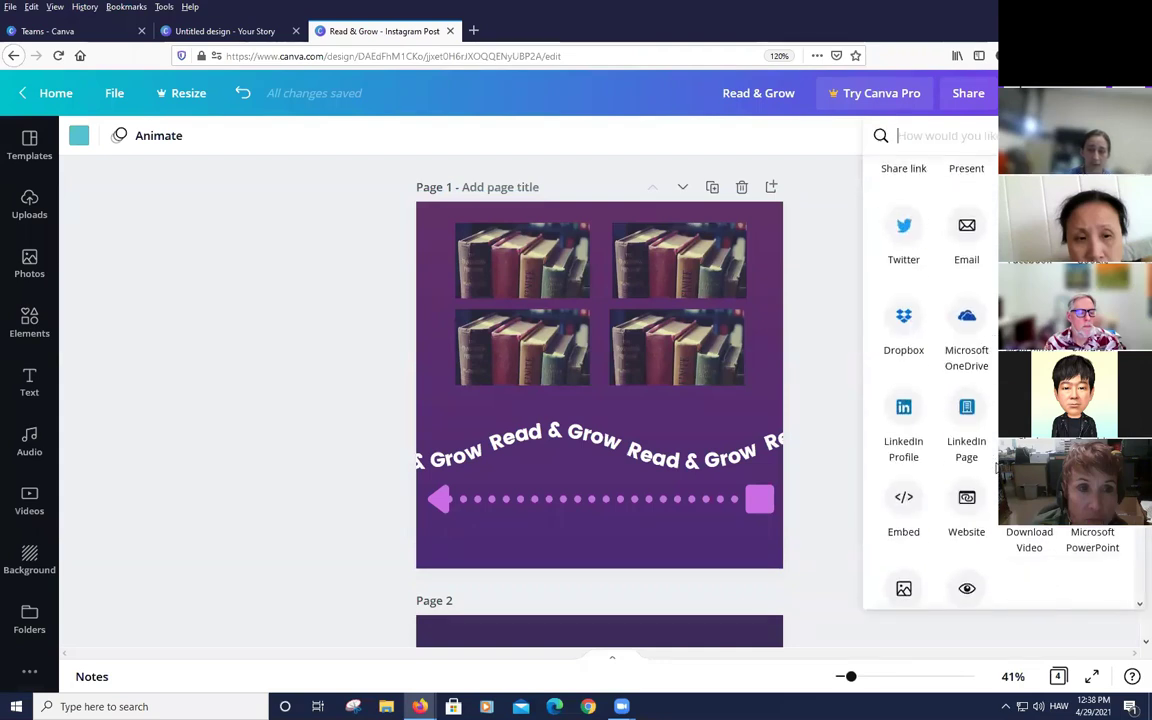
{"action": "left_click", "coordinate": [966, 507]}
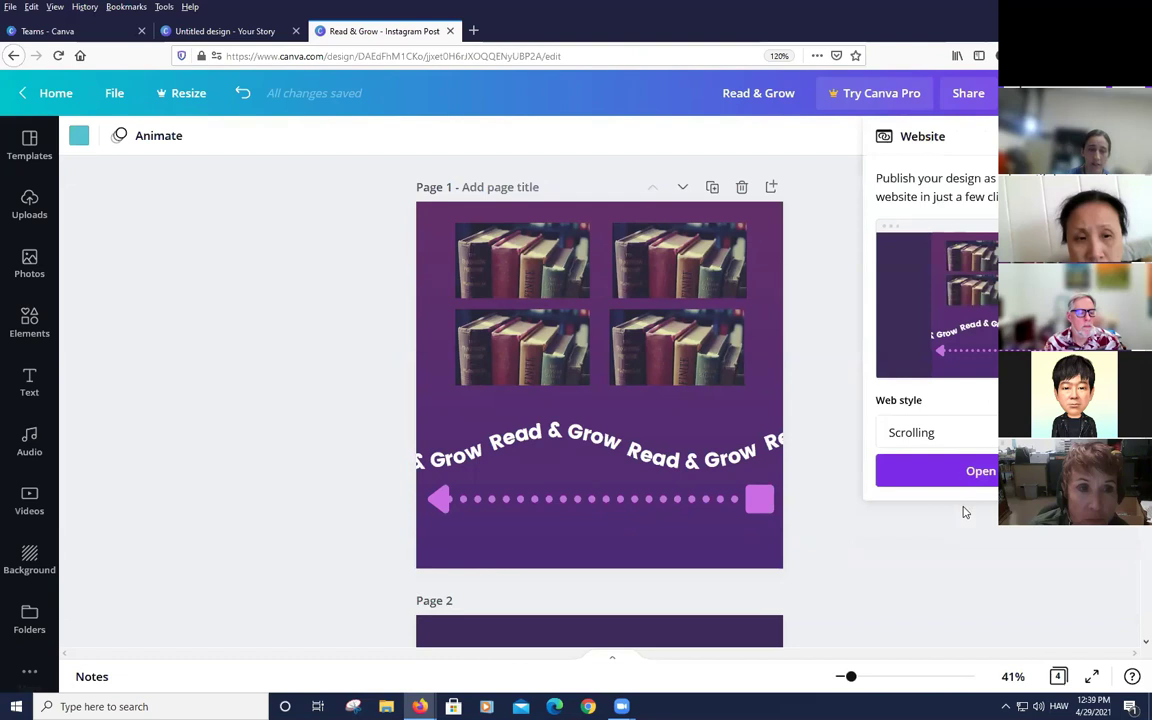
{"action": "left_click", "coordinate": [980, 472]}
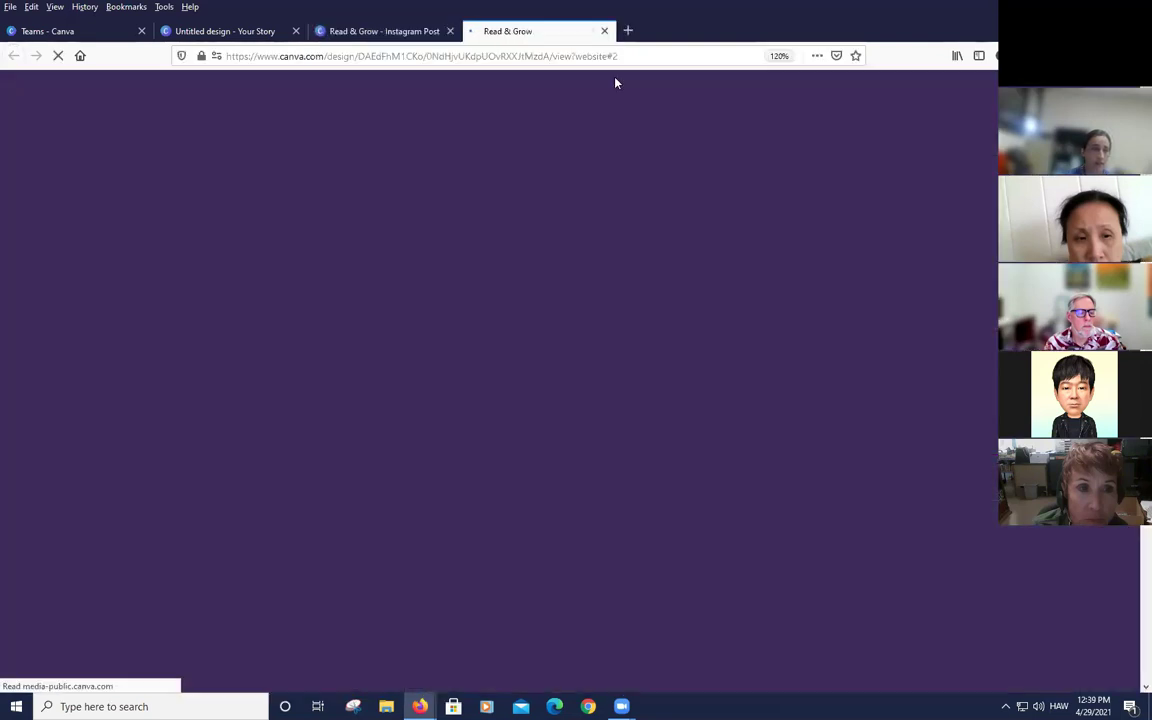
{"action": "left_click", "coordinate": [627, 31]}
{"action": "key", "text": "ctrl+v"}
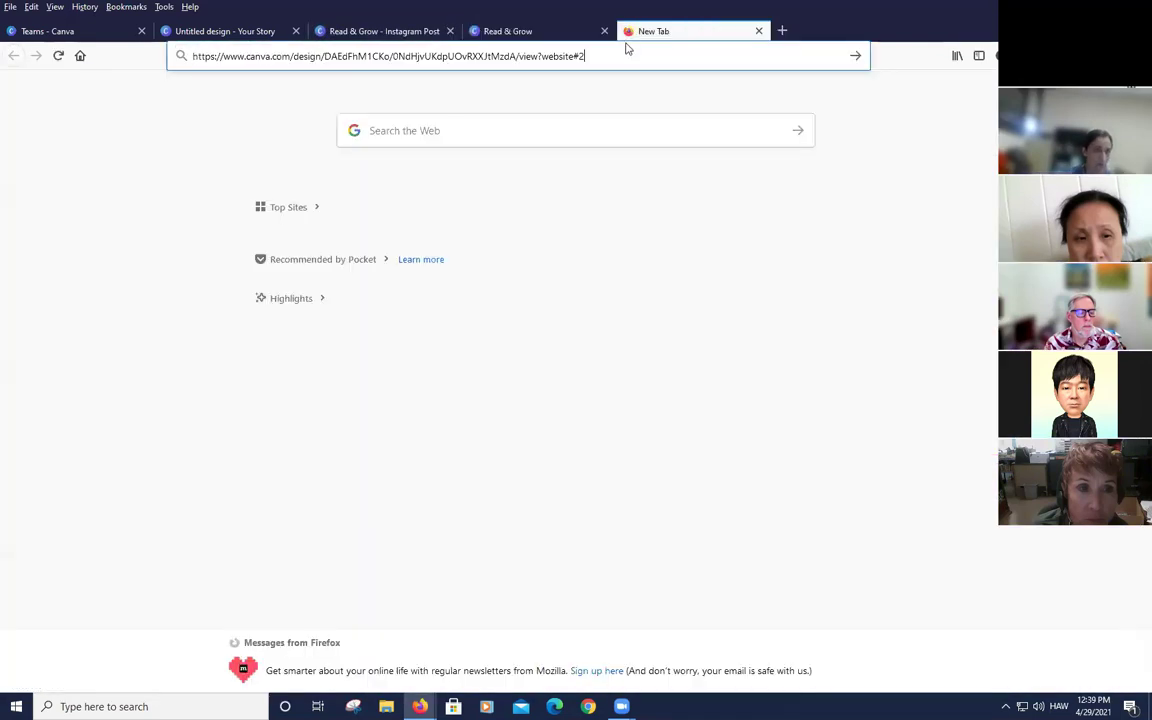
{"action": "key", "text": "Return"}
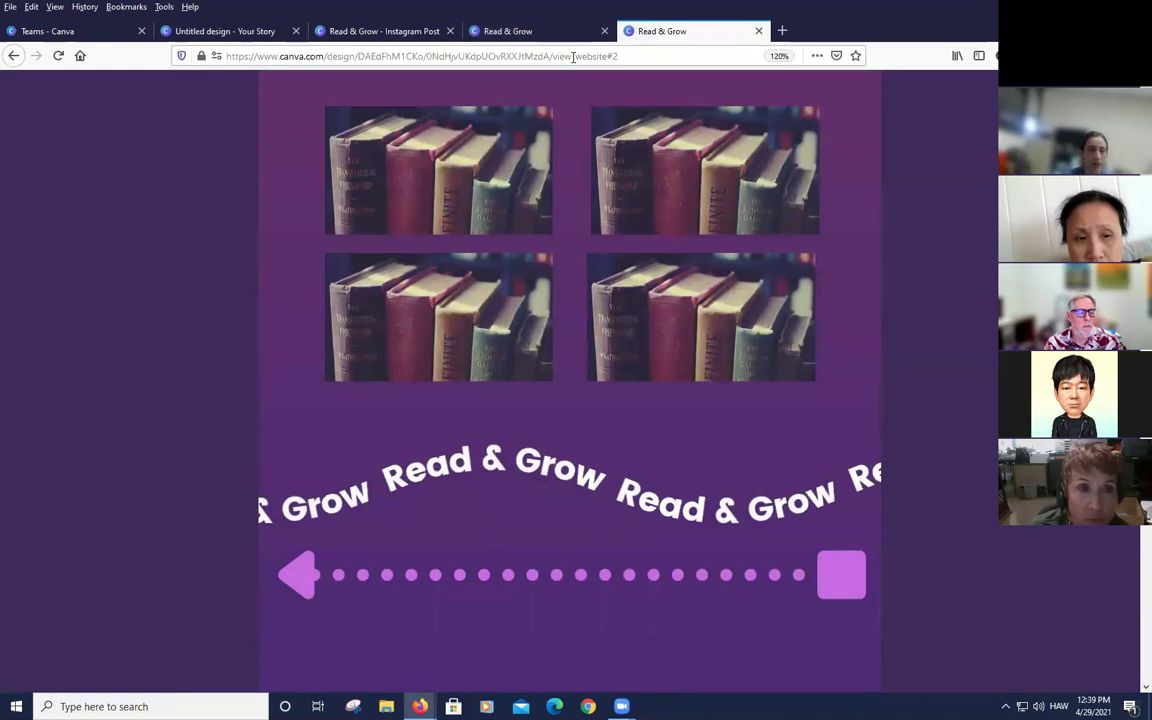
Compare the two open copies of the website, return to the Read & Grow design and close its website settings
{"action": "left_click", "coordinate": [573, 56]}
{"action": "left_click", "coordinate": [513, 31]}
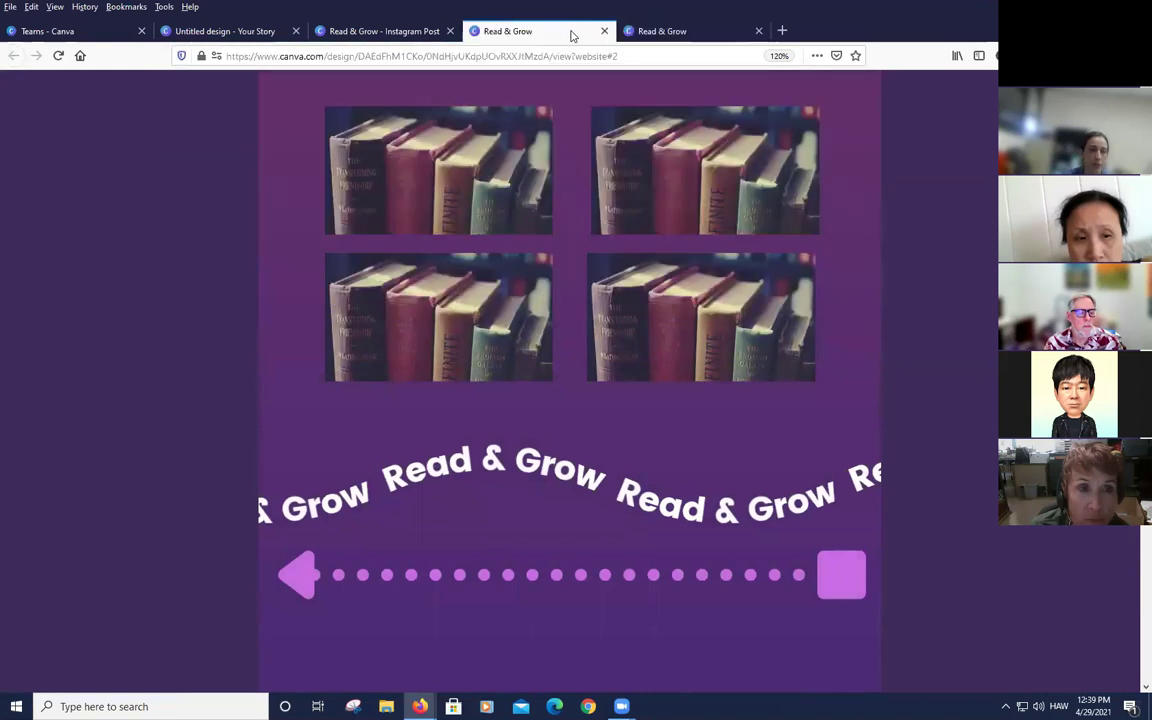
{"action": "left_click", "coordinate": [405, 33]}
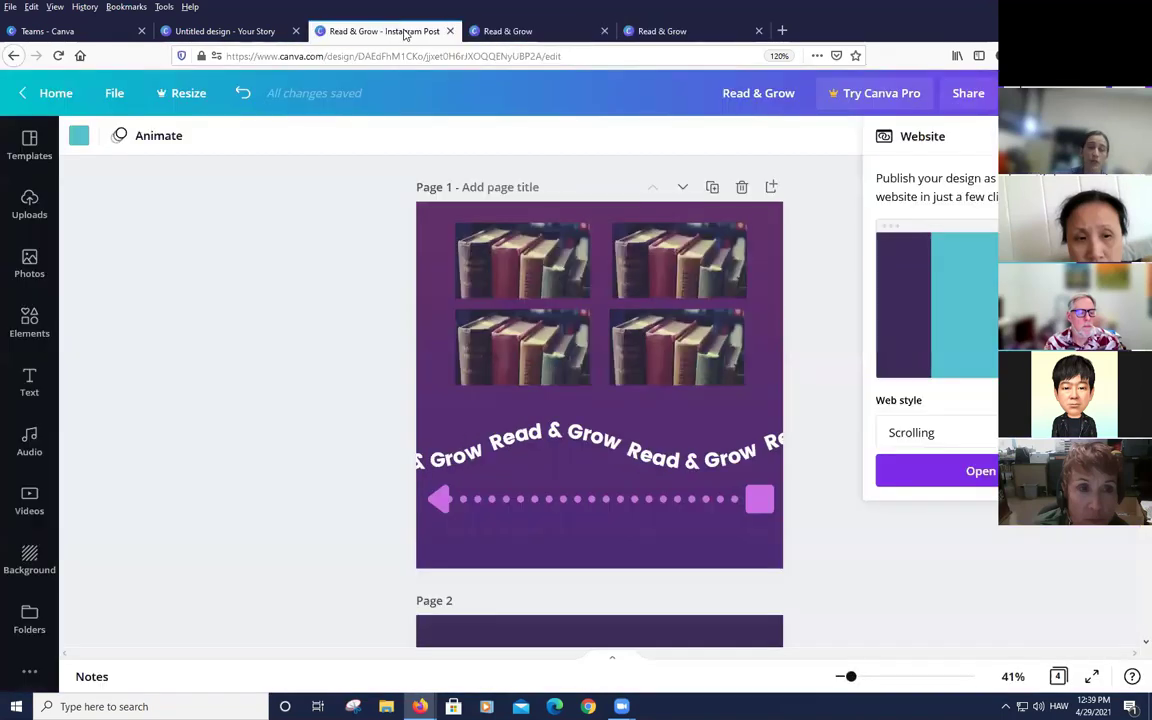
{"action": "left_click", "coordinate": [942, 535]}
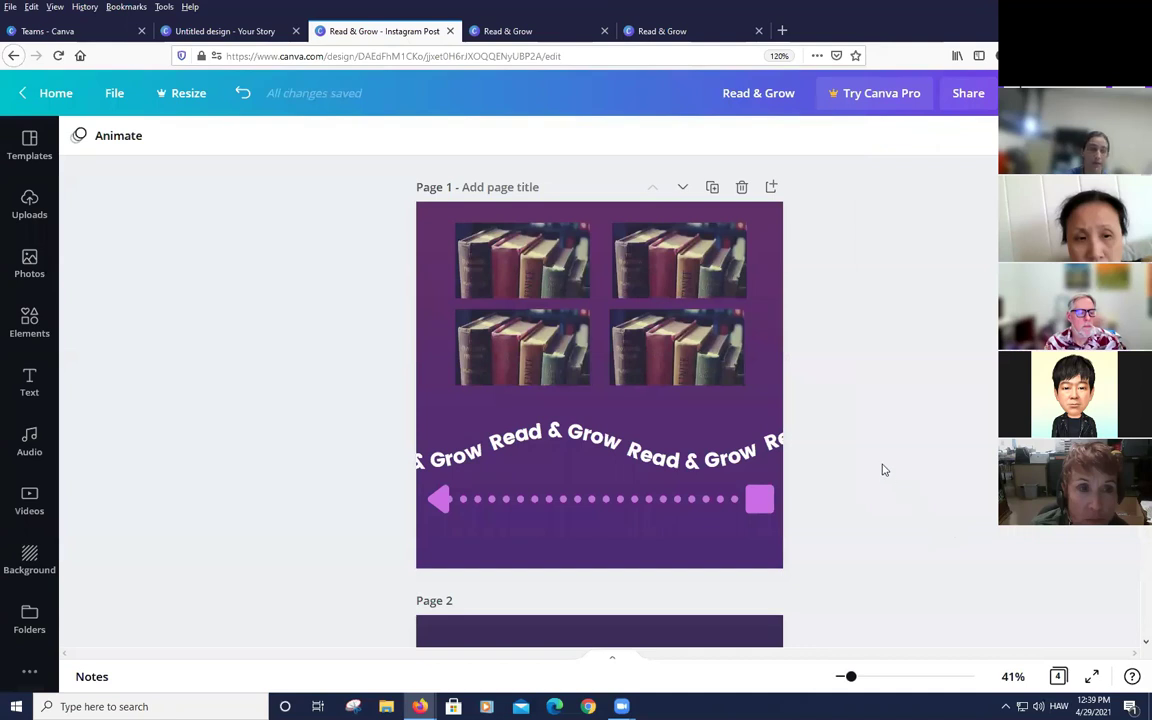
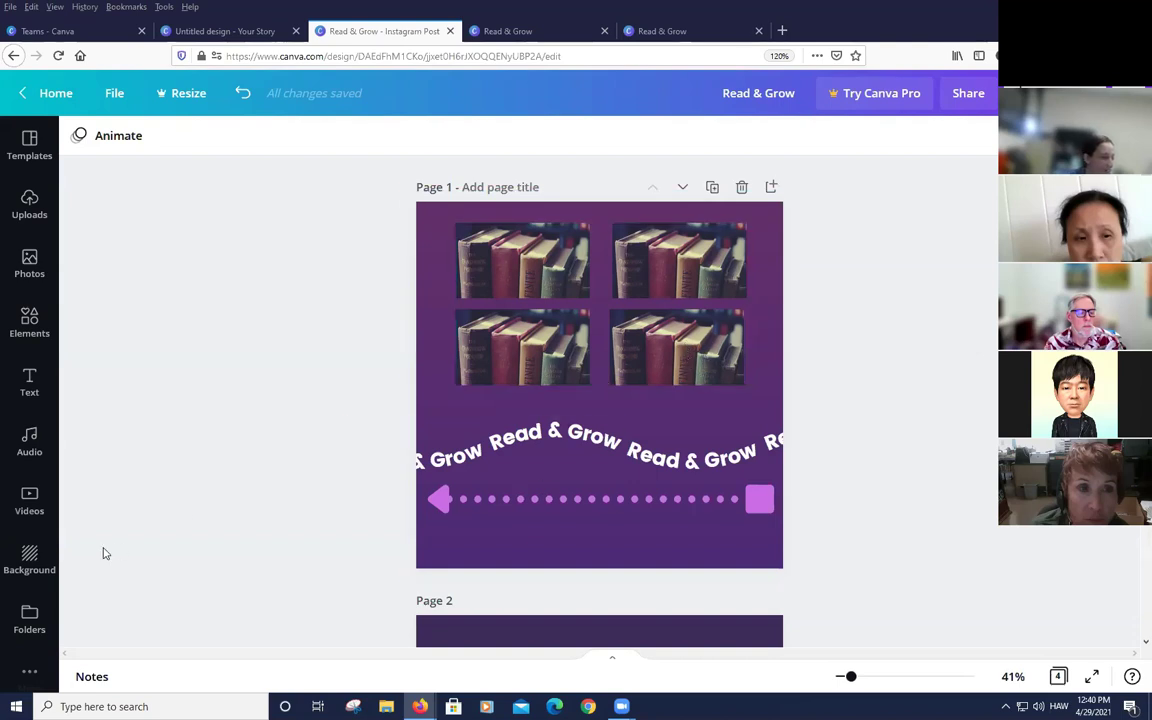
Open the QR Code app from the additional apps and integrations for the Read & Grow design
{"action": "scroll", "coordinate": [103, 585], "scroll_direction": "down", "scroll_amount": 2}
{"action": "left_click", "coordinate": [519, 387]}
{"action": "left_click", "coordinate": [378, 411]}
{"action": "scroll", "coordinate": [378, 411], "scroll_direction": "up", "scroll_amount": 1}
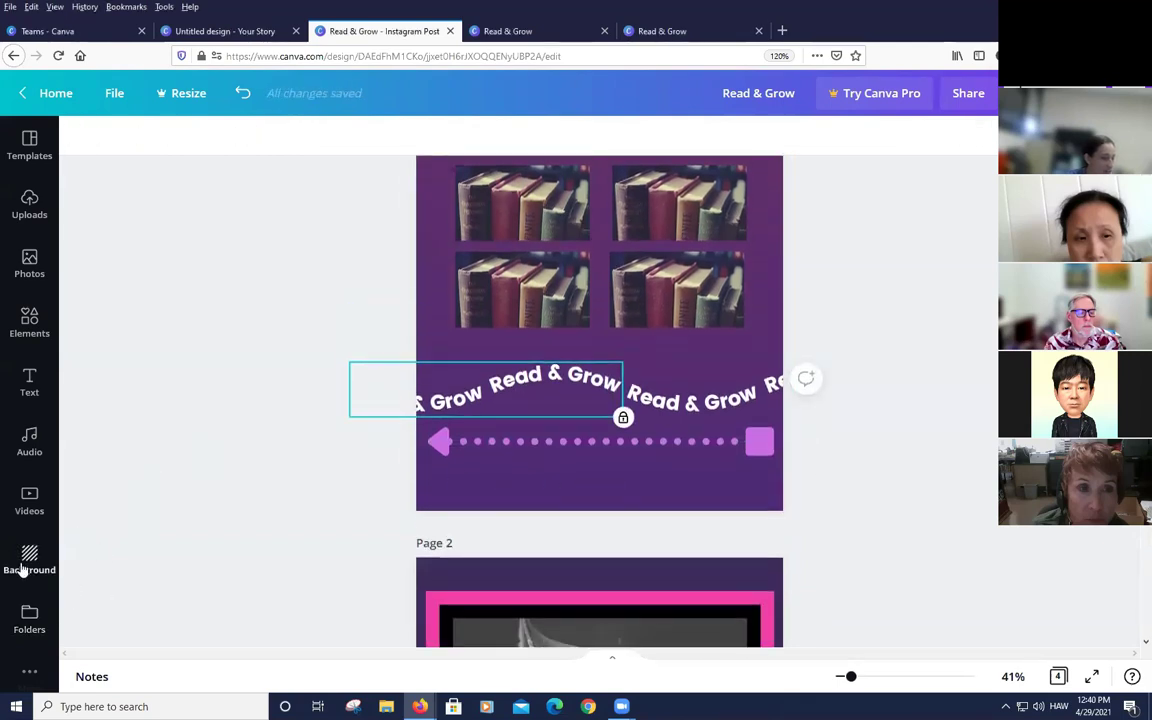
{"action": "left_click", "coordinate": [30, 664]}
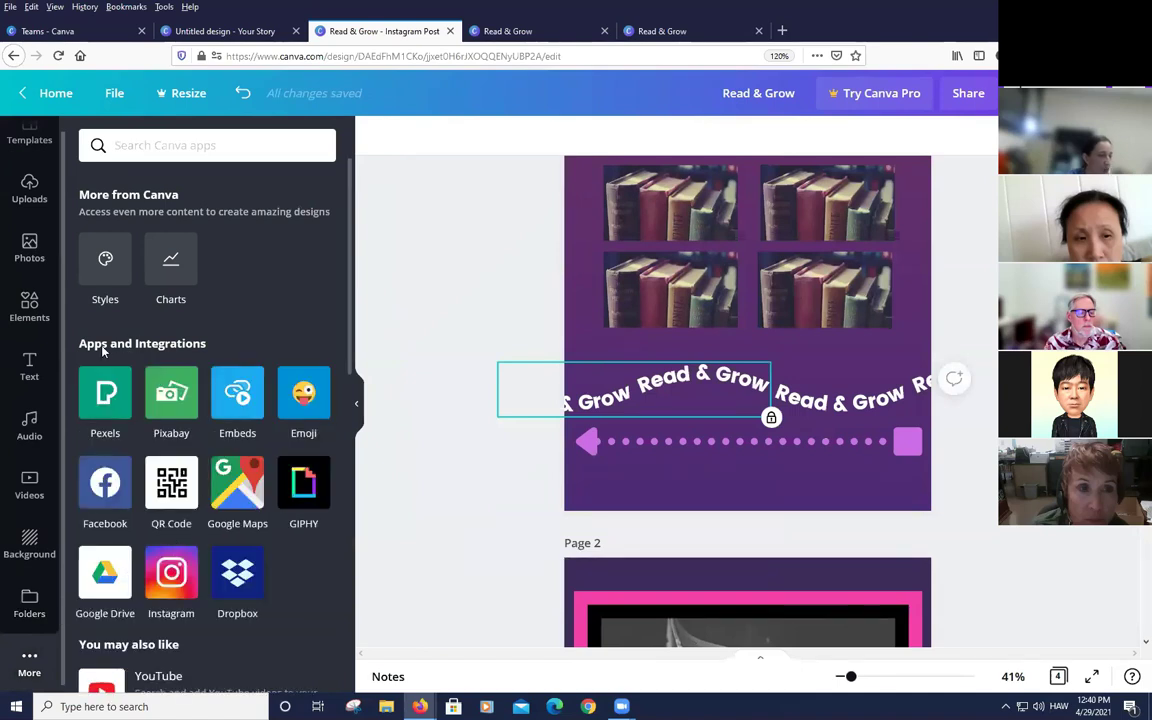
{"action": "left_click", "coordinate": [171, 487]}
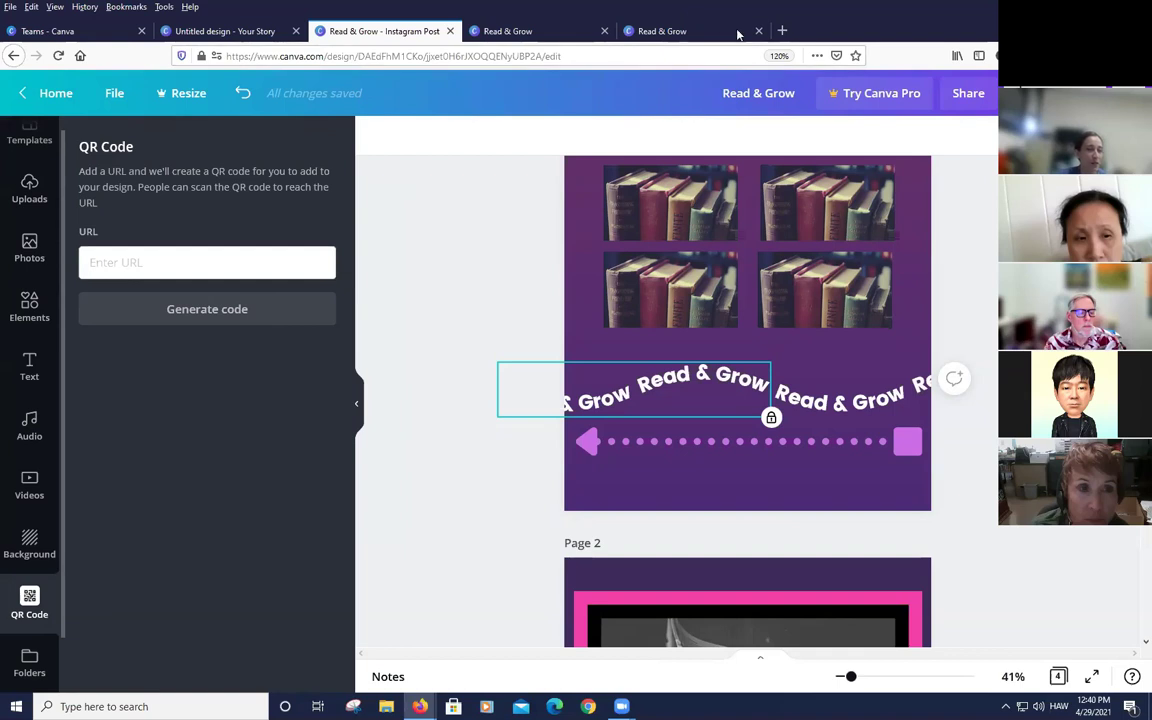
Look up "lama" in a new browser tab and open the Kapi'olani CC Library homepage
{"action": "left_click", "coordinate": [782, 31]}
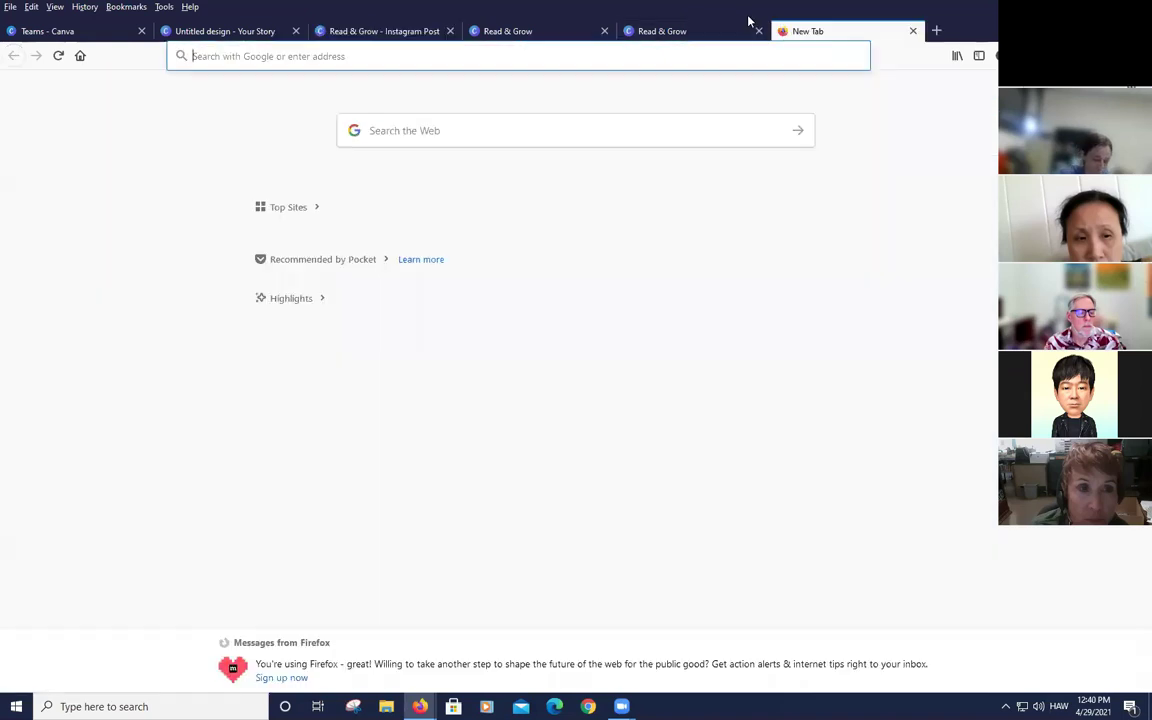
{"action": "type", "text": "lama"}
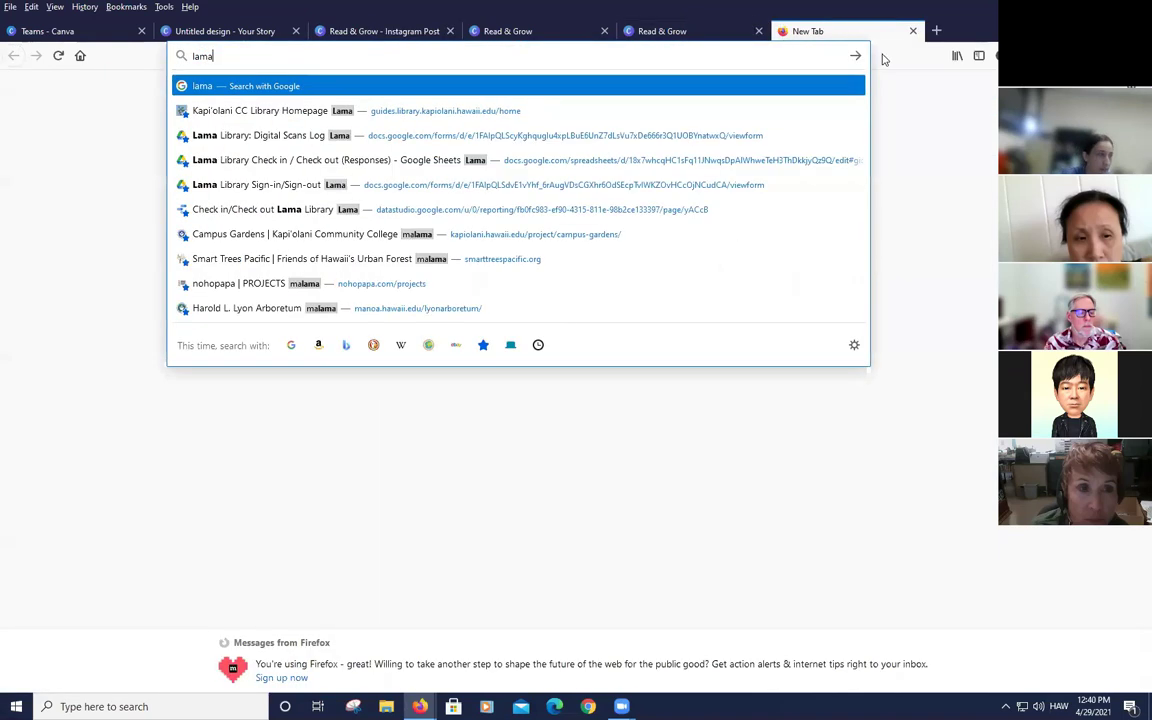
{"action": "left_click", "coordinate": [296, 260]}
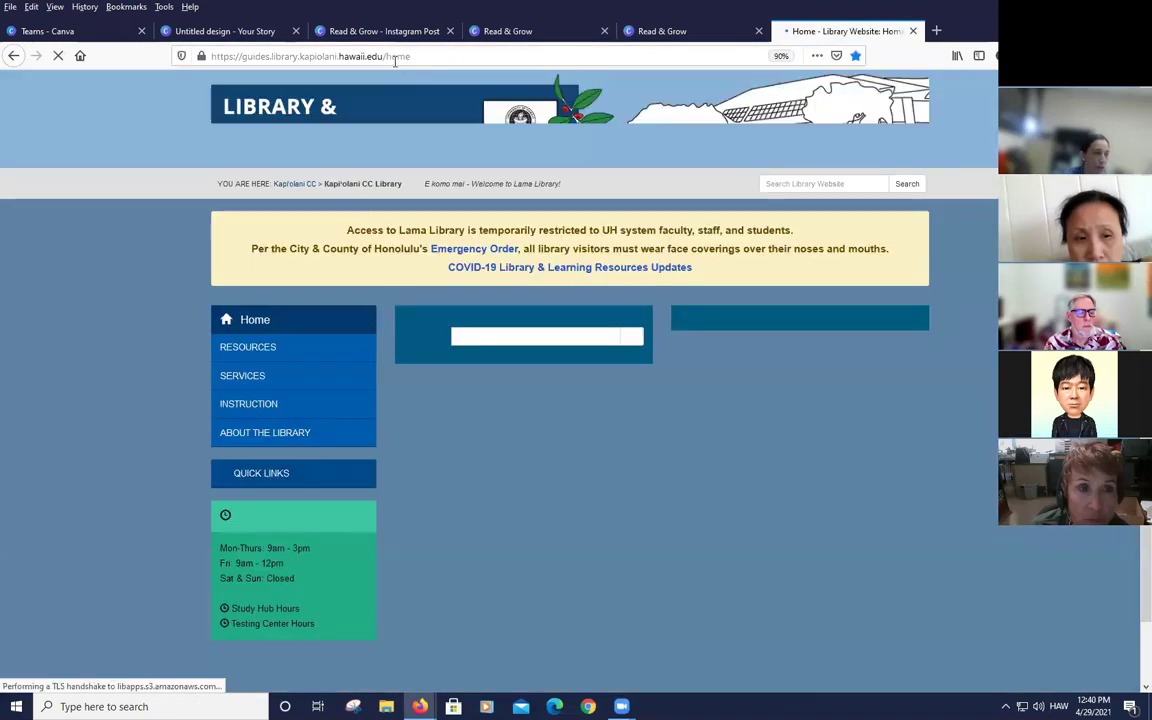
Copy the library homepage address up to hawaii.edu, leaving out /home, and close its browser tab
{"action": "left_click", "coordinate": [392, 56]}
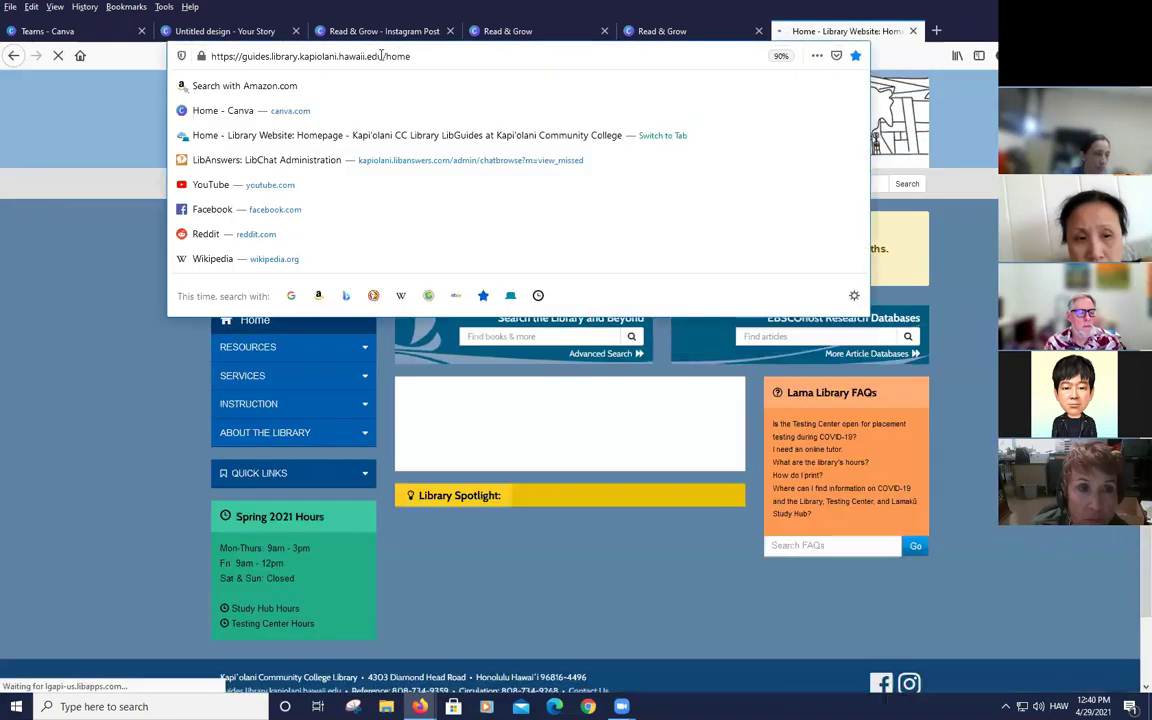
{"action": "left_click_drag", "start_coordinate": [386, 56], "coordinate": [183, 53]}
{"action": "key", "text": "ctrl+c"}
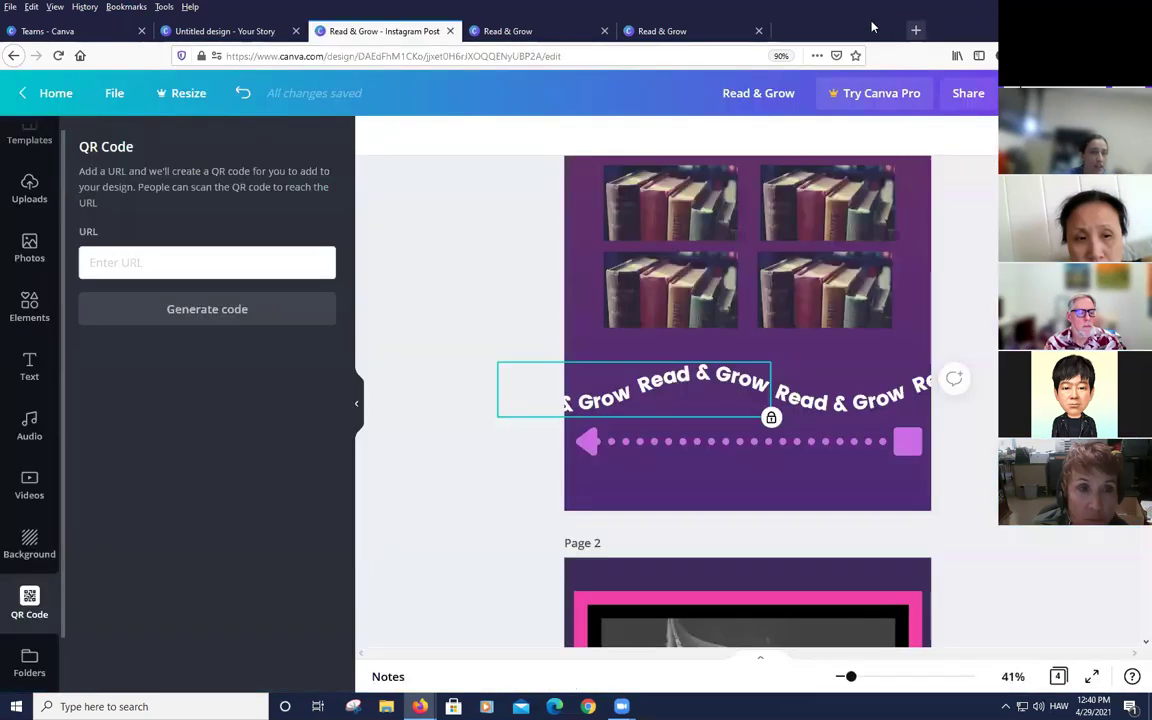
{"action": "key", "text": "ctrl+w"}
{"action": "left_click", "coordinate": [229, 262]}
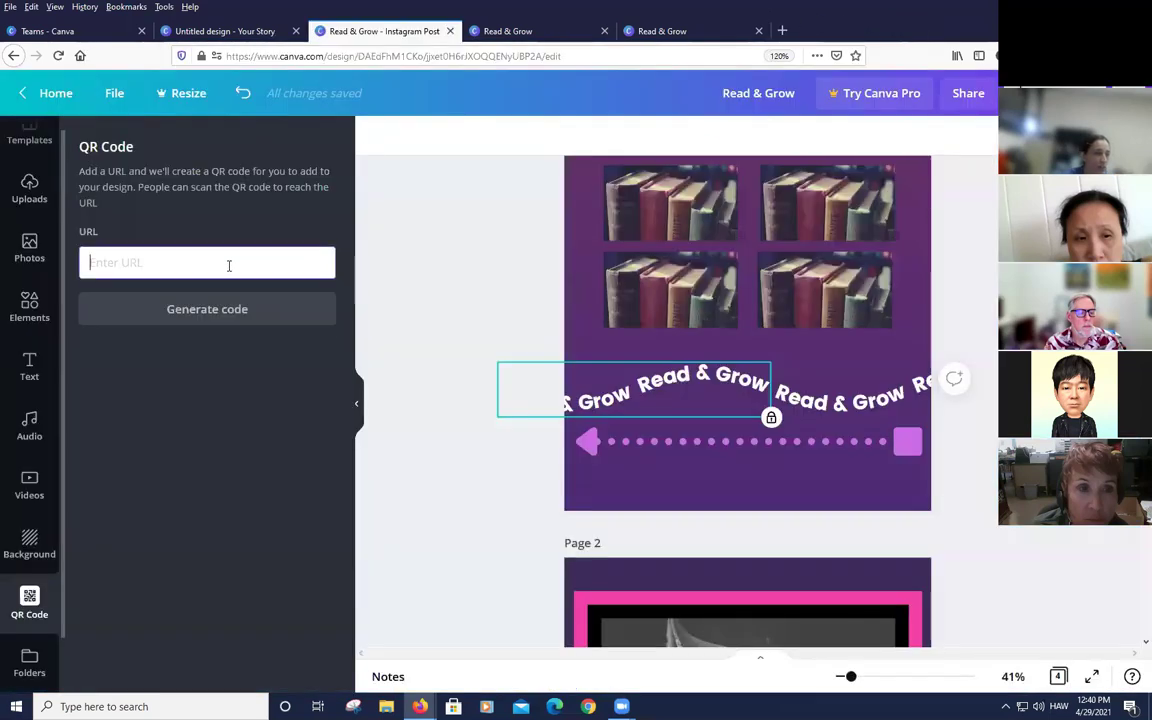
{"action": "key", "text": "ctrl+v"}
{"action": "left_click", "coordinate": [228, 316]}
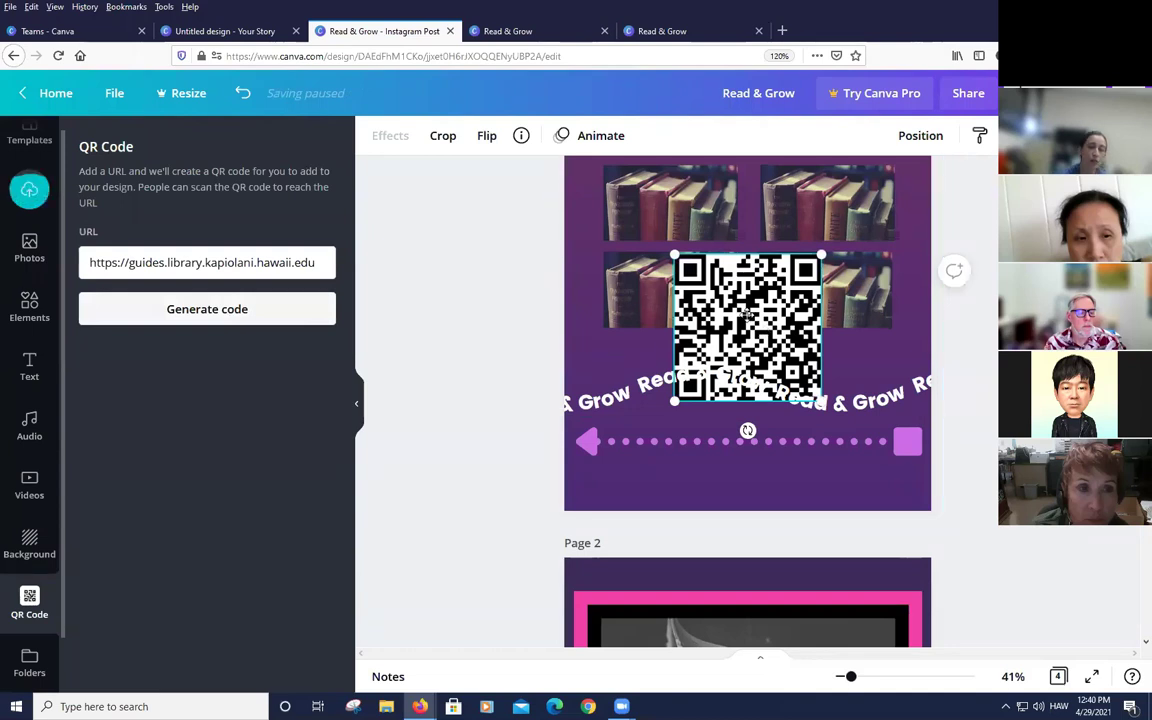
Shrink the QR code and place it over the square end of the dotted line near the bottom of page 1
{"action": "left_click_drag", "start_coordinate": [756, 329], "coordinate": [716, 289]}
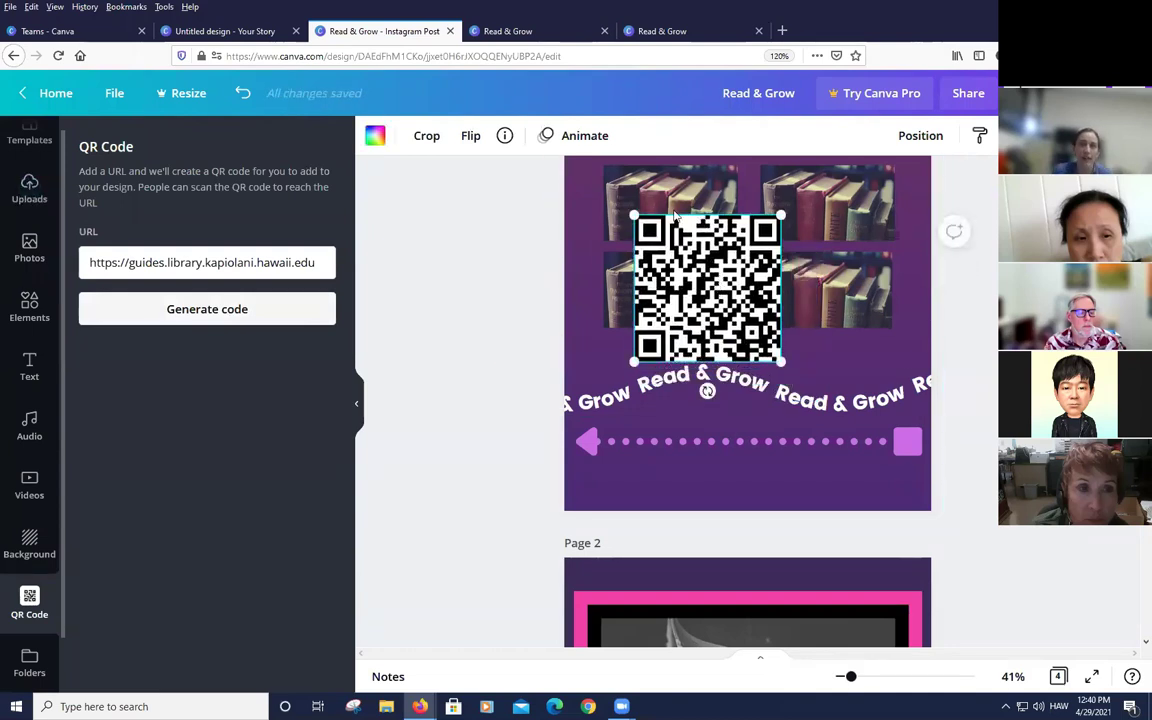
{"action": "left_click_drag", "start_coordinate": [634, 215], "coordinate": [700, 280]}
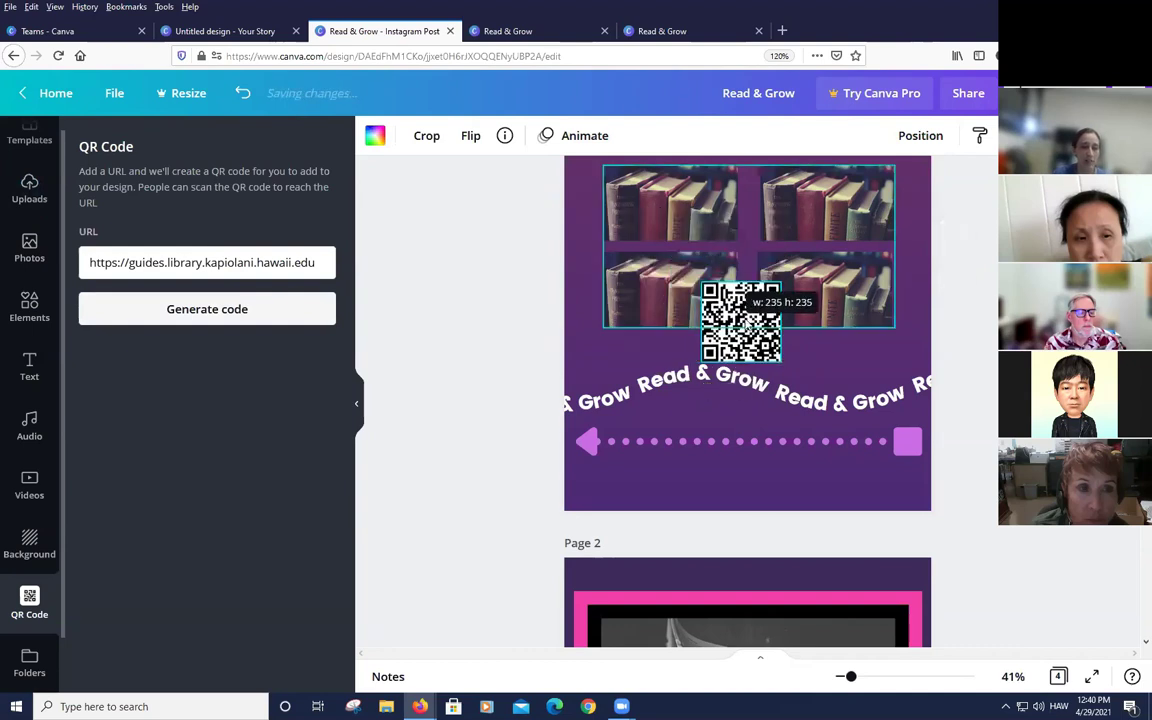
{"action": "left_click_drag", "start_coordinate": [740, 320], "coordinate": [870, 468]}
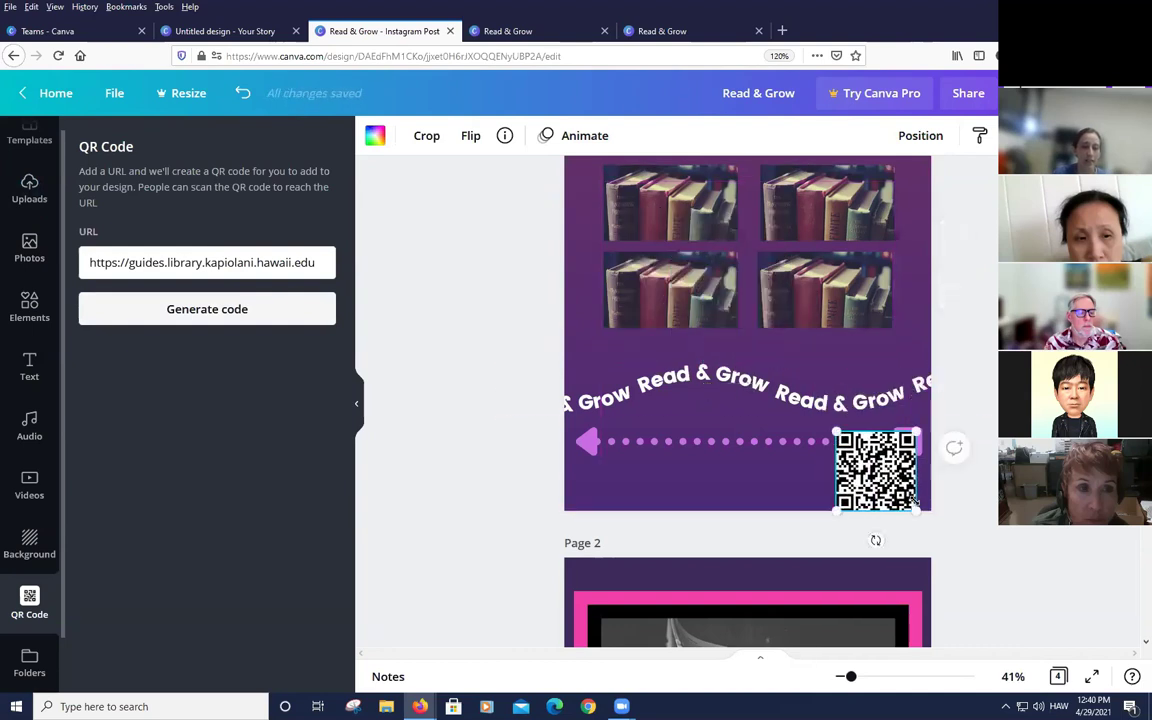
{"action": "left_click_drag", "start_coordinate": [909, 510], "coordinate": [880, 460]}
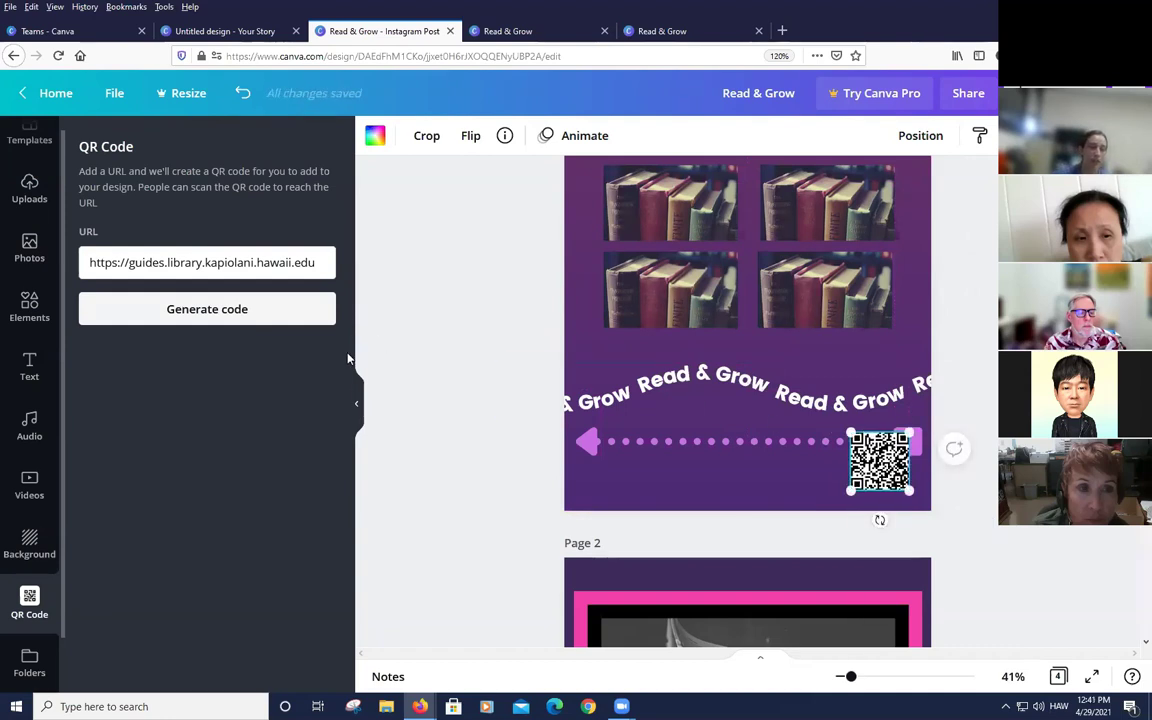
Shrink the QR code further into the lower-right corner of page 1, below the dotted line, and show its file information
{"action": "left_click", "coordinate": [356, 400]}
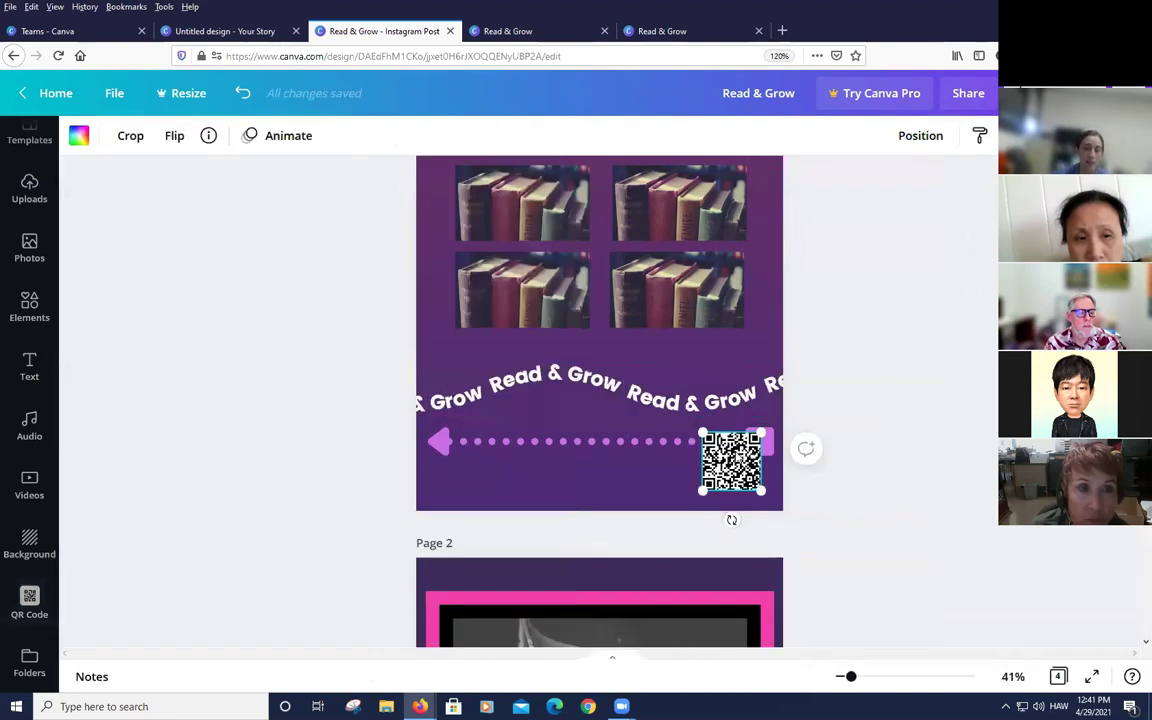
{"action": "left_click_drag", "start_coordinate": [731, 462], "coordinate": [695, 467]}
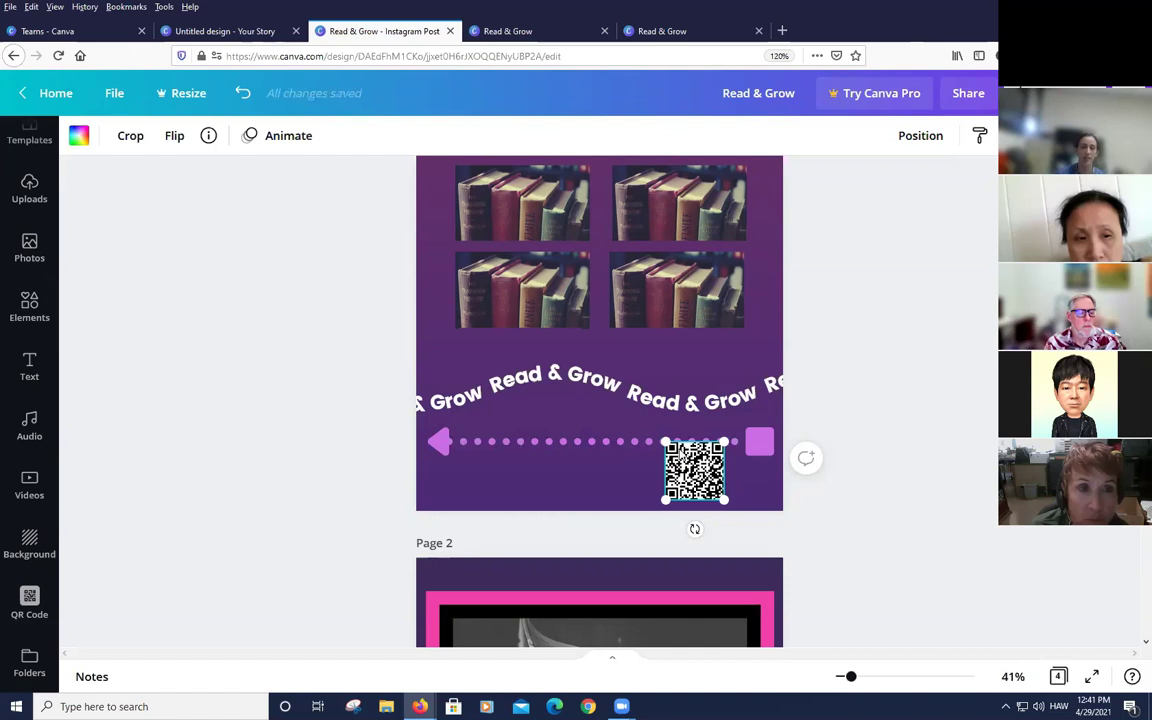
{"action": "left_click_drag", "start_coordinate": [665, 441], "coordinate": [778, 485]}
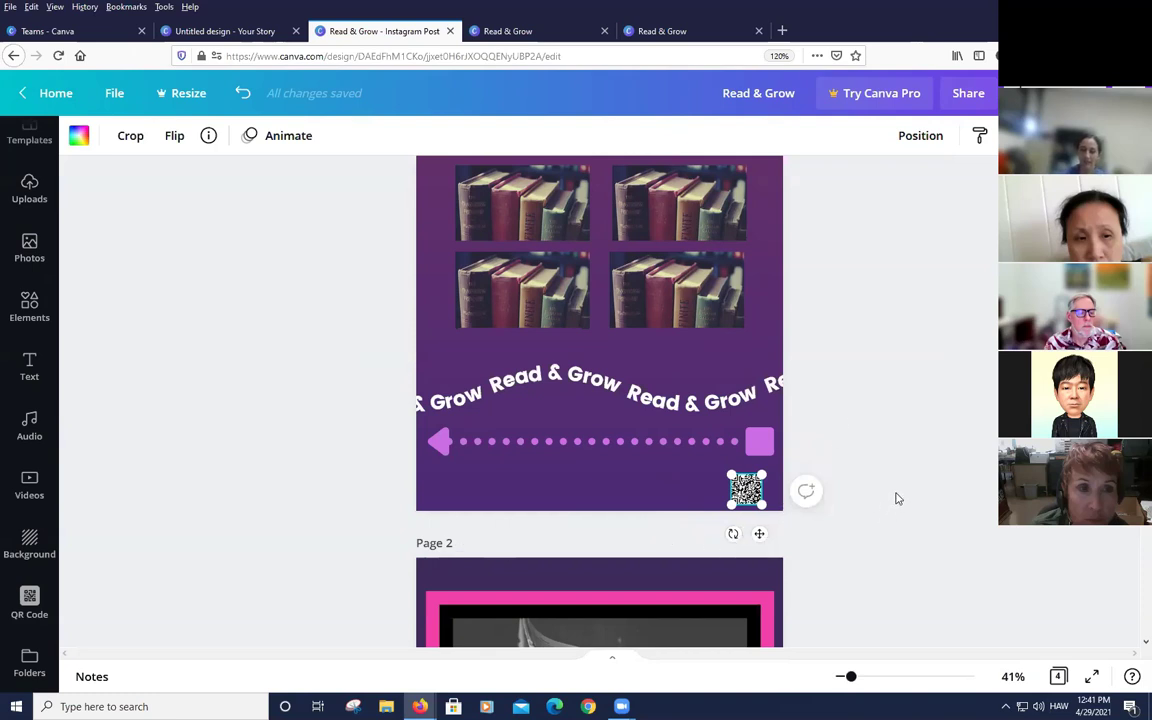
{"action": "scroll", "coordinate": [902, 494], "scroll_direction": "up", "scroll_amount": 1}
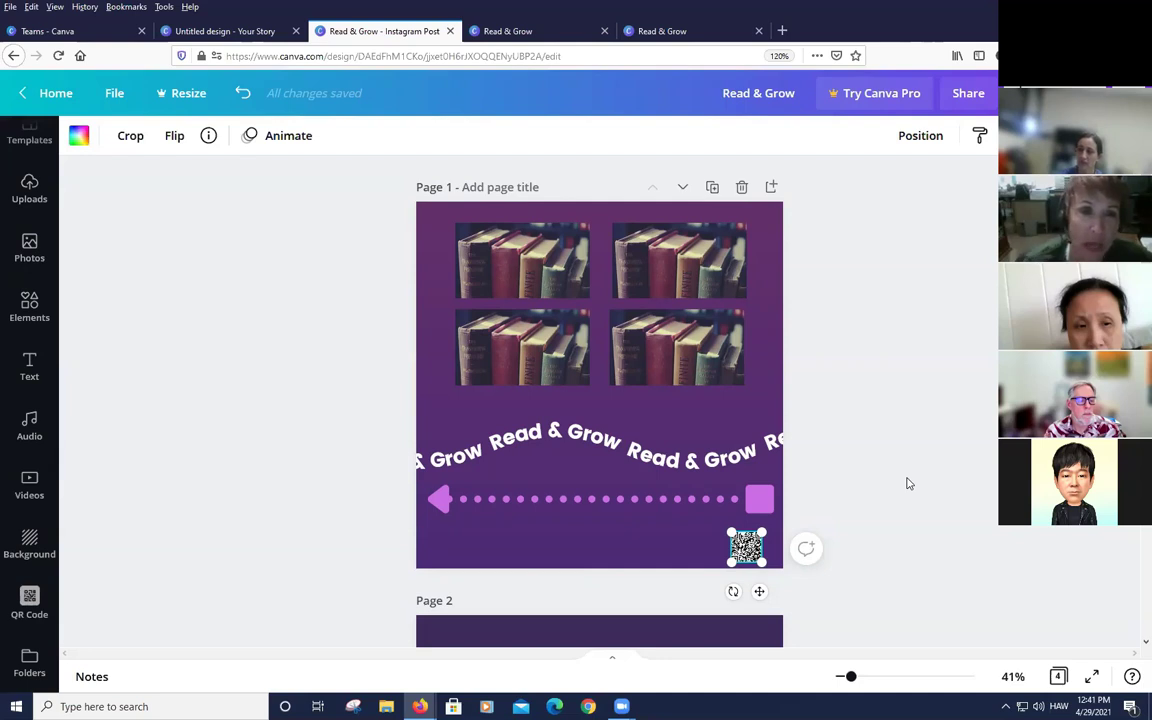
{"action": "left_click", "coordinate": [209, 136]}
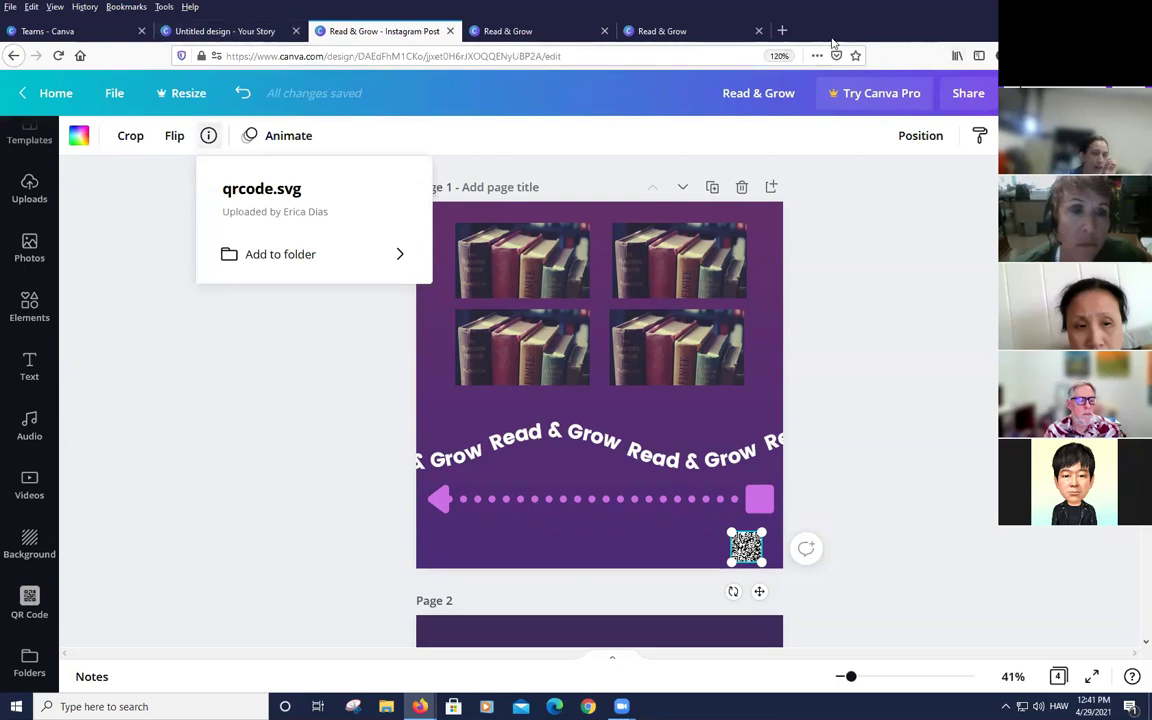
Search the web in a new tab for "free canva element code" and copy the snippet text containing both brand codes
{"action": "left_click", "coordinate": [783, 31]}
{"action": "left_click", "coordinate": [491, 131]}
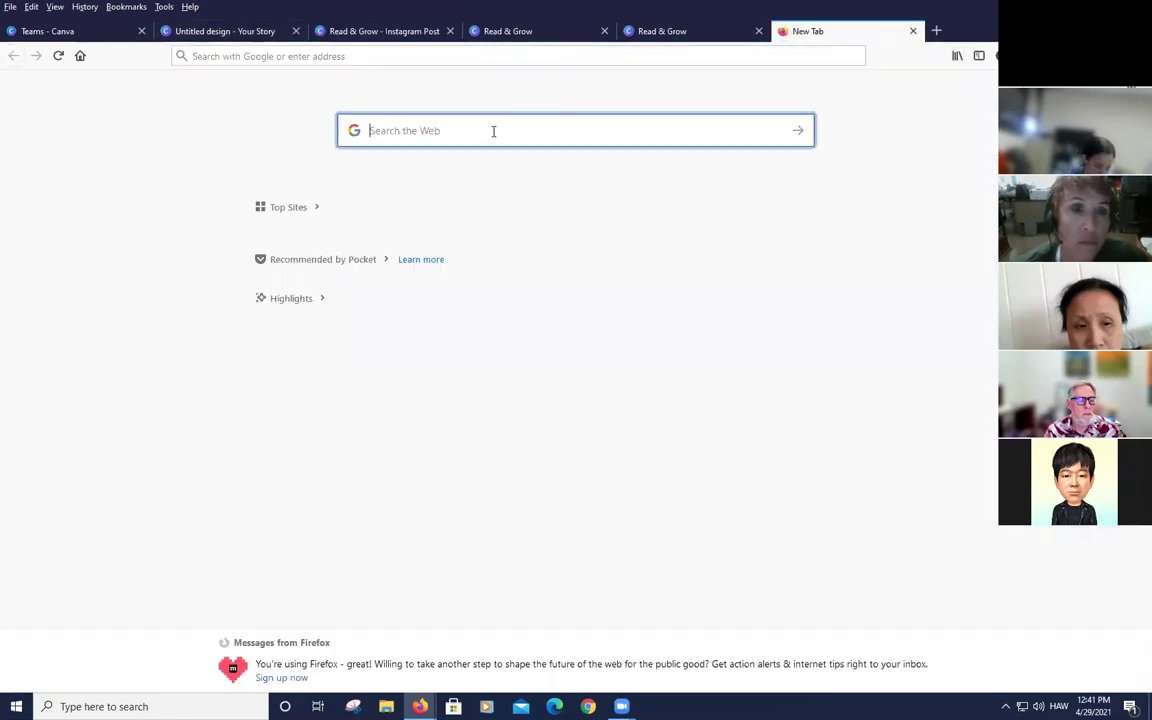
{"action": "type", "text": "free canva element code"}
{"action": "key", "text": "Return"}
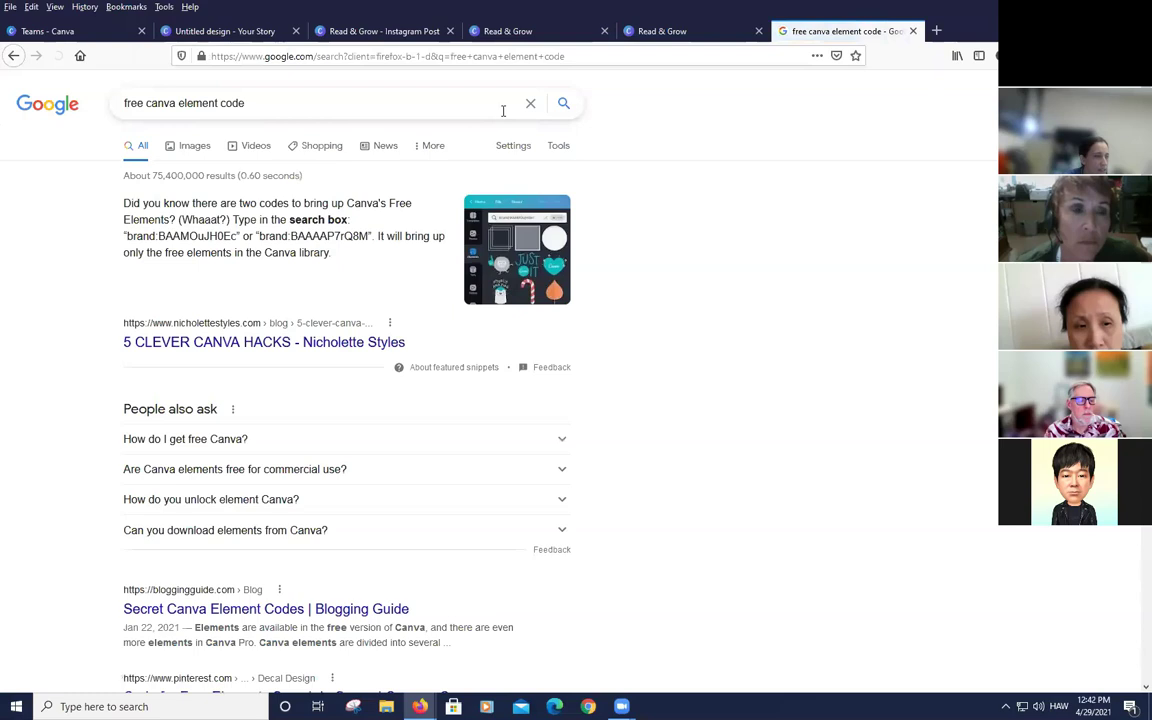
{"action": "left_click_drag", "start_coordinate": [369, 233], "coordinate": [127, 238]}
Switch to the Untitled design - Your Story, go back to the full template list and open the template search filters
{"action": "left_click", "coordinate": [650, 31]}
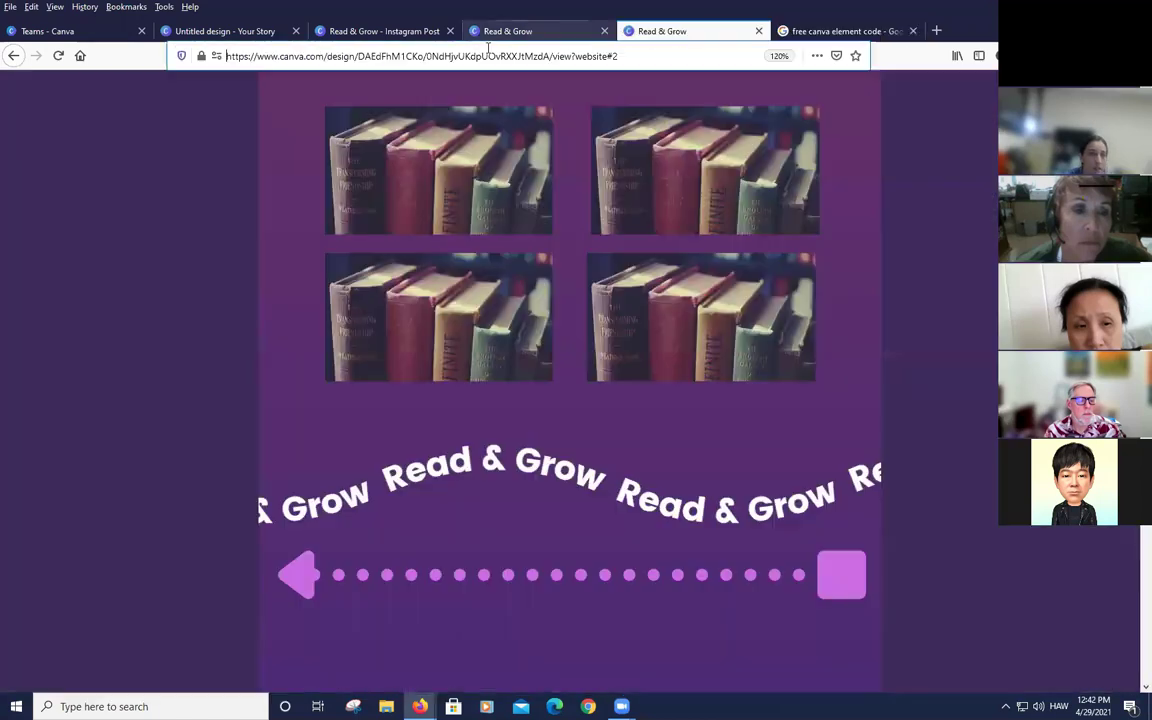
{"action": "left_click", "coordinate": [514, 31]}
{"action": "left_click", "coordinate": [384, 31]}
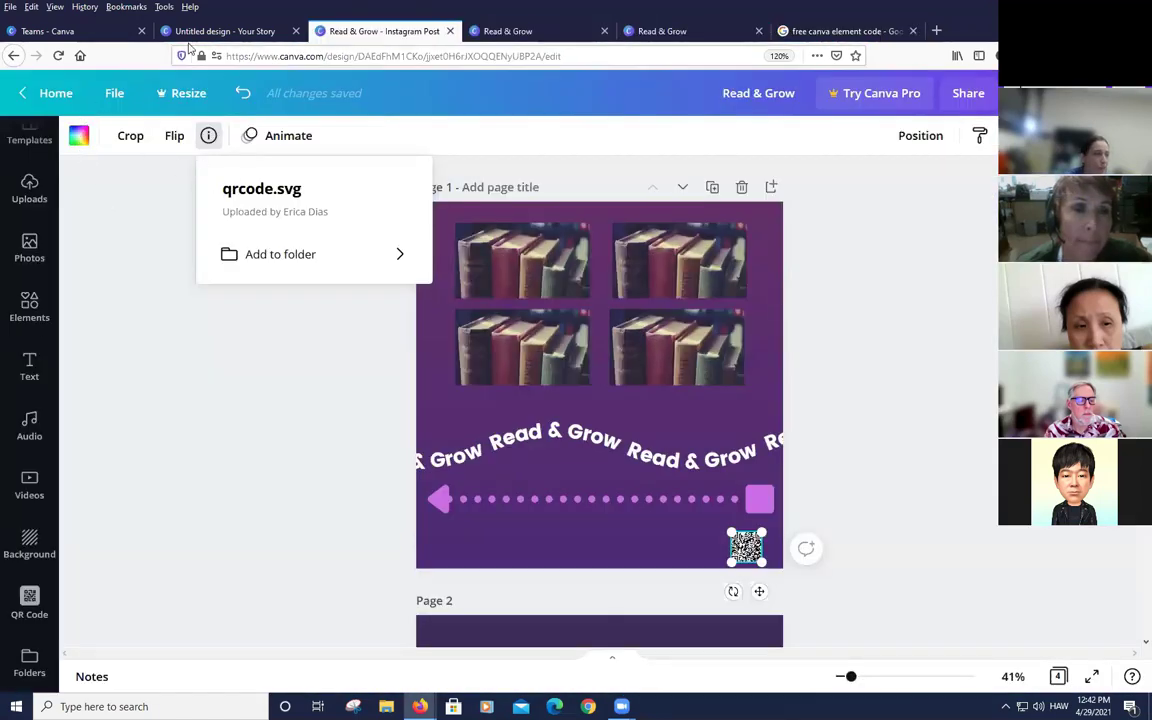
{"action": "left_click", "coordinate": [231, 31]}
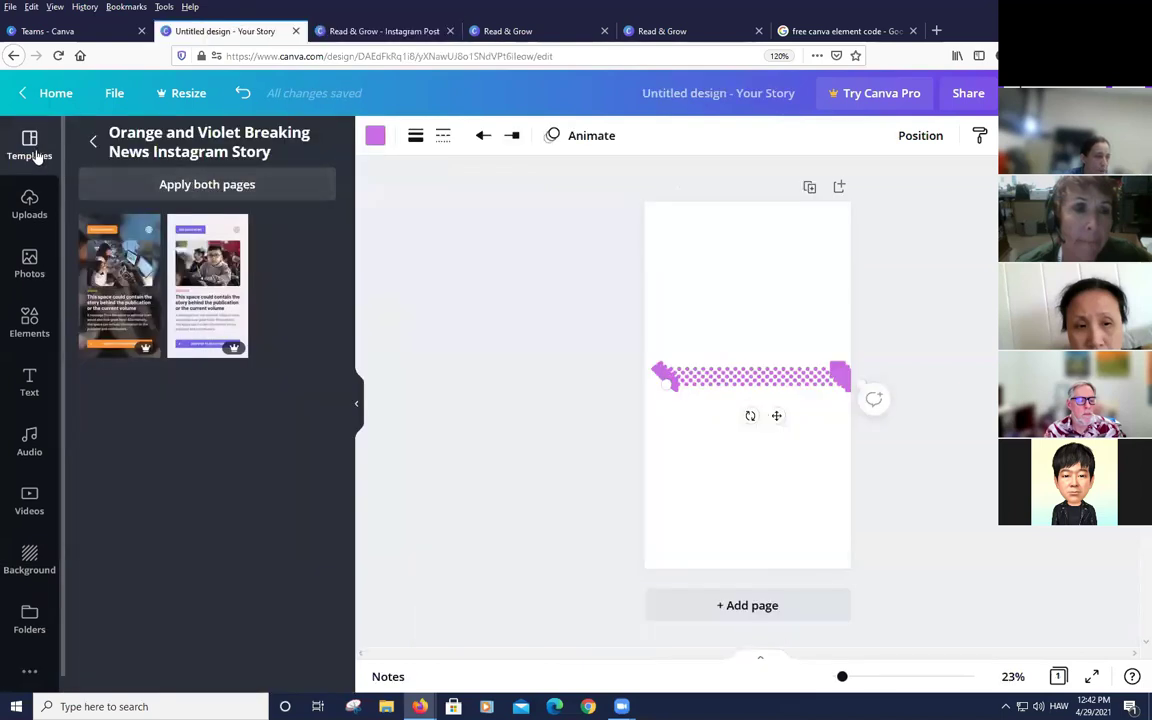
{"action": "left_click", "coordinate": [92, 140]}
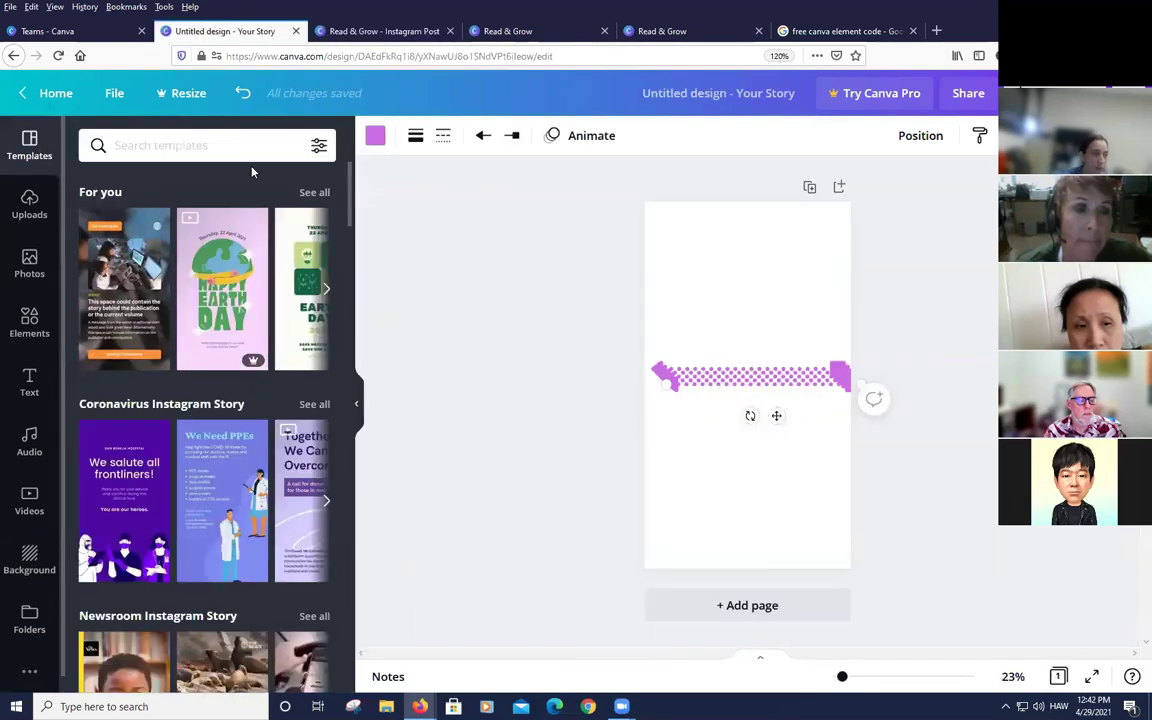
{"action": "left_click", "coordinate": [318, 146]}
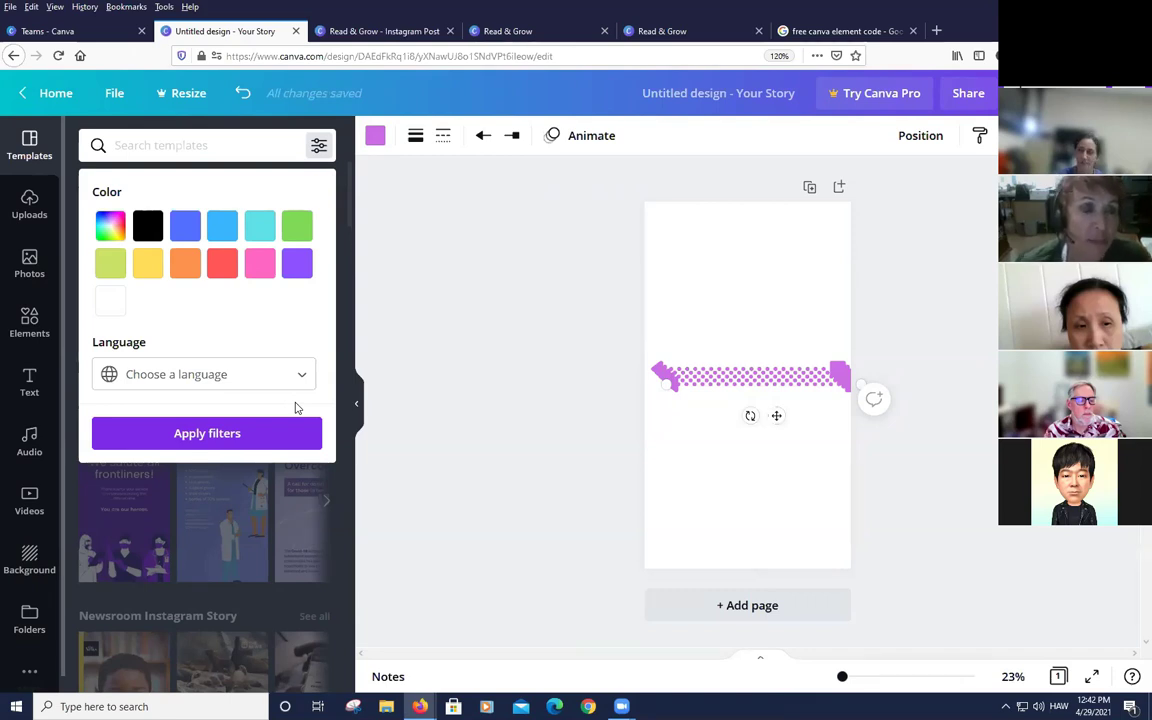
Paste the copied codes into the template search, keep only brand:BAAMOuJH0Ec and search for it
{"action": "left_click", "coordinate": [223, 145]}
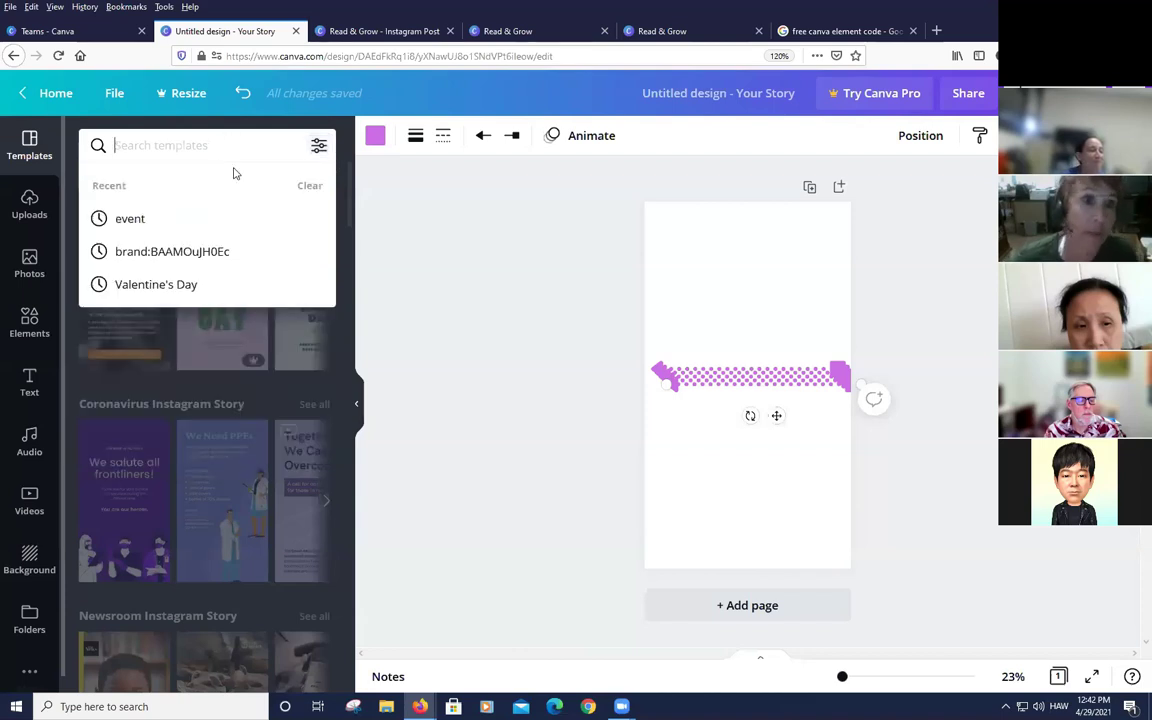
{"action": "key", "text": "ctrl+v"}
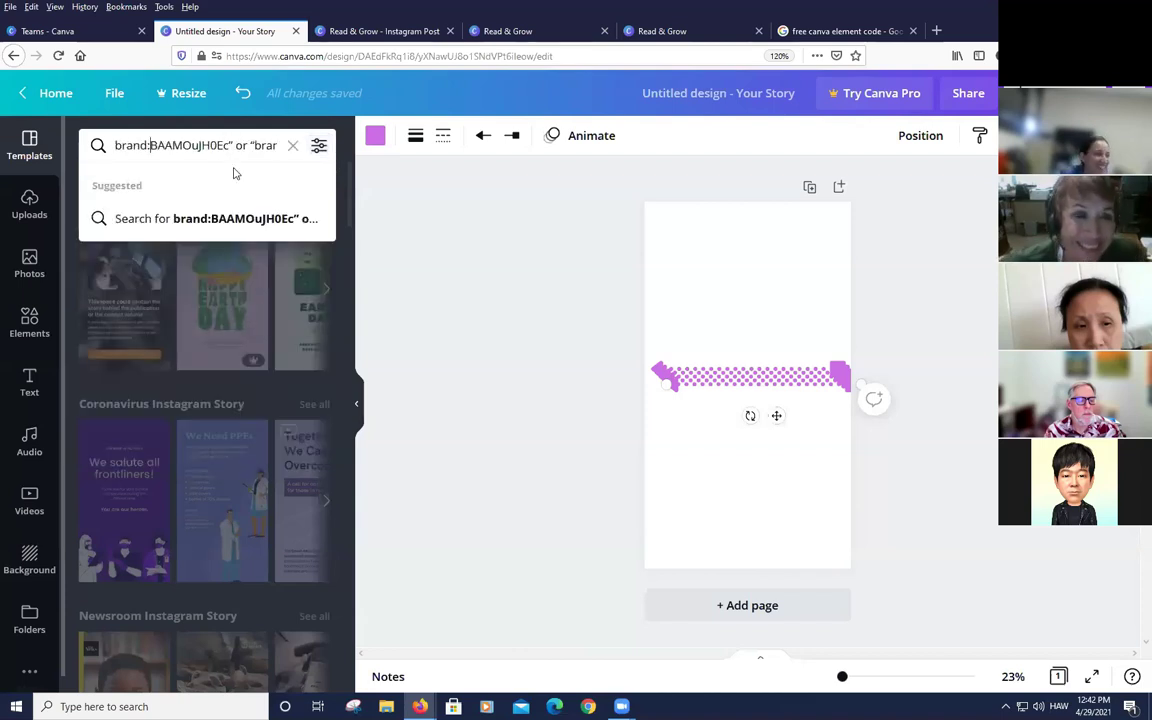
{"action": "key", "text": "End"}
{"action": "key", "text": "ctrl+shift+Left"}
{"action": "key", "text": "ctrl+shift+Left"}
{"action": "key", "text": "ctrl+shift+Left"}
{"action": "key", "text": "ctrl+shift+Left"}
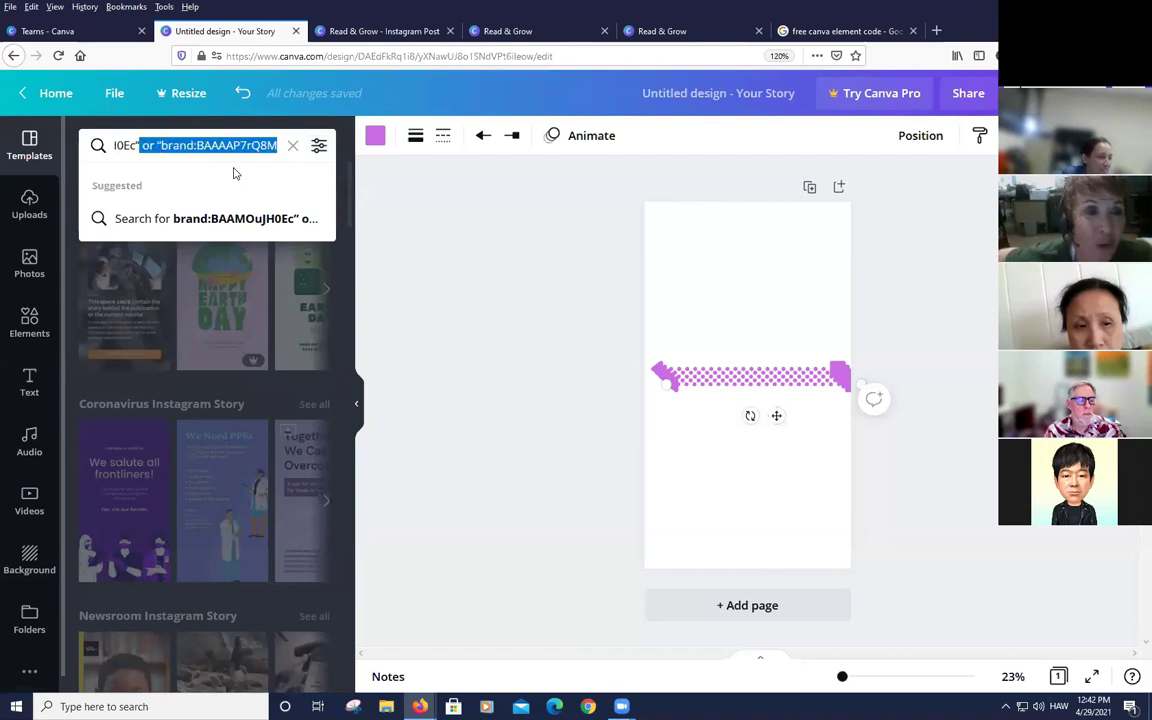
{"action": "key", "text": "BackSpace"}
{"action": "key", "text": "BackSpace"}
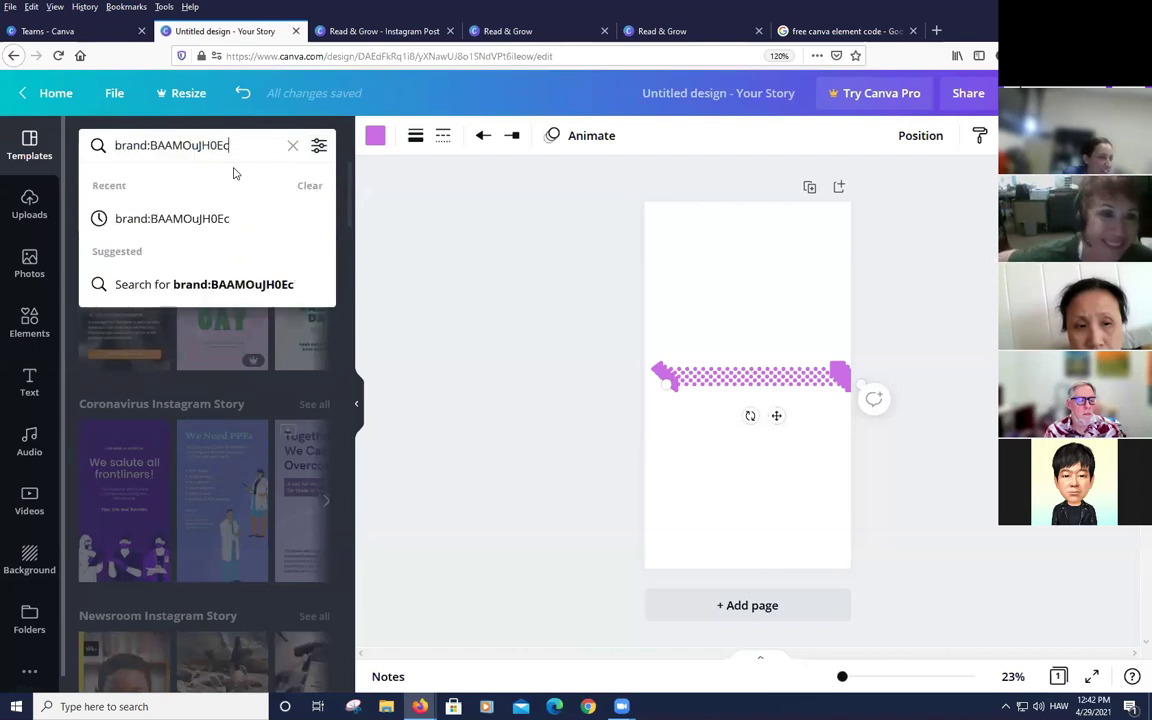
{"action": "key", "text": "Return"}
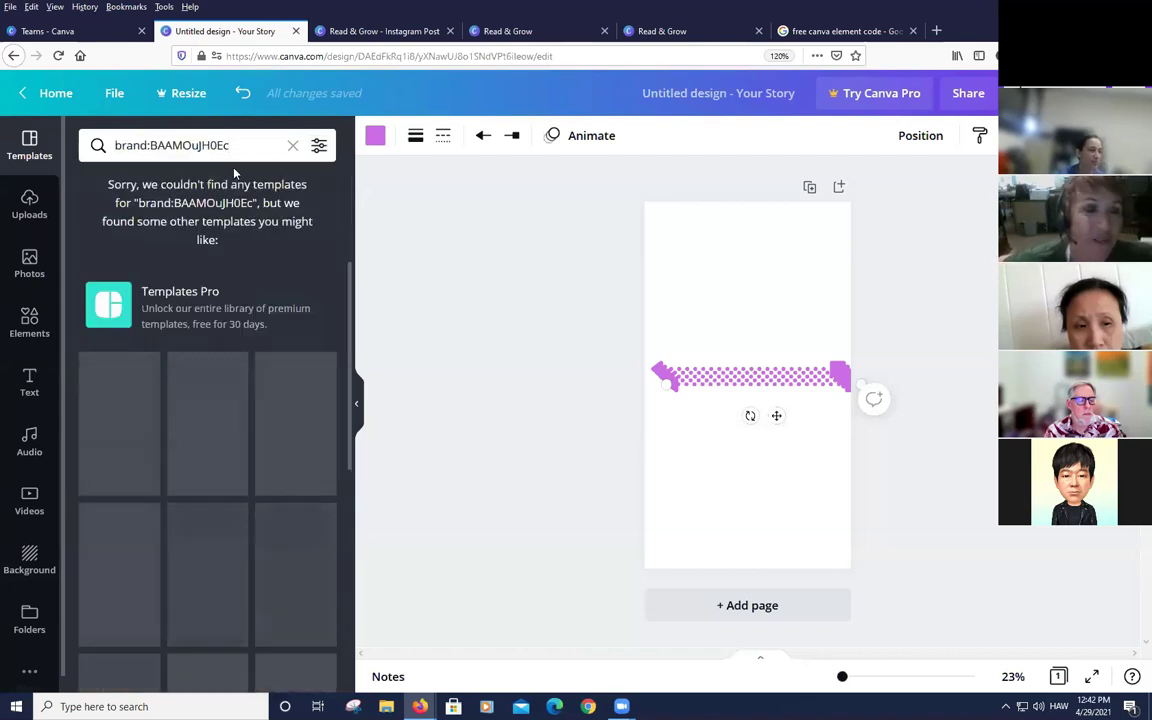
Search the templates for the same brand code enclosed in quotation marks, "brand:BAAMOuJH0Ec"
{"action": "left_click", "coordinate": [273, 139]}
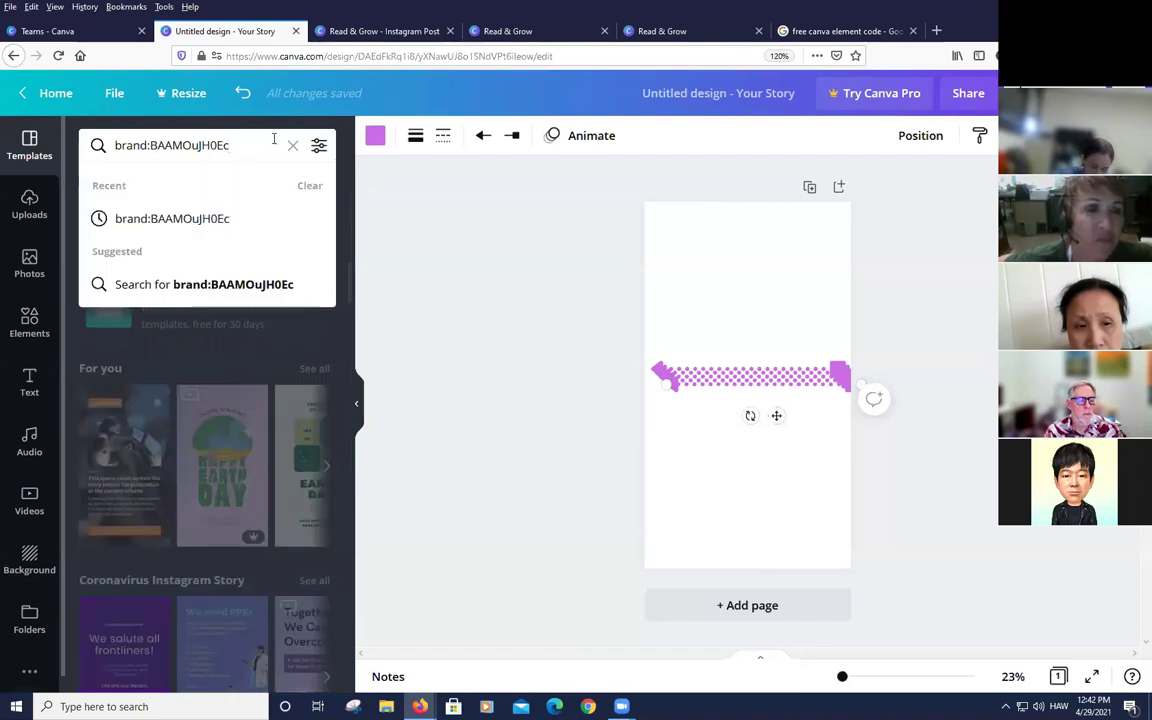
{"action": "type", "text": "\""}
{"action": "key", "text": "Home"}
{"action": "type", "text": "\""}
{"action": "key", "text": "Return"}
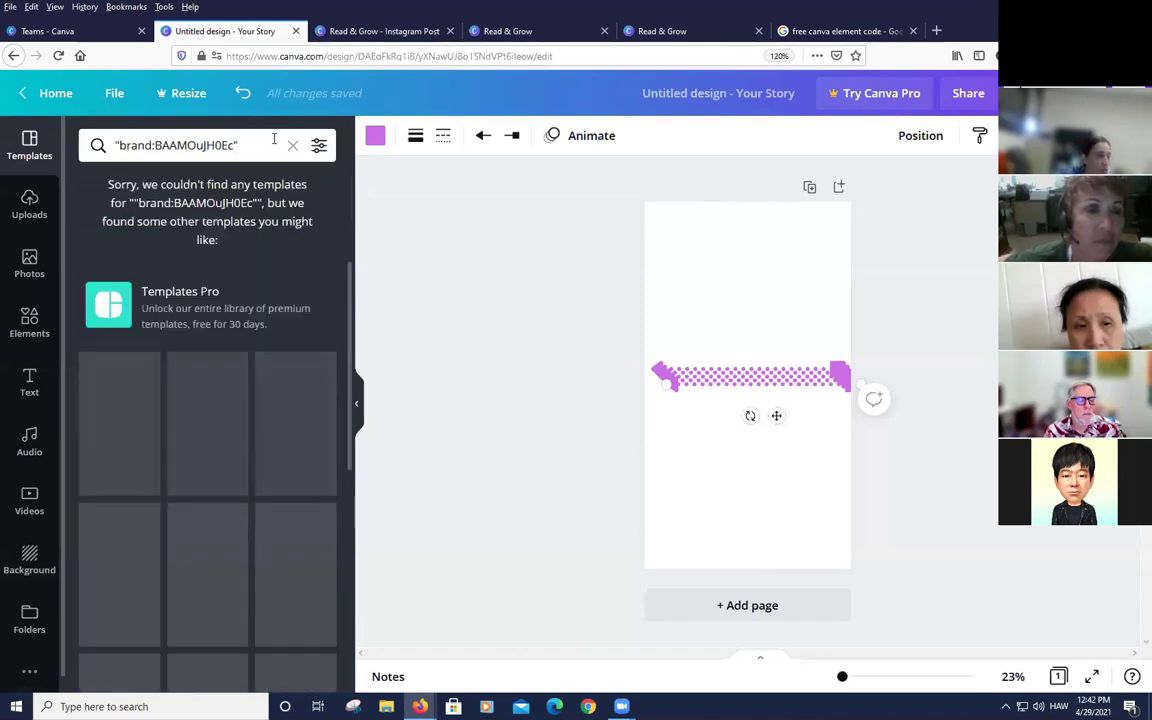
Search the templates for BAAMOuJH0Ec alone, without the brand prefix and quotation marks
{"action": "left_click", "coordinate": [187, 145]}
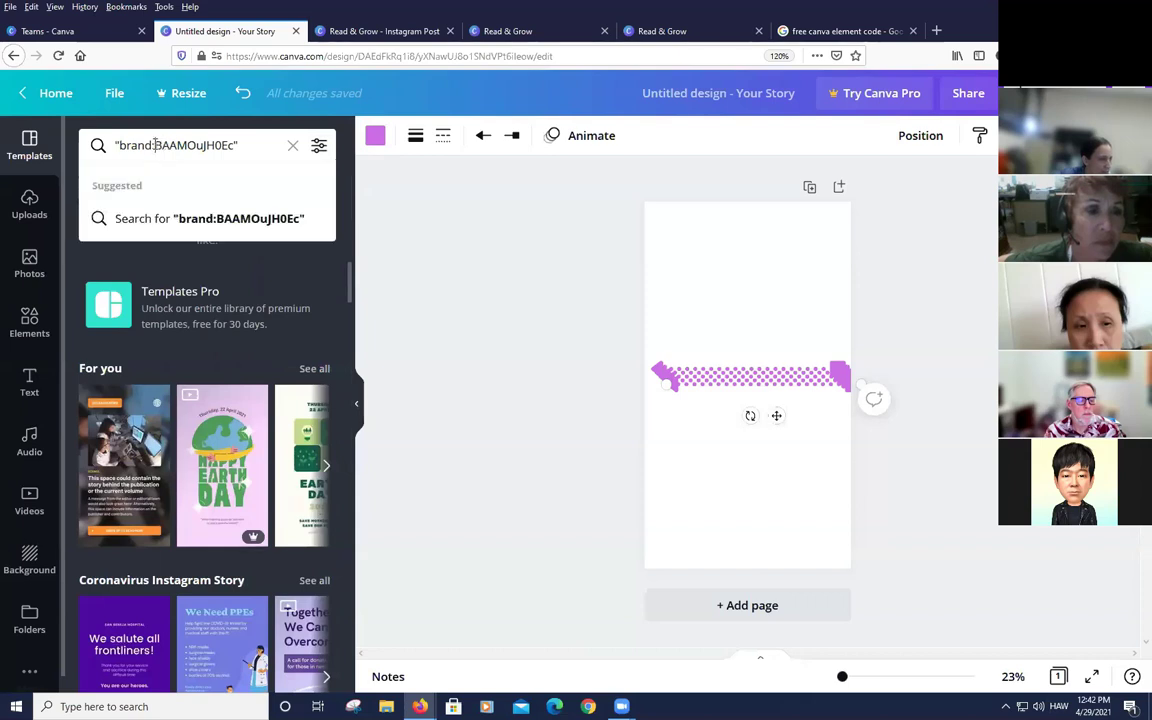
{"action": "left_click_drag", "start_coordinate": [155, 145], "coordinate": [114, 145]}
{"action": "key", "text": "BackSpace"}
{"action": "key", "text": "End"}
{"action": "key", "text": "BackSpace"}
{"action": "key", "text": "Return"}
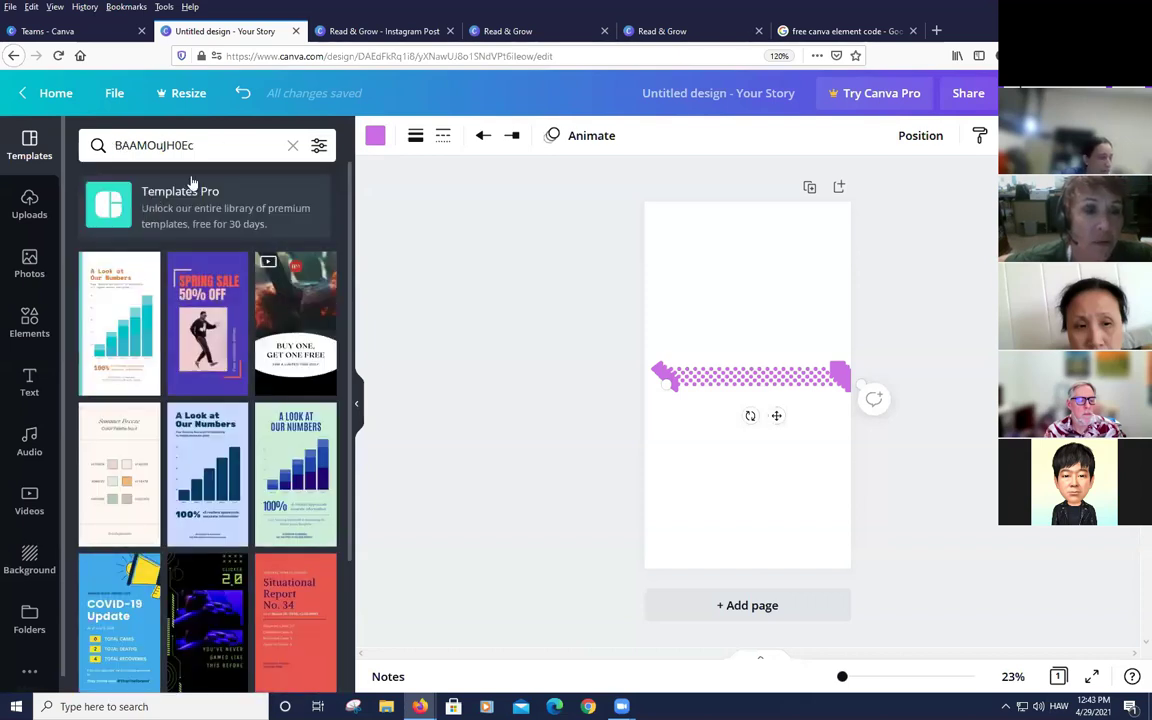
Paste the copied codes into the template search again, keep only brand:BAAAAP7rQ8M and search for it
{"action": "left_click", "coordinate": [22, 165]}
{"action": "key", "text": "ctrl+v"}
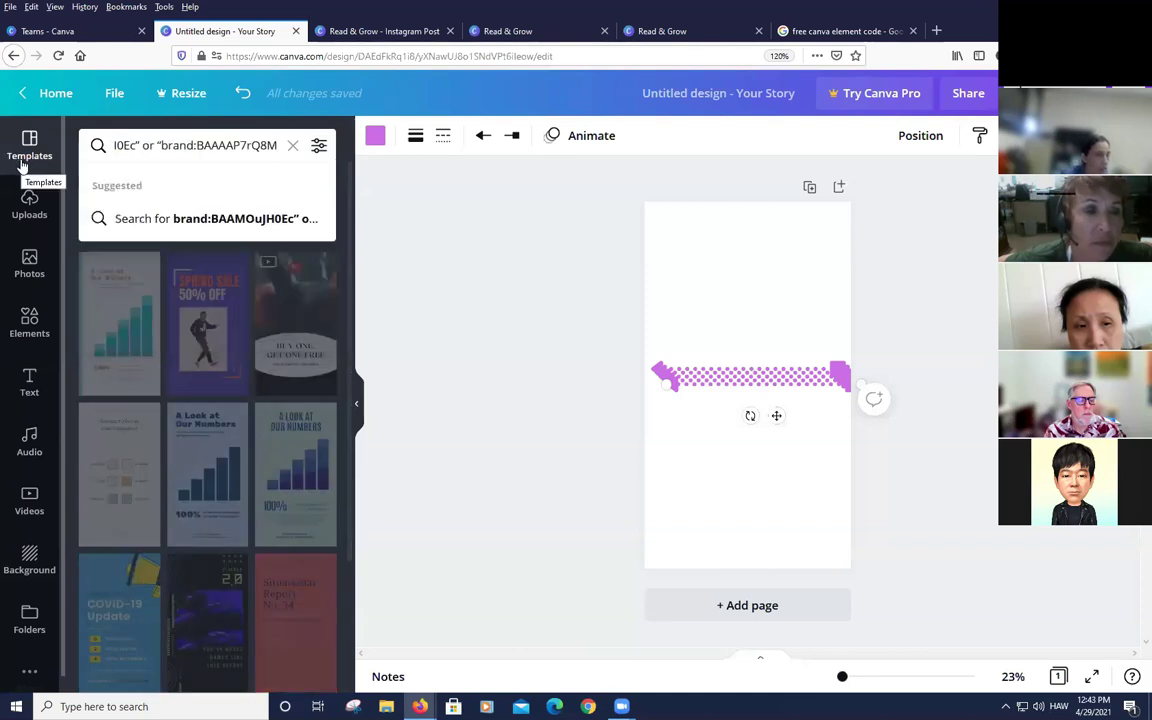
{"action": "key", "text": "Home"}
{"action": "key", "text": "ctrl+shift+Right"}
{"action": "key", "text": "ctrl+shift+Right"}
{"action": "key", "text": "ctrl+shift+Right"}
{"action": "key", "text": "ctrl+shift+Right"}
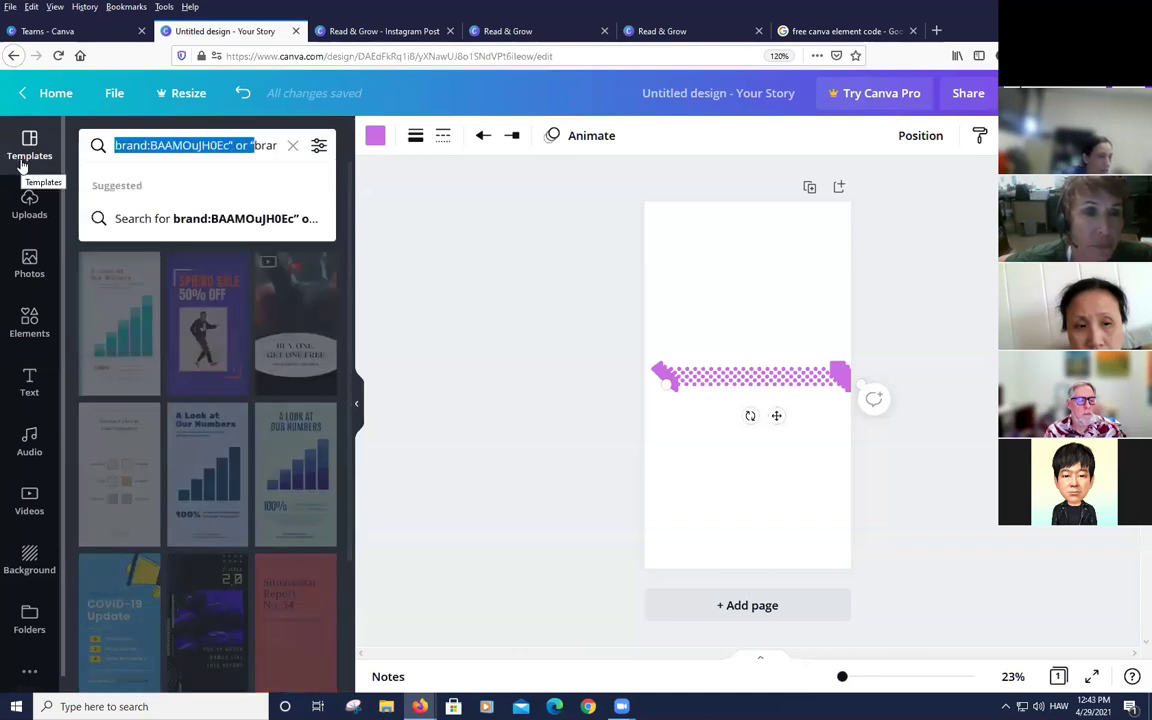
{"action": "key", "text": "BackSpace"}
{"action": "key", "text": "Return"}
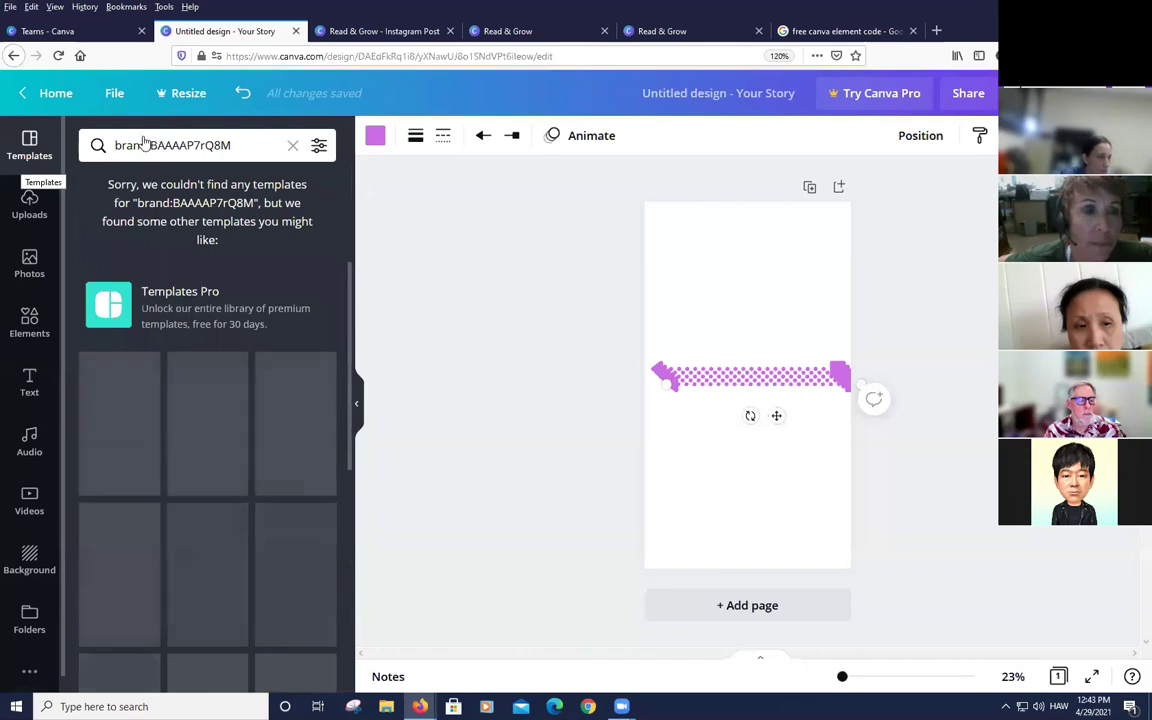
Search the templates for "brand: BAAAAP7rQ8M" with a space after the colon and browse the results for free templates
{"action": "left_click", "coordinate": [148, 144]}
{"action": "key", "text": "Return"}
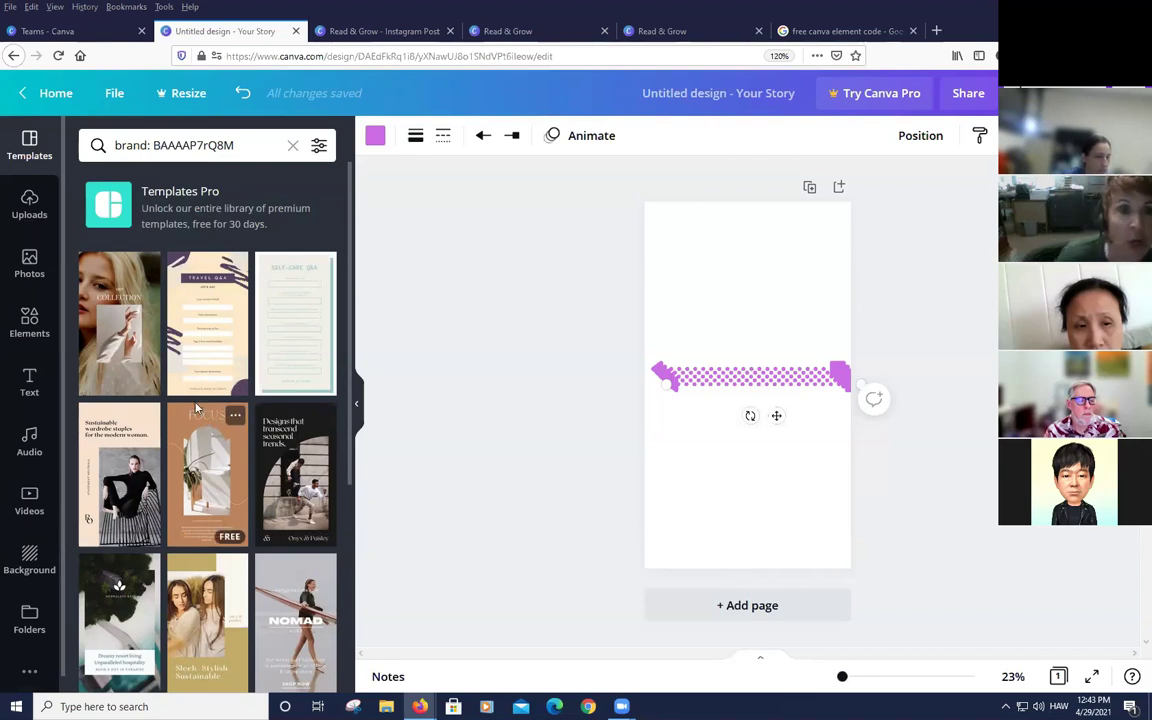
{"action": "scroll", "coordinate": [205, 410], "scroll_direction": "down", "scroll_amount": 2}
{"action": "scroll", "coordinate": [220, 414], "scroll_direction": "down", "scroll_amount": 2}
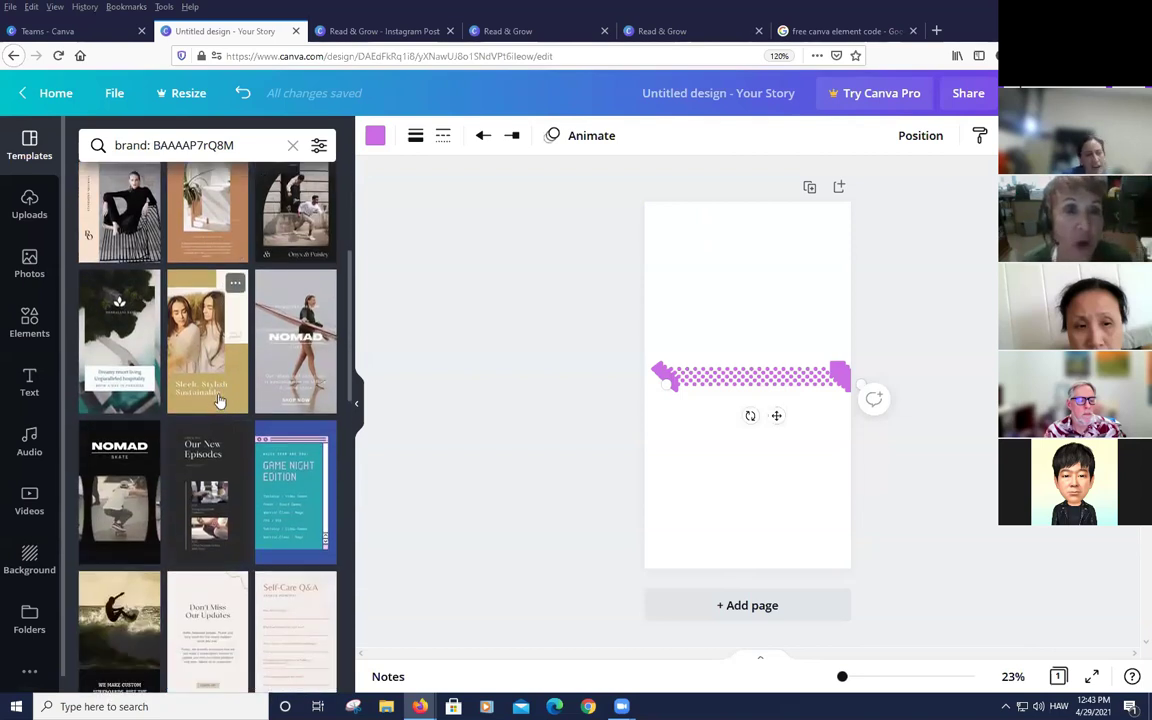
{"action": "scroll", "coordinate": [222, 400], "scroll_direction": "down", "scroll_amount": 1}
{"action": "scroll", "coordinate": [221, 391], "scroll_direction": "down", "scroll_amount": 2}
{"action": "scroll", "coordinate": [222, 388], "scroll_direction": "down", "scroll_amount": 3}
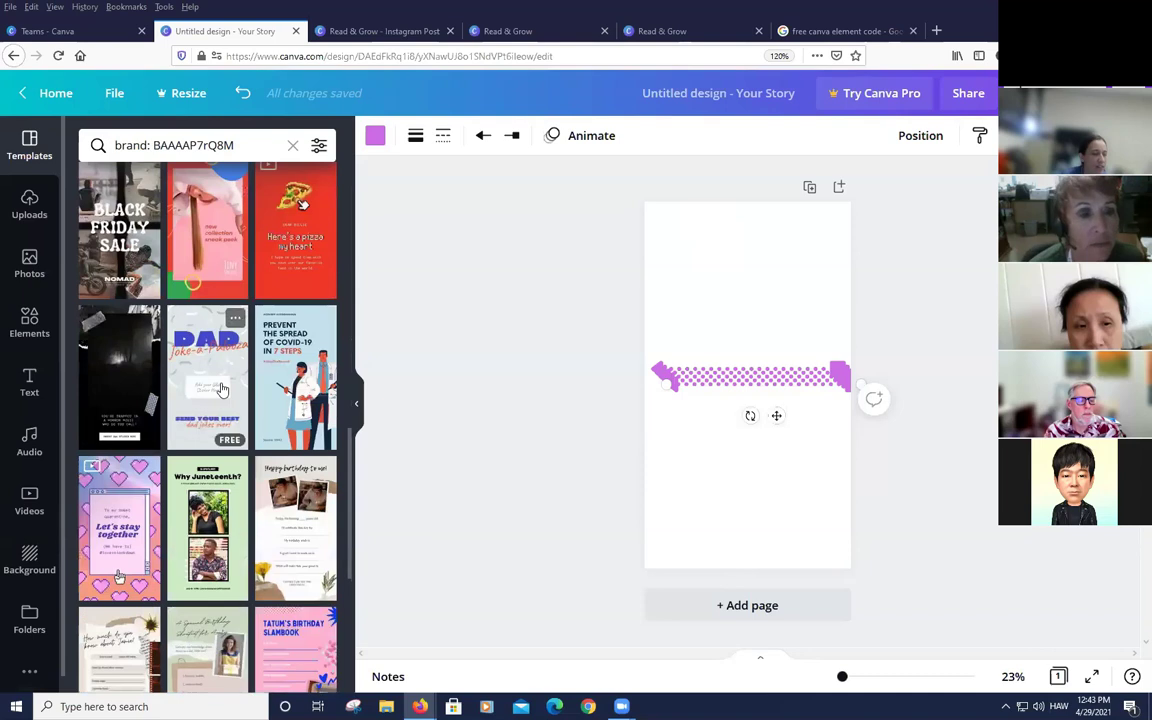
Browse the brand search results for free templates and view the details of the "Don't Miss Our Updates" template
{"action": "scroll", "coordinate": [222, 390], "scroll_direction": "down", "scroll_amount": 1}
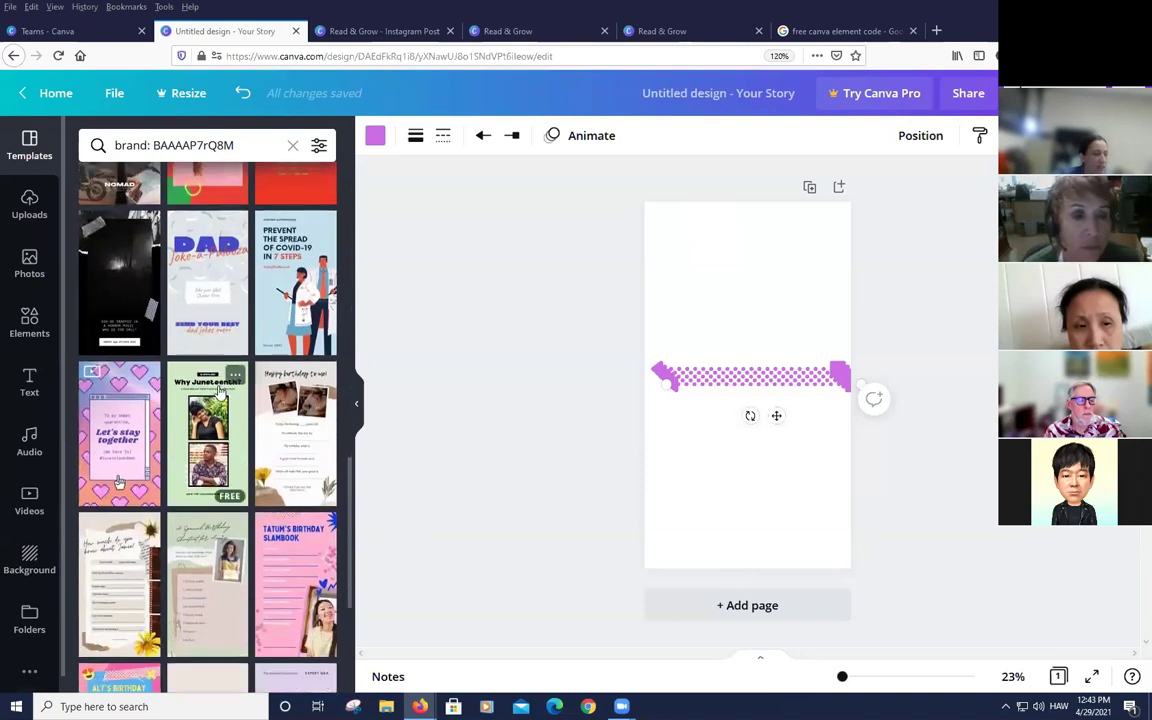
{"action": "scroll", "coordinate": [200, 420], "scroll_direction": "up", "scroll_amount": 5}
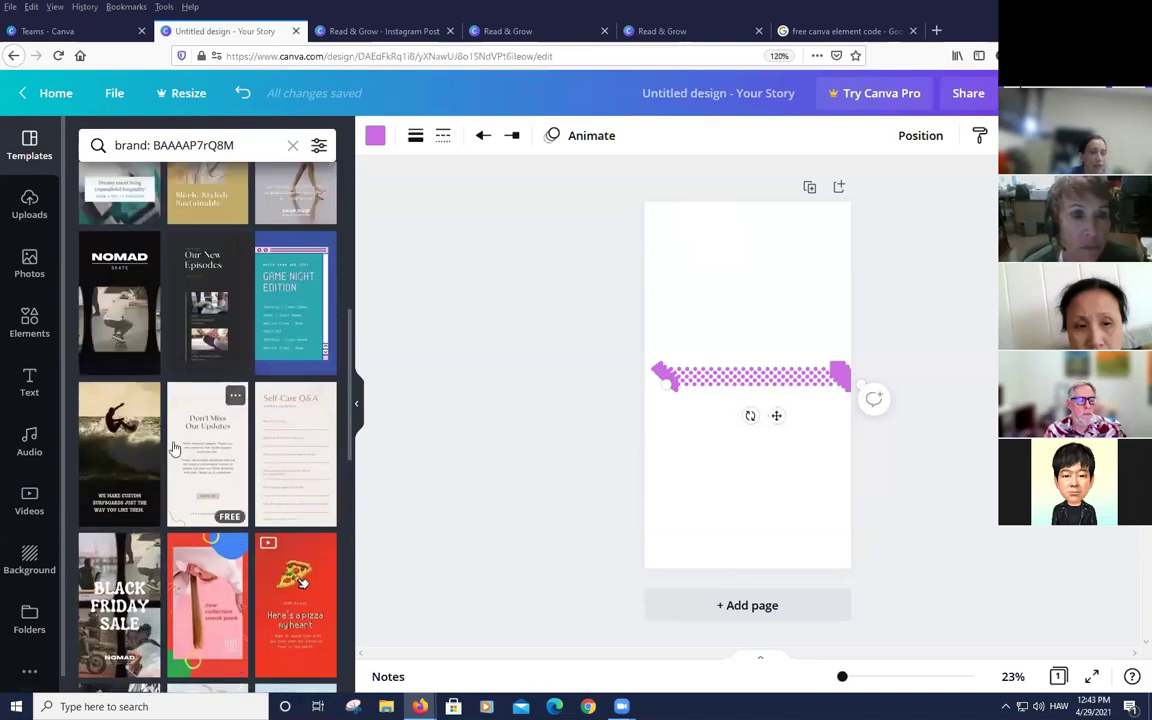
{"action": "left_click", "coordinate": [233, 397]}
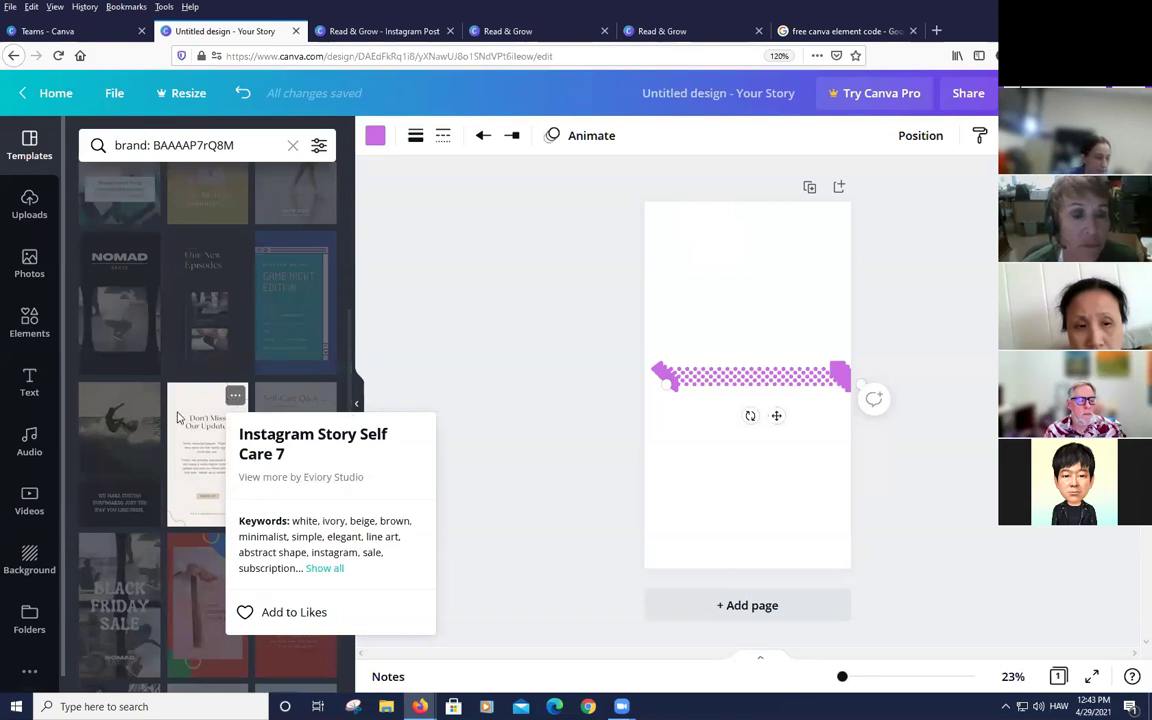
{"action": "left_click", "coordinate": [135, 368]}
Find more elements like the recently used Children Reading Books Illustration and check which of the recommendations are free
{"action": "left_click", "coordinate": [30, 209]}
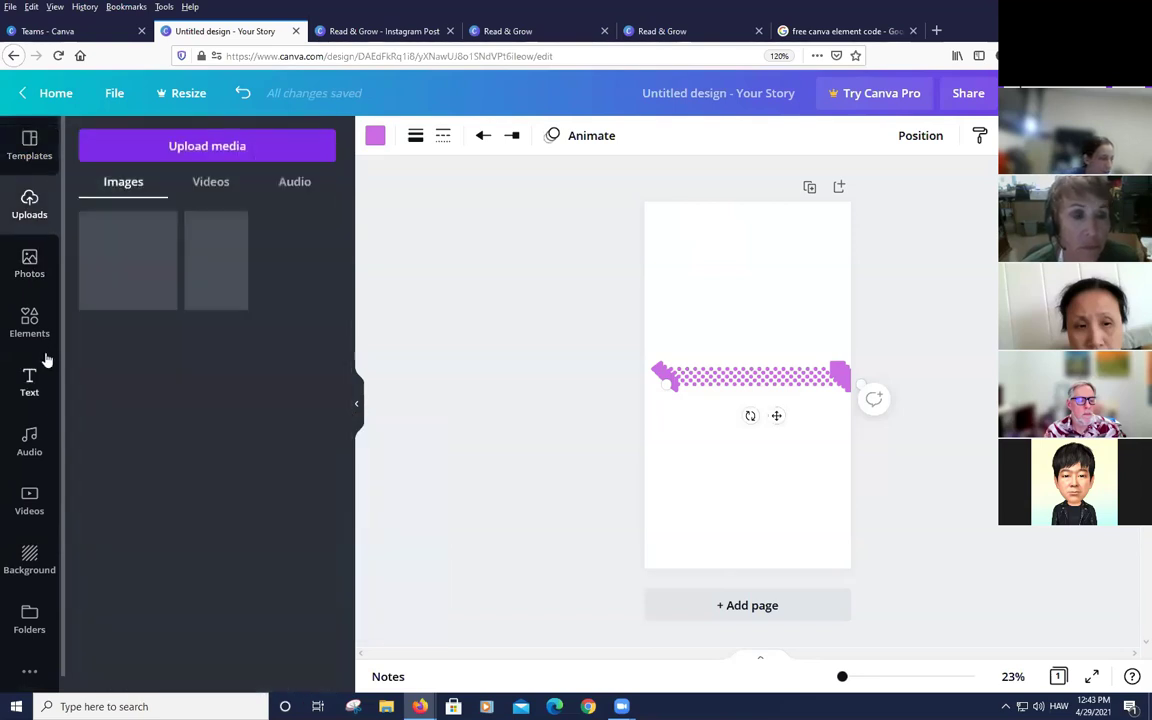
{"action": "left_click", "coordinate": [32, 320]}
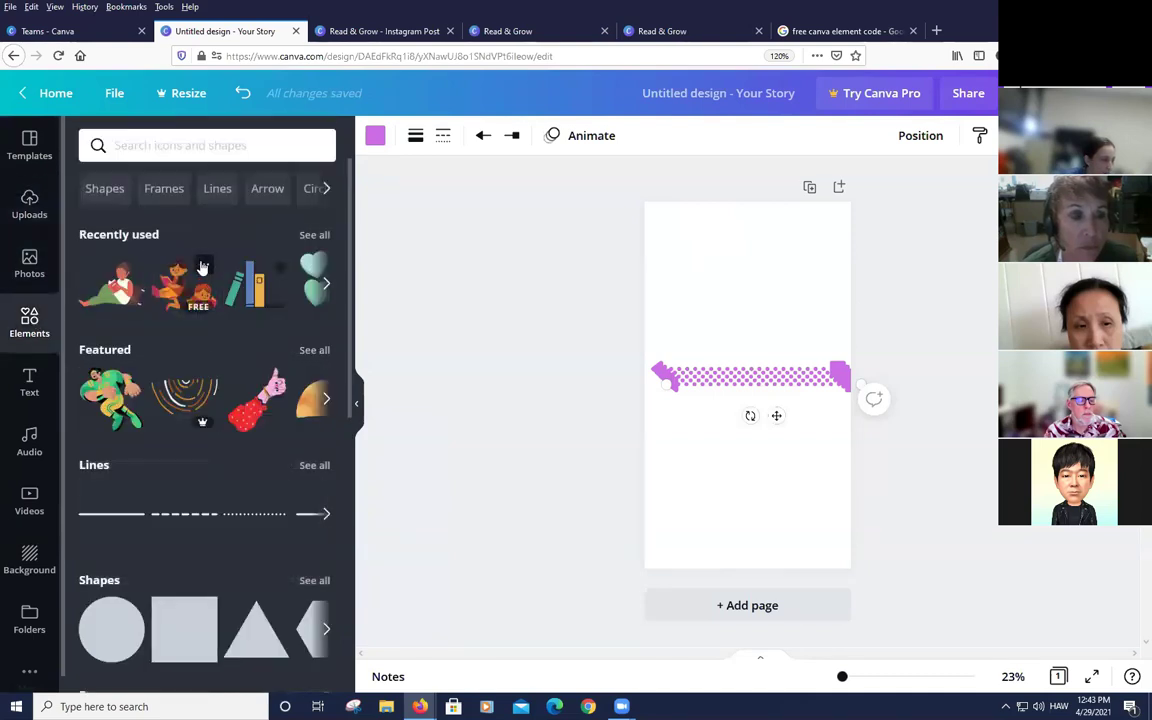
{"action": "left_click", "coordinate": [204, 264]}
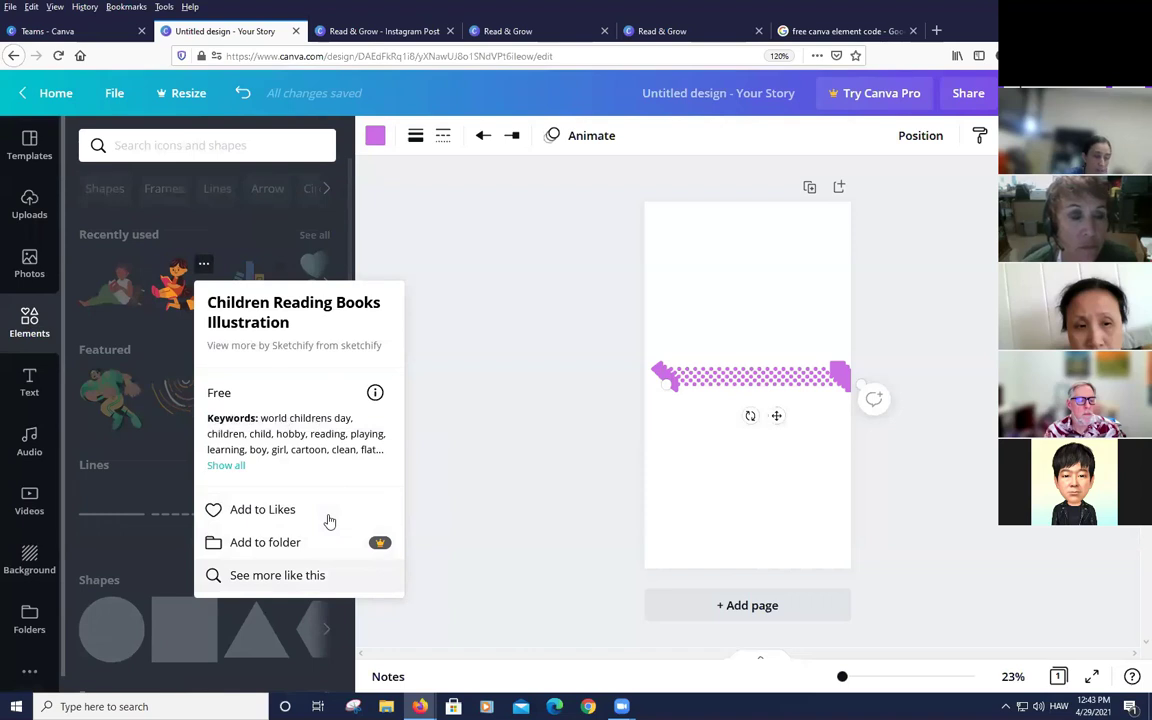
{"action": "left_click", "coordinate": [277, 575]}
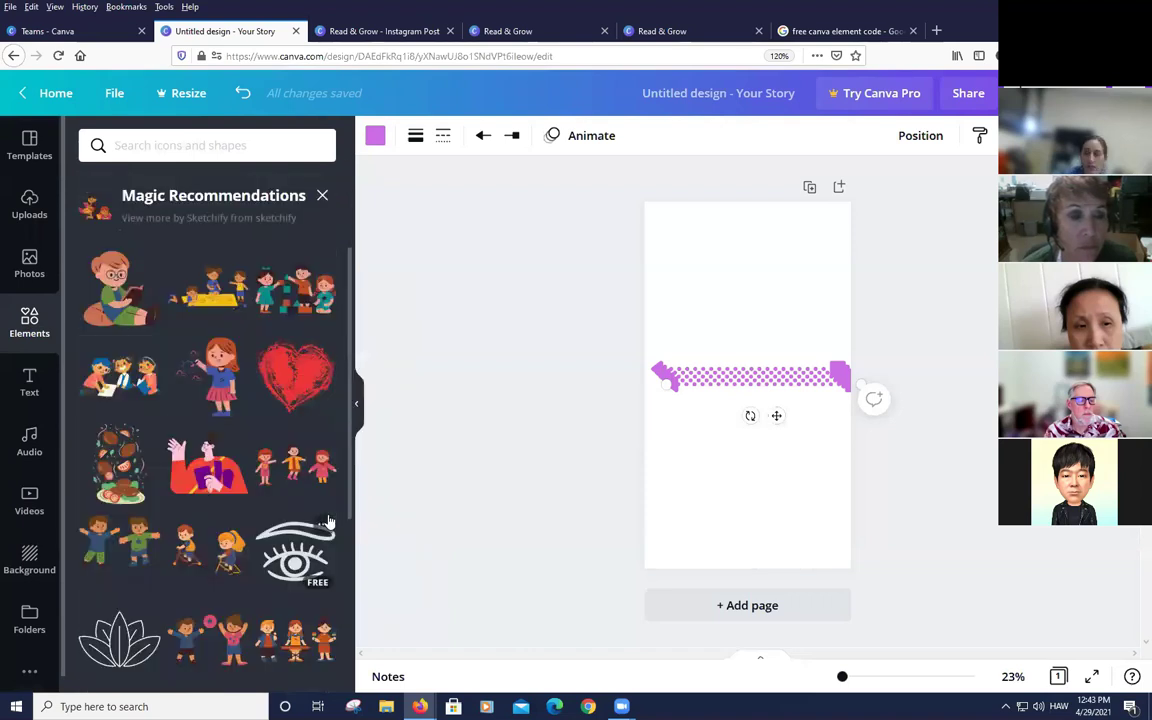
{"action": "mouse_move", "coordinate": [138, 275]}
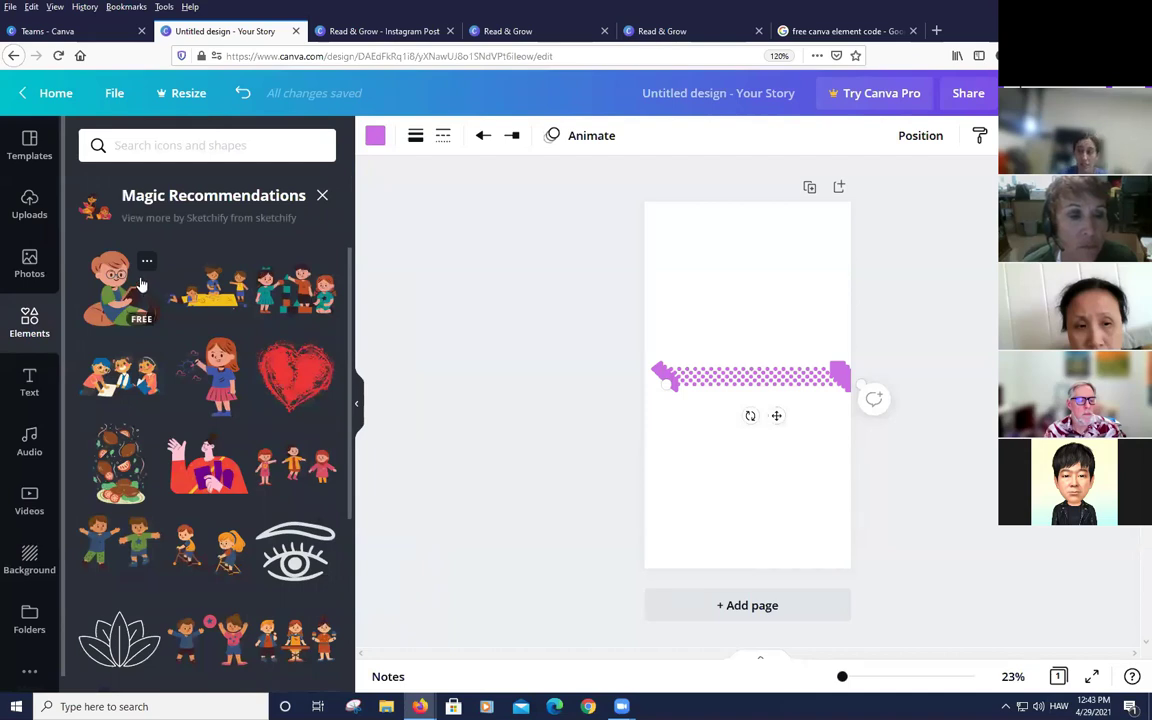
{"action": "mouse_move", "coordinate": [226, 304]}
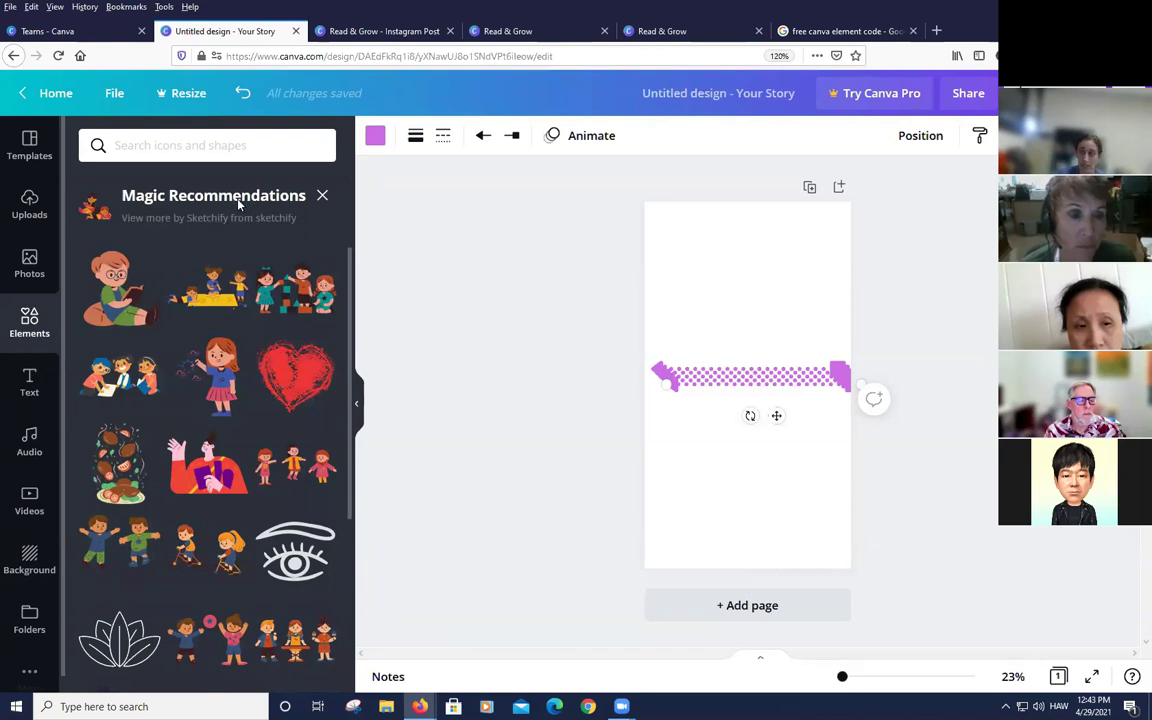
Read the licensing information for the Boy Reading a Book Illustration and close it
{"action": "left_click", "coordinate": [146, 261]}
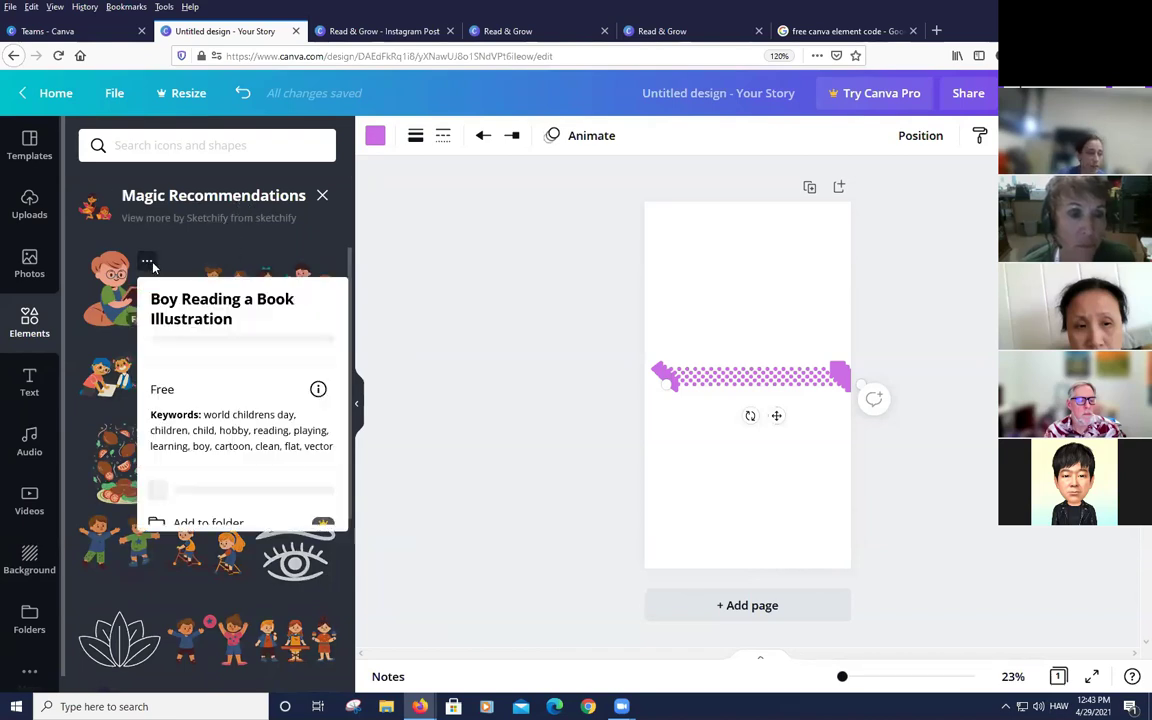
{"action": "left_click", "coordinate": [318, 389]}
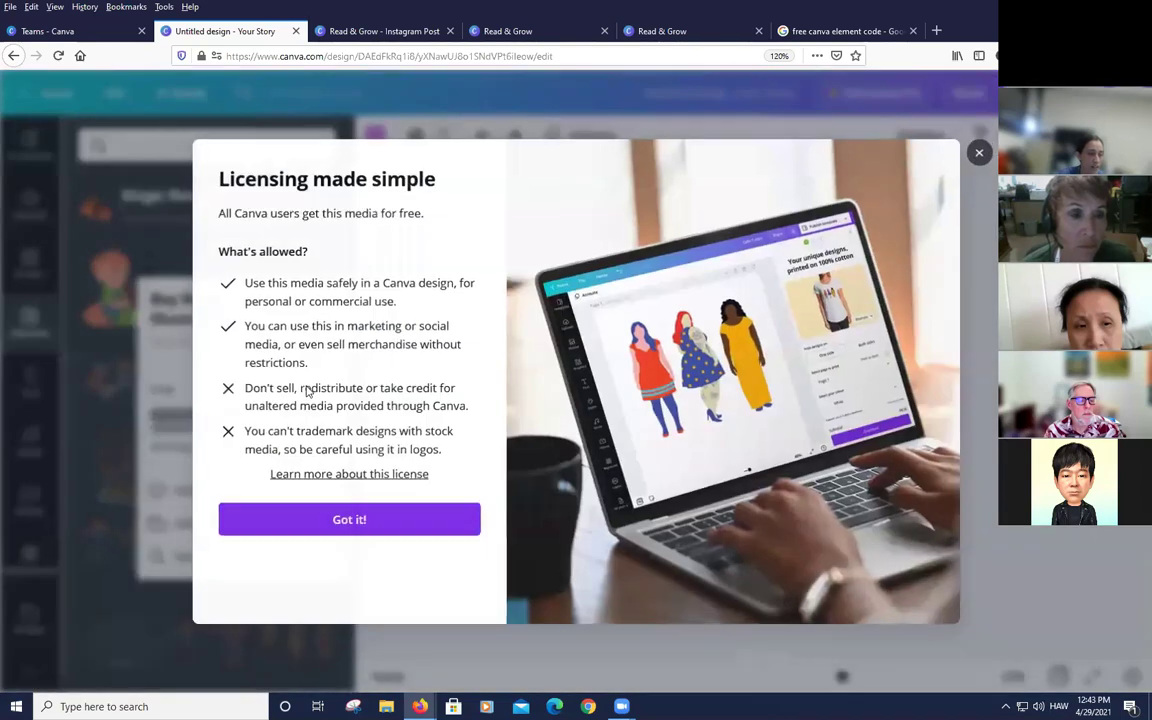
{"action": "left_click", "coordinate": [982, 152]}
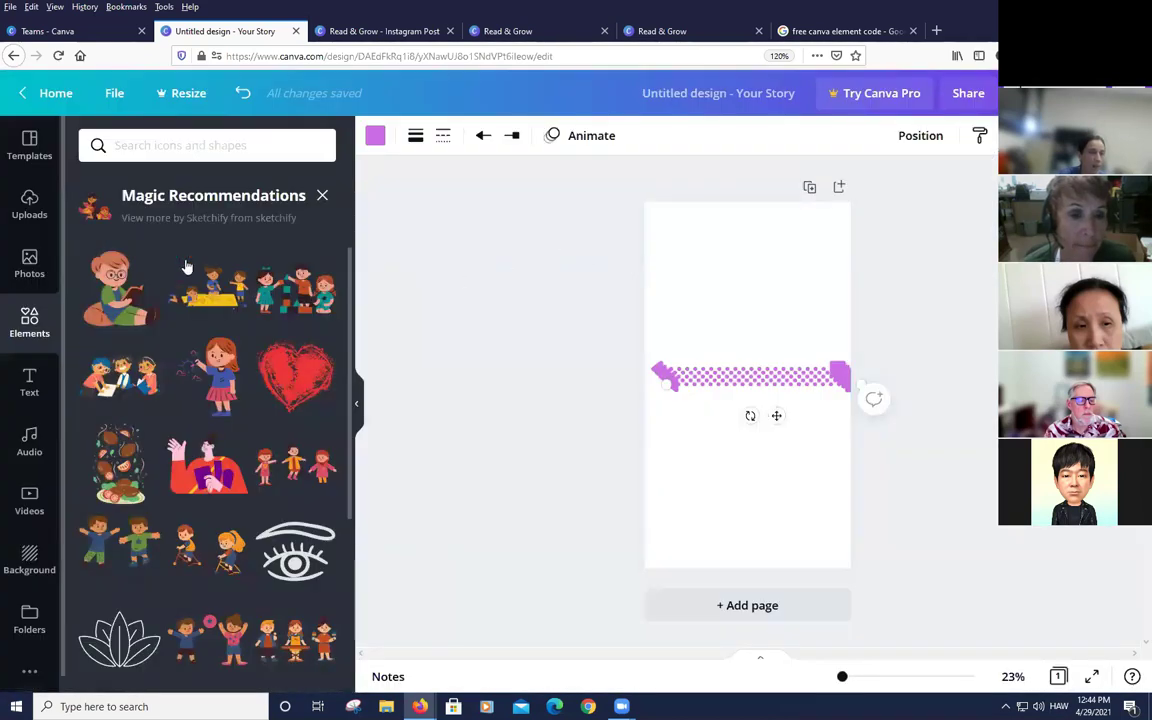
Find more elements like the Boy Reading a Book Illustration and look through the recommendations
{"action": "left_click", "coordinate": [147, 268]}
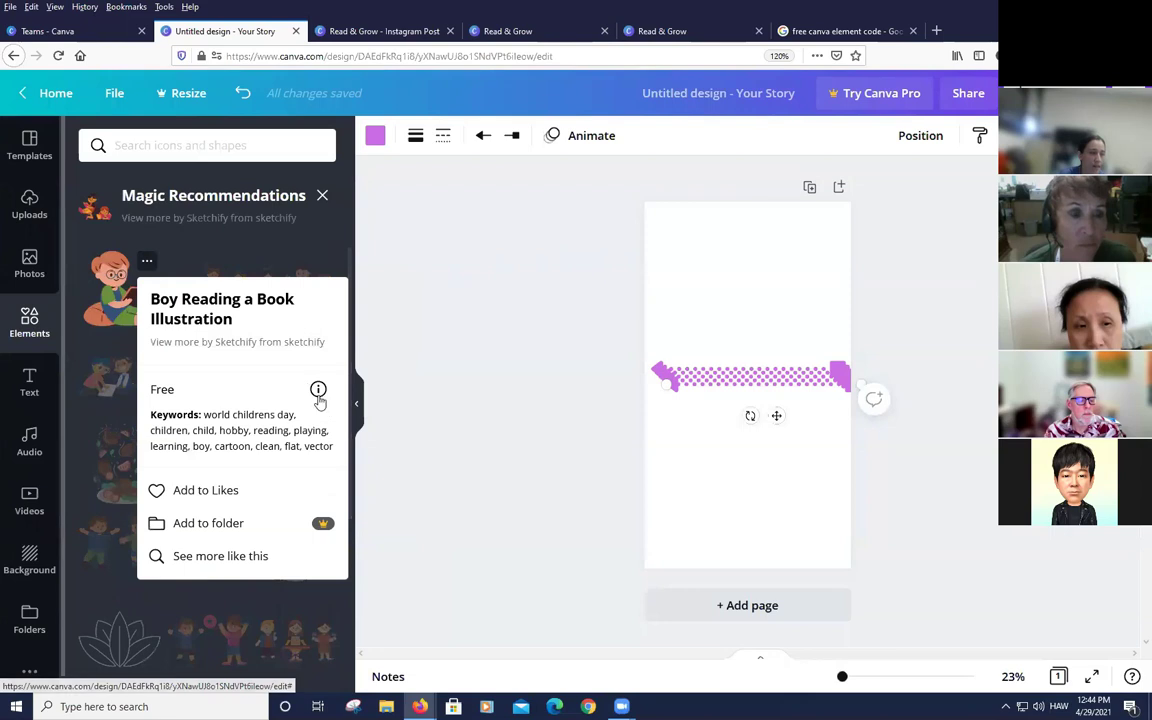
{"action": "left_click", "coordinate": [237, 522]}
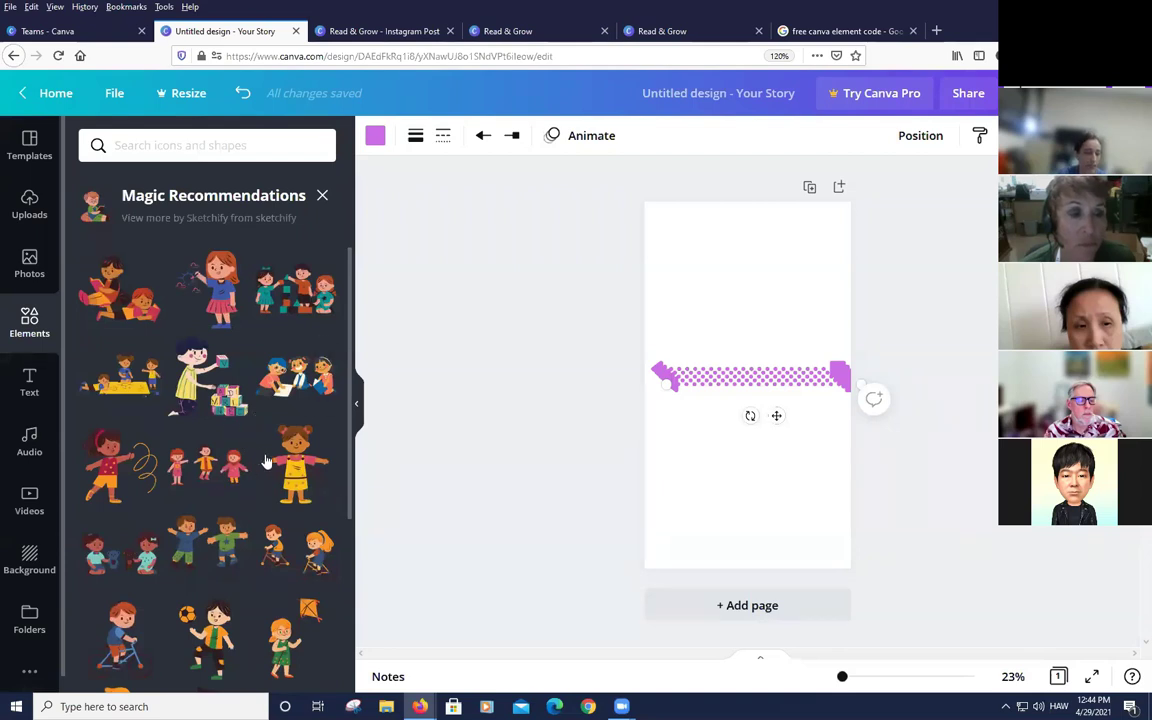
{"action": "scroll", "coordinate": [267, 461], "scroll_direction": "down", "scroll_amount": 5}
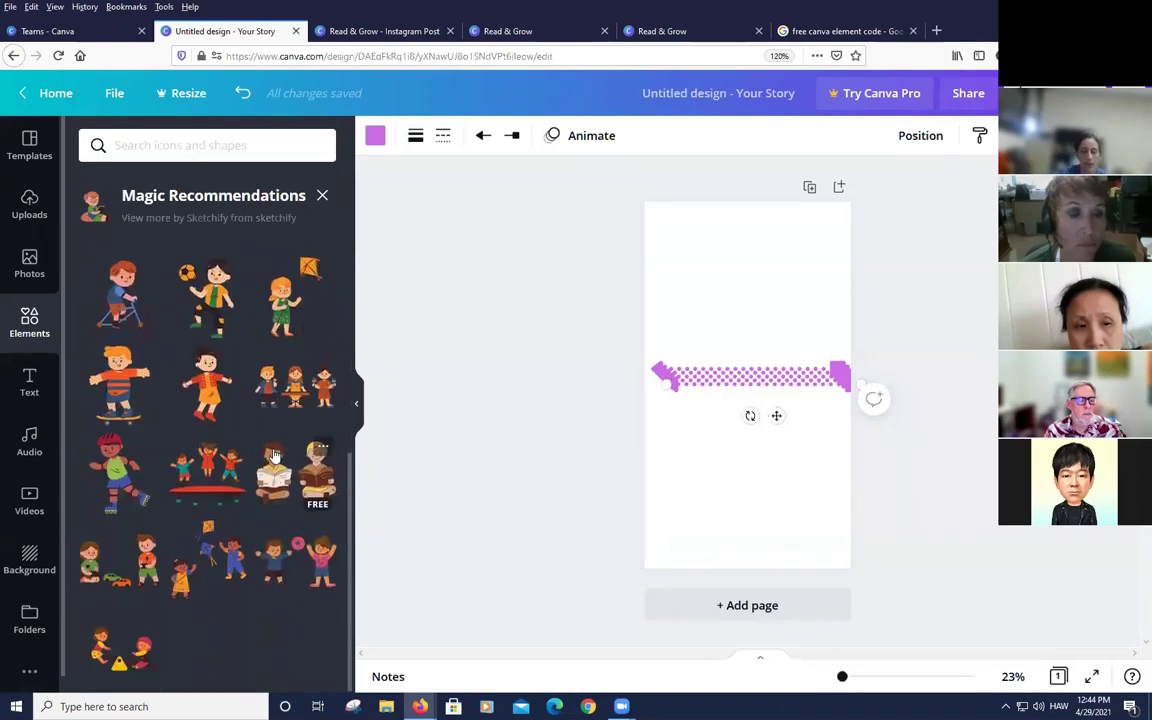
{"action": "scroll", "coordinate": [284, 416], "scroll_direction": "up", "scroll_amount": 5}
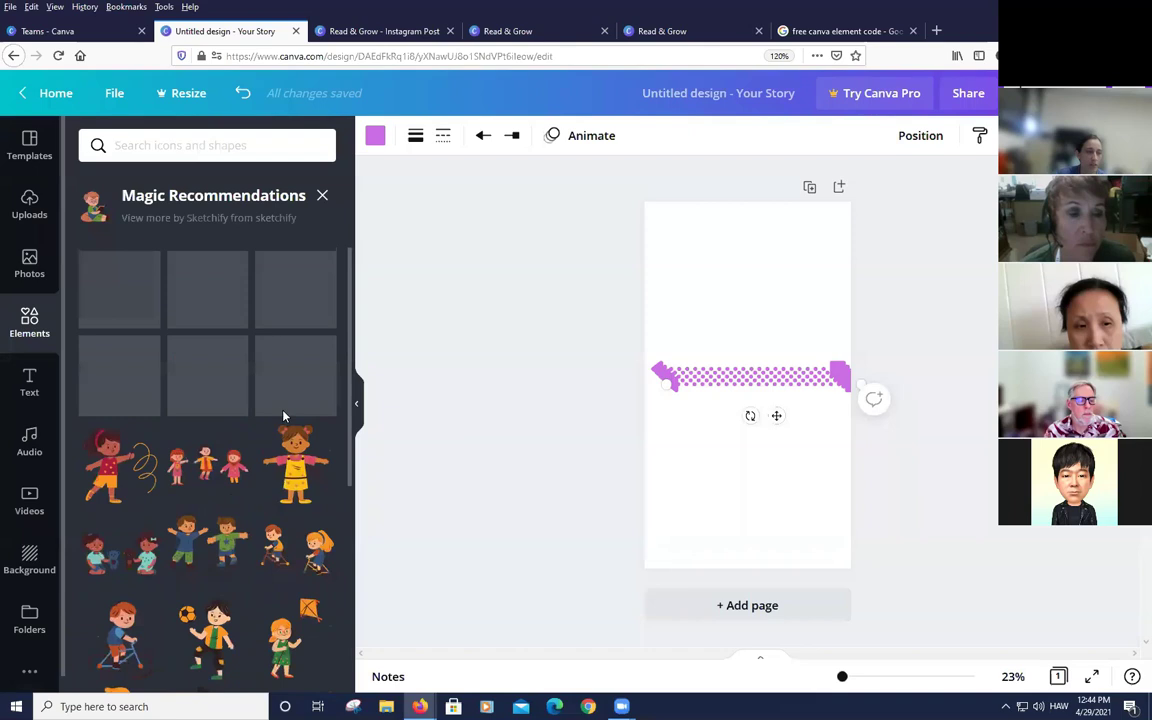
Switch to the Read & Grow Instagram post and open the Pictures folder in File Explorer
{"action": "left_click", "coordinate": [30, 148]}
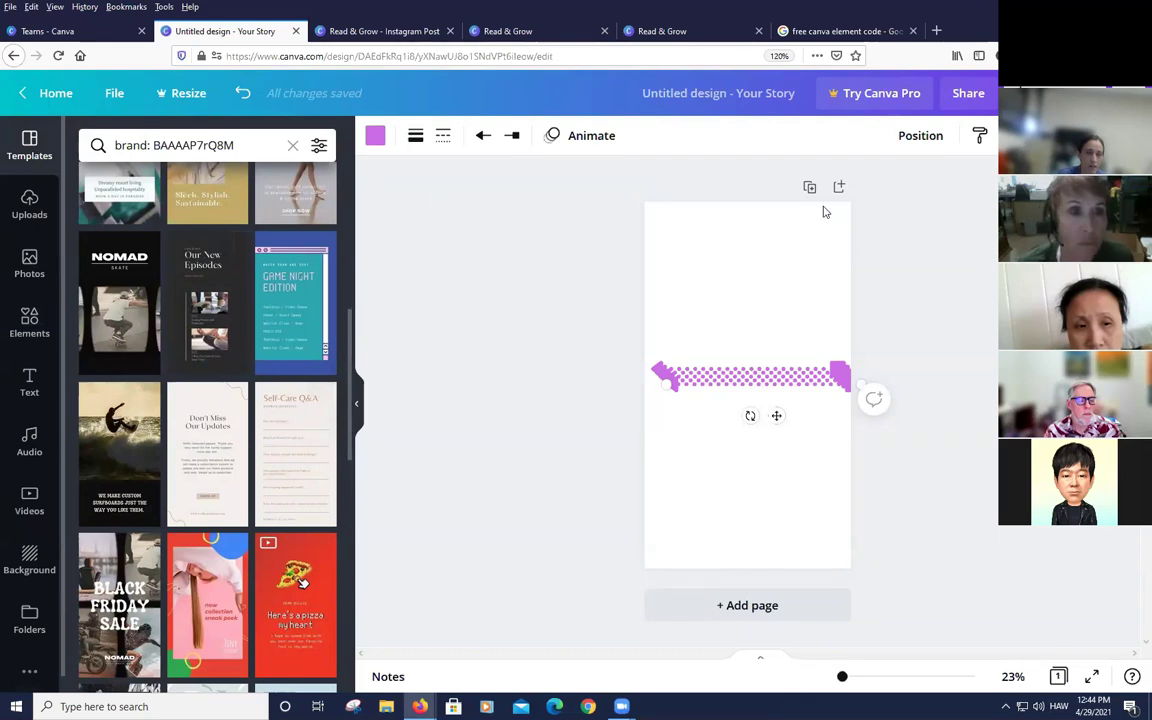
{"action": "left_click", "coordinate": [349, 28]}
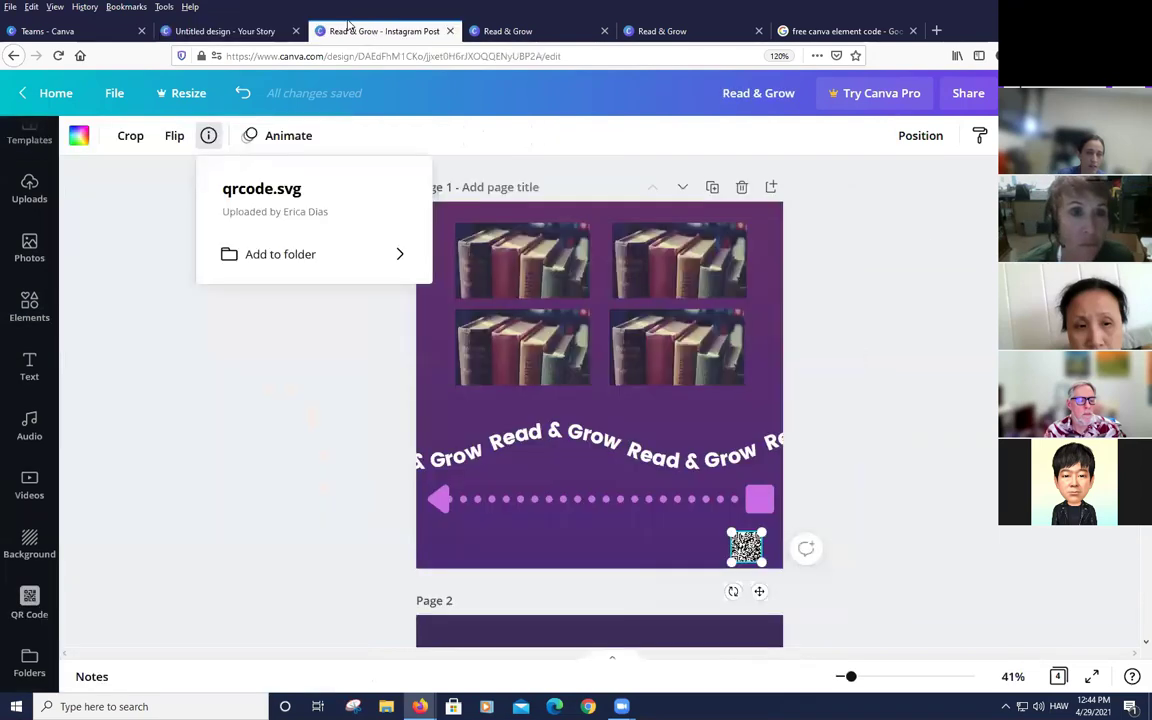
{"action": "left_click", "coordinate": [930, 283]}
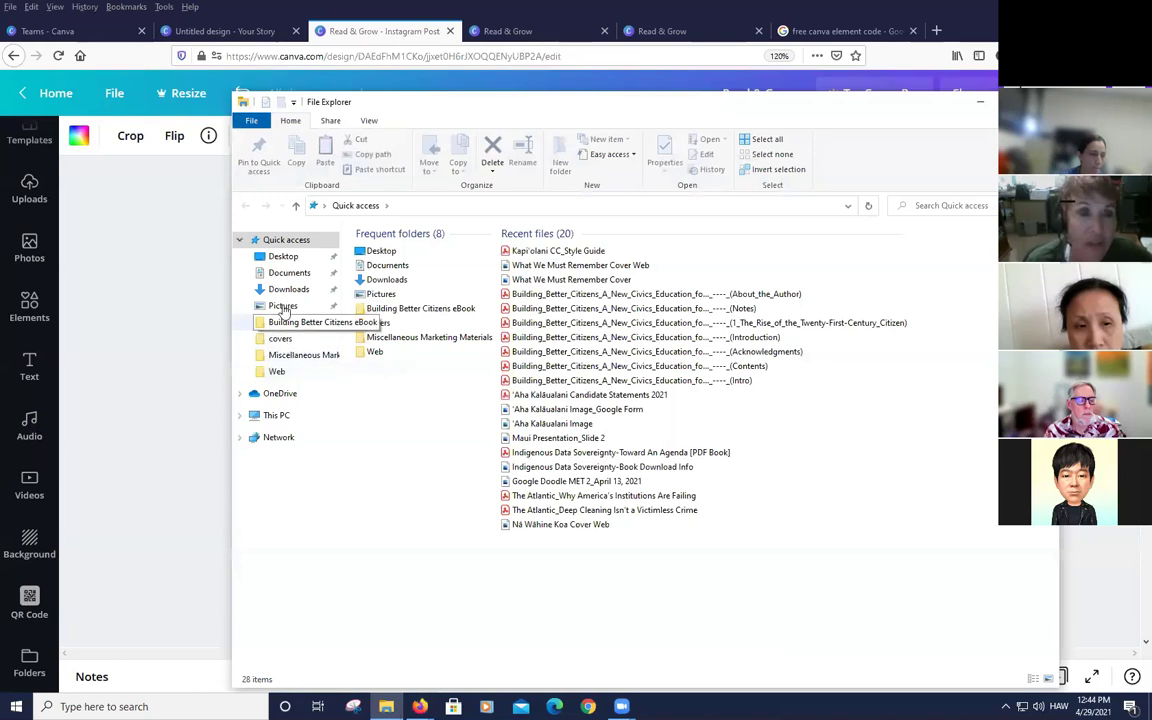
{"action": "left_click", "coordinate": [283, 306]}
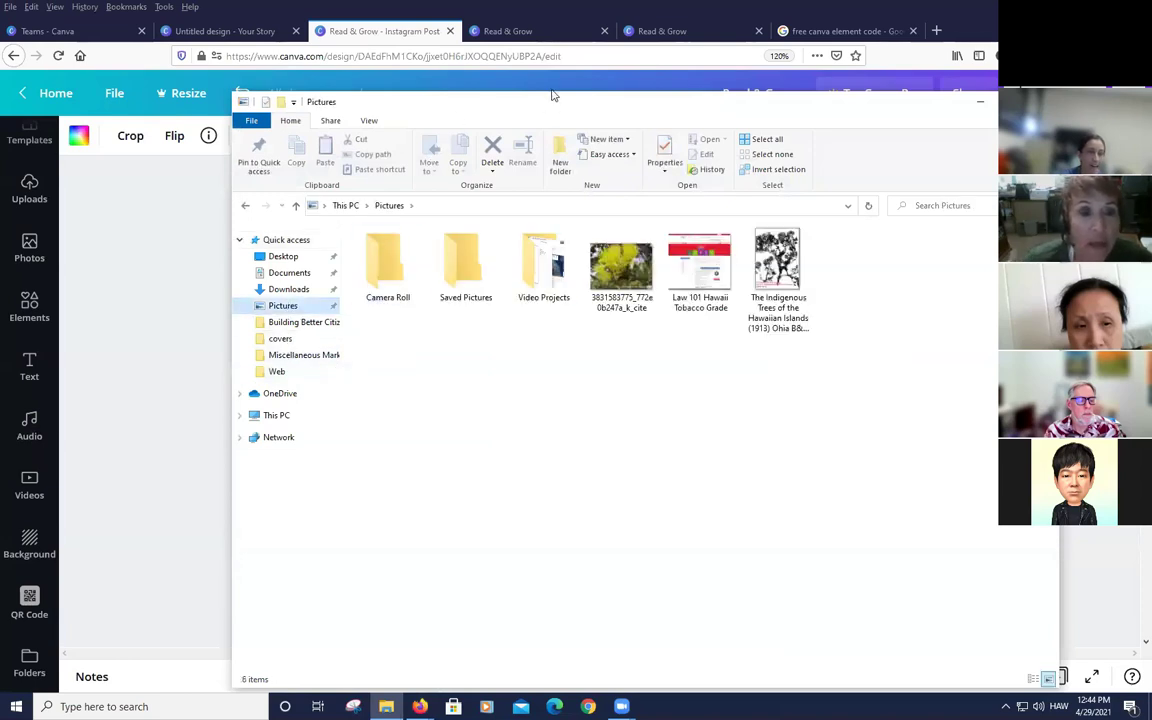
{"action": "key", "text": "alt+Tab"}
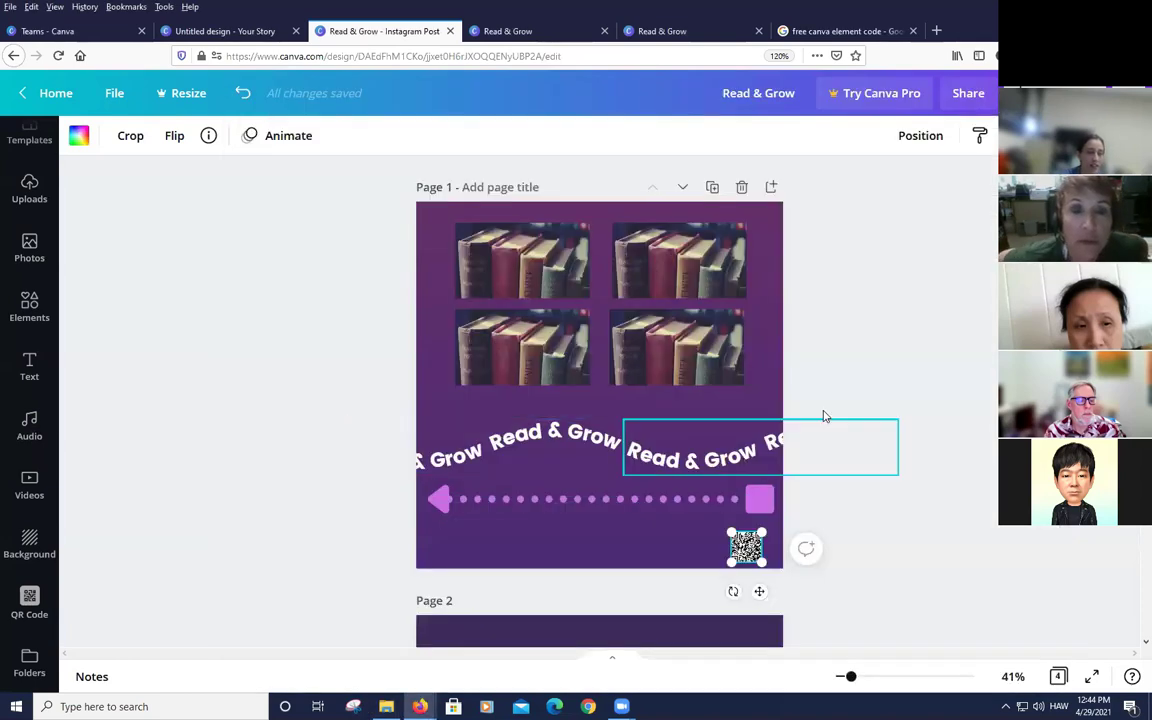
Go to the blank page 4 of the post and move the File Explorer window aside so the page can be seen
{"action": "scroll", "coordinate": [1080, 571], "scroll_direction": "down", "scroll_amount": 5}
{"action": "scroll", "coordinate": [1080, 571], "scroll_direction": "up", "scroll_amount": 5}
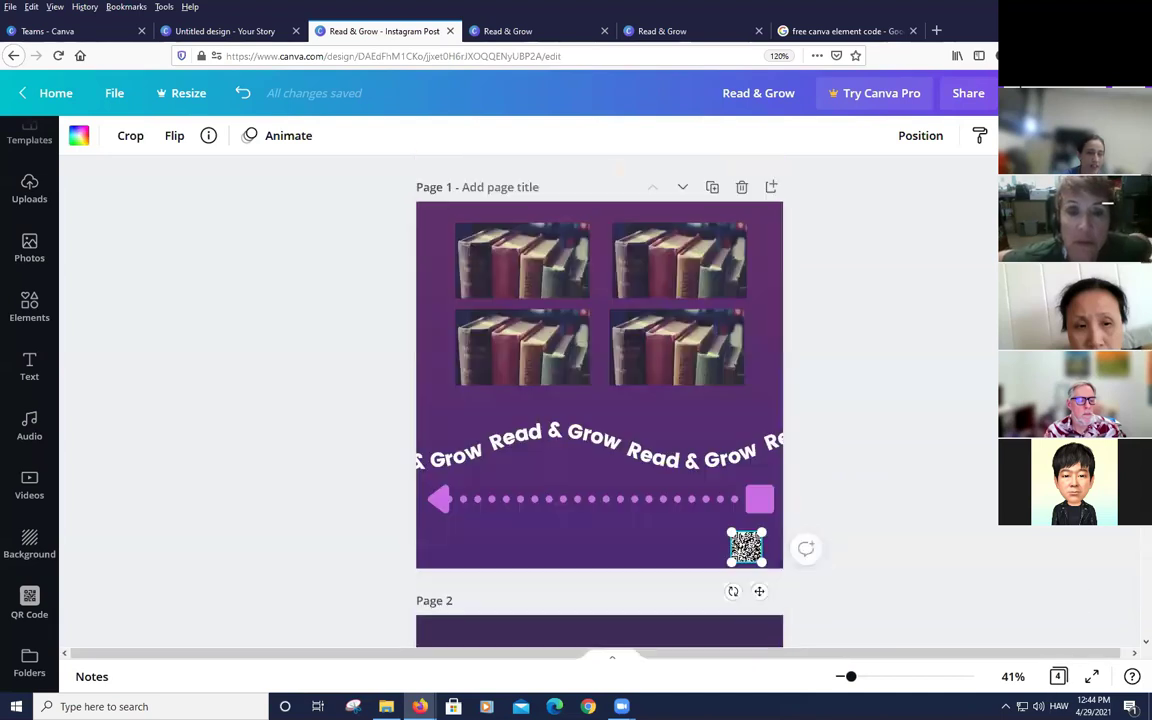
{"action": "scroll", "coordinate": [797, 601], "scroll_direction": "down", "scroll_amount": 2}
{"action": "scroll", "coordinate": [558, 514], "scroll_direction": "down", "scroll_amount": 10}
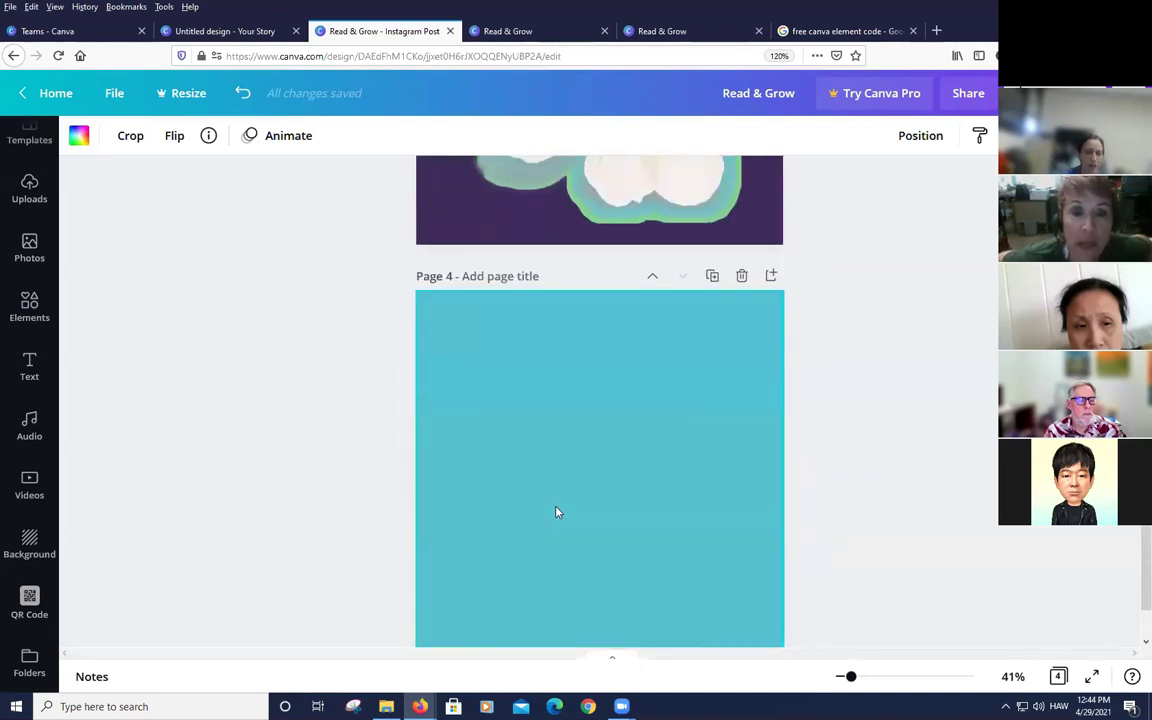
{"action": "left_click", "coordinate": [555, 504]}
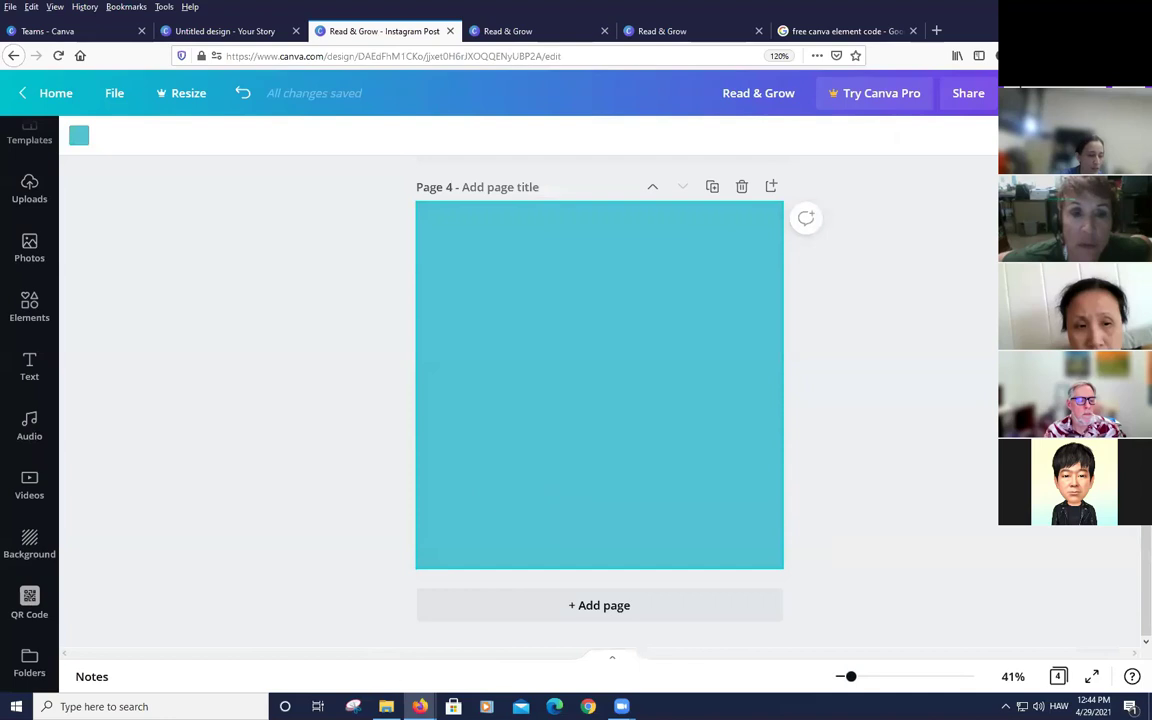
{"action": "left_click", "coordinate": [386, 706]}
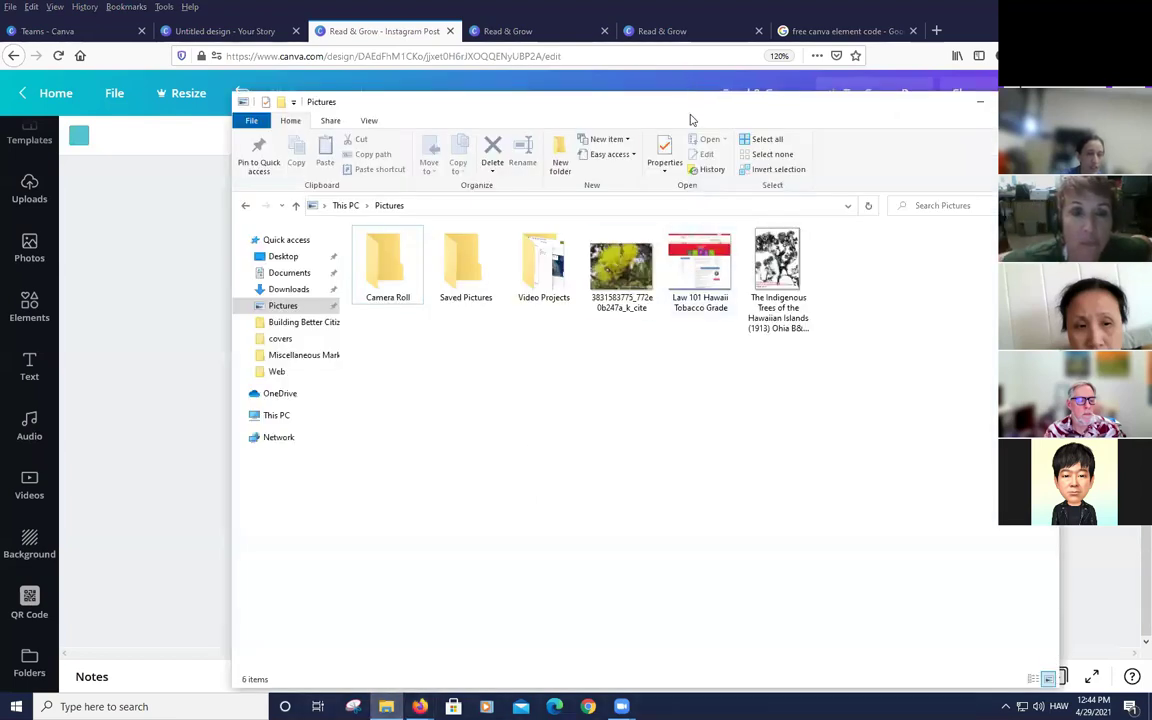
{"action": "left_click_drag", "start_coordinate": [690, 120], "coordinate": [1151, 177]}
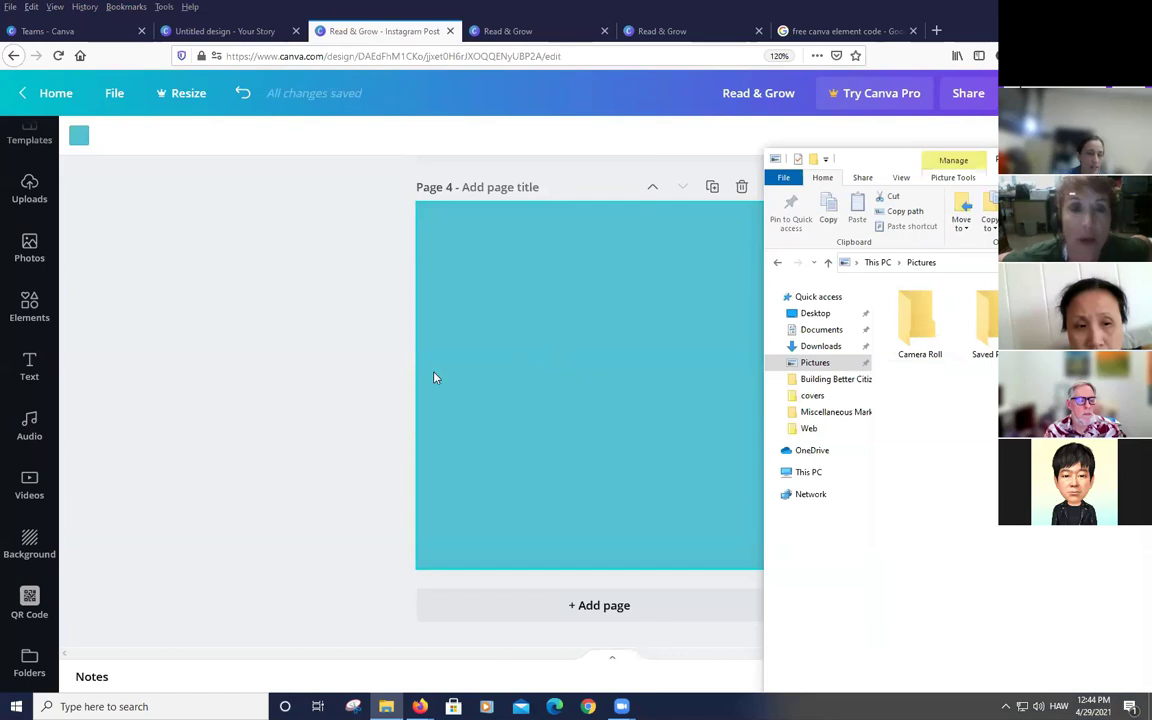
{"action": "left_click", "coordinate": [356, 368]}
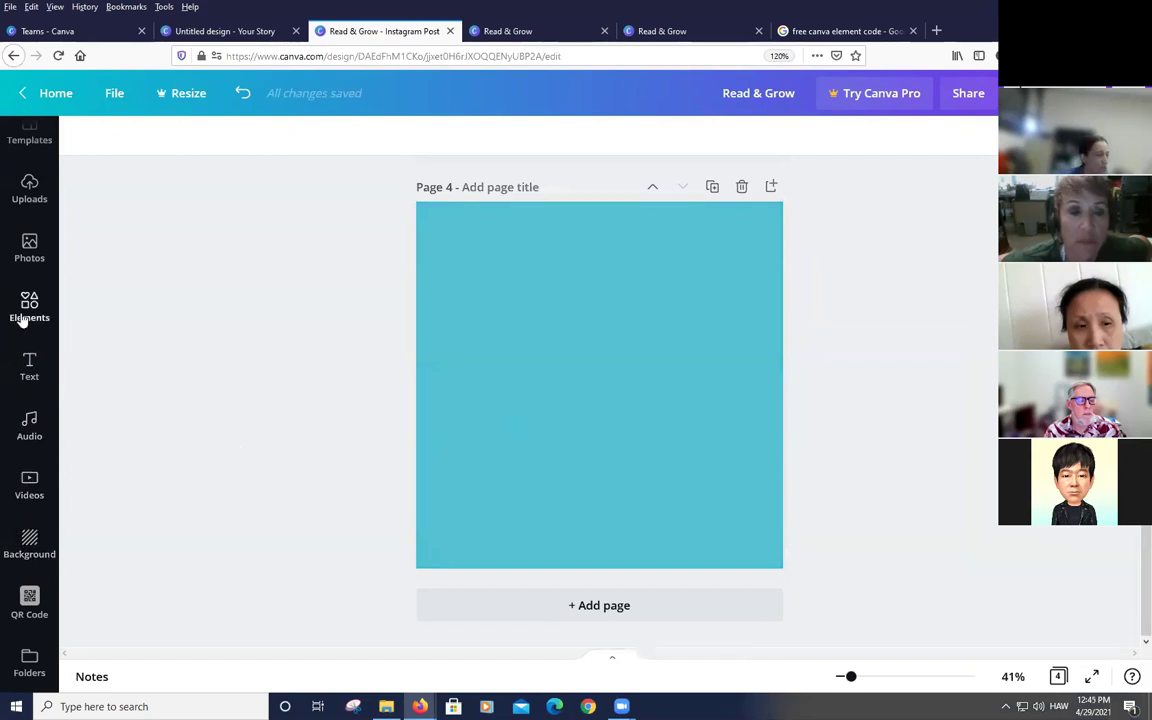
Upload the yellow flower picture from the Pictures folder by placing it directly on page 4
{"action": "left_click", "coordinate": [30, 195]}
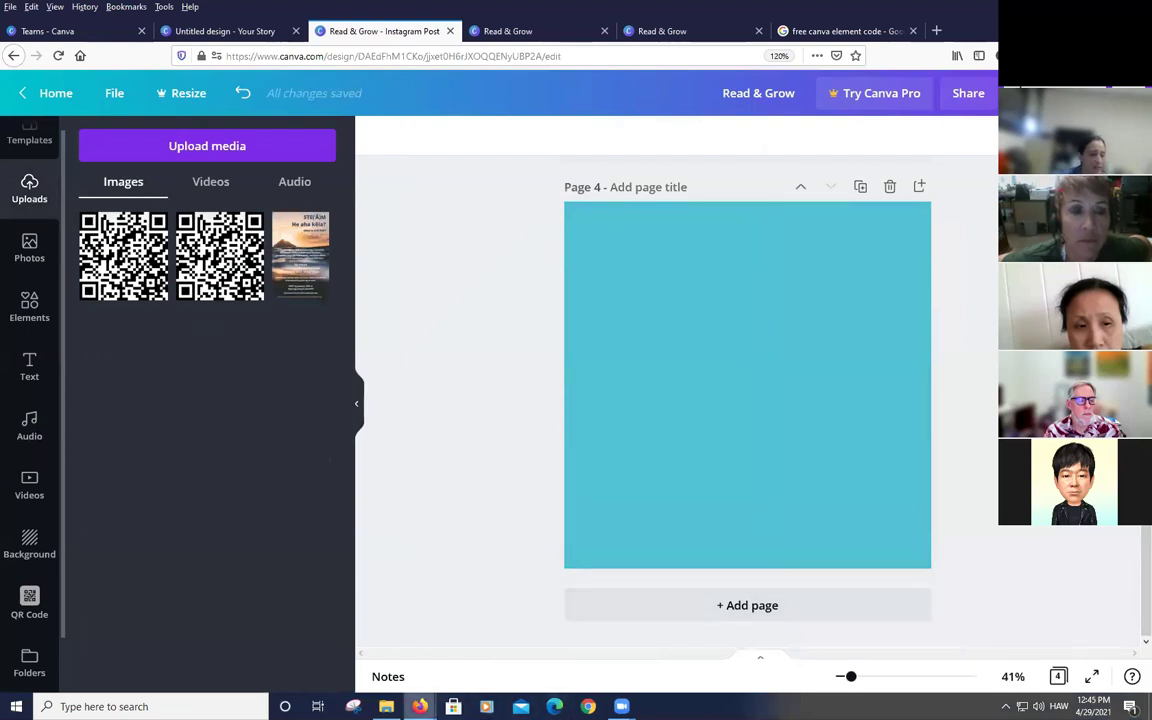
{"action": "key", "text": "alt+Tab"}
{"action": "left_click_drag", "start_coordinate": [893, 345], "coordinate": [693, 342]}
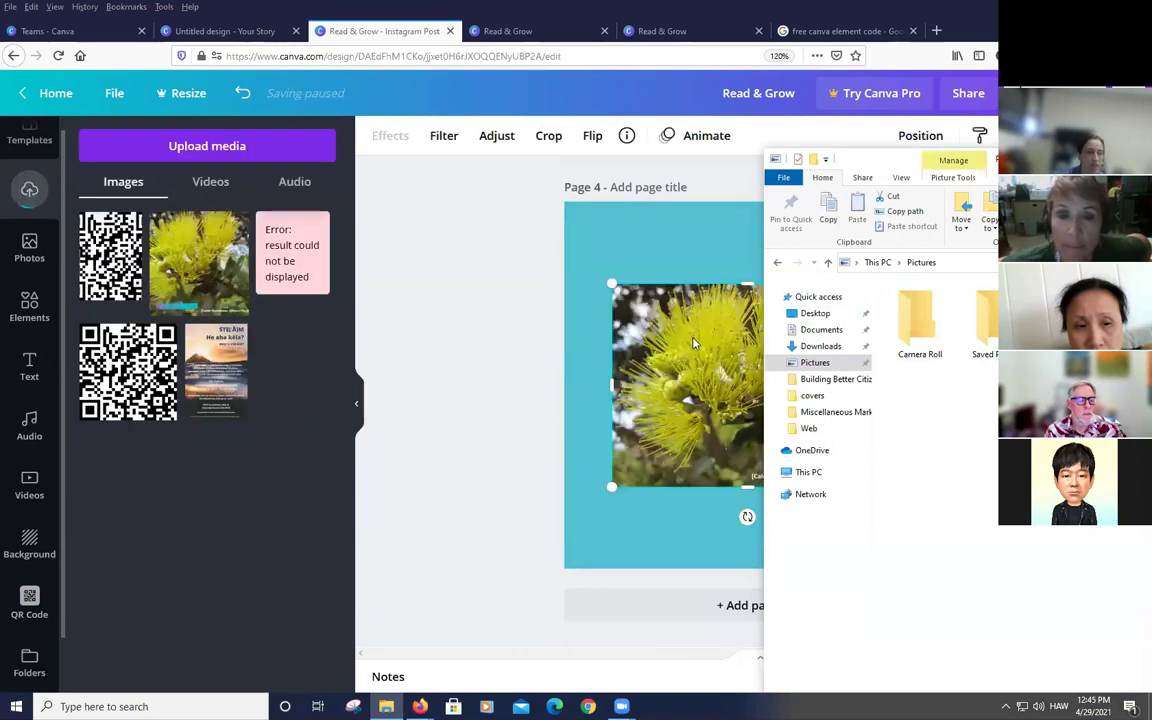
{"action": "left_click", "coordinate": [476, 357]}
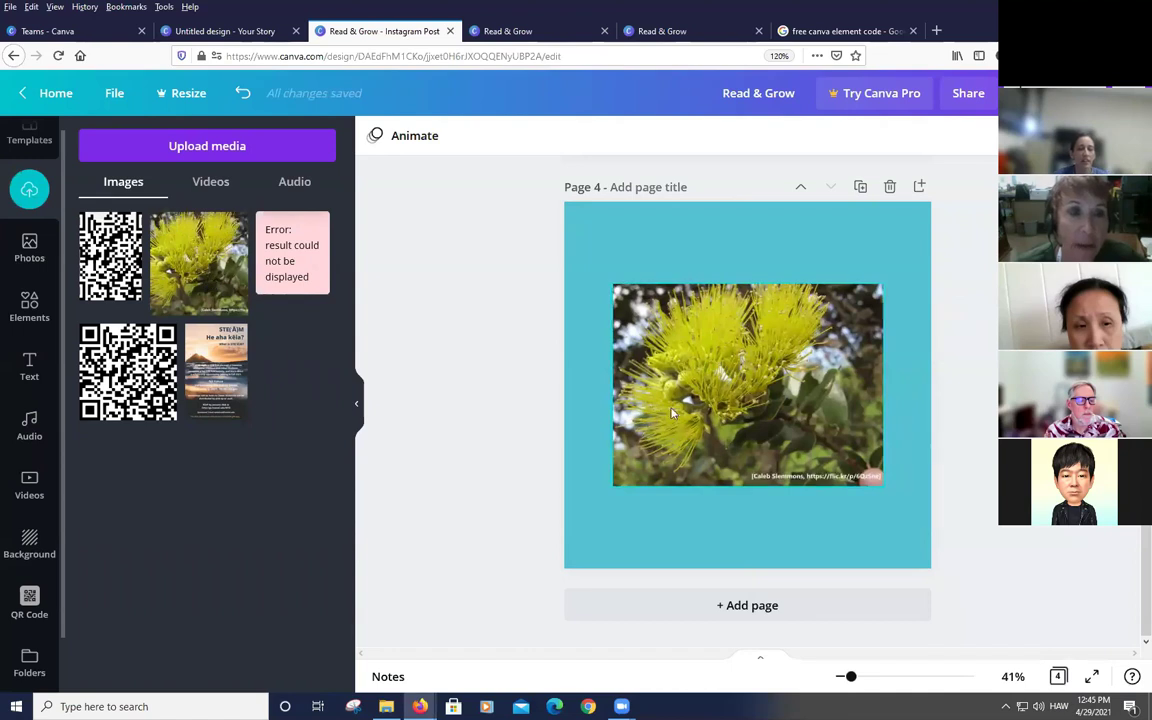
Delete the yellow flower picture from page 4 and collapse the uploads
{"action": "left_click", "coordinate": [706, 410]}
{"action": "key", "text": "Delete"}
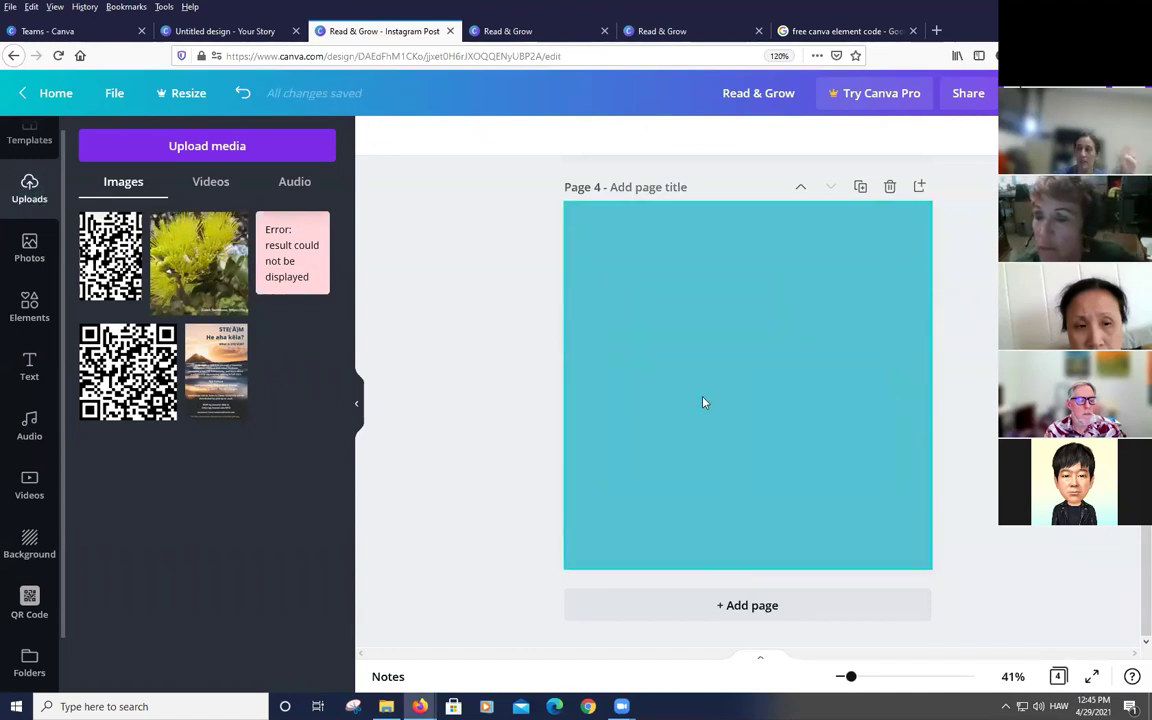
{"action": "left_click", "coordinate": [360, 403]}
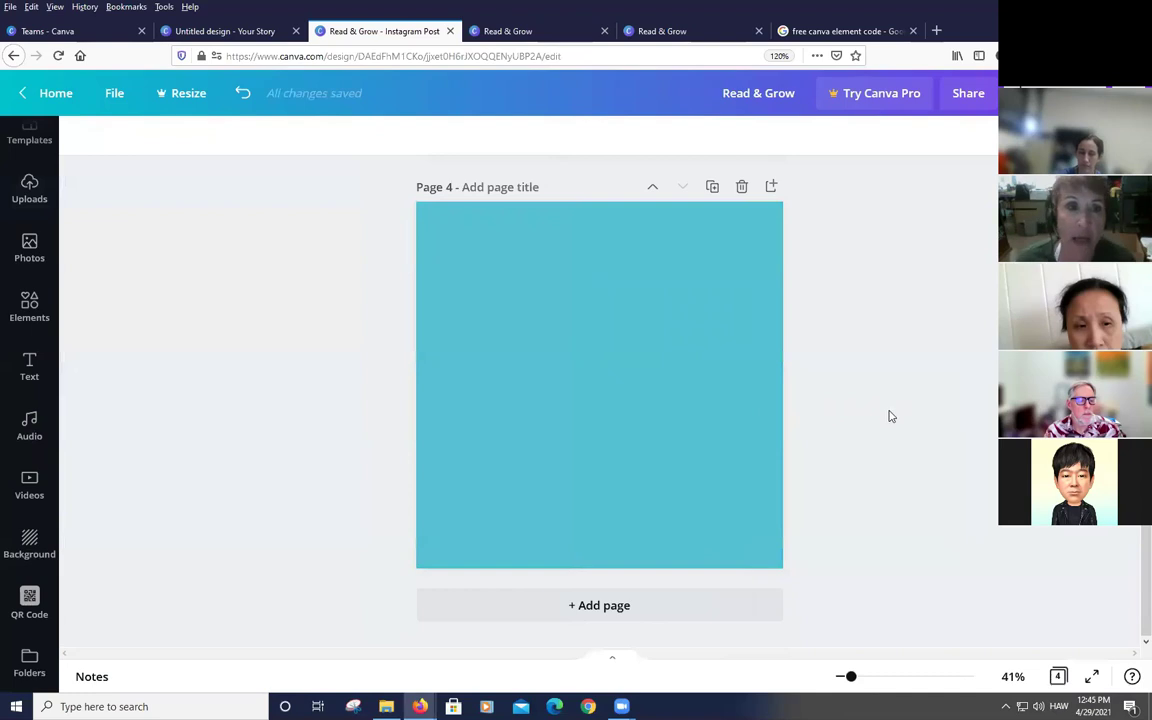
Return to page 1 of the Instagram post and switch to the Instagram_STORY design
{"action": "scroll", "coordinate": [885, 410], "scroll_direction": "up", "scroll_amount": 15}
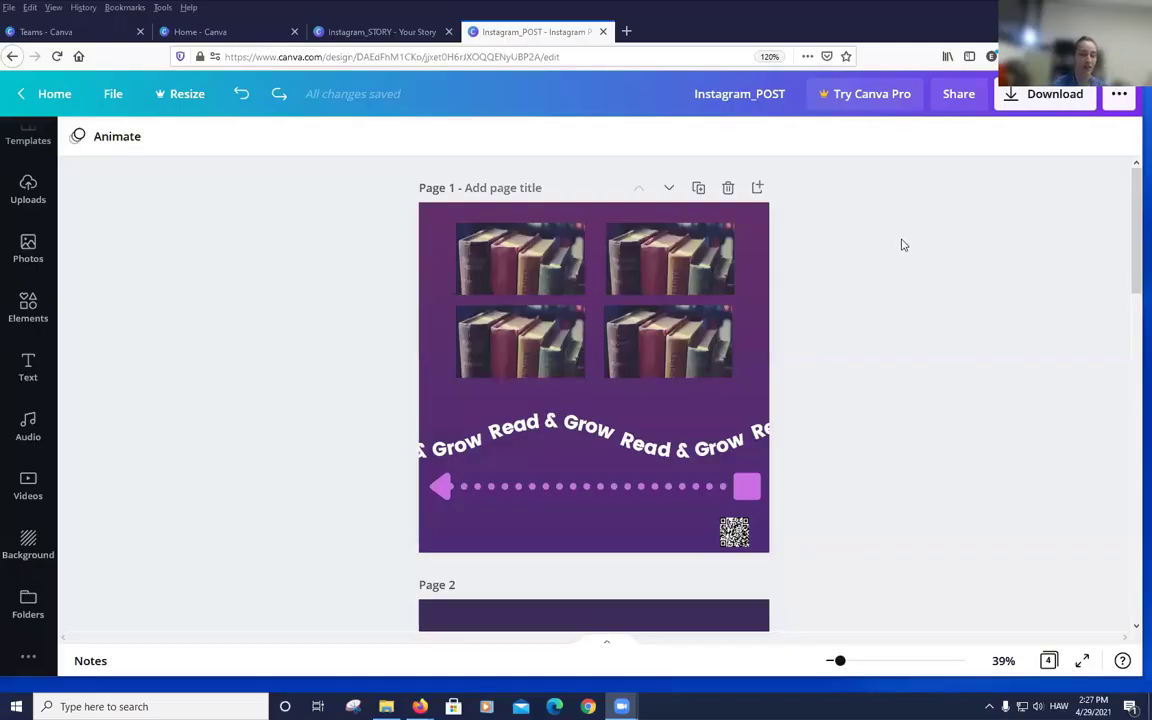
{"action": "left_click", "coordinate": [323, 298]}
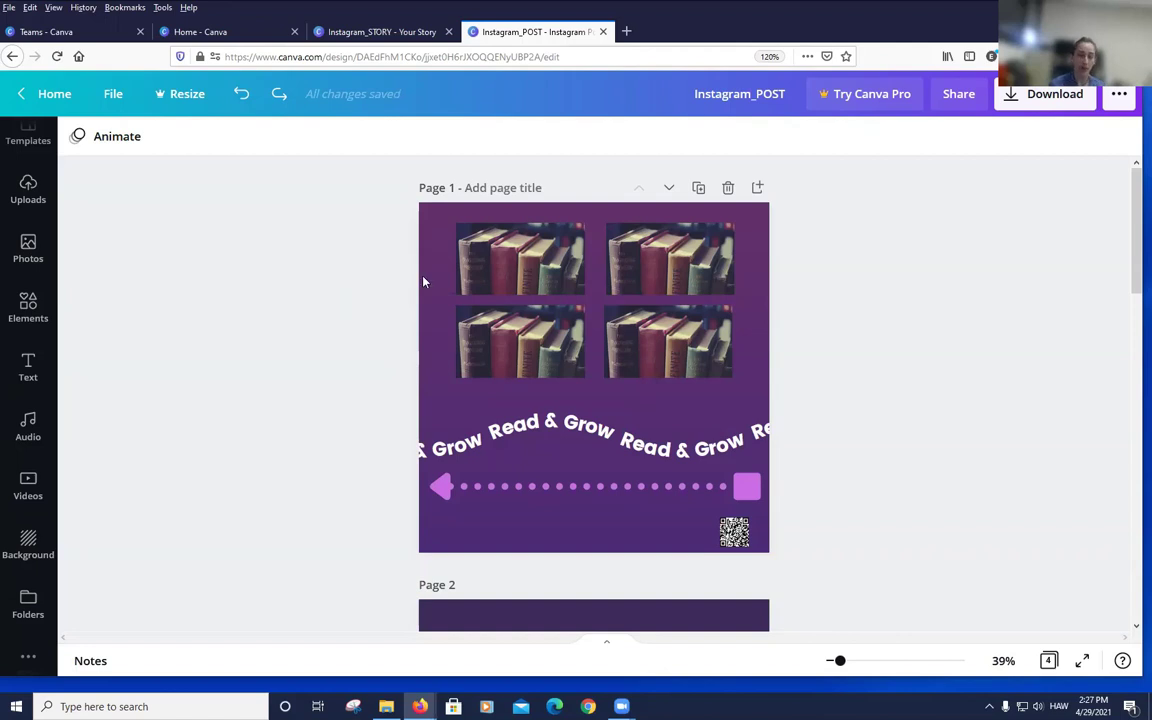
{"action": "left_click", "coordinate": [390, 32]}
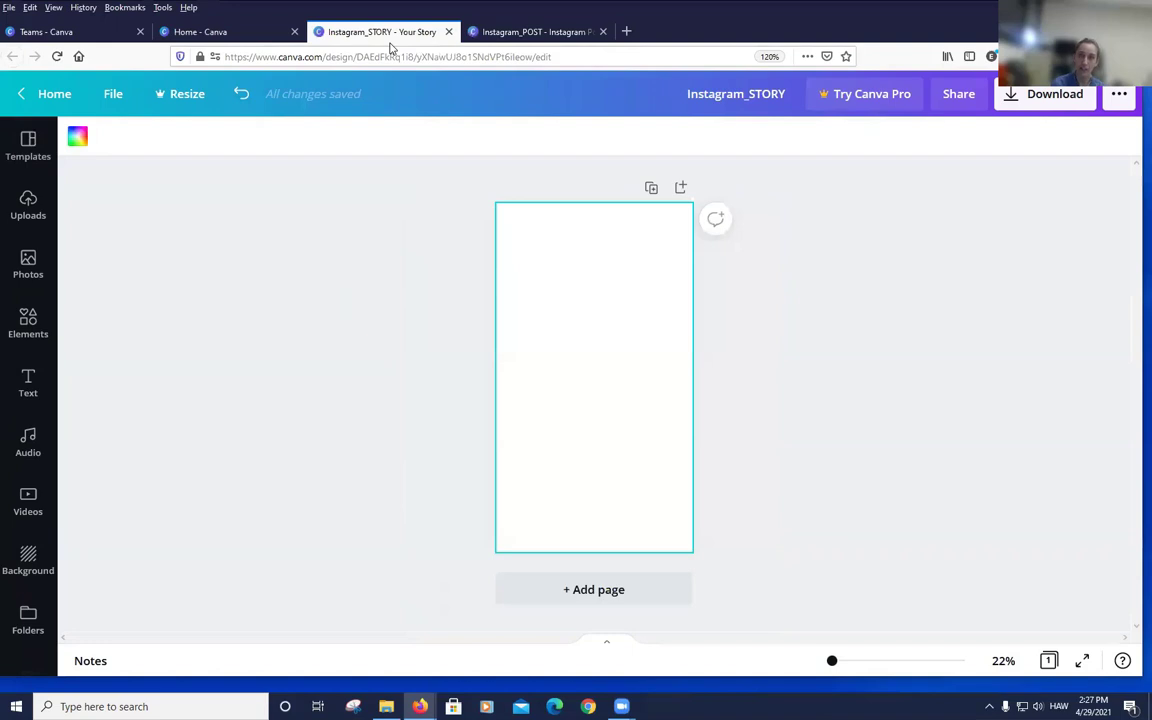
Switch to the Instagram_POST design, view the Canva Pro offer for resizing it and dismiss the offer
{"action": "left_click", "coordinate": [505, 30]}
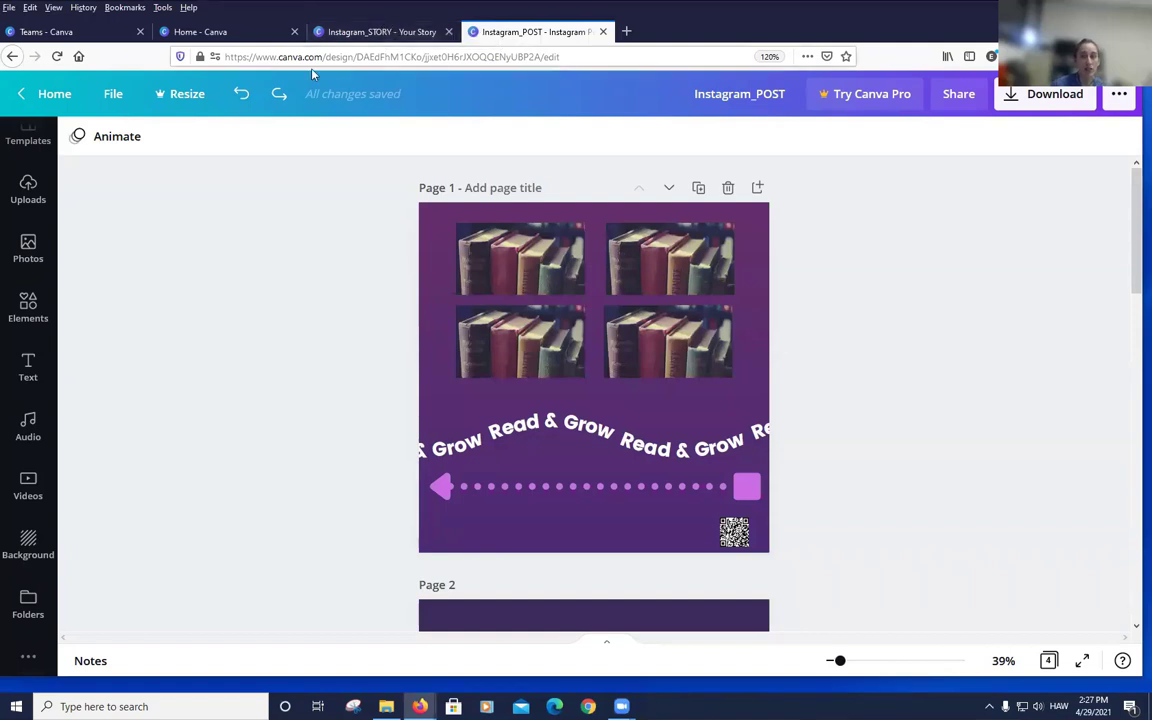
{"action": "left_click", "coordinate": [195, 95]}
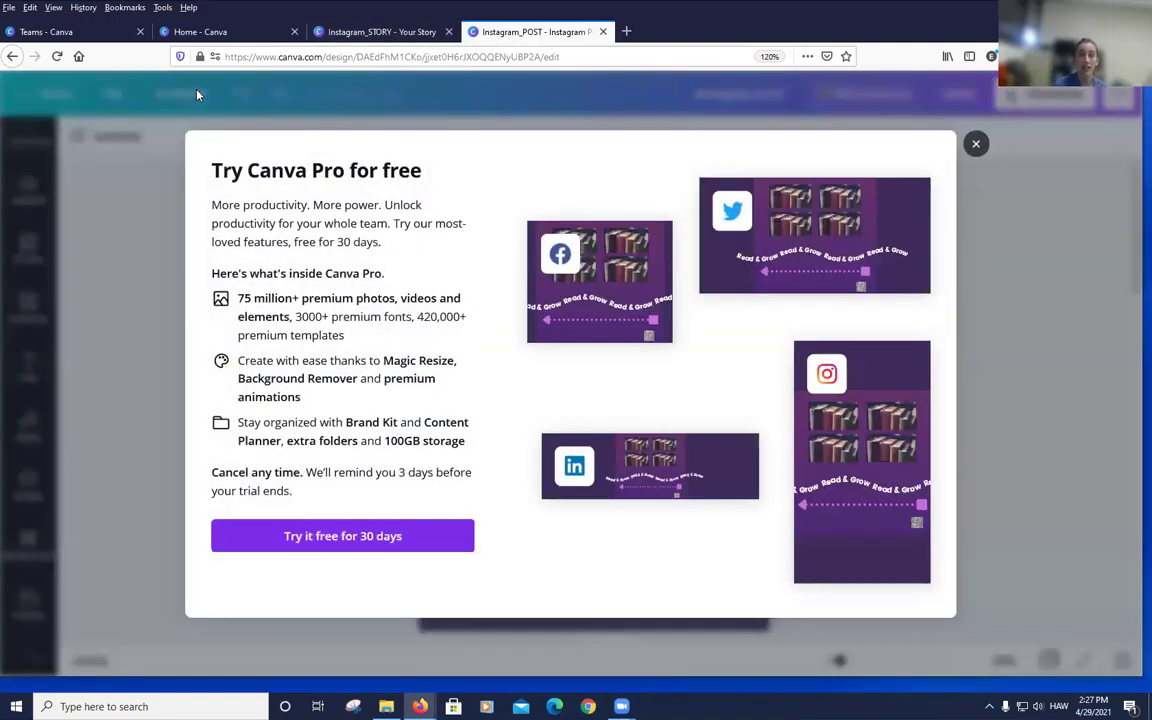
{"action": "left_click", "coordinate": [975, 143]}
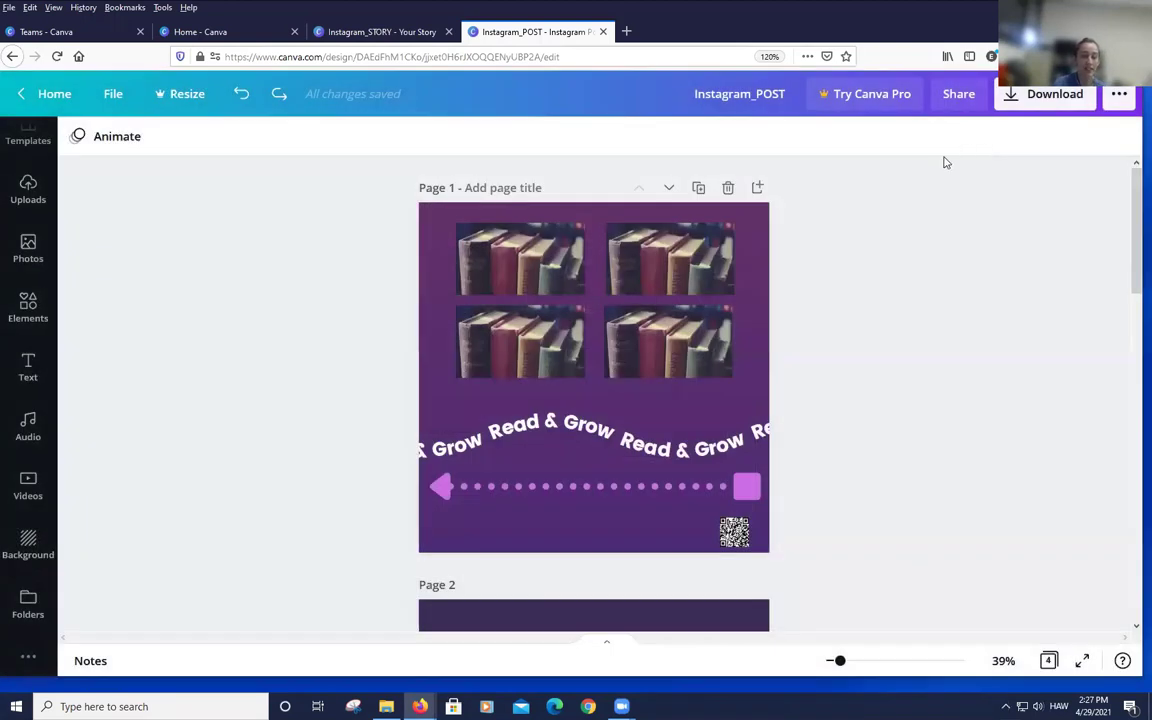
Select everything on page 1 of the post, clear the selection and lock the gradient background
{"action": "left_click", "coordinate": [447, 267]}
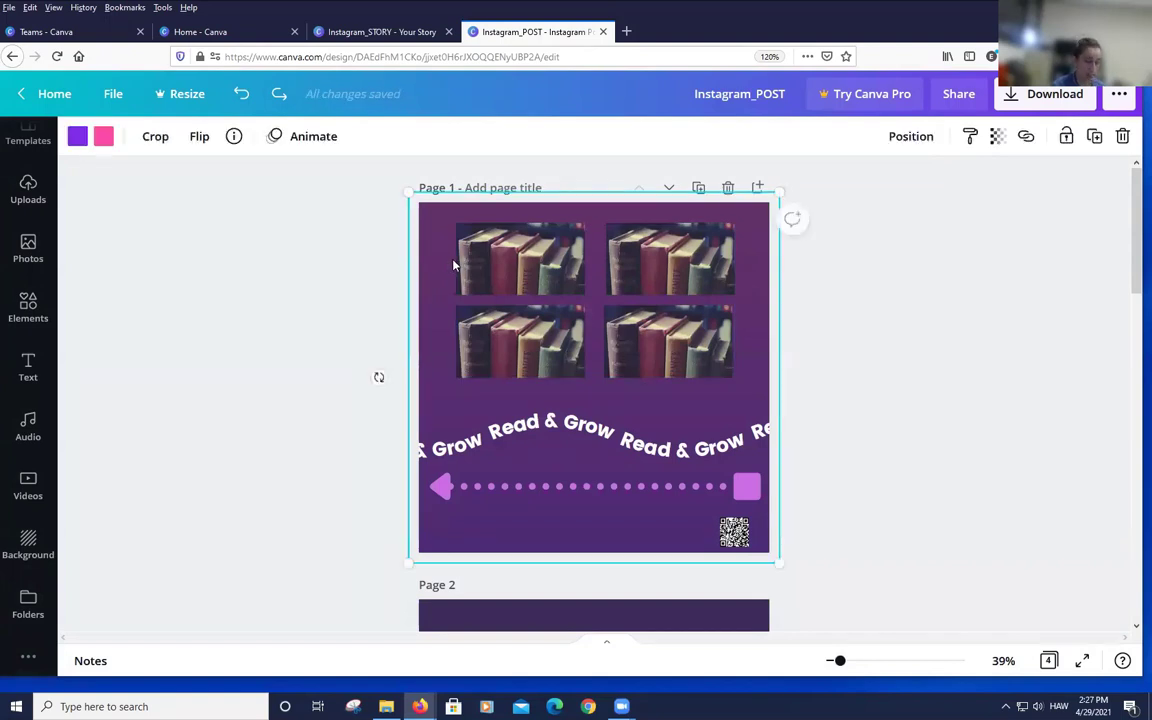
{"action": "key", "text": "ctrl+a"}
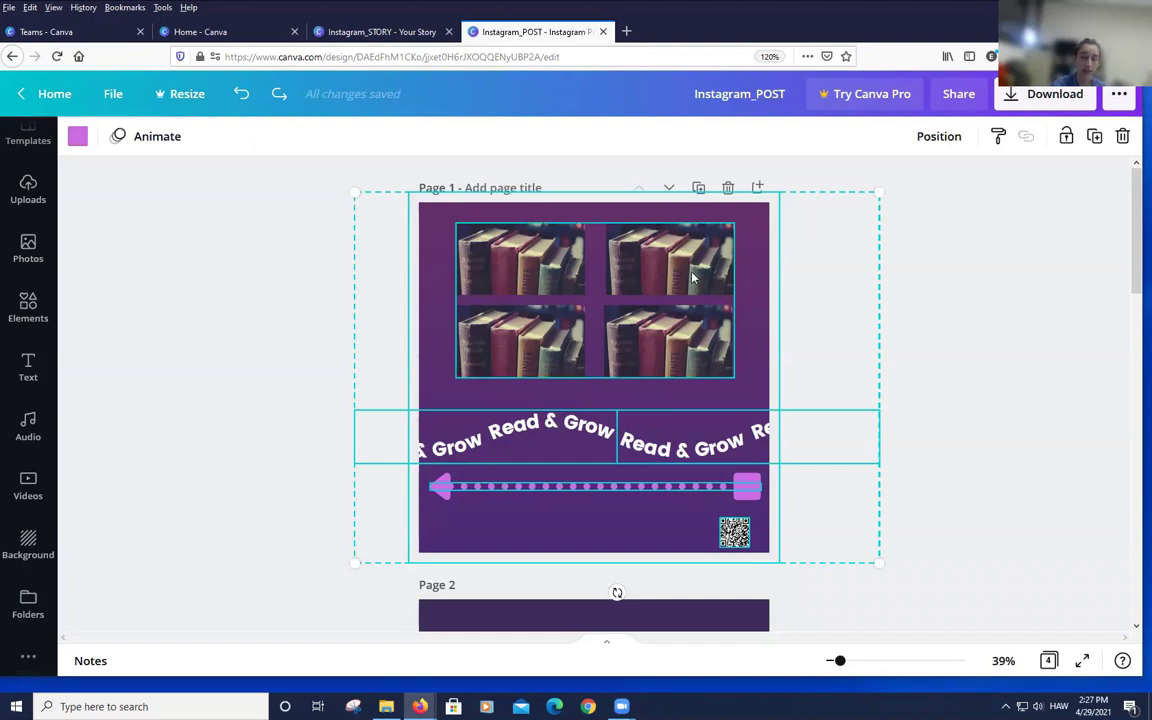
{"action": "left_click", "coordinate": [926, 329]}
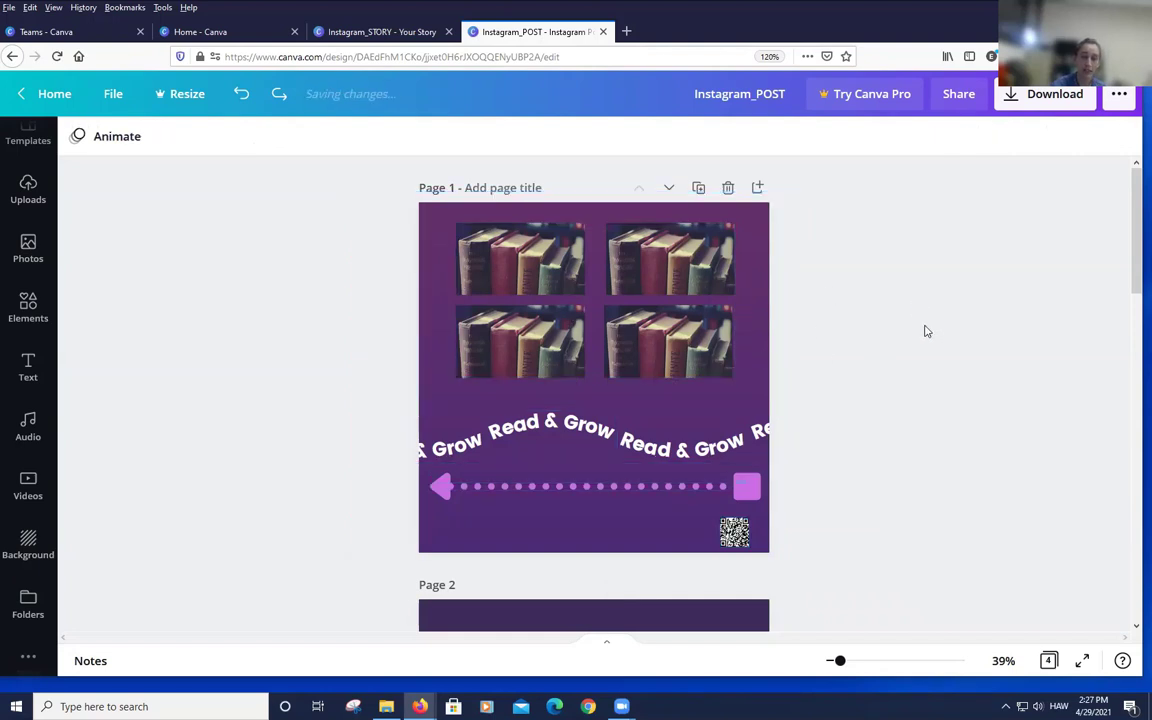
{"action": "left_click", "coordinate": [765, 229]}
{"action": "left_click", "coordinate": [1066, 136]}
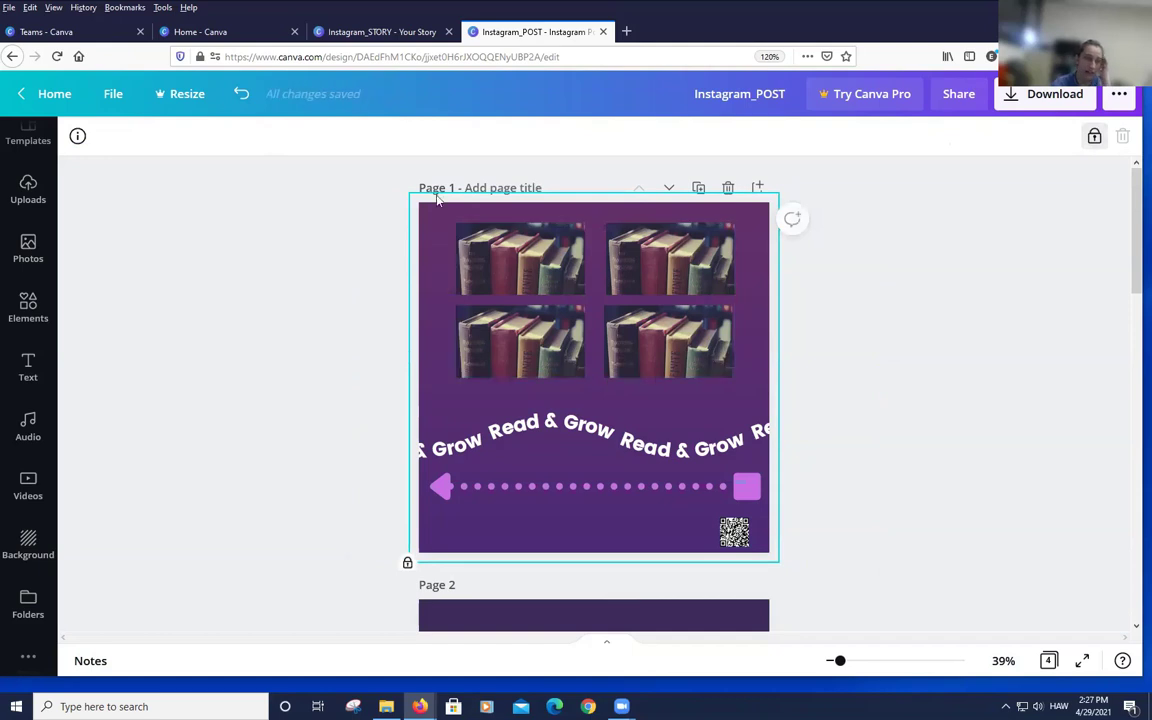
Select the locked elements on page 1 of the post, unlock them and clear the selection
{"action": "key", "text": "Escape"}
{"action": "left_click", "coordinate": [432, 235]}
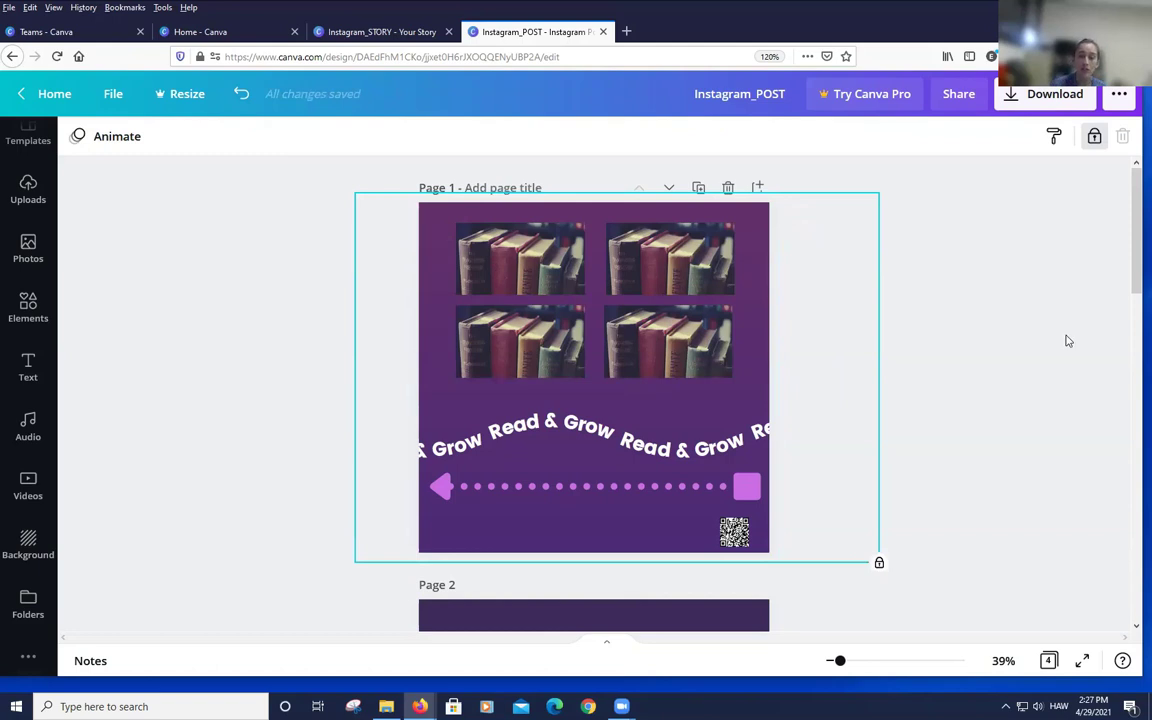
{"action": "left_click", "coordinate": [1096, 140]}
{"action": "left_click", "coordinate": [987, 262]}
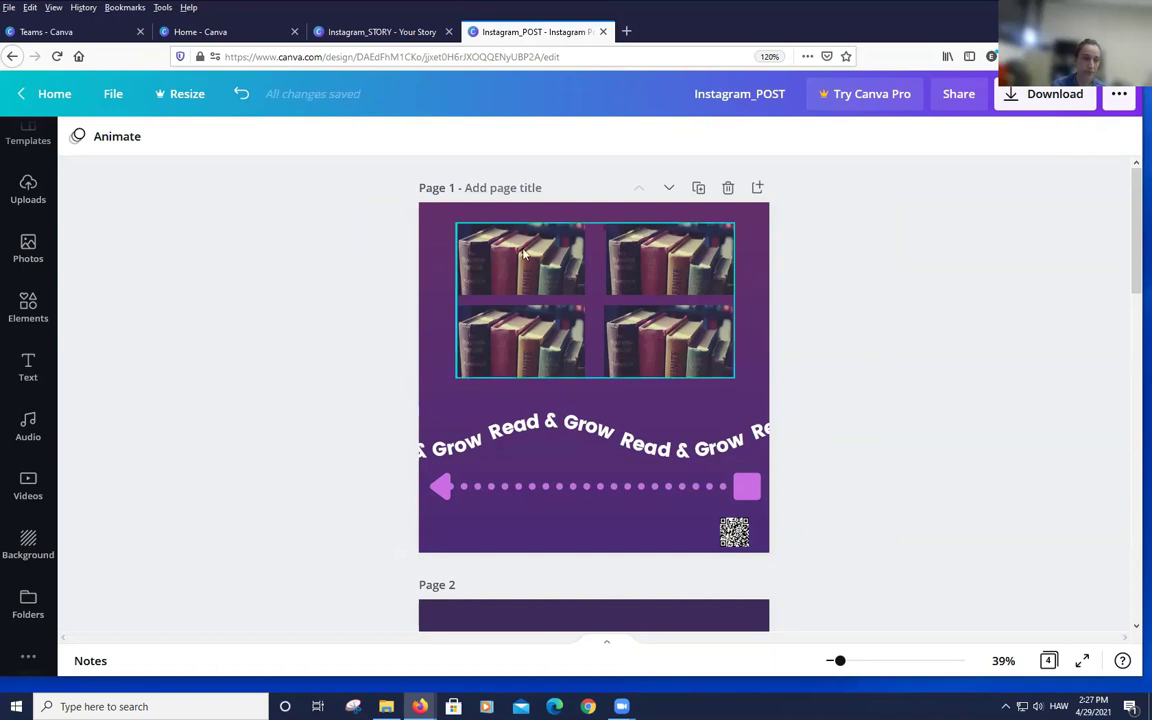
Select and copy all elements on page 1 of the post, including the gradient background
{"action": "left_click", "coordinate": [448, 222]}
{"action": "key", "text": "ctrl+a"}
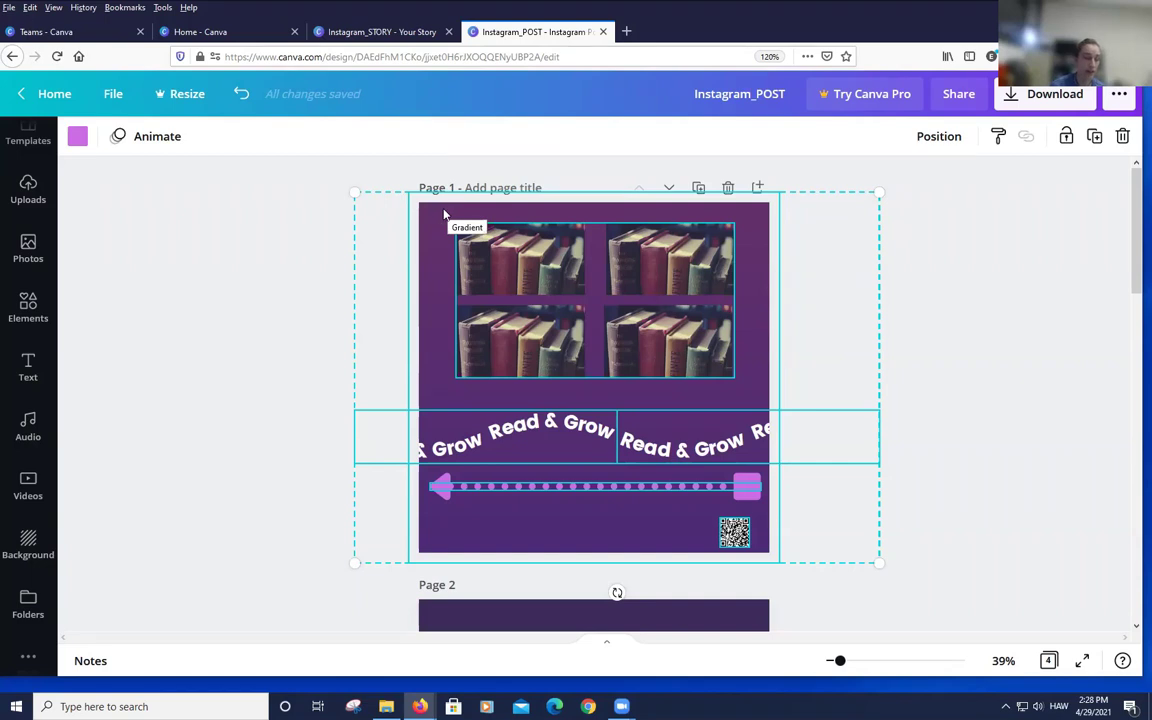
{"action": "left_click", "coordinate": [951, 285]}
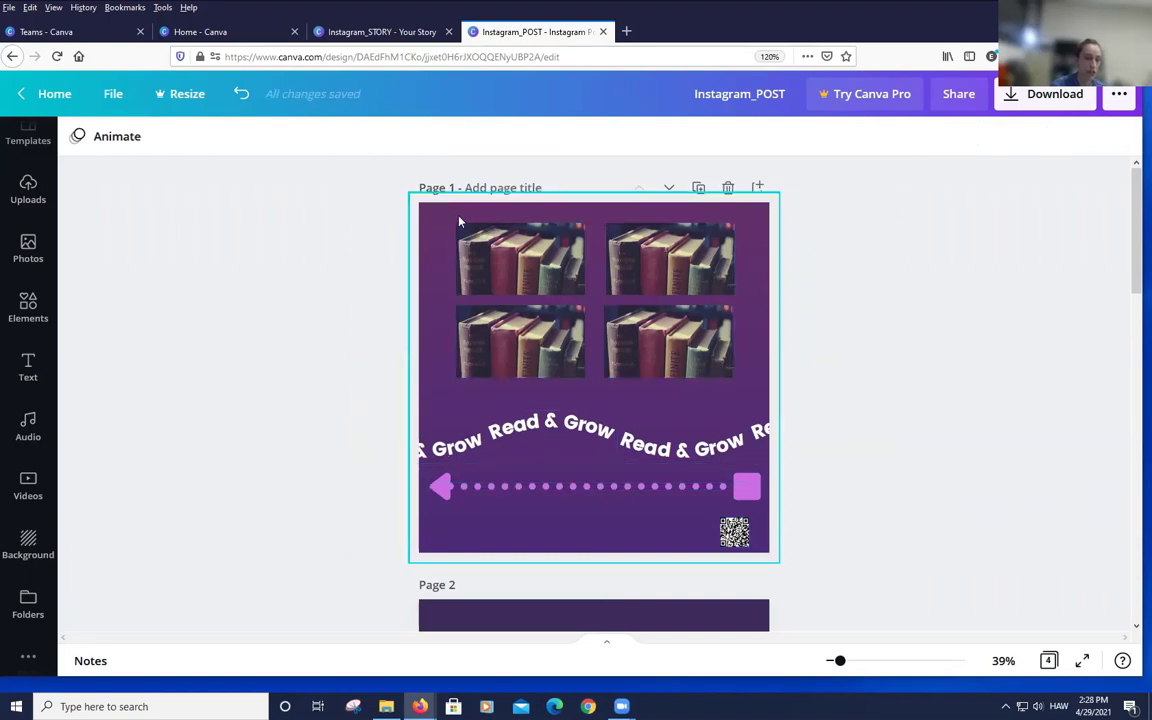
Shift the gradient background sideways on page 1 of the post to expose the plain background behind it, and undo the move
{"action": "left_click_drag", "start_coordinate": [460, 222], "coordinate": [540, 226]}
{"action": "left_click", "coordinate": [645, 285]}
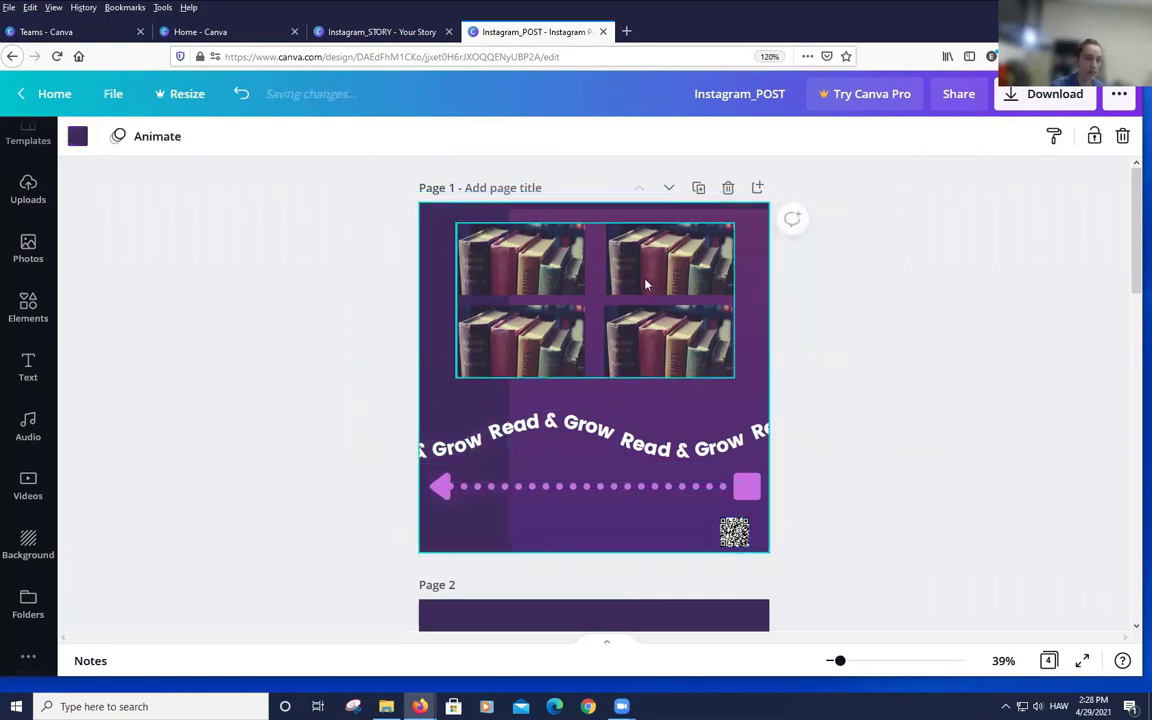
{"action": "left_click", "coordinate": [620, 392]}
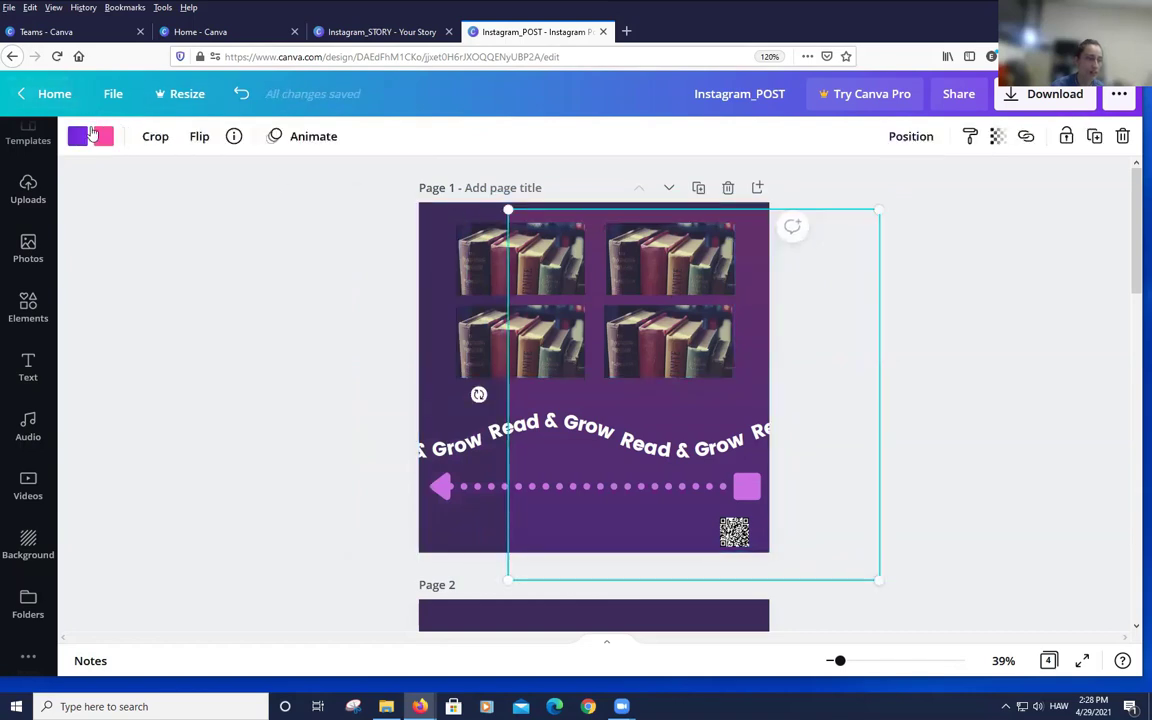
{"action": "key", "text": "ctrl+z"}
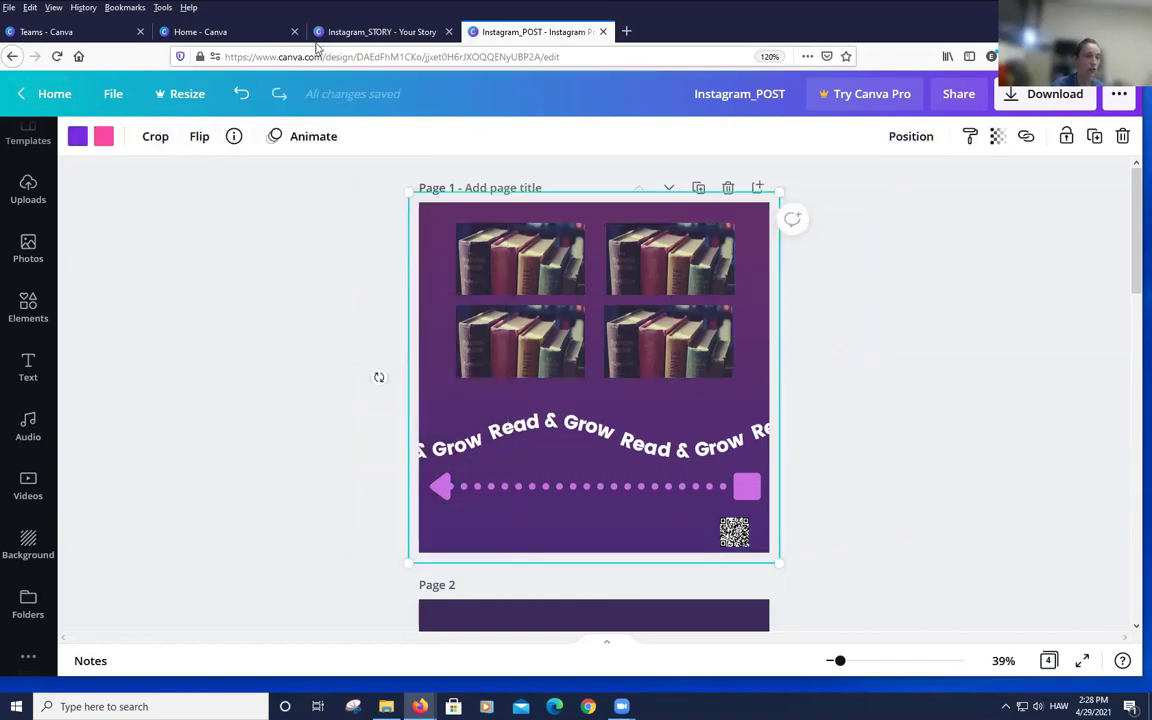
Open the background colour options of the Instagram_STORY page and look up the dark purple's hex code in the post's document colours
{"action": "left_click", "coordinate": [320, 36]}
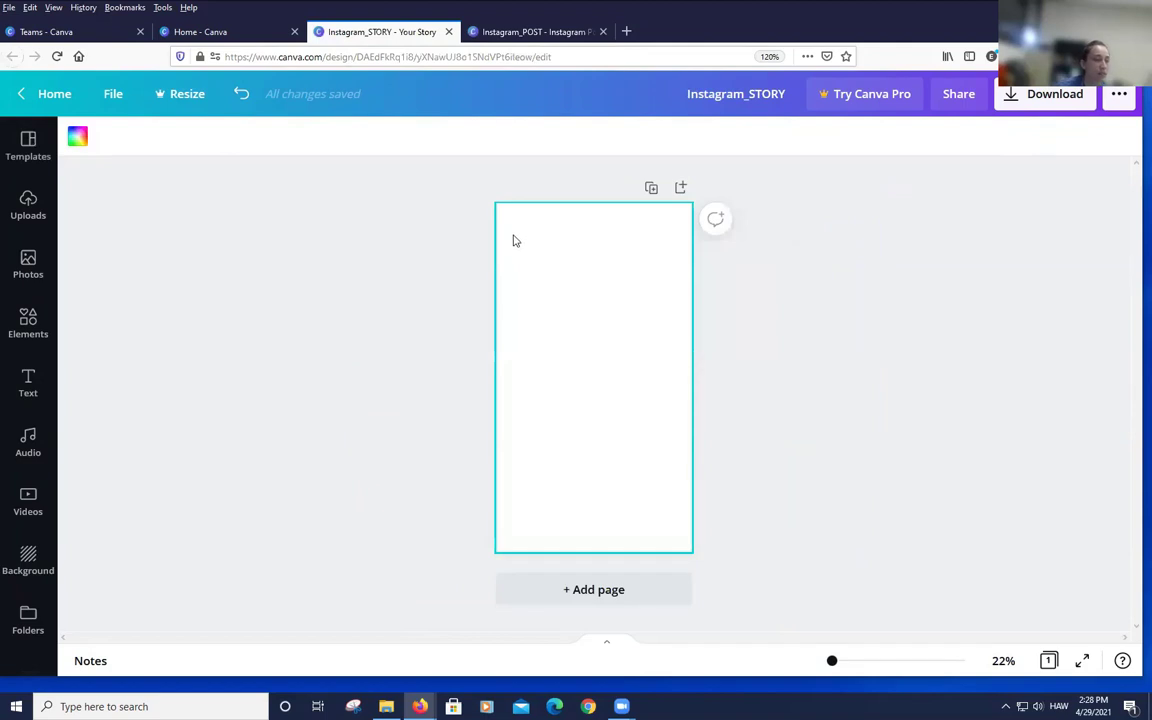
{"action": "left_click", "coordinate": [77, 137]}
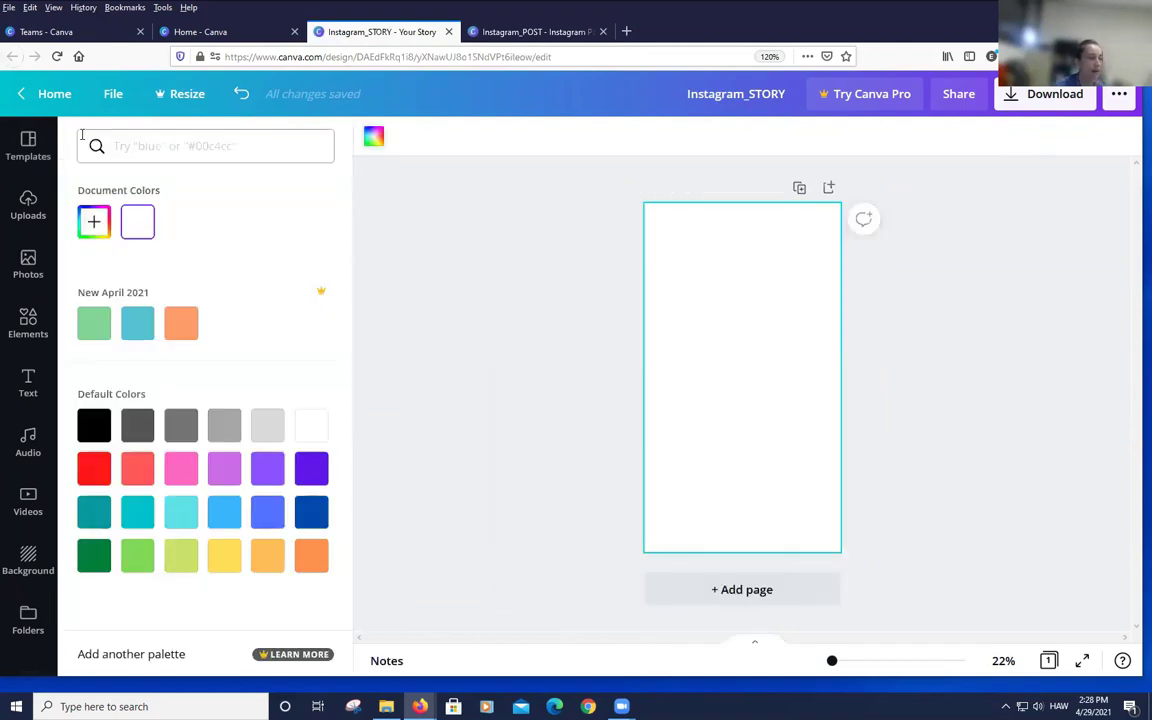
{"action": "key", "text": "ctrl+Tab"}
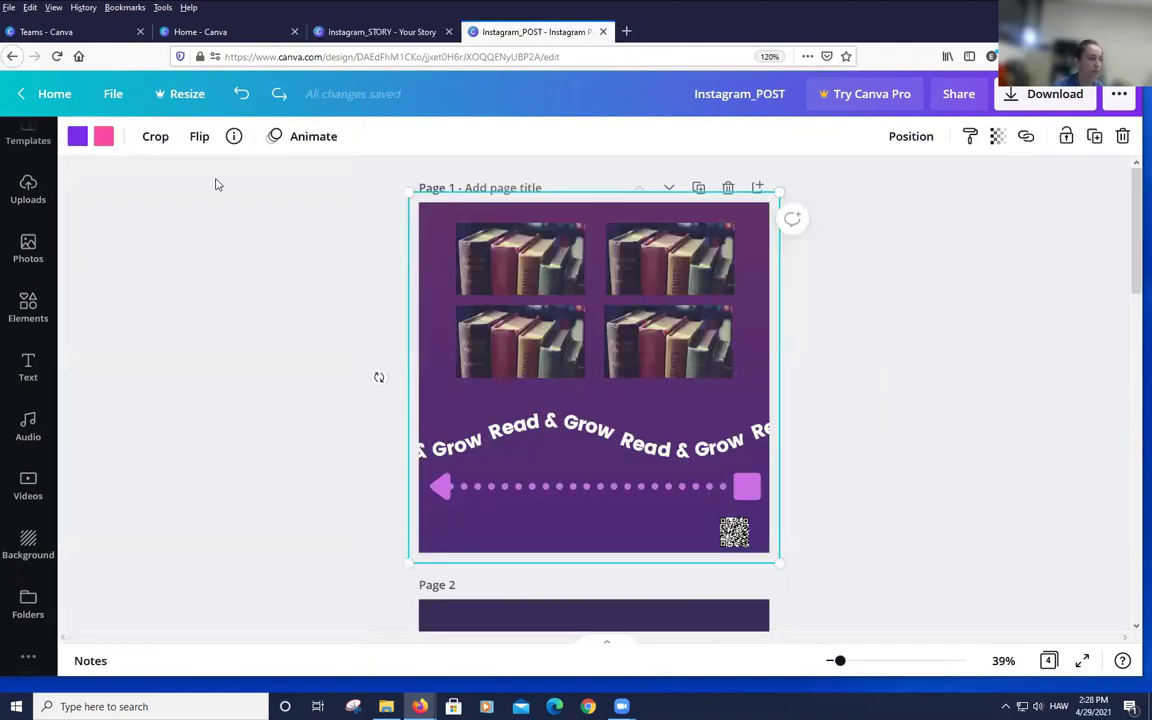
{"action": "left_click", "coordinate": [250, 229]}
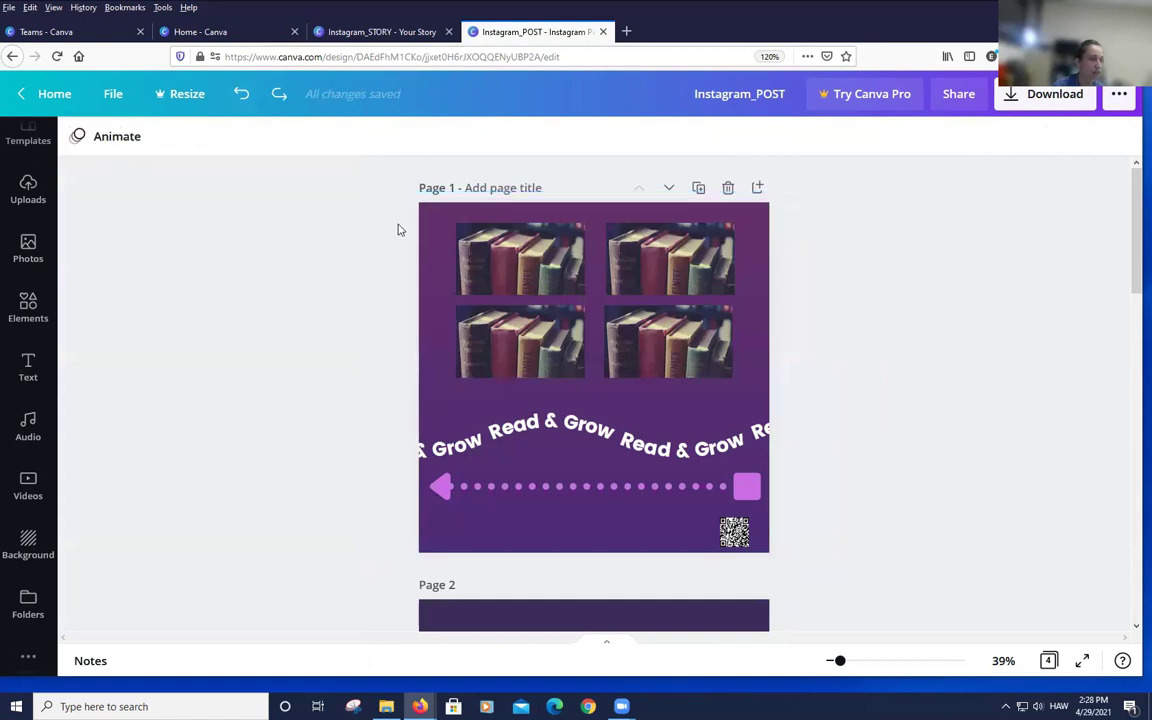
{"action": "left_click", "coordinate": [429, 216]}
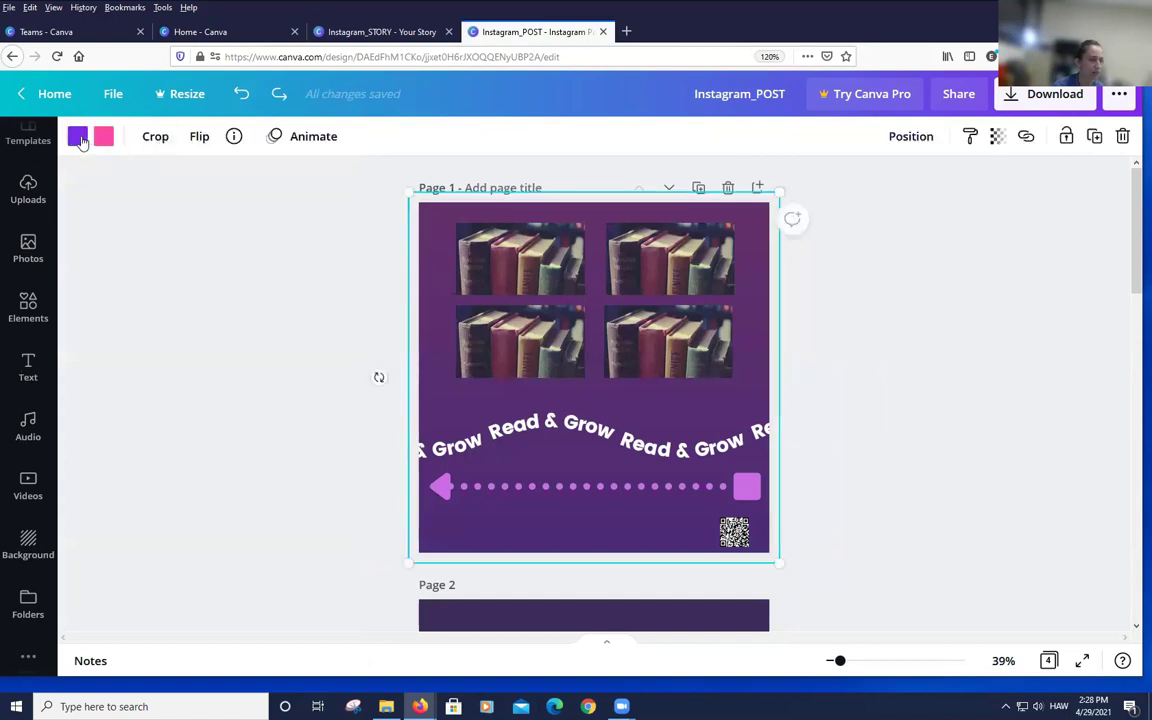
{"action": "left_click", "coordinate": [79, 136]}
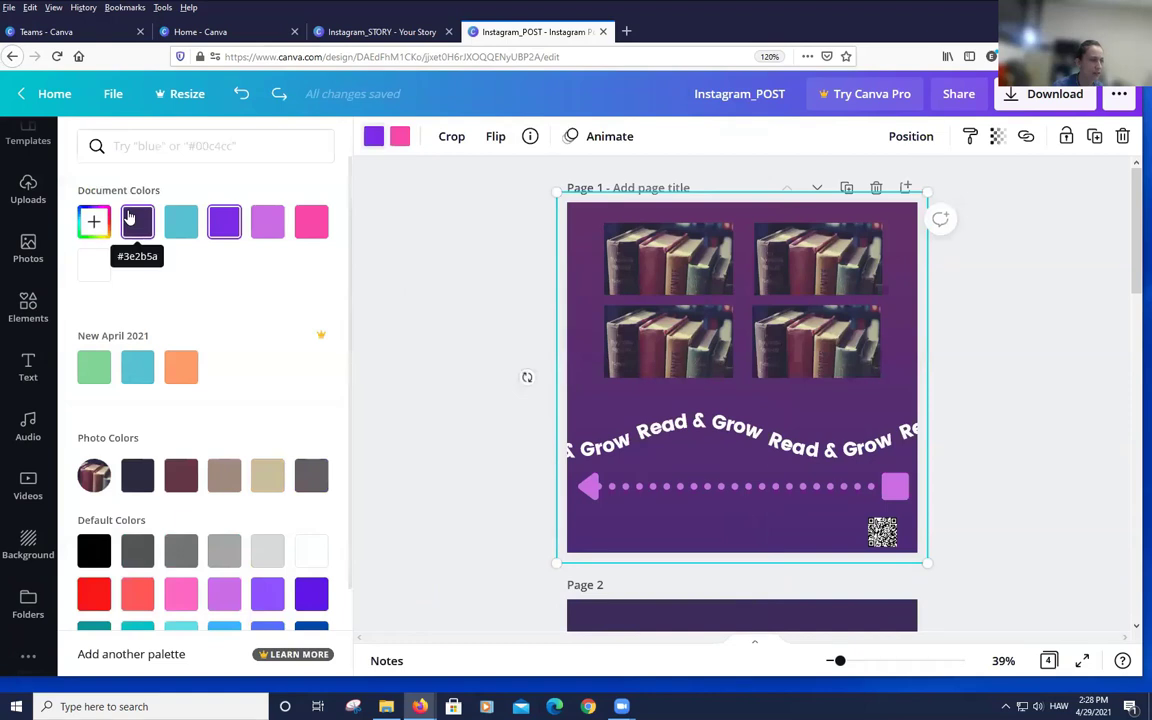
Return to the Instagram_STORY design and set its page background to the custom colour #3E2B5A
{"action": "left_click", "coordinate": [380, 31]}
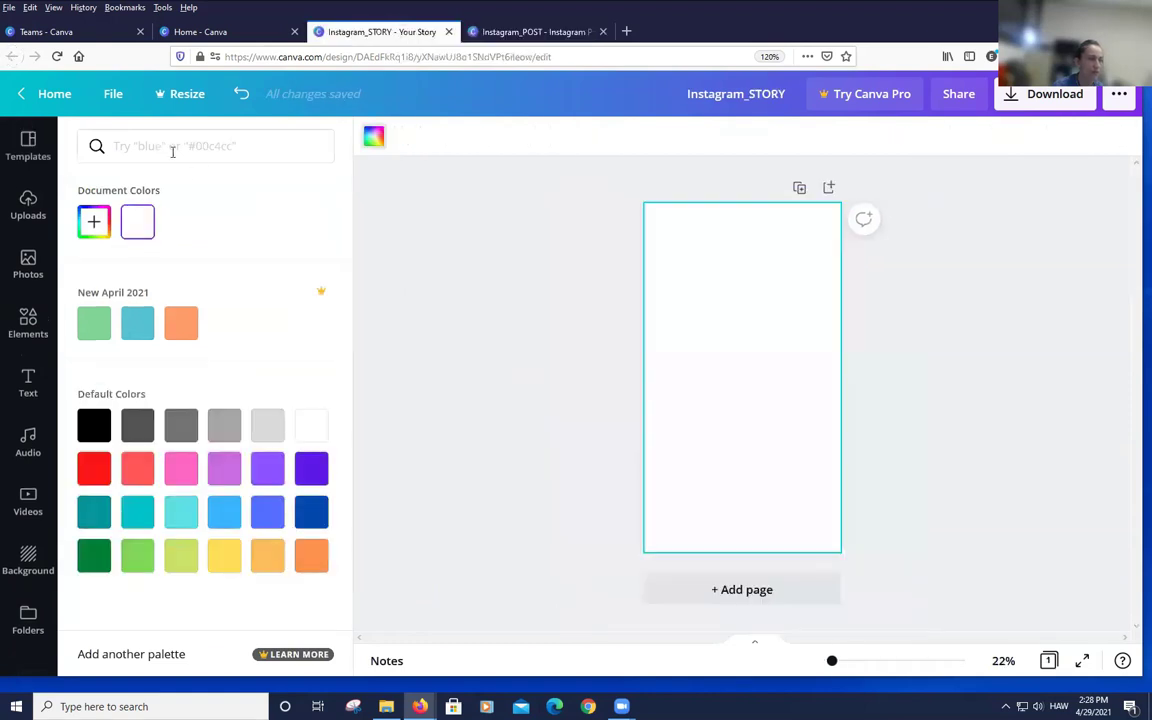
{"action": "left_click", "coordinate": [94, 221]}
{"action": "type", "text": "#3"}
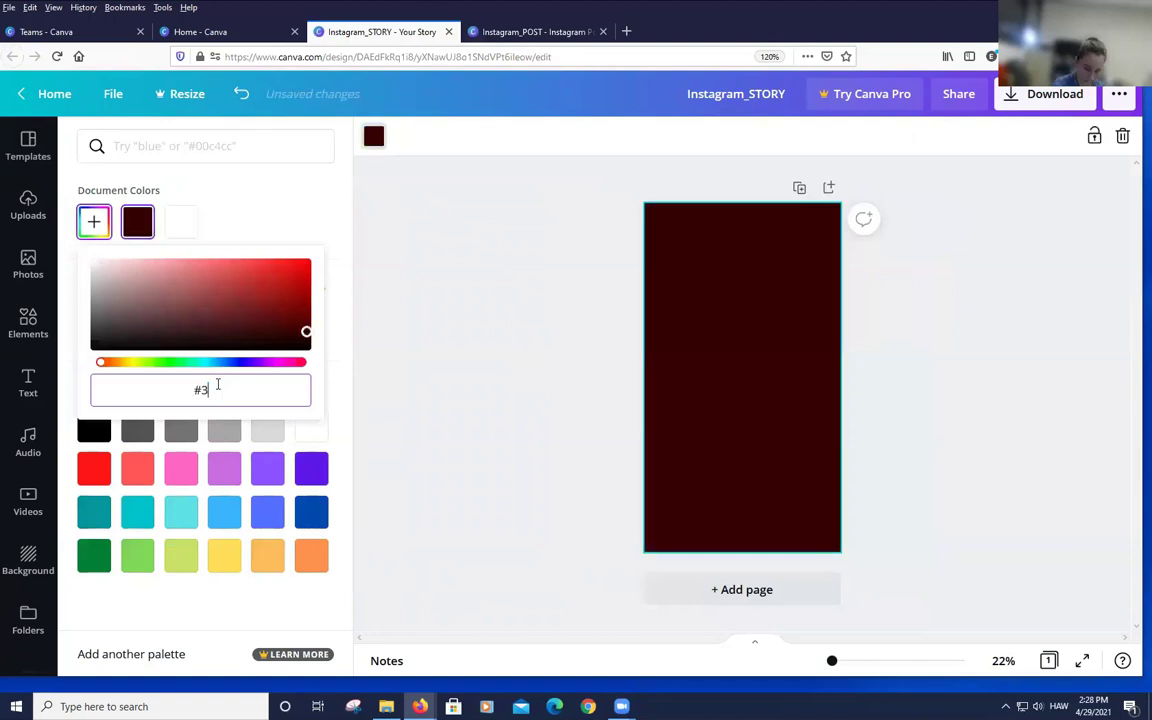
{"action": "type", "text": "E2B5A"}
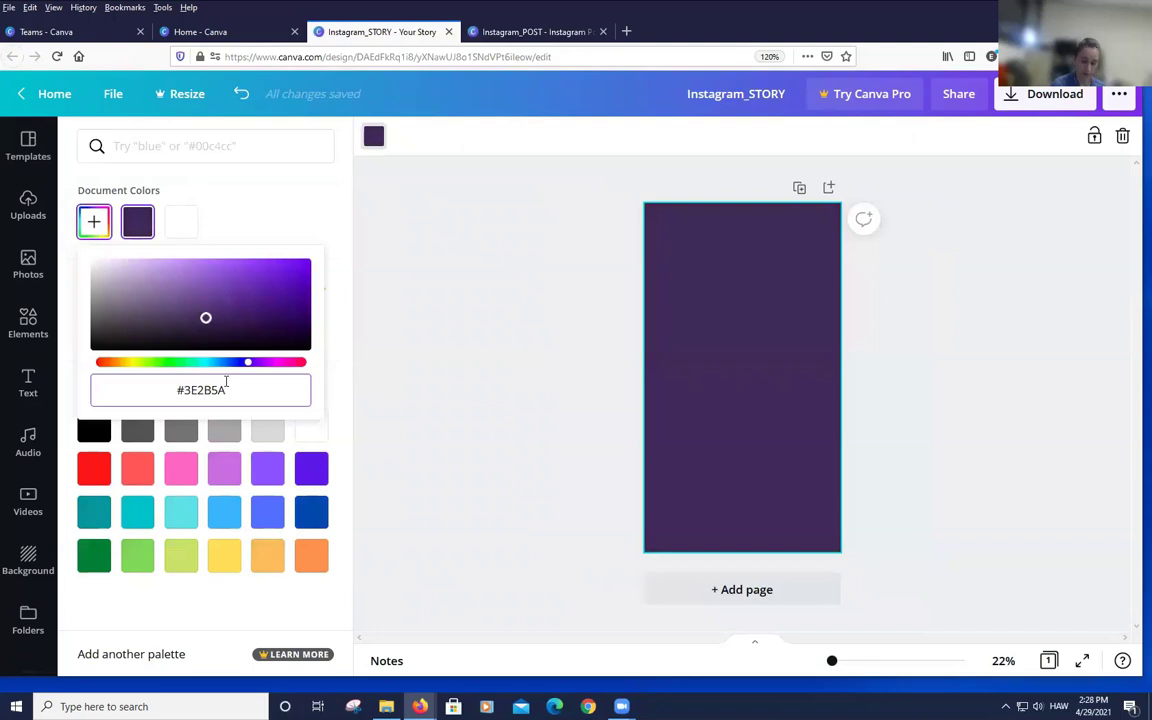
{"action": "key", "text": "Return"}
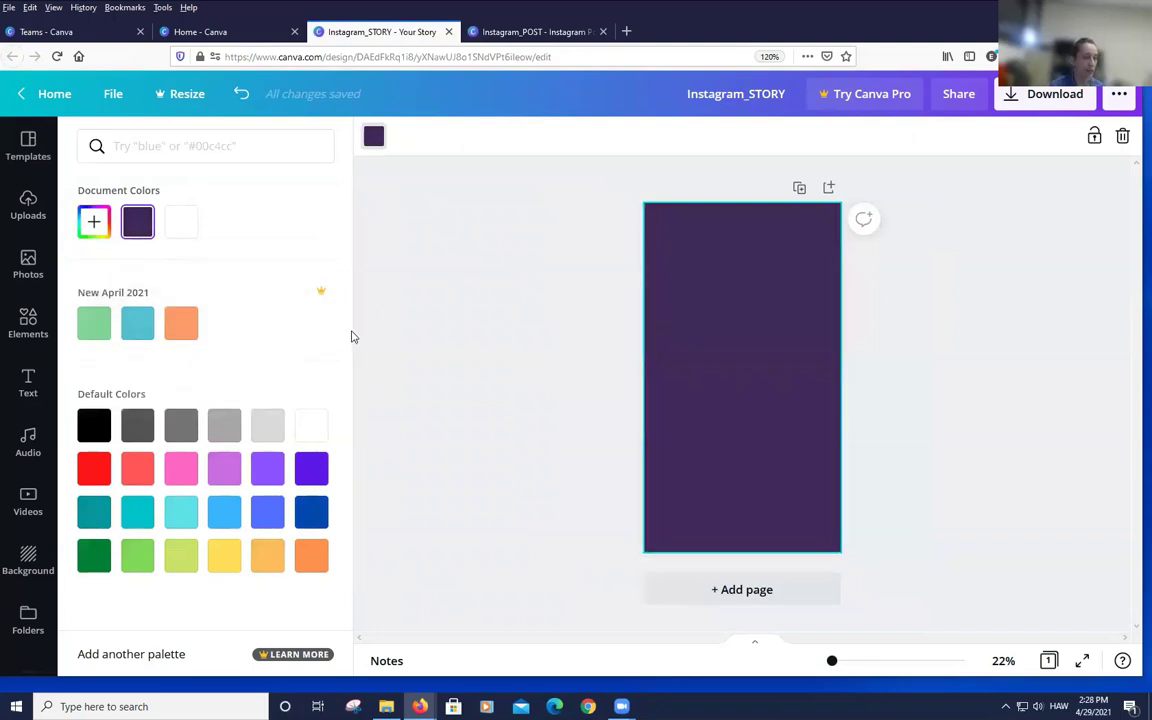
{"action": "left_click", "coordinate": [429, 347]}
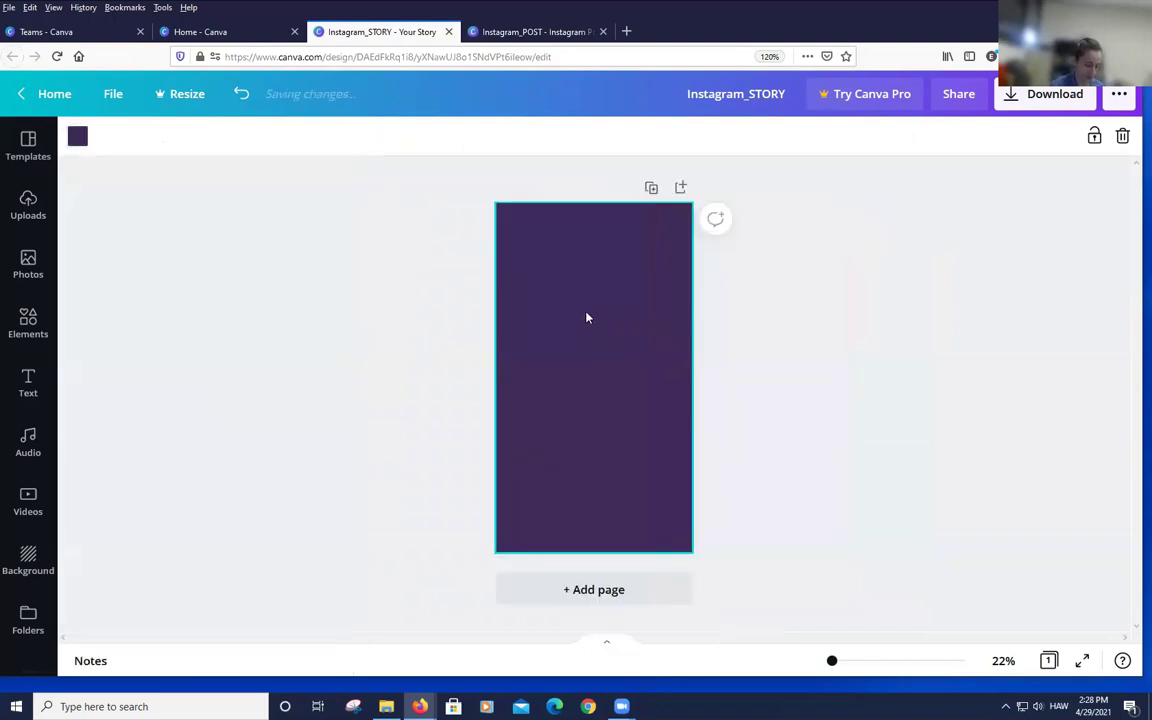
Paste the copied post elements onto the story page and check which part is the gradient background
{"action": "key", "text": "ctrl+v"}
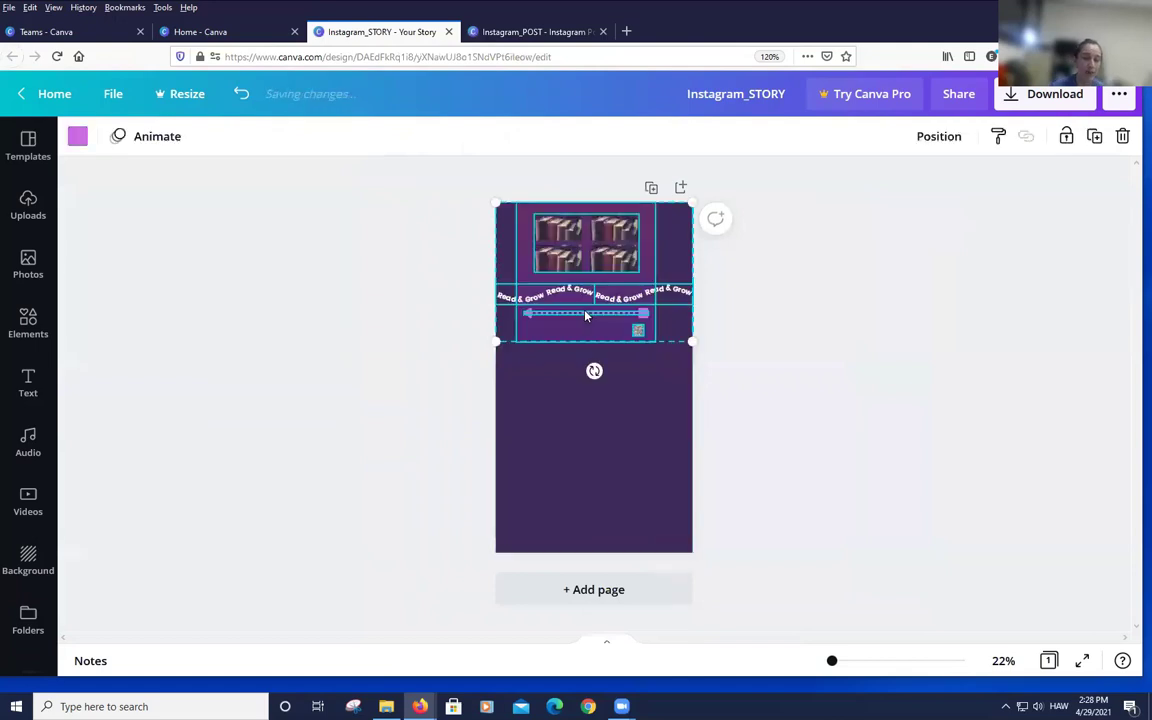
{"action": "left_click", "coordinate": [766, 341]}
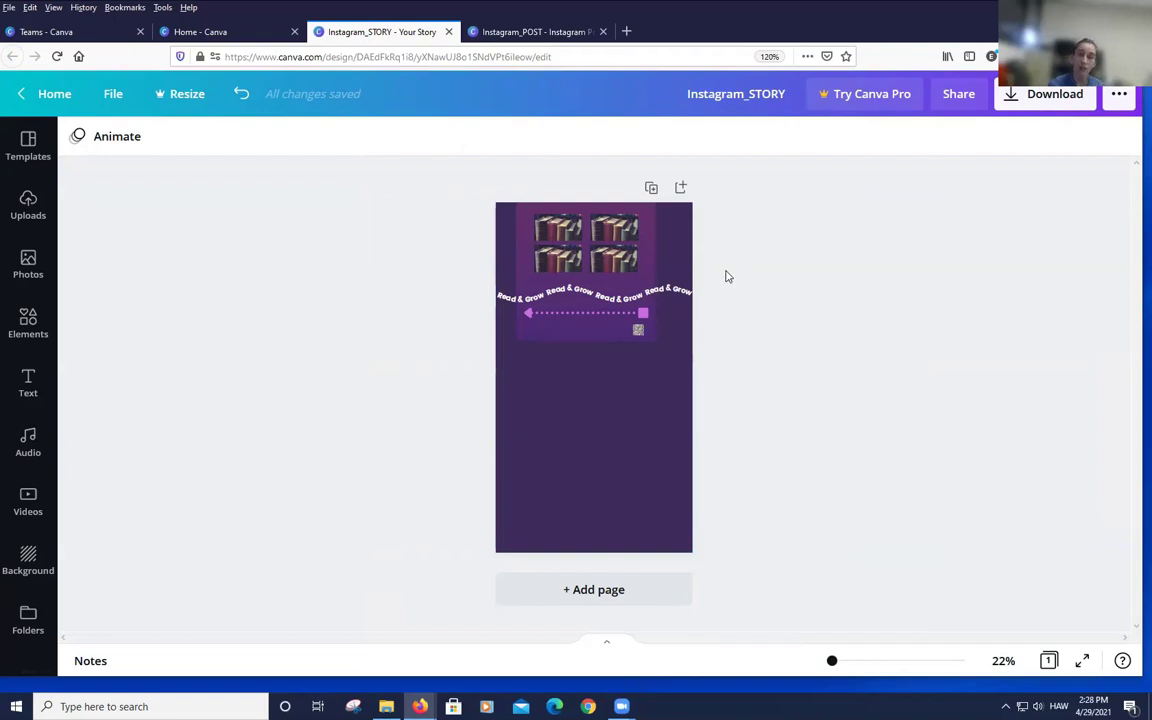
{"action": "left_click", "coordinate": [646, 282]}
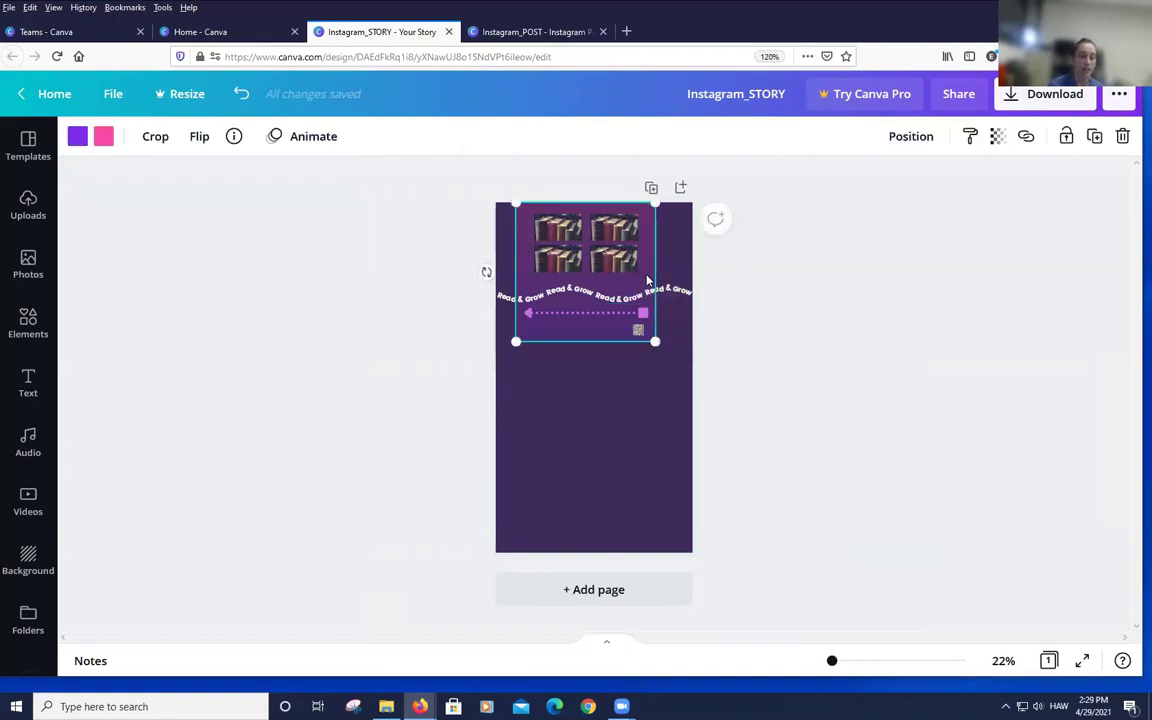
{"action": "left_click", "coordinate": [484, 163]}
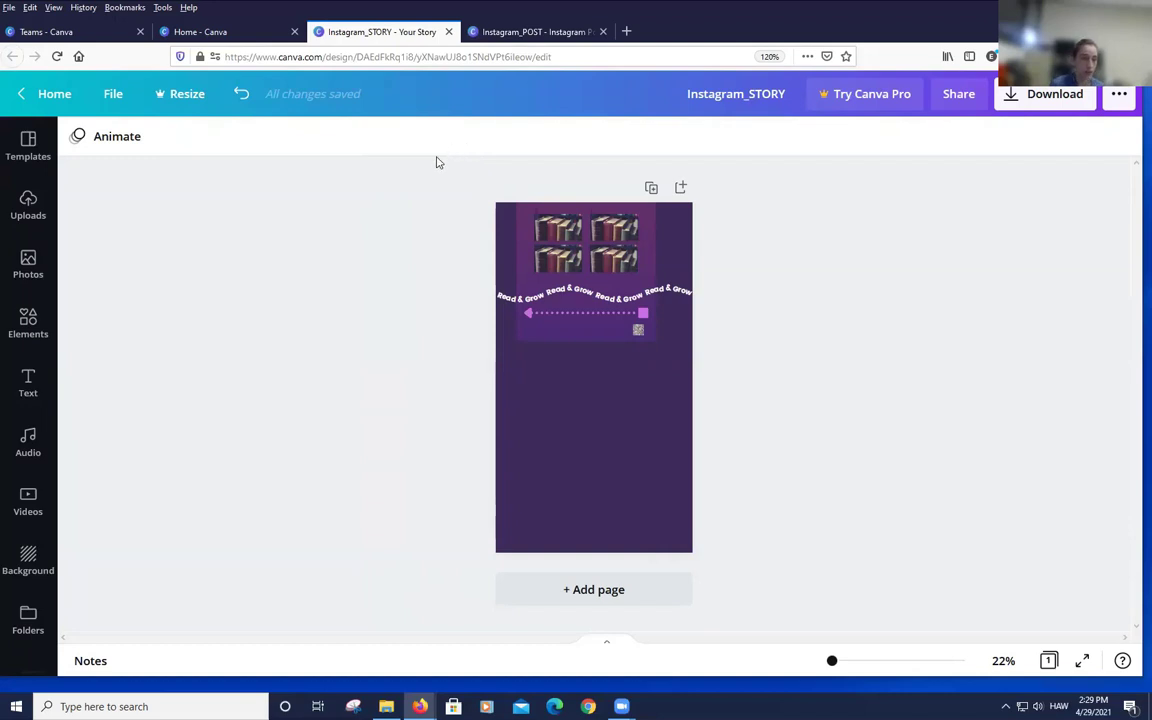
Select all pasted elements together, enlarge them to the story page's full height and shift them left so the gradient covers the page
{"action": "left_click_drag", "start_coordinate": [435, 158], "coordinate": [722, 373]}
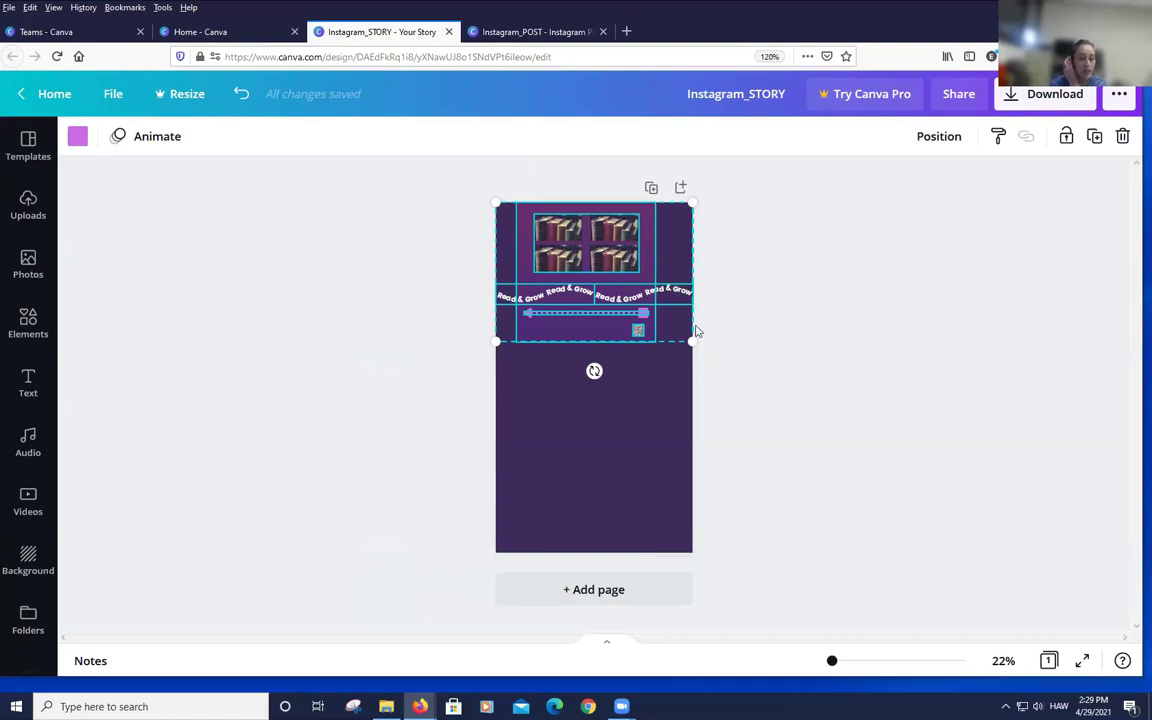
{"action": "left_click_drag", "start_coordinate": [718, 374], "coordinate": [919, 665]}
{"action": "left_click_drag", "start_coordinate": [575, 243], "coordinate": [391, 237]}
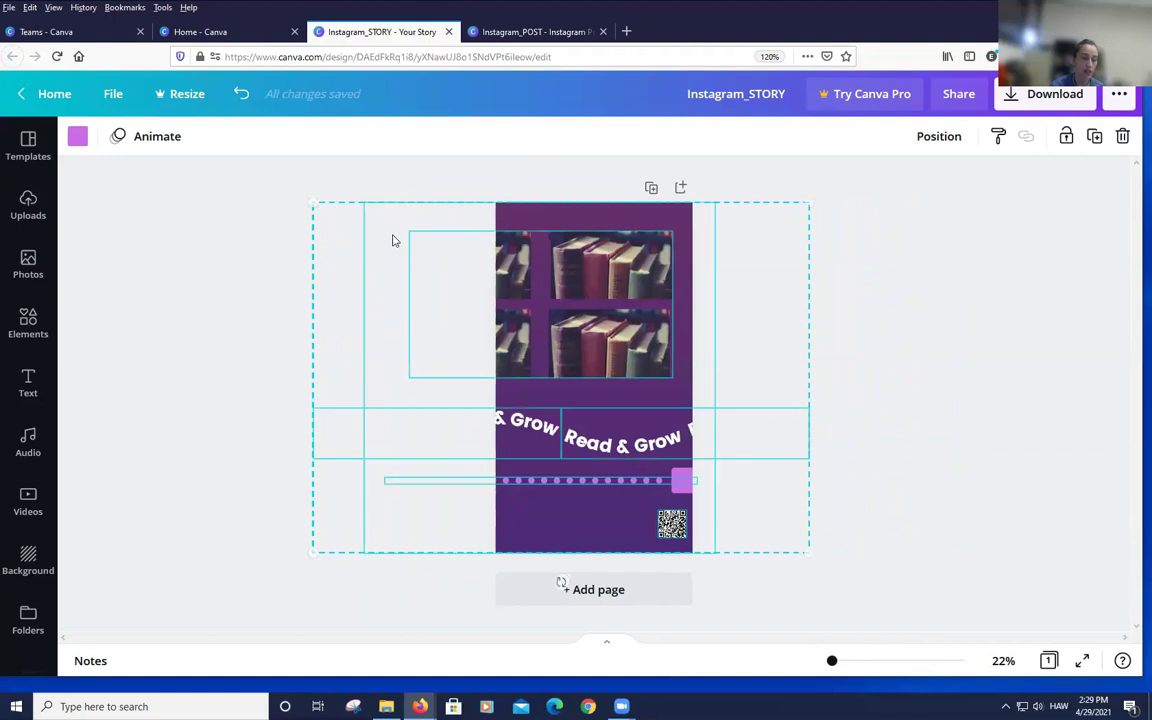
{"action": "left_click", "coordinate": [935, 352]}
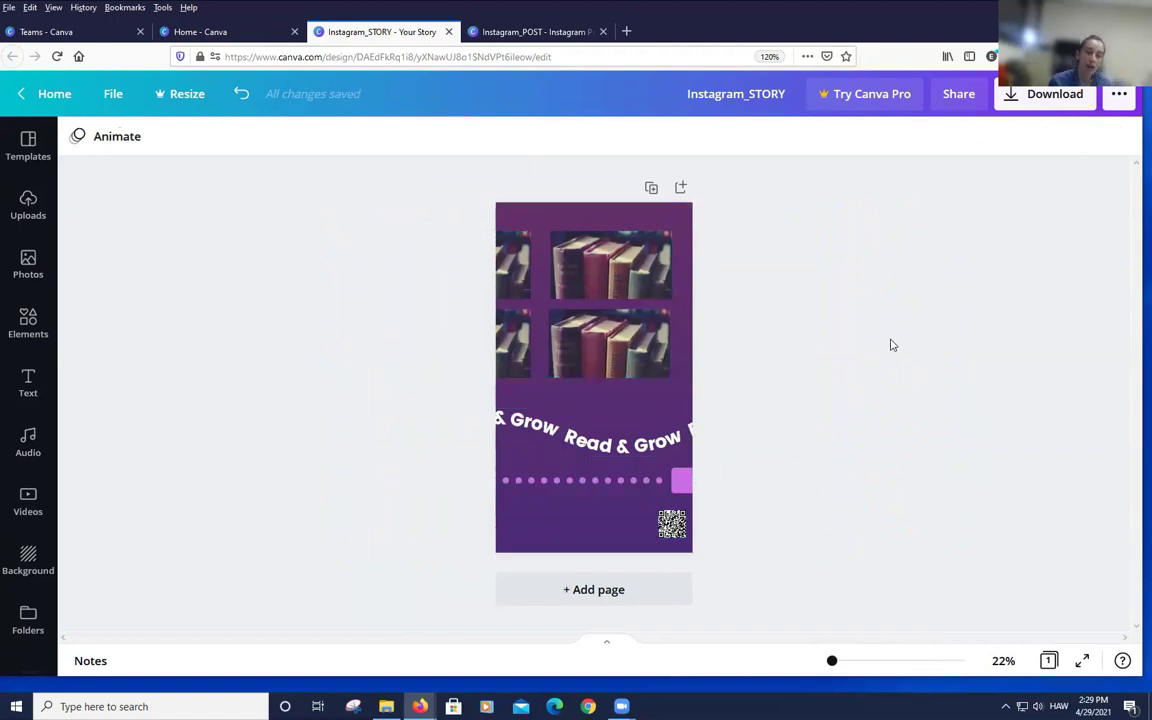
Lock the gradient background on the story page and clear the selection
{"action": "left_click", "coordinate": [604, 204]}
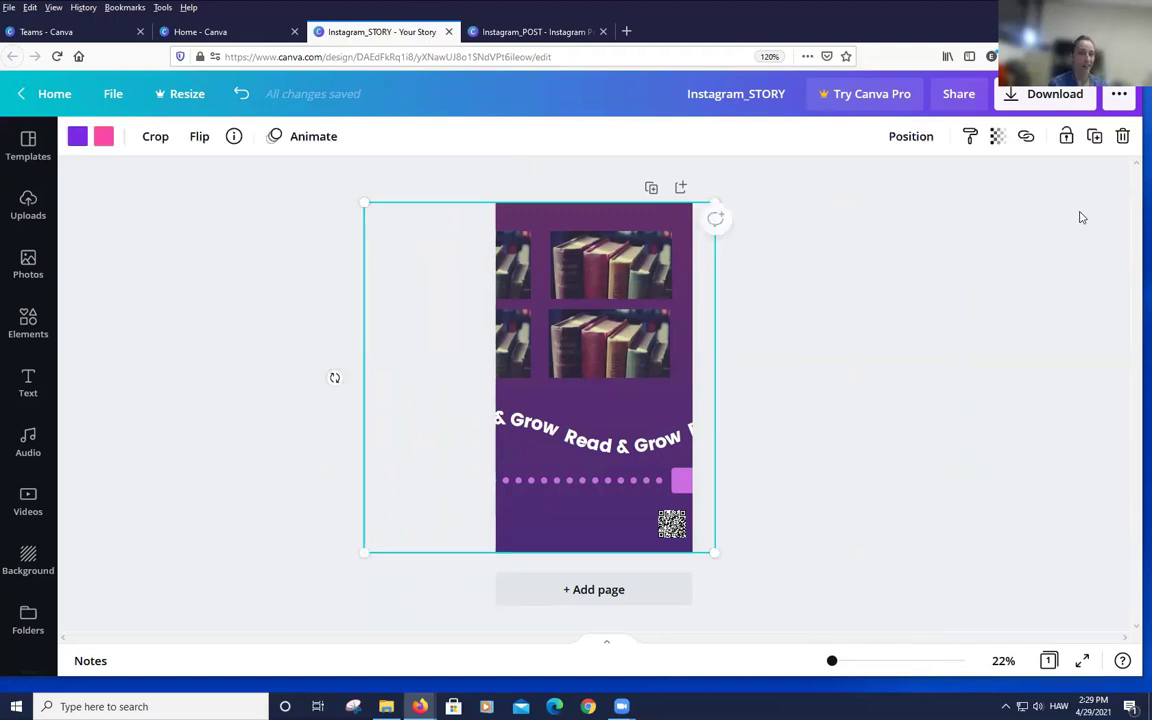
{"action": "left_click", "coordinate": [1066, 136]}
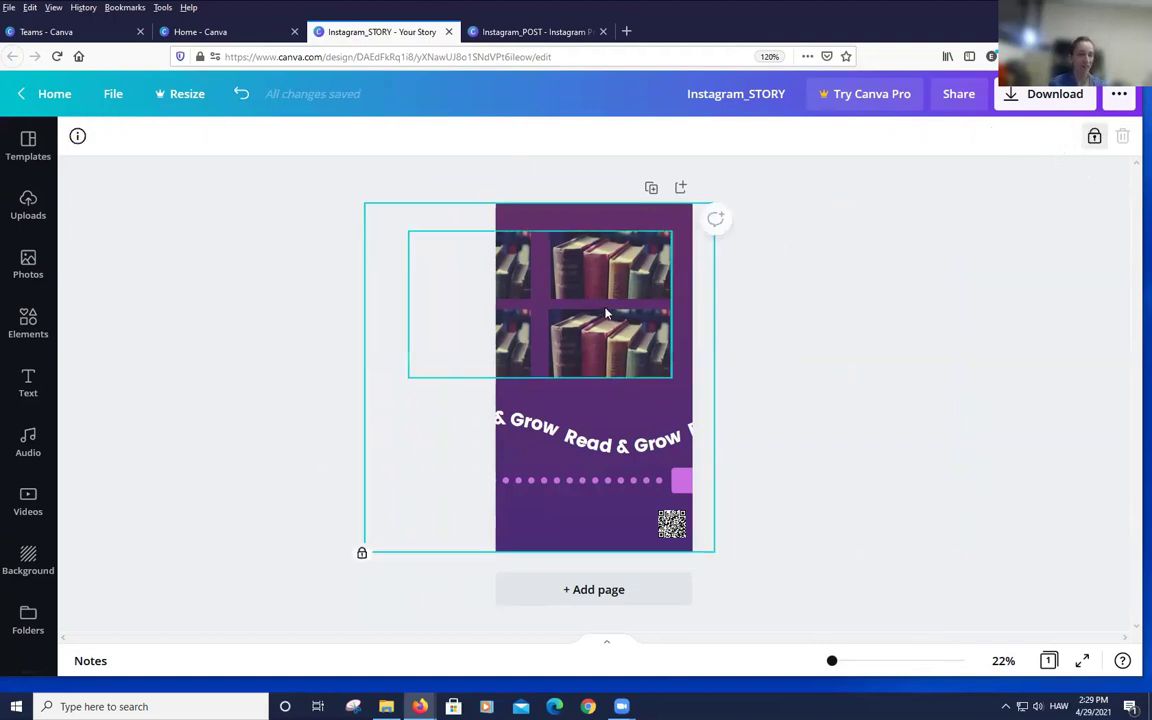
{"action": "left_click", "coordinate": [796, 318]}
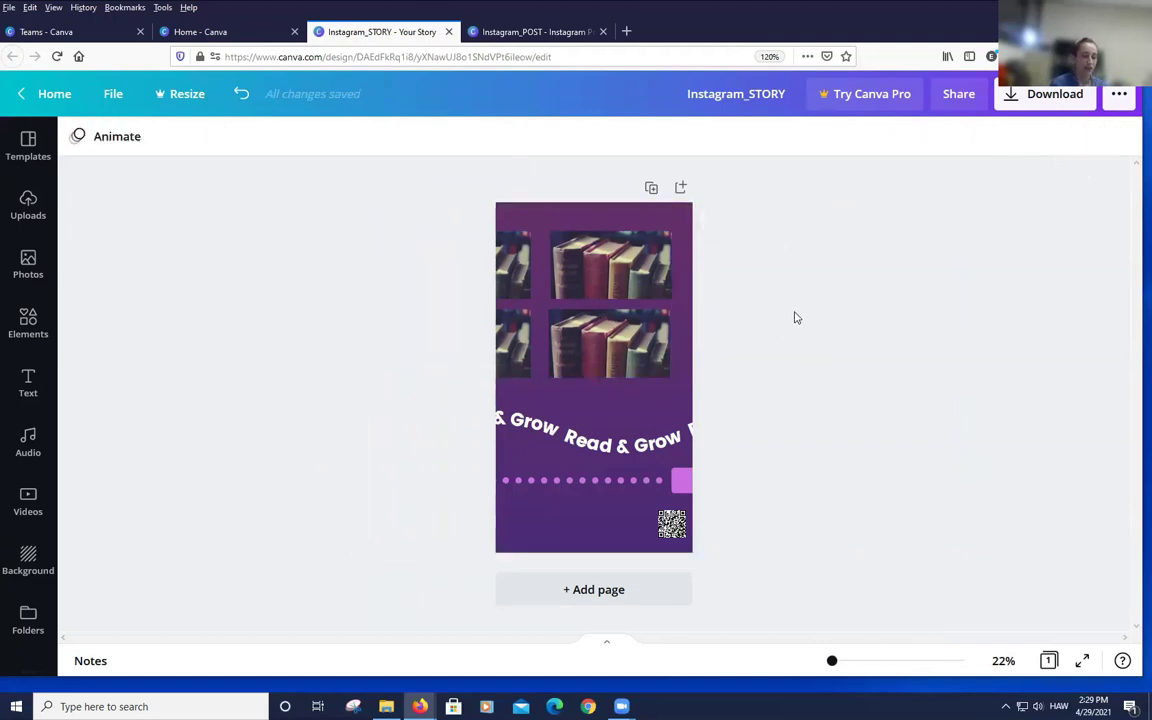
Shrink the group of four book photos so it fits within the story page's width
{"action": "left_click", "coordinate": [568, 271]}
{"action": "left_click_drag", "start_coordinate": [409, 373], "coordinate": [525, 330]}
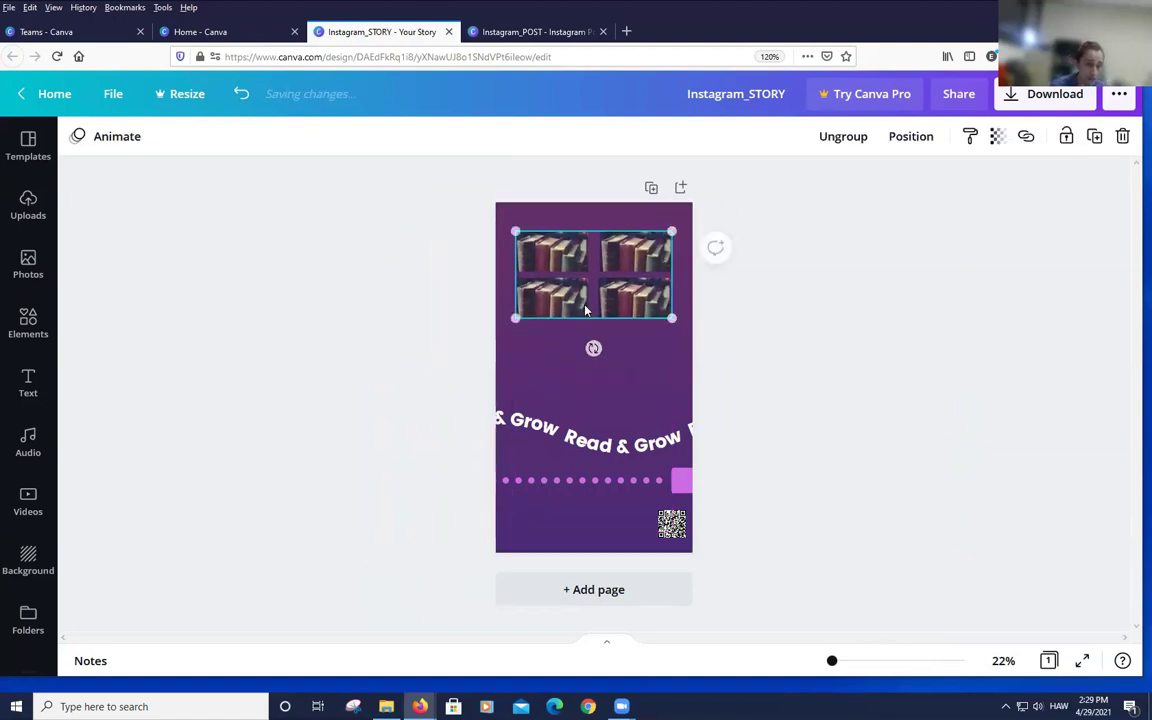
{"action": "left_click", "coordinate": [776, 322]}
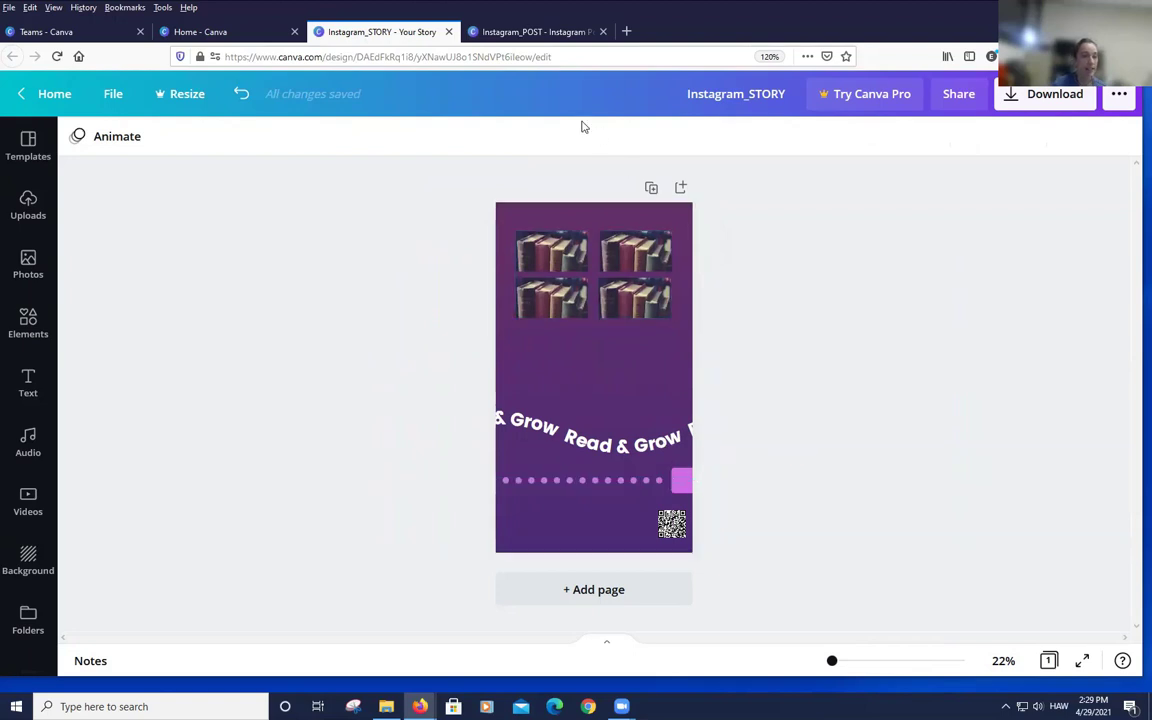
Compare the story page's layout with the Instagram_POST design, and return to the Instagram_STORY design
{"action": "left_click", "coordinate": [508, 33]}
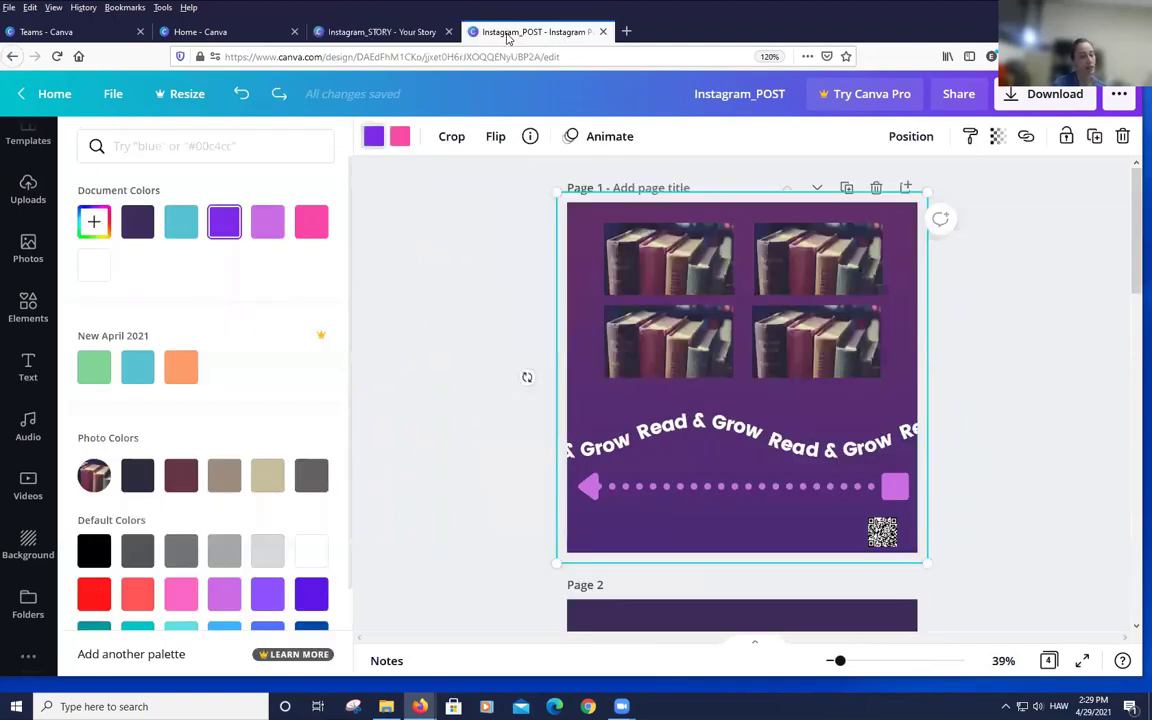
{"action": "left_click", "coordinate": [360, 426]}
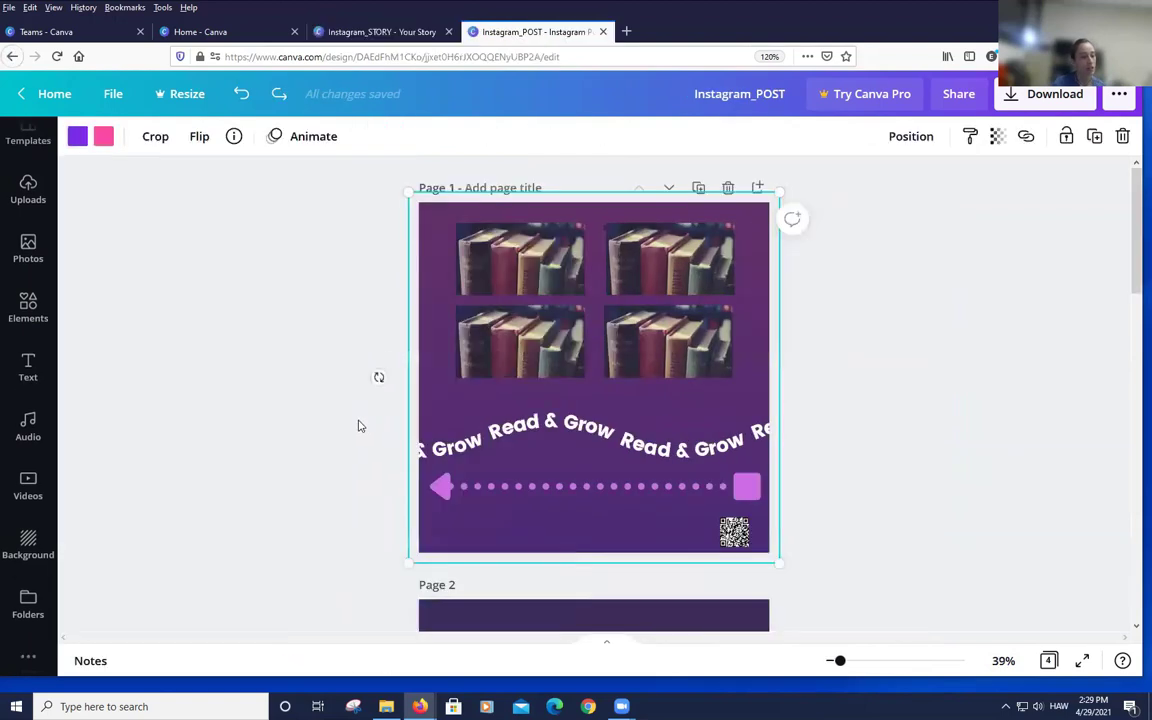
{"action": "left_click", "coordinate": [275, 400]}
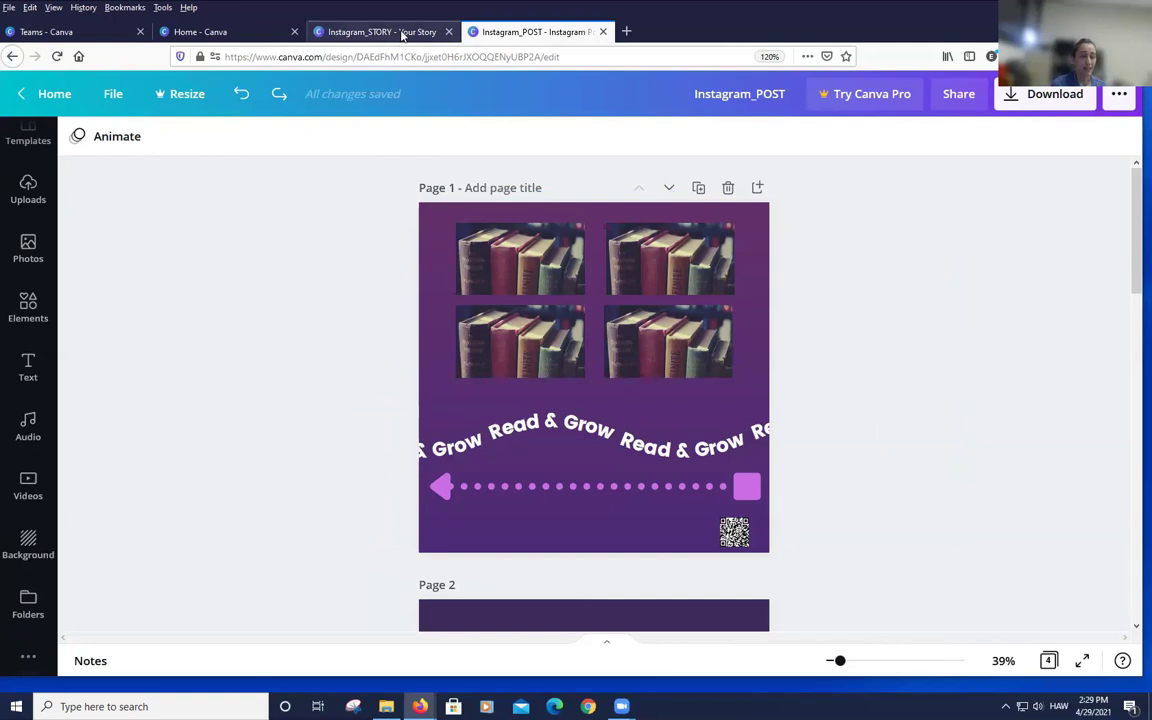
{"action": "left_click", "coordinate": [403, 32]}
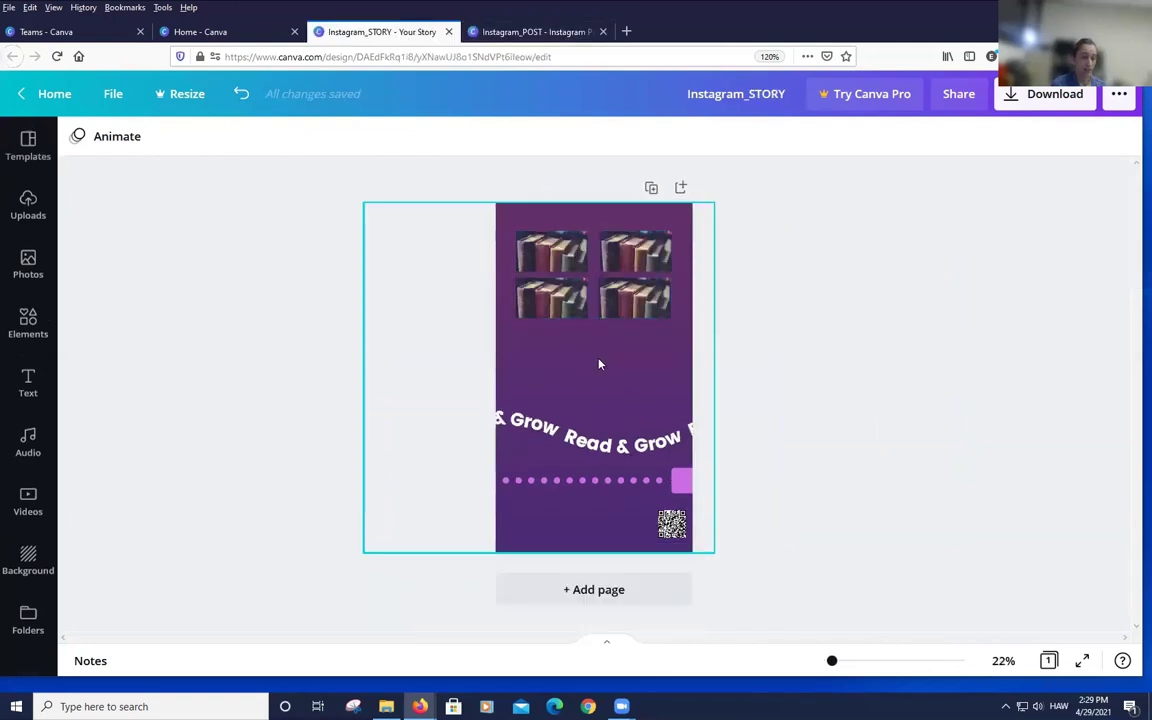
{"action": "left_click", "coordinate": [530, 32]}
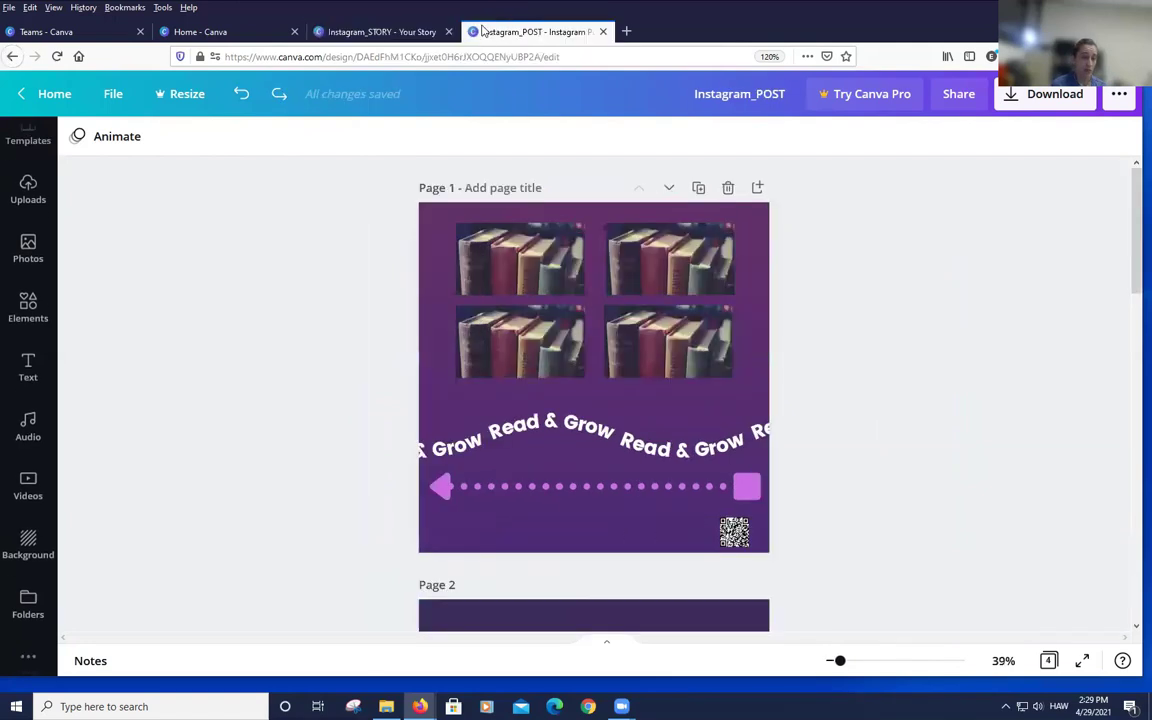
{"action": "left_click", "coordinate": [422, 33]}
Duplicate the group of four book photos and place the copy directly beneath the original
{"action": "left_click", "coordinate": [603, 234]}
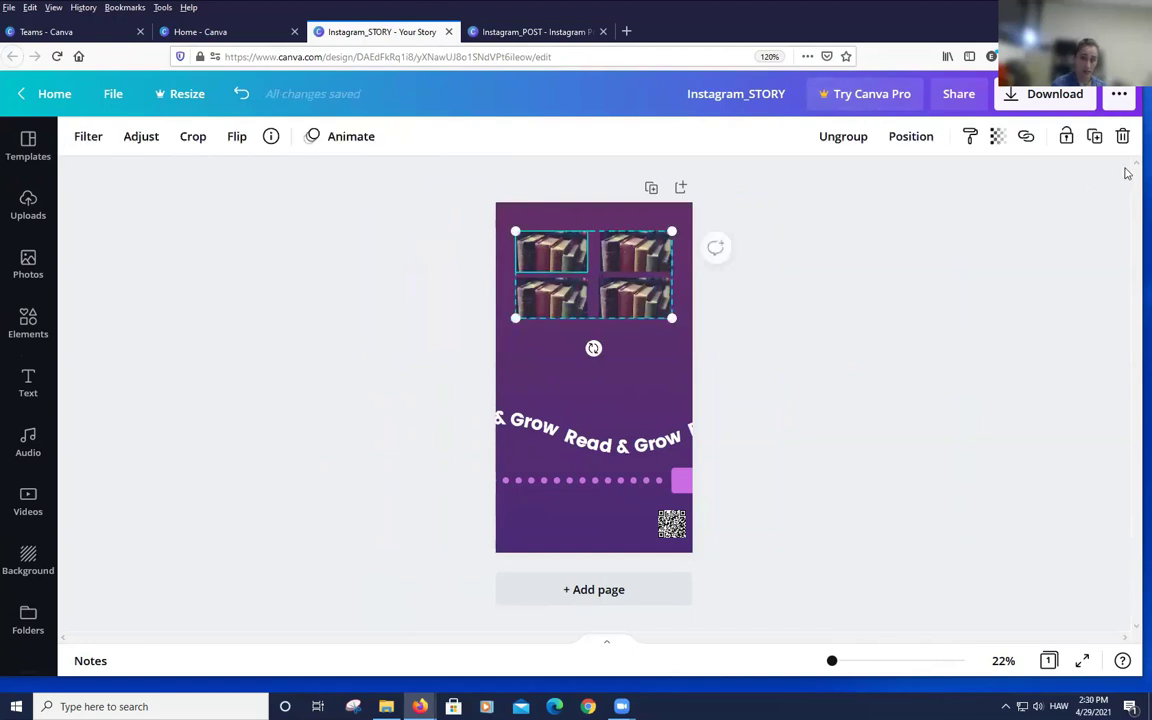
{"action": "left_click_drag", "start_coordinate": [663, 262], "coordinate": [627, 373]}
{"action": "left_click", "coordinate": [820, 349]}
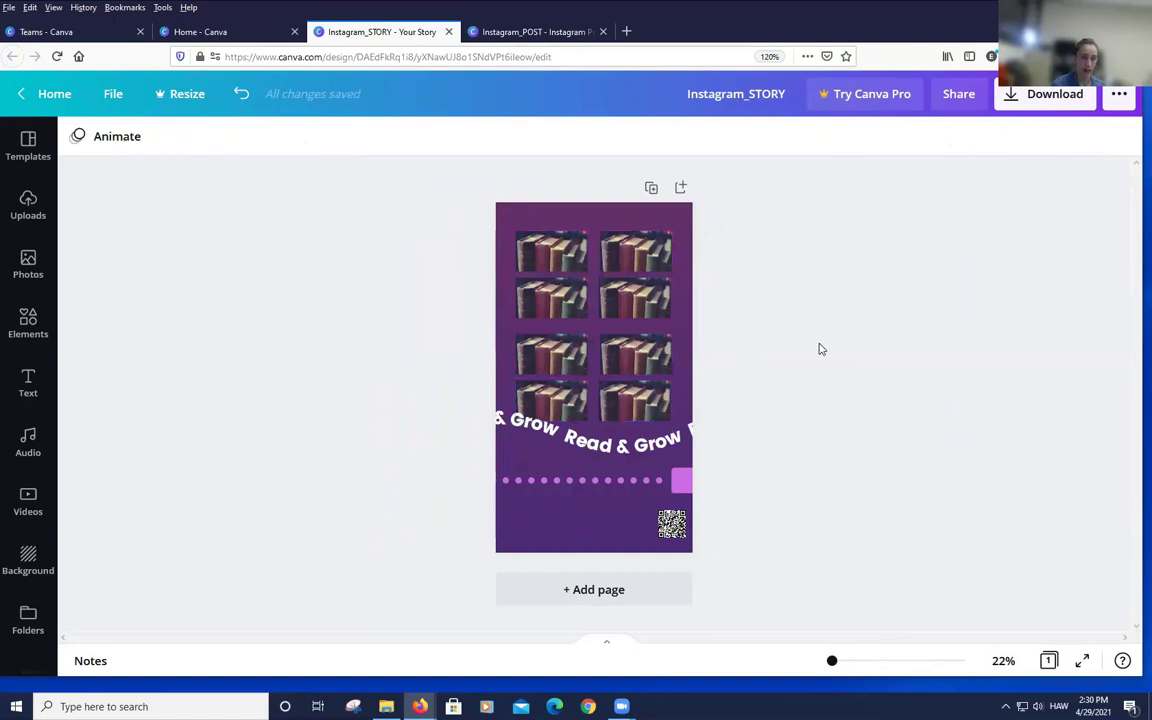
Try to align both book photo groups with each other by their middles, and undo the alignment
{"action": "left_click_drag", "start_coordinate": [363, 203], "coordinate": [715, 550]}
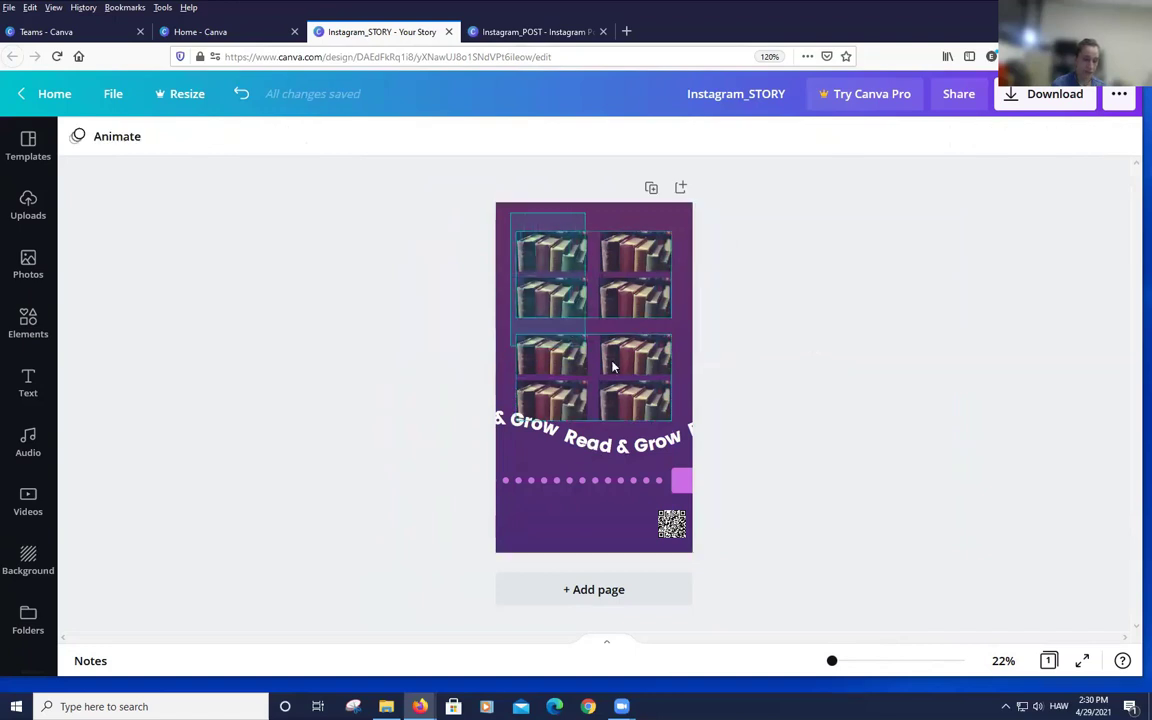
{"action": "left_click", "coordinate": [940, 136]}
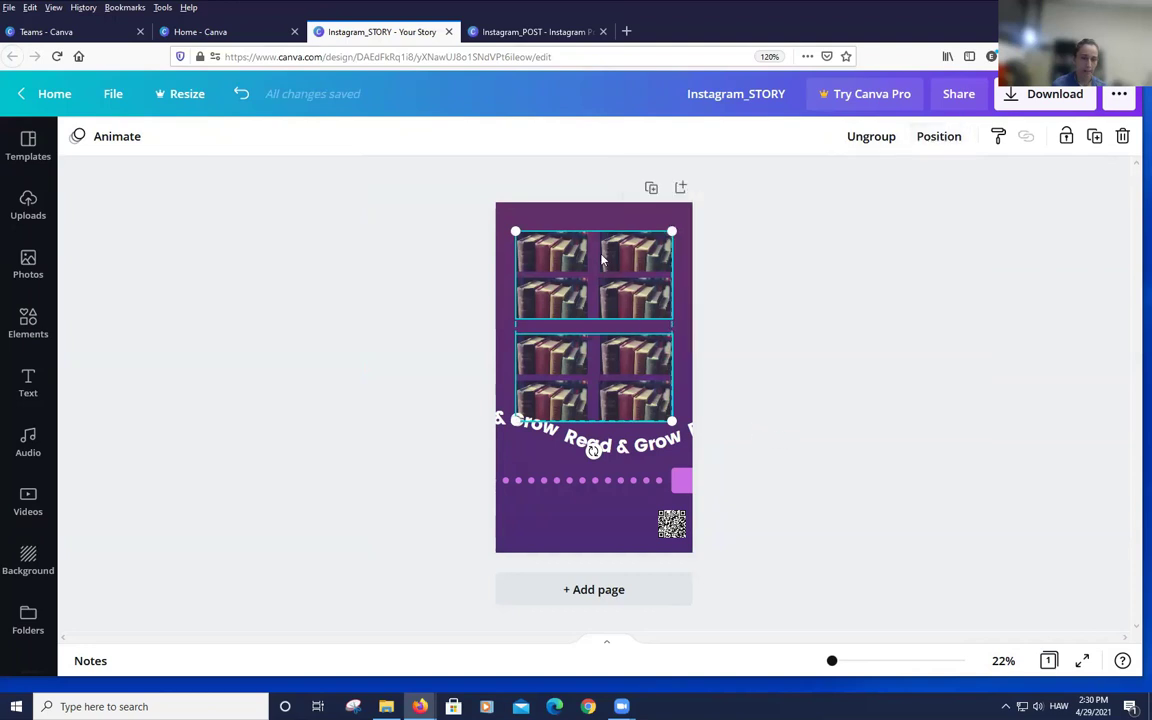
{"action": "left_click", "coordinate": [527, 216]}
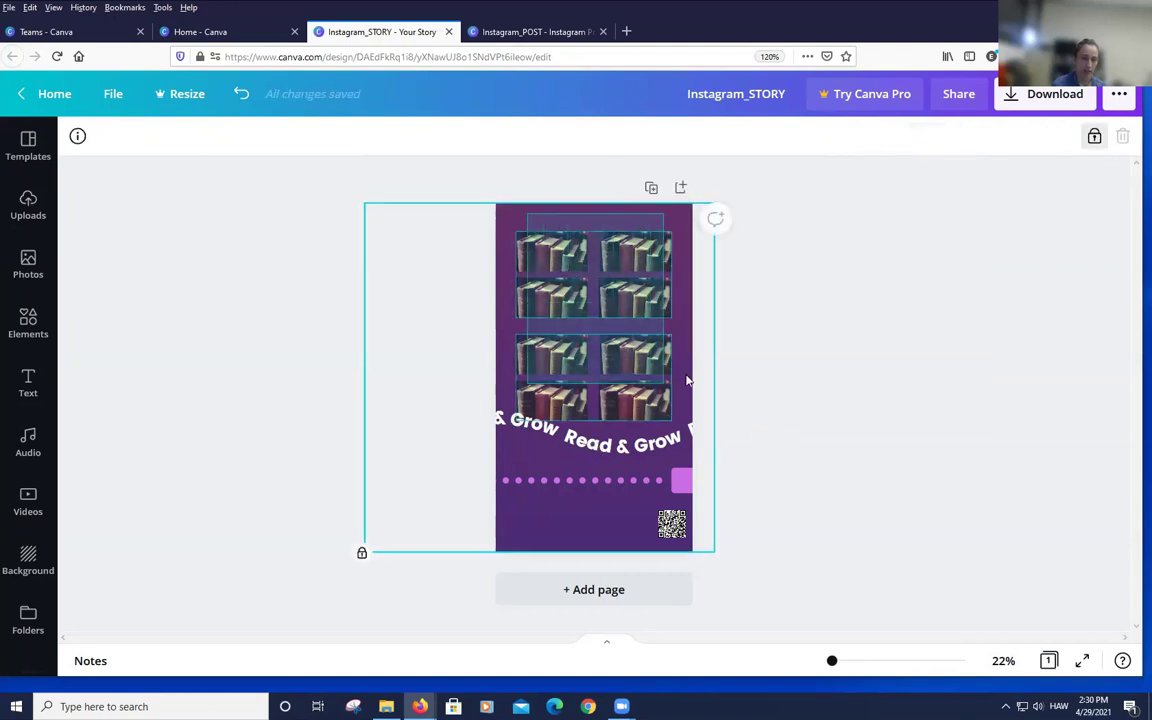
{"action": "left_click", "coordinate": [628, 352]}
{"action": "left_click", "coordinate": [940, 137]}
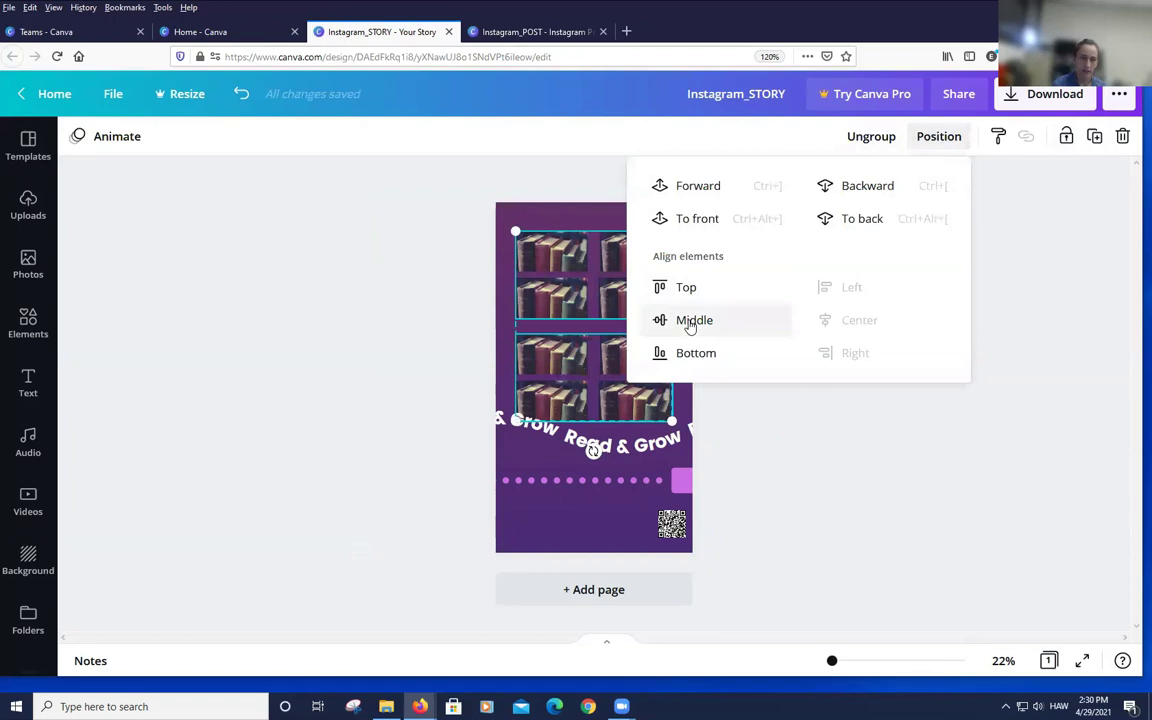
{"action": "left_click", "coordinate": [690, 322]}
{"action": "left_click", "coordinate": [414, 93]}
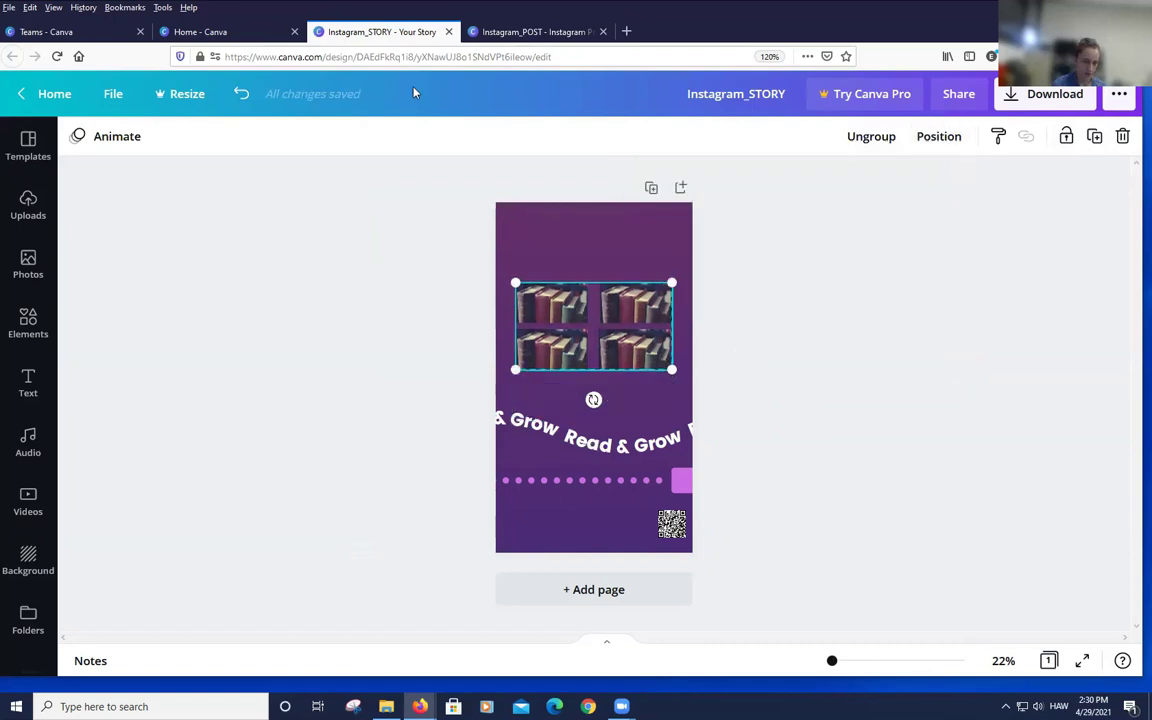
{"action": "left_click", "coordinate": [240, 93]}
Move both book photo groups up so they sit above the curved Read & Grow text
{"action": "mouse_move", "coordinate": [609, 331]}
{"action": "left_mouse_down"}
{"action": "mouse_move", "coordinate": [609, 316]}
{"action": "mouse_move", "coordinate": [605, 333]}
{"action": "left_mouse_up"}
{"action": "left_click", "coordinate": [605, 355]}
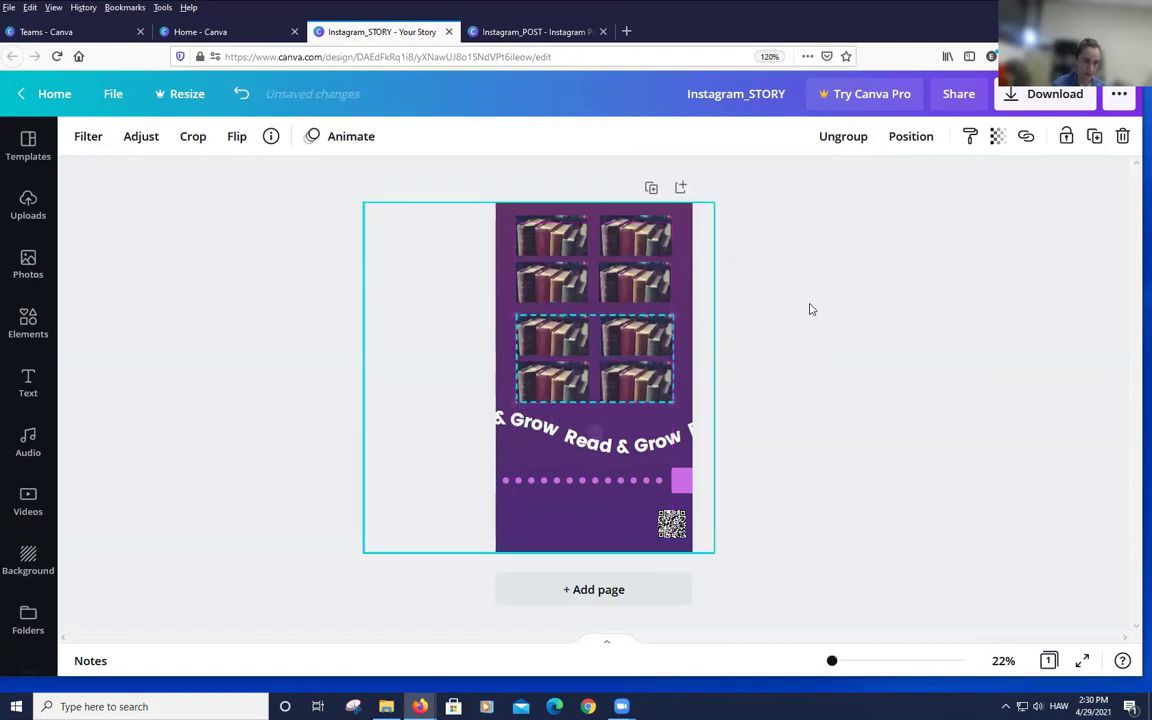
{"action": "left_click", "coordinate": [807, 308]}
Group all eight book photos together and scale the group down slightly
{"action": "left_click_drag", "start_coordinate": [507, 214], "coordinate": [690, 415]}
{"action": "left_click", "coordinate": [879, 145]}
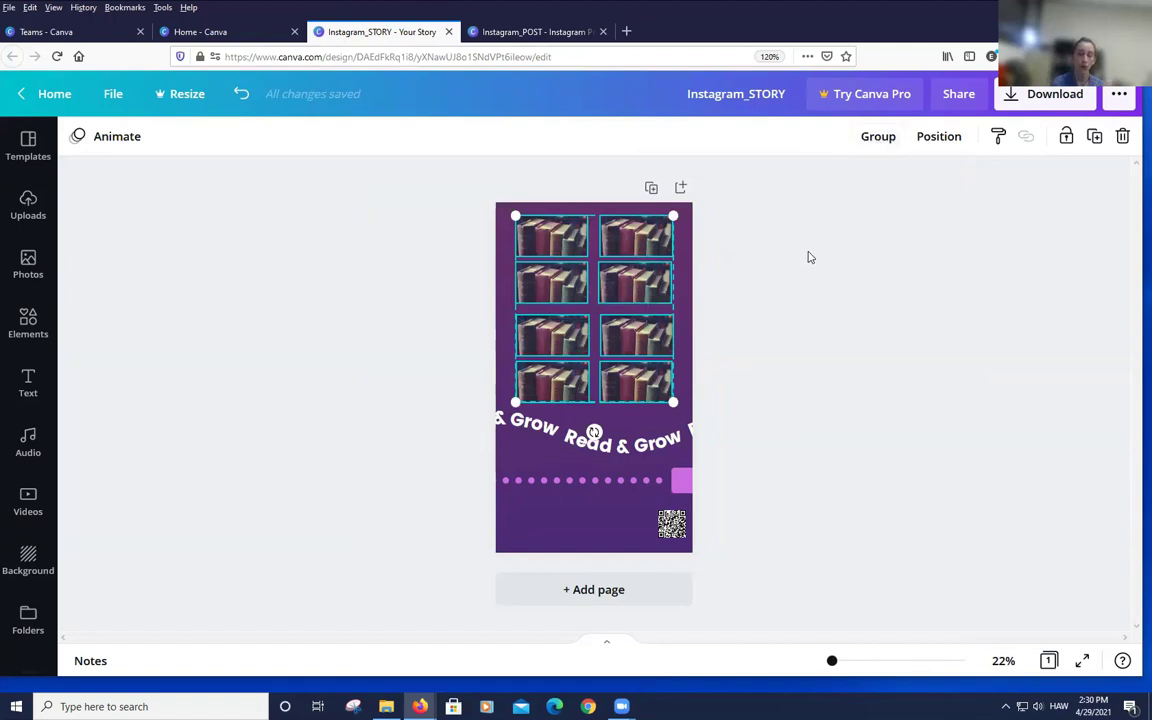
{"action": "left_click", "coordinate": [877, 141]}
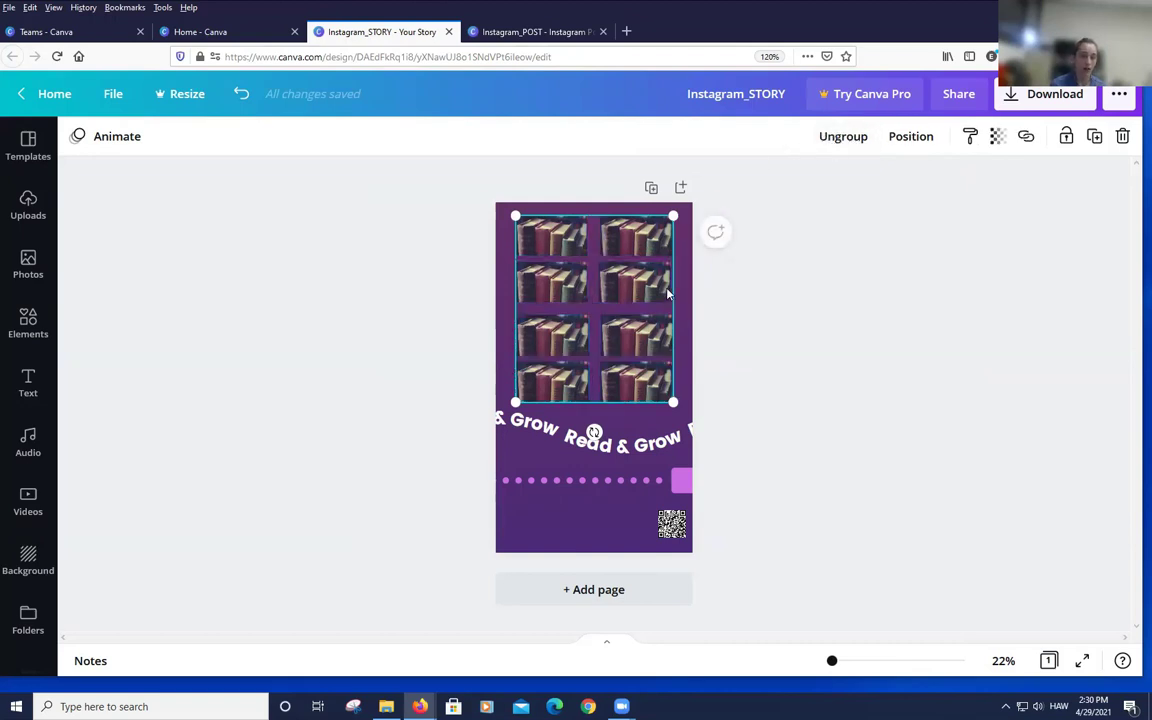
{"action": "left_click_drag", "start_coordinate": [672, 400], "coordinate": [652, 377]}
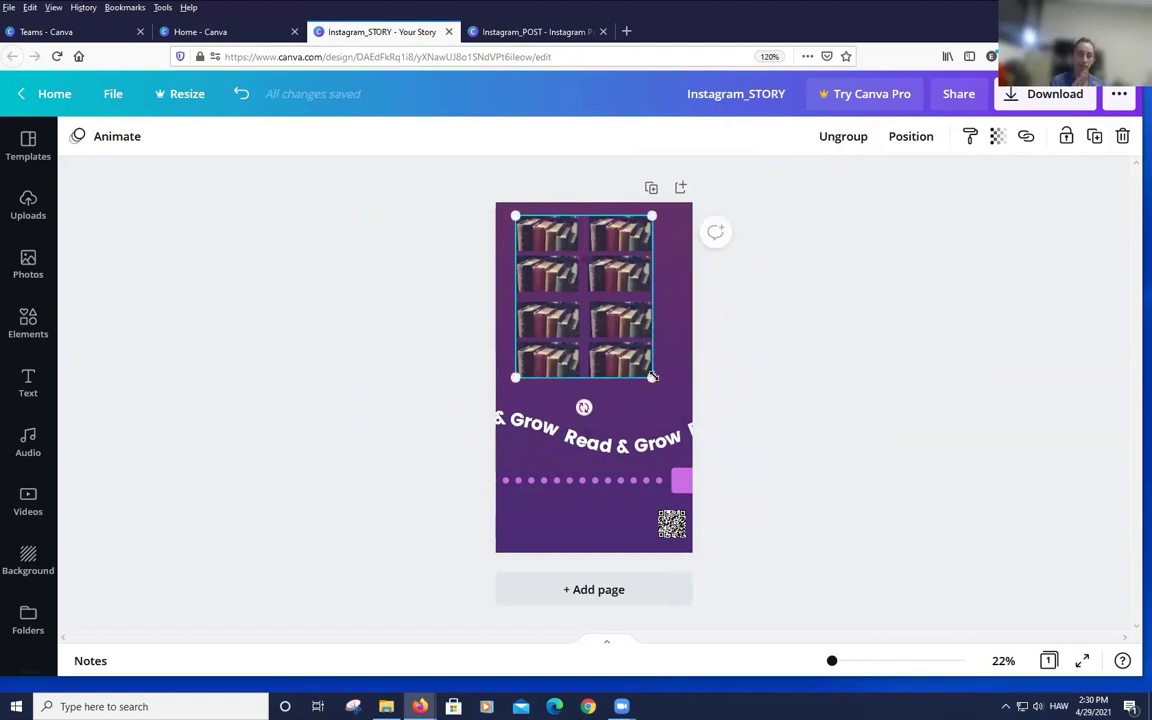
Try to align the combined photo group to the middle of the page, and undo it
{"action": "left_click", "coordinate": [911, 139]}
{"action": "left_click", "coordinate": [705, 290]}
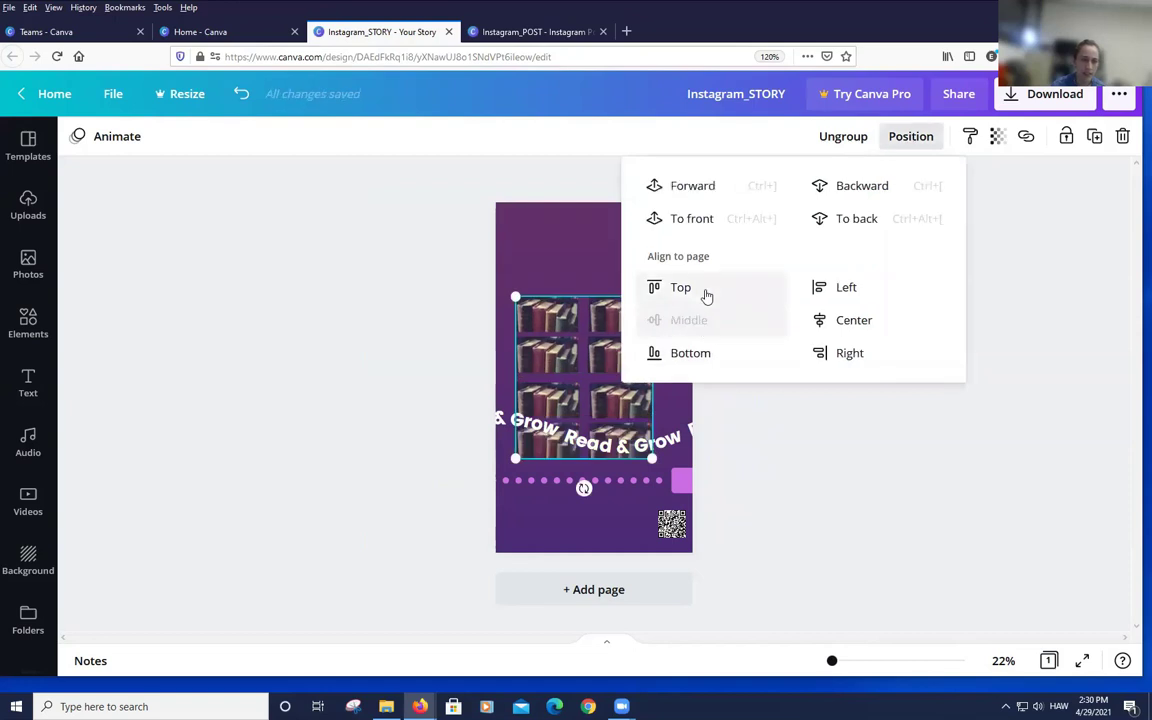
{"action": "left_click", "coordinate": [241, 93]}
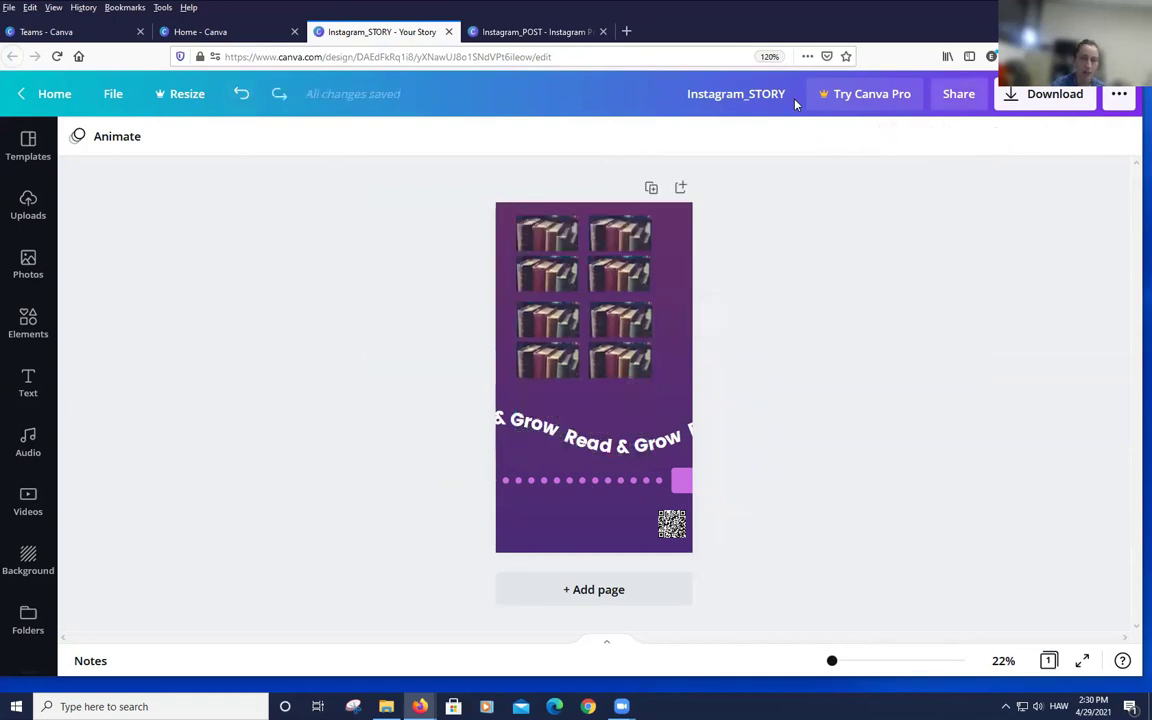
{"action": "key", "text": "ctrl+z"}
Center the combined photo group horizontally on the page and enlarge it to fill the space above the curved text
{"action": "left_click", "coordinate": [899, 140]}
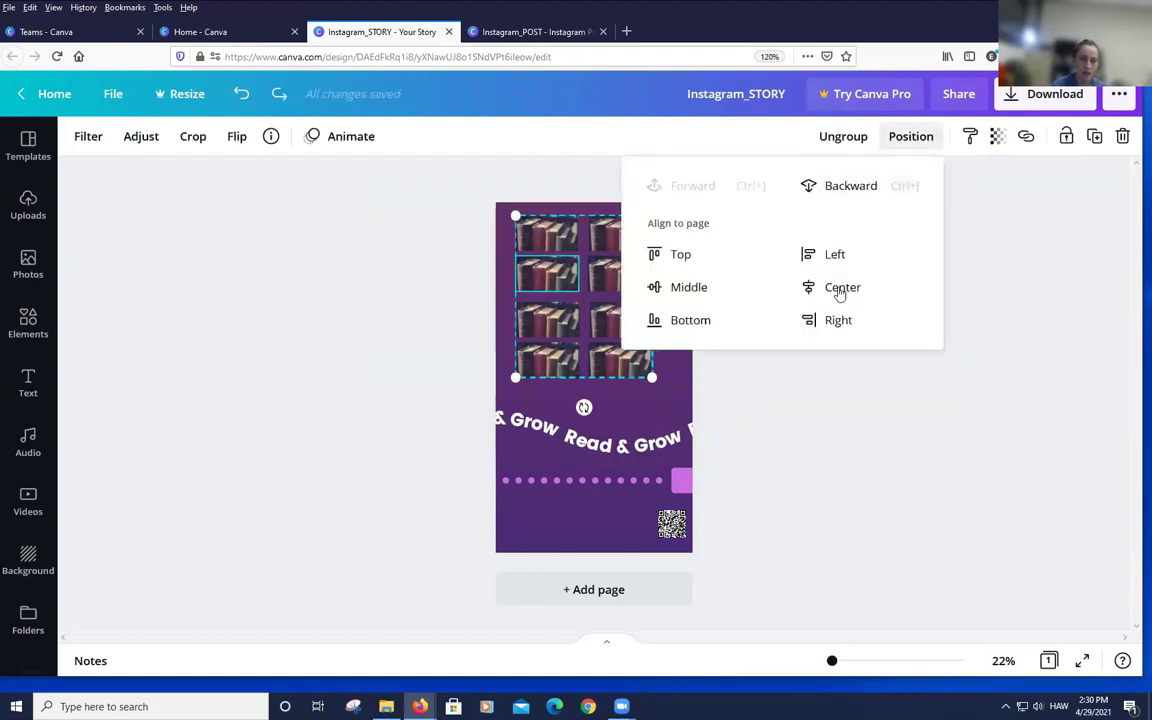
{"action": "left_click", "coordinate": [836, 290]}
{"action": "left_click_drag", "start_coordinate": [592, 285], "coordinate": [677, 408]}
{"action": "left_click_drag", "start_coordinate": [624, 347], "coordinate": [619, 342]}
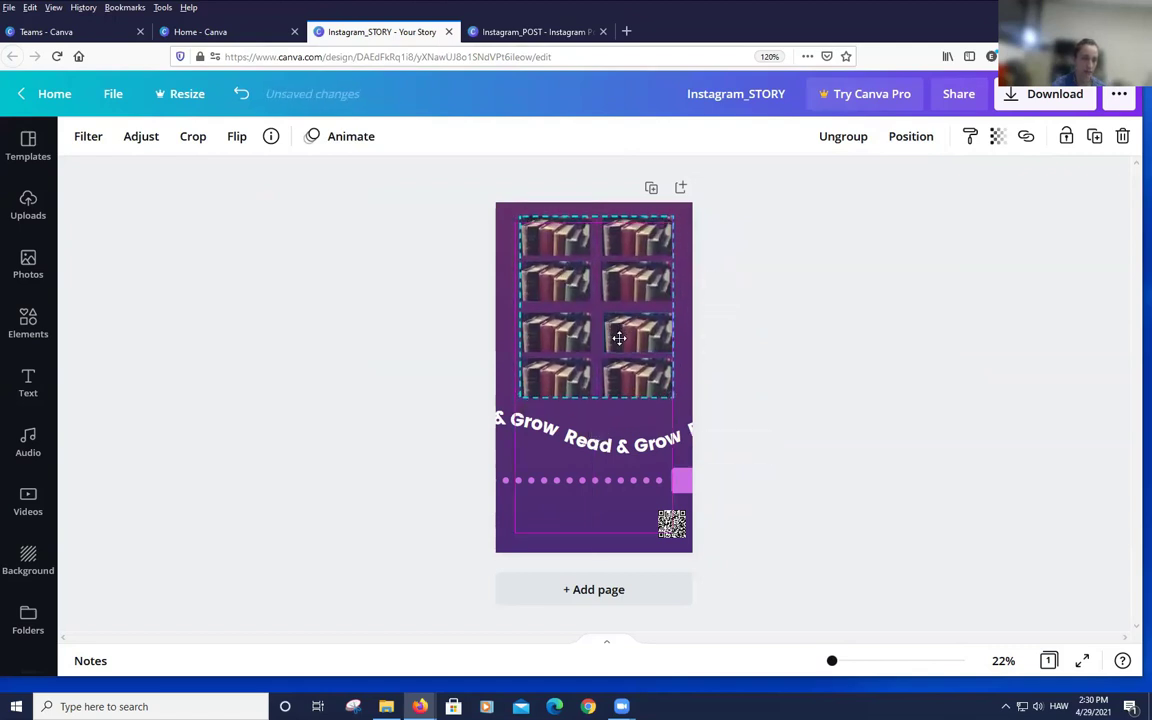
{"action": "left_click", "coordinate": [776, 336]}
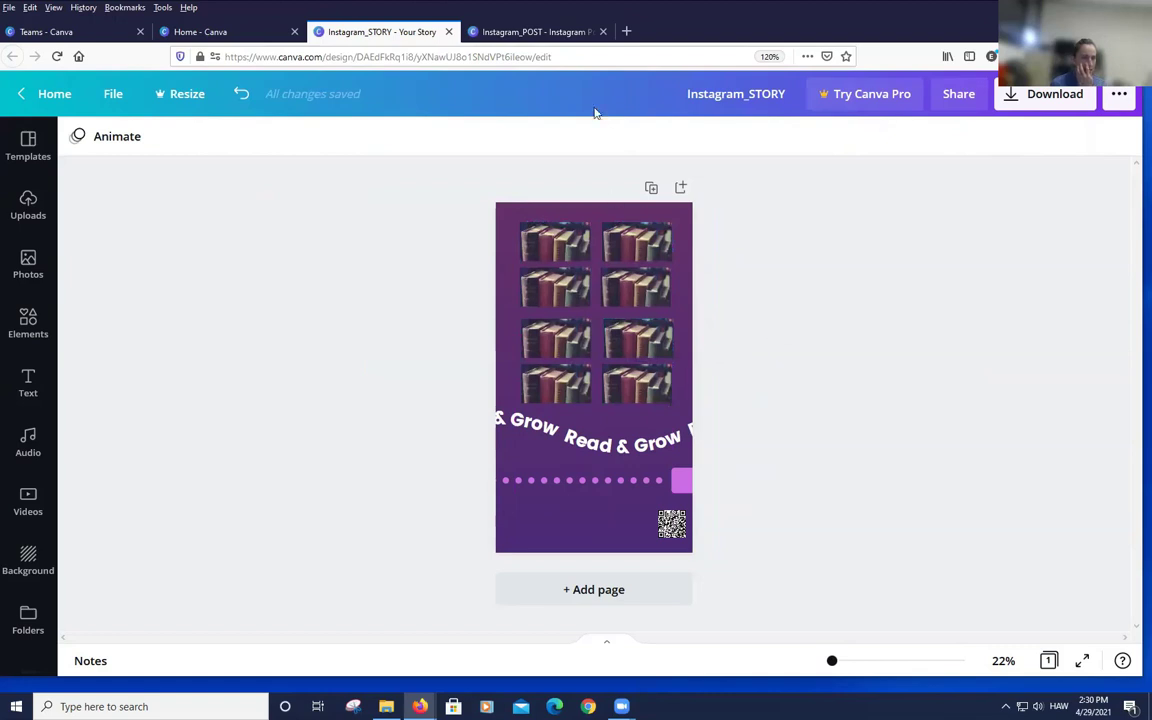
Check the curved text and arrow line on the story page against the Instagram_POST design
{"action": "left_click", "coordinate": [545, 33]}
{"action": "left_click", "coordinate": [360, 33]}
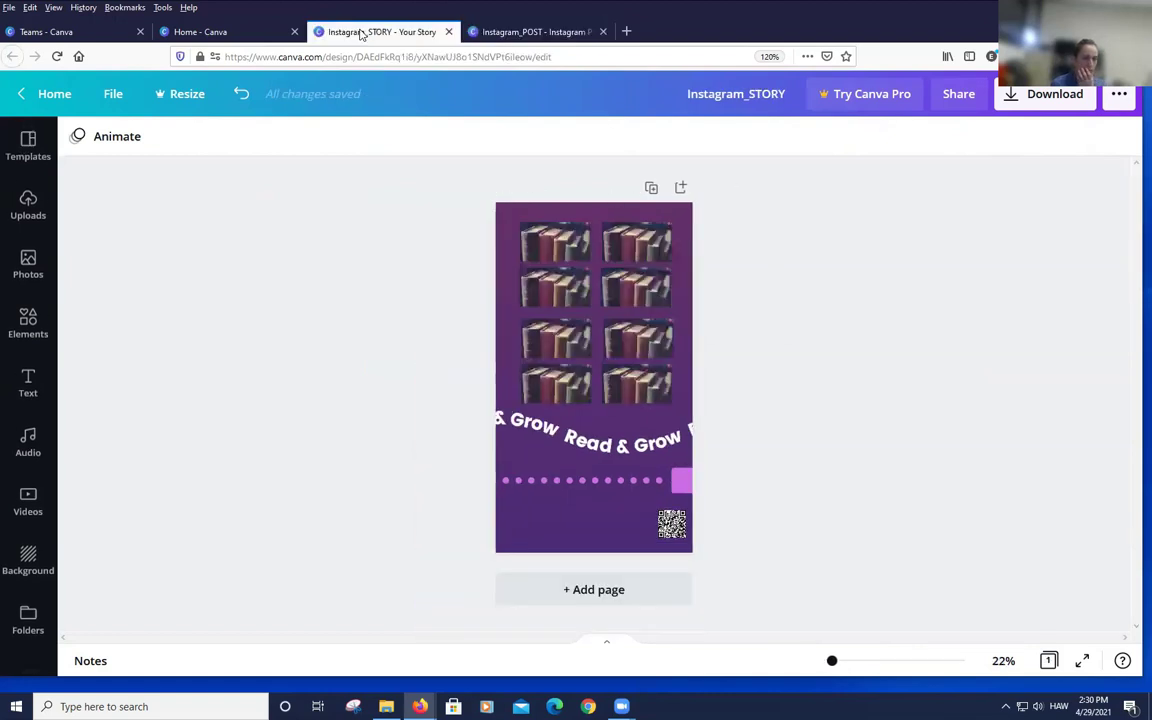
{"action": "left_click", "coordinate": [577, 428]}
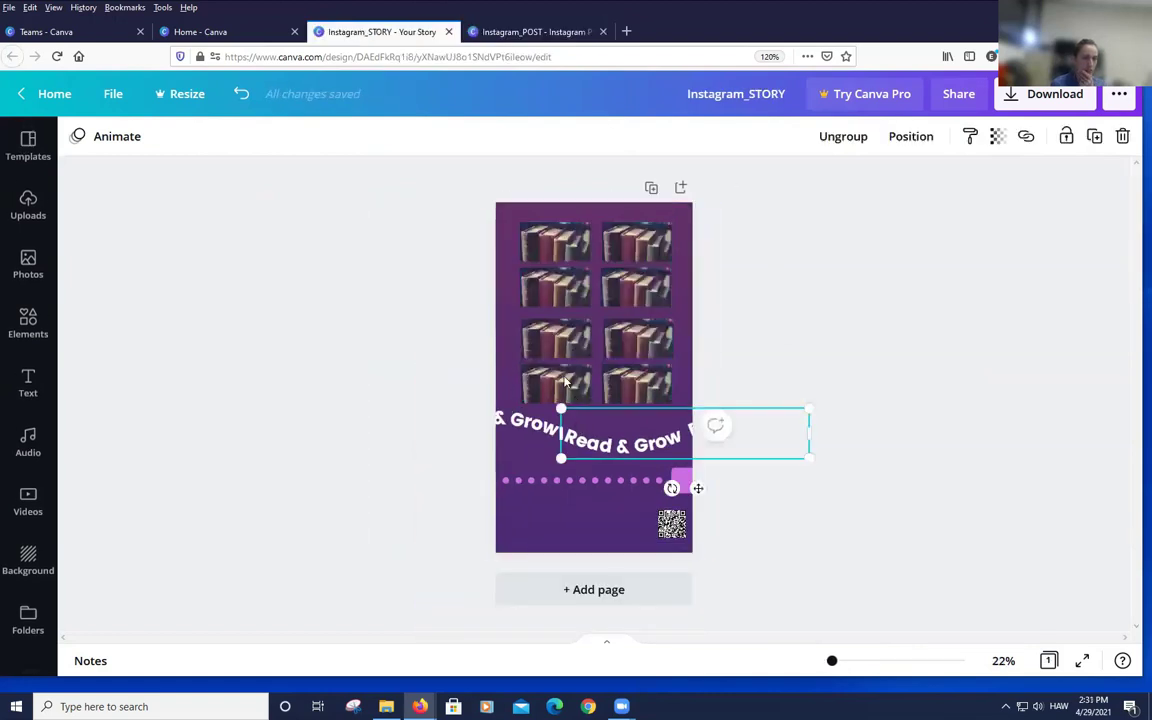
{"action": "left_click", "coordinate": [515, 31]}
{"action": "left_click", "coordinate": [411, 33]}
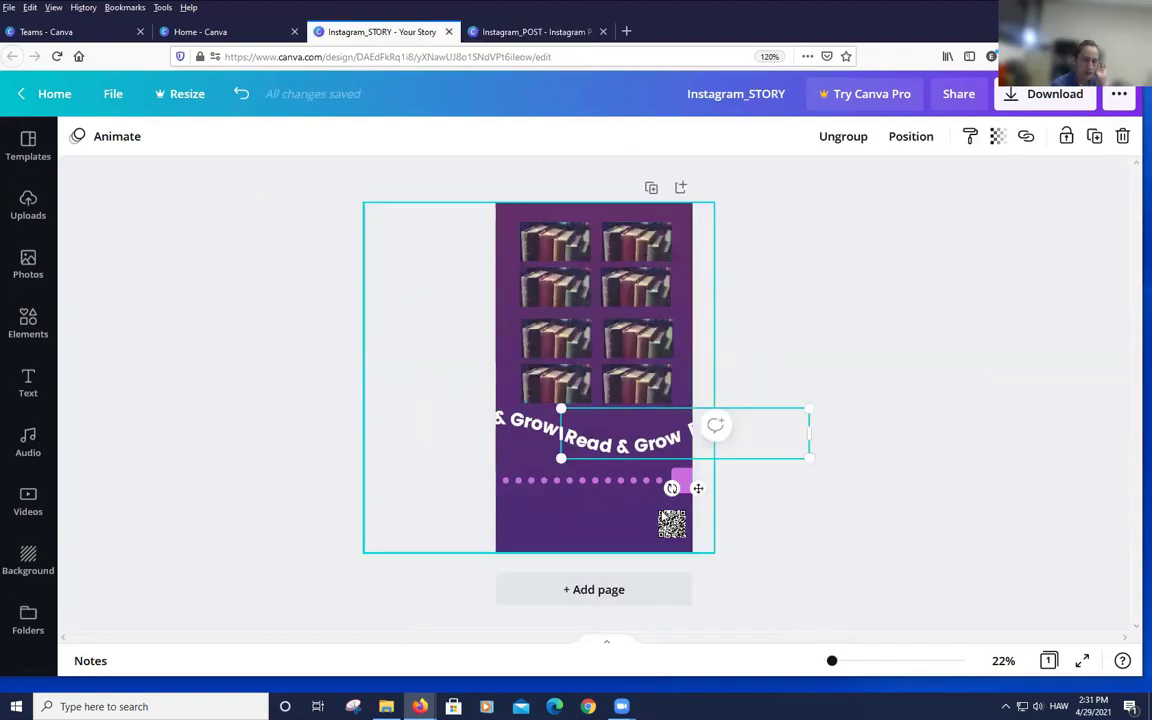
Shorten the dotted arrow line to fit the story page's width and reduce its line weight to 20
{"action": "mouse_move", "coordinate": [651, 482]}
{"action": "left_mouse_down"}
{"action": "mouse_move", "coordinate": [658, 490]}
{"action": "mouse_move", "coordinate": [640, 485]}
{"action": "mouse_move", "coordinate": [665, 488]}
{"action": "left_mouse_up"}
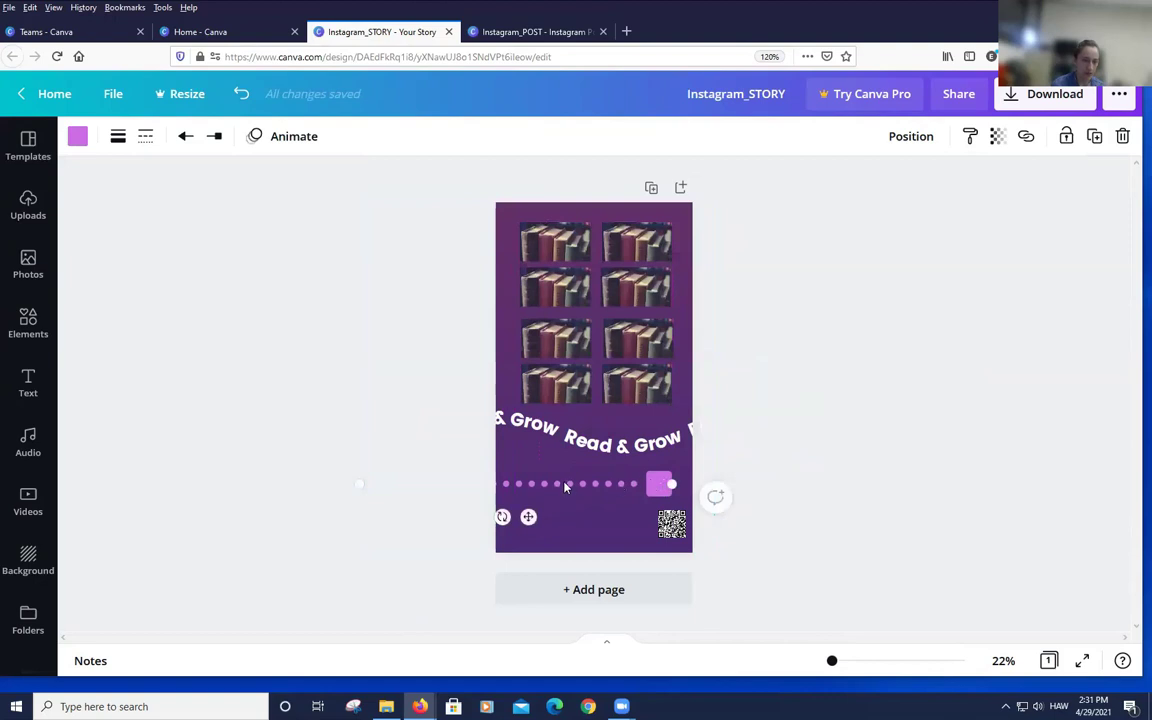
{"action": "left_click_drag", "start_coordinate": [359, 483], "coordinate": [506, 484]}
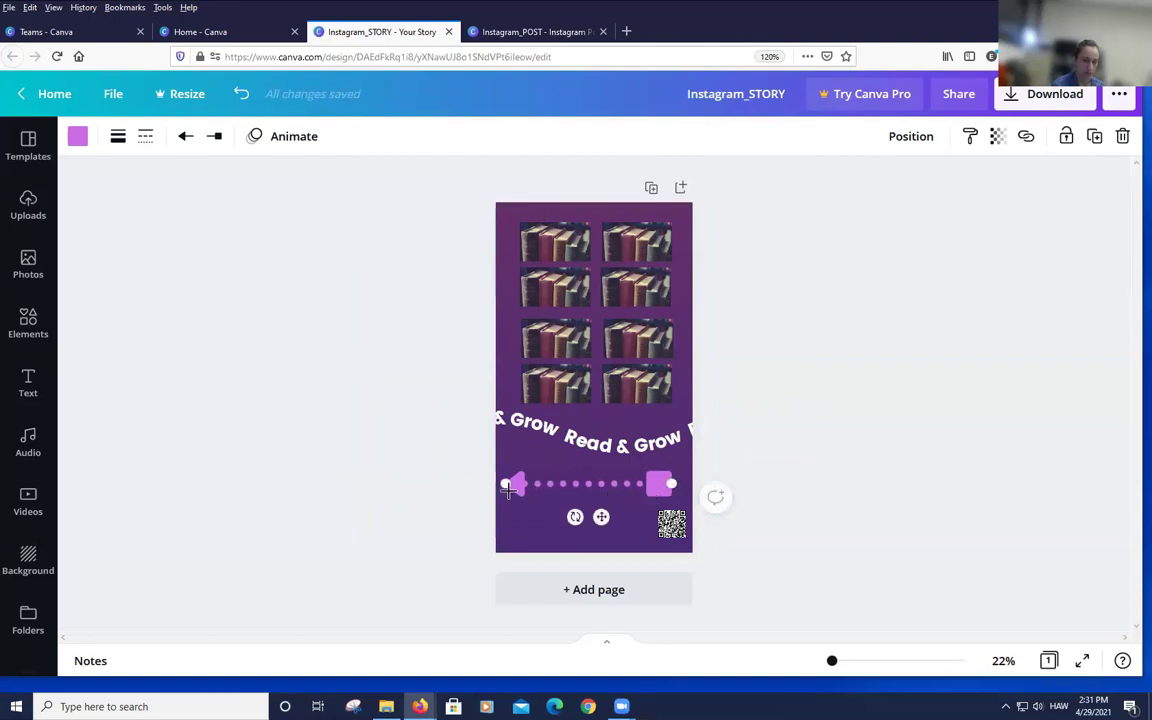
{"action": "left_click", "coordinate": [118, 140]}
{"action": "left_click_drag", "start_coordinate": [250, 188], "coordinate": [229, 186]}
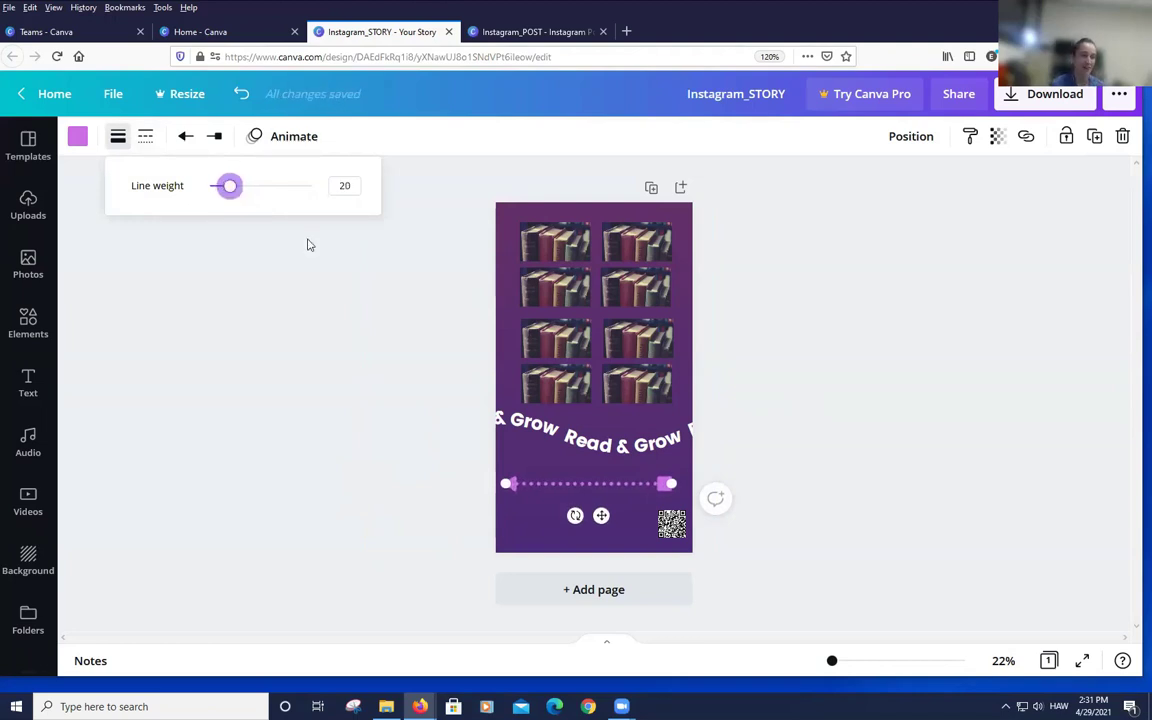
{"action": "left_click", "coordinate": [572, 435]}
{"action": "left_click", "coordinate": [632, 484]}
{"action": "mouse_move", "coordinate": [632, 484]}
{"action": "left_mouse_down"}
{"action": "mouse_move", "coordinate": [643, 488]}
{"action": "mouse_move", "coordinate": [622, 473]}
{"action": "left_mouse_up"}
Enlarge the QR code and arrange it beneath the curved text, with the dotted arrow line below it near the page's bottom edge
{"action": "left_click", "coordinate": [671, 523]}
{"action": "left_click_drag", "start_coordinate": [686, 527], "coordinate": [655, 510]}
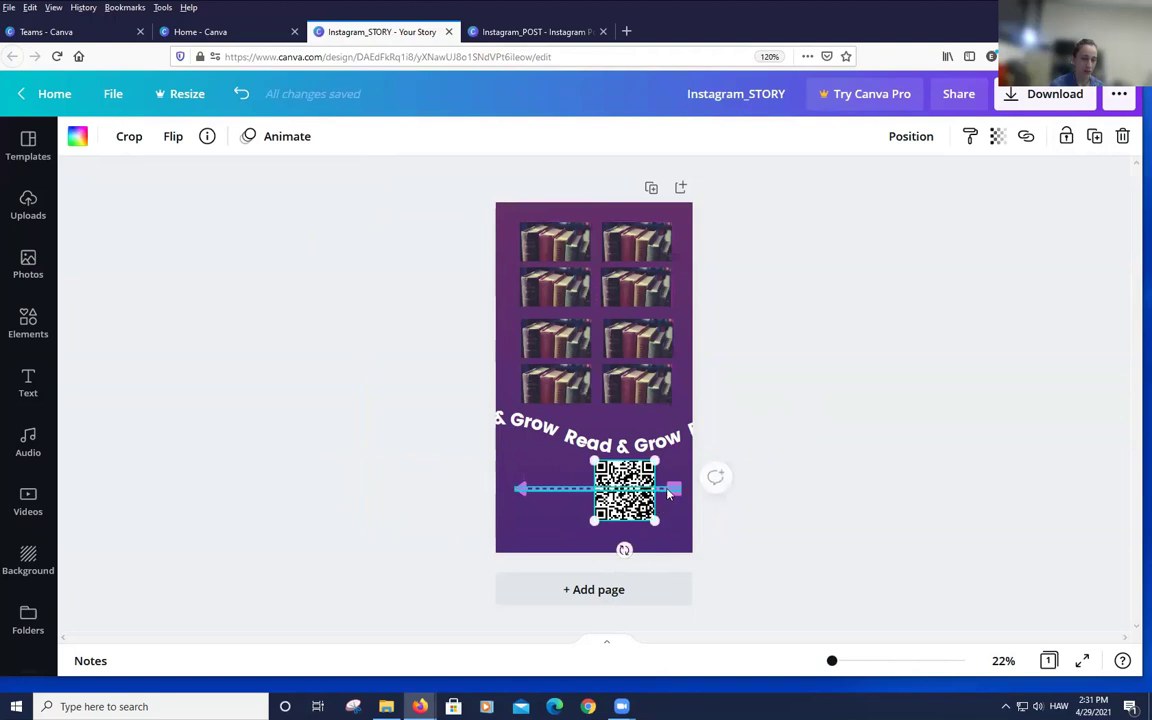
{"action": "left_click_drag", "start_coordinate": [550, 488], "coordinate": [550, 532]}
{"action": "left_click", "coordinate": [624, 490]}
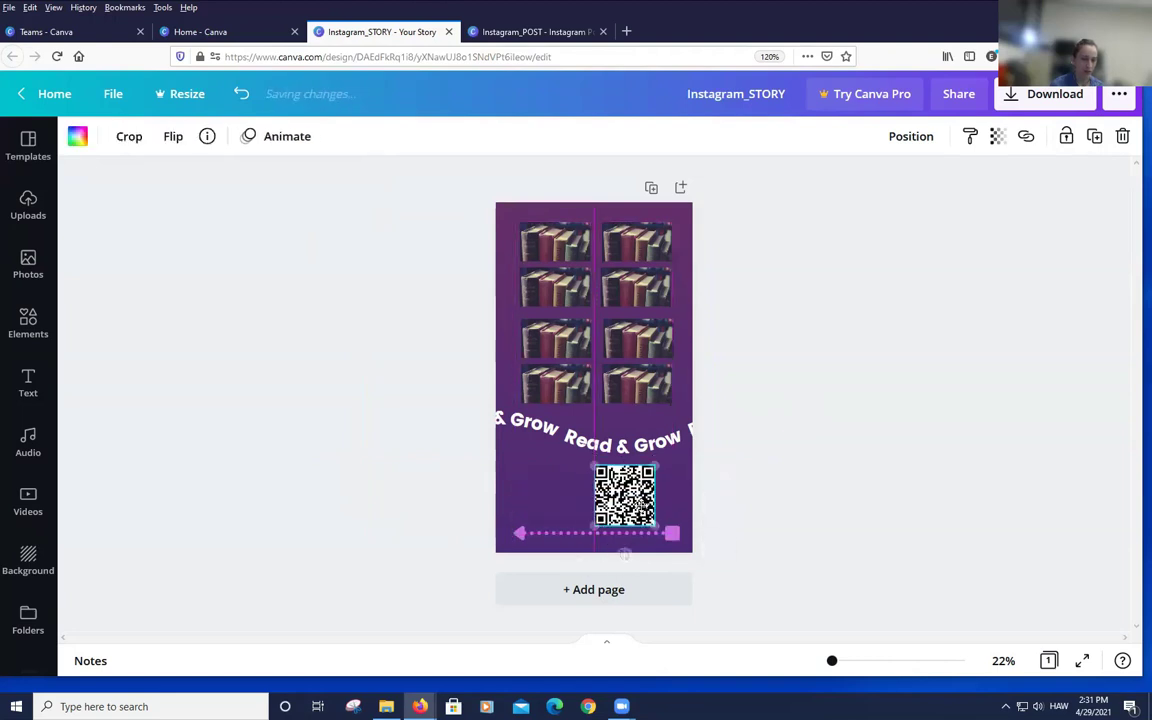
{"action": "left_click_drag", "start_coordinate": [624, 490], "coordinate": [634, 495]}
{"action": "left_click", "coordinate": [782, 447]}
Set the font size of the visible Read & Grow text in the right-hand curved group to 50
{"action": "left_click", "coordinate": [537, 427]}
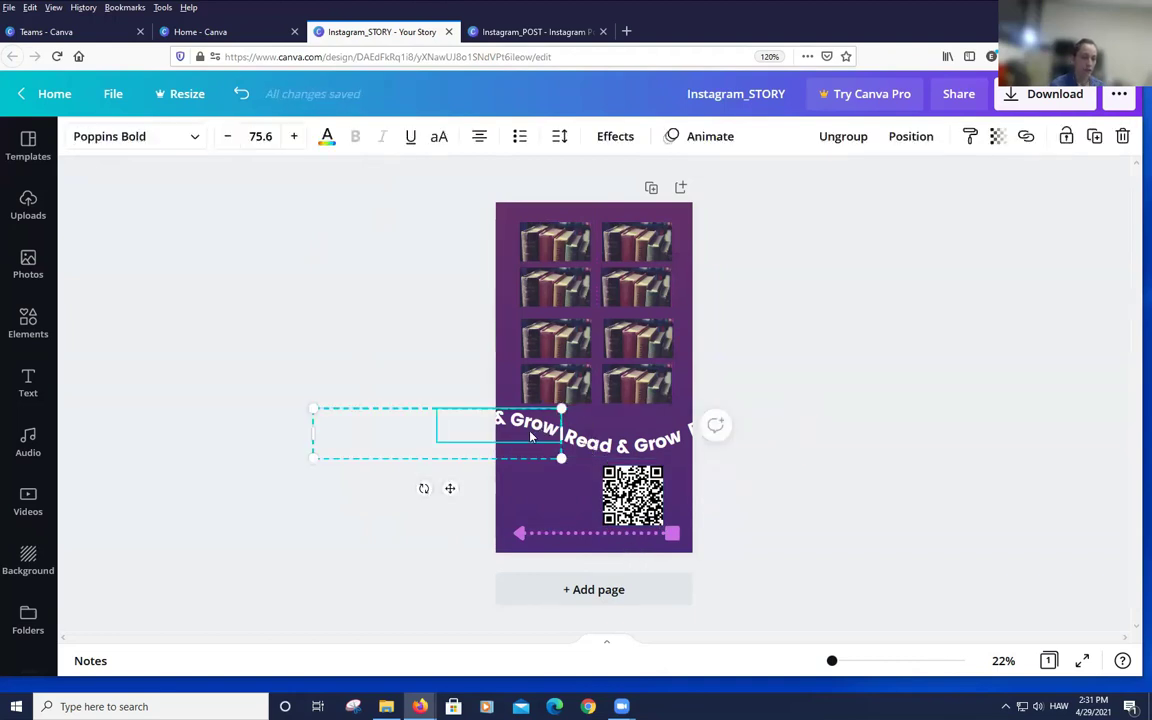
{"action": "left_click_drag", "start_coordinate": [530, 435], "coordinate": [507, 428]}
{"action": "left_click", "coordinate": [646, 447]}
{"action": "left_click", "coordinate": [643, 443]}
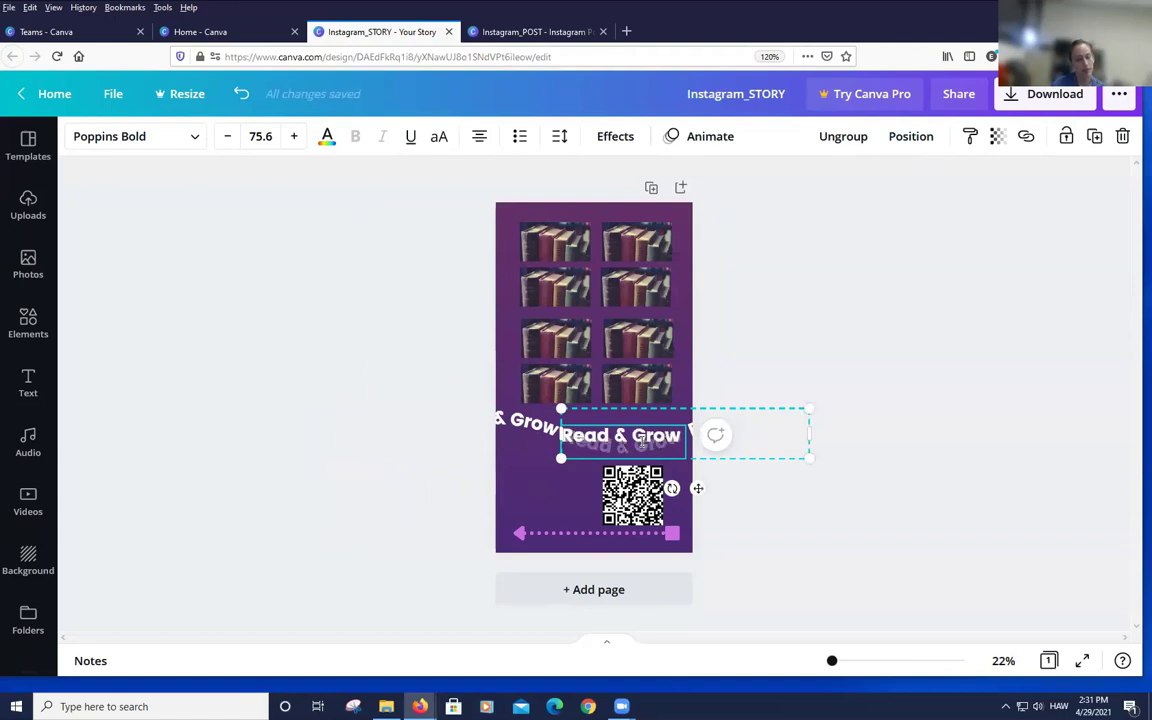
{"action": "left_click", "coordinate": [745, 347]}
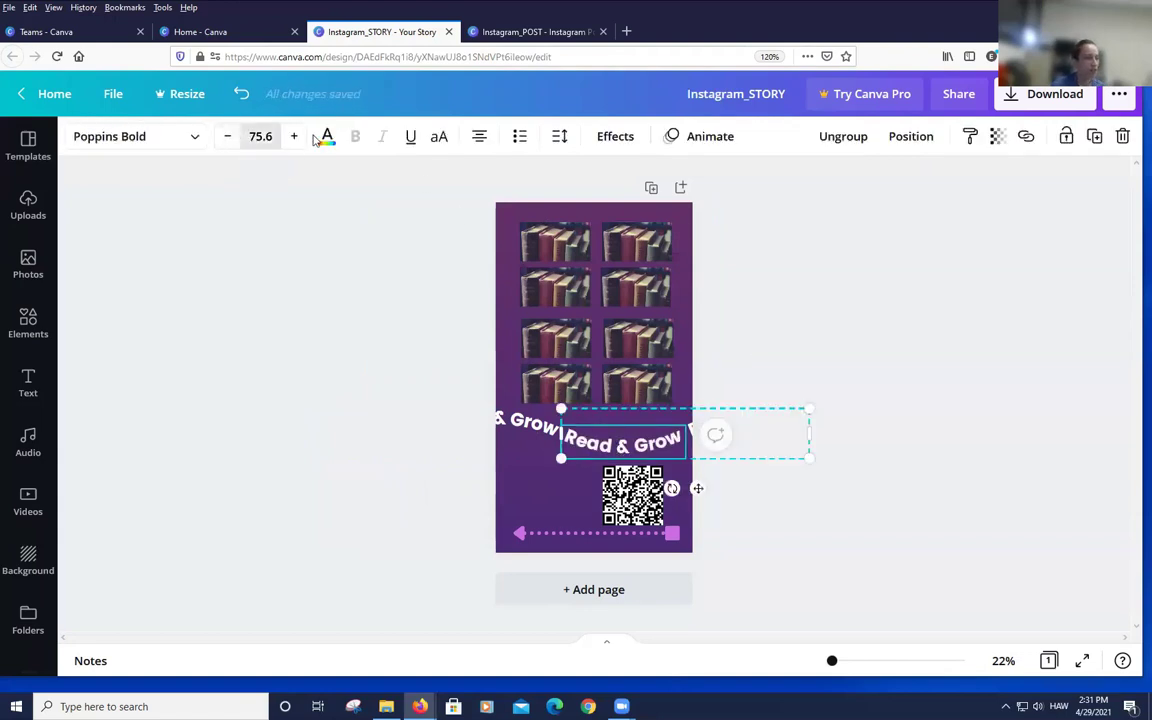
{"action": "left_click", "coordinate": [260, 136]}
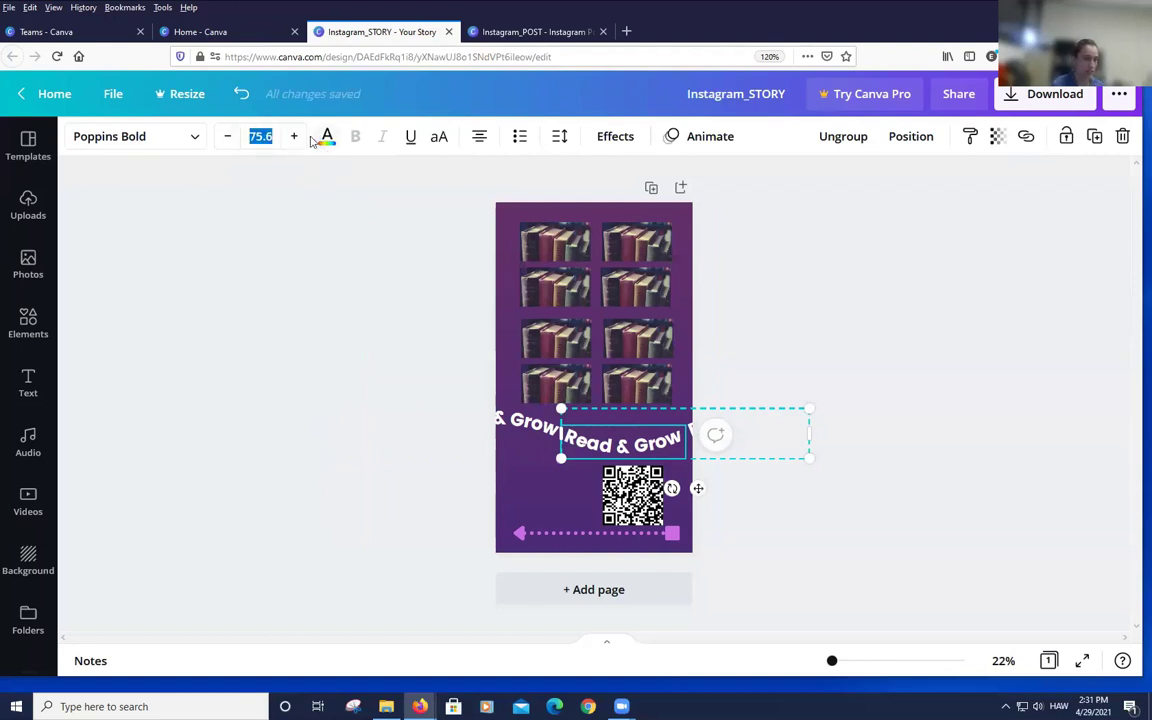
{"action": "type", "text": "50"}
{"action": "key", "text": "Return"}
{"action": "key", "text": "Tab"}
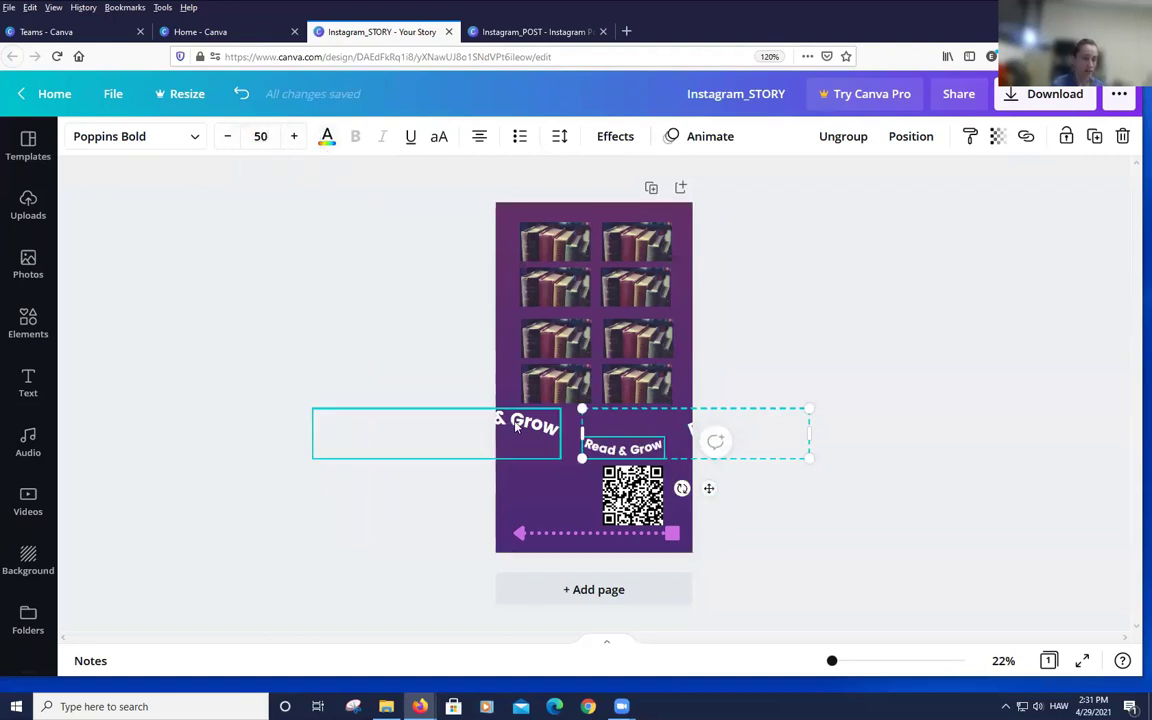
Set the font size of the partly visible Read & Grow text in the left-hand curved group to 50
{"action": "left_click", "coordinate": [257, 134]}
{"action": "type", "text": "5"}
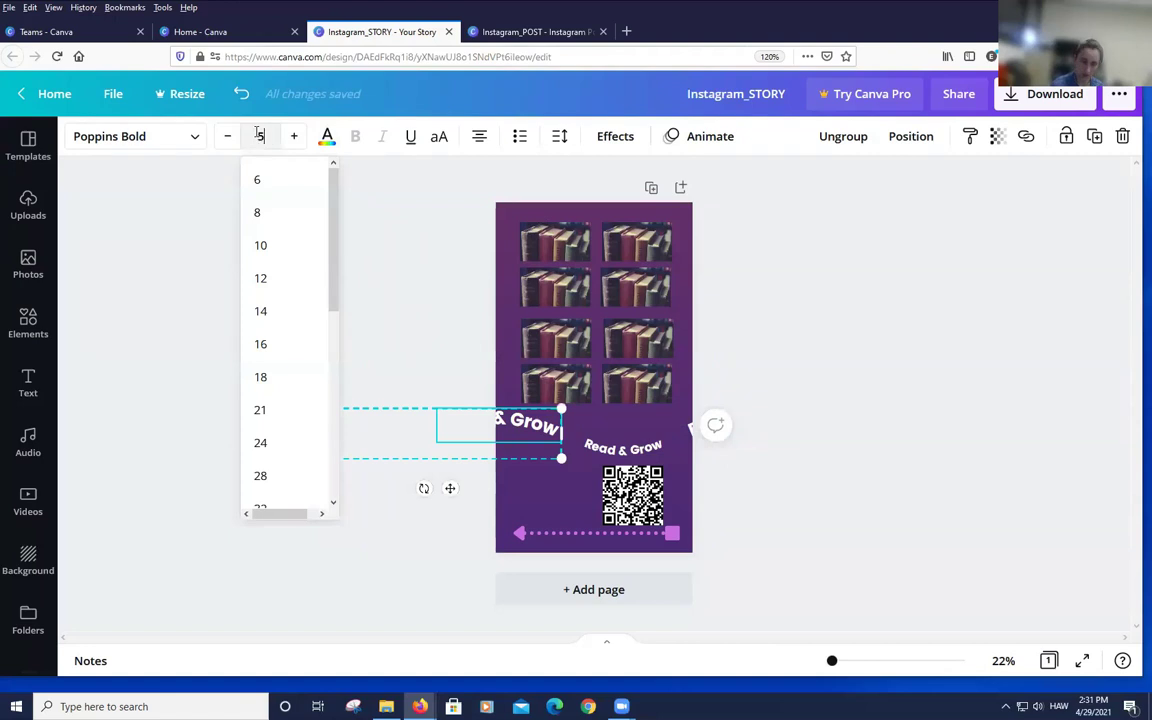
{"action": "type", "text": "0"}
{"action": "key", "text": "Return"}
{"action": "left_click", "coordinate": [717, 402]}
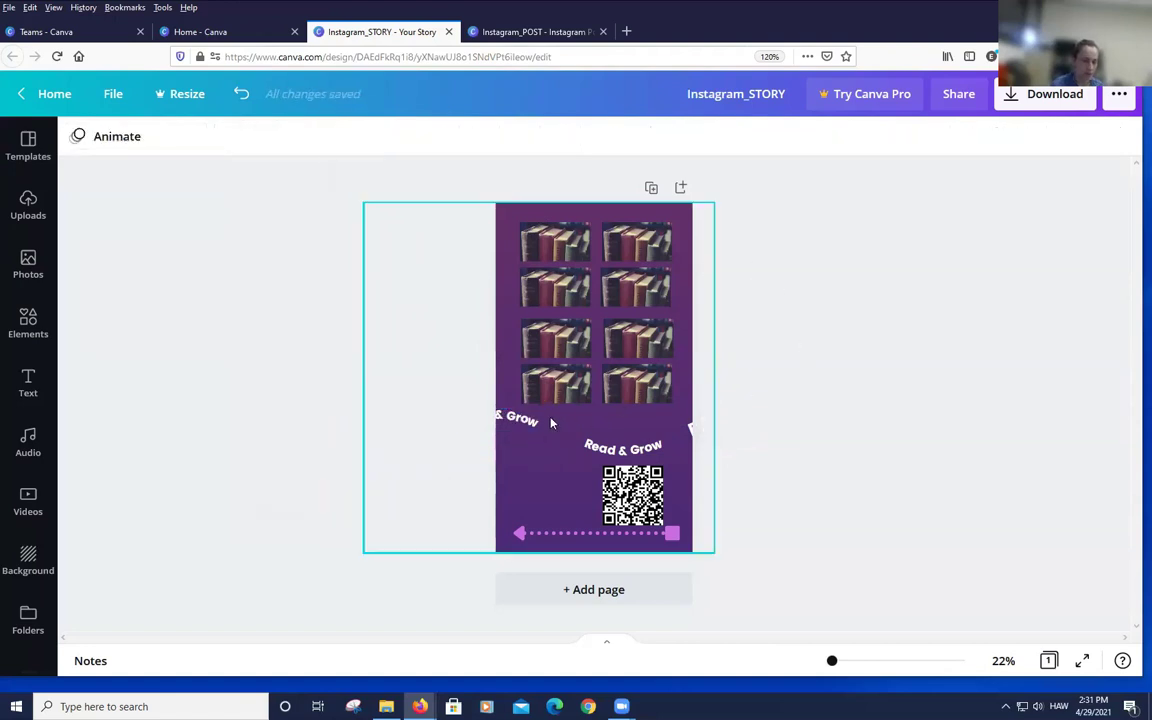
Move the right-hand curved group further onto the page and set its other Read & Grow text to font size 50
{"action": "mouse_move", "coordinate": [625, 447]}
{"action": "left_mouse_down"}
{"action": "mouse_move", "coordinate": [643, 435]}
{"action": "mouse_move", "coordinate": [608, 448]}
{"action": "left_mouse_up"}
{"action": "left_click", "coordinate": [648, 437]}
{"action": "left_click", "coordinate": [593, 453]}
{"action": "left_click", "coordinate": [629, 440]}
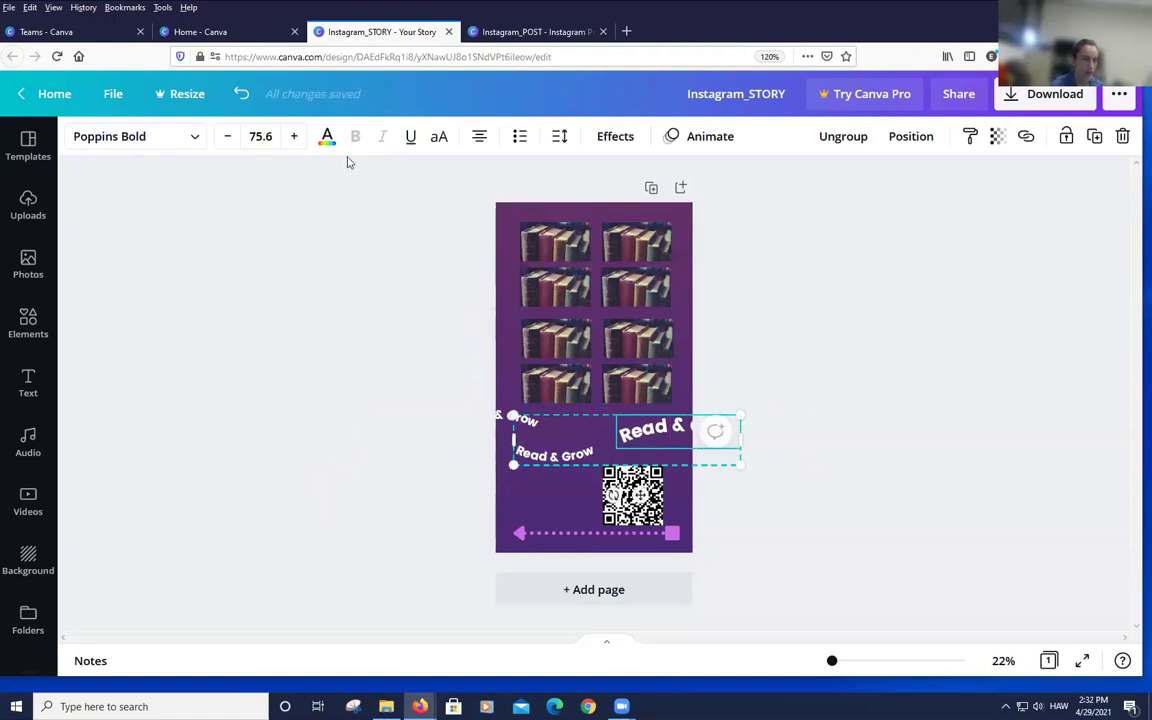
{"action": "left_click", "coordinate": [270, 136]}
{"action": "type", "text": "50"}
{"action": "key", "text": "Return"}
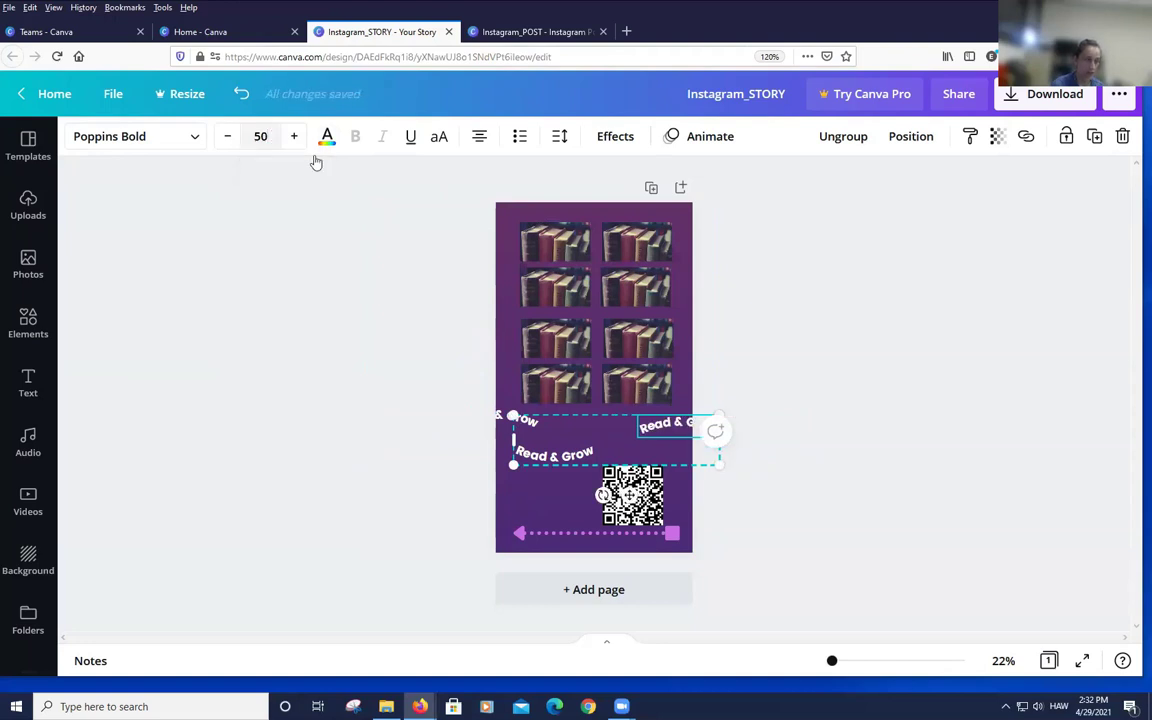
{"action": "left_click", "coordinate": [712, 433]}
{"action": "left_click", "coordinate": [761, 483]}
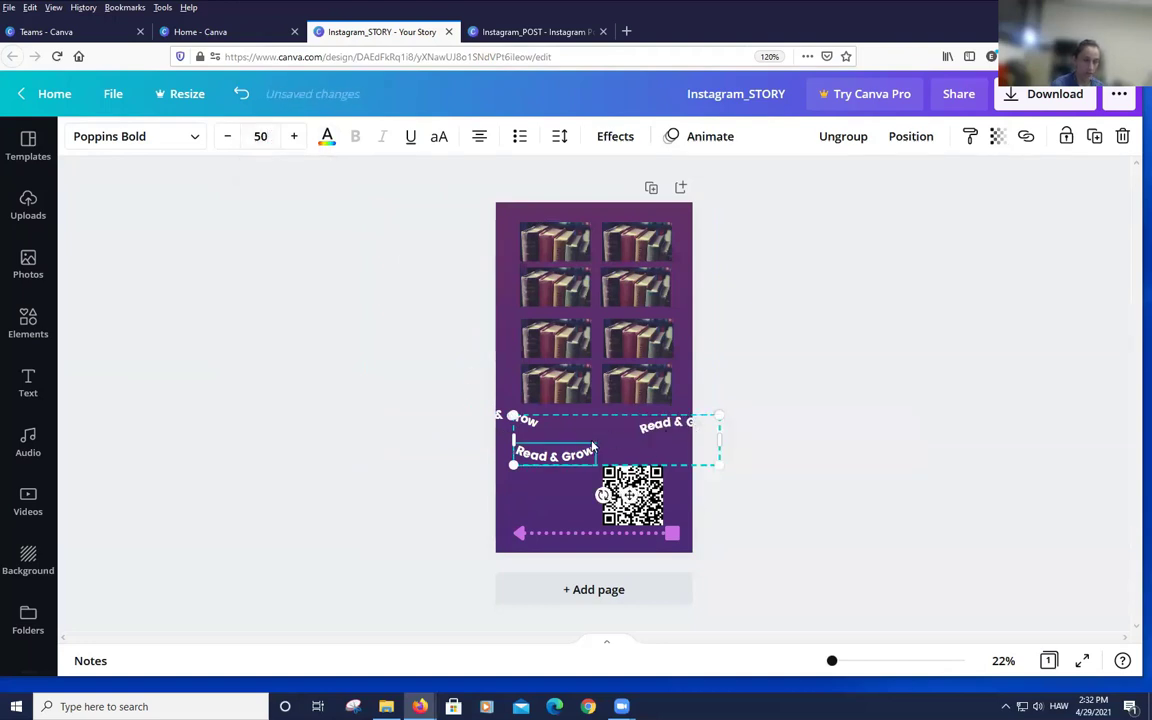
Ungroup the right-hand text pair, remove the upper text, and move the remaining one beneath the right photo column
{"action": "left_click", "coordinate": [843, 136]}
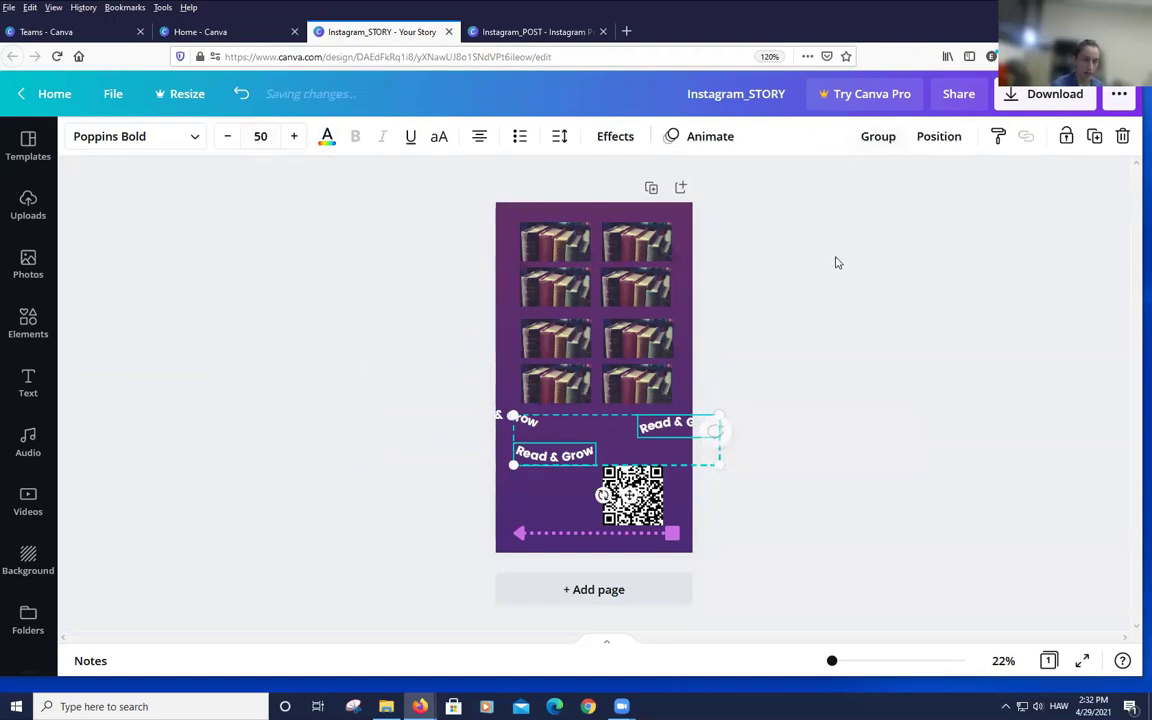
{"action": "left_click", "coordinate": [795, 346]}
{"action": "left_click", "coordinate": [663, 428]}
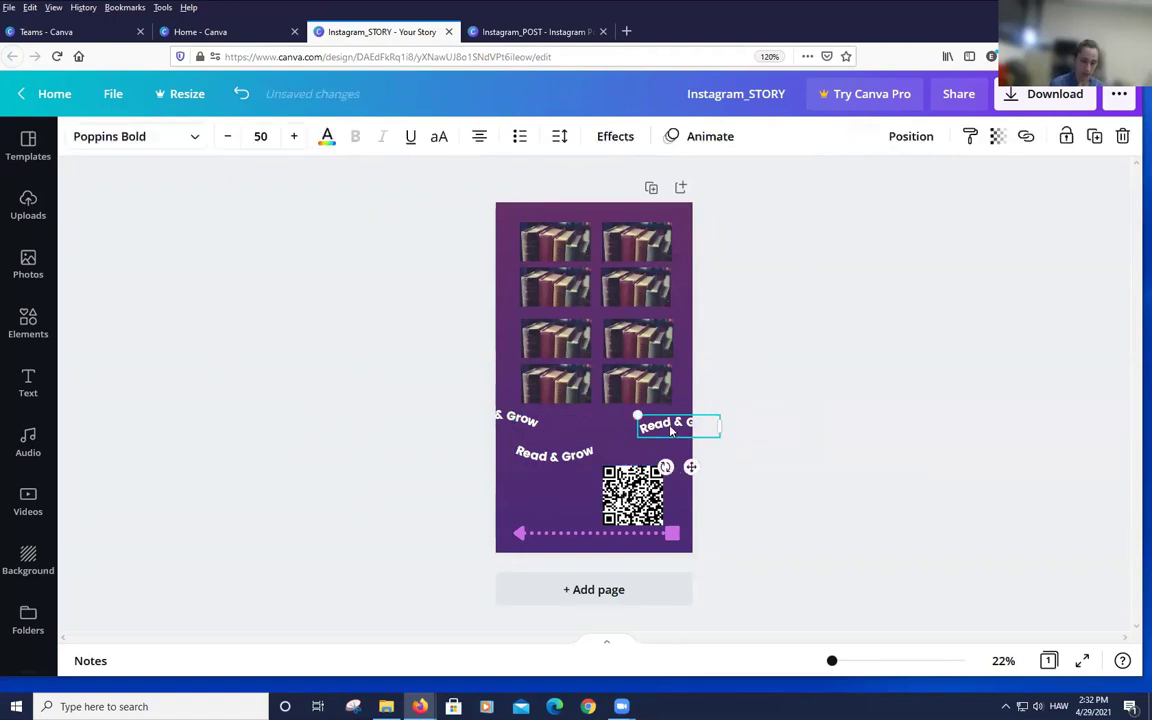
{"action": "left_click_drag", "start_coordinate": [663, 428], "coordinate": [817, 413]}
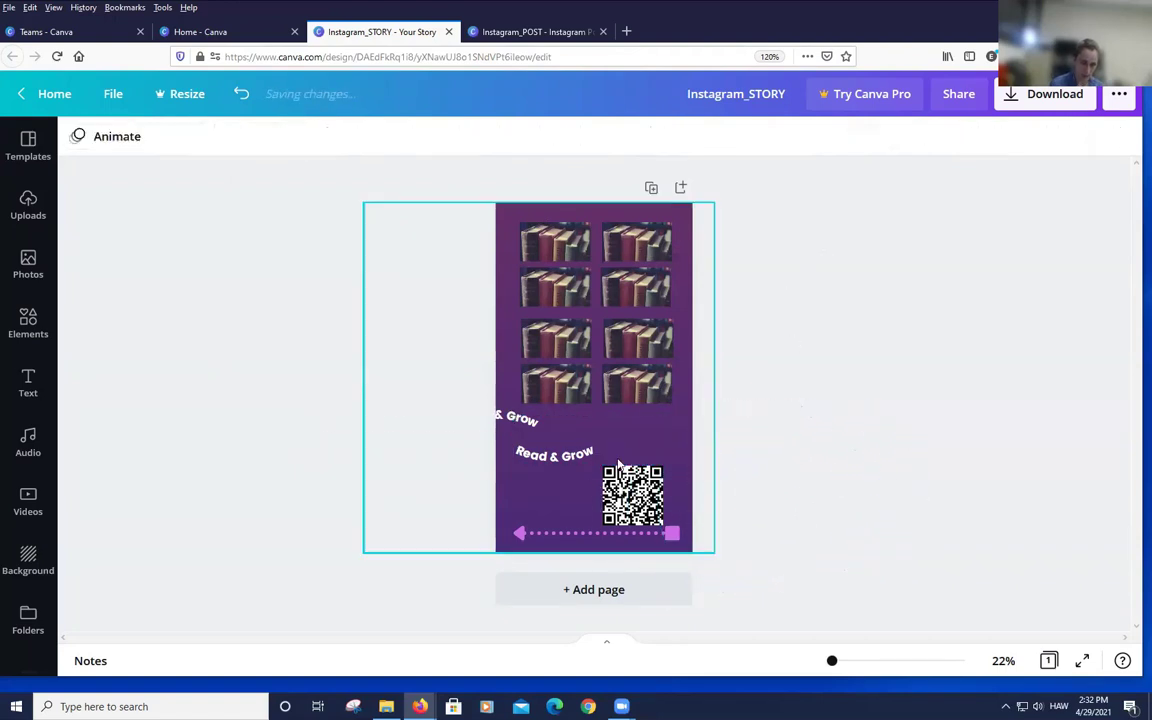
{"action": "key", "text": "ctrl+z"}
{"action": "key", "text": "ctrl+z"}
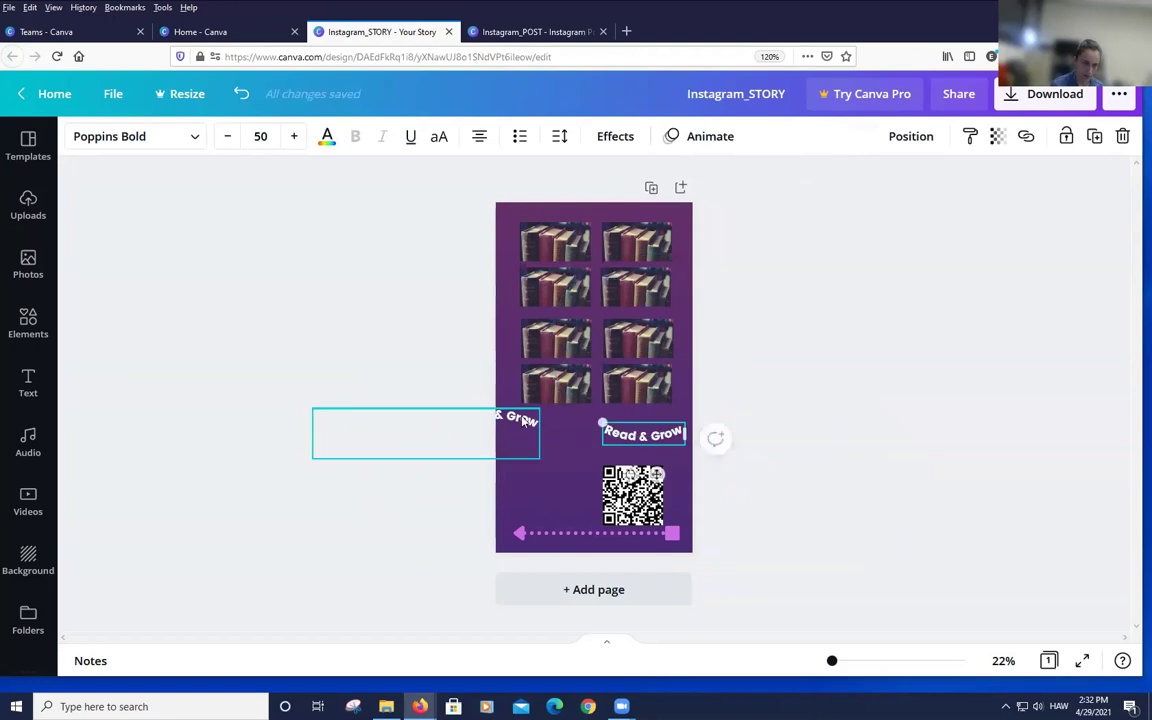
Move the left-hand curved group onto the page, ungroup it, and delete its larger, partly cut-off Read & Grow text
{"action": "left_click", "coordinate": [519, 461]}
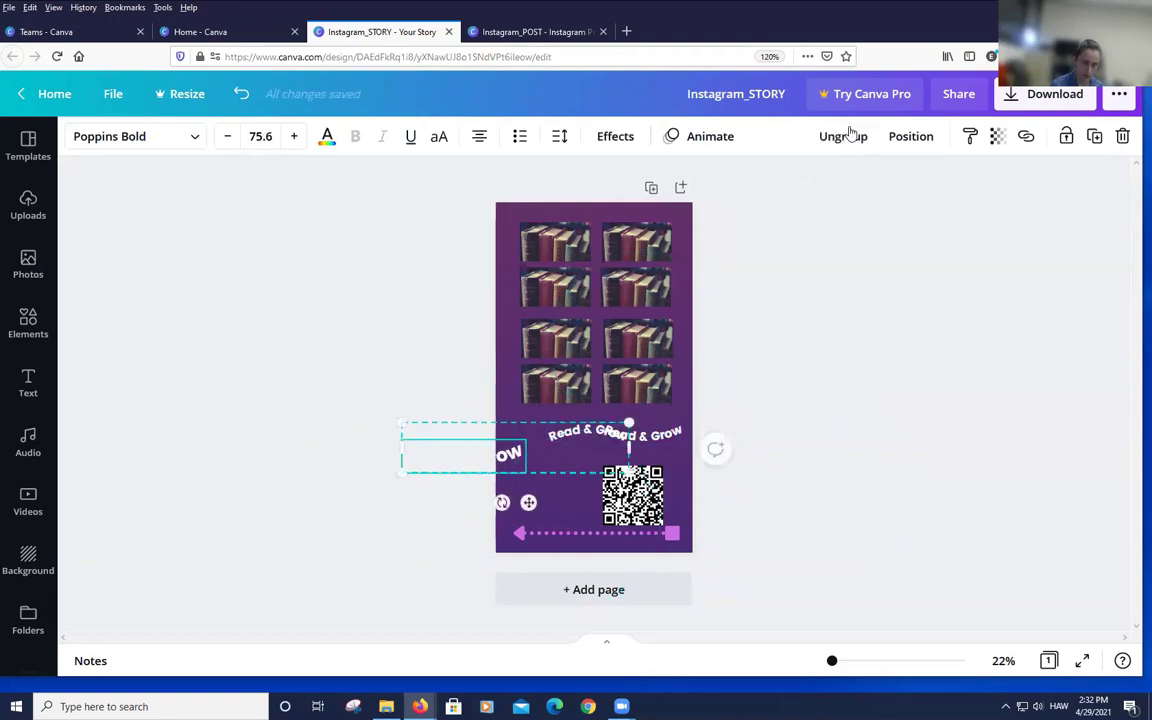
{"action": "left_click", "coordinate": [585, 432], "text": "shift"}
{"action": "key", "text": "Delete"}
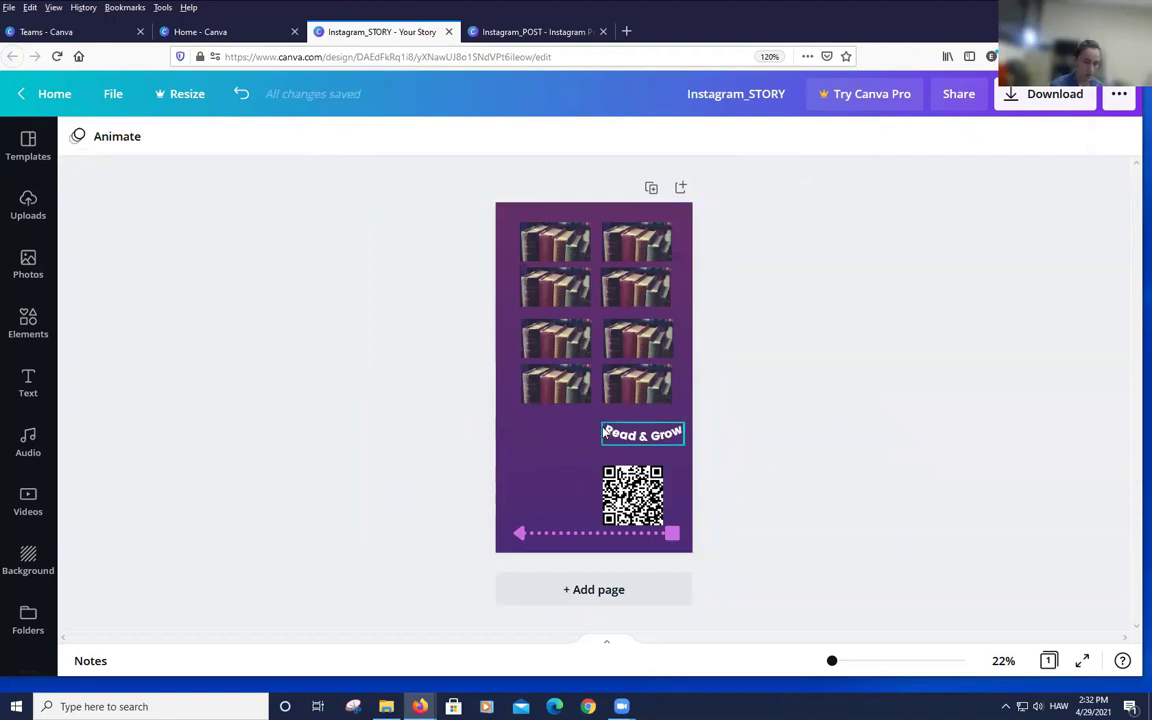
{"action": "key", "text": "ctrl+z"}
{"action": "left_click", "coordinate": [509, 453]}
{"action": "key", "text": "Delete"}
Place the two size-50 curved Read & Grow texts end to end beneath the photos and group them
{"action": "left_click_drag", "start_coordinate": [580, 428], "coordinate": [546, 417]}
{"action": "left_click", "coordinate": [640, 433]}
{"action": "left_click_drag", "start_coordinate": [626, 441], "coordinate": [663, 437]}
{"action": "left_click", "coordinate": [808, 400]}
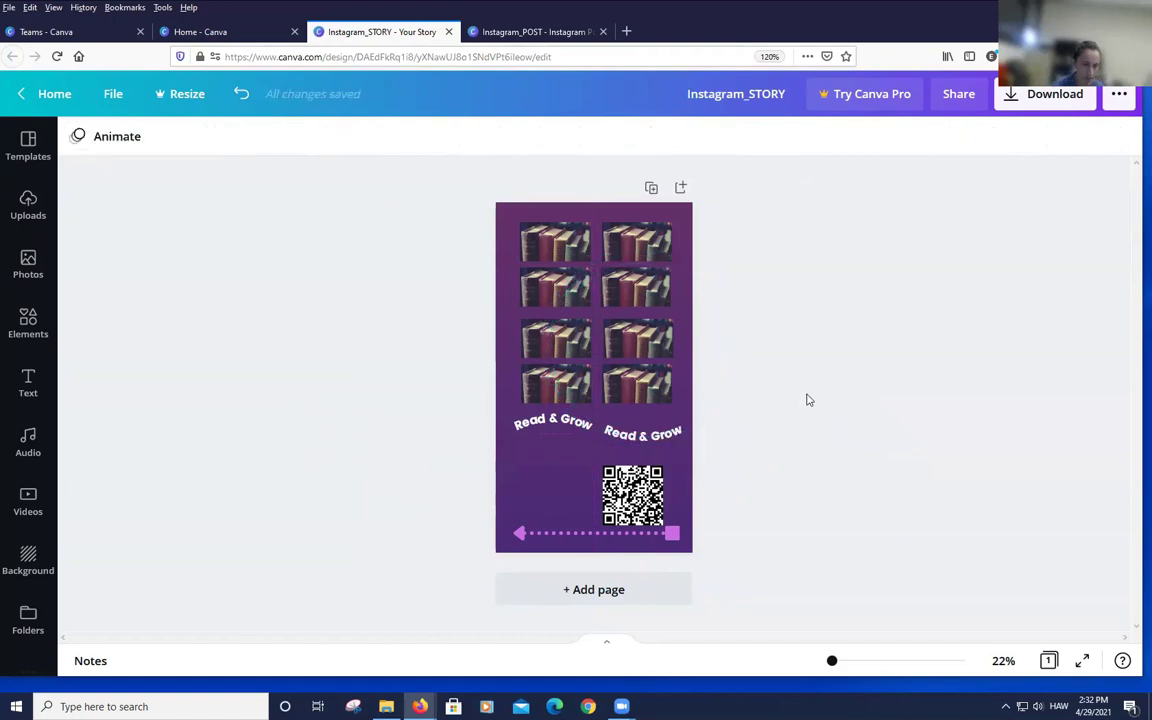
{"action": "left_click_drag", "start_coordinate": [526, 417], "coordinate": [694, 452]}
{"action": "left_click", "coordinate": [442, 406]}
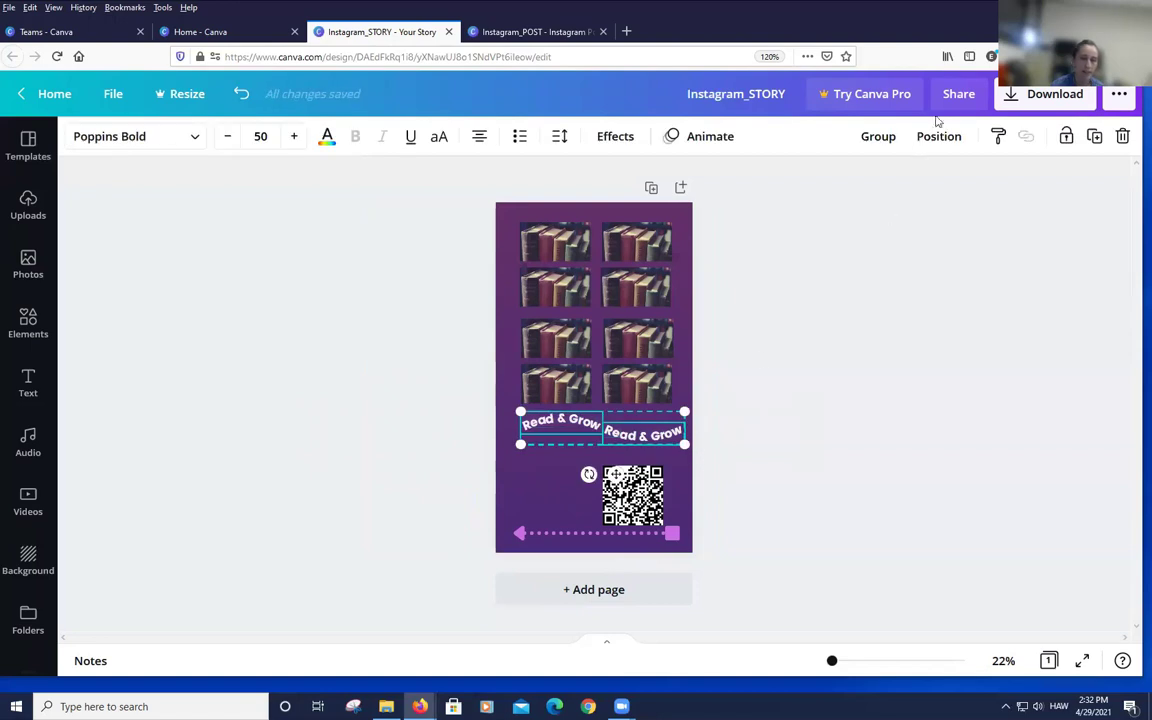
{"action": "left_click", "coordinate": [878, 138]}
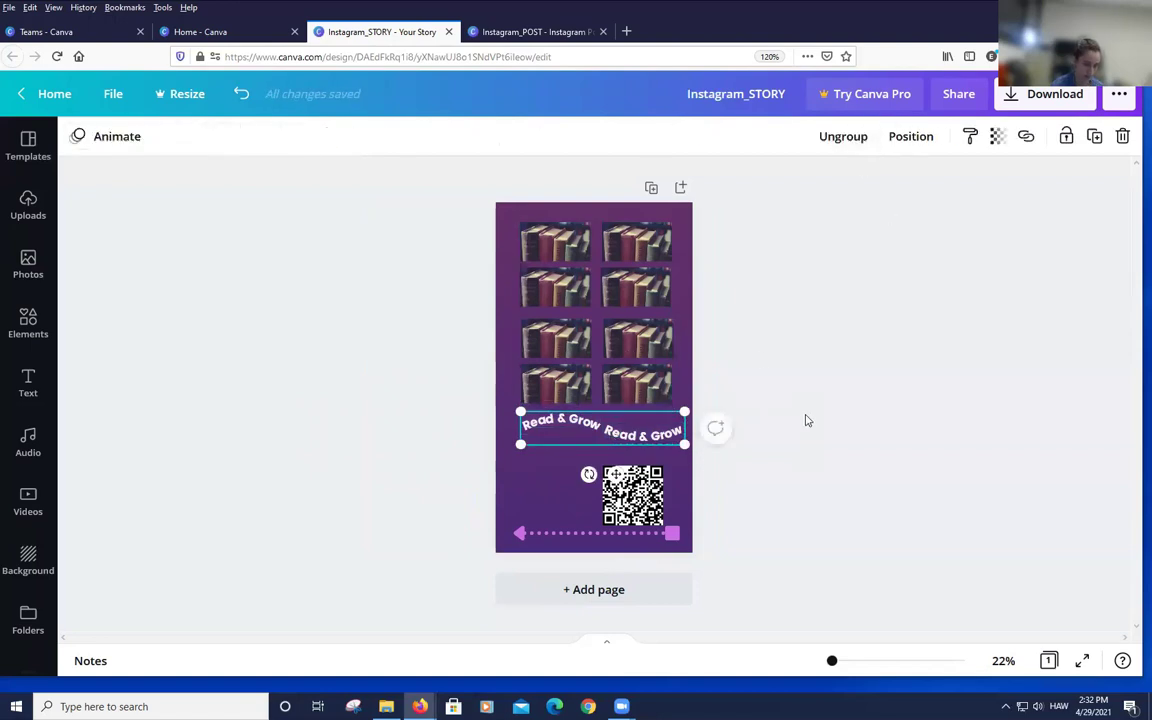
{"action": "left_click", "coordinate": [806, 420]}
Duplicate the grouped Read & Grow pair and align both pairs side by side as one continuous wave across the page
{"action": "left_click", "coordinate": [607, 437]}
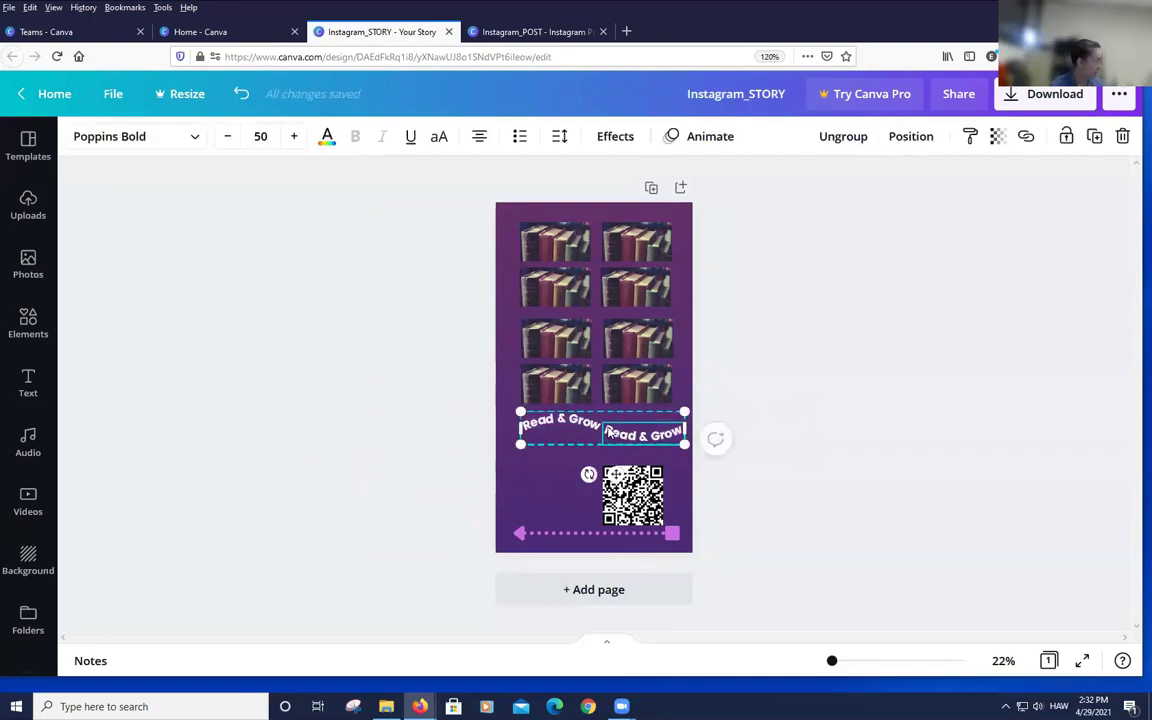
{"action": "key", "text": "alt+space"}
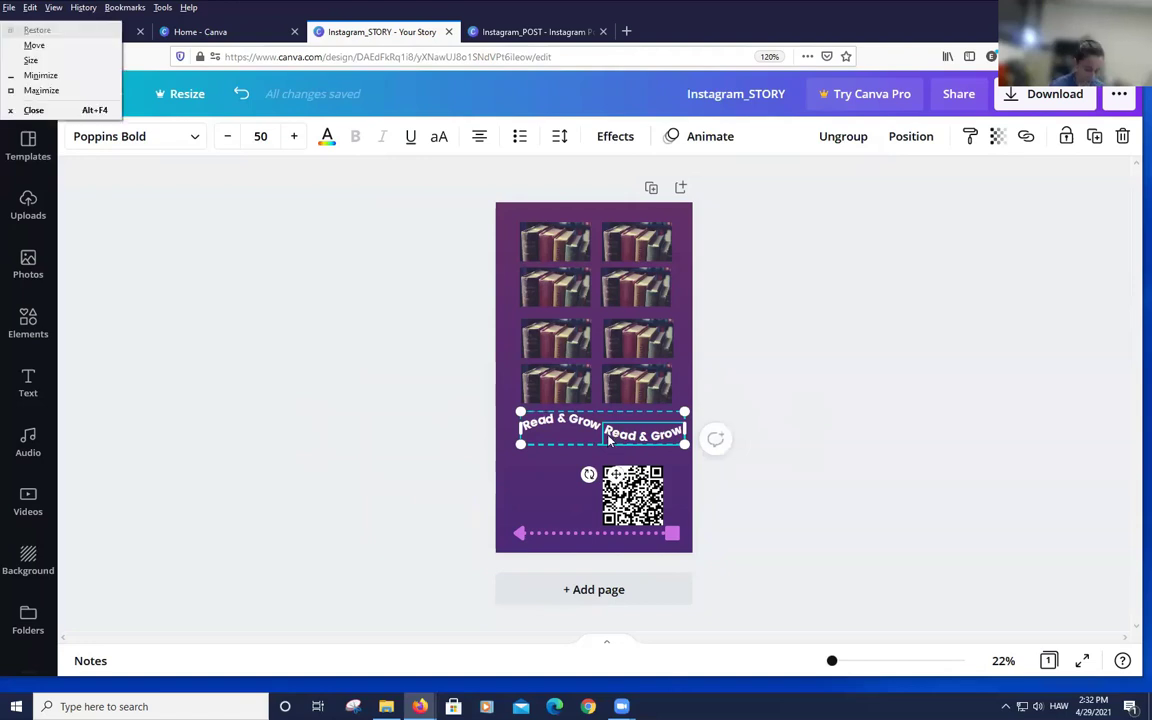
{"action": "key", "text": "Escape"}
{"action": "left_click_drag", "start_coordinate": [608, 440], "coordinate": [616, 367]}
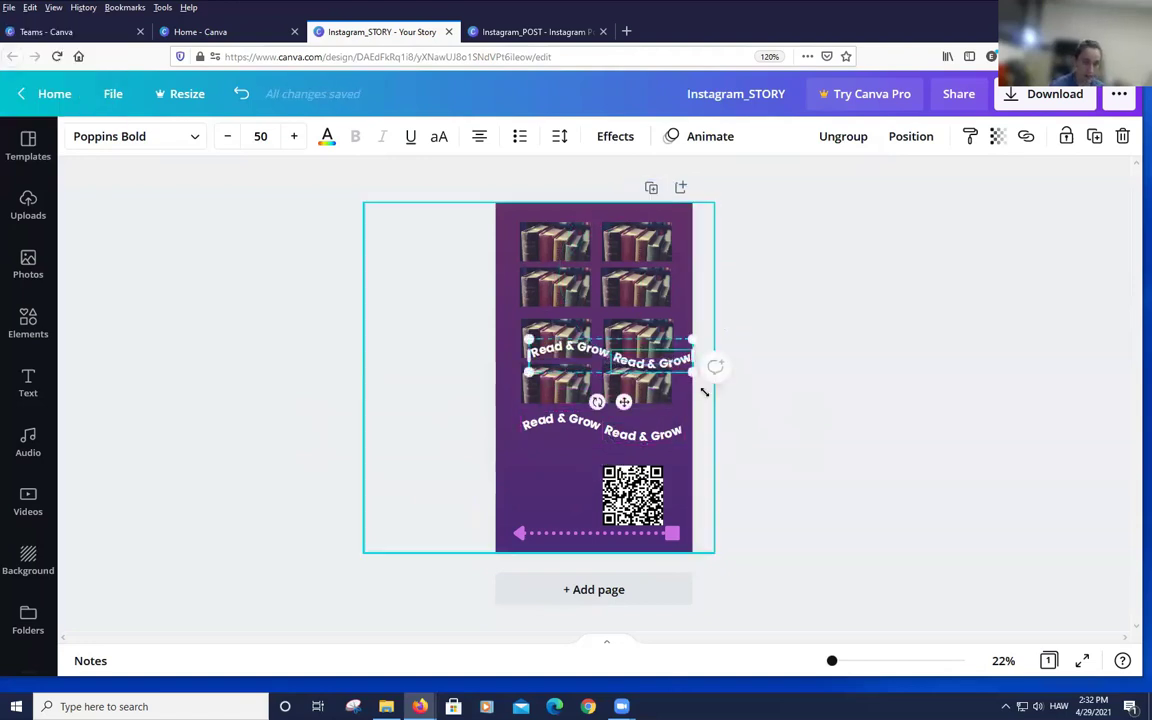
{"action": "left_click_drag", "start_coordinate": [640, 435], "coordinate": [704, 429]}
{"action": "mouse_move", "coordinate": [594, 428]}
{"action": "left_mouse_down"}
{"action": "mouse_move", "coordinate": [542, 445]}
{"action": "mouse_move", "coordinate": [616, 424]}
{"action": "left_mouse_up"}
{"action": "left_click", "coordinate": [800, 392]}
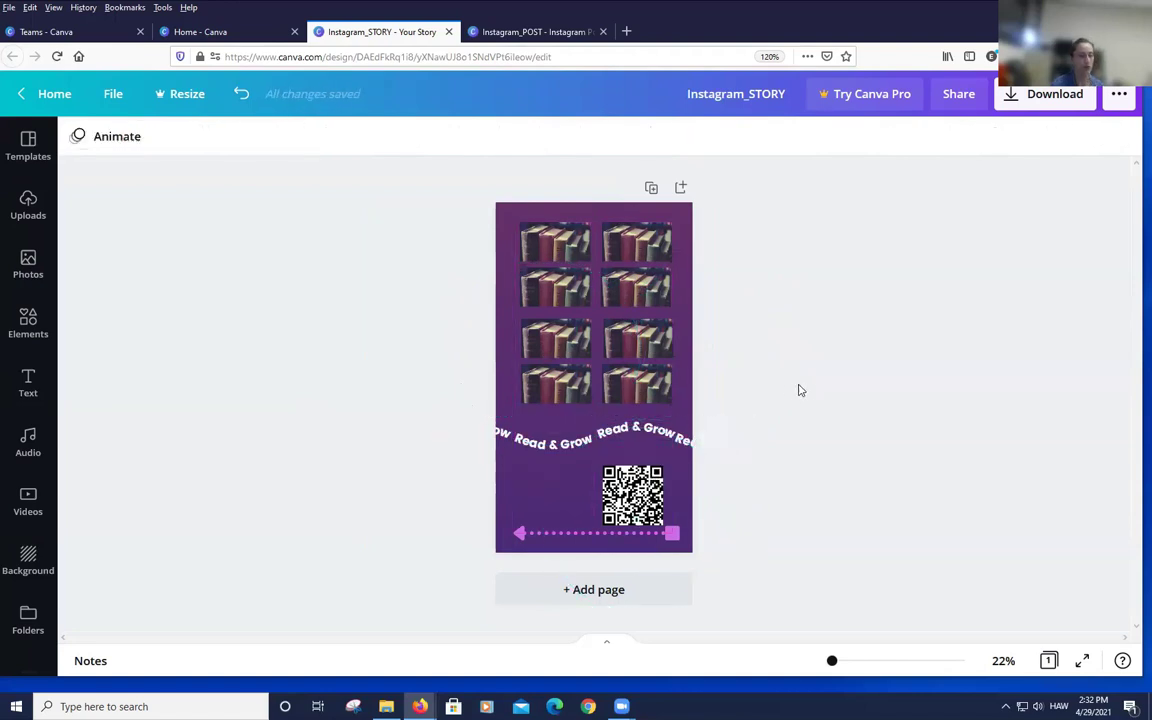
Group both text pairs, shrink the wave to about 1,438 wide so three phrases fit on the page, and move it just below the photos
{"action": "left_click_drag", "start_coordinate": [464, 438], "coordinate": [710, 457]}
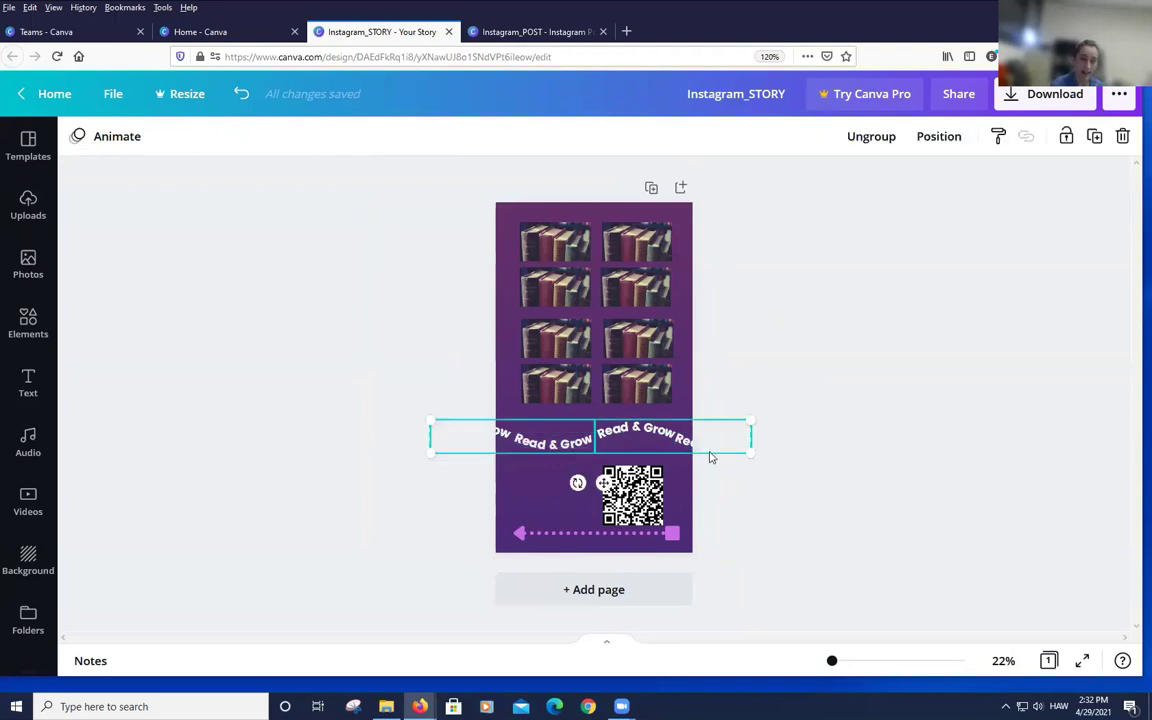
{"action": "left_click", "coordinate": [887, 138]}
{"action": "left_click", "coordinate": [887, 138]}
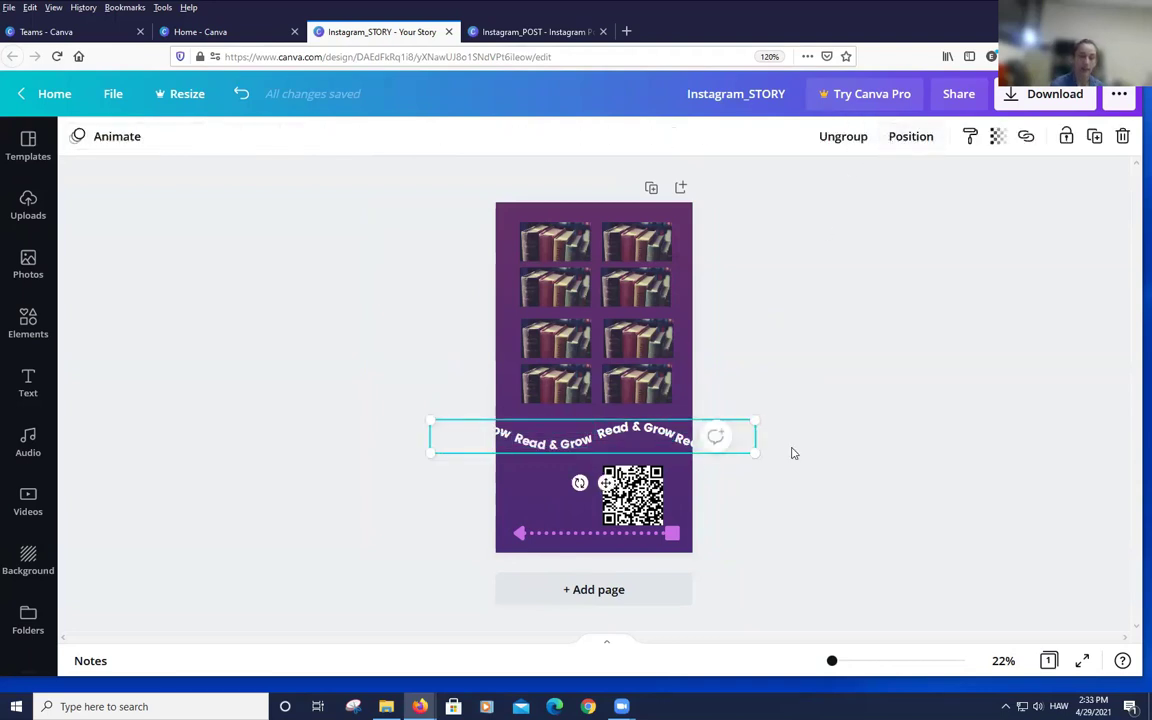
{"action": "left_click_drag", "start_coordinate": [755, 423], "coordinate": [694, 427]}
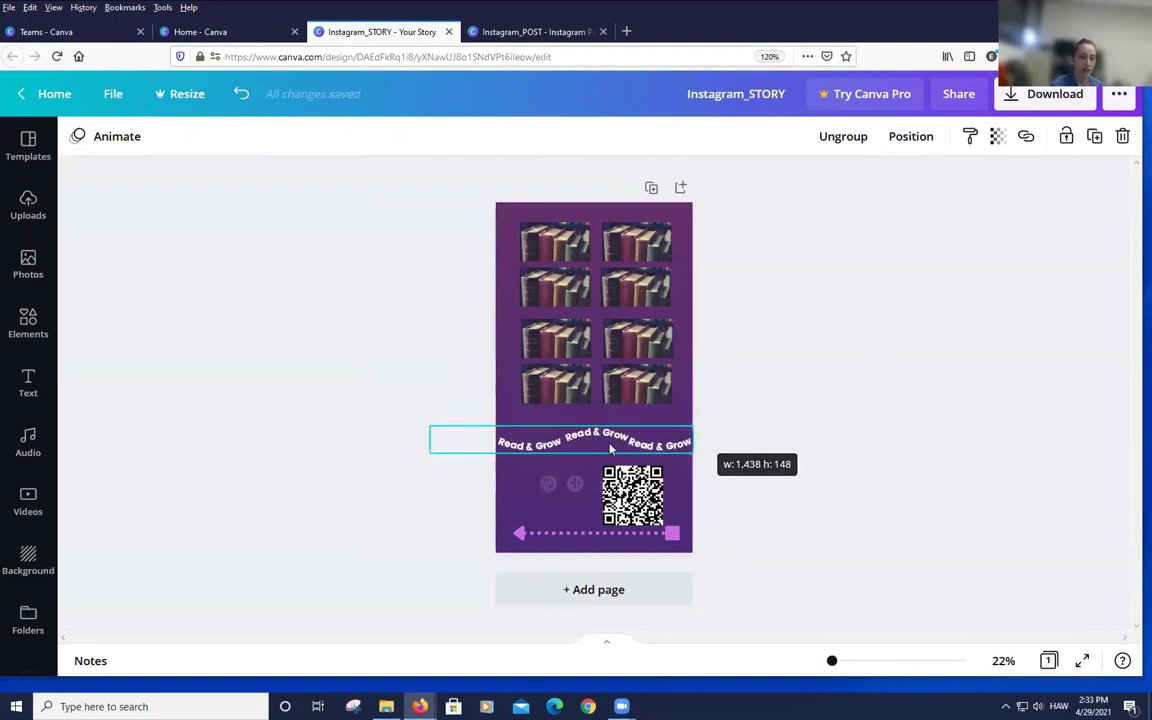
{"action": "left_click", "coordinate": [569, 447]}
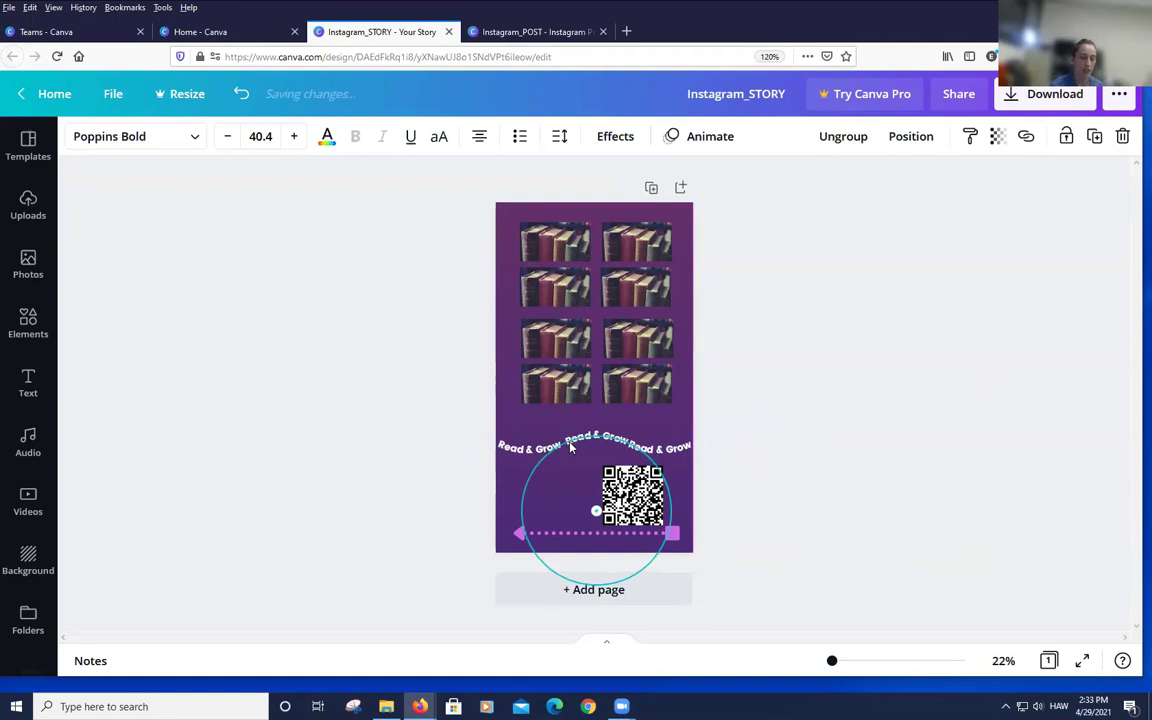
{"action": "left_click_drag", "start_coordinate": [650, 450], "coordinate": [648, 428]}
{"action": "left_click", "coordinate": [818, 395]}
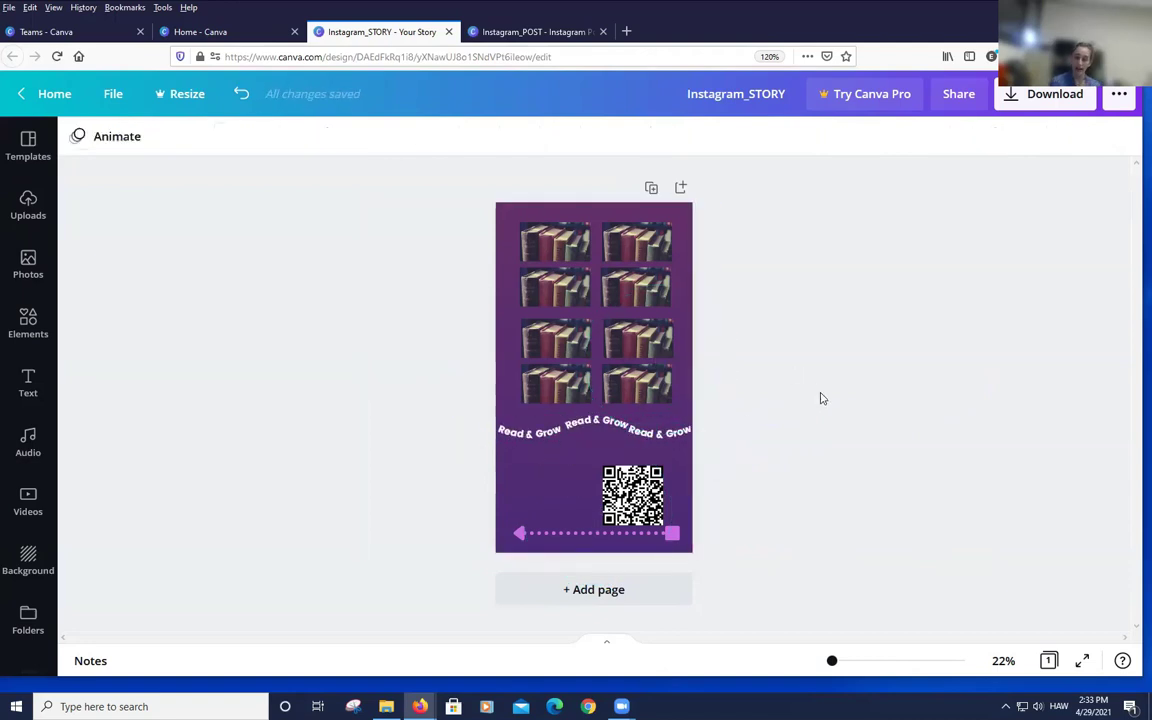
Compare with the Instagram_POST design, duplicate the story's Read & Grow wave, and space the two waves apart beneath the photos
{"action": "left_click", "coordinate": [508, 31]}
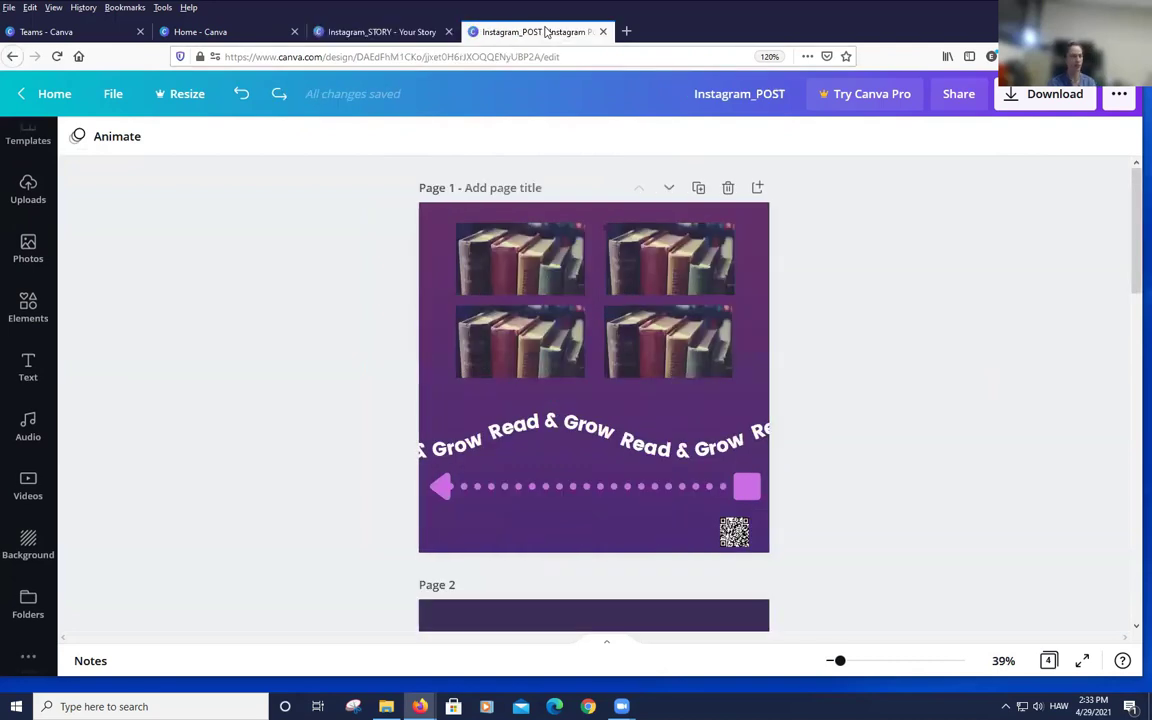
{"action": "left_click", "coordinate": [418, 33]}
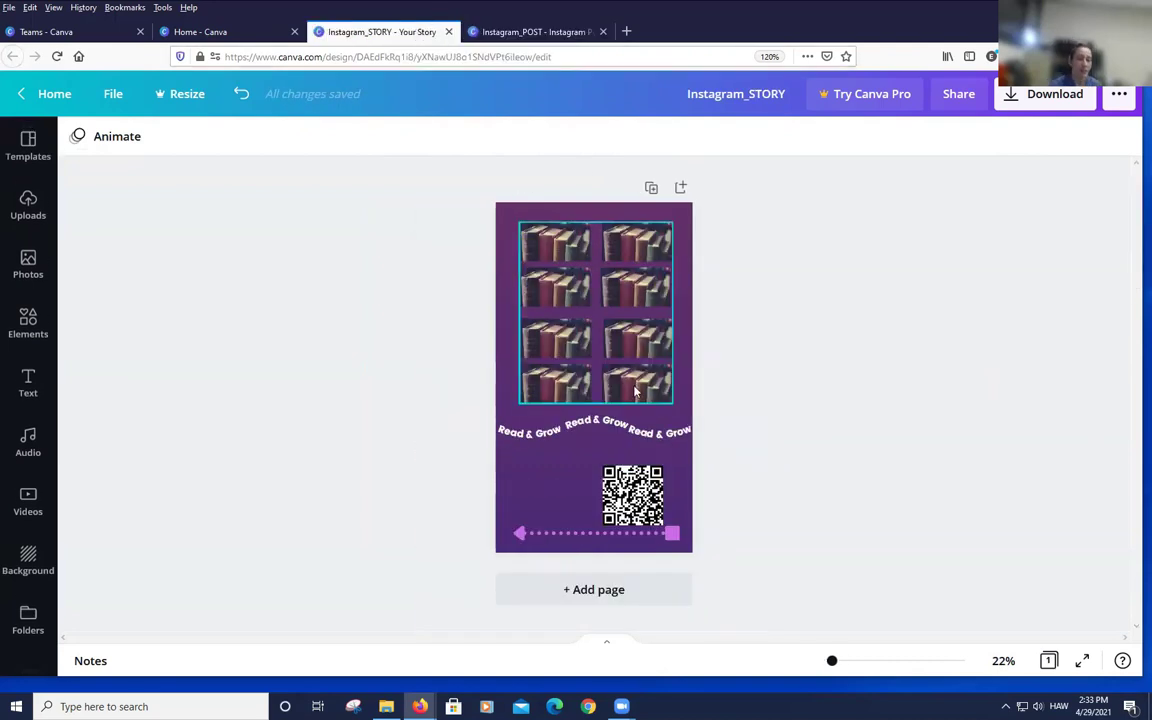
{"action": "mouse_move", "coordinate": [618, 437]}
{"action": "left_mouse_down"}
{"action": "mouse_move", "coordinate": [610, 505]}
{"action": "mouse_move", "coordinate": [640, 455]}
{"action": "mouse_move", "coordinate": [660, 450]}
{"action": "mouse_move", "coordinate": [620, 425]}
{"action": "left_mouse_up"}
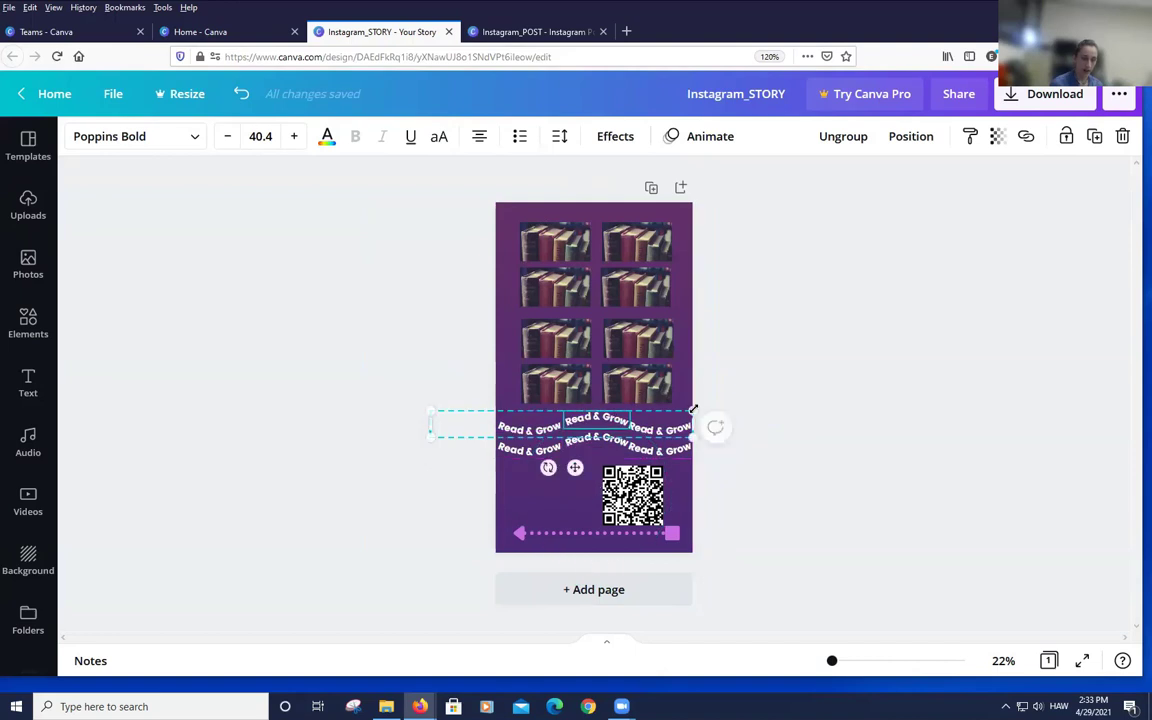
{"action": "left_click", "coordinate": [708, 382]}
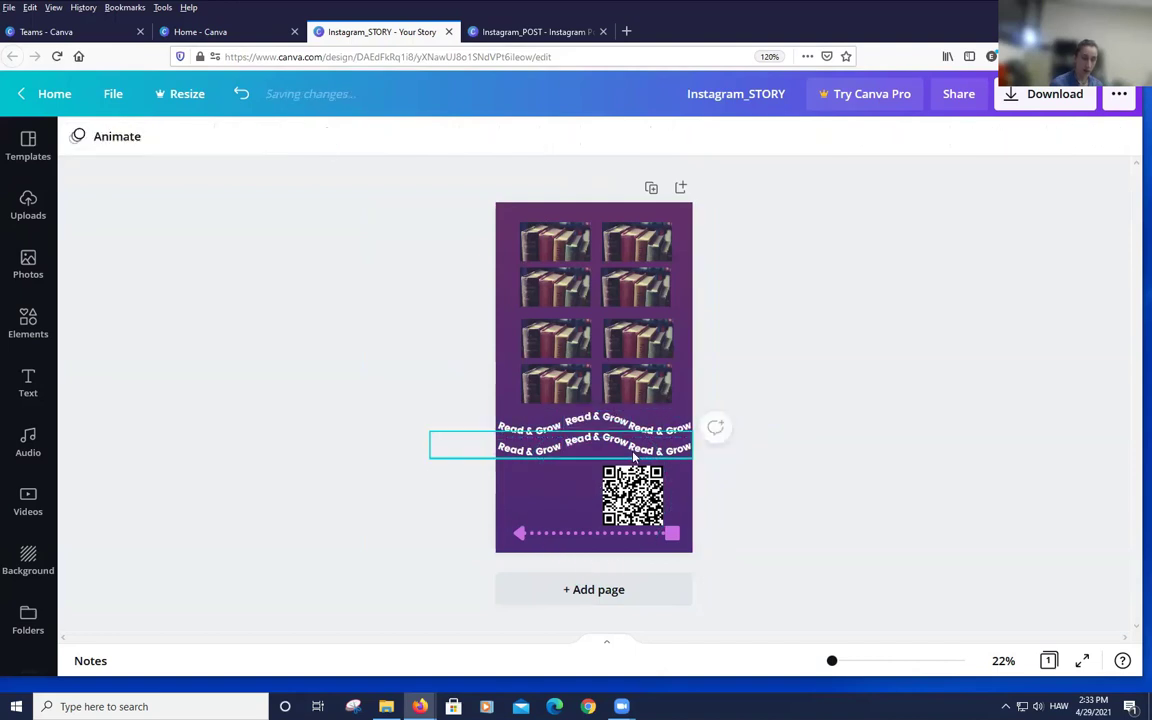
{"action": "left_click_drag", "start_coordinate": [620, 447], "coordinate": [620, 482]}
Duplicate the upper Read & Grow wave and place the copy midway between the two existing waves
{"action": "key", "text": "Tab"}
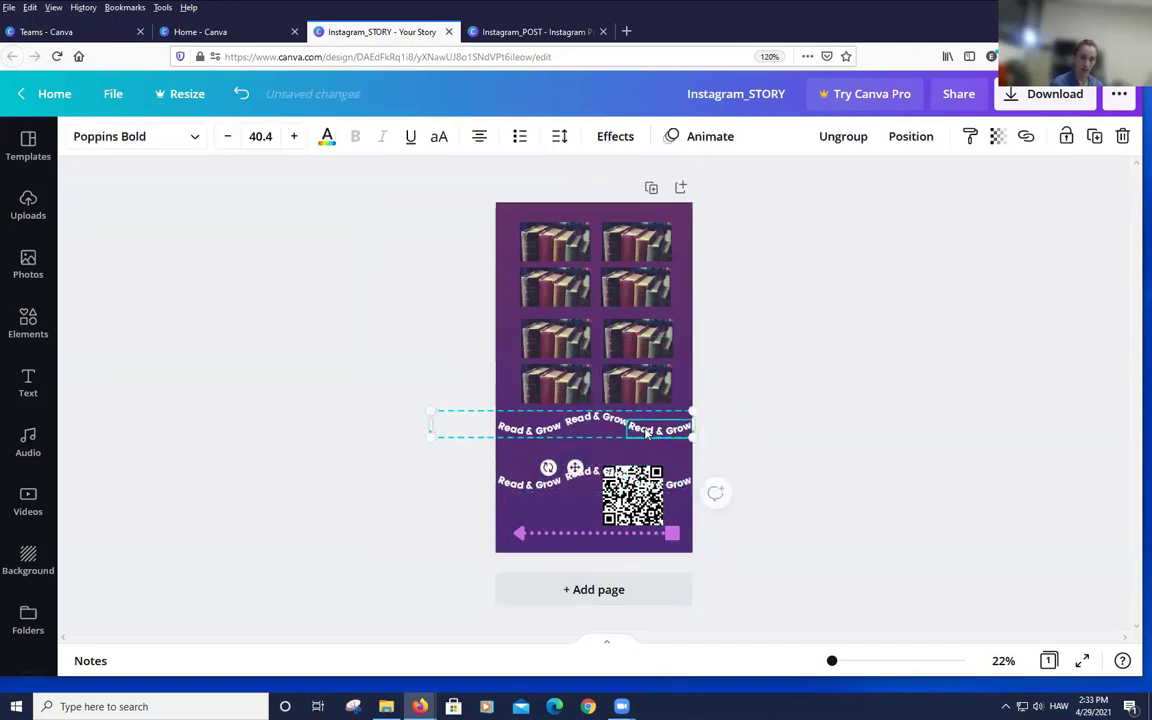
{"action": "left_click", "coordinate": [1096, 136]}
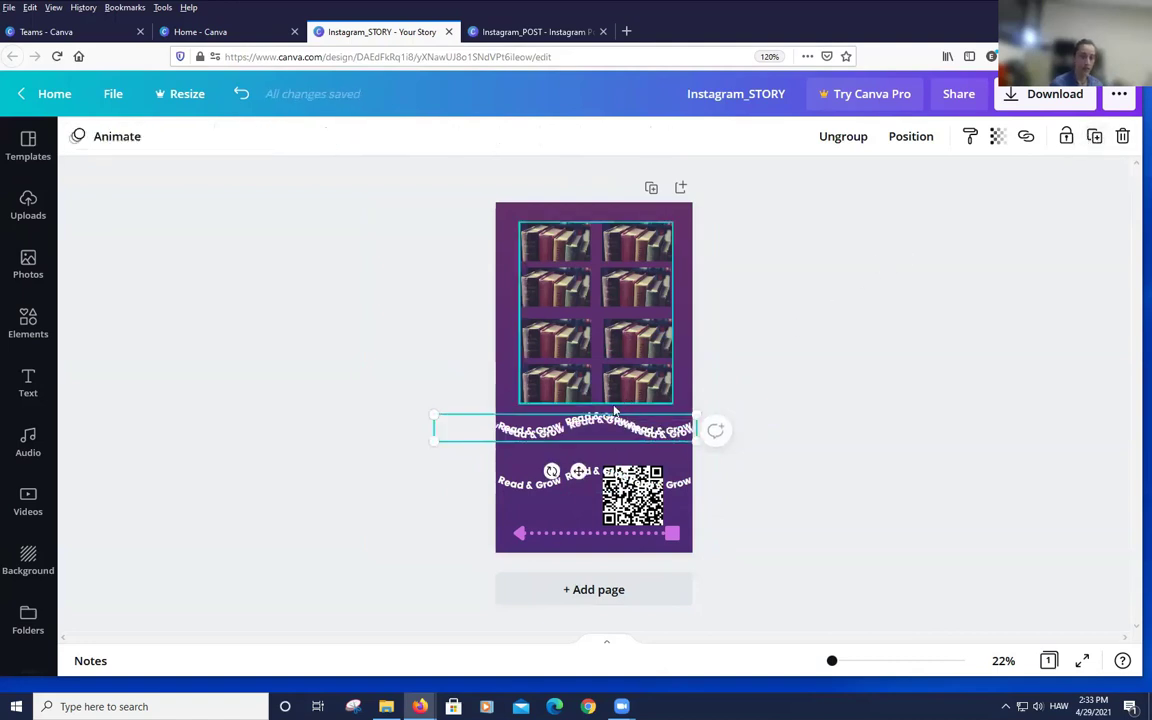
{"action": "left_click_drag", "start_coordinate": [600, 425], "coordinate": [601, 442]}
{"action": "left_click", "coordinate": [792, 406]}
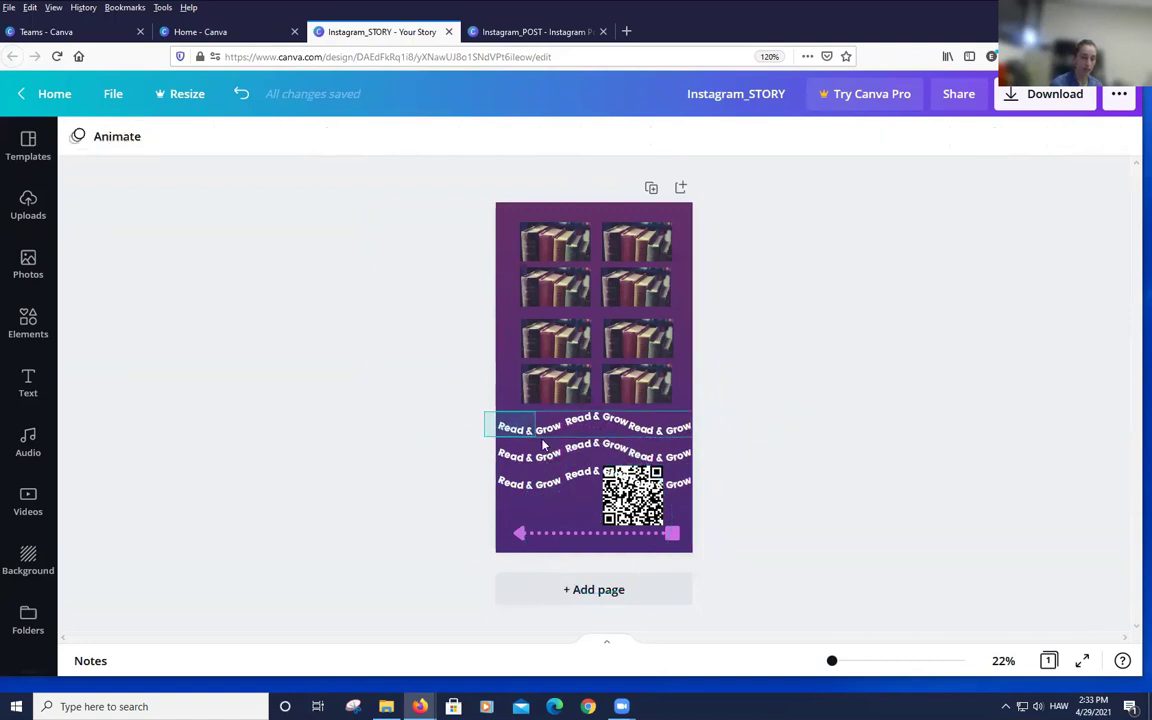
Select all three Read & Grow waves and tidy up their vertical spacing so they sit evenly beneath the photos
{"action": "left_click_drag", "start_coordinate": [436, 393], "coordinate": [626, 449]}
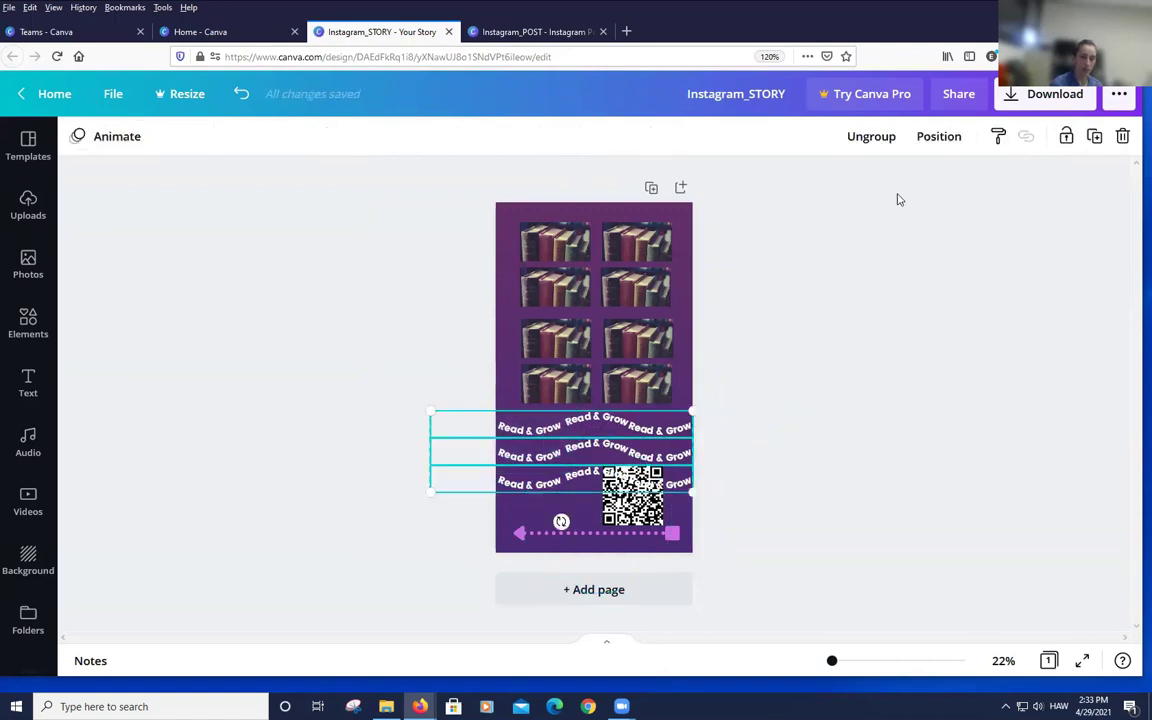
{"action": "left_click", "coordinate": [940, 137]}
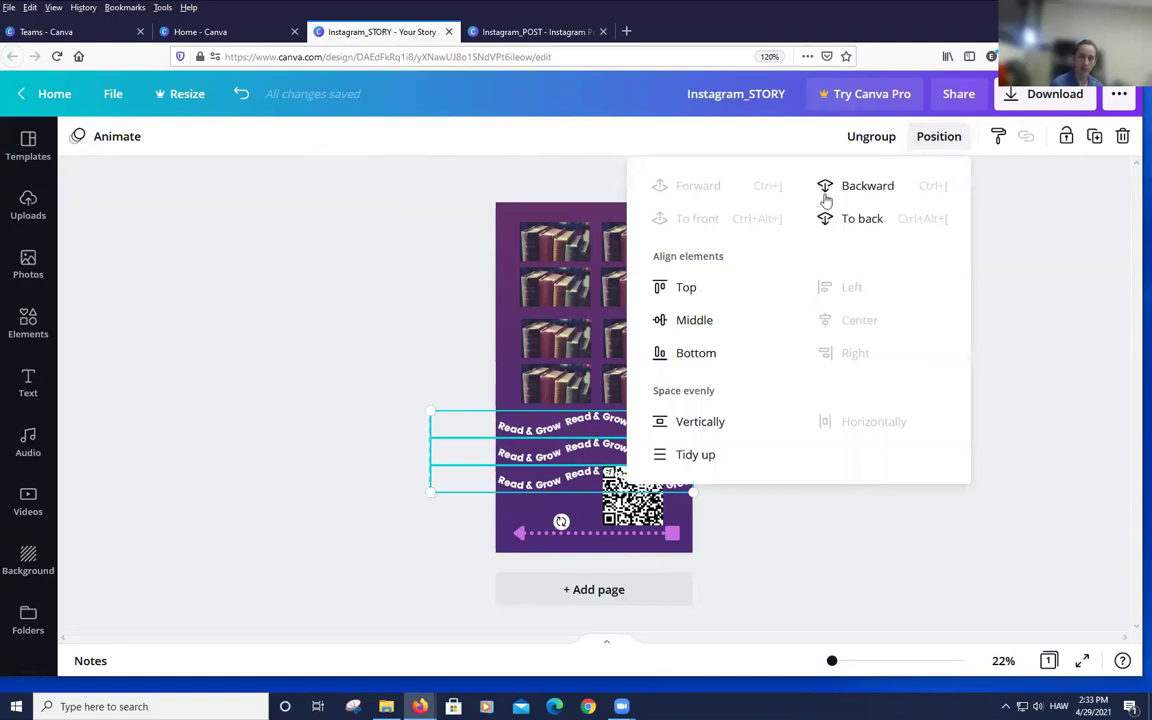
{"action": "left_click", "coordinate": [695, 455]}
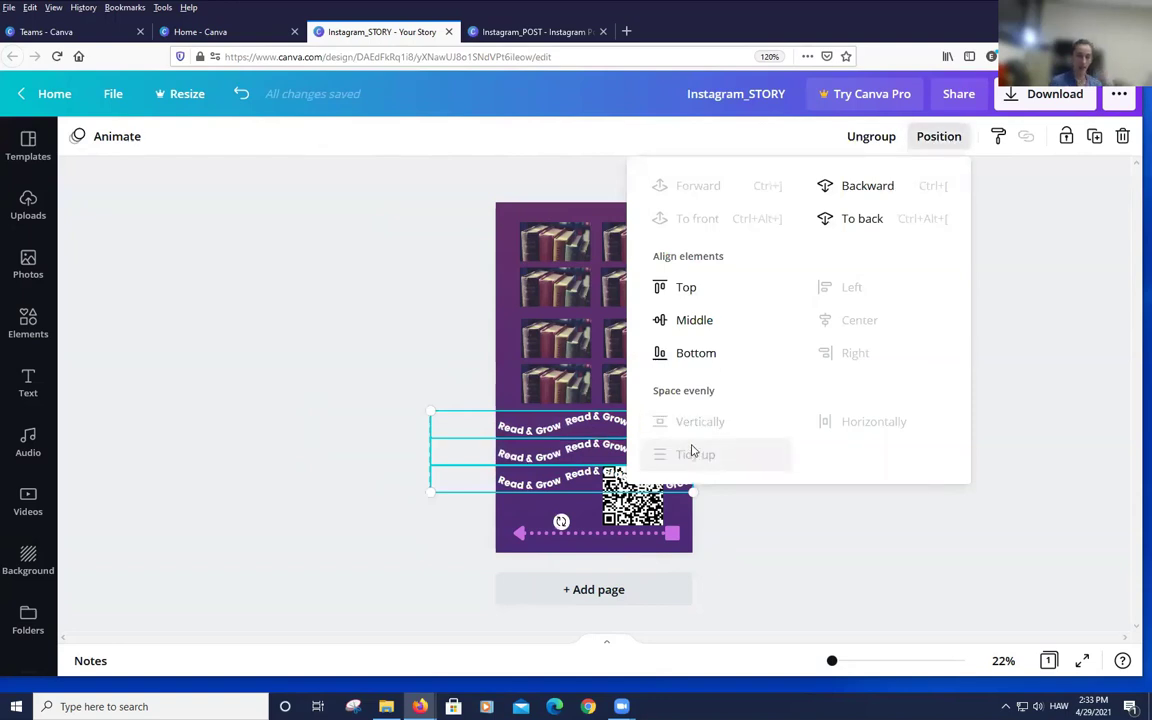
{"action": "left_click", "coordinate": [849, 429]}
{"action": "left_click", "coordinate": [717, 437]}
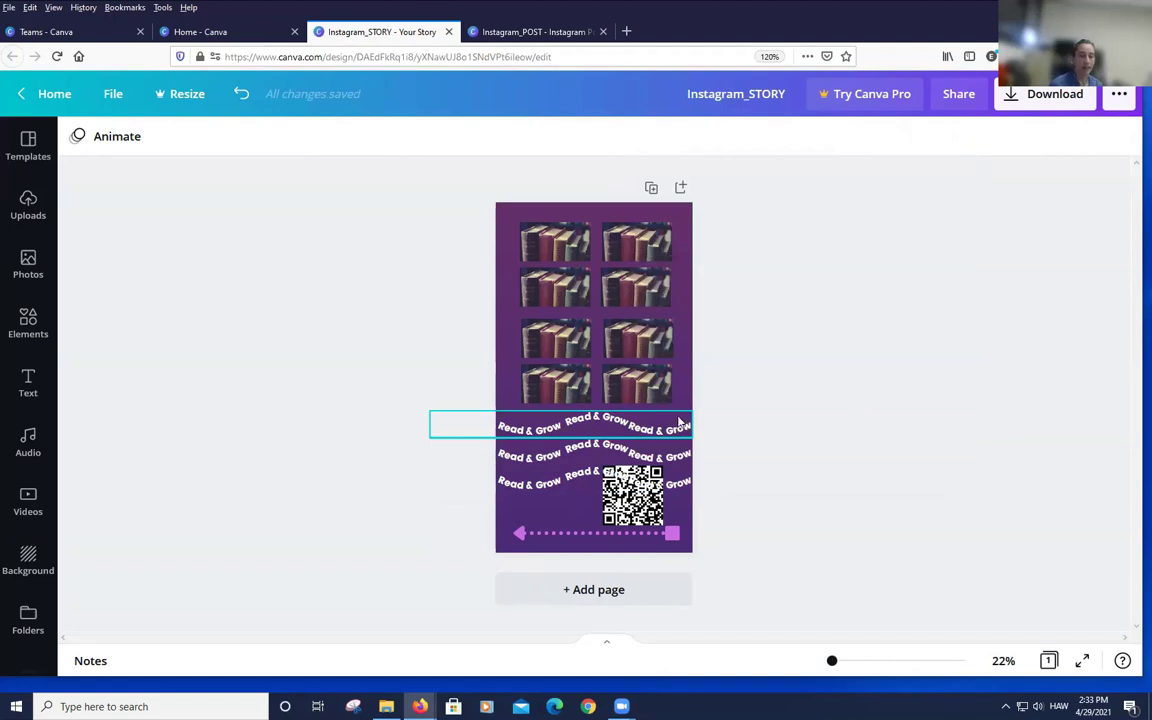
Send the lowest Read & Grow wave backward one layer in relation to the QR code
{"action": "left_click", "coordinate": [575, 480]}
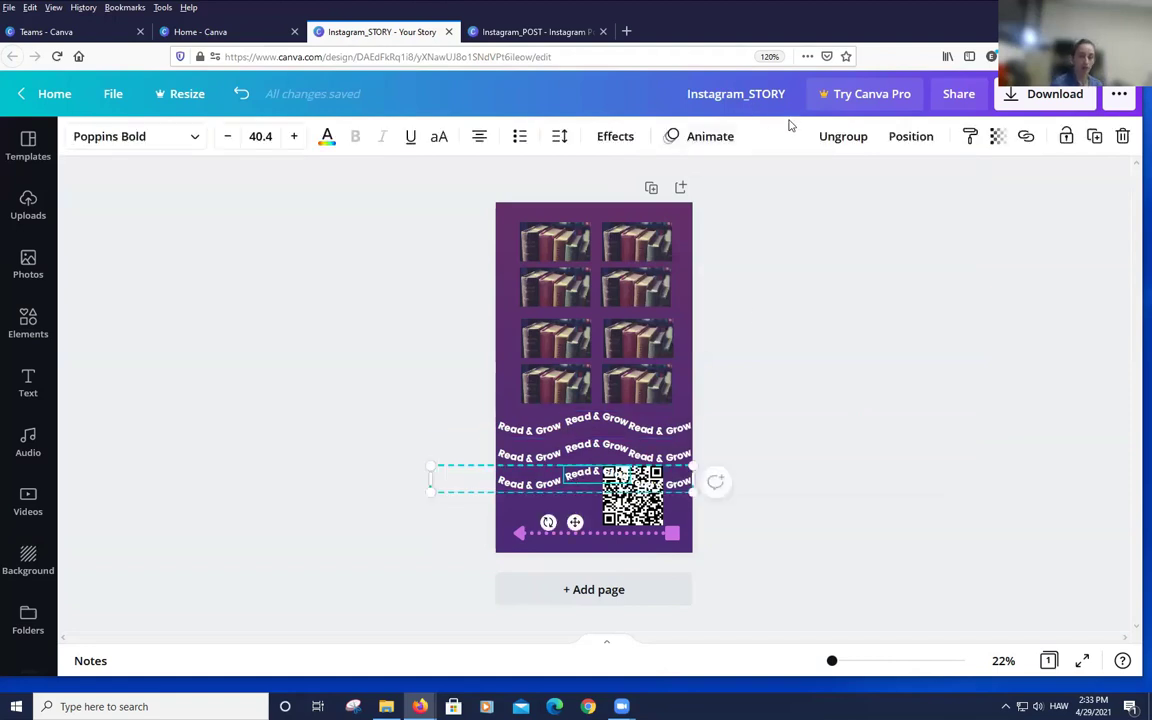
{"action": "left_click", "coordinate": [911, 136]}
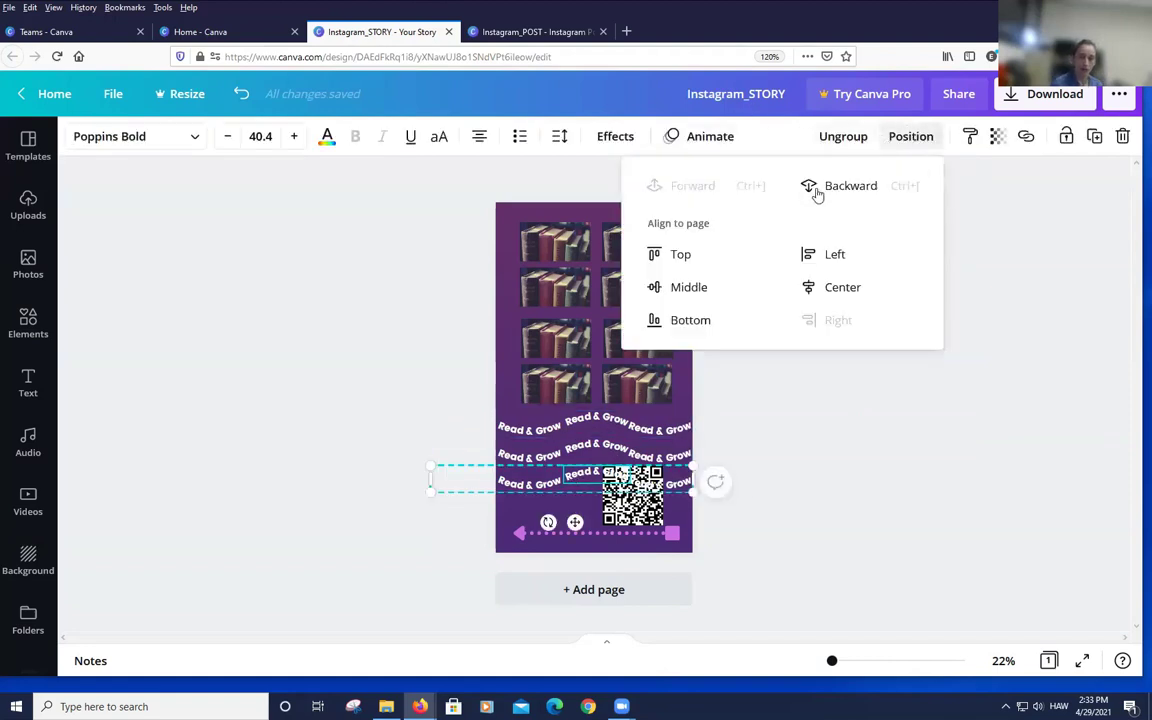
{"action": "left_click", "coordinate": [811, 187]}
{"action": "left_click", "coordinate": [823, 472]}
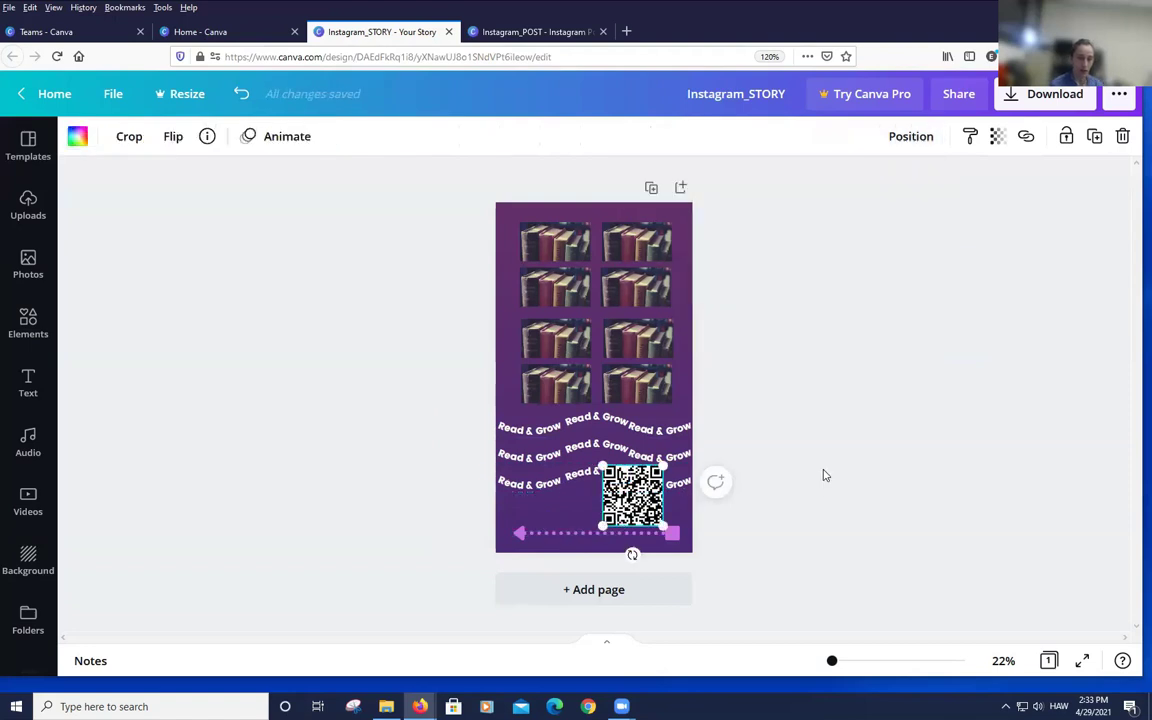
Recolor all the phrases in the top Read & Grow wave with the blue from the New April 2021 palette
{"action": "left_click", "coordinate": [626, 423]}
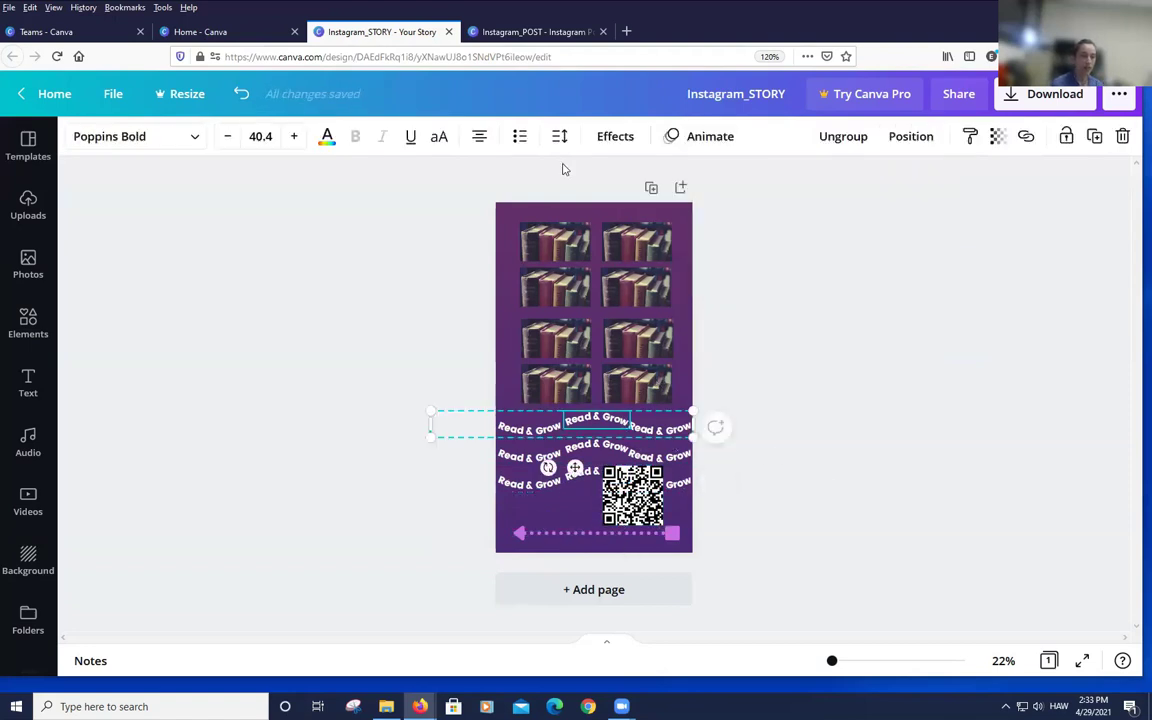
{"action": "left_click", "coordinate": [328, 138]}
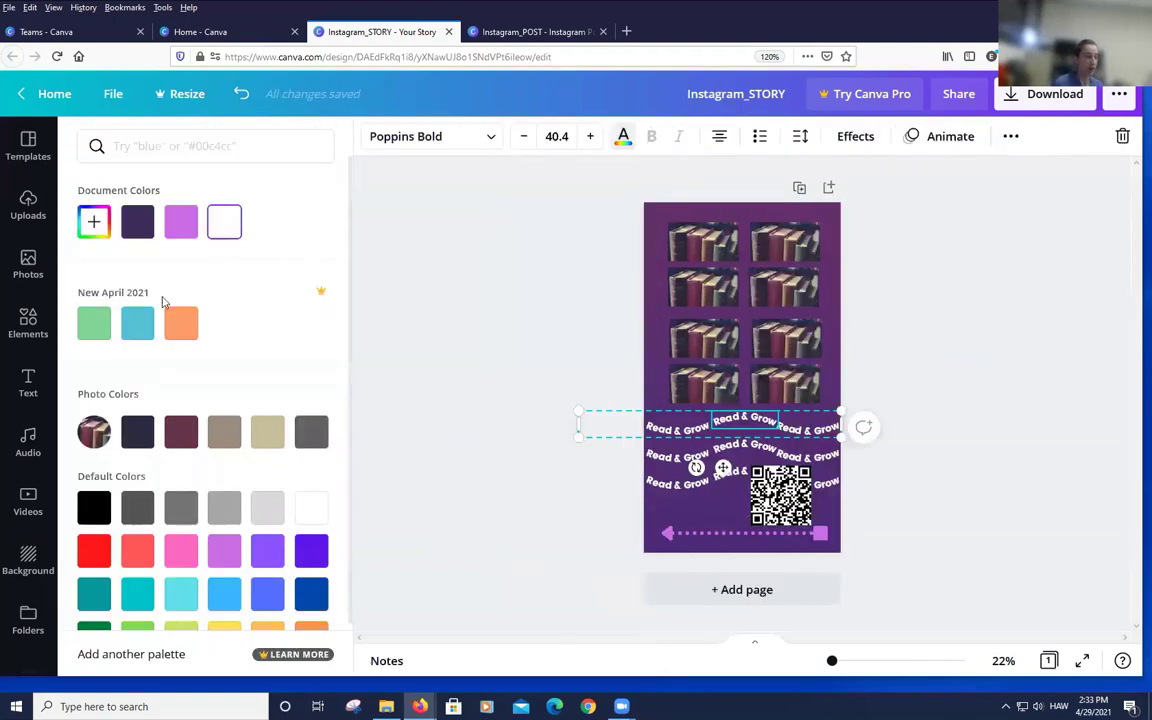
{"action": "left_click", "coordinate": [140, 324]}
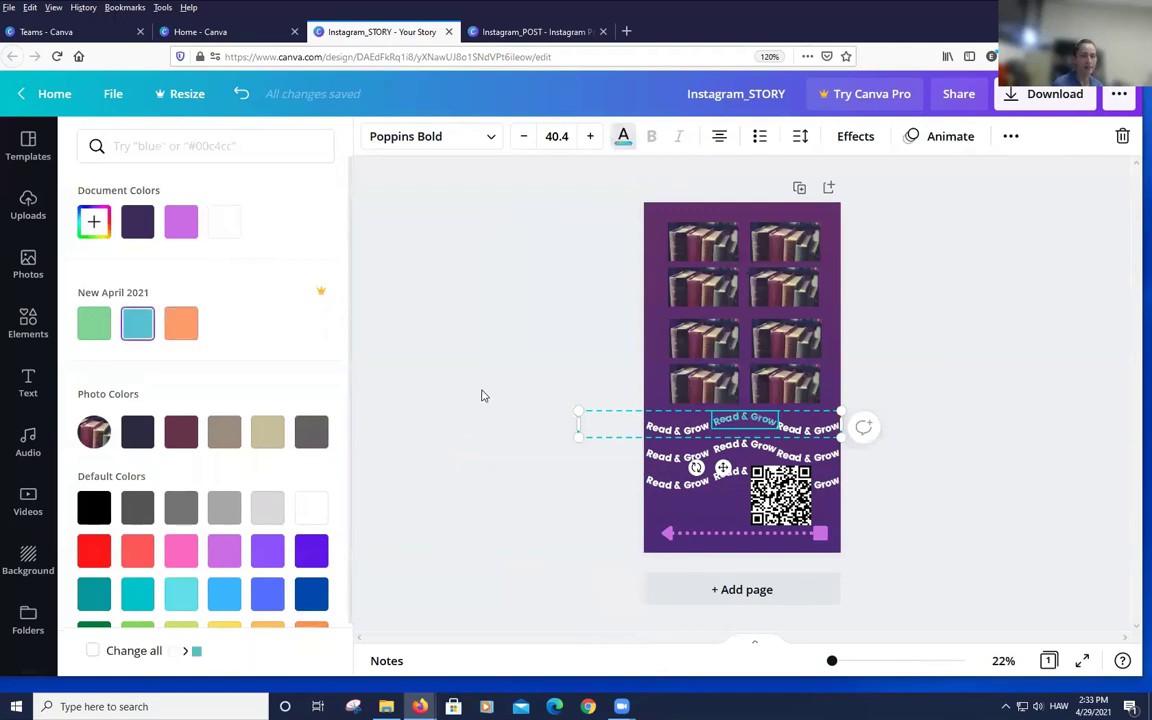
{"action": "left_click", "coordinate": [668, 430]}
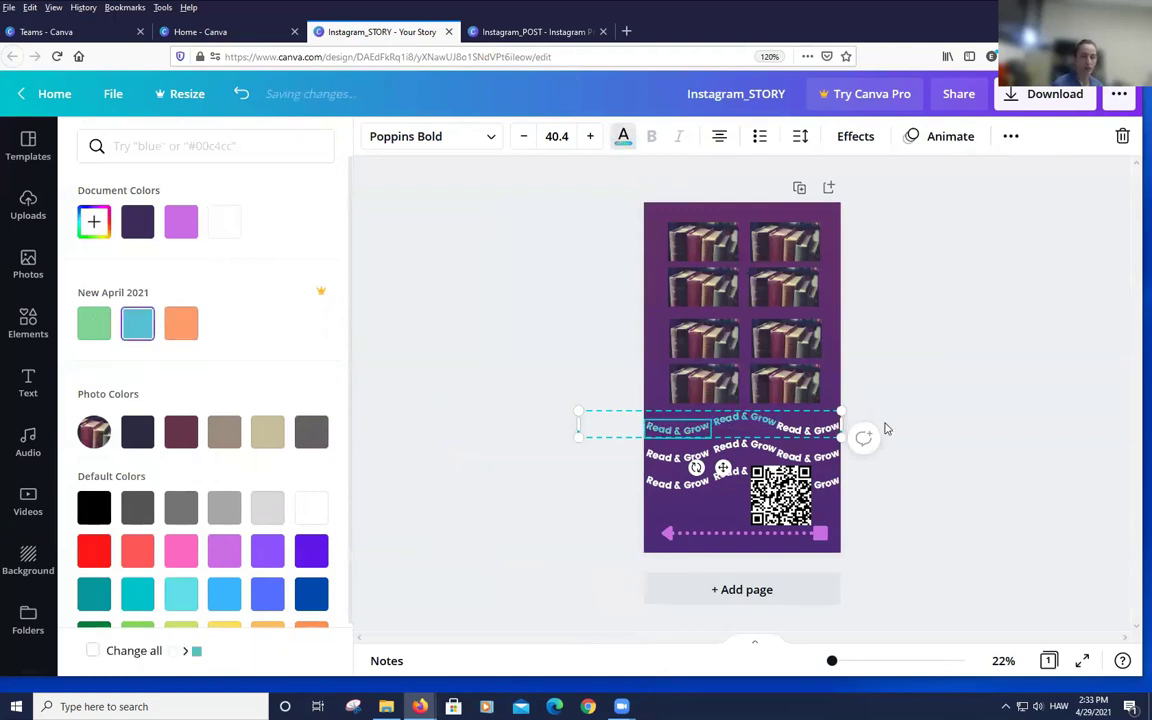
{"action": "left_click", "coordinate": [795, 435]}
{"action": "left_click", "coordinate": [139, 322]}
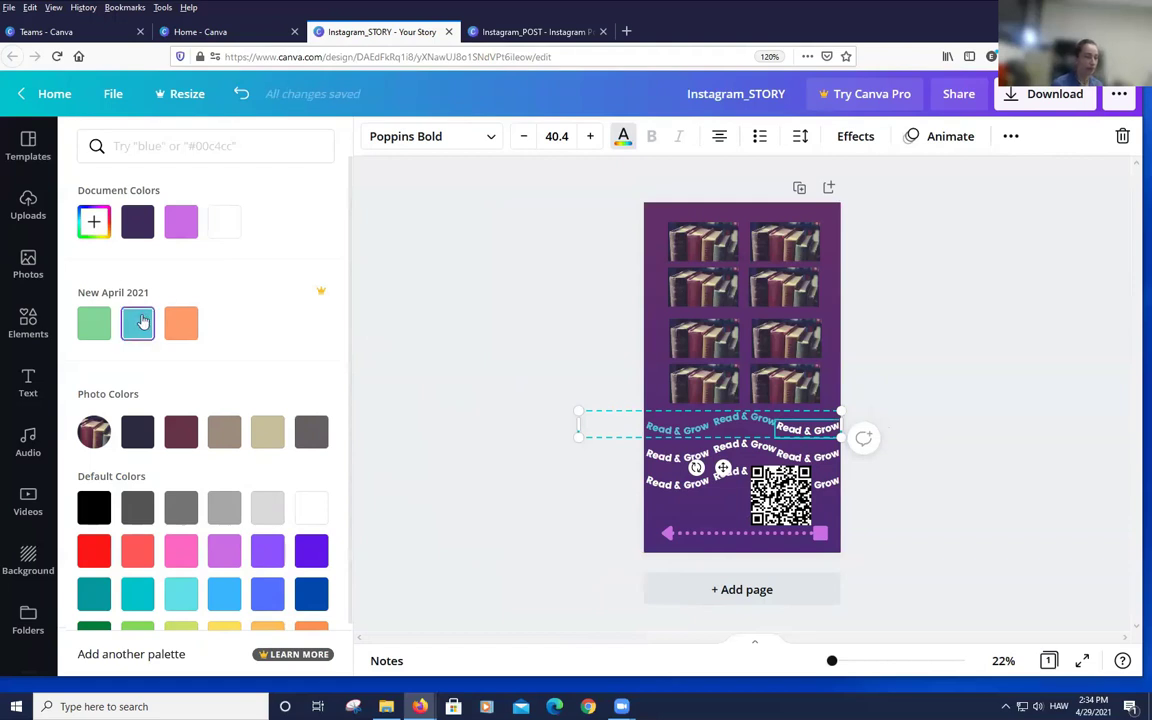
Recolor the phrases in the middle Read & Grow wave with the green from the New April 2021 palette
{"action": "left_click", "coordinate": [678, 460]}
{"action": "left_click", "coordinate": [88, 326]}
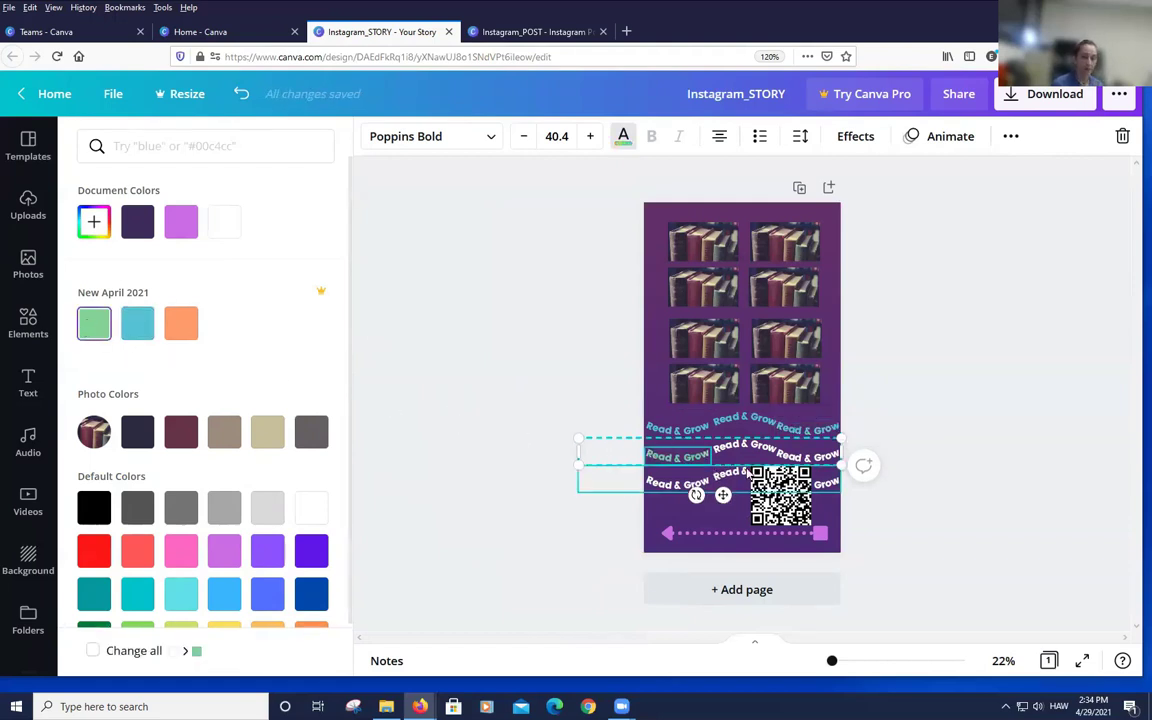
{"action": "left_click", "coordinate": [808, 456]}
{"action": "left_click", "coordinate": [88, 325]}
Mix a custom golden yellow of about #EBB235 and apply it to every phrase in the lowest Read & Grow wave
{"action": "left_click", "coordinate": [676, 484]}
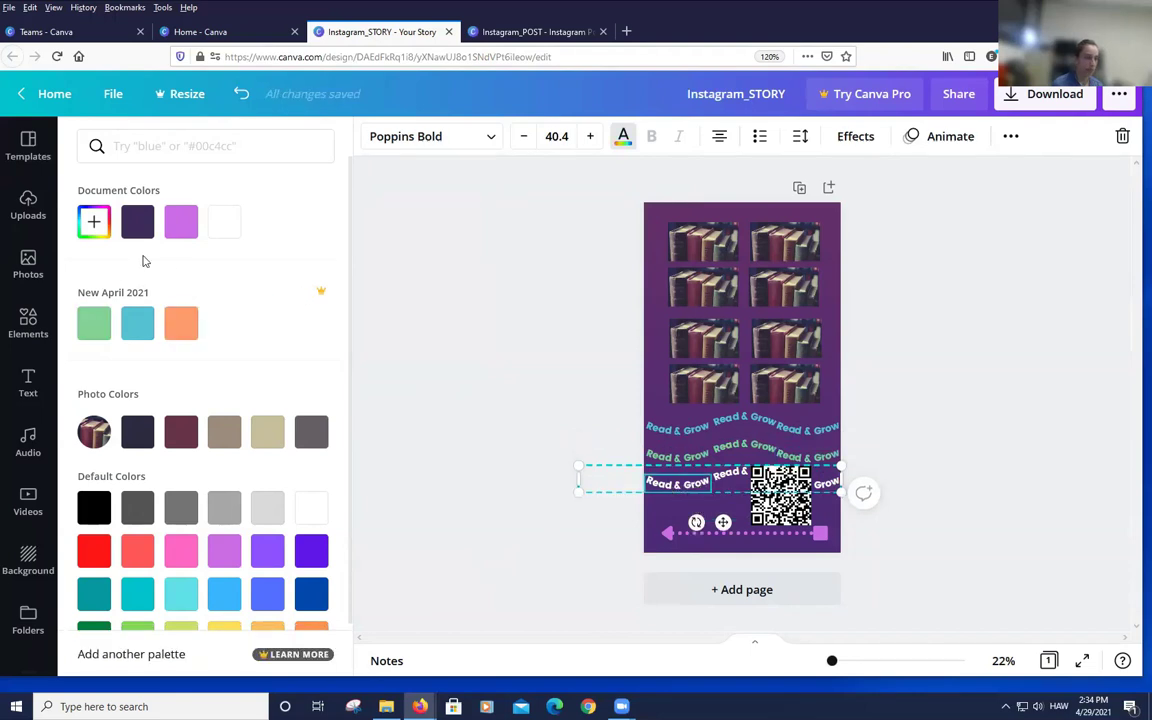
{"action": "left_click", "coordinate": [94, 222]}
{"action": "left_click", "coordinate": [122, 362]}
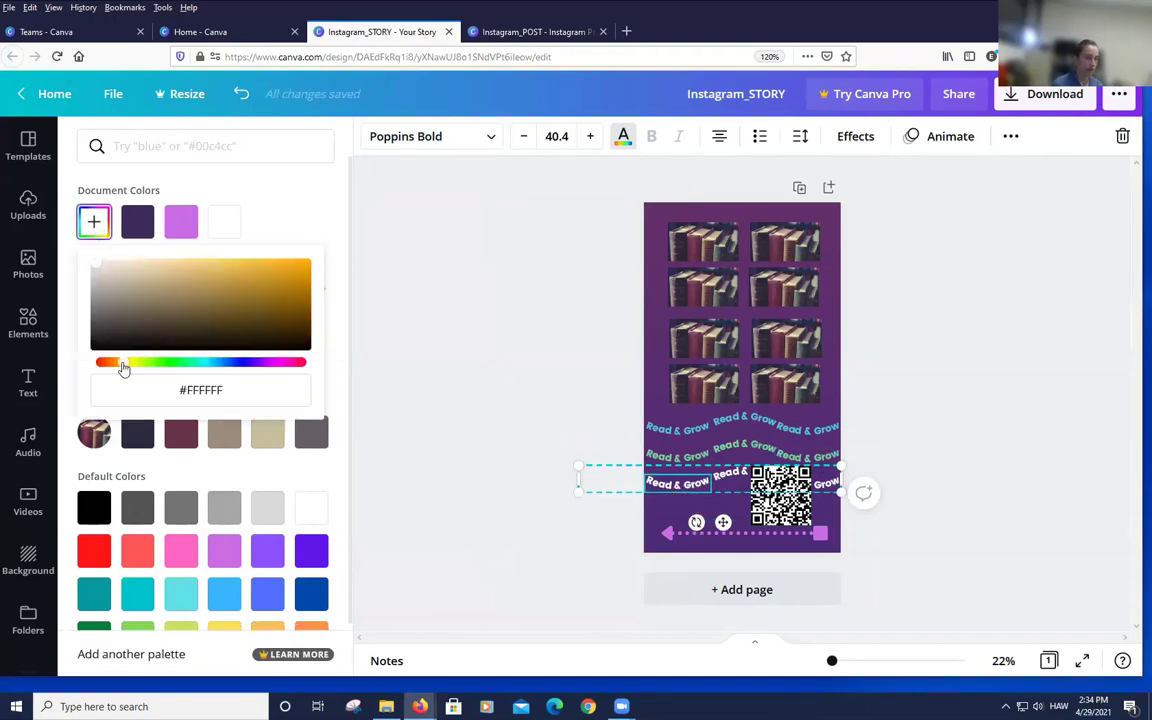
{"action": "left_click", "coordinate": [261, 269]}
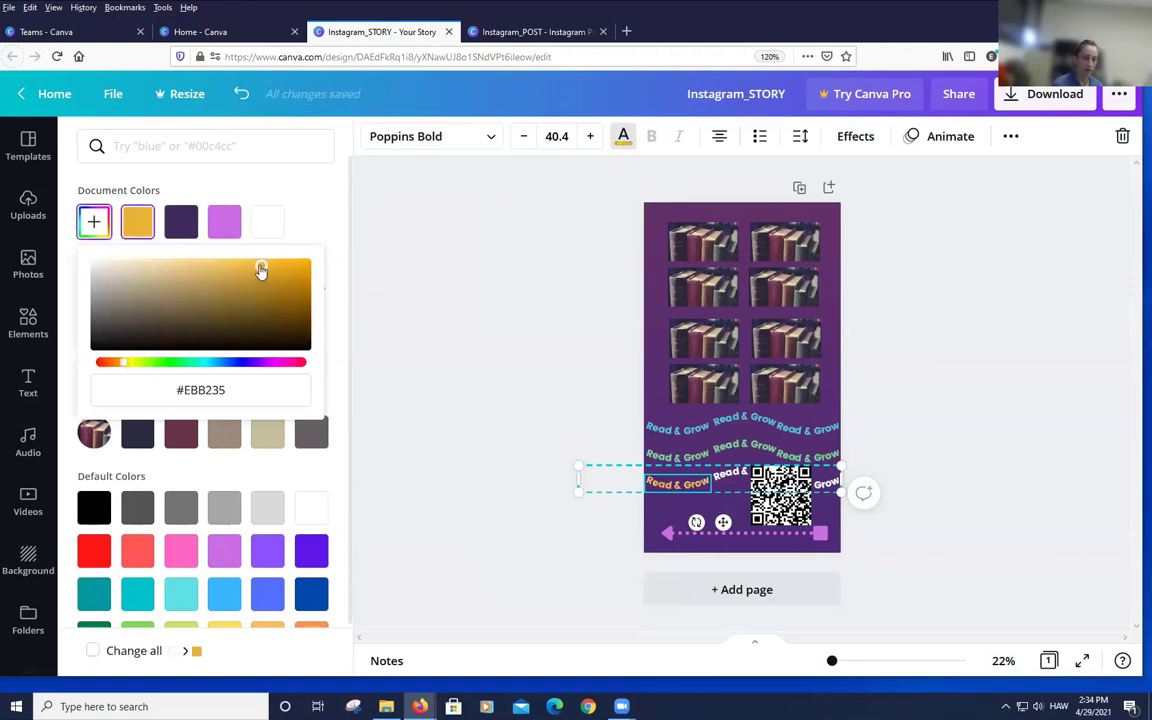
{"action": "left_click", "coordinate": [733, 482]}
{"action": "left_click", "coordinate": [128, 222]}
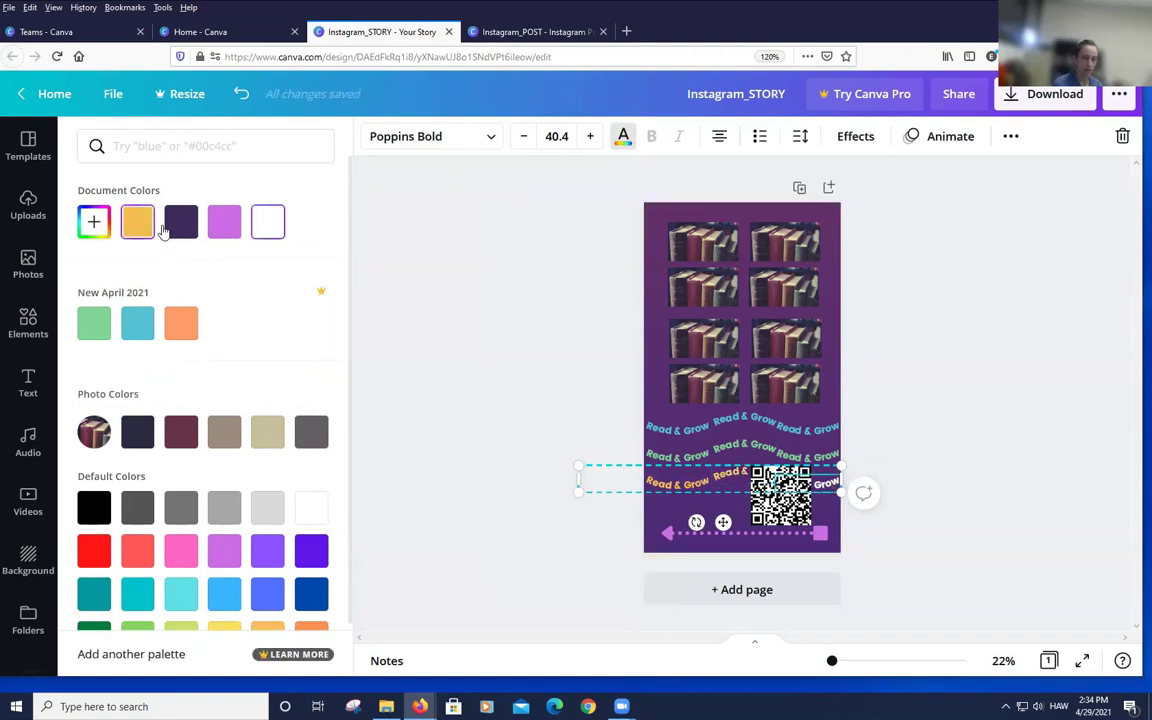
{"action": "left_click", "coordinate": [929, 293]}
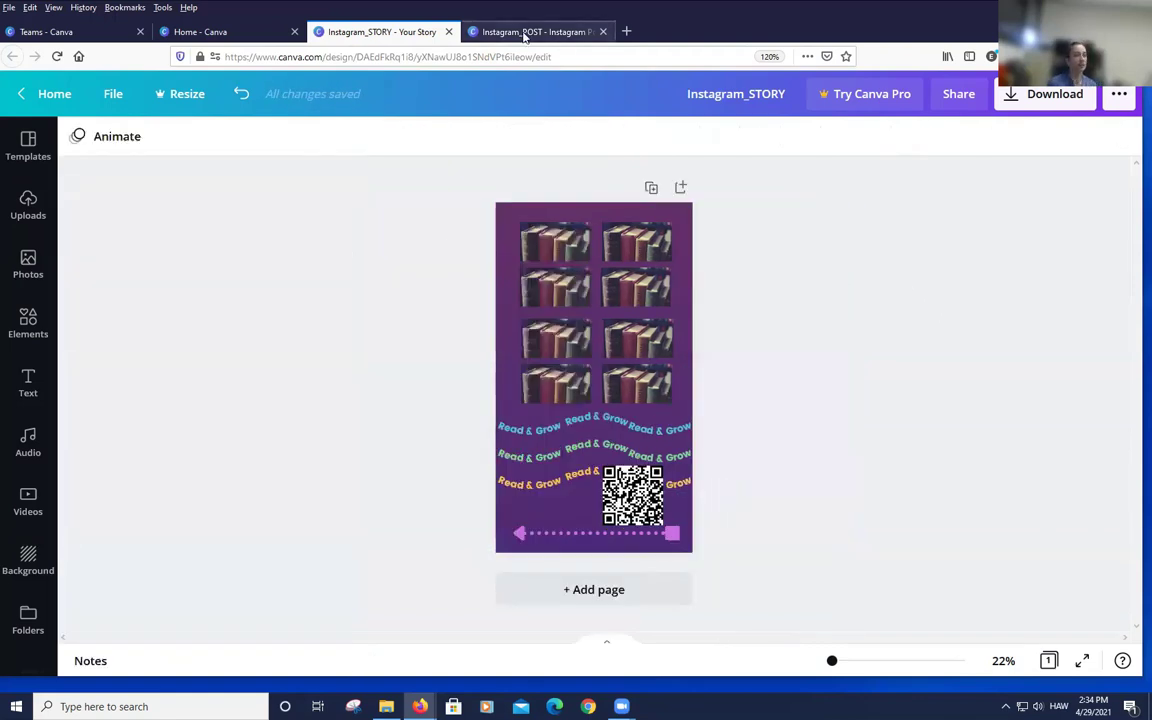
Compare the story with the Instagram_POST design and look through that design's remaining pages
{"action": "left_click", "coordinate": [555, 32]}
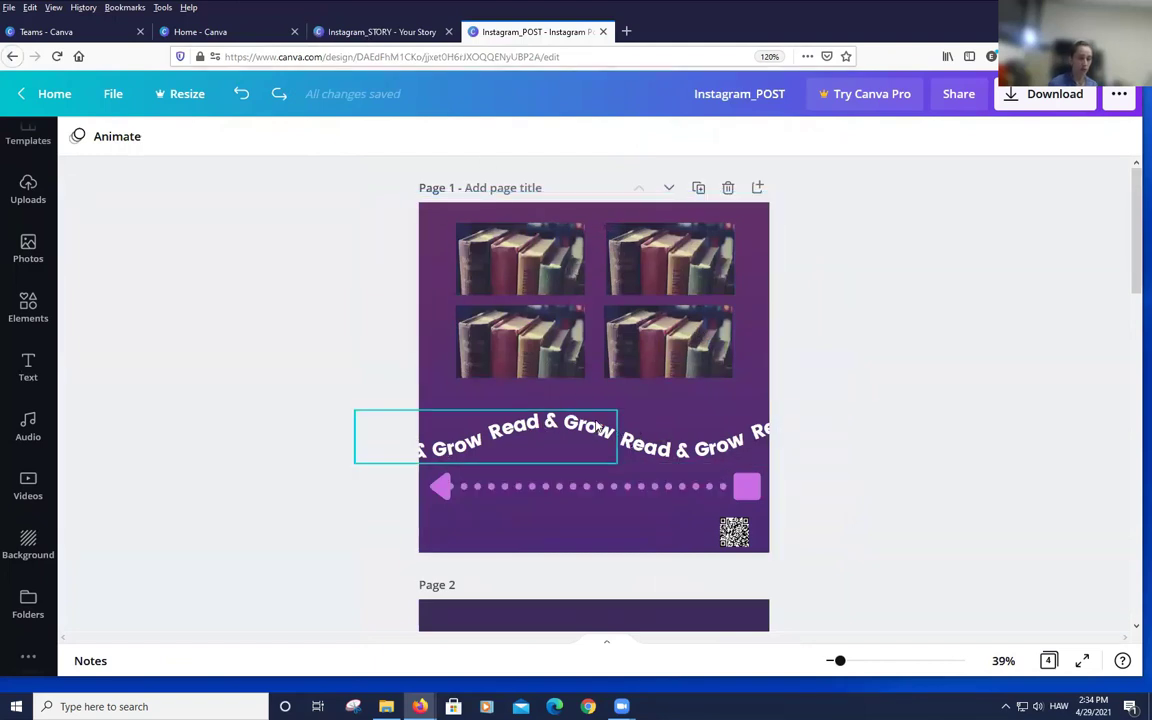
{"action": "left_click", "coordinate": [372, 34]}
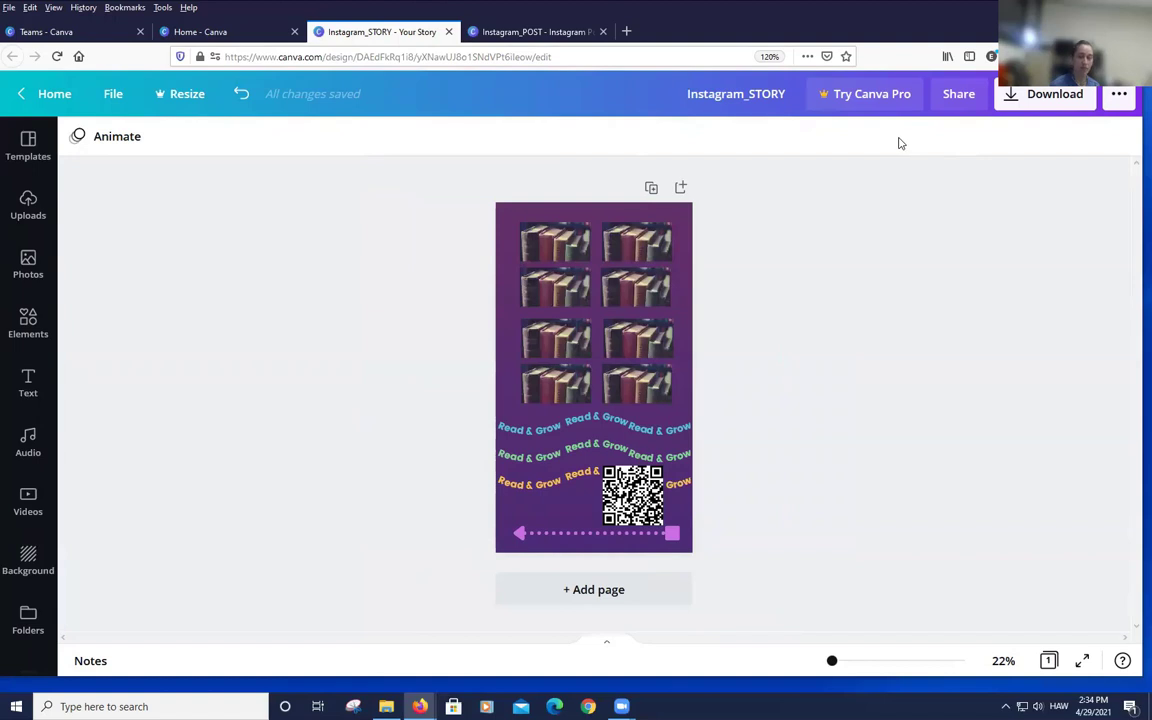
{"action": "left_click", "coordinate": [530, 32]}
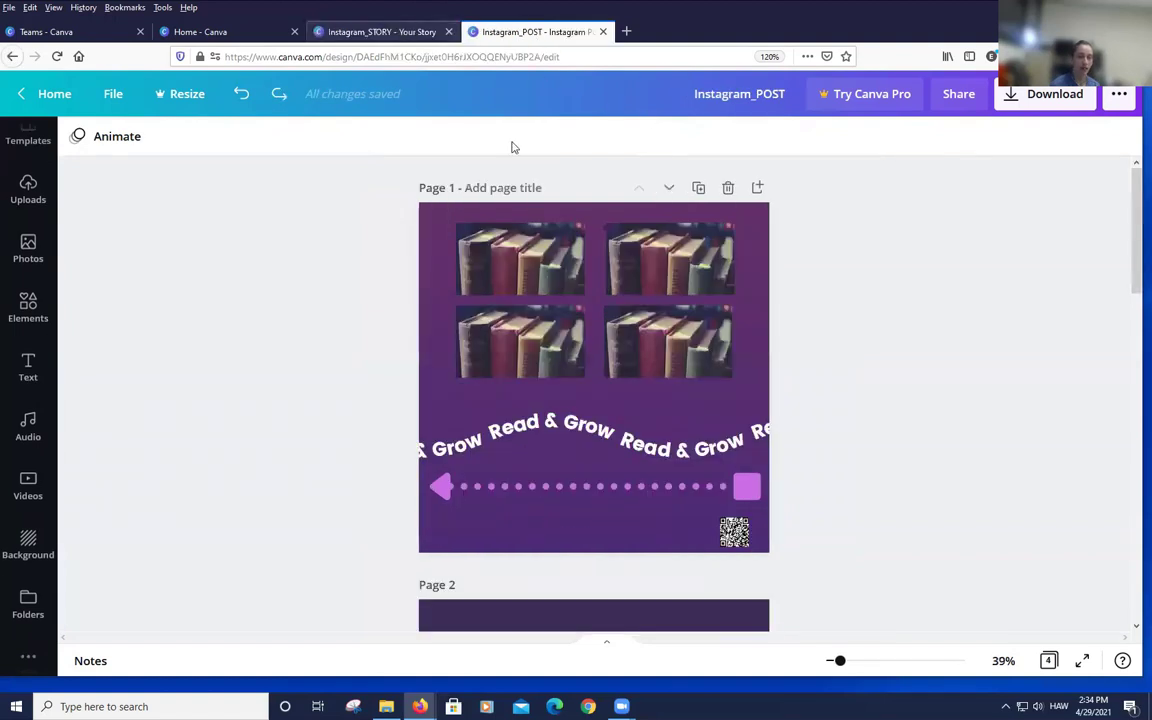
{"action": "scroll", "coordinate": [725, 382], "scroll_direction": "down", "scroll_amount": 9}
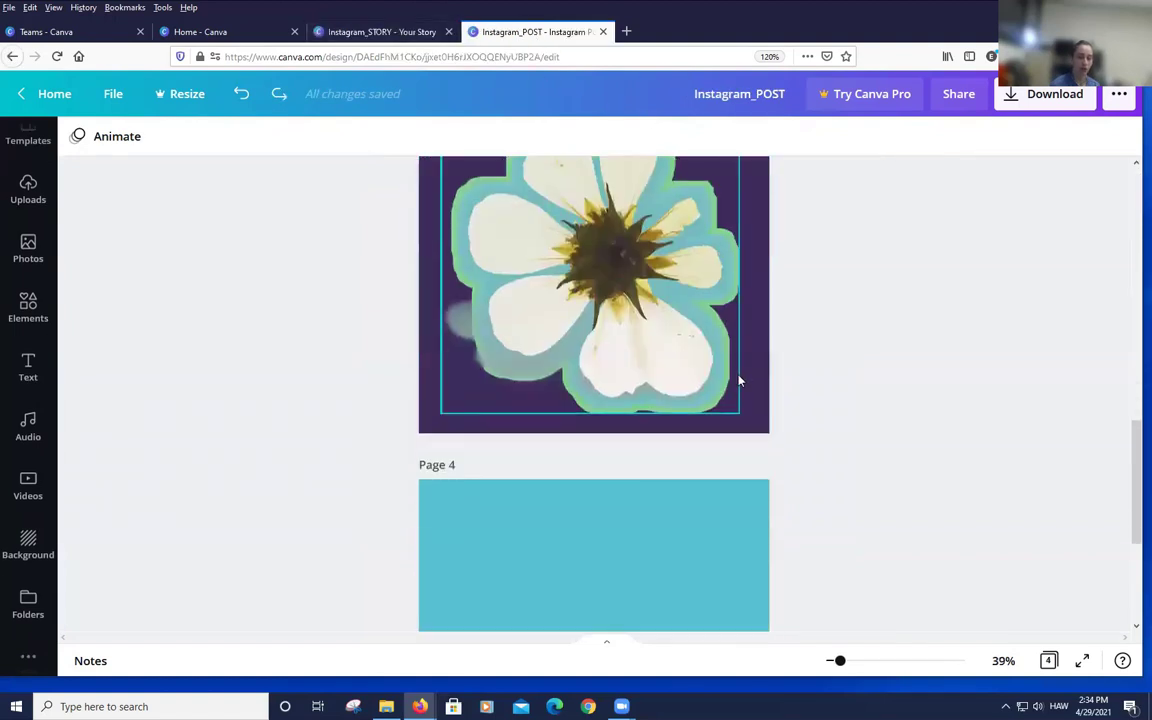
{"action": "scroll", "coordinate": [760, 388], "scroll_direction": "up", "scroll_amount": 2}
{"action": "scroll", "coordinate": [790, 393], "scroll_direction": "up", "scroll_amount": 2}
{"action": "key", "text": "ctrl+shift+Tab"}
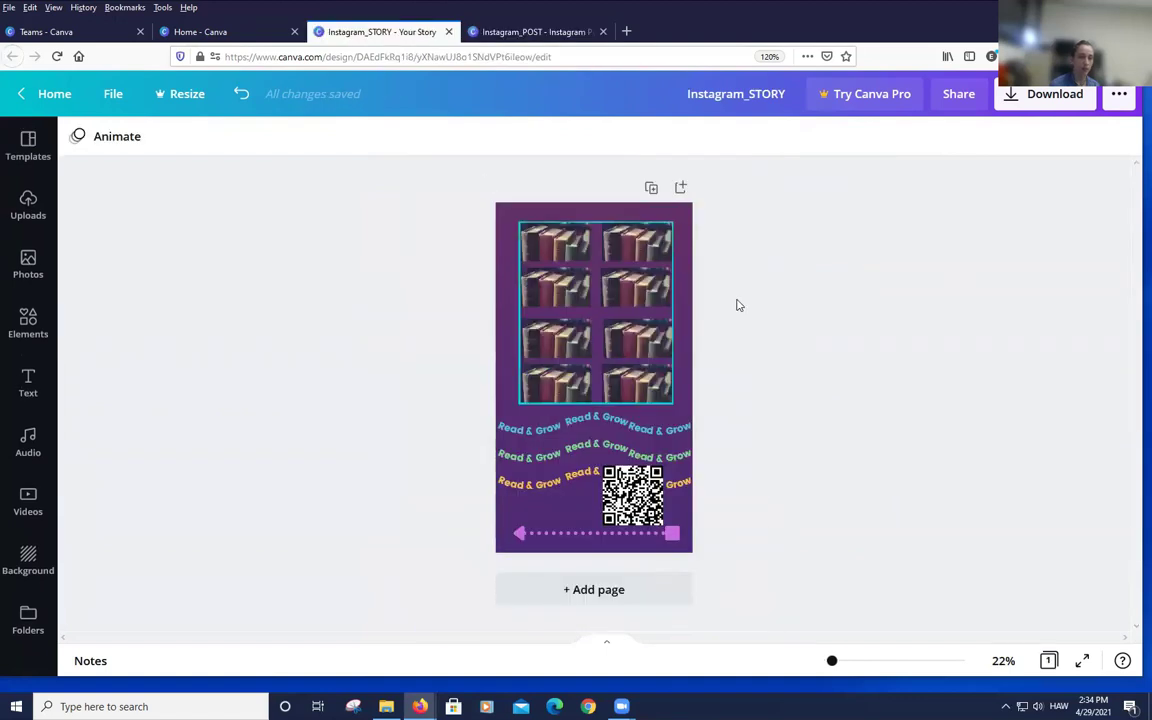
Add a second page to the story and copy the outlined flower from page 3 of Instagram_POST onto it
{"action": "left_click", "coordinate": [680, 187]}
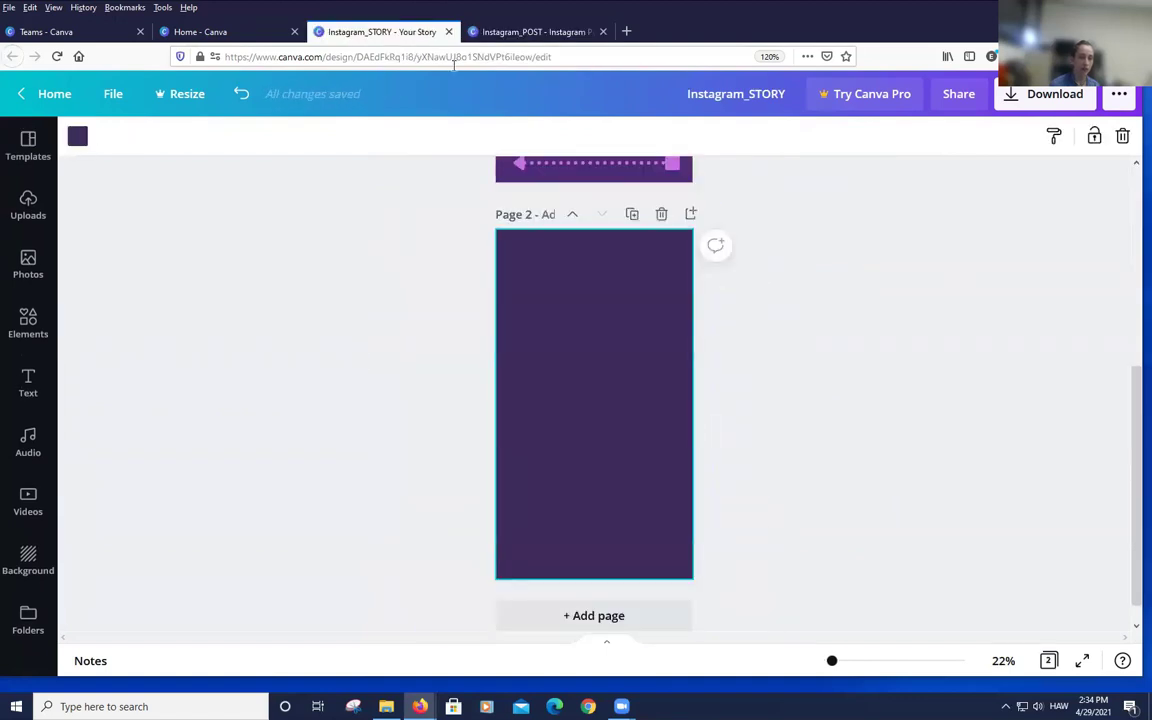
{"action": "left_click", "coordinate": [514, 31]}
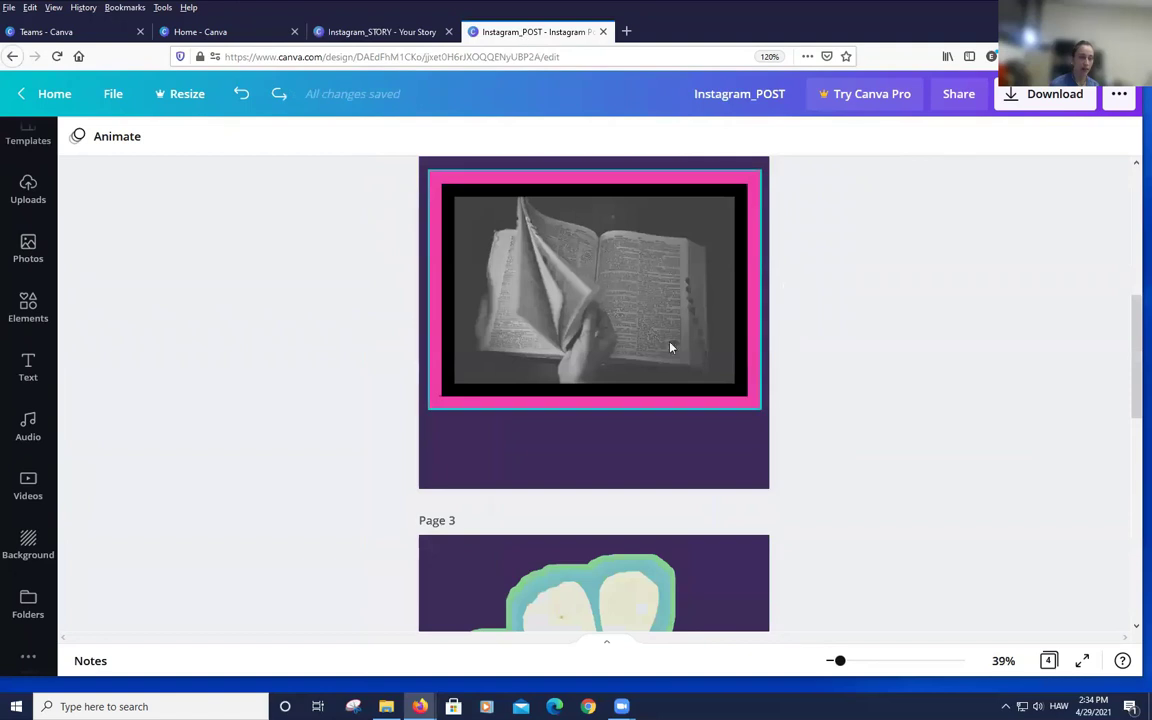
{"action": "scroll", "coordinate": [880, 295], "scroll_direction": "down", "scroll_amount": 5}
{"action": "left_click", "coordinate": [656, 278]}
{"action": "scroll", "coordinate": [715, 303], "scroll_direction": "up", "scroll_amount": 3}
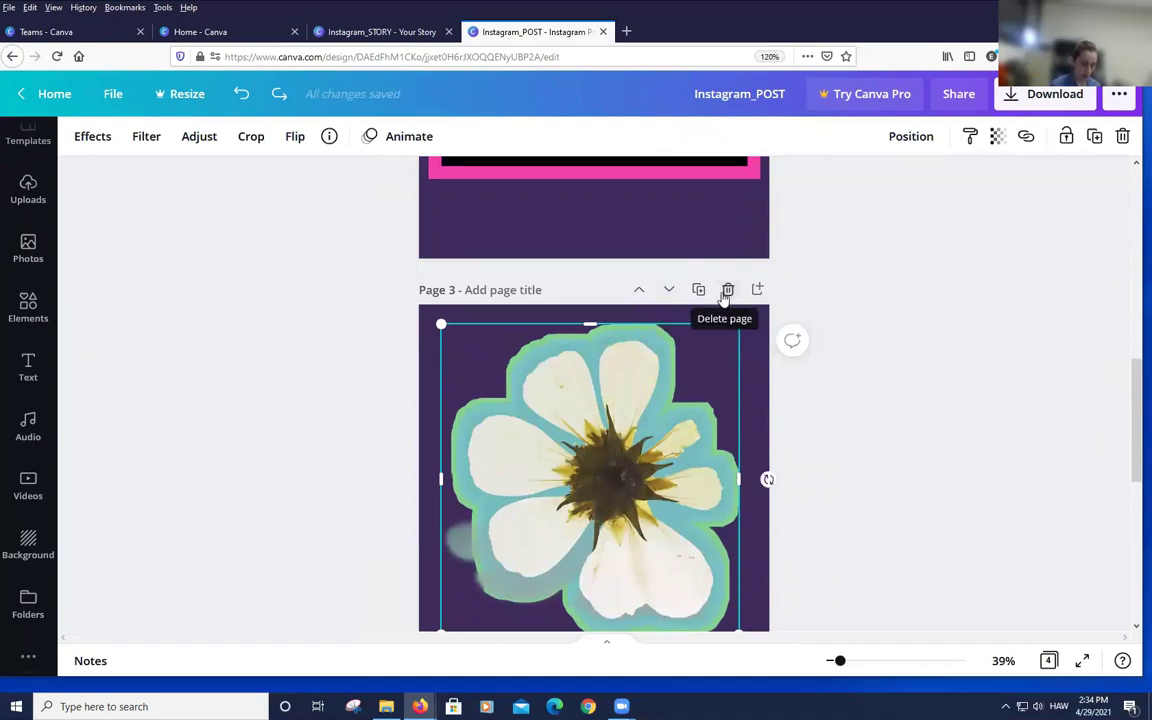
{"action": "left_click", "coordinate": [388, 32]}
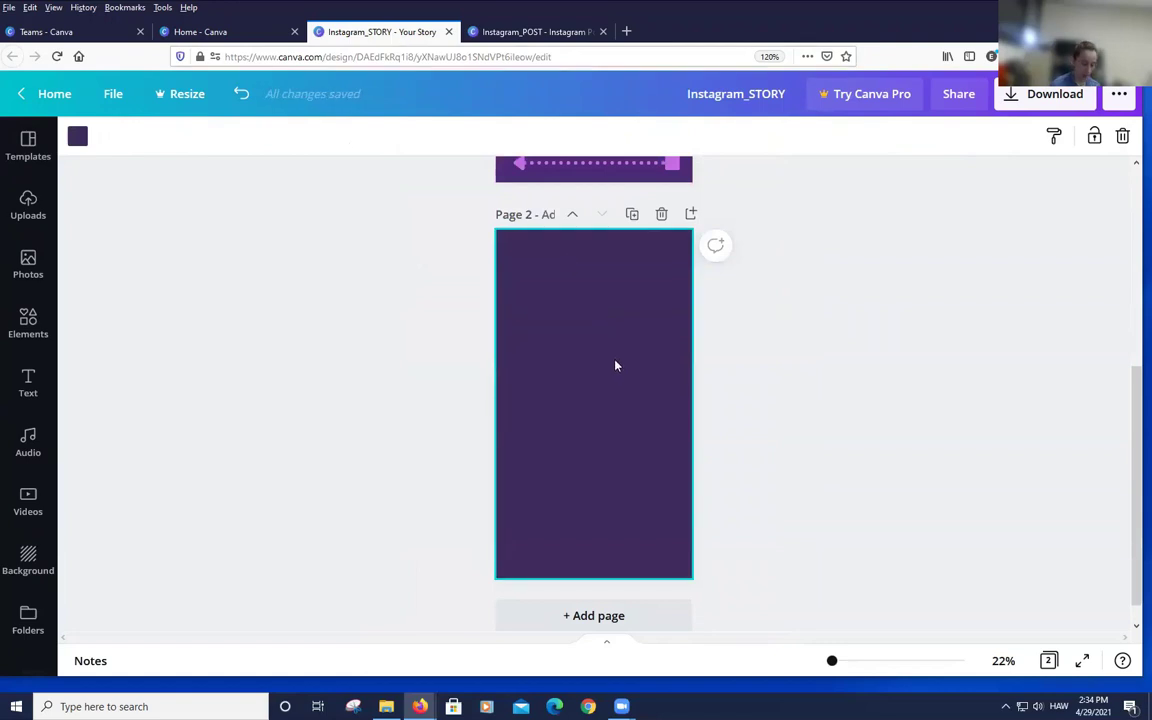
{"action": "key", "text": "ctrl+v"}
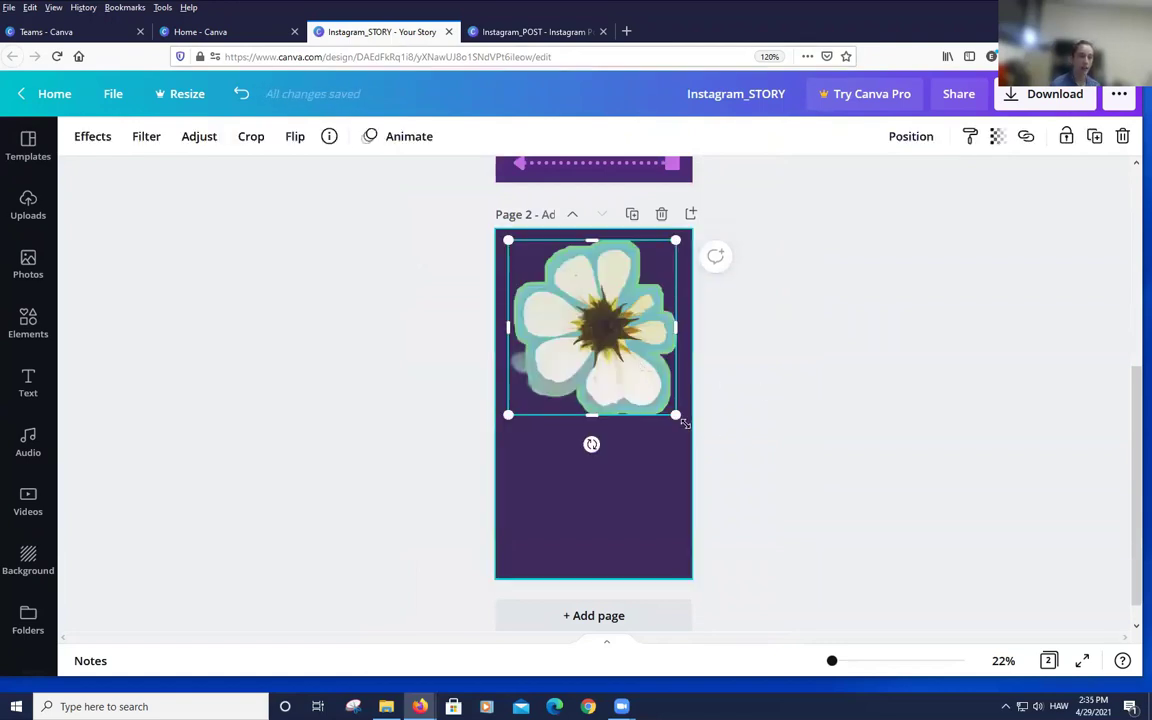
Resize the pasted flower to a little over half the page width and place it near the upper edge of page 2
{"action": "left_click_drag", "start_coordinate": [681, 423], "coordinate": [756, 502]}
{"action": "left_click_drag", "start_coordinate": [622, 403], "coordinate": [599, 415]}
{"action": "left_click_drag", "start_coordinate": [726, 520], "coordinate": [666, 341]}
Duplicate the flower three times and arrange the four flowers two by two on page 2 of the story
{"action": "left_click_drag", "start_coordinate": [562, 343], "coordinate": [538, 477]}
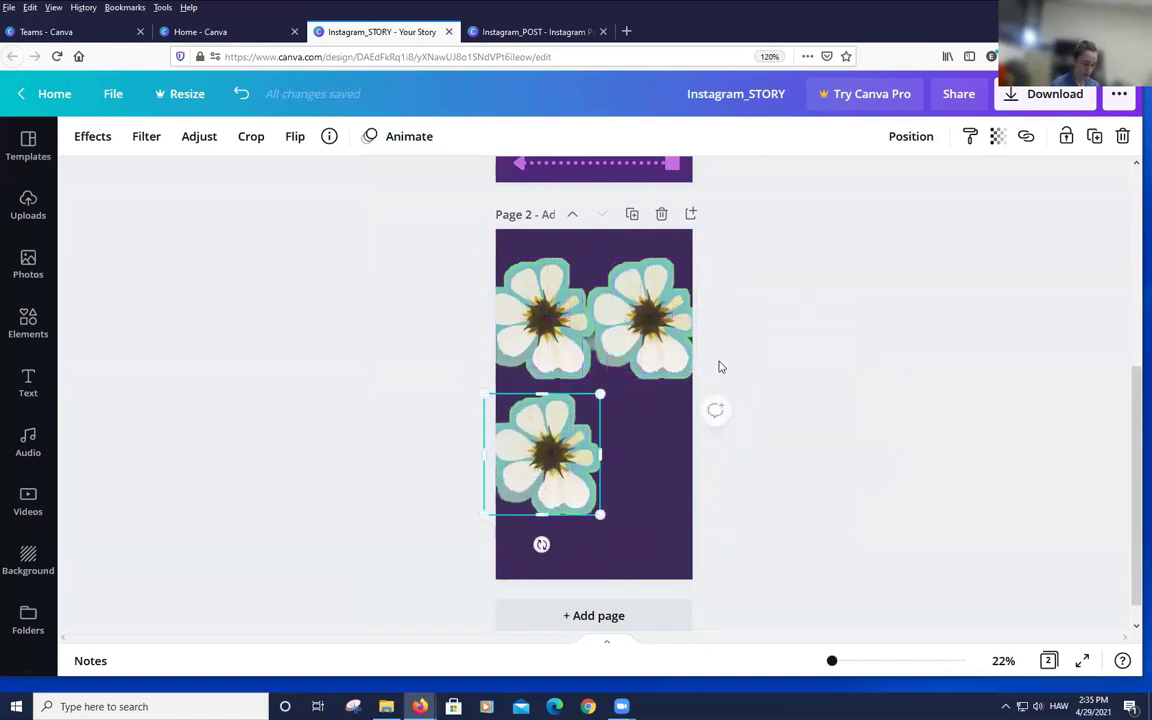
{"action": "key", "text": "shift+Right"}
{"action": "key", "text": "shift+Right"}
{"action": "key", "text": "shift+Down"}
{"action": "key", "text": "shift+Down"}
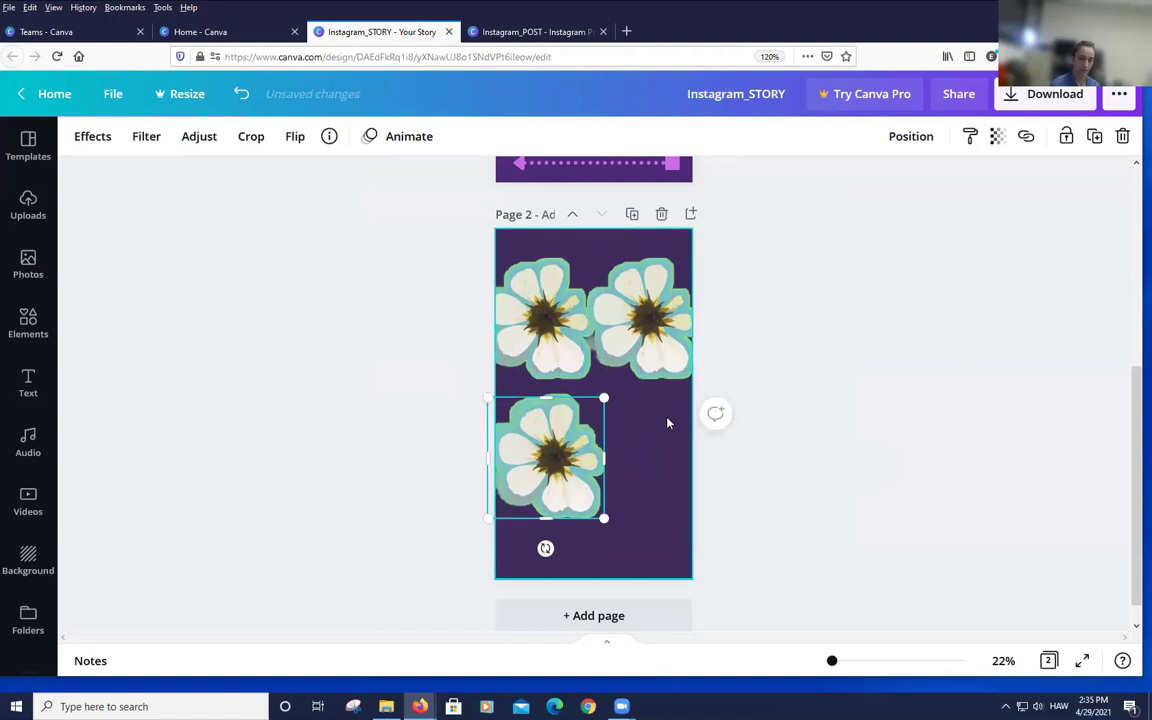
{"action": "left_click_drag", "start_coordinate": [550, 455], "coordinate": [662, 451]}
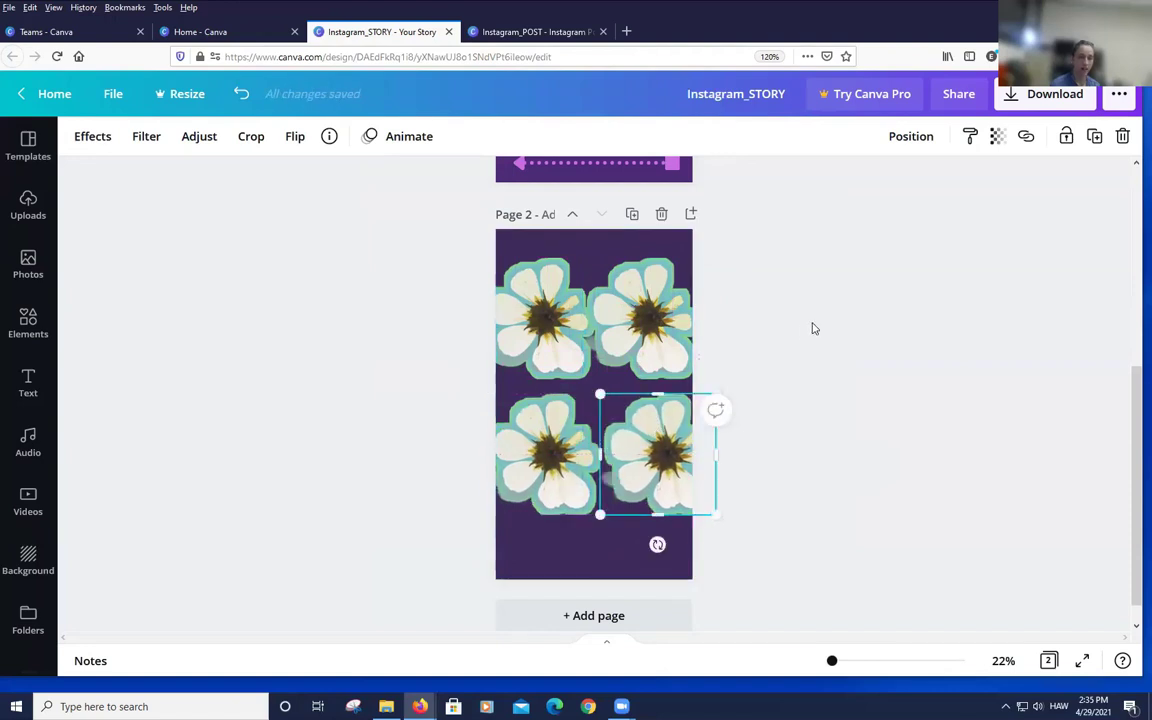
{"action": "left_click", "coordinate": [841, 321]}
{"action": "scroll", "coordinate": [841, 321], "scroll_direction": "up", "scroll_amount": 4}
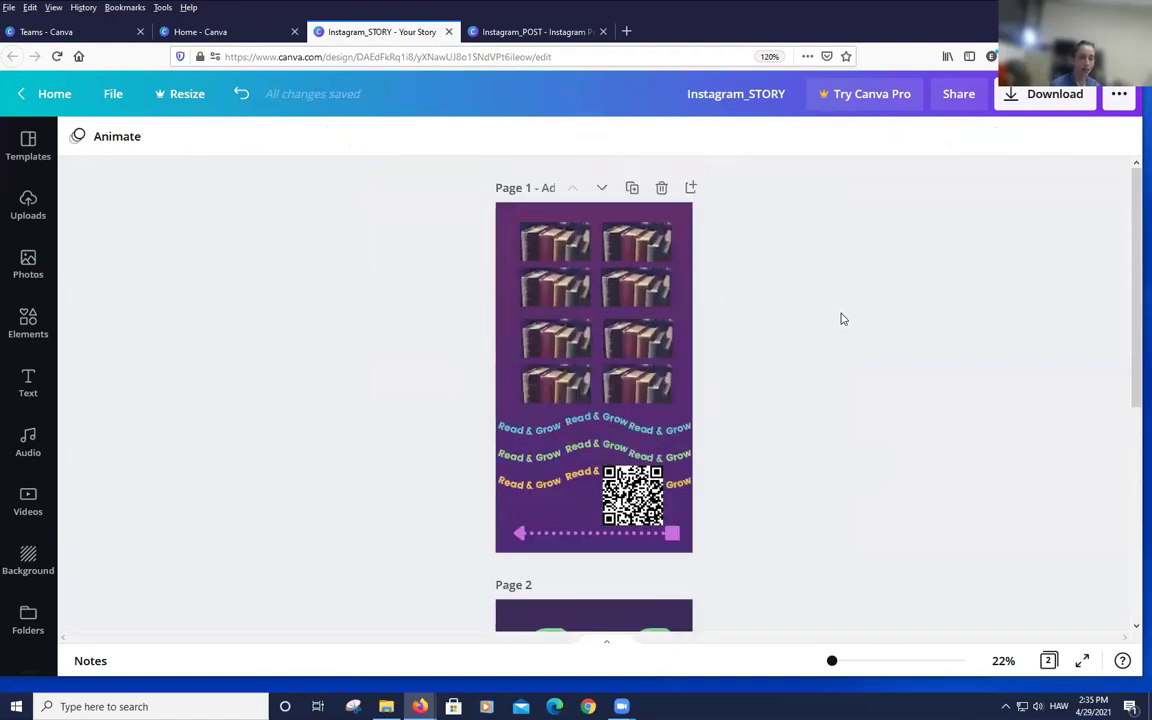